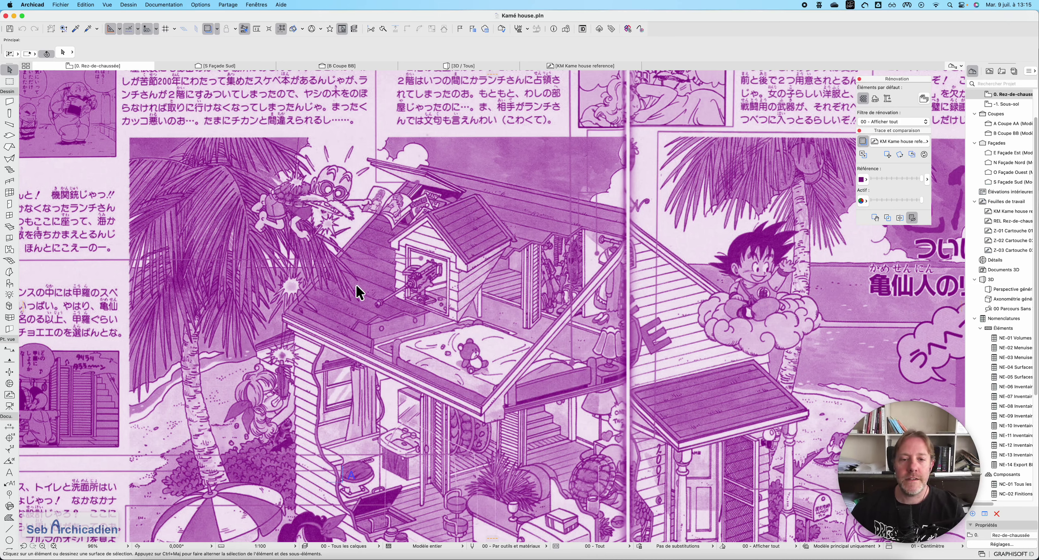
# Examine the house and its roof dormer in the traced manga reference
pyautogui.scroll(-5, 359, 293)
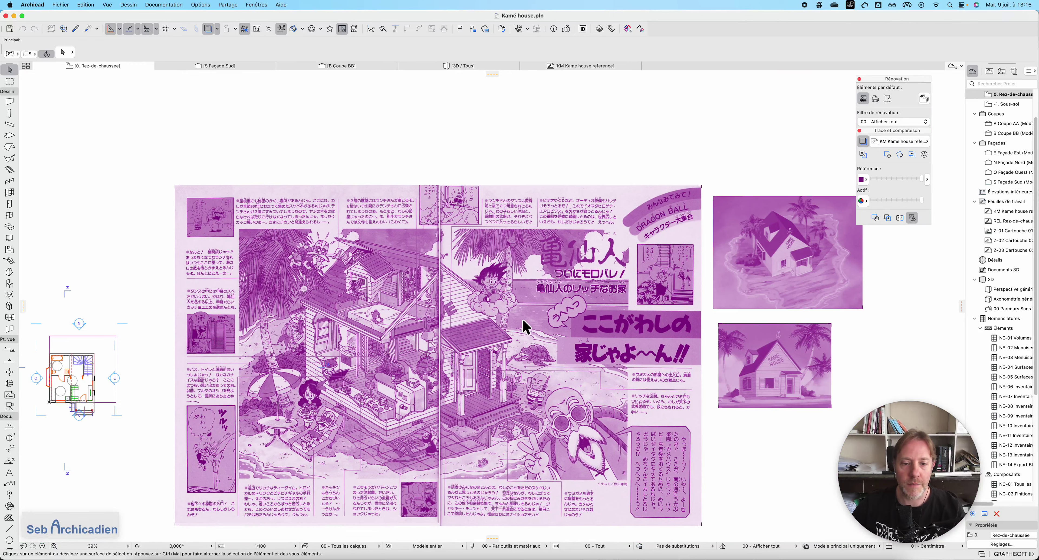
pyautogui.scroll(5, 369, 278)
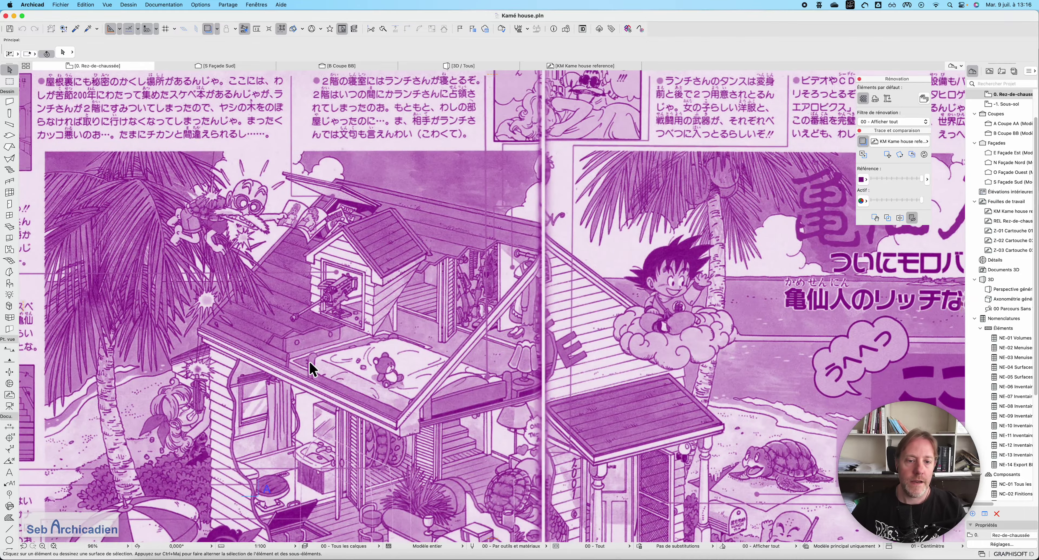
pyautogui.scroll(-5, 507, 293)
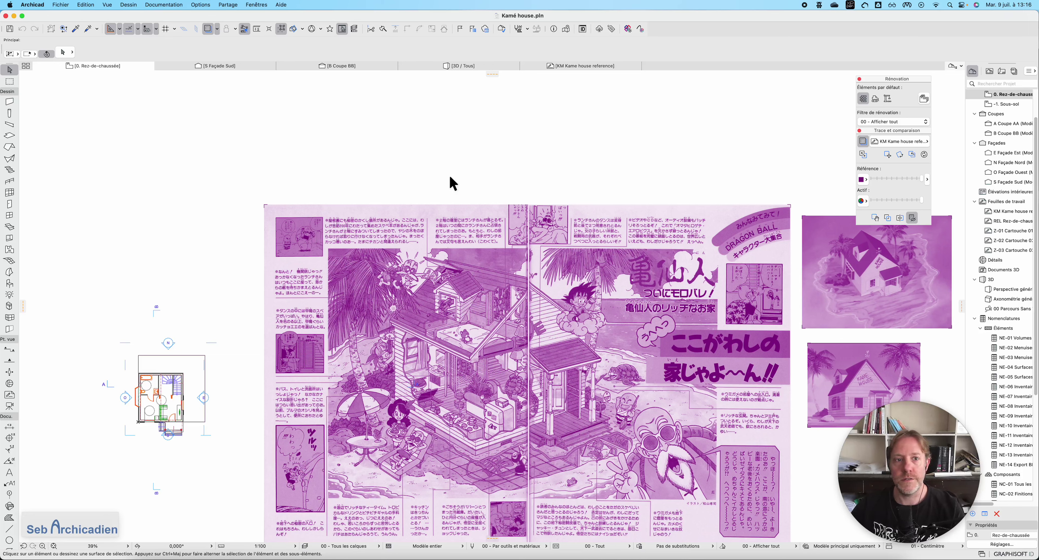
# Open the 3D view of the house and turn the model to show the main roof slope above the bay window
pyautogui.moveTo(439, 75)
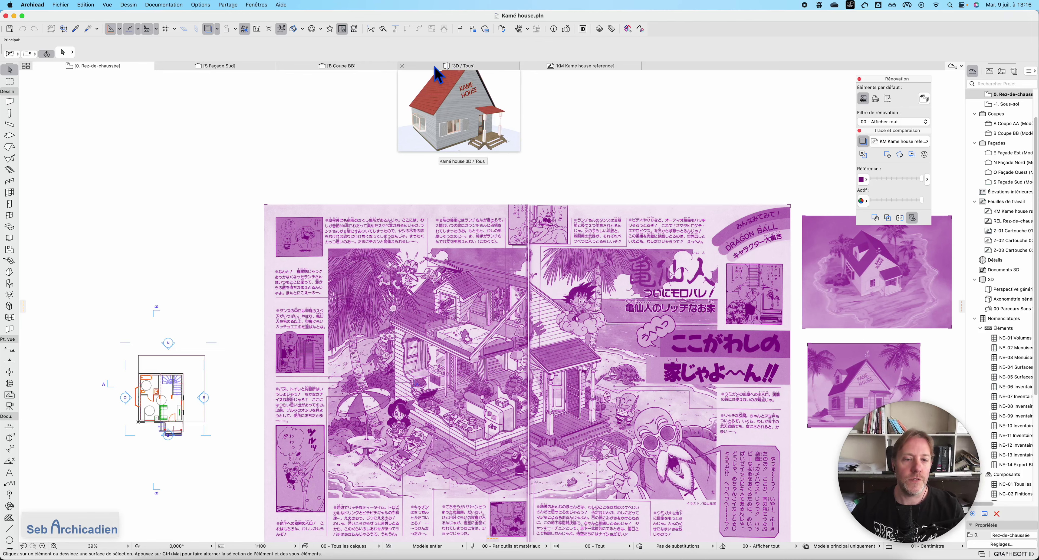
pyautogui.click(435, 67)
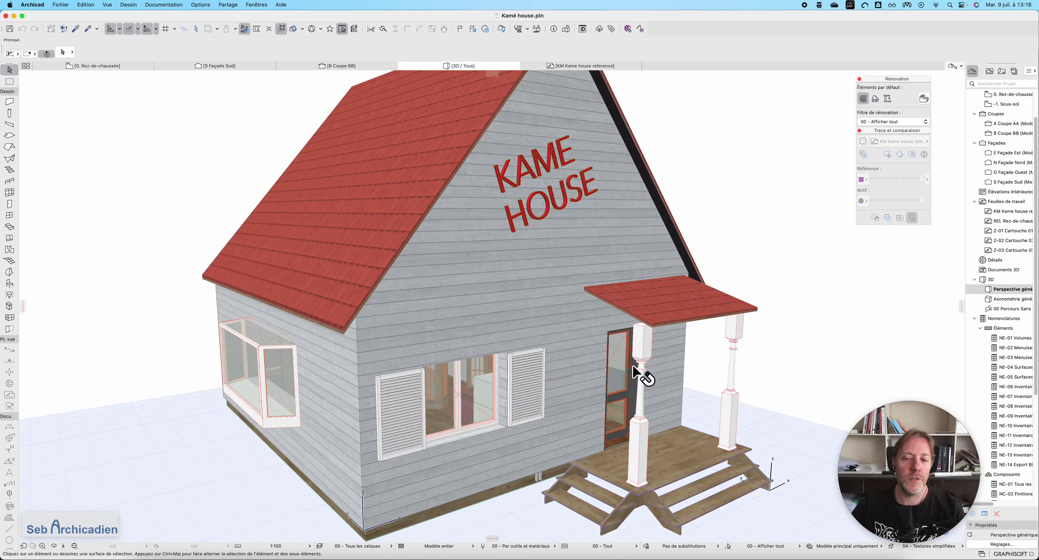
pyautogui.click(54, 545)
pyautogui.moveTo(423, 347); pyautogui.dragTo(677, 290)
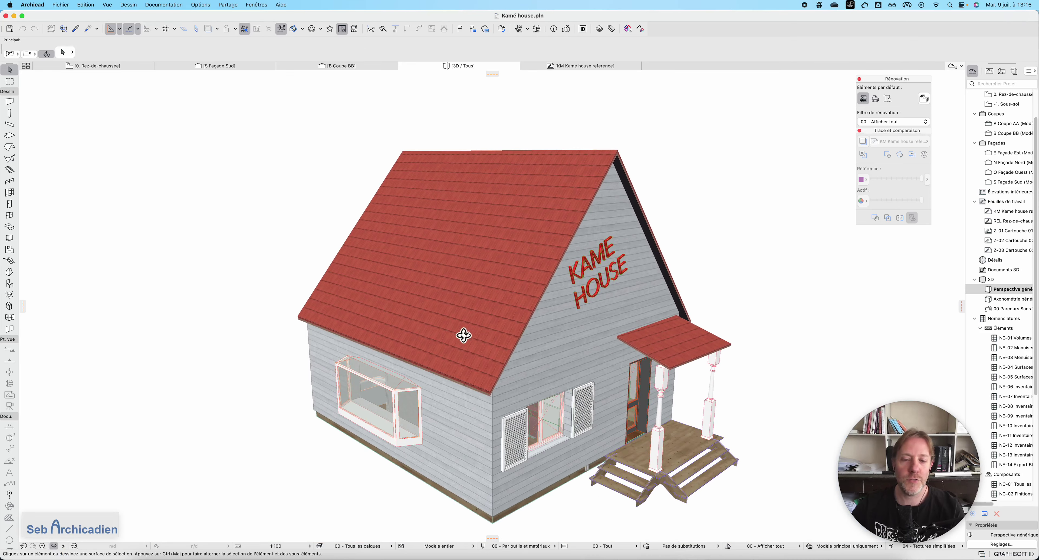
pyautogui.scroll(3, 468, 332)
pyautogui.click(564, 309)
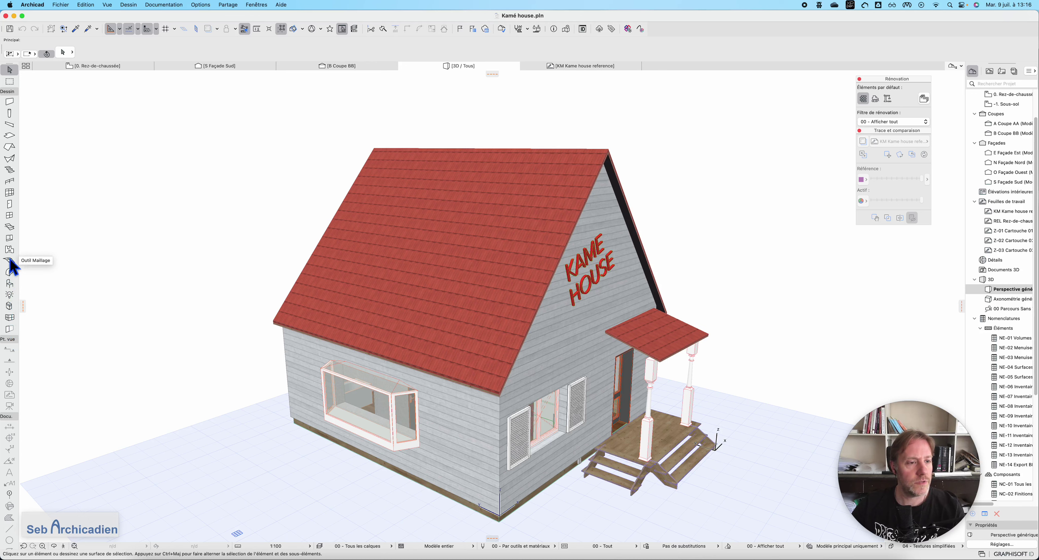
# Set the default roof opening to the Lucarne 2 pans 27 library element, with its preview shown in 3D
pyautogui.click(10, 229)
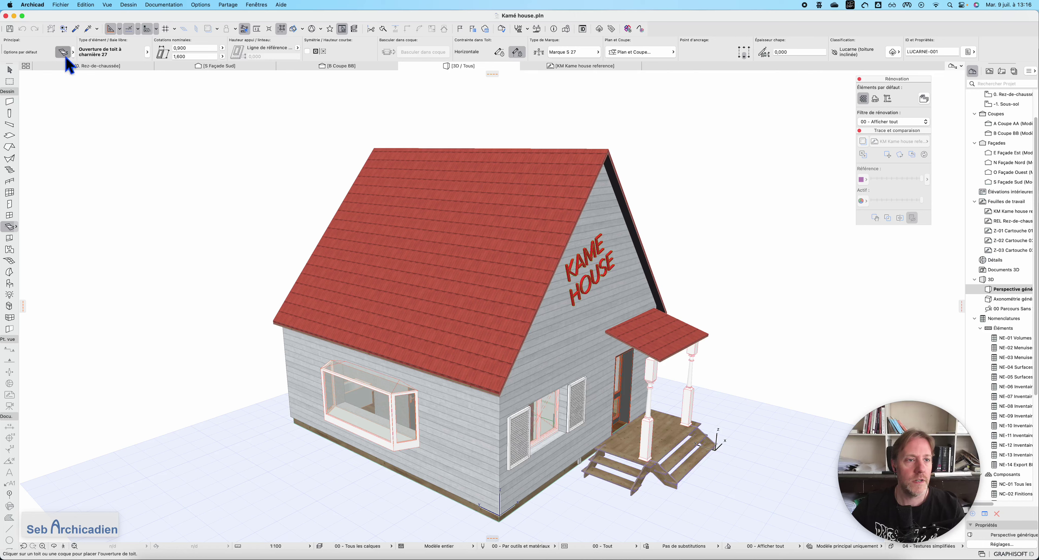
pyautogui.press('super+t')
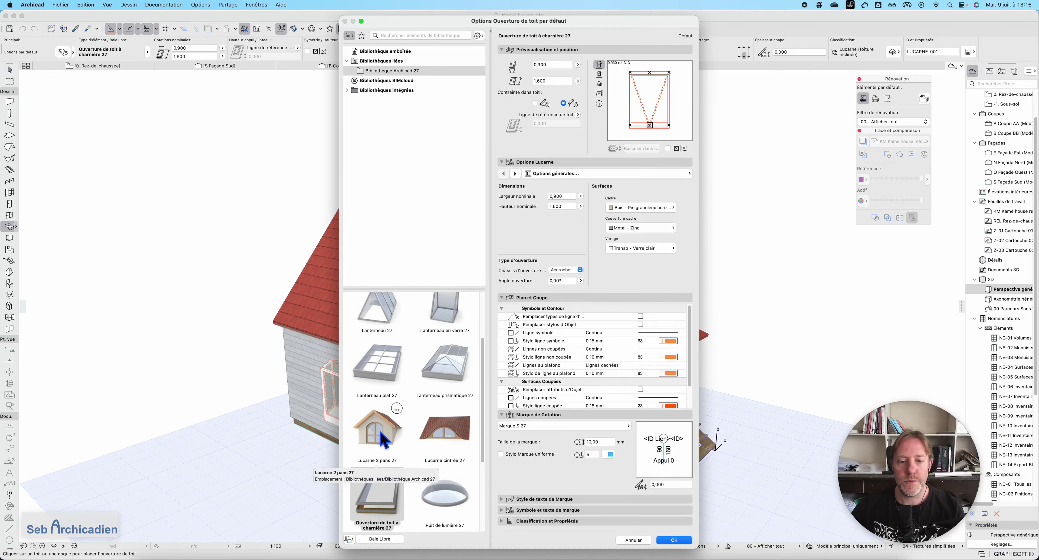
pyautogui.click(383, 439)
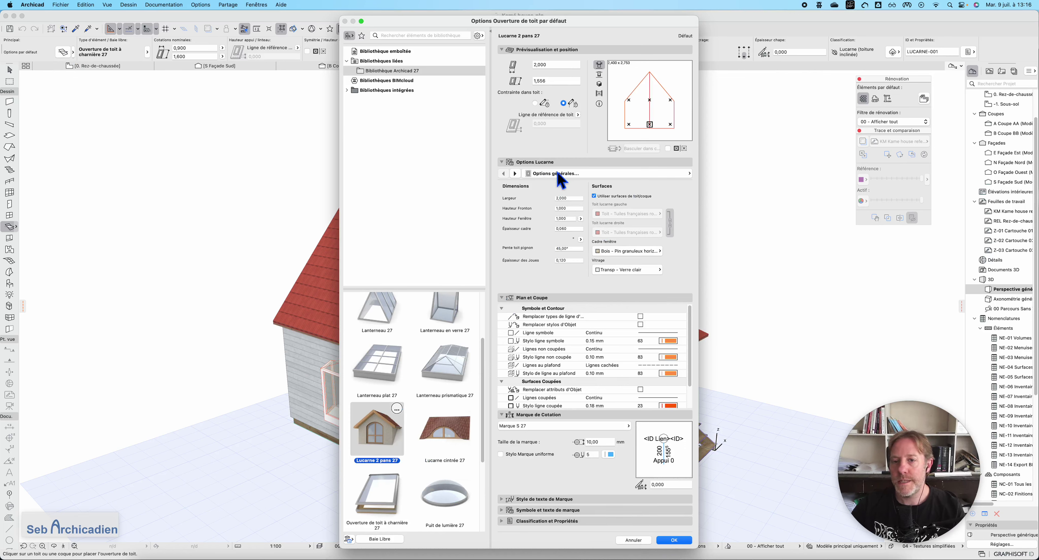
pyautogui.click(599, 84)
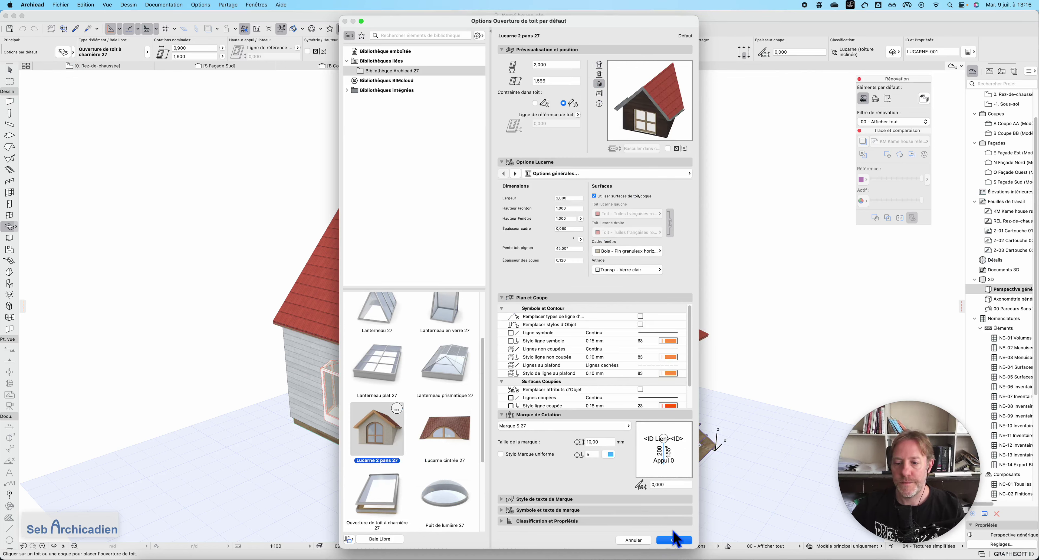
pyautogui.click(675, 540)
# Place the gabled dormer on the main roof slope above the bay window and view it from the gable side
pyautogui.click(472, 274)
pyautogui.scroll(3, 529, 290)
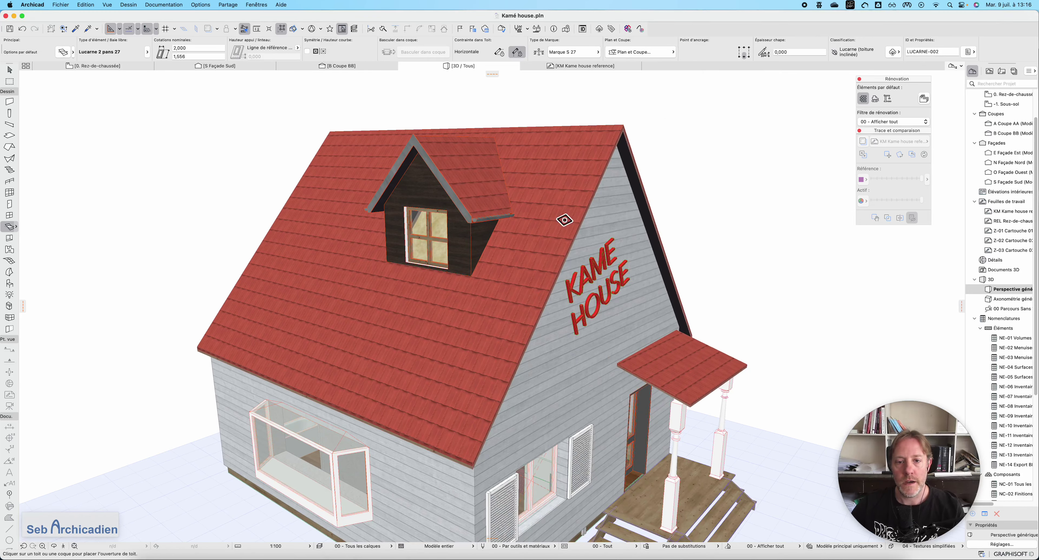
pyautogui.click(54, 546)
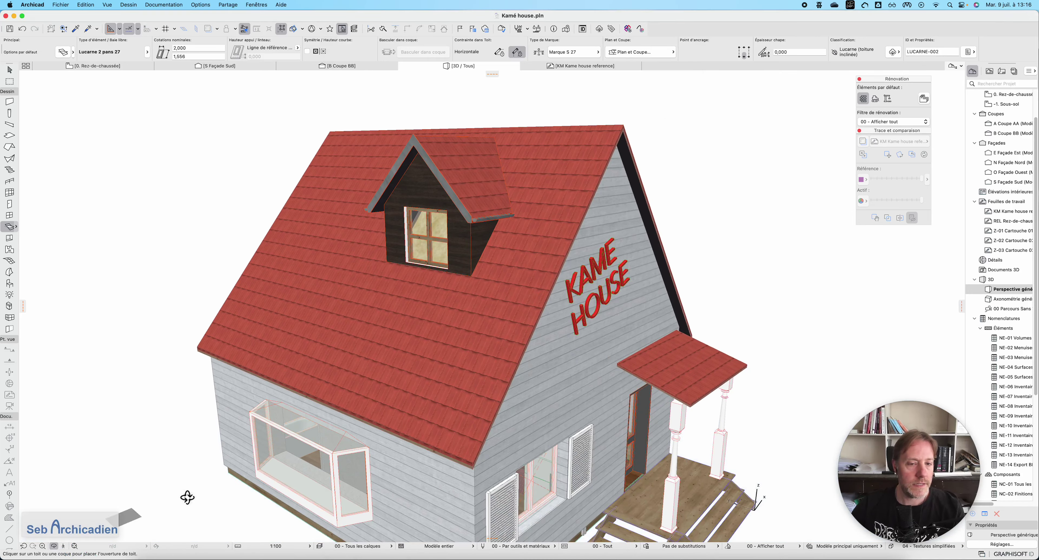
pyautogui.moveTo(190, 492); pyautogui.dragTo(519, 348)
pyautogui.scroll(5, 410, 350)
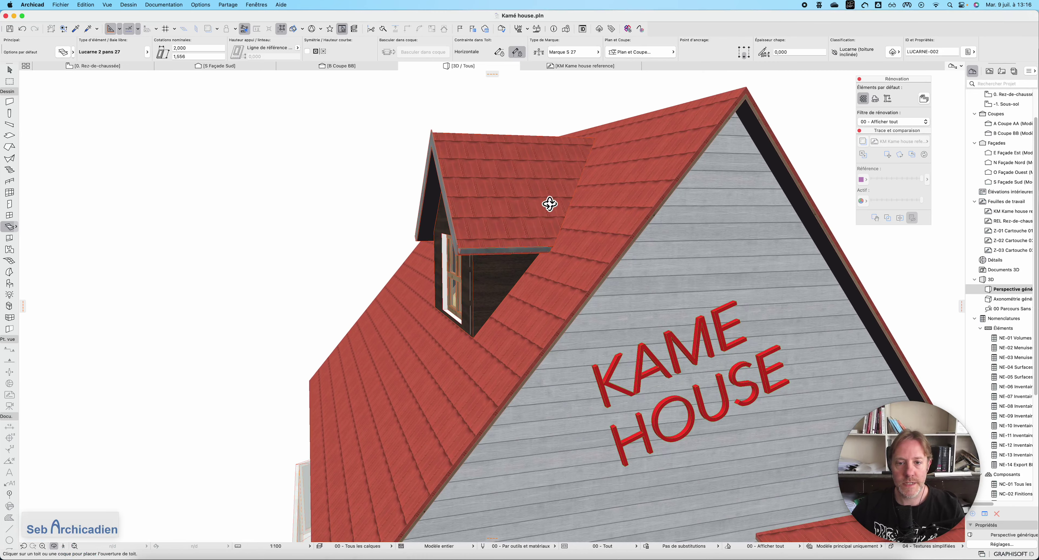
# Try to move the dormer down the roof slope, and undo the move
pyautogui.press('Escape')
pyautogui.click(520, 269)
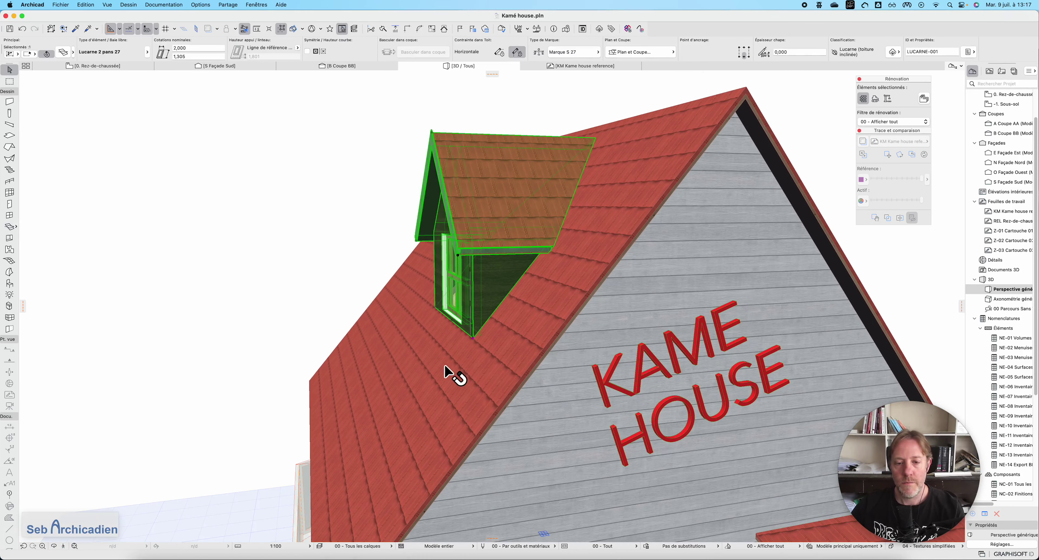
pyautogui.click(472, 339)
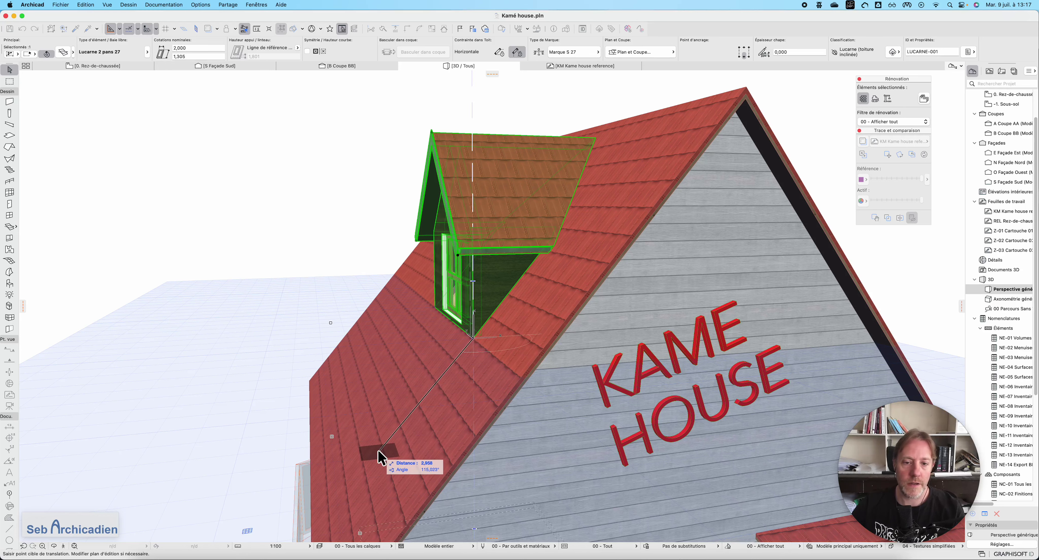
pyautogui.press('Escape')
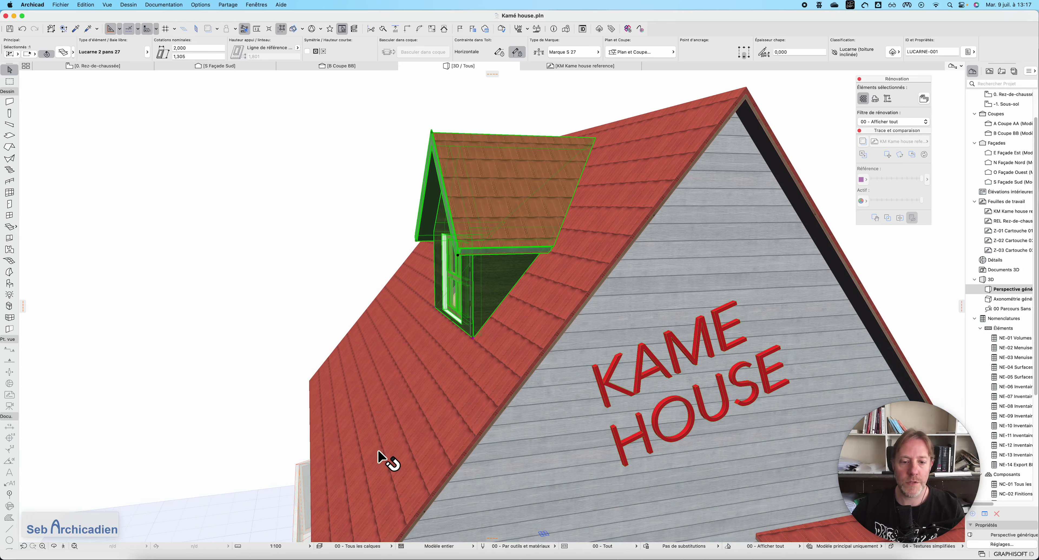
pyautogui.click(472, 339)
pyautogui.click(414, 414)
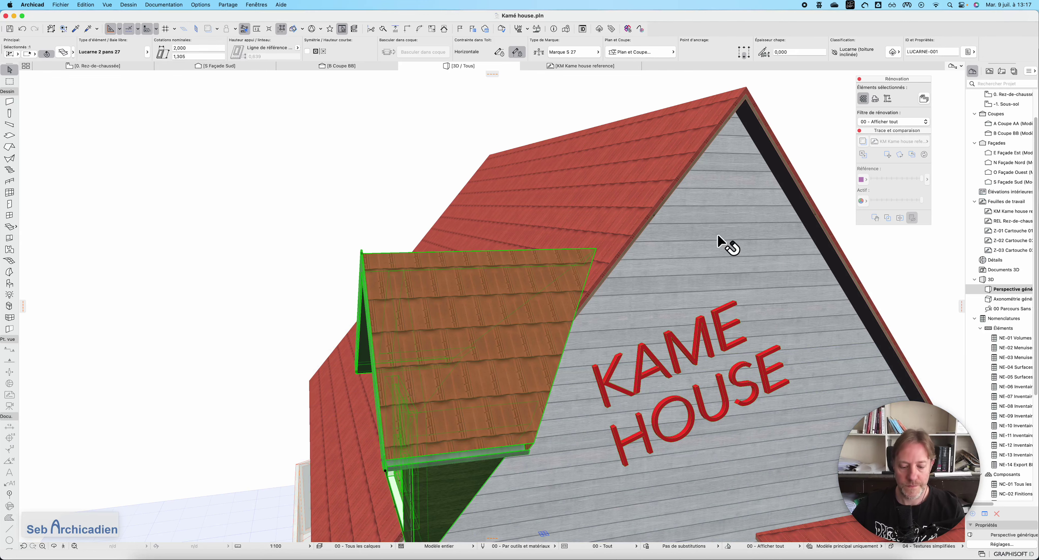
pyautogui.press('super+z')
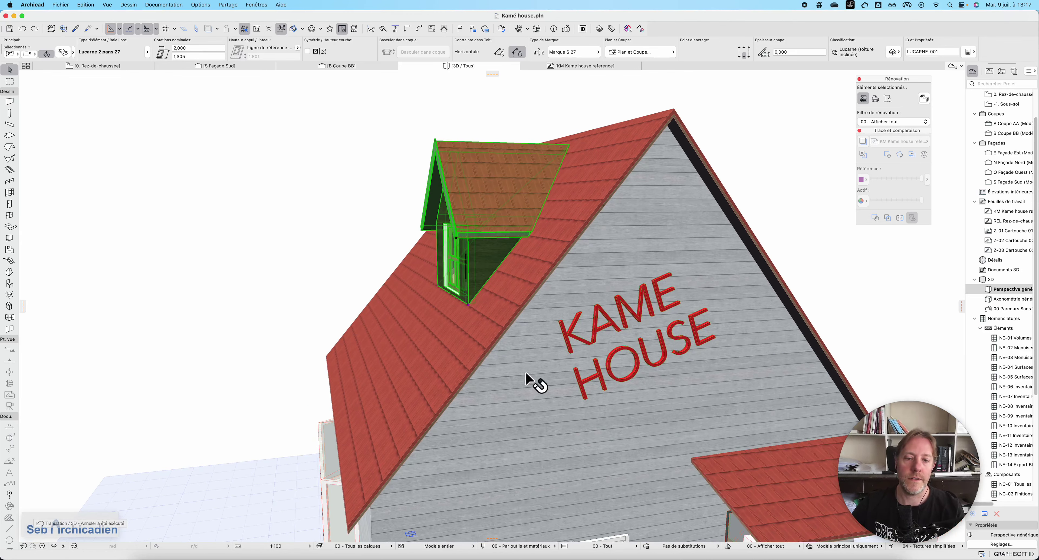
# Examine the dormer on the roof slope from the front and from the gable side
pyautogui.scroll(-2, 541, 314)
pyautogui.click(53, 546)
pyautogui.moveTo(366, 343); pyautogui.dragTo(500, 360)
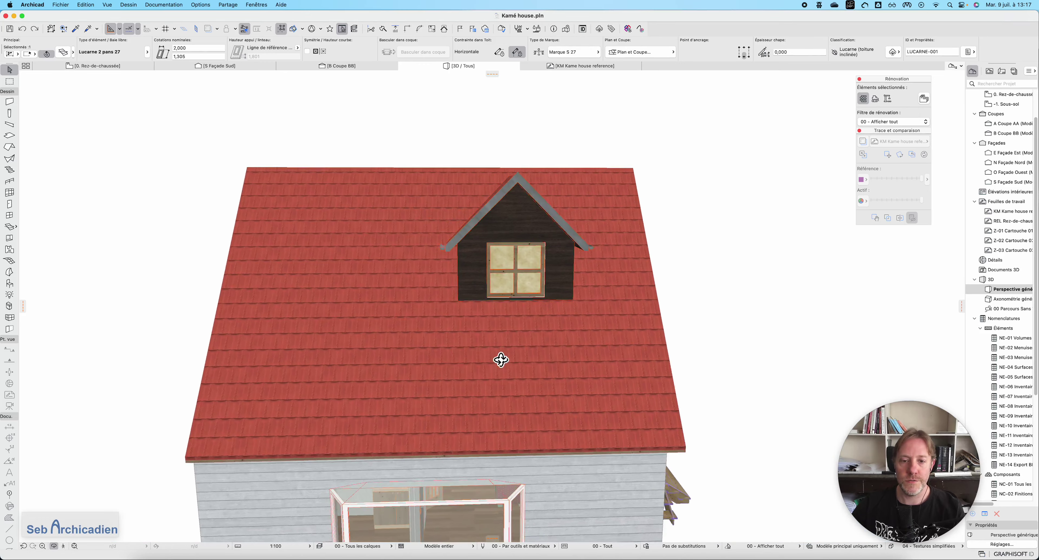
pyautogui.moveTo(538, 239); pyautogui.dragTo(543, 279)
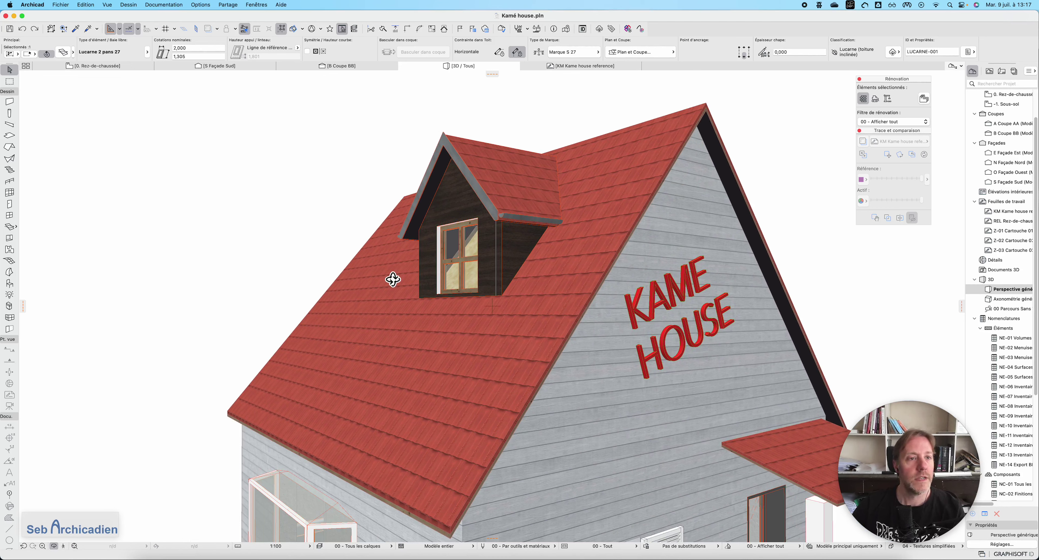
pyautogui.press('Escape')
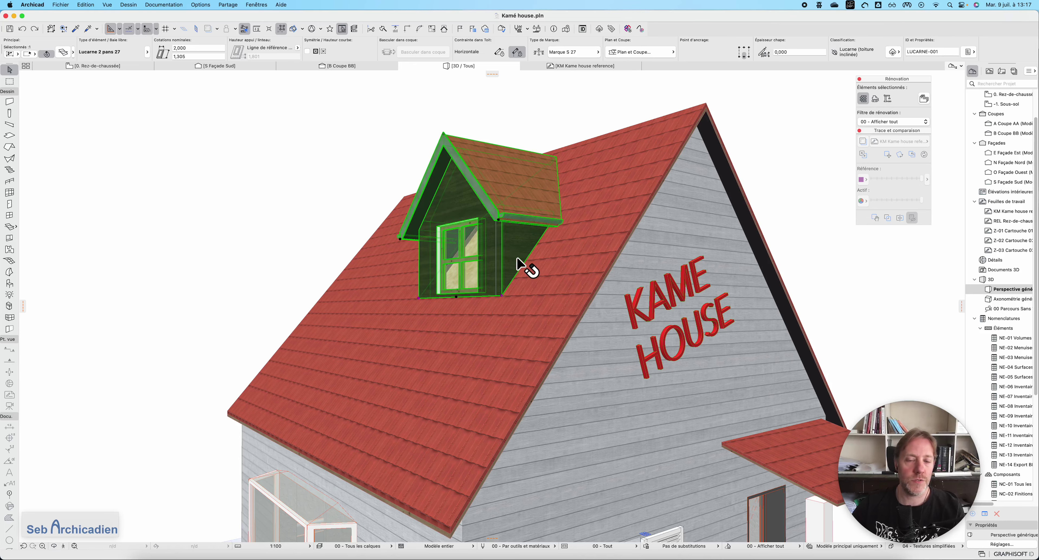
pyautogui.scroll(-3, 531, 272)
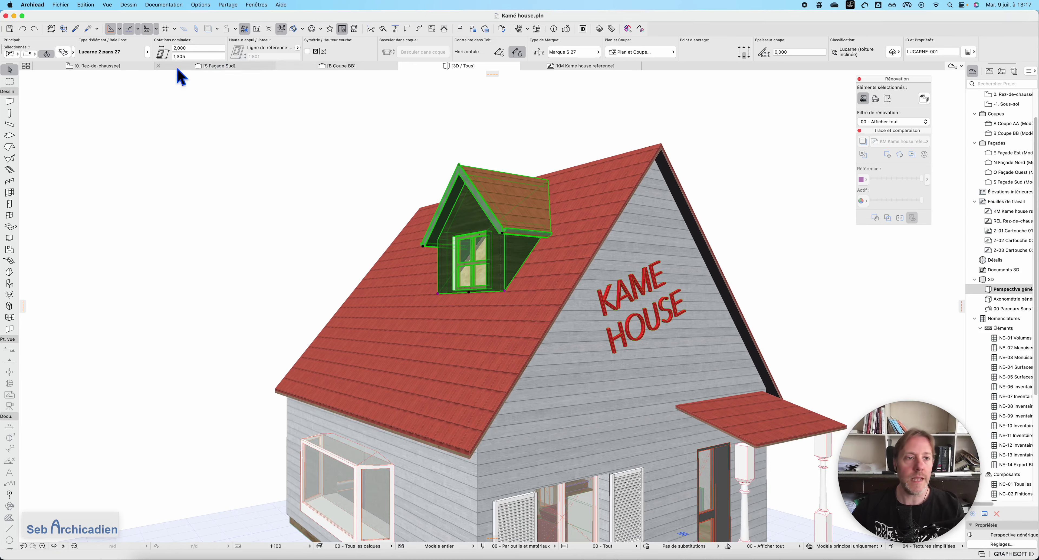
# Open the 1er étage floor plan to show the dormer in plan
pyautogui.click(93, 66)
pyautogui.scroll(5, 282, 351)
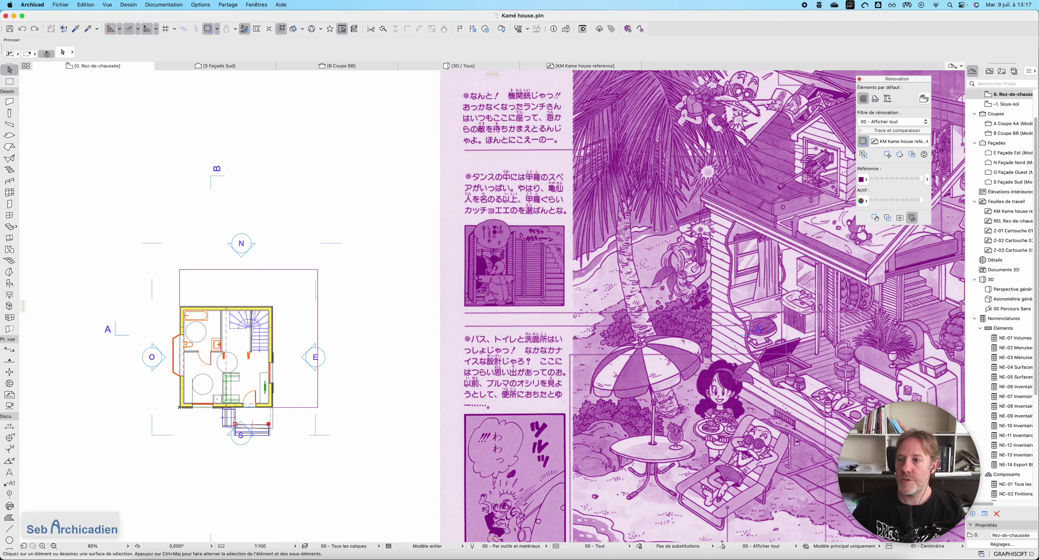
pyautogui.scroll(3, 1008, 129)
pyautogui.doubleClick(1006, 123)
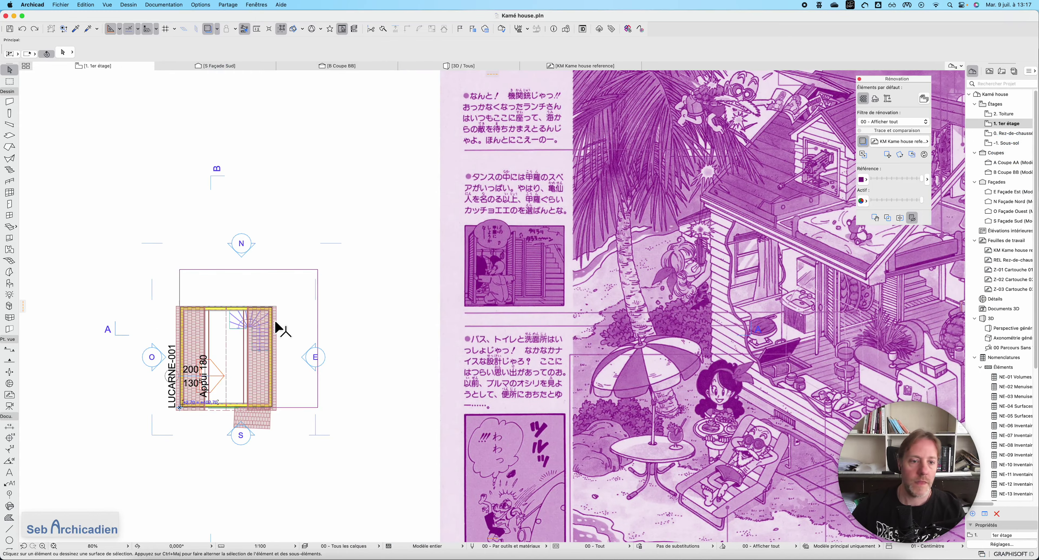
pyautogui.scroll(5, 167, 436)
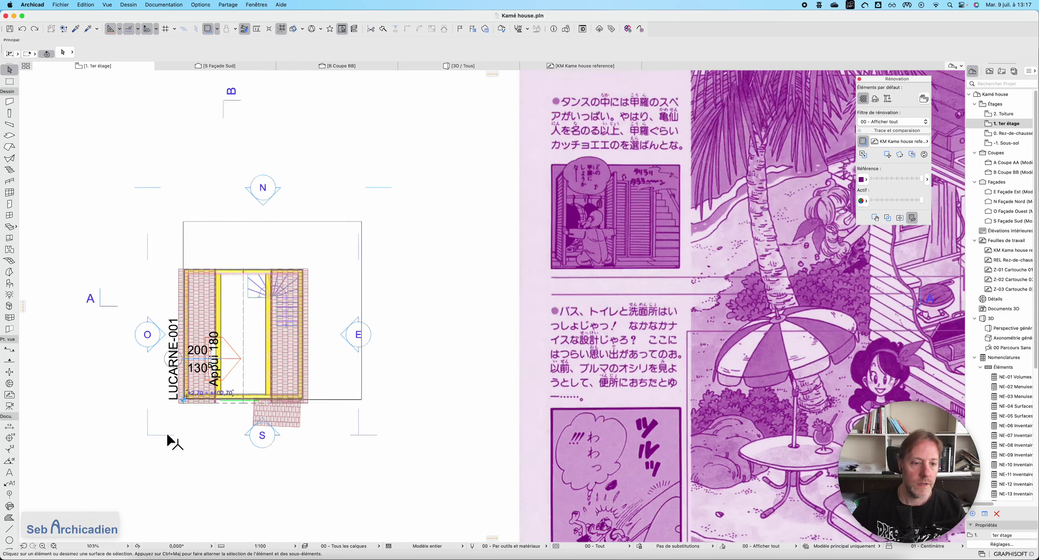
# Open section Coupe BB from its marker in the floor plan and bring the building into view
pyautogui.scroll(-5, 295, 396)
pyautogui.click(277, 161)
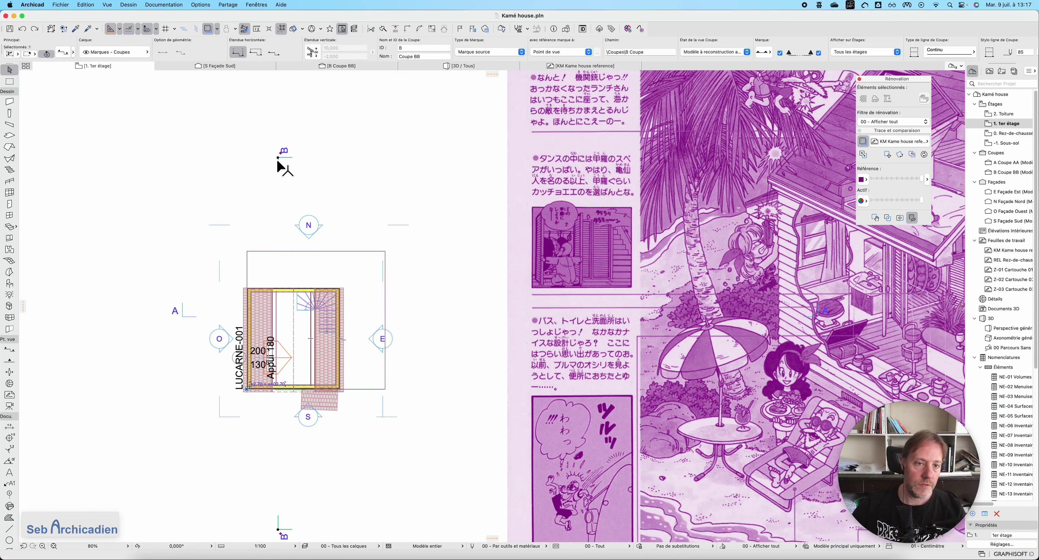
pyautogui.rightClick(277, 161)
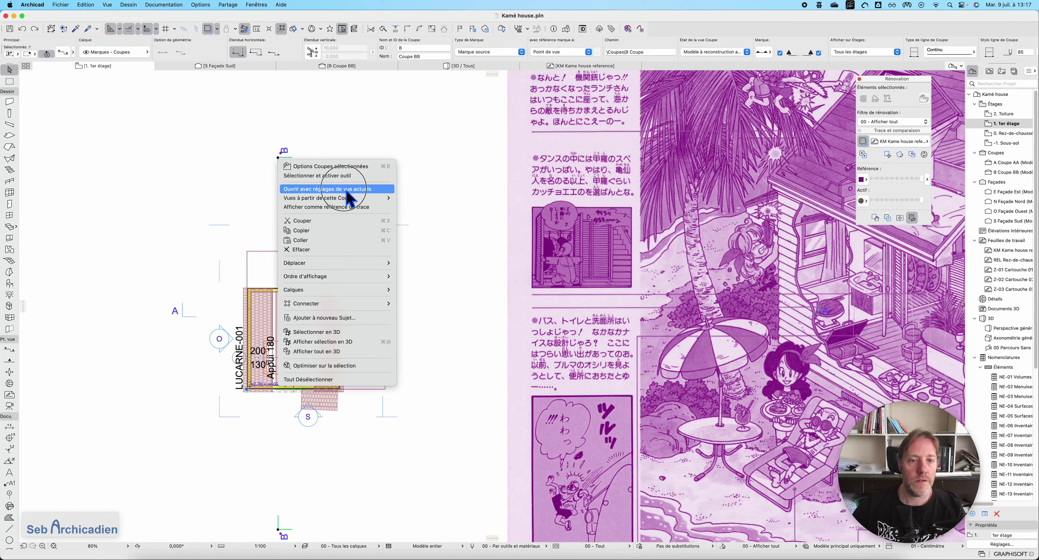
pyautogui.click(347, 207)
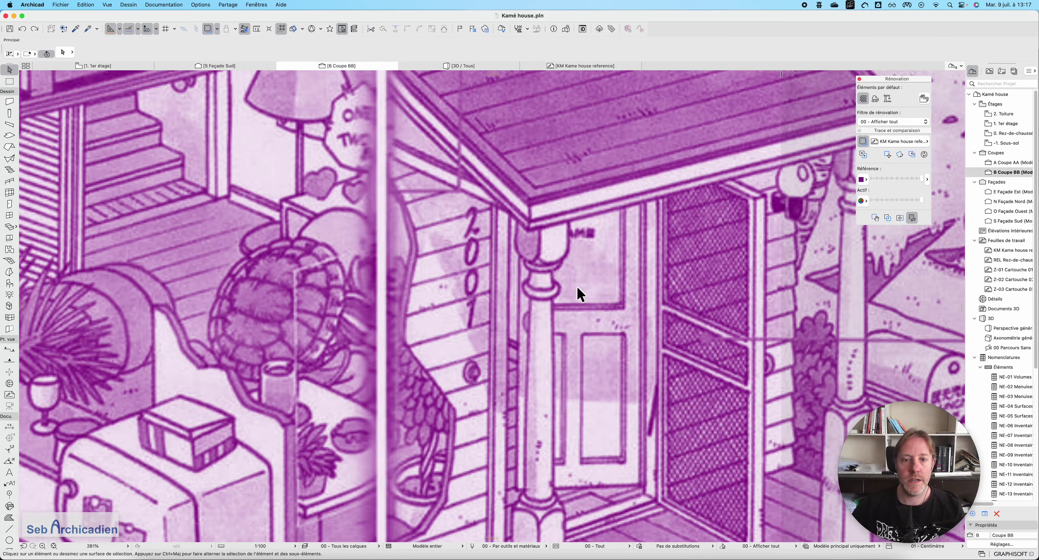
pyautogui.scroll(-15, 580, 293)
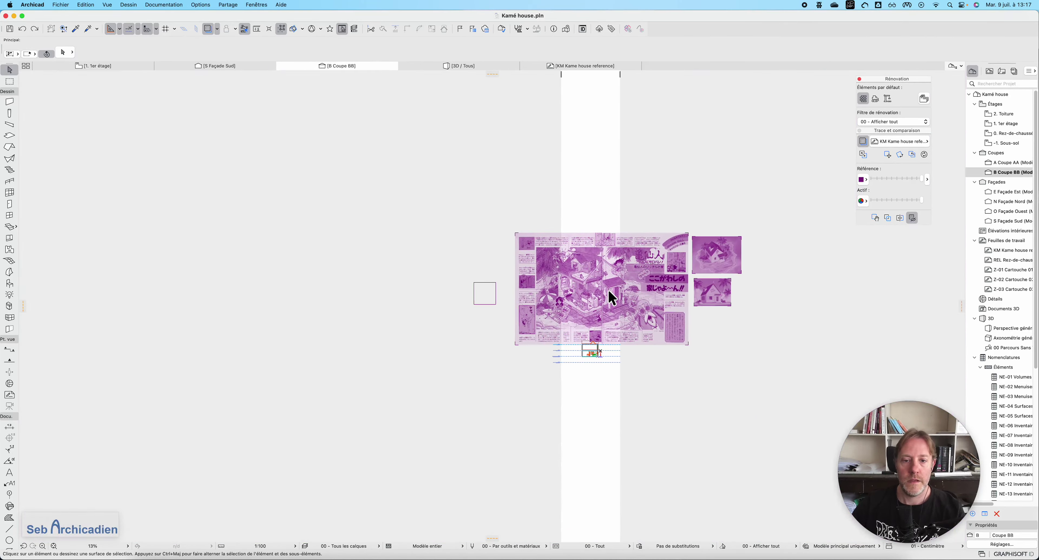
pyautogui.scroll(12, 600, 355)
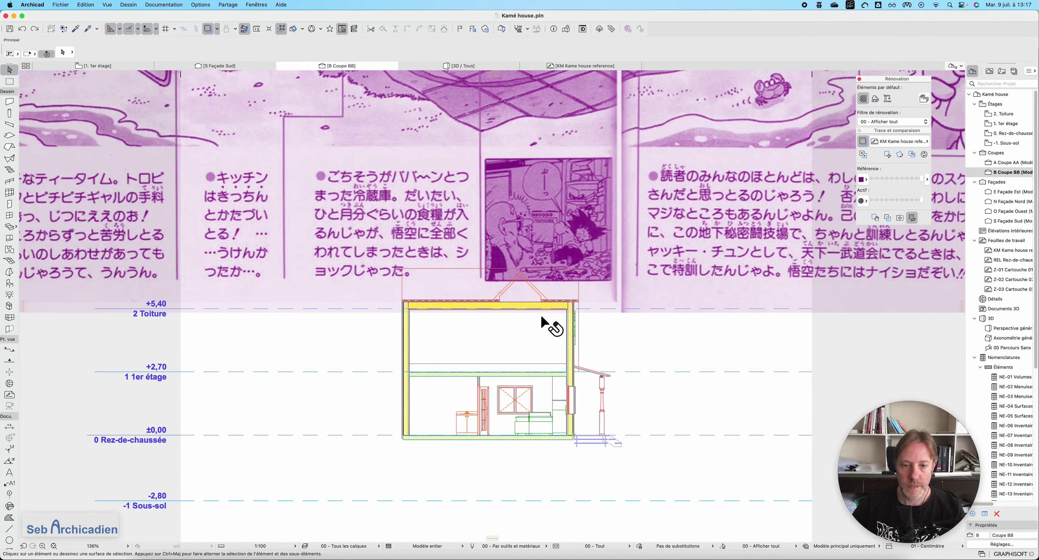
# Hide the trace reference in section BB and select the dormer above the roof
pyautogui.scroll(6, 542, 318)
pyautogui.click(536, 260)
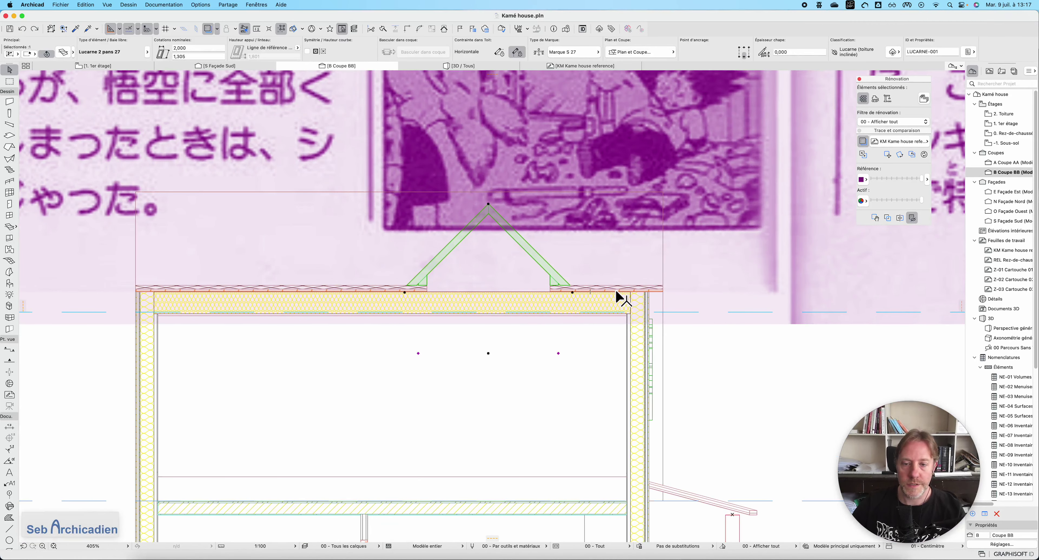
pyautogui.click(863, 141)
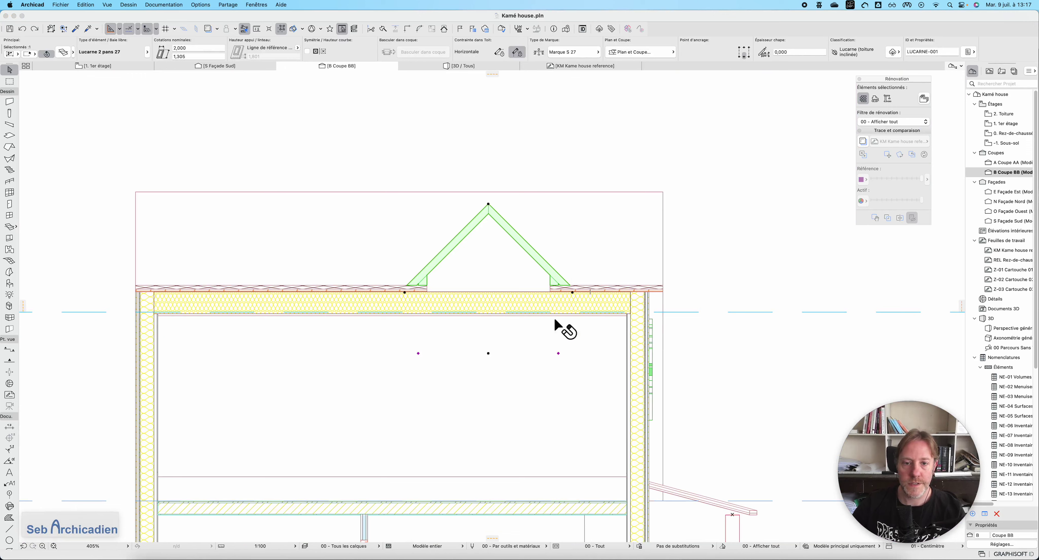
pyautogui.press('Escape')
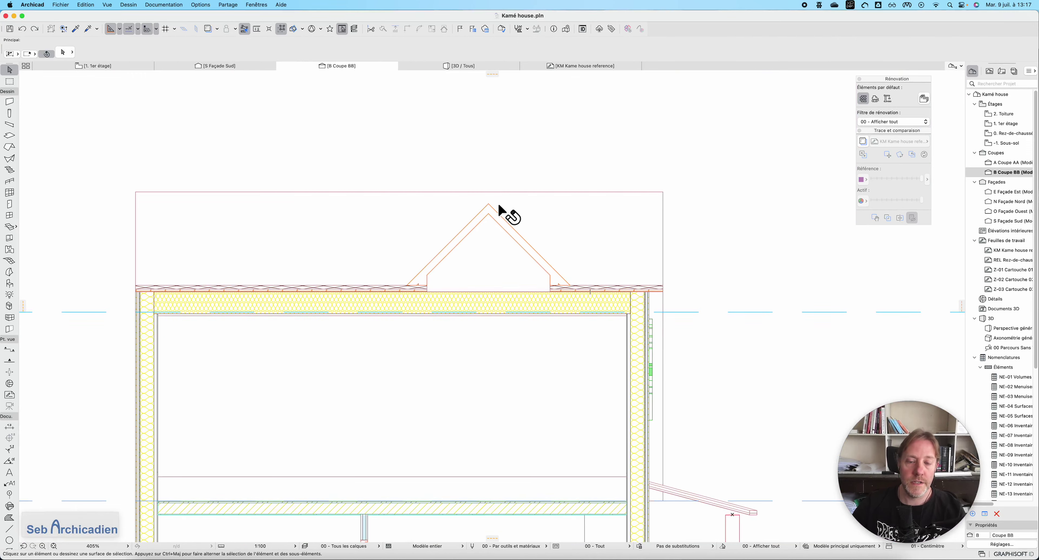
pyautogui.click(557, 270)
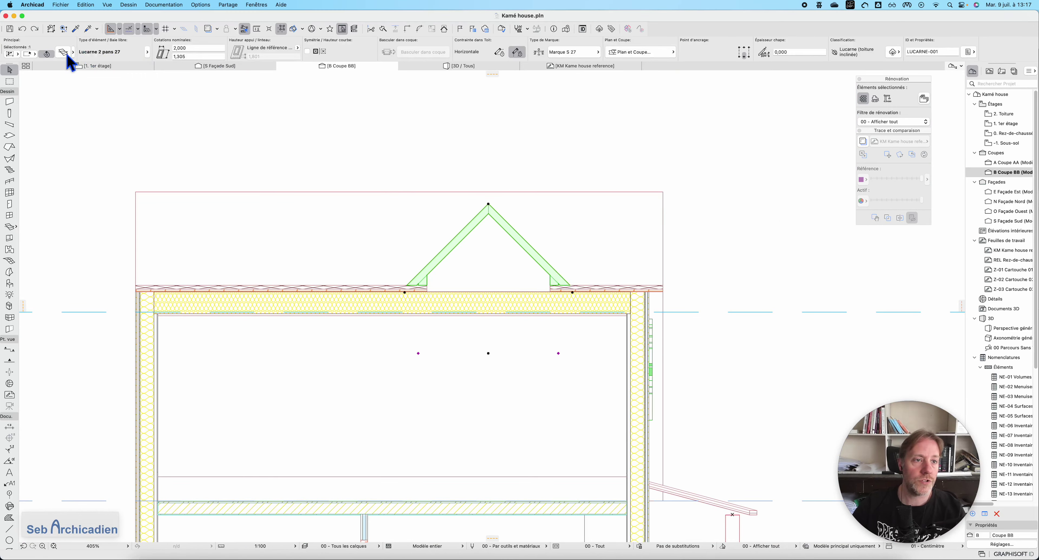
# Review the selected dormer's general and representation options, including the available fill patterns for its 2D symbol
pyautogui.press('super+t')
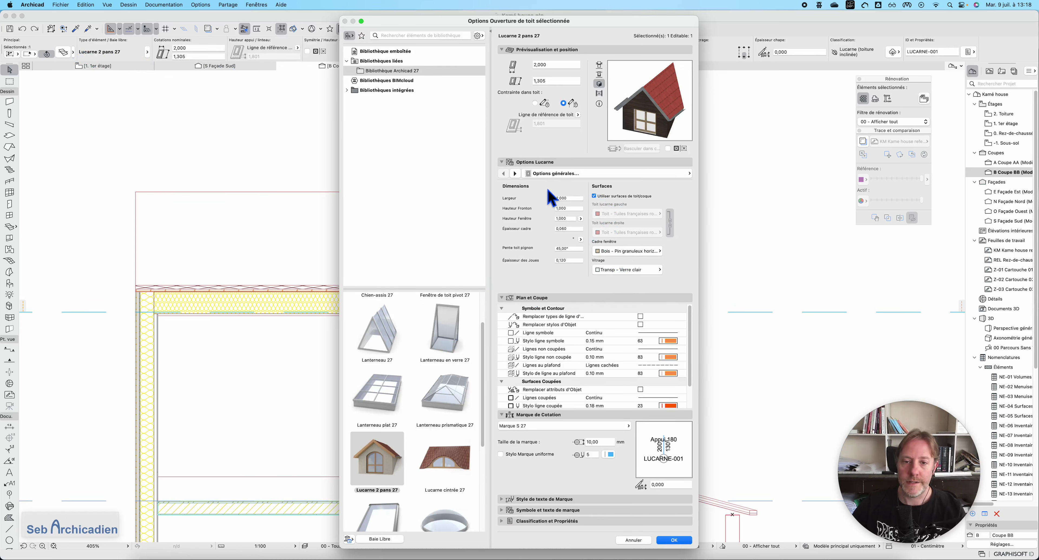
pyautogui.click(515, 174)
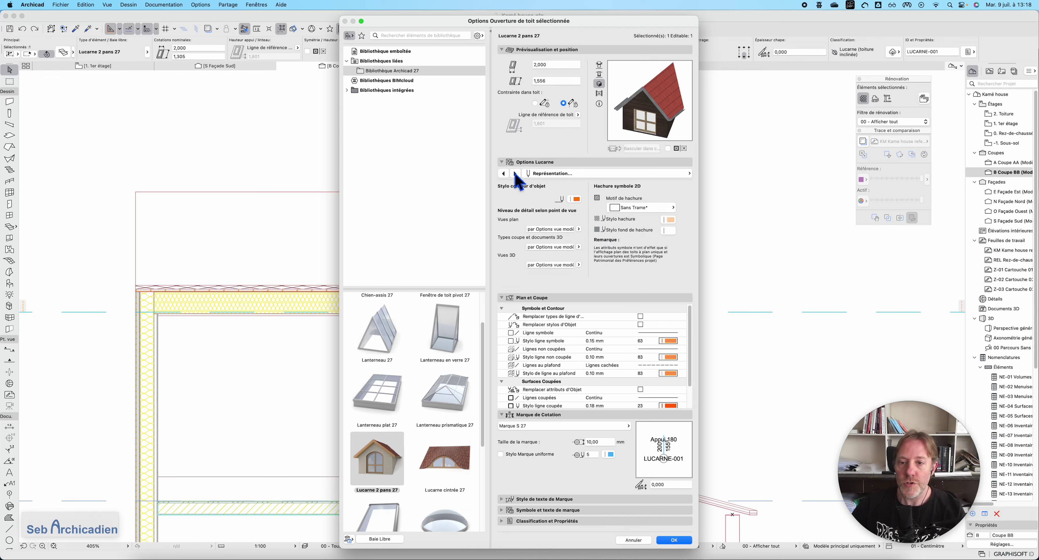
pyautogui.click(503, 173)
pyautogui.click(515, 173)
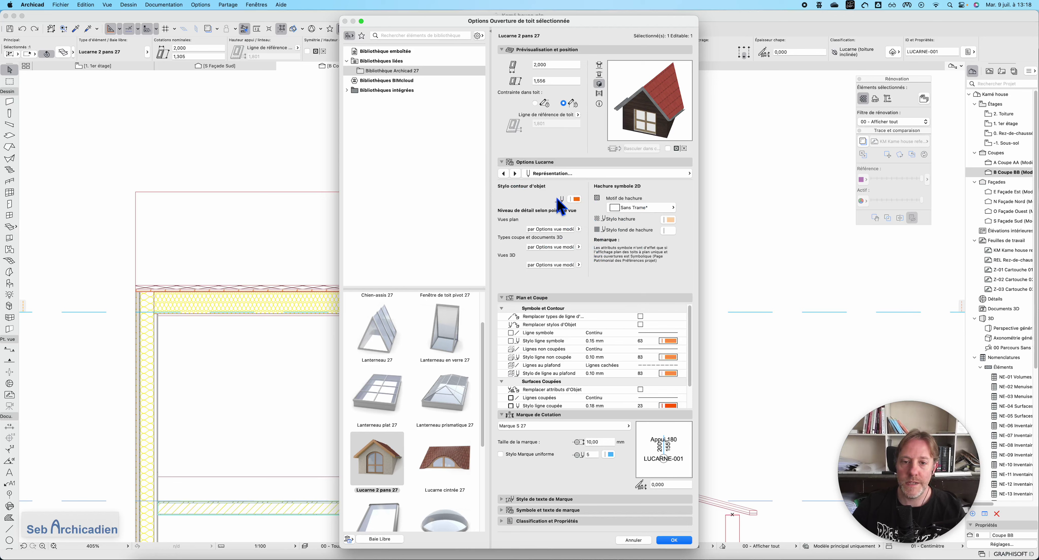
pyautogui.click(631, 209)
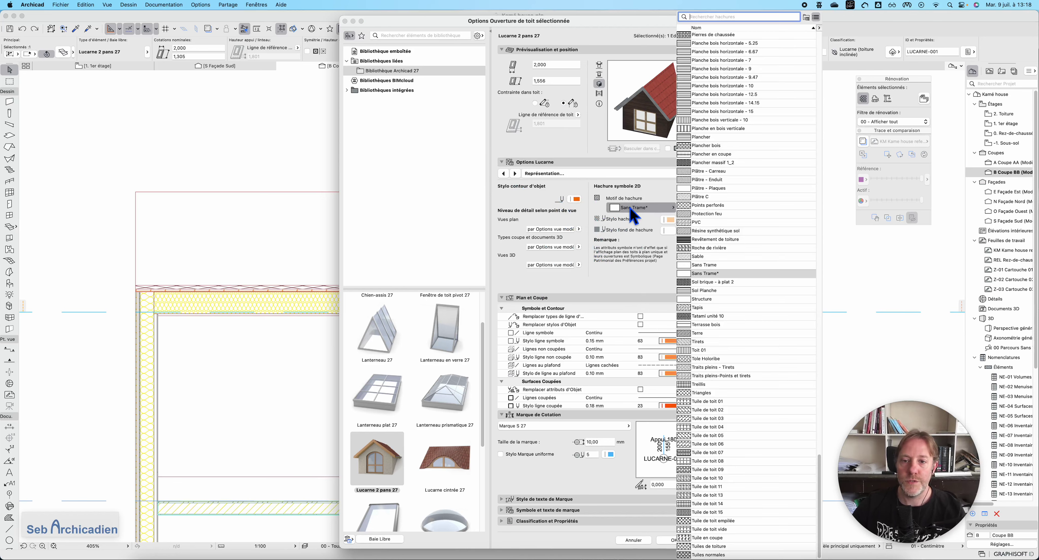
pyautogui.click(698, 214)
pyautogui.click(674, 540)
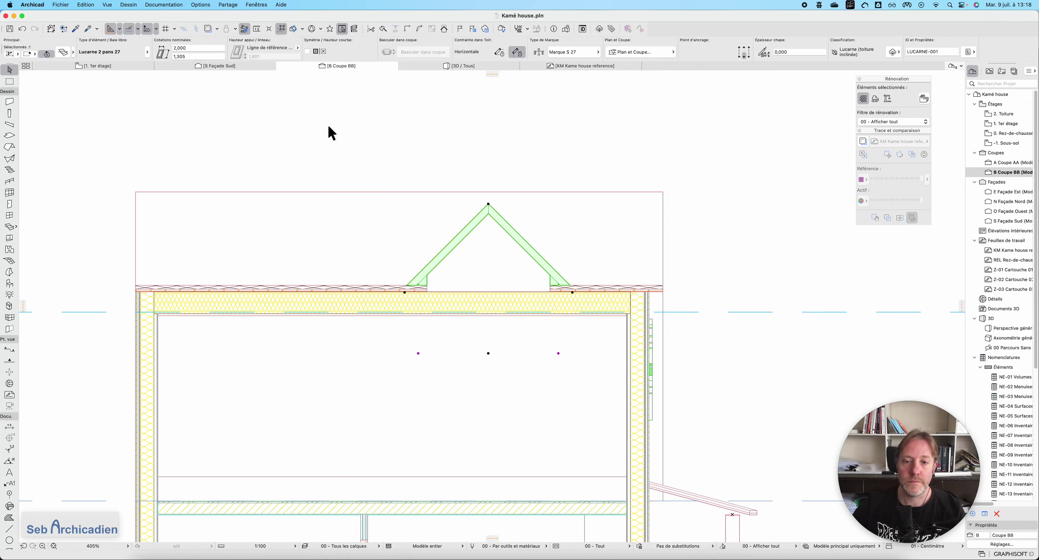
# Deselect the dormer, return to the 3D view and examine it from the front of the roof slope
pyautogui.scroll(-3, 521, 353)
pyautogui.press('Escape')
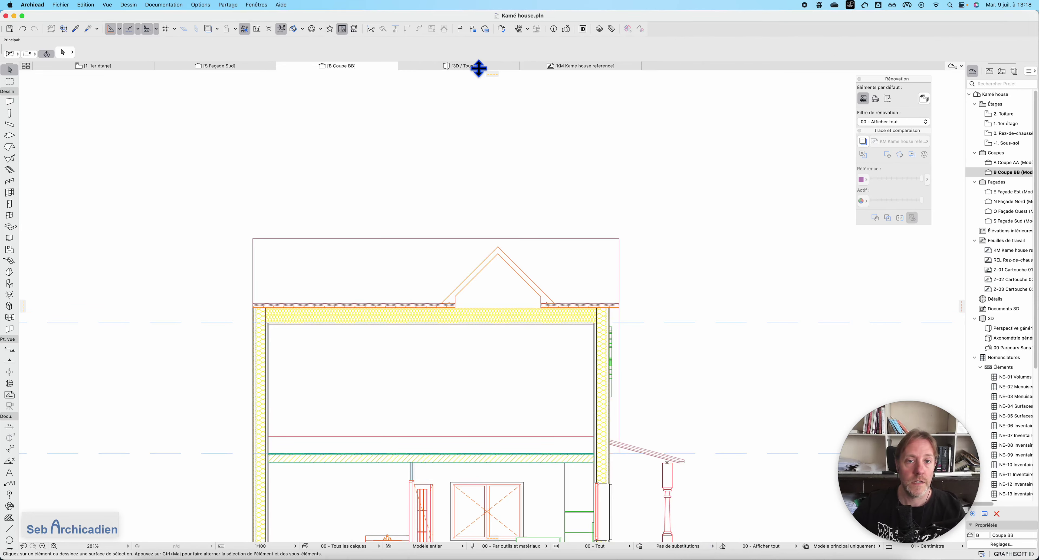
pyautogui.click(479, 68)
pyautogui.keyDown('shift'); pyautogui.moveTo(644, 429); pyautogui.dragTo(220, 389, button='middle'); pyautogui.keyUp('shift')
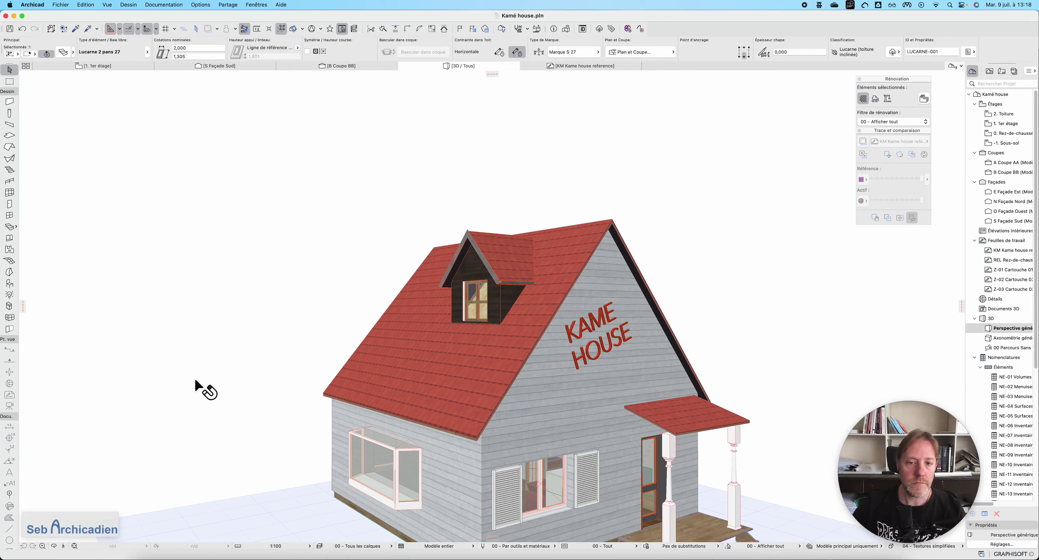
pyautogui.click(54, 546)
pyautogui.moveTo(405, 348); pyautogui.dragTo(515, 299)
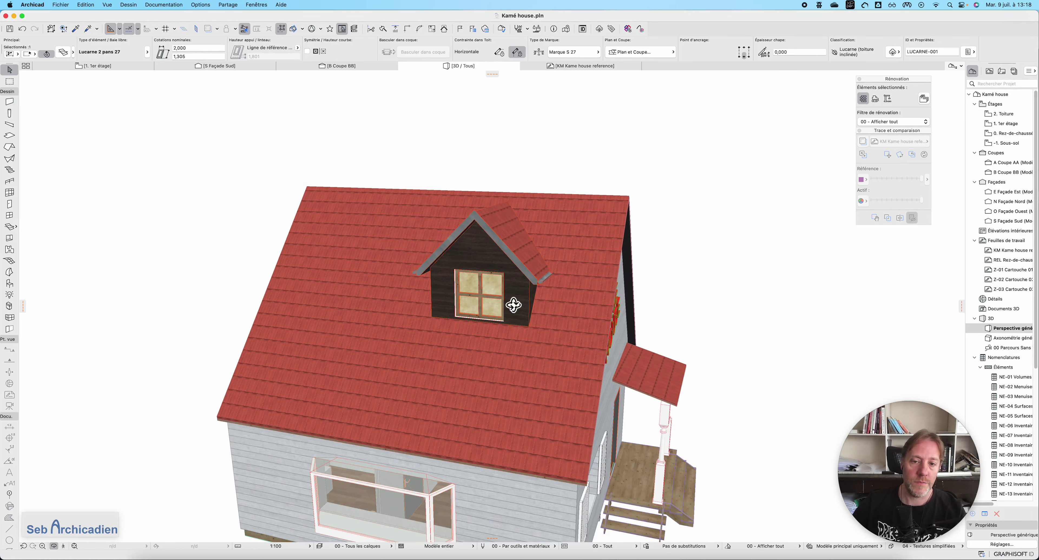
pyautogui.scroll(5, 518, 311)
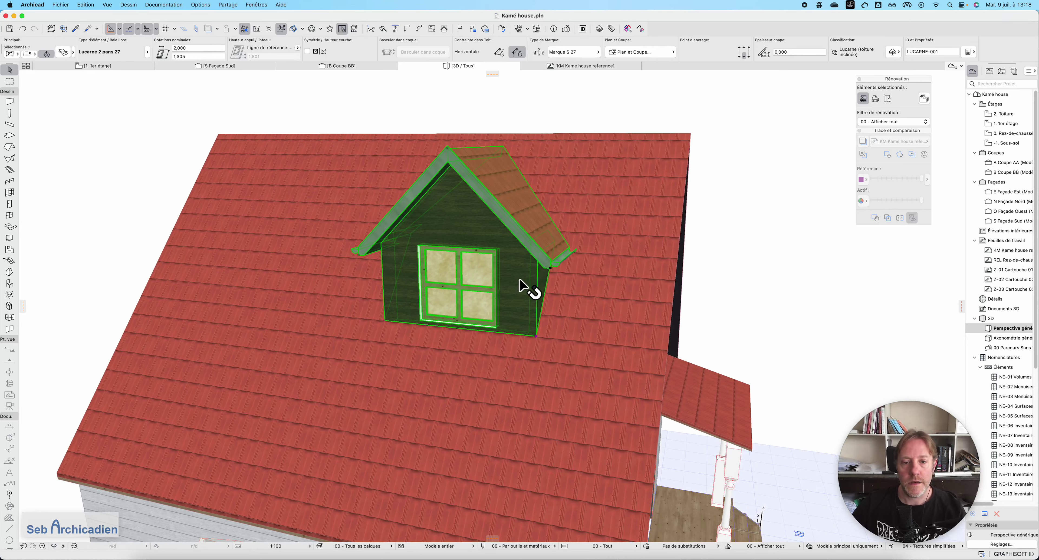
pyautogui.click(759, 274)
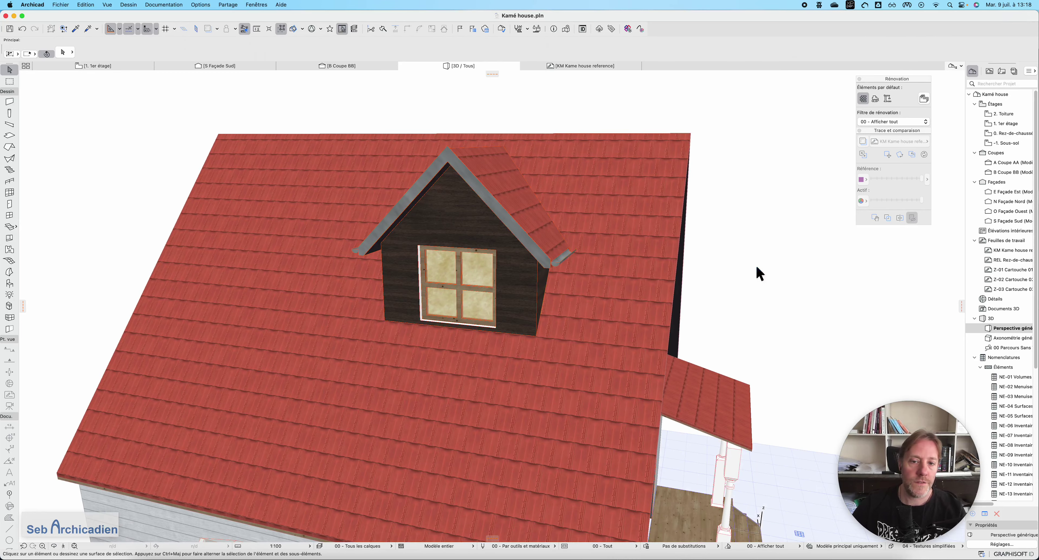
# Open the Object tool's default settings and browse the library folders for roof elements and special constructions
pyautogui.click(9, 284)
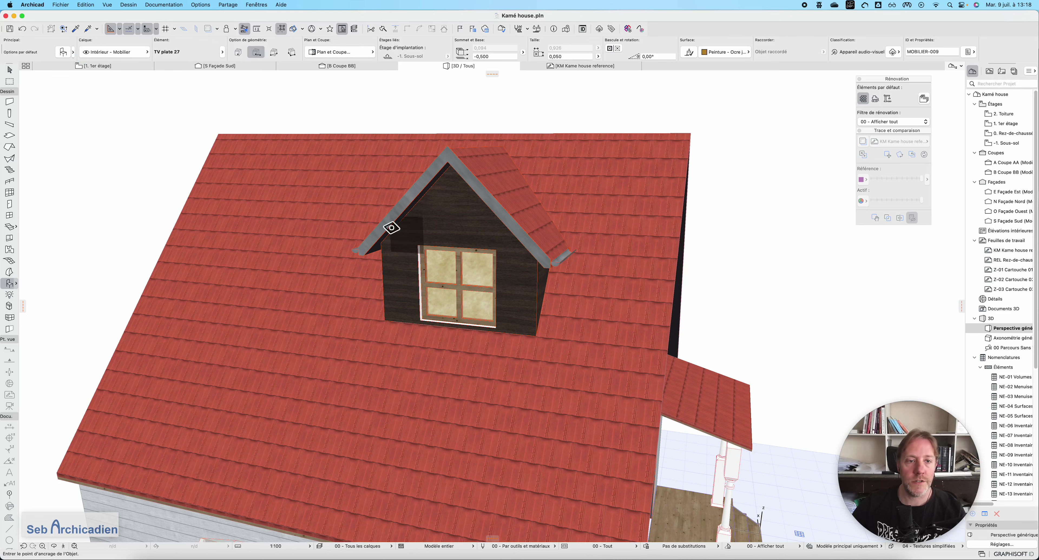
pyautogui.click(64, 51)
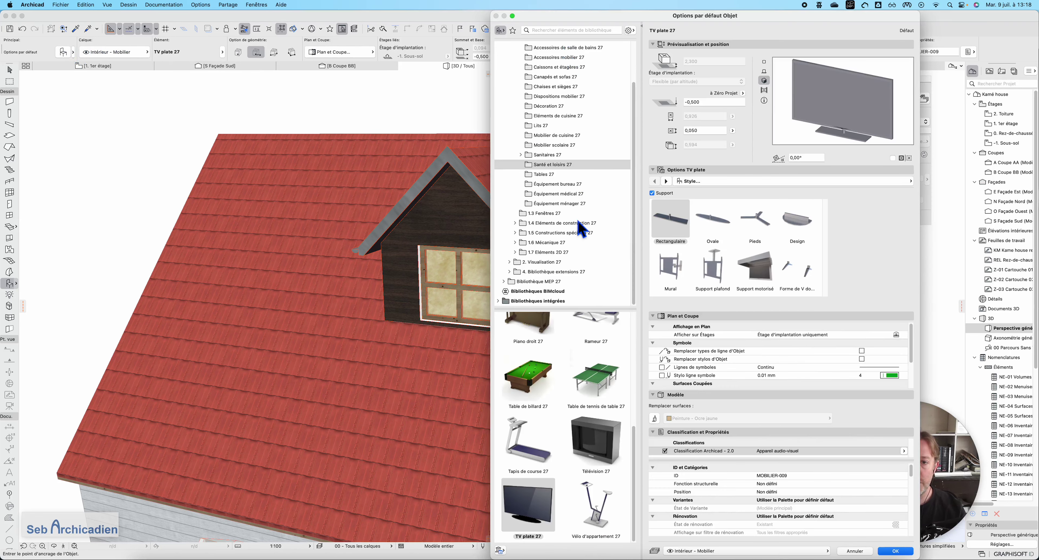
pyautogui.click(515, 224)
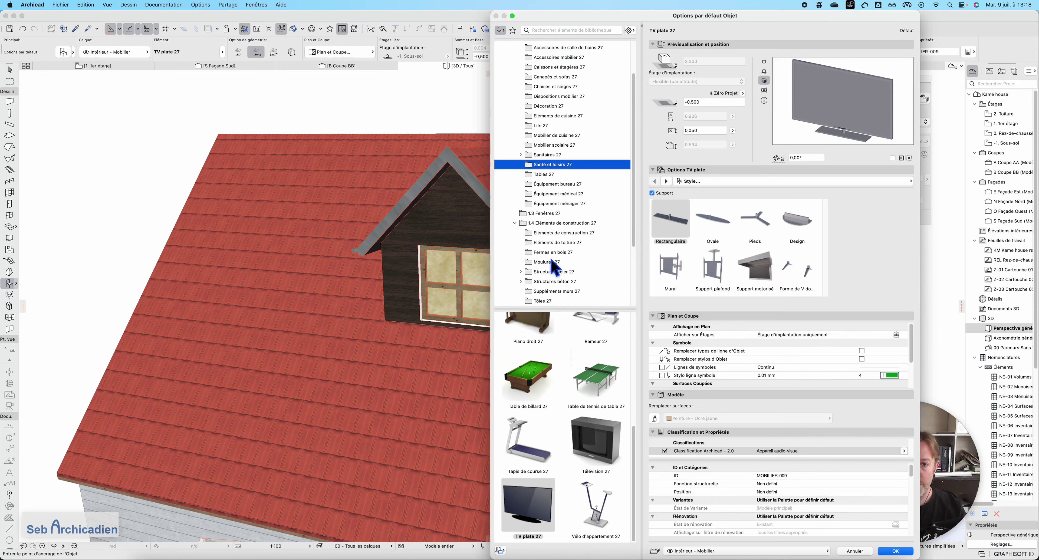
pyautogui.scroll(-2, 609, 198)
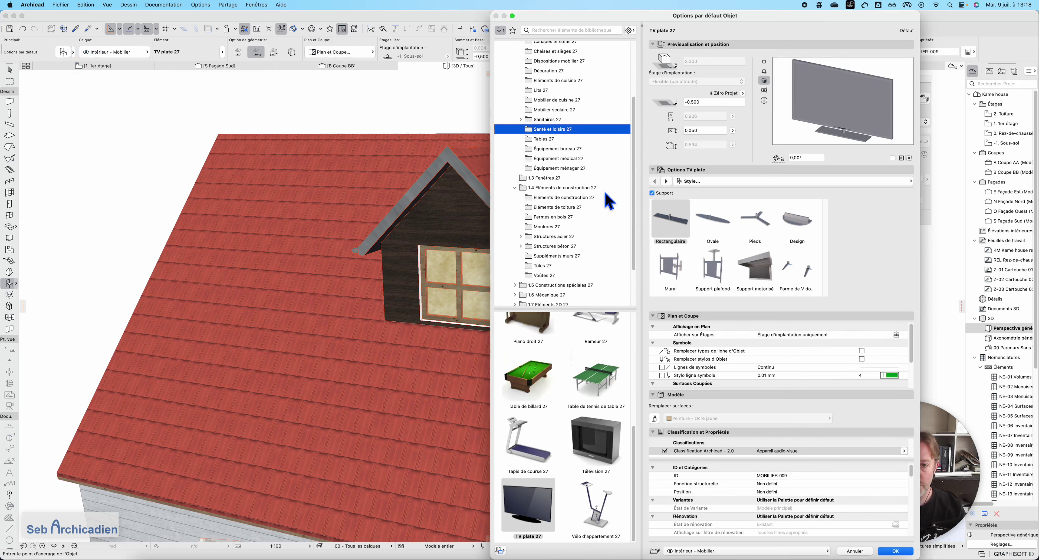
pyautogui.click(561, 208)
pyautogui.scroll(-3, 558, 234)
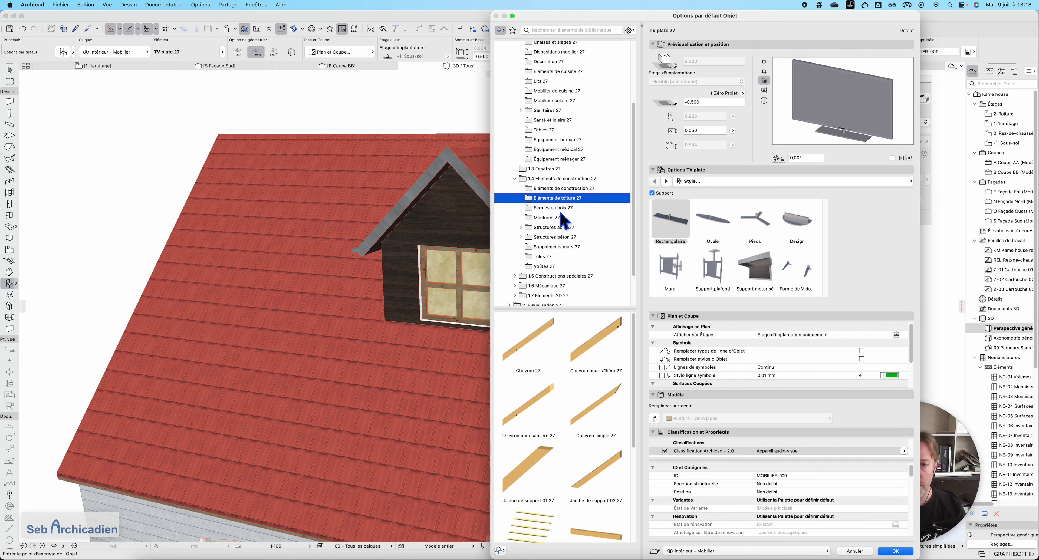
pyautogui.click(514, 250)
pyautogui.scroll(-5, 542, 248)
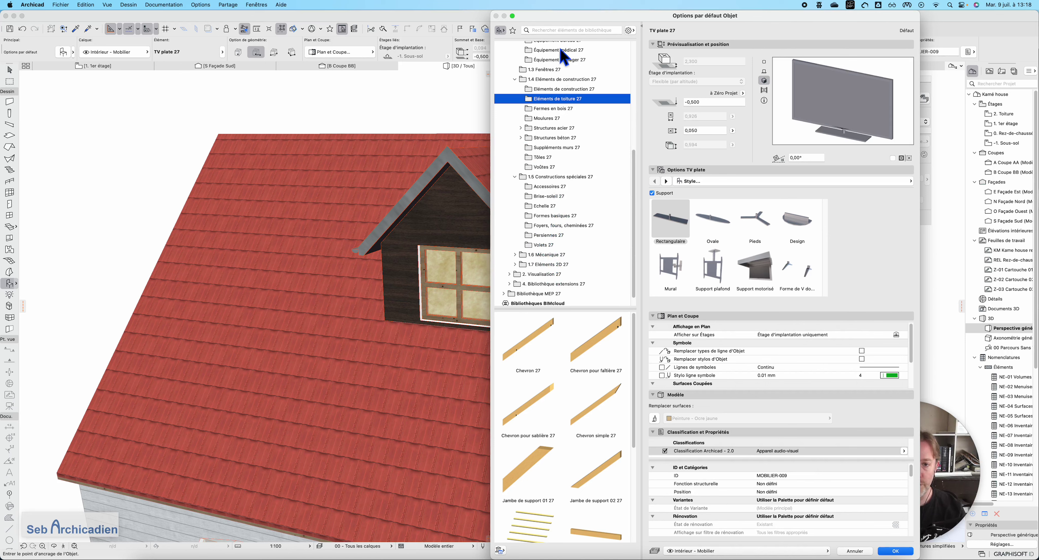
# Search the object library for "lucarne" and set Lucarne 2 pans 27 from the 1.3 Fenêtres 27 folder as the default object
pyautogui.click(531, 31)
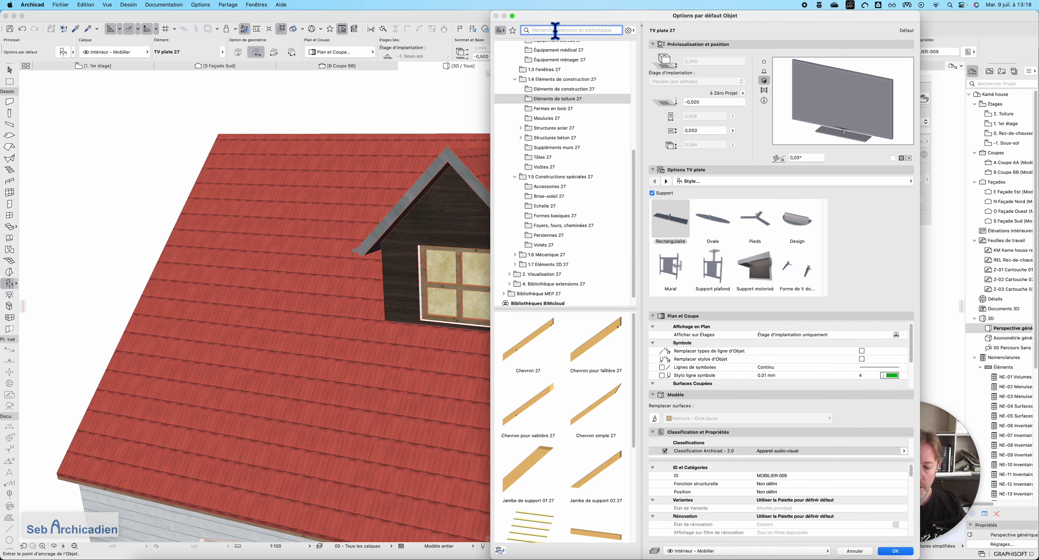
pyautogui.write('lucarne')
pyautogui.click(529, 93)
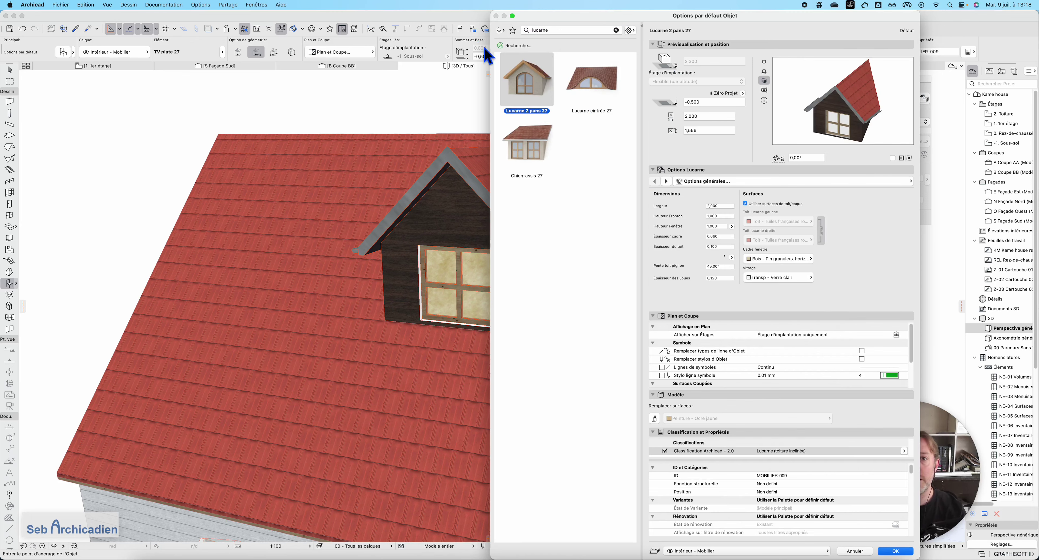
pyautogui.click(500, 30)
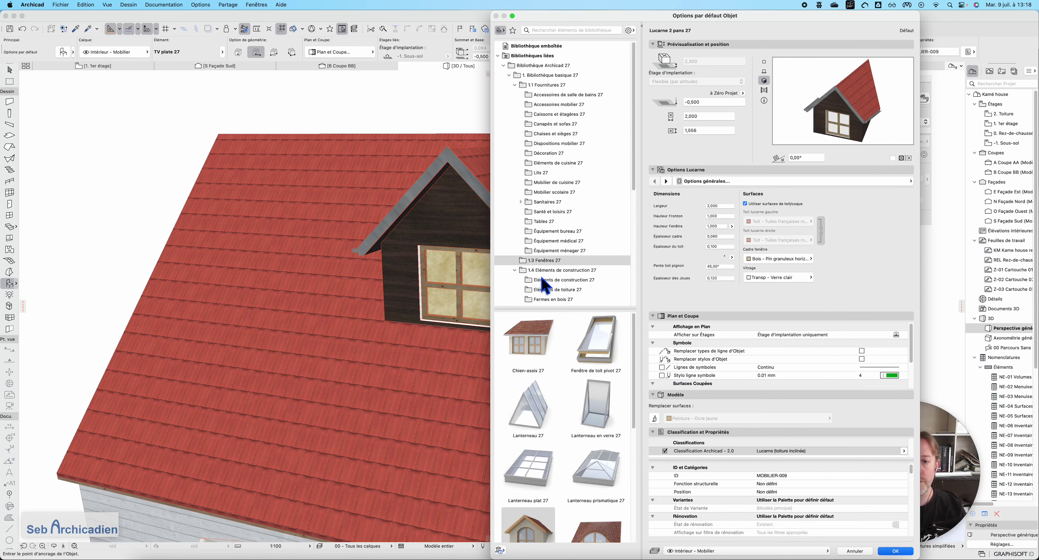
pyautogui.scroll(-5, 568, 424)
pyautogui.scroll(5, 567, 424)
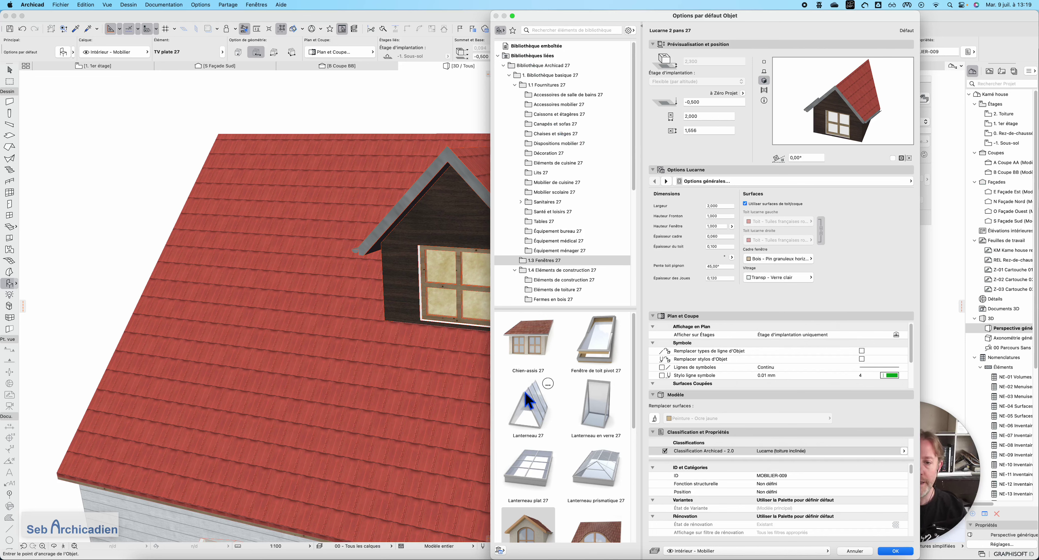
pyautogui.scroll(-5, 528, 400)
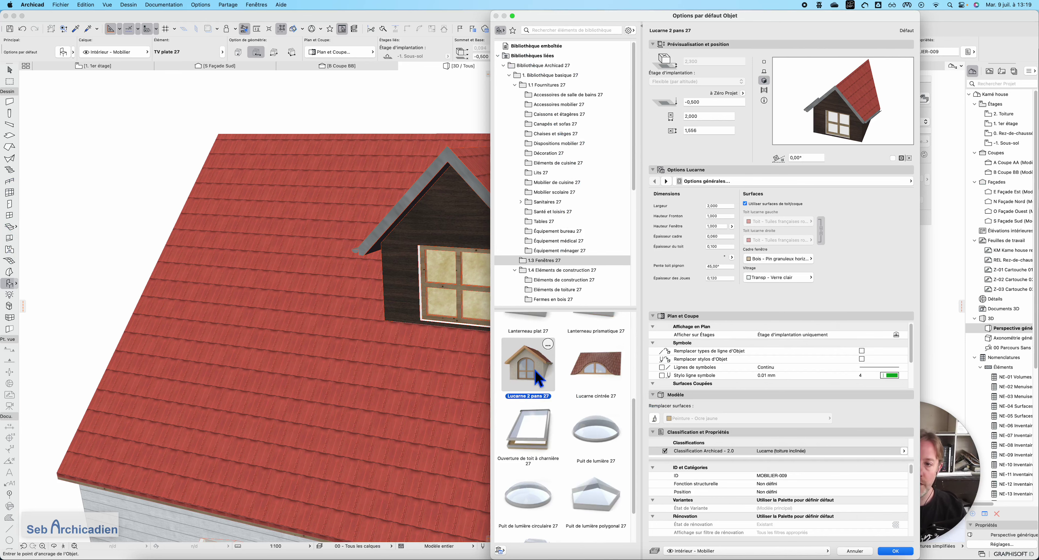
pyautogui.click(905, 554)
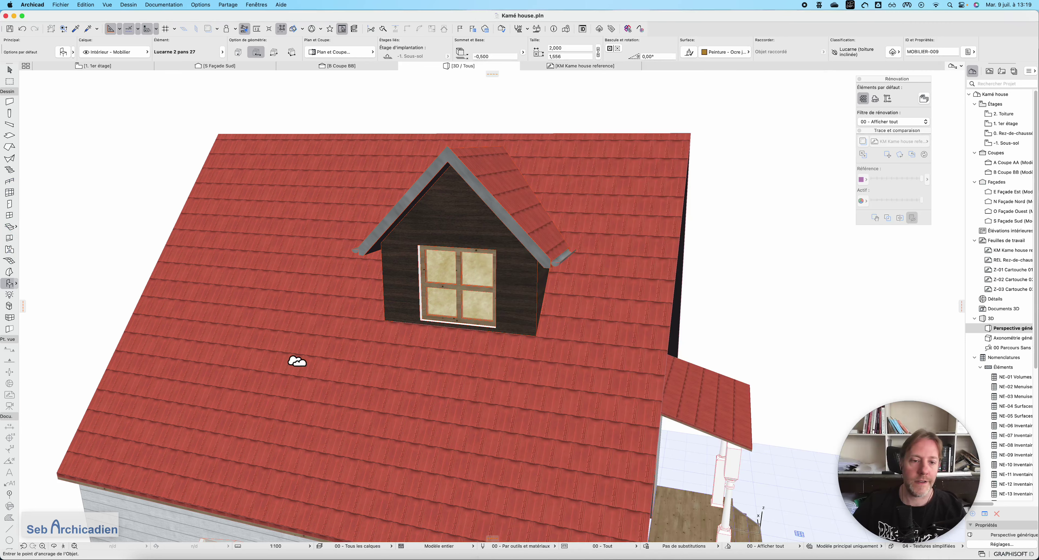
# Place the Lucarne 2 pans 27 object on the roof slope beside the existing dormer, rotated 270°
pyautogui.click(250, 329)
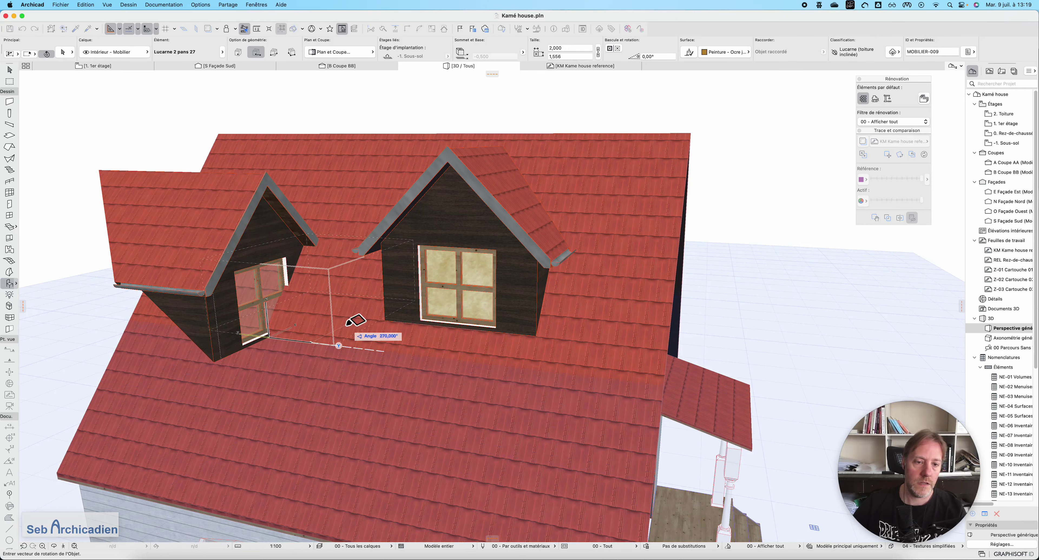
pyautogui.click(353, 359)
pyautogui.scroll(-3, 364, 457)
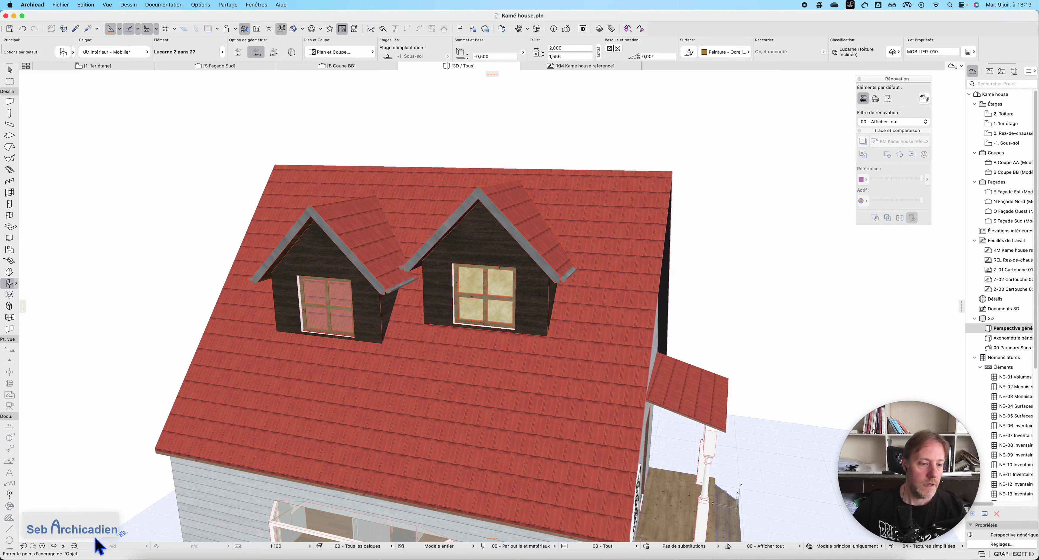
# Try to move the placed dormer object outward from the roof slope, and undo the move
pyautogui.click(54, 545)
pyautogui.moveTo(726, 355); pyautogui.dragTo(413, 371)
pyautogui.press('Escape')
pyautogui.click(480, 335)
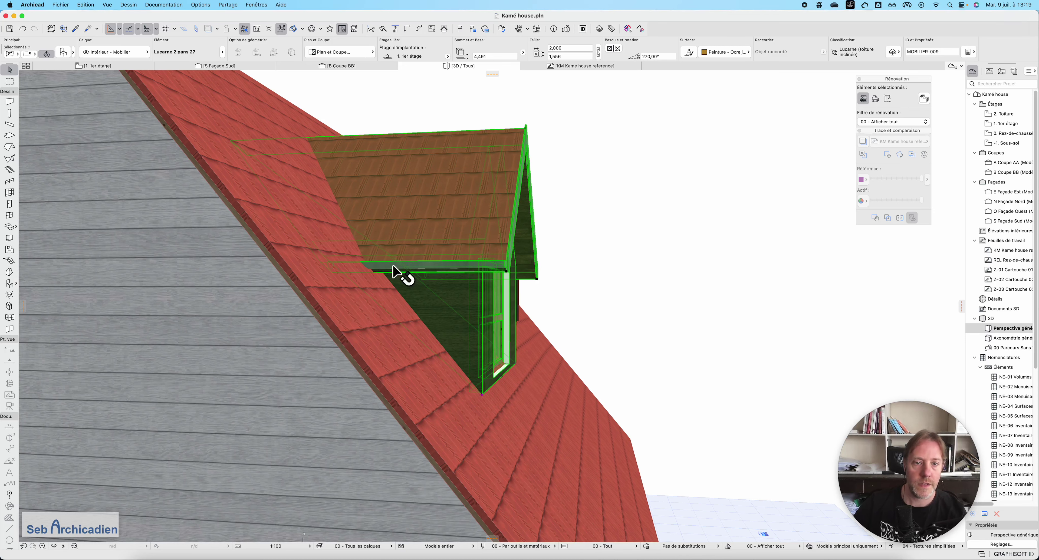
pyautogui.moveTo(468, 226); pyautogui.dragTo(596, 214)
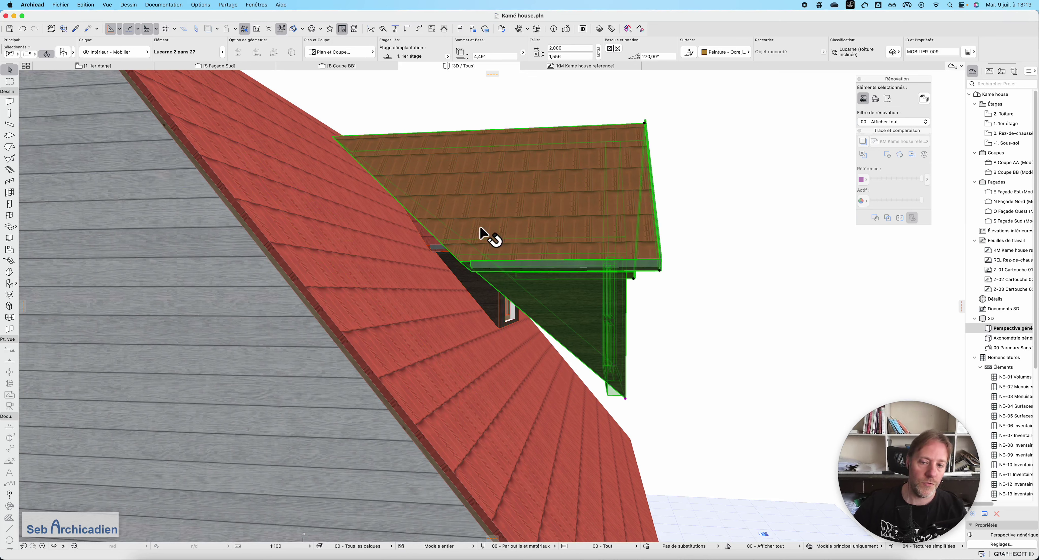
pyautogui.press('super+z')
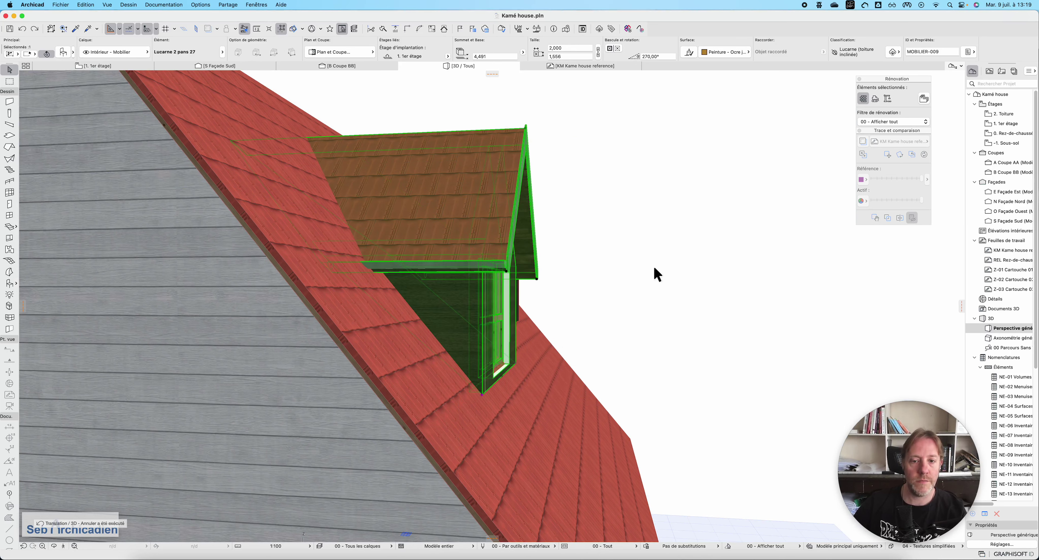
pyautogui.click(653, 266)
# Compare the two dormers on the roof in 3D and select the original roof-opening dormer nearer the KAME HOUSE gable
pyautogui.click(54, 546)
pyautogui.moveTo(525, 319); pyautogui.dragTo(135, 333)
pyautogui.scroll(-3, 135, 333)
pyautogui.moveTo(598, 332); pyautogui.dragTo(303, 345)
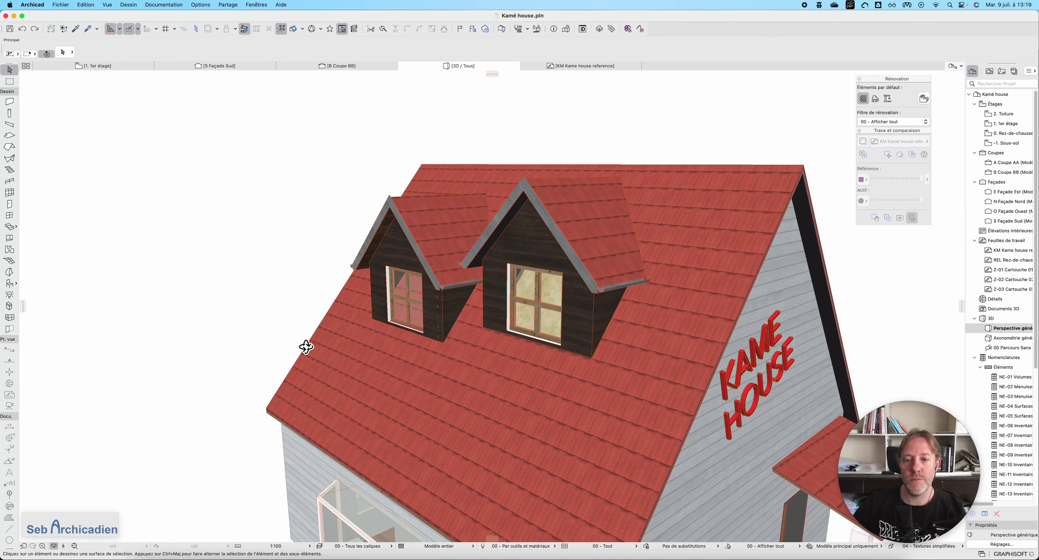
pyautogui.scroll(2, 619, 348)
pyautogui.click(593, 281)
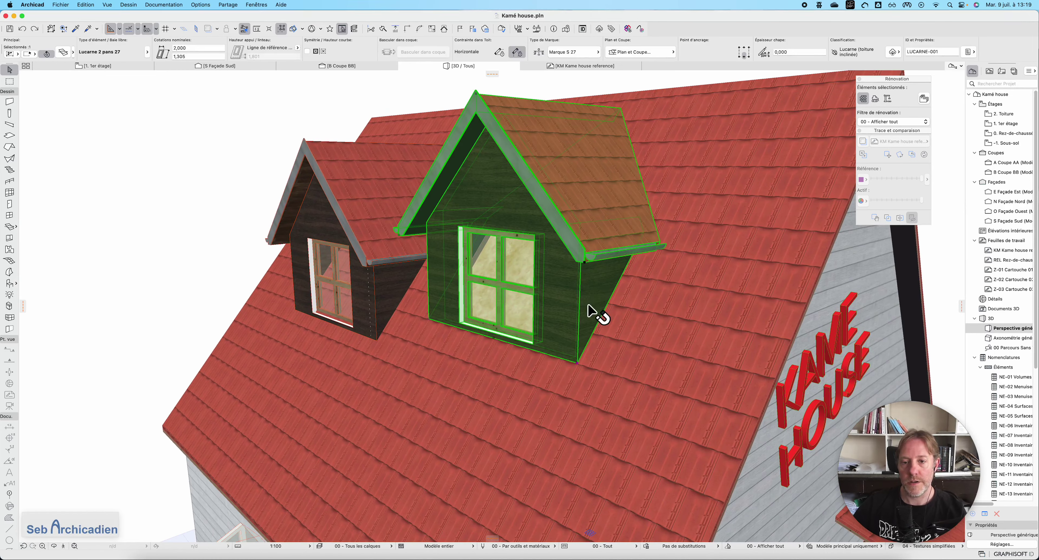
# Delete the dormer placed as an object, farther from the KAME HOUSE gable
pyautogui.click(323, 207)
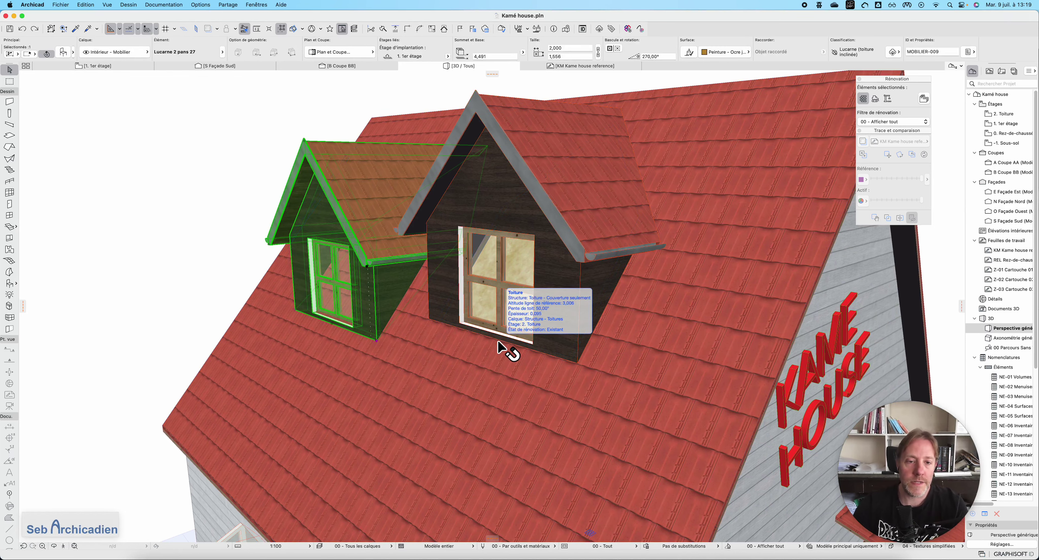
pyautogui.press('Delete')
pyautogui.scroll(-2, 496, 342)
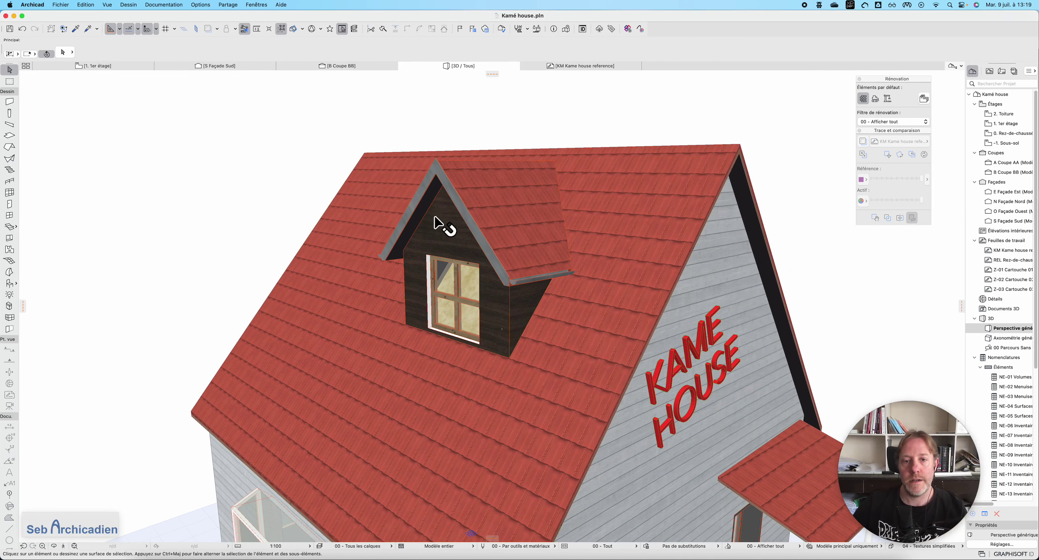
# Select the remaining roof-opening dormer with the whole house in view
pyautogui.click(518, 210)
pyautogui.click(593, 126)
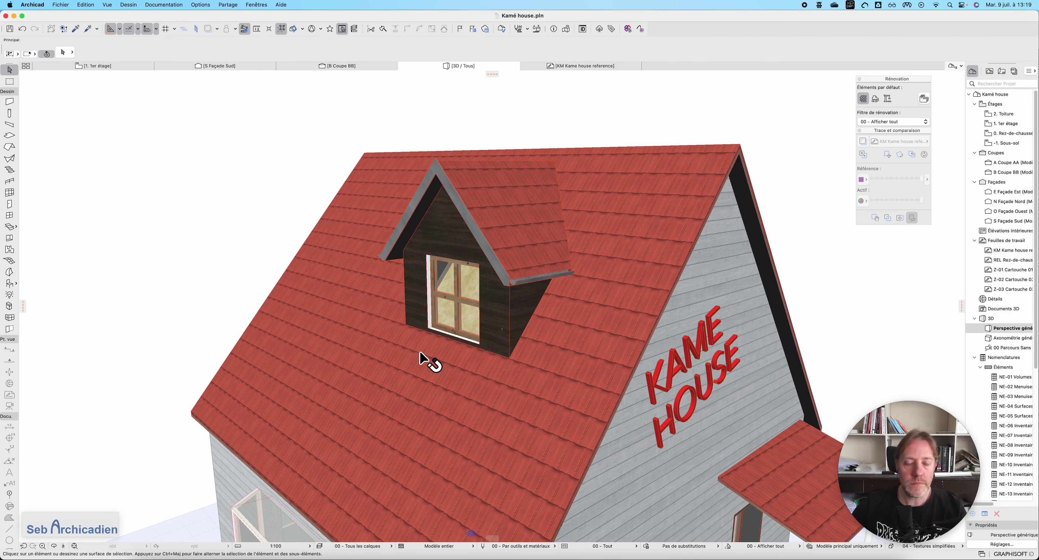
pyautogui.scroll(-2, 442, 261)
pyautogui.scroll(1, 518, 327)
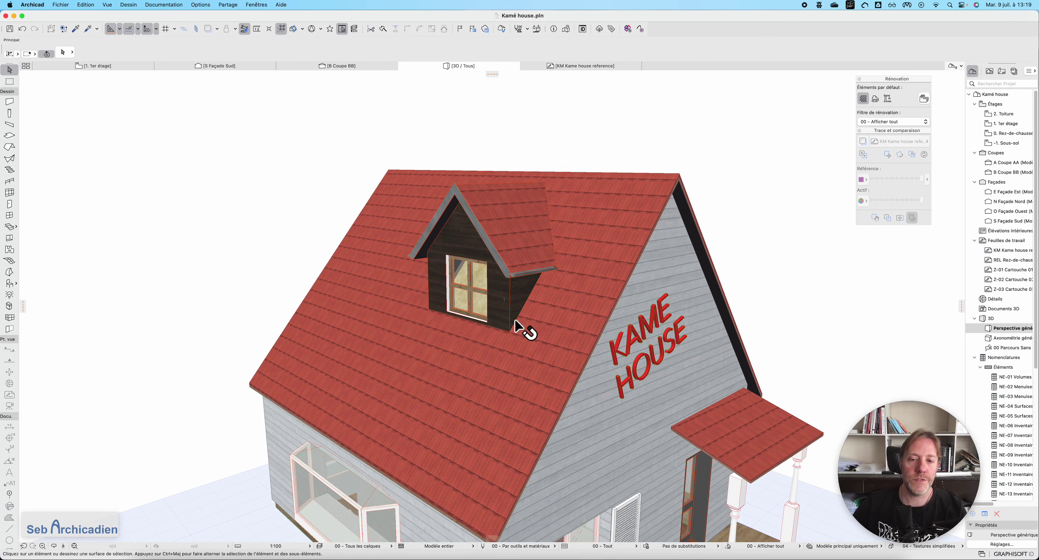
pyautogui.scroll(-2, 563, 274)
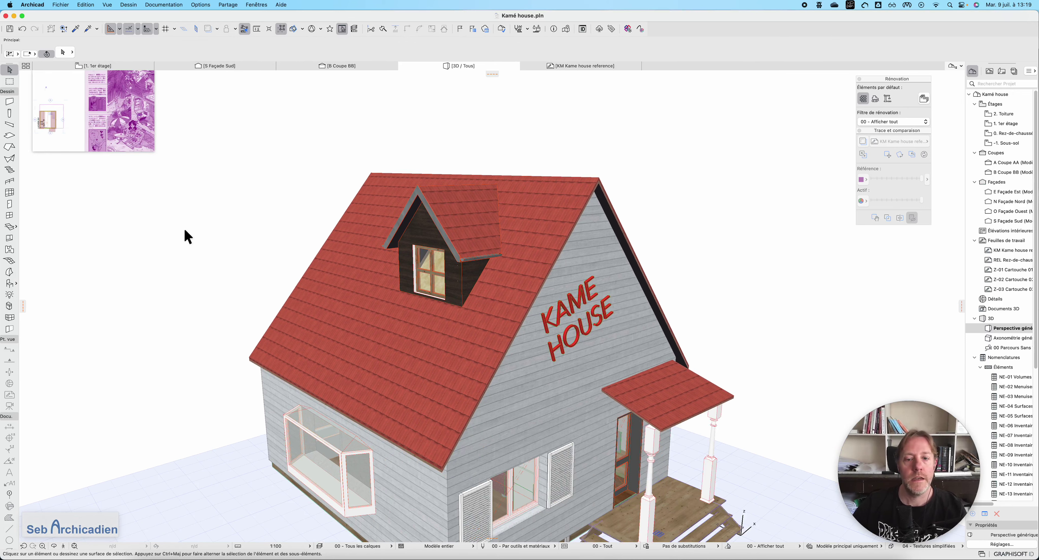
pyautogui.click(454, 239)
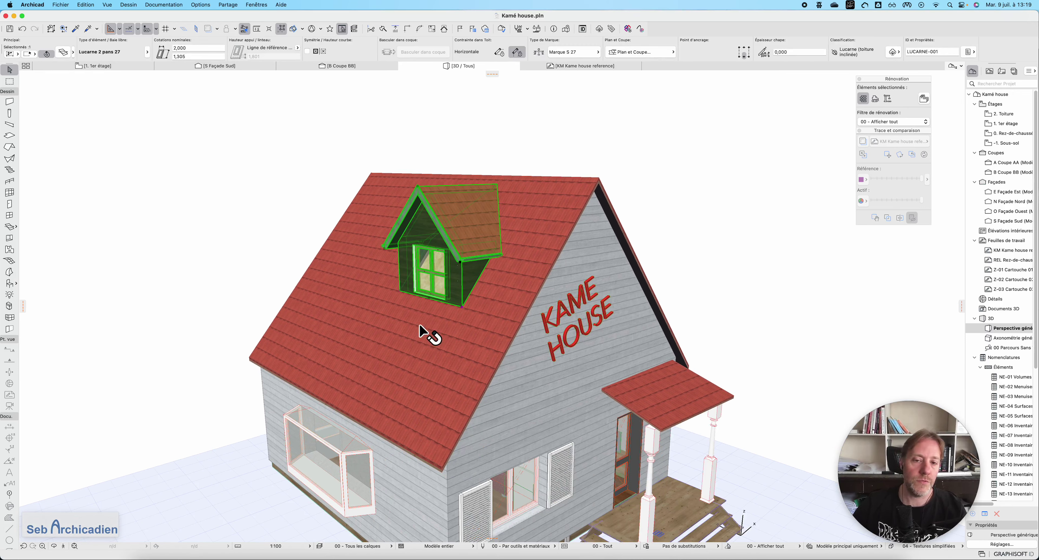
# Examine the remaining dormer in the 1. 1er étage floor plan, selecting it to inspect its symbol and roof cut
pyautogui.keyDown('shift'); pyautogui.moveTo(499, 383); pyautogui.dragTo(373, 202, button='middle'); pyautogui.keyUp('shift')
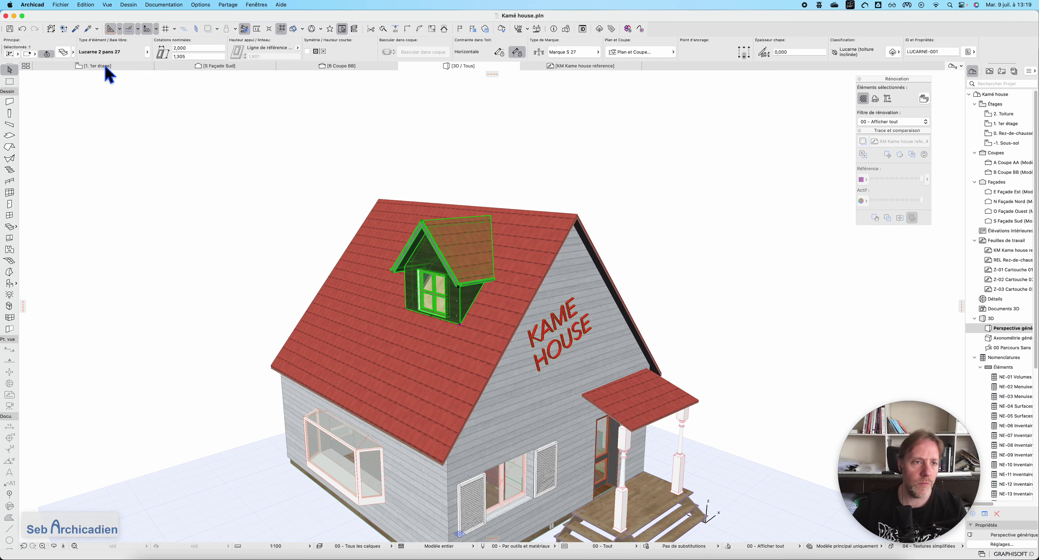
pyautogui.click(95, 66)
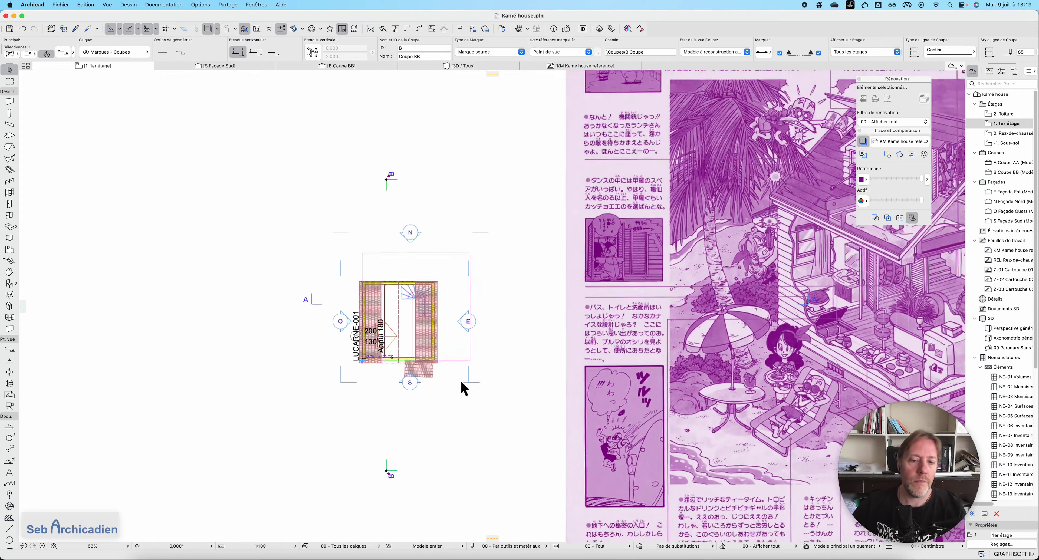
pyautogui.scroll(2, 464, 388)
pyautogui.click(360, 334)
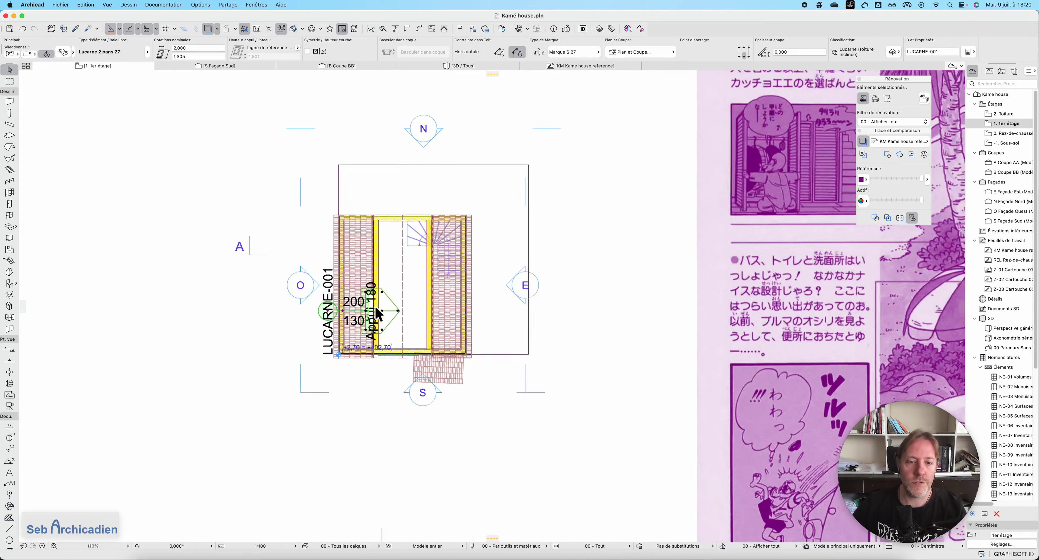
pyautogui.scroll(5, 356, 327)
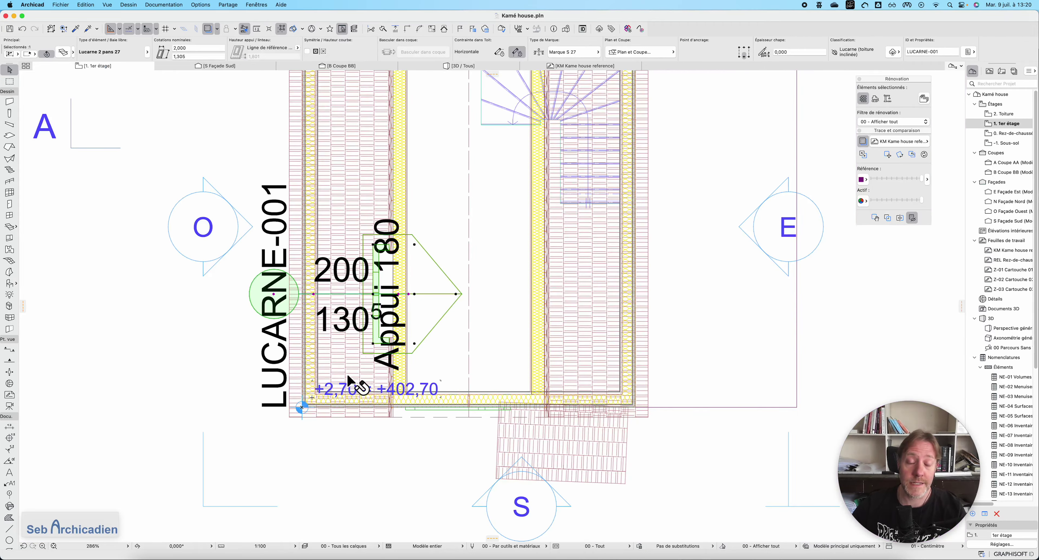
pyautogui.scroll(-6, 192, 303)
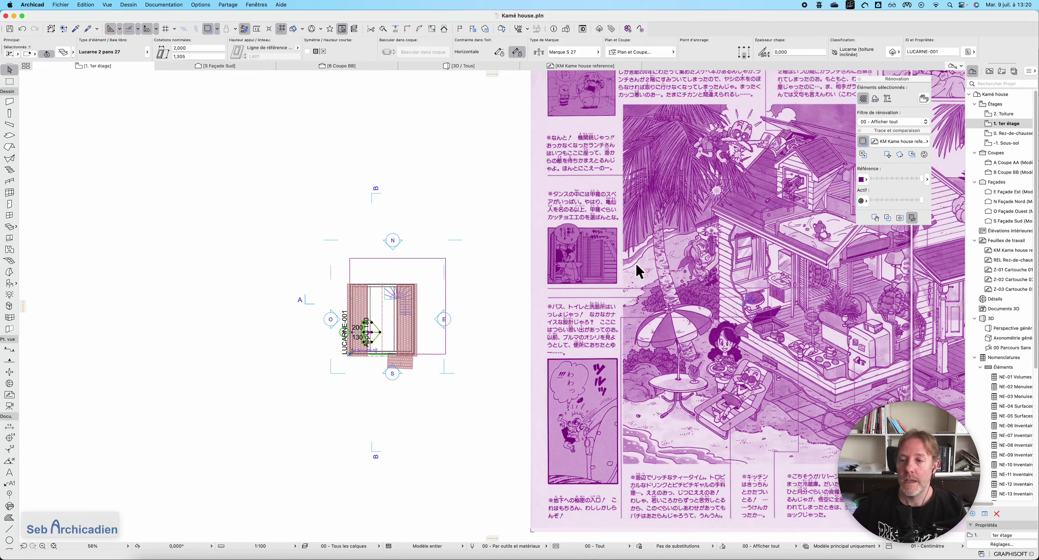
# Examine the dormer and porch roof in the Kame House reference illustration beside the plan
pyautogui.hscroll(5, 637, 282)
pyautogui.scroll(2, 714, 278)
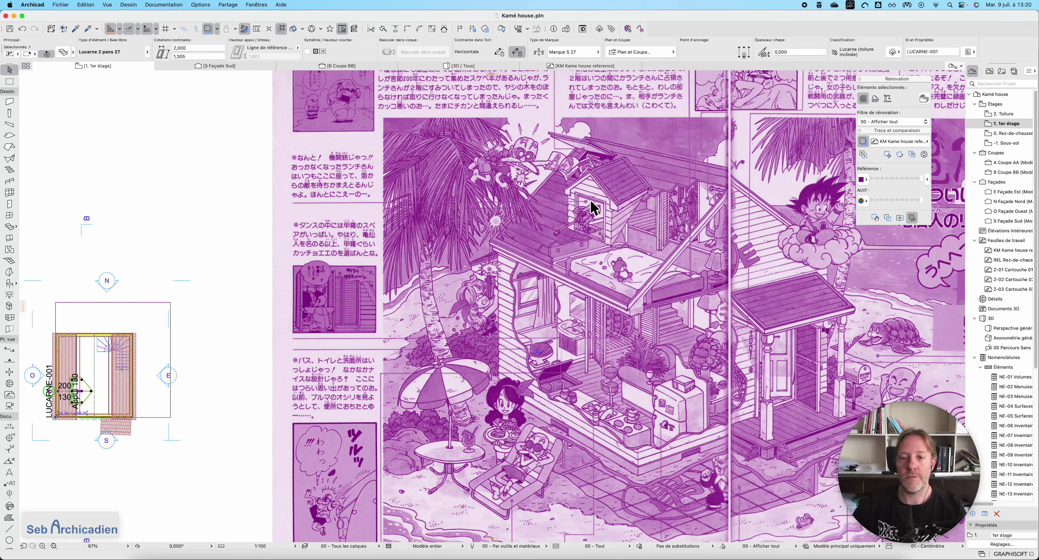
pyautogui.scroll(-5, 598, 210)
pyautogui.scroll(6, 643, 228)
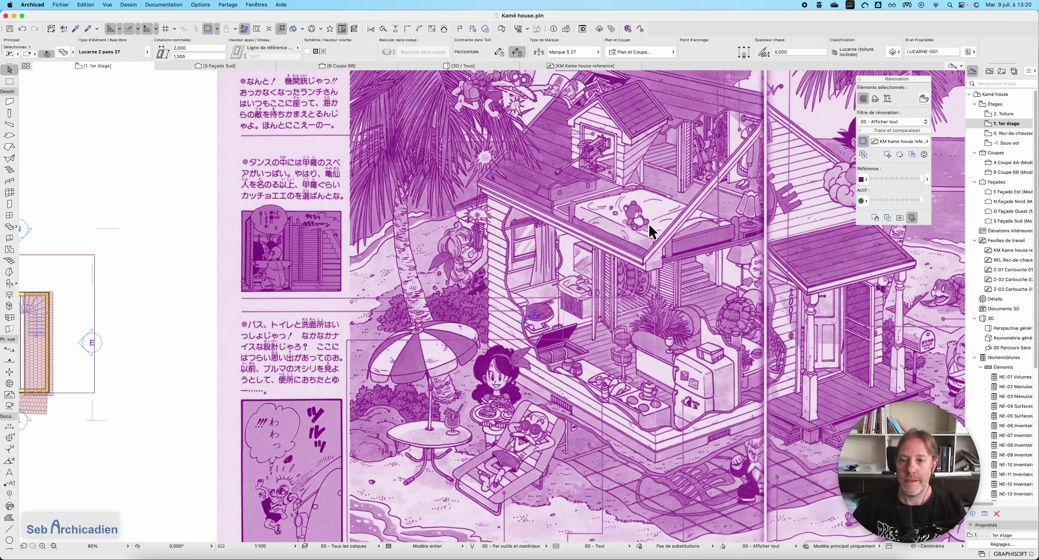
pyautogui.hscroll(-10, 648, 222)
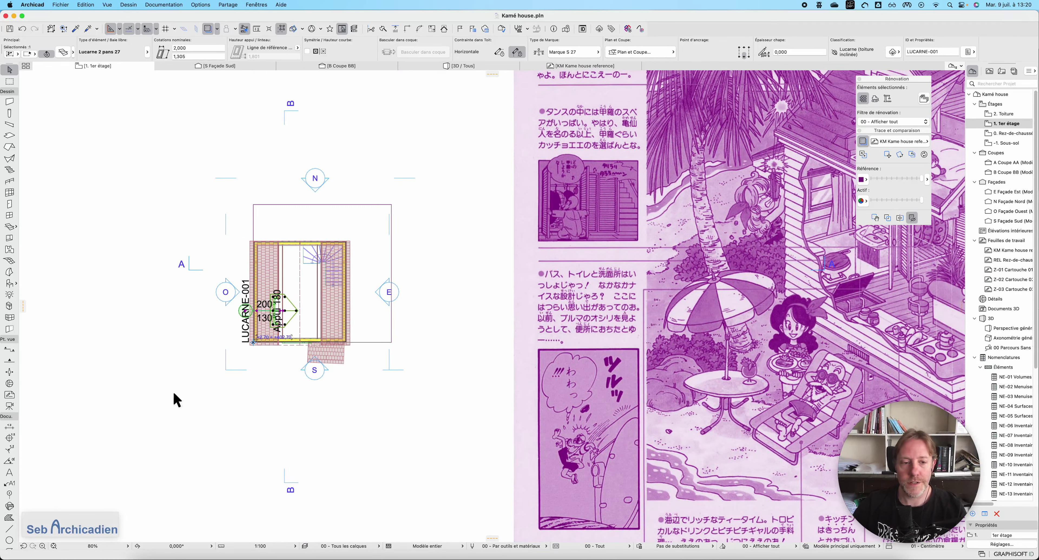
# Select the Coupe BB section marker, and select the porch roof on the south side of the plan
pyautogui.click(284, 119)
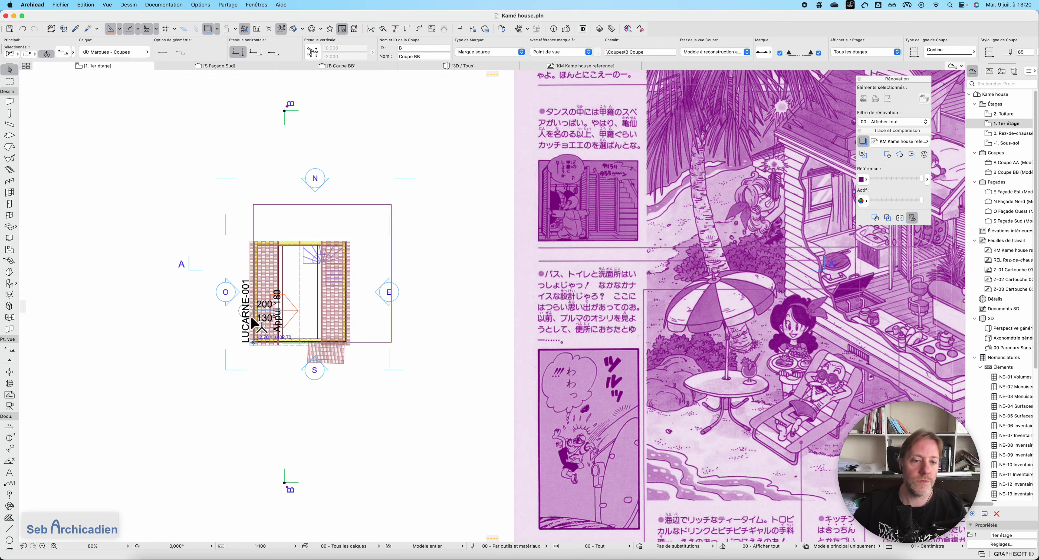
pyautogui.scroll(5, 279, 300)
pyautogui.scroll(-5, 323, 408)
pyautogui.scroll(2, 328, 446)
pyautogui.click(327, 445)
pyautogui.moveTo(296, 445); pyautogui.dragTo(399, 499)
pyautogui.scroll(8, 409, 413)
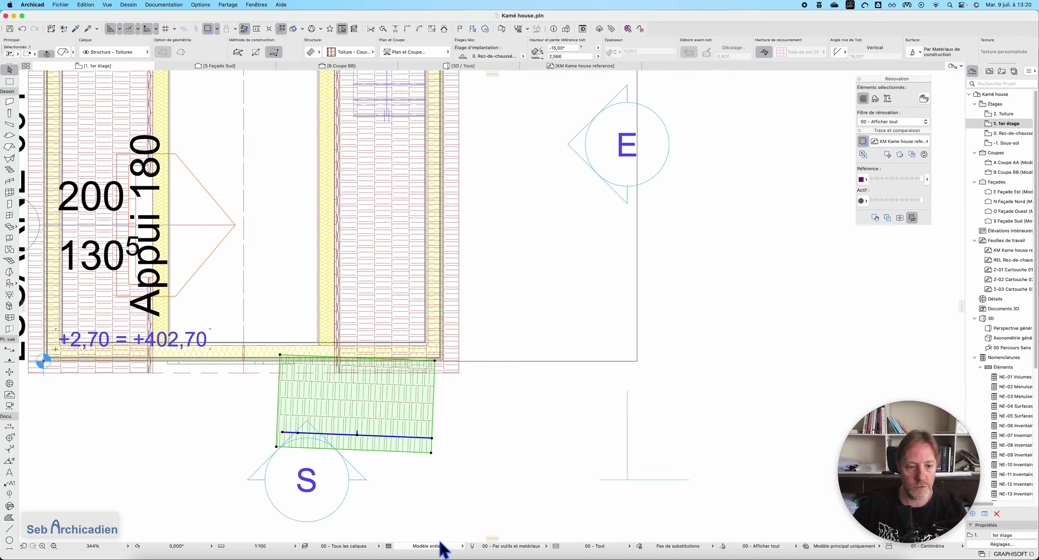
pyautogui.scroll(-5, 479, 303)
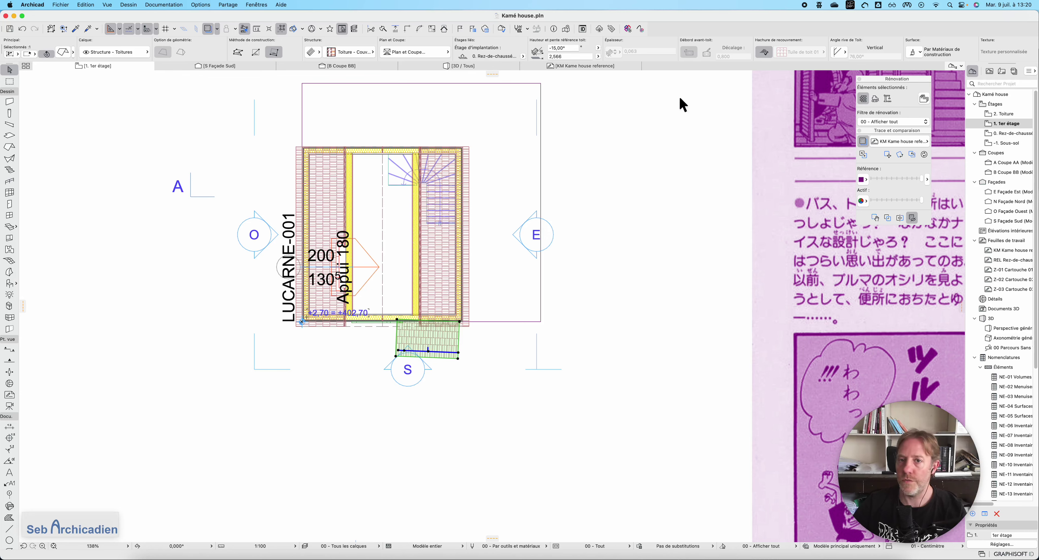
# Check the porch roof in 3D, clear the selection, and open the B Coupe BB section
pyautogui.click(484, 66)
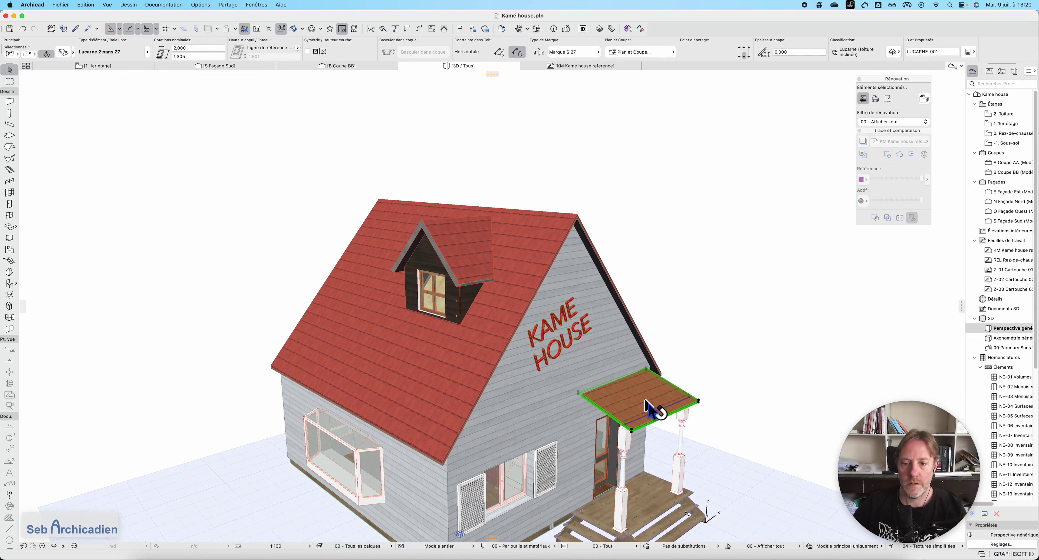
pyautogui.click(699, 243)
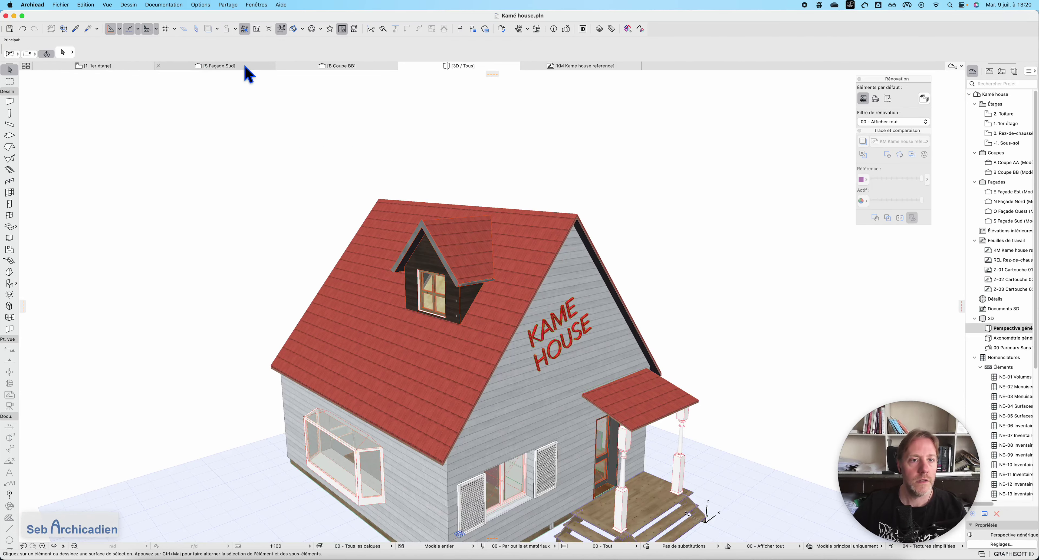
pyautogui.click(378, 72)
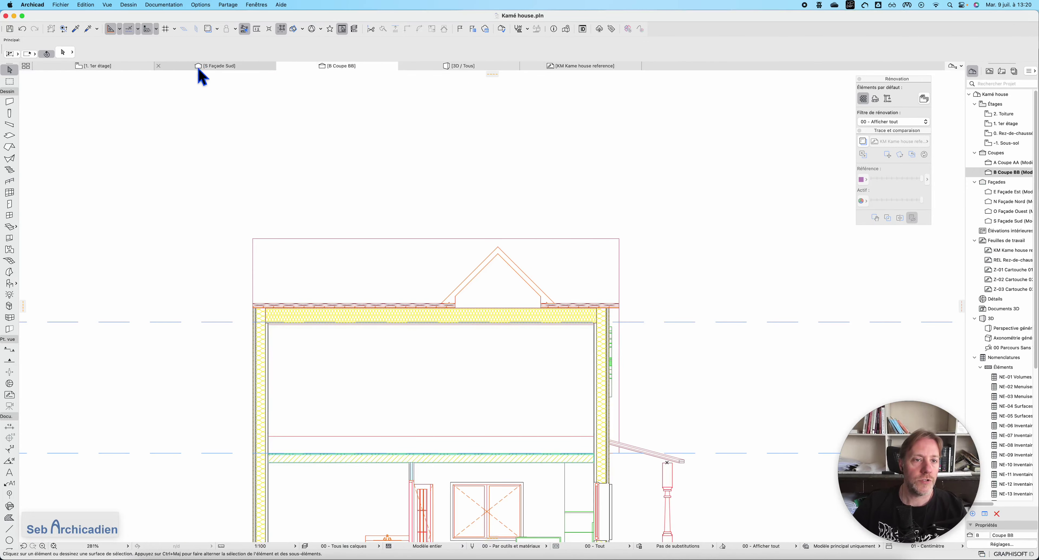
# Rotate the porch roof in the first-floor plan about its outer wall-side corner, parallel to the south wall, and check it in 3D
pyautogui.click(108, 66)
pyautogui.click(423, 341)
pyautogui.scroll(5, 424, 342)
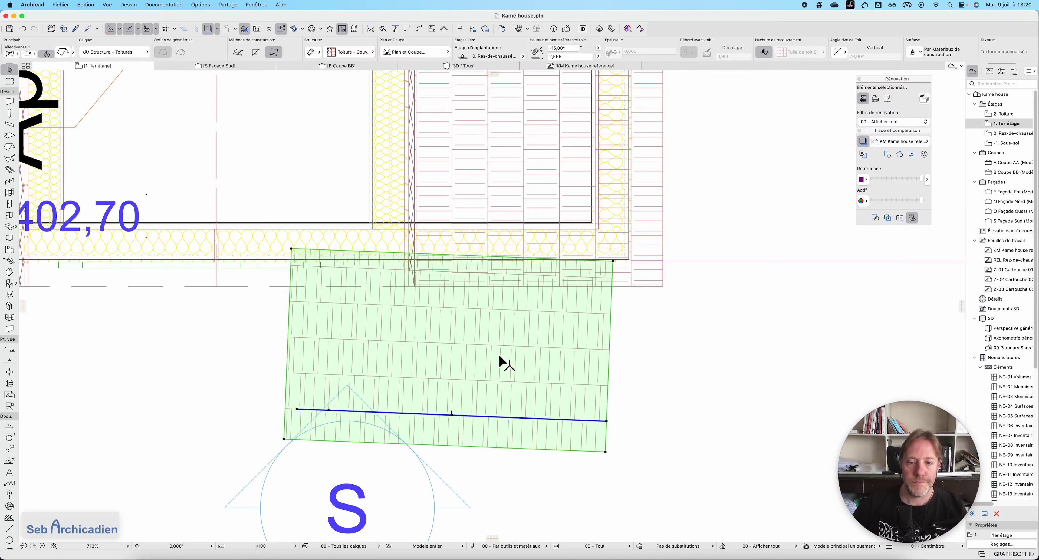
pyautogui.press('super+e')
pyautogui.click(612, 261)
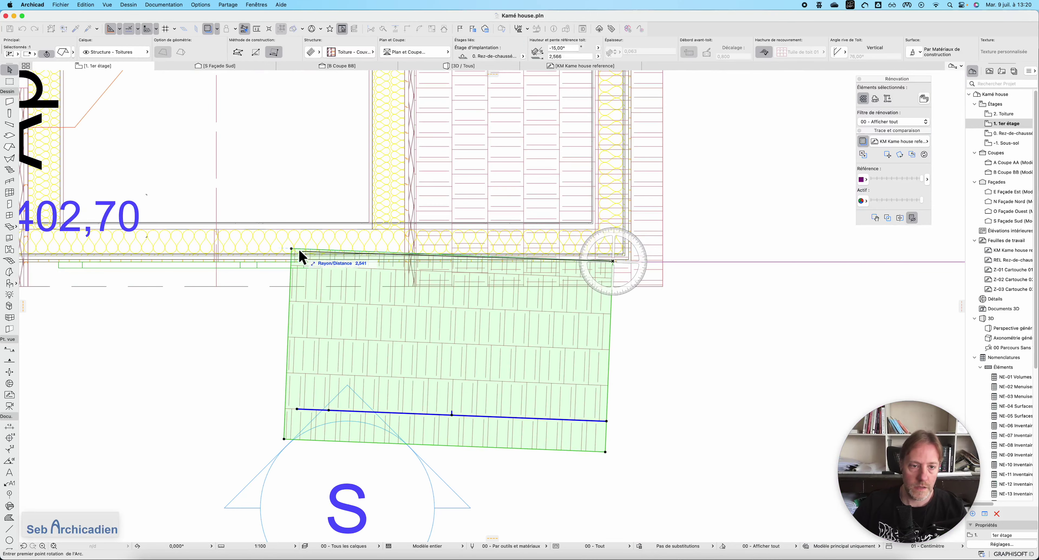
pyautogui.click(292, 249)
pyautogui.press('Escape')
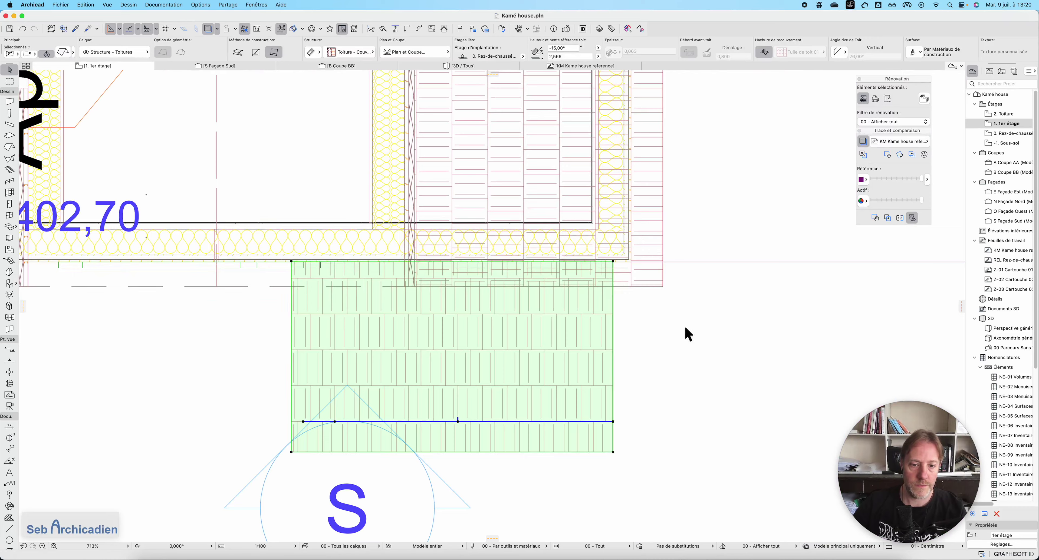
pyautogui.press('Escape')
pyautogui.scroll(-3, 471, 343)
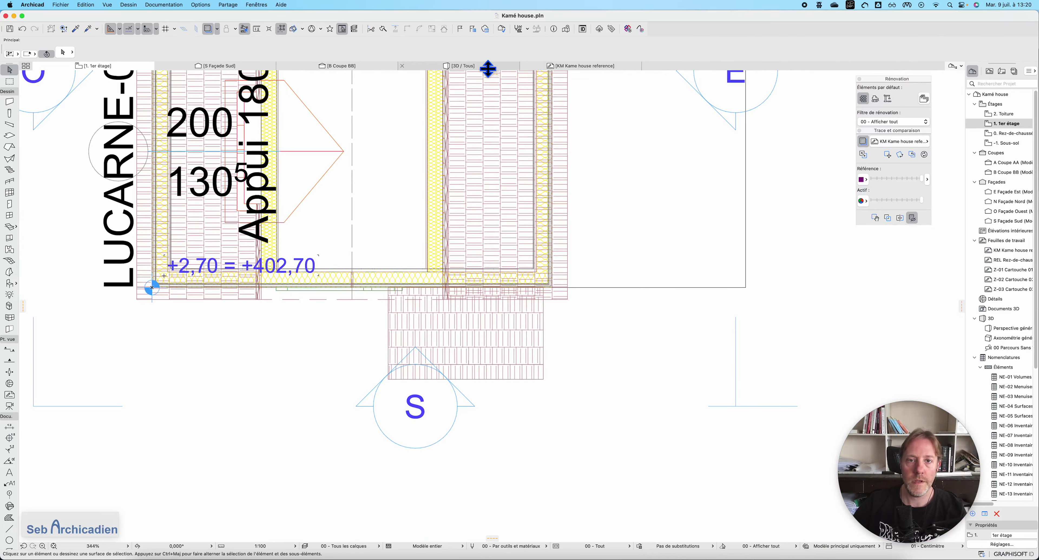
pyautogui.click(459, 66)
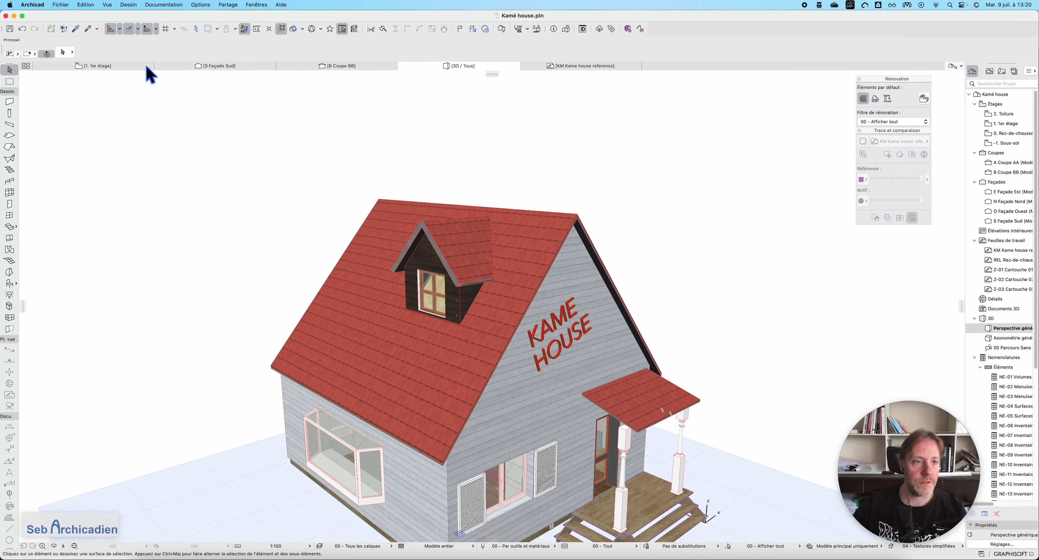
# Delete the LUCARNE-001 dormer from the roof in the first-floor plan
pyautogui.click(139, 72)
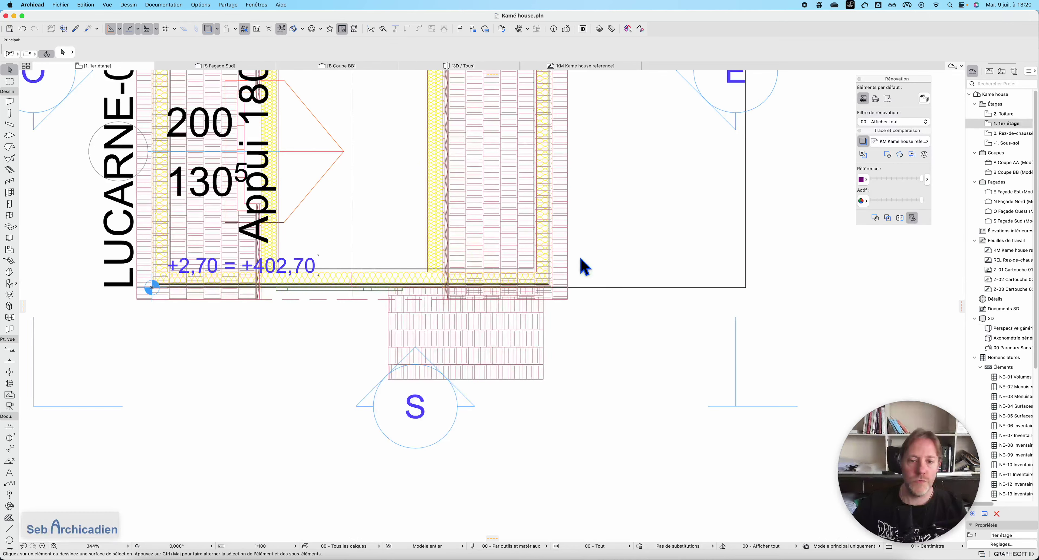
pyautogui.scroll(-5, 638, 364)
pyautogui.scroll(5, 575, 292)
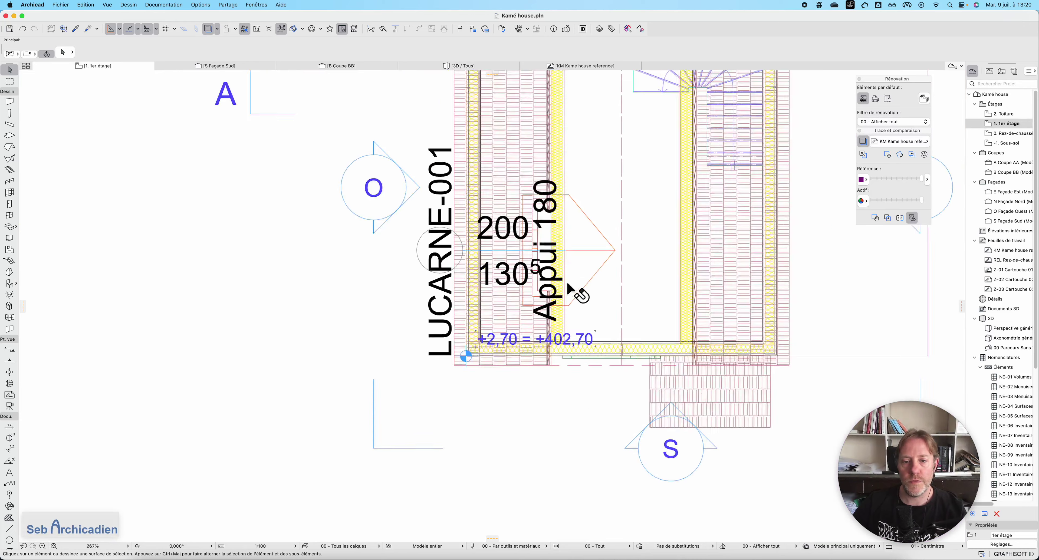
pyautogui.click(639, 234)
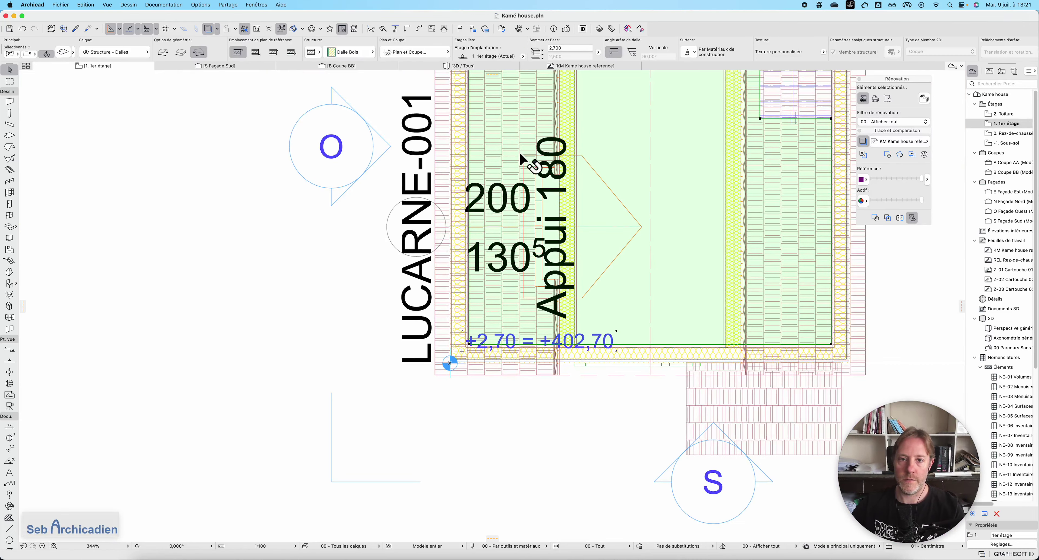
pyautogui.click(448, 226)
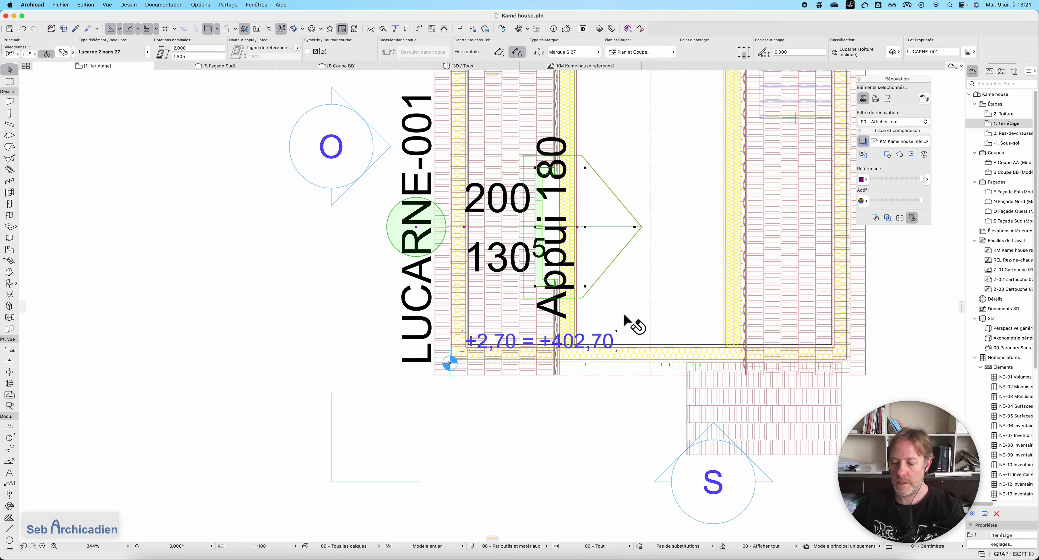
pyautogui.press('Delete')
pyautogui.scroll(-4, 420, 352)
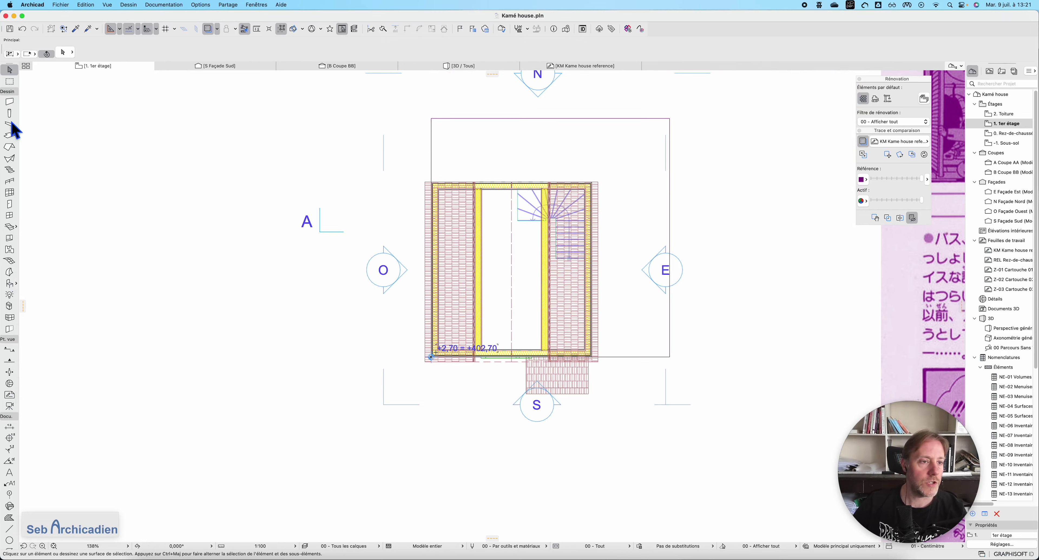
# Draw a small rectangular multi-plane roof with a 30° pitch beside the ridge line in the first-floor plan
pyautogui.click(11, 148)
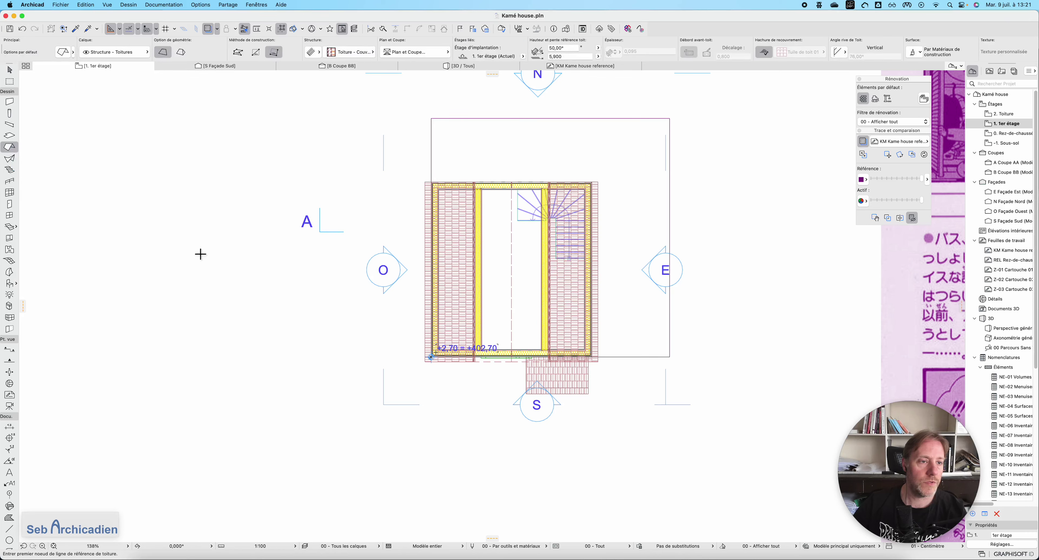
pyautogui.click(511, 293)
pyautogui.click(181, 52)
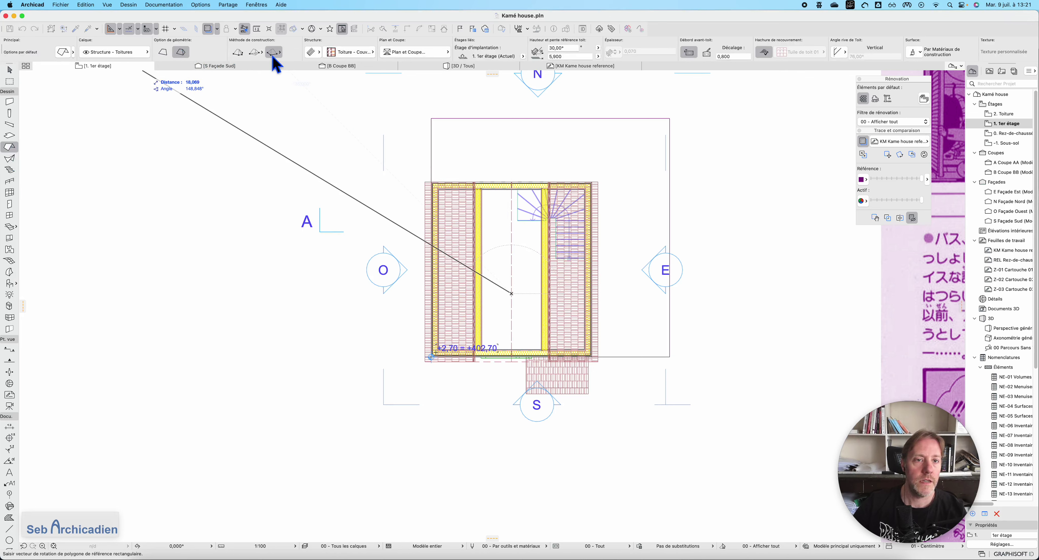
pyautogui.click(512, 320)
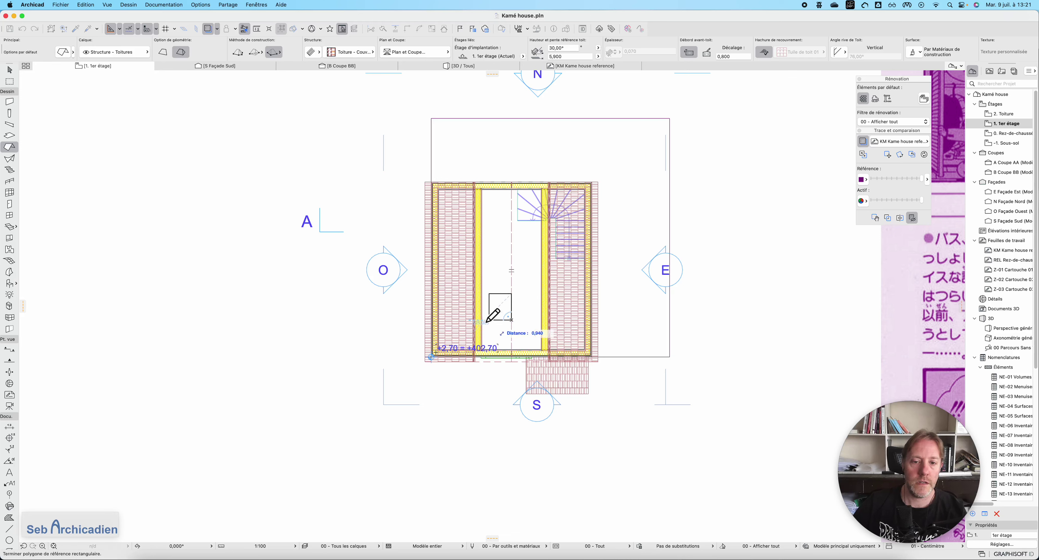
pyautogui.press('Escape')
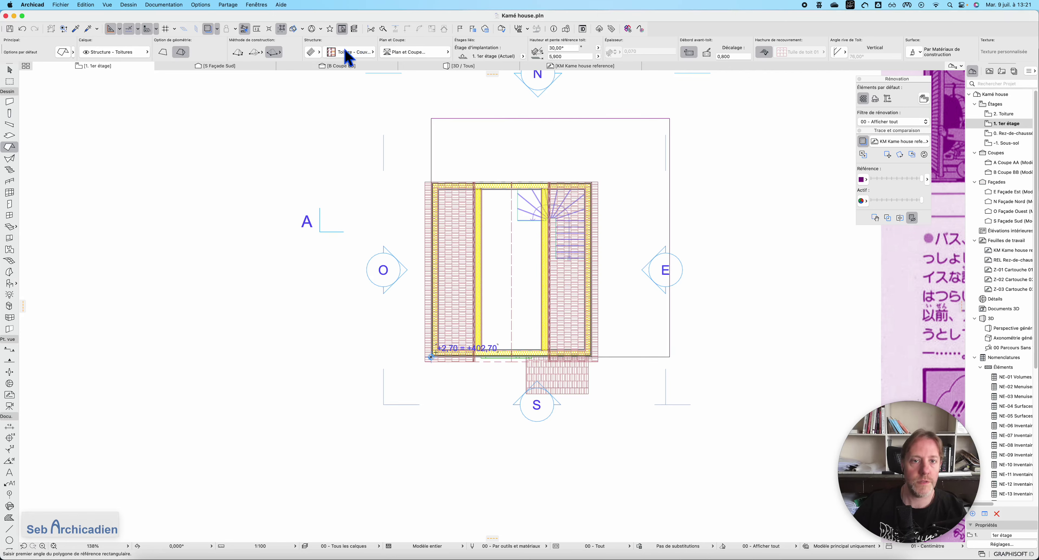
# Select the new multi-plane roof emerging from the main roof slope in 3D
pyautogui.click(482, 68)
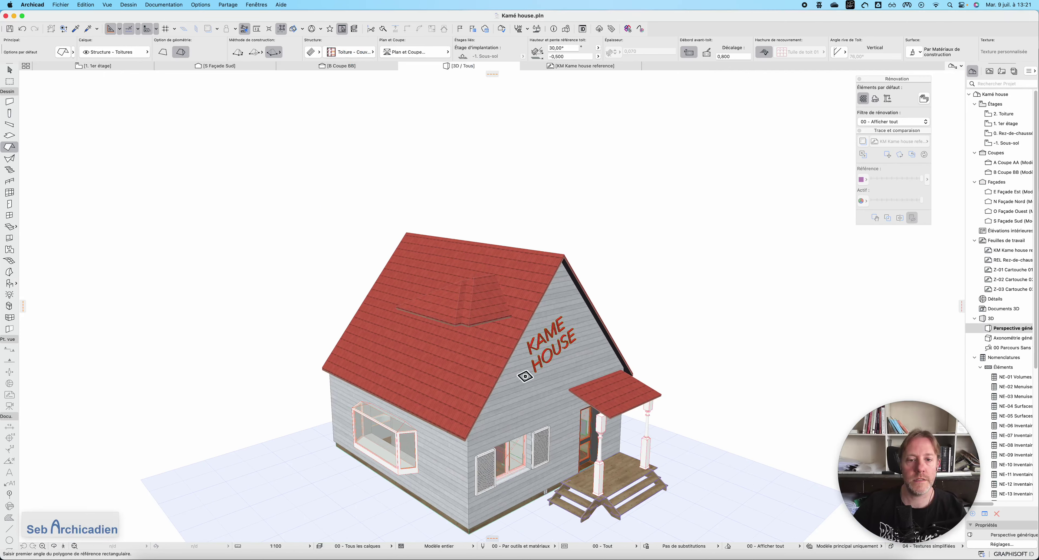
pyautogui.scroll(5, 525, 376)
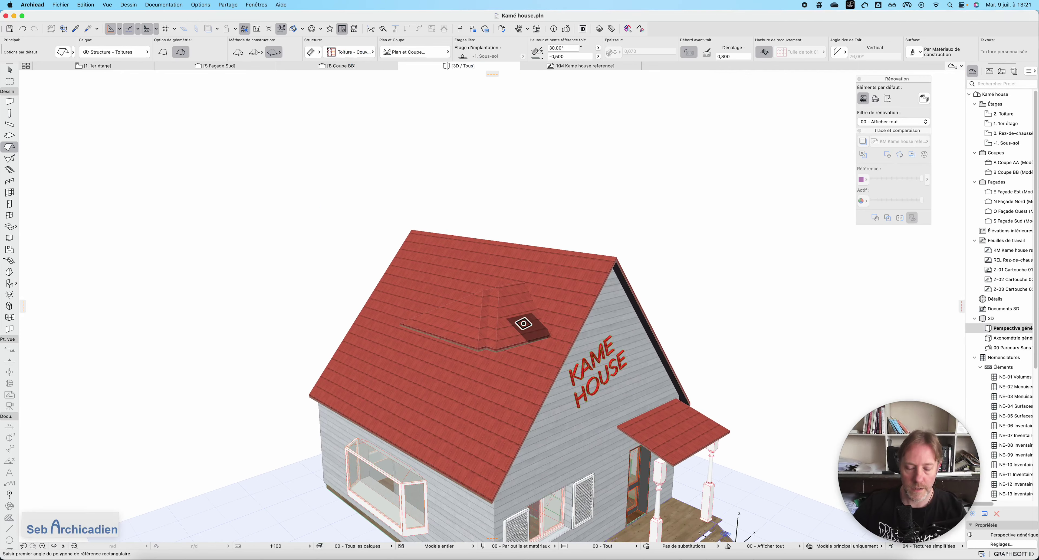
pyautogui.press('Escape')
pyautogui.click(511, 321)
# Try to move the new multi-plane roof a short distance across the main roof in 3D
pyautogui.press('super+d')
pyautogui.click(448, 329)
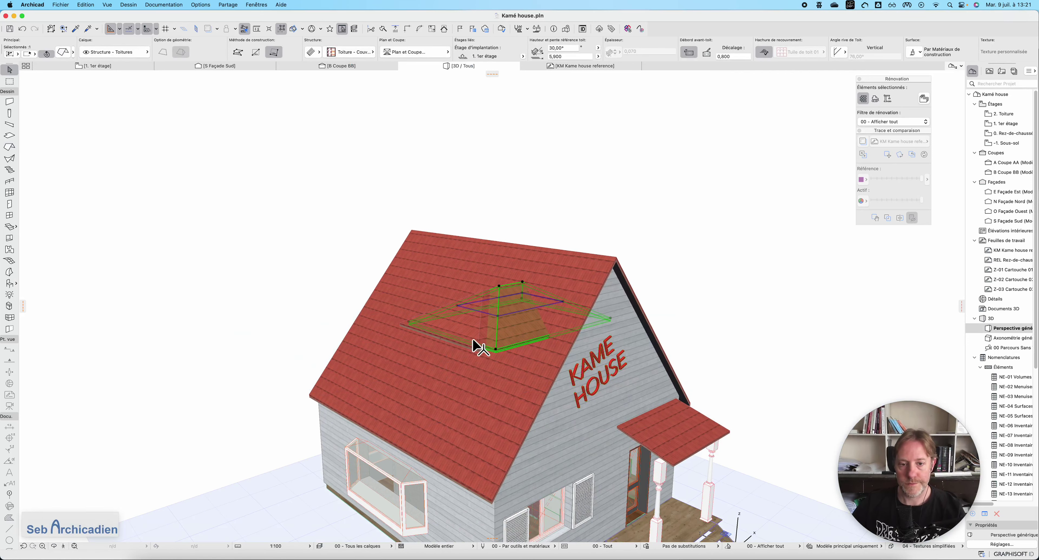
pyautogui.click(488, 335)
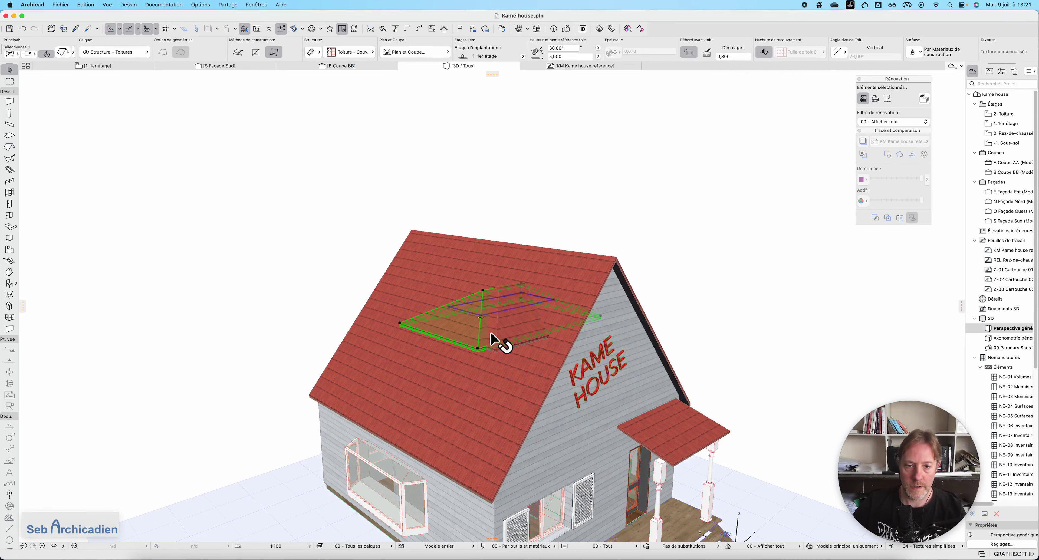
pyautogui.press('Escape')
pyautogui.click(489, 316)
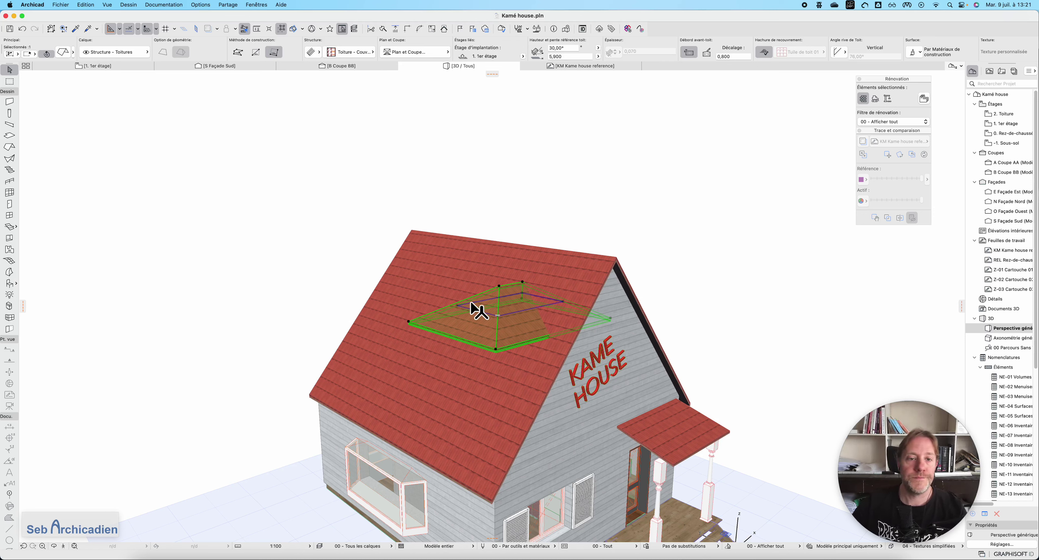
pyautogui.click(500, 290)
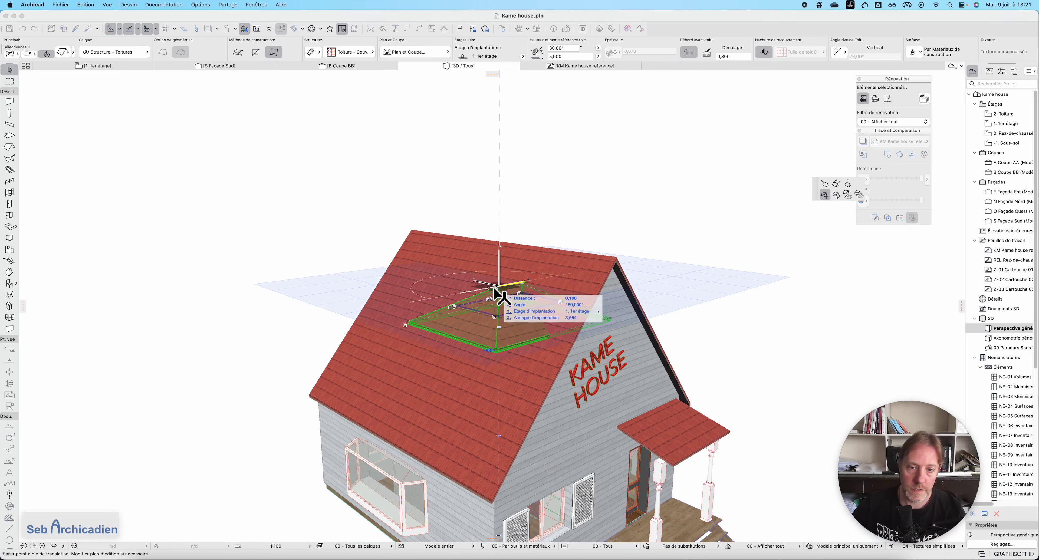
pyautogui.click(836, 194)
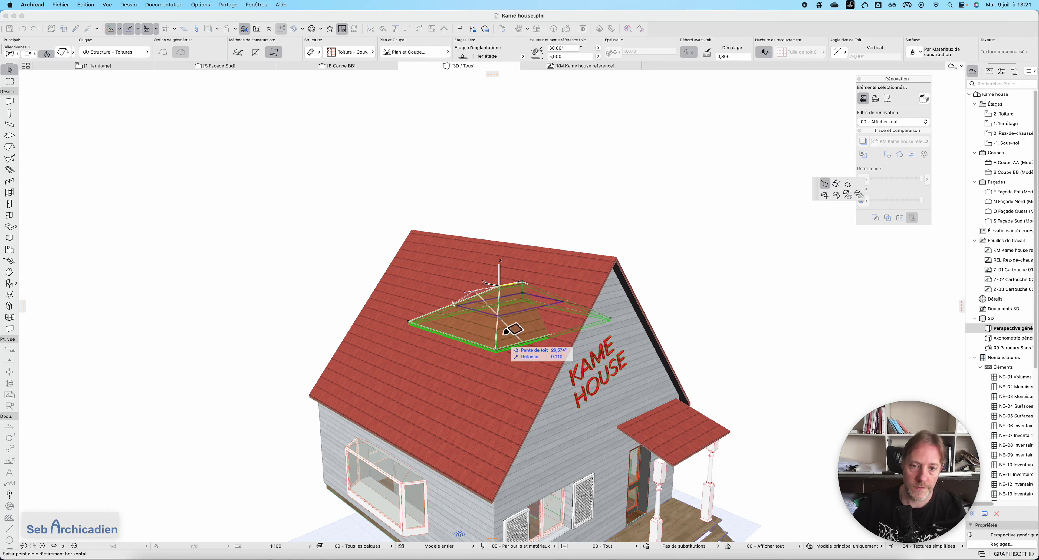
pyautogui.press('Escape')
pyautogui.click(498, 286)
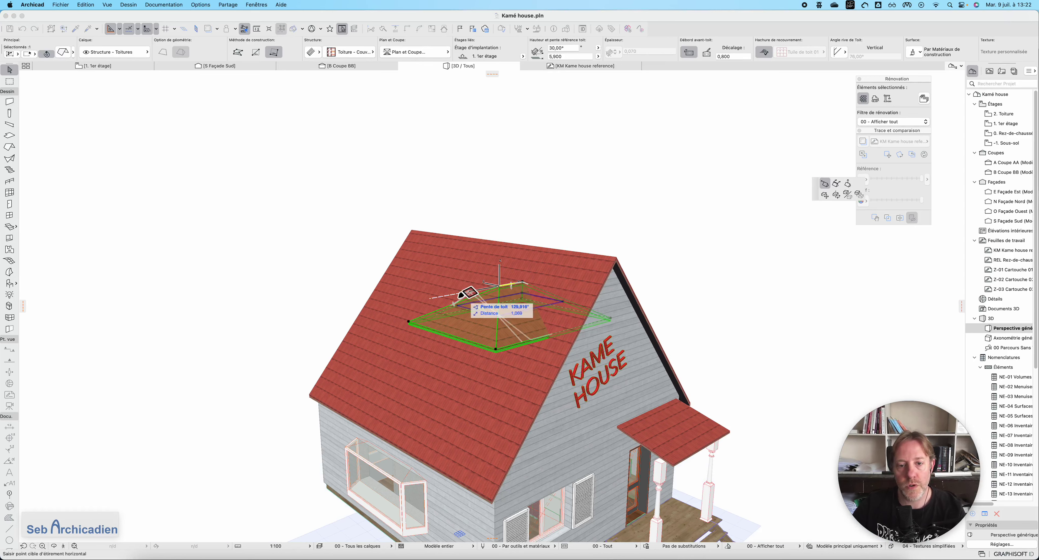
pyautogui.press('Escape')
# Open the Toiture storey plan and select the small multi-plane roof on the main roof
pyautogui.click(118, 68)
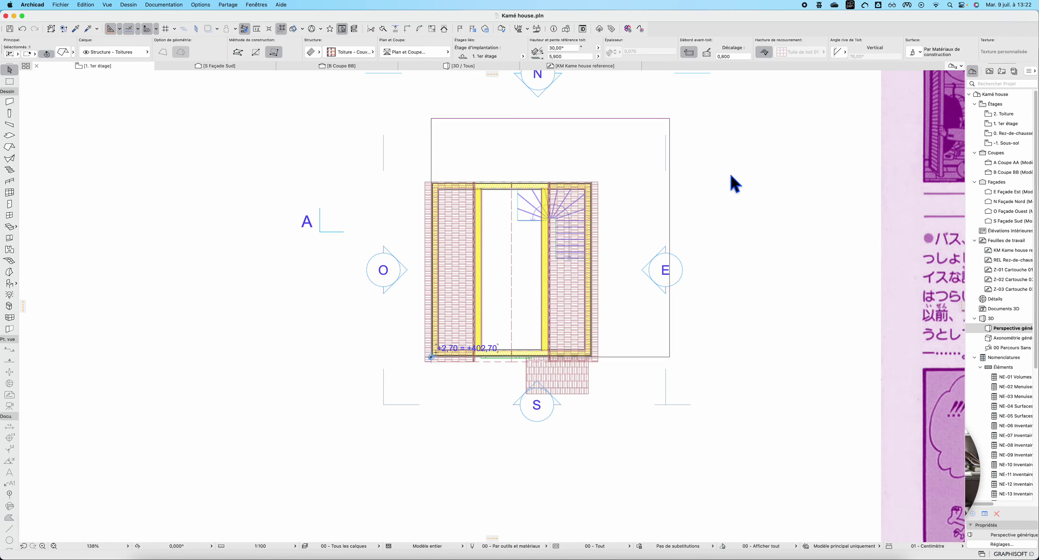
pyautogui.click(1002, 114)
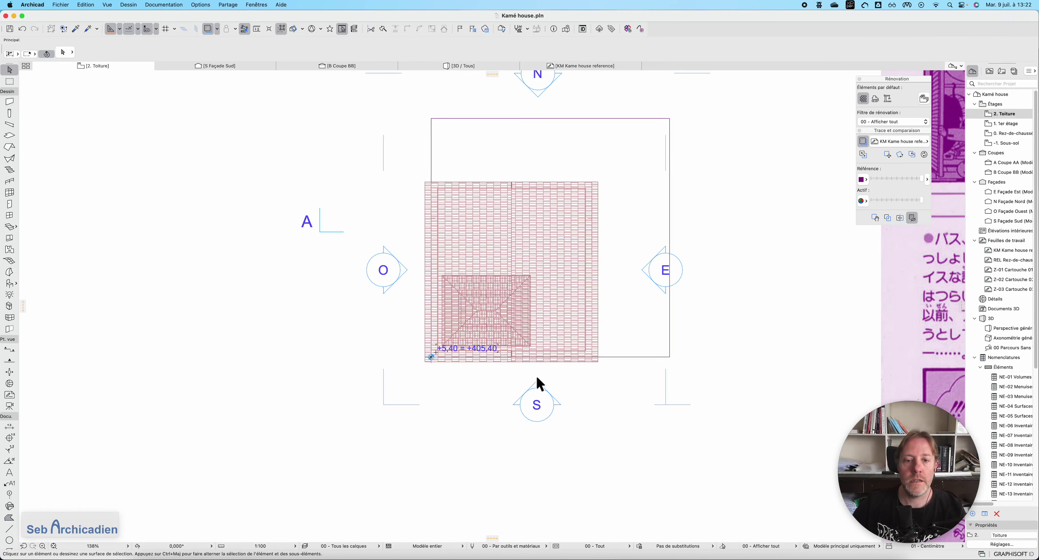
pyautogui.scroll(8, 500, 318)
pyautogui.click(499, 284)
pyautogui.click(614, 390)
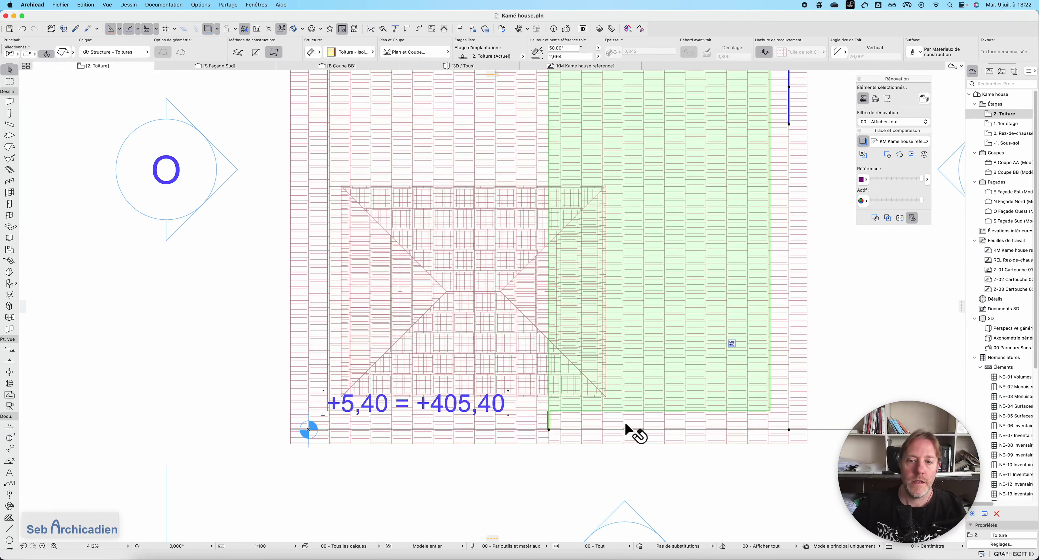
pyautogui.click(613, 406)
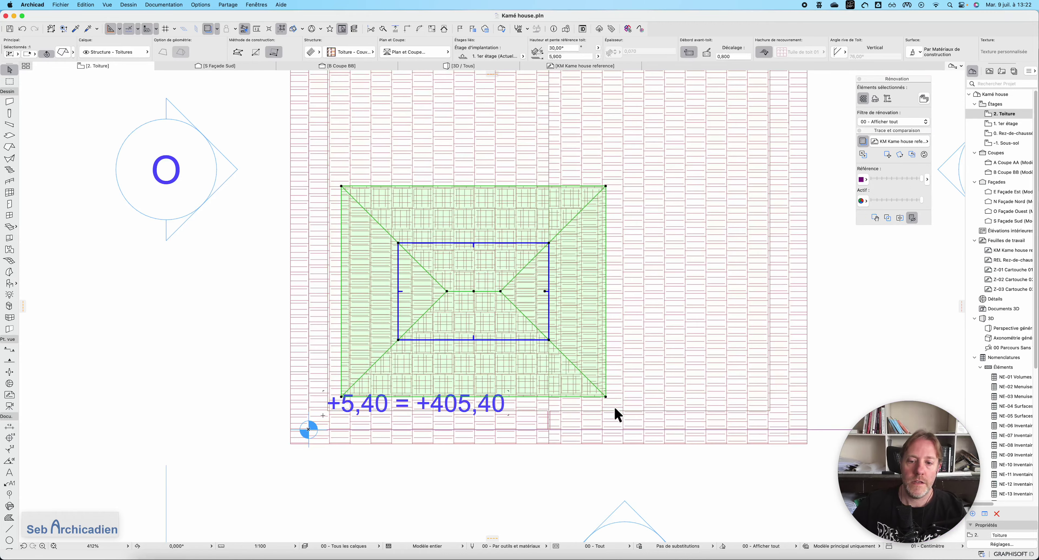
# Move both ridge ends of the multi-plane roof out to its short sides to turn the two hips into gables
pyautogui.click(500, 291)
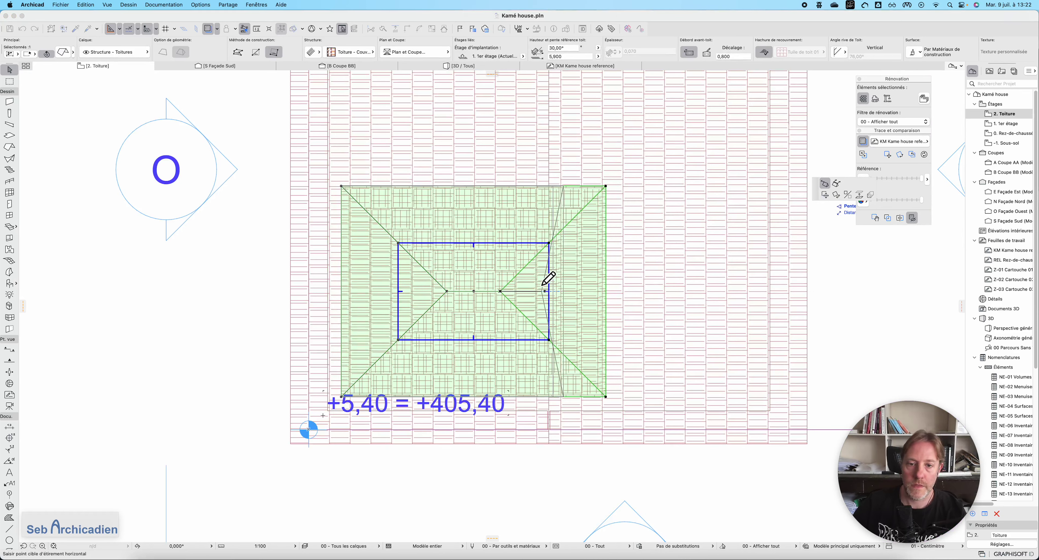
pyautogui.click(553, 290)
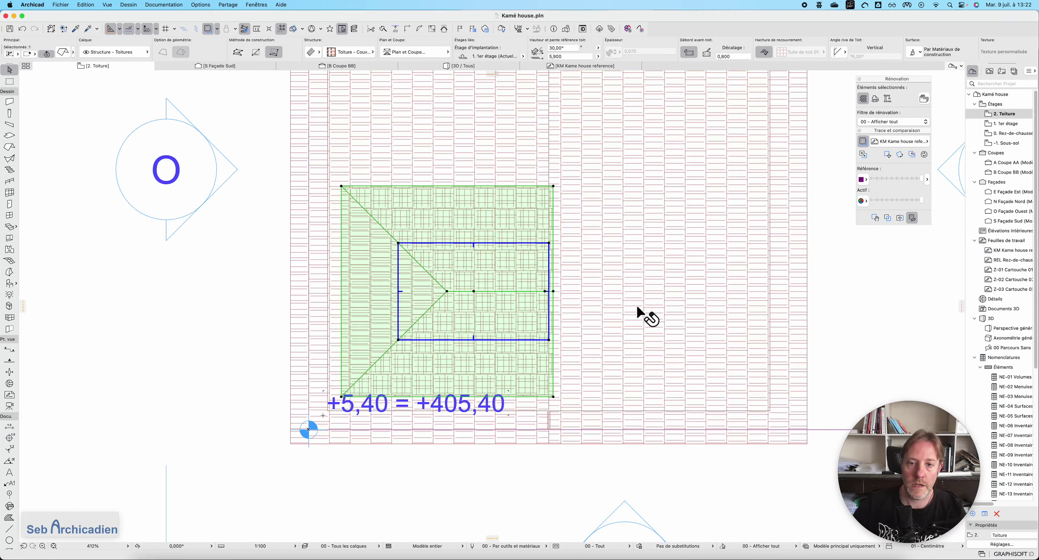
pyautogui.click(447, 291)
pyautogui.click(398, 290)
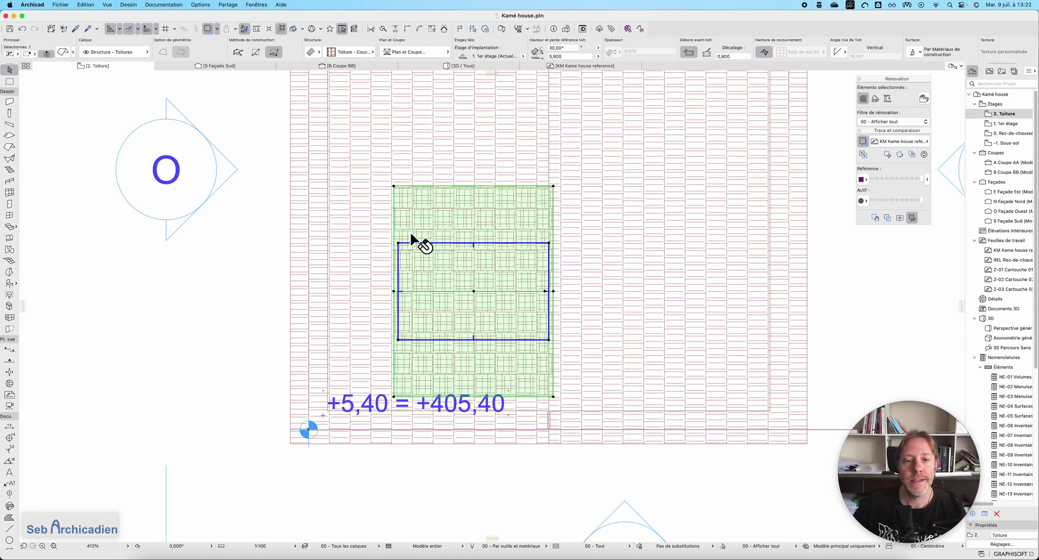
# Examine the dormer in the Kame House reference drawing traced beside the roof plan
pyautogui.scroll(-3, 504, 288)
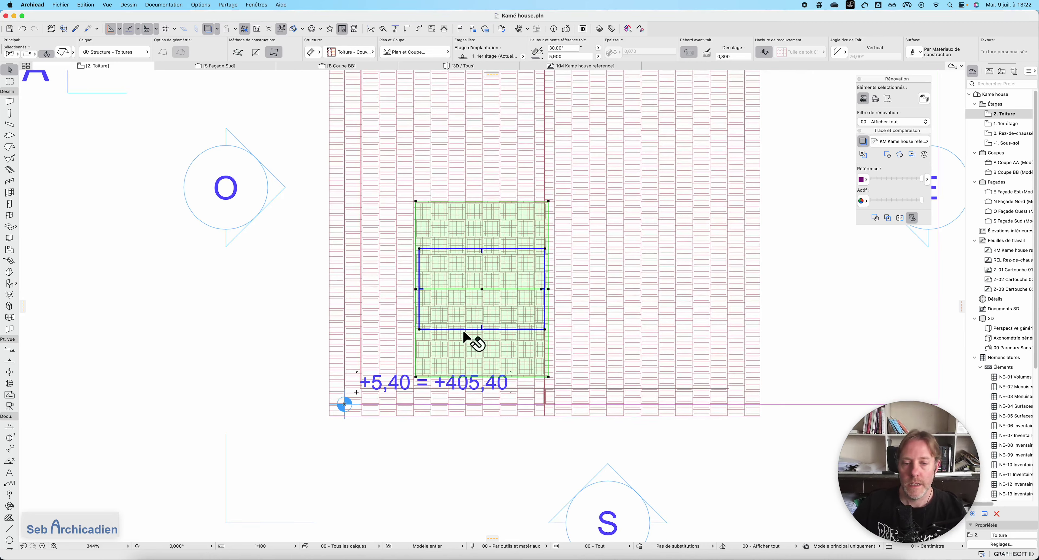
pyautogui.scroll(5, 467, 323)
pyautogui.moveTo(219, 76)
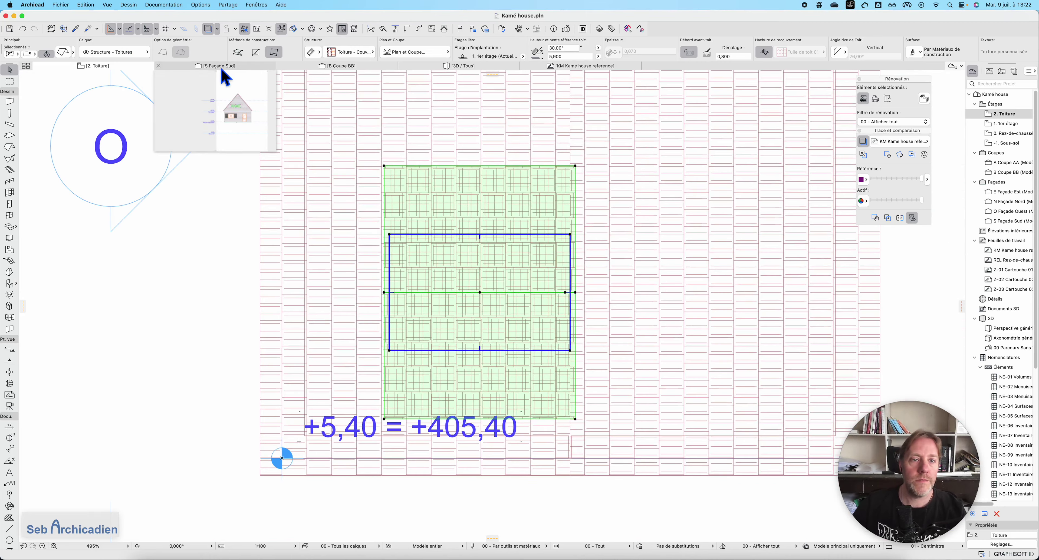
pyautogui.scroll(-15, 296, 301)
pyautogui.scroll(15, 479, 301)
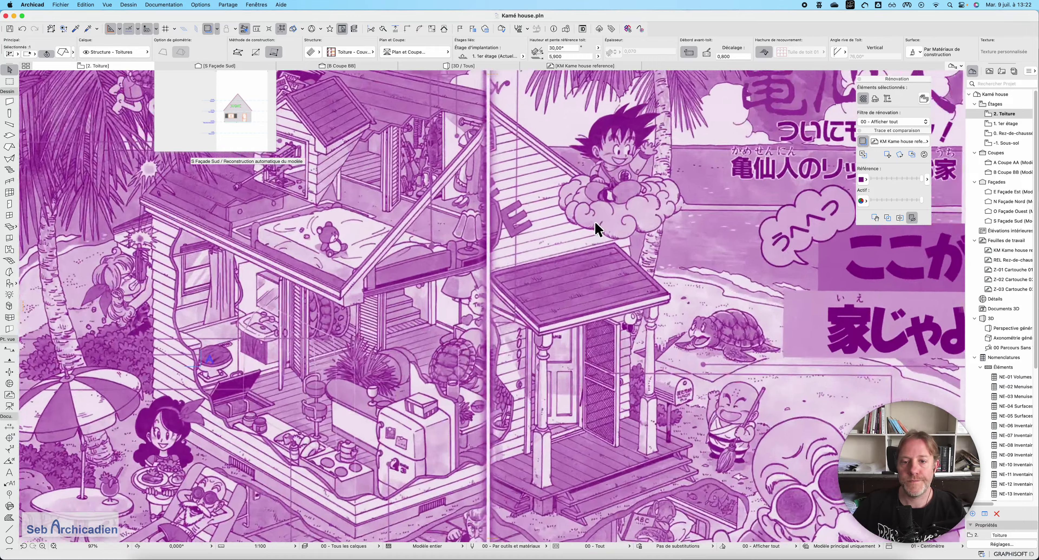
pyautogui.scroll(-5, 475, 264)
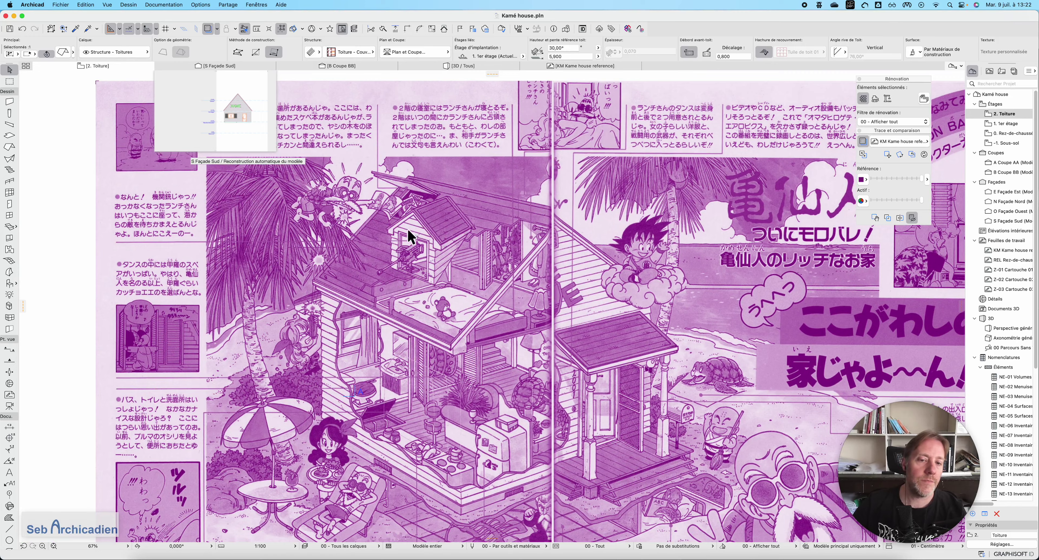
pyautogui.scroll(-5, 622, 283)
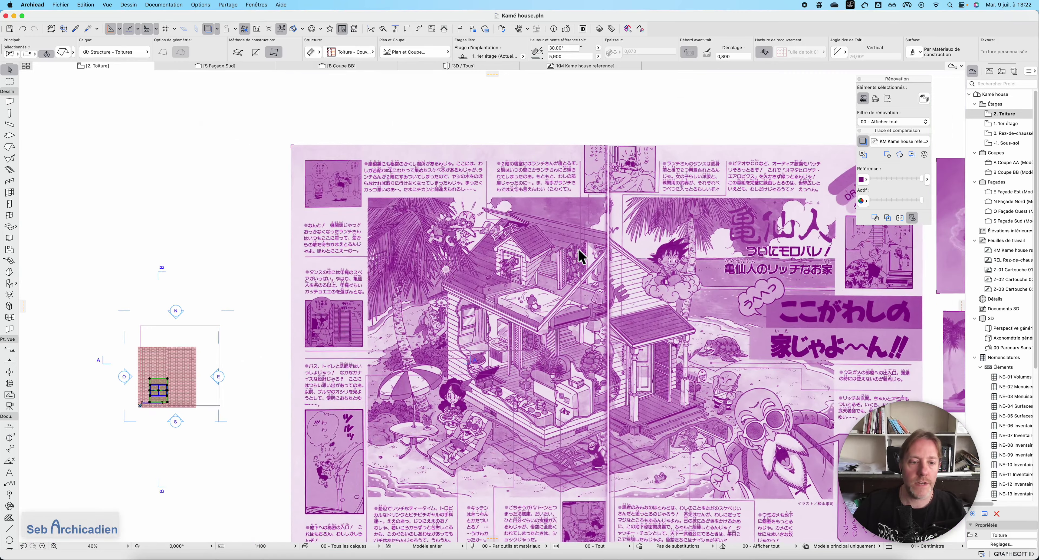
pyautogui.scroll(-2, 307, 367)
pyautogui.scroll(15, 306, 363)
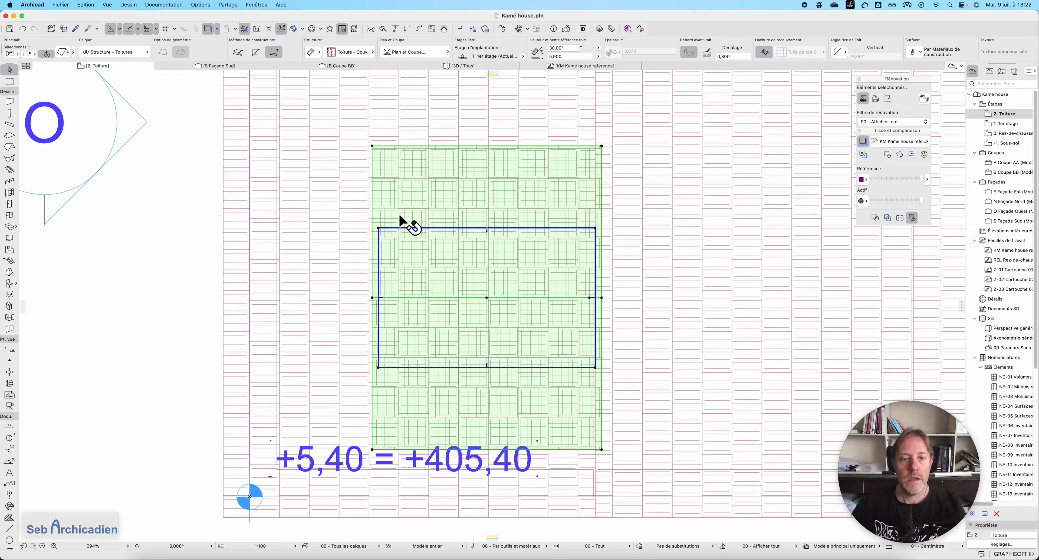
# Offset the north edge of the multi-plane roof's pivot outline slightly outward to widen the dormer roof
pyautogui.click(402, 228)
pyautogui.click(859, 184)
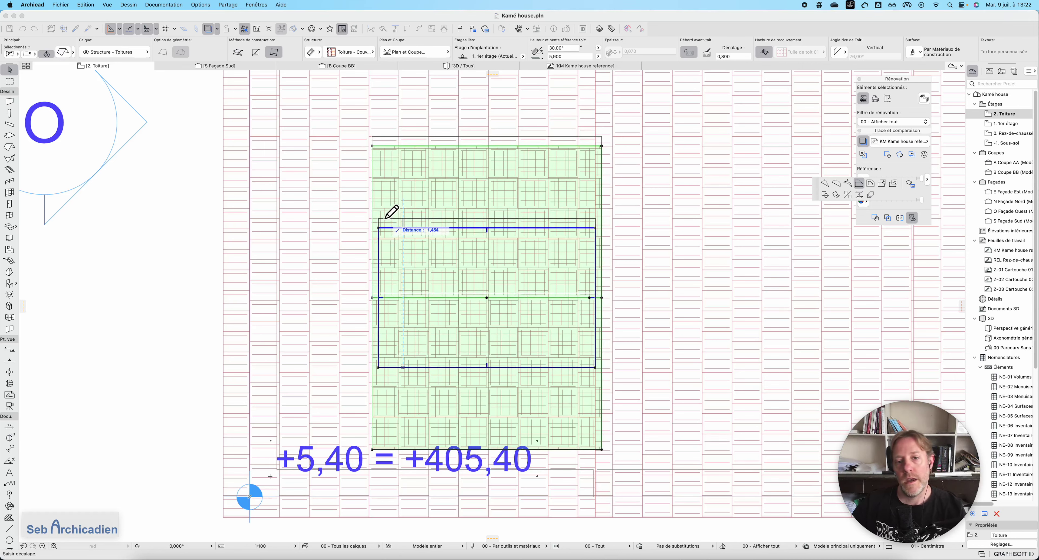
pyautogui.write('1')
pyautogui.press('Return')
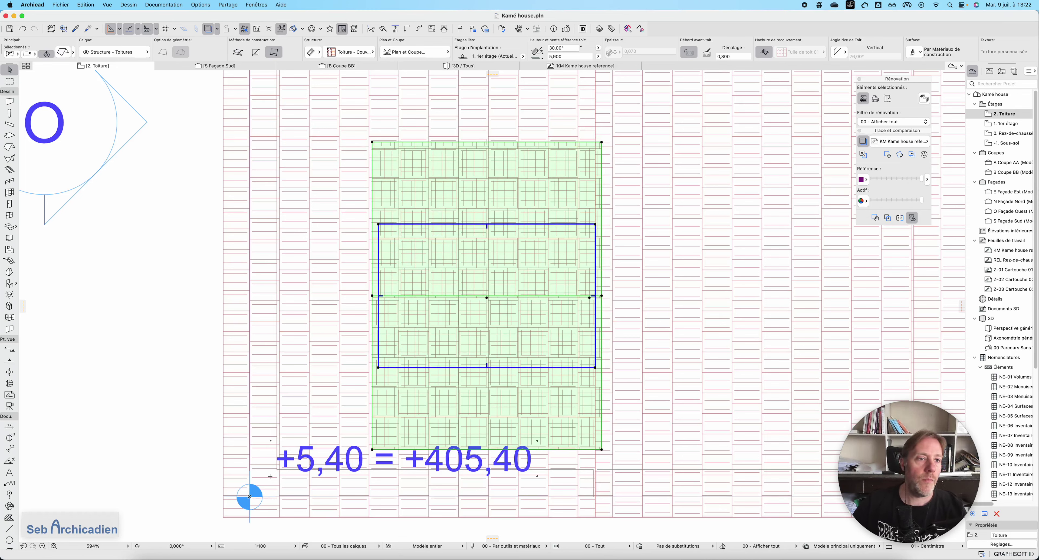
# Set the eaves overhang offset of the multi-plane roof to 0.2 m in its settings
pyautogui.press('super+t')
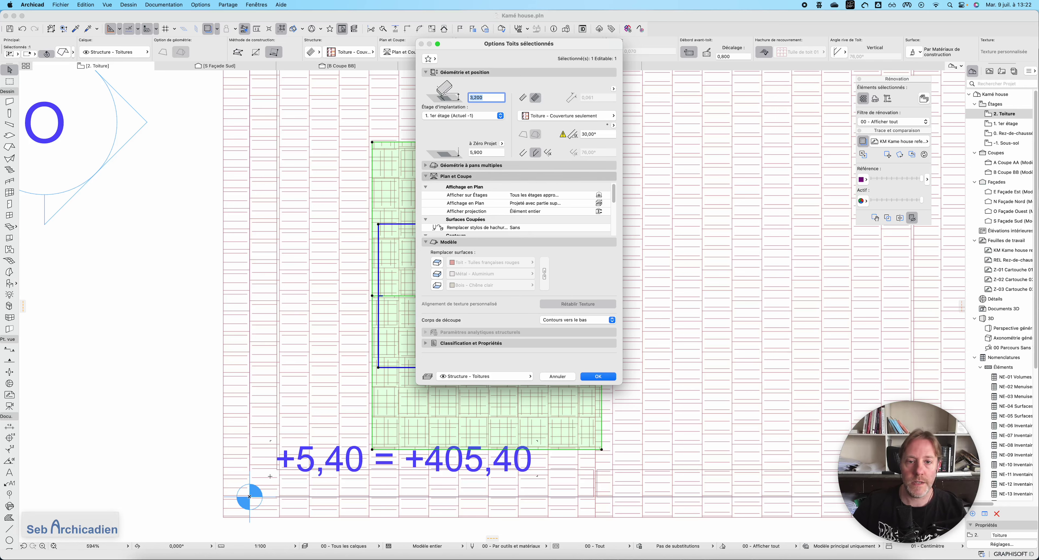
pyautogui.click(471, 165)
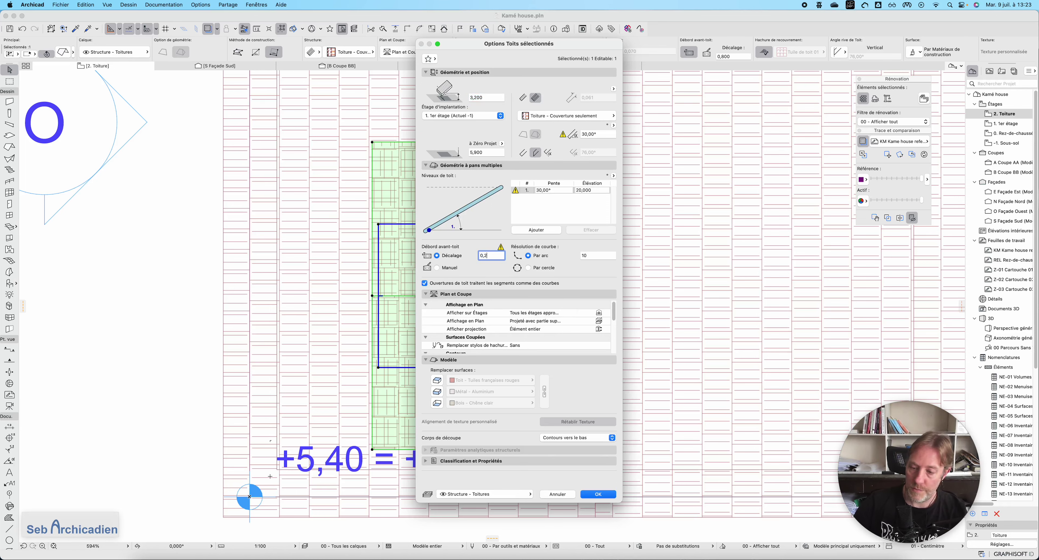
pyautogui.press('Return')
# Compare the proportions of the dormer roof in plan with the dormer in the reference drawing
pyautogui.scroll(-5, 224, 359)
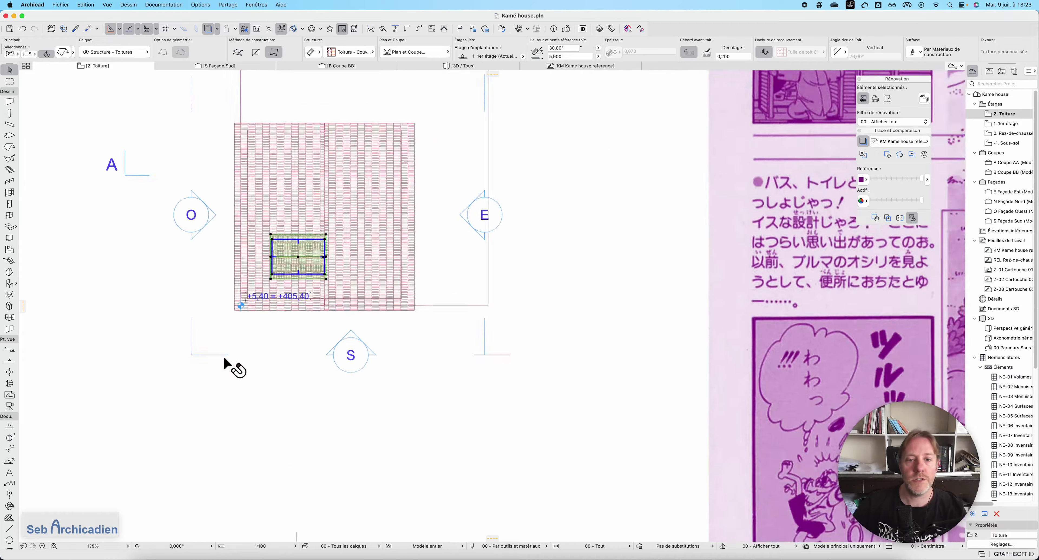
pyautogui.scroll(-3, 225, 359)
pyautogui.scroll(3, 635, 175)
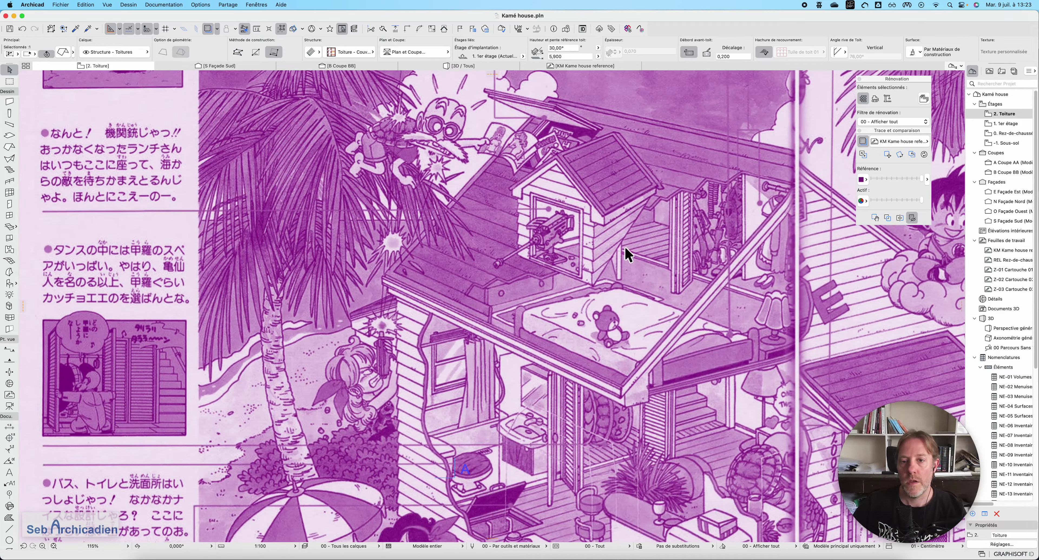
pyautogui.scroll(-3, 611, 258)
pyautogui.scroll(4, 242, 376)
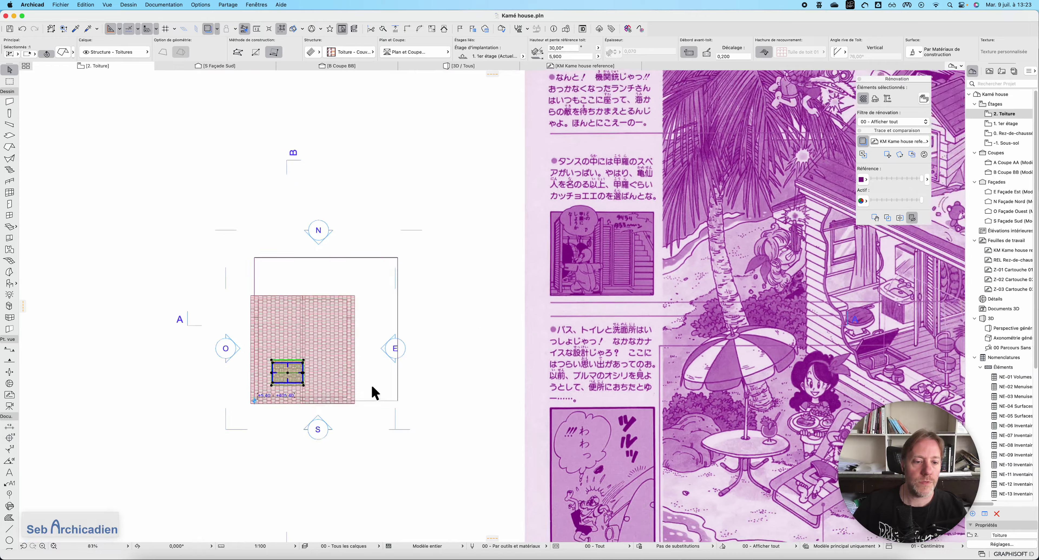
pyautogui.scroll(5, 258, 388)
pyautogui.scroll(-2, 379, 341)
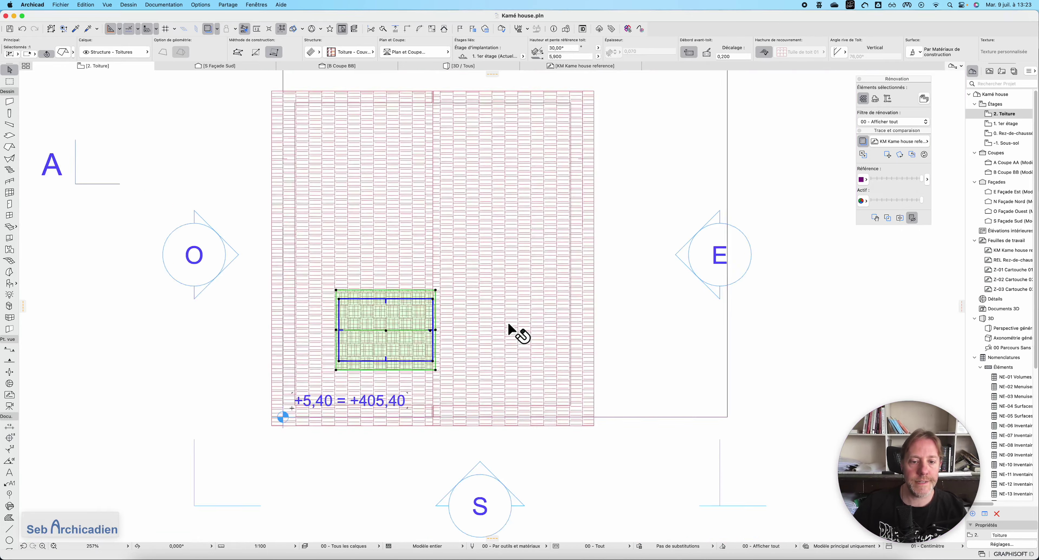
# Set the pitch of the multi-plane roof to 40° in 3D, keeping its customised planes
pyautogui.press('F3')
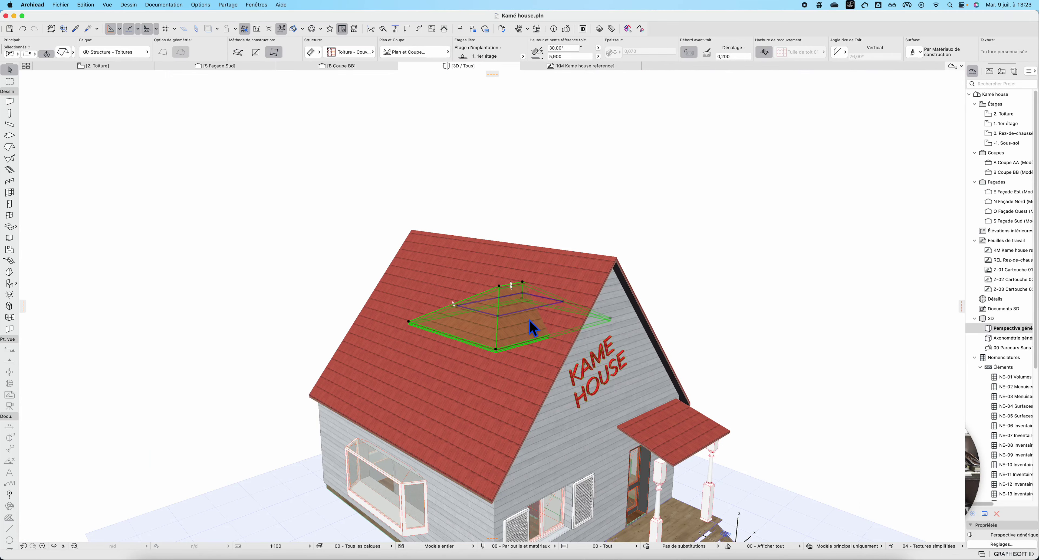
pyautogui.keyDown('shift'); pyautogui.moveTo(528, 320); pyautogui.dragTo(603, 204, button='middle'); pyautogui.keyUp('shift')
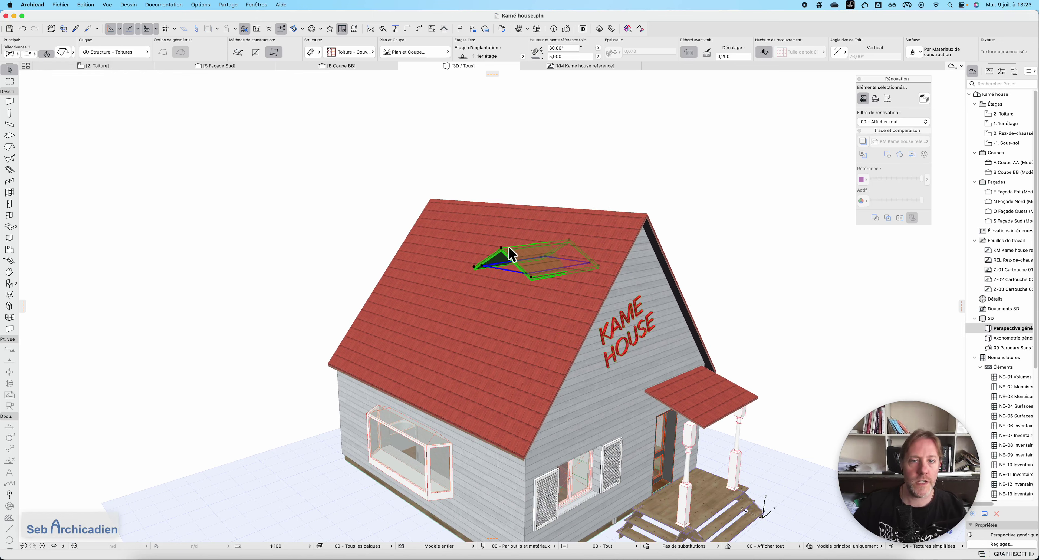
pyautogui.click(564, 47)
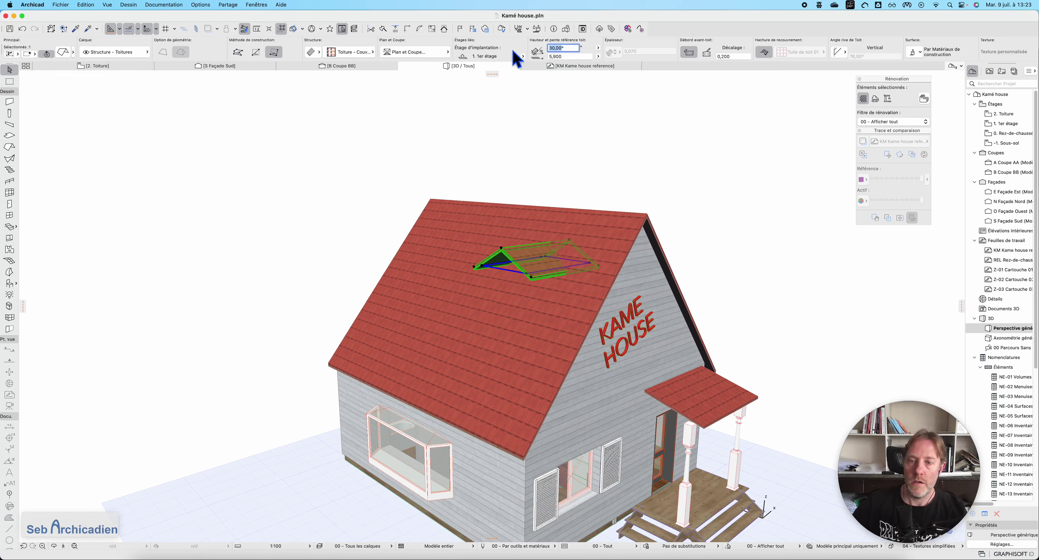
pyautogui.write('40')
pyautogui.press('Return')
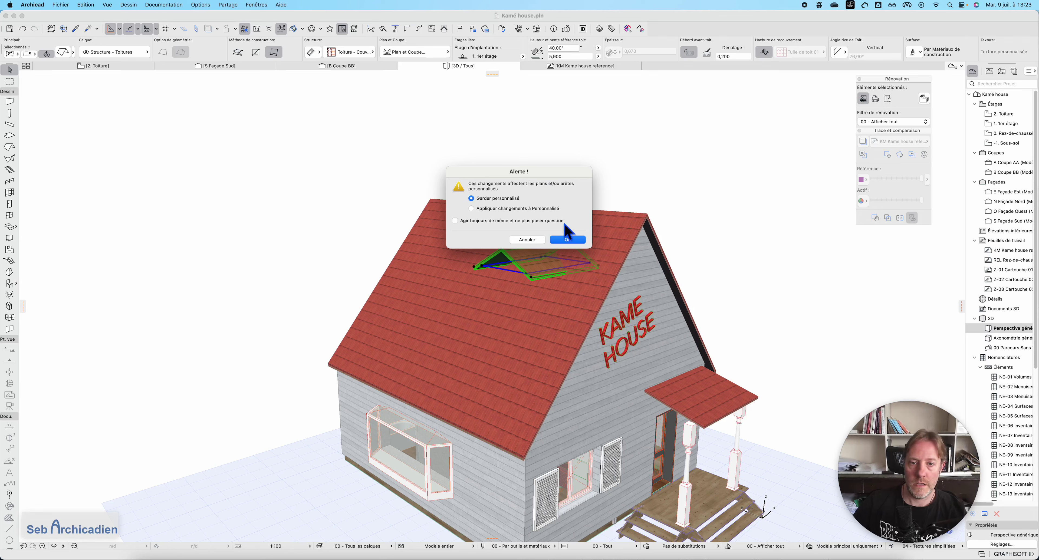
pyautogui.click(566, 241)
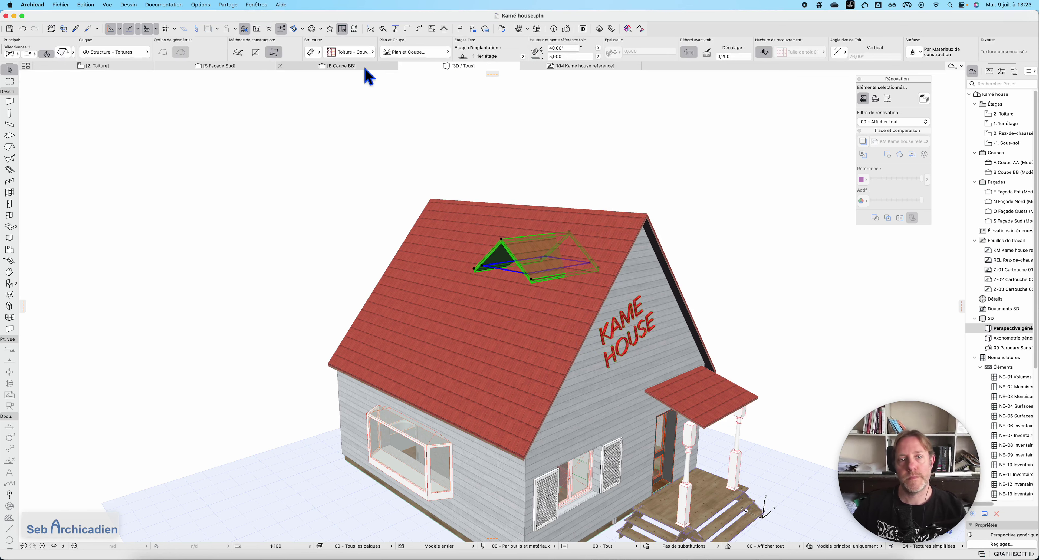
# Review the dormer's roof slope and front wall in the reference drawing beside the Toiture plan
pyautogui.click(106, 68)
pyautogui.scroll(-5, 348, 310)
pyautogui.scroll(-3, 348, 312)
pyautogui.scroll(6, 649, 251)
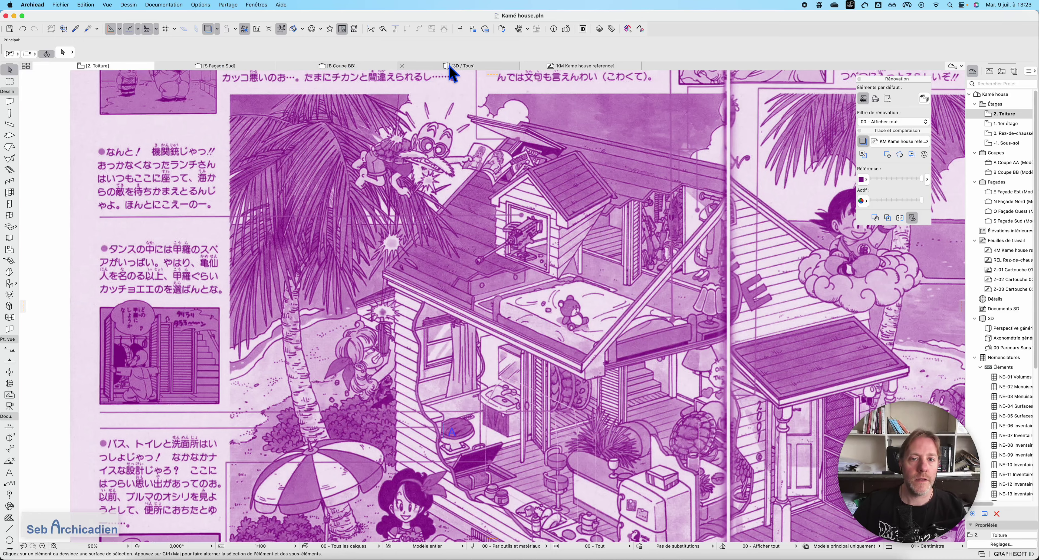
# Inspect the multi-plane dormer roof and its junction with the main roof slope in the 3D view
pyautogui.click(460, 66)
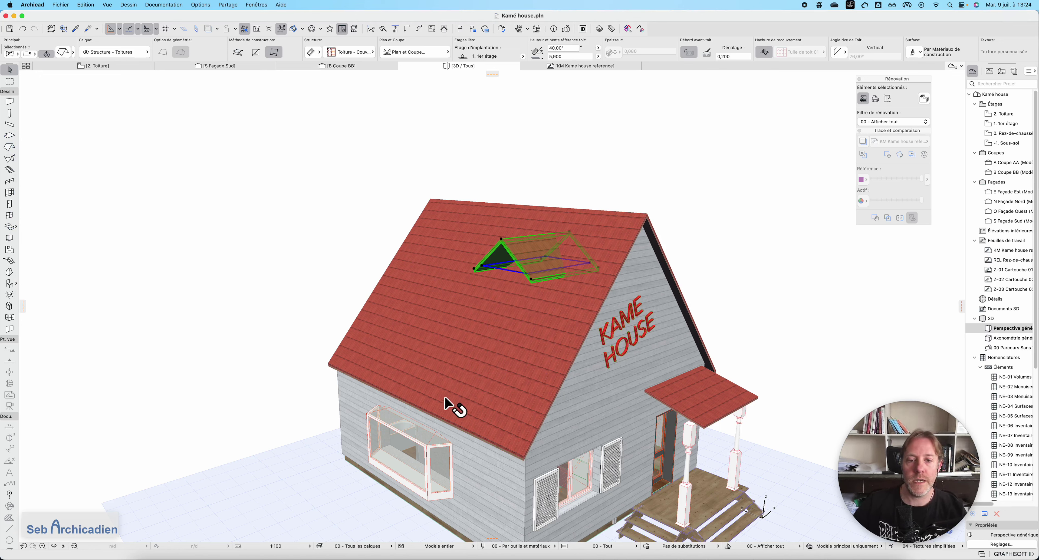
pyautogui.scroll(2, 545, 313)
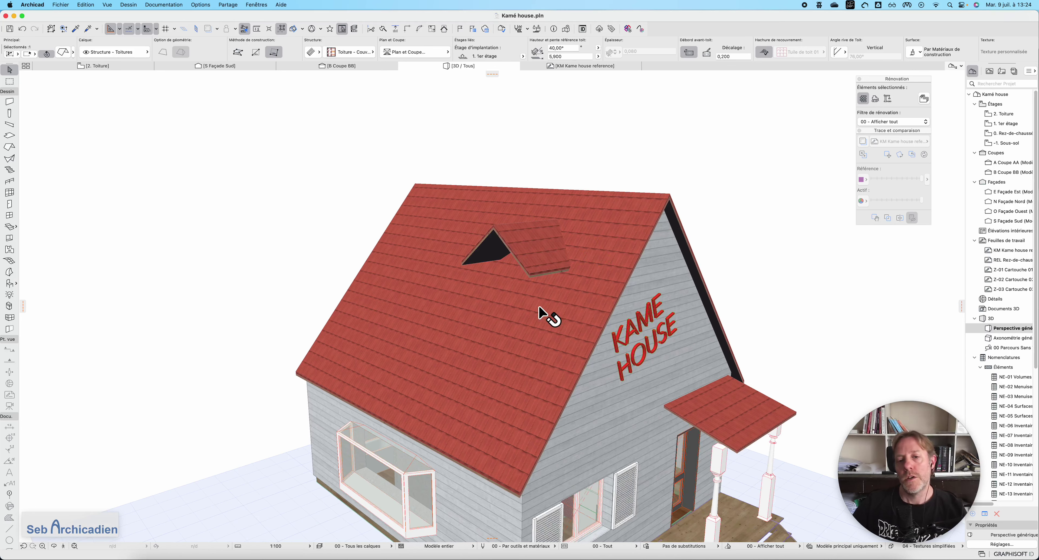
pyautogui.keyDown('shift'); pyautogui.moveTo(559, 316); pyautogui.dragTo(502, 348, button='middle'); pyautogui.keyUp('shift')
pyautogui.scroll(1, 502, 348)
pyautogui.click(500, 242)
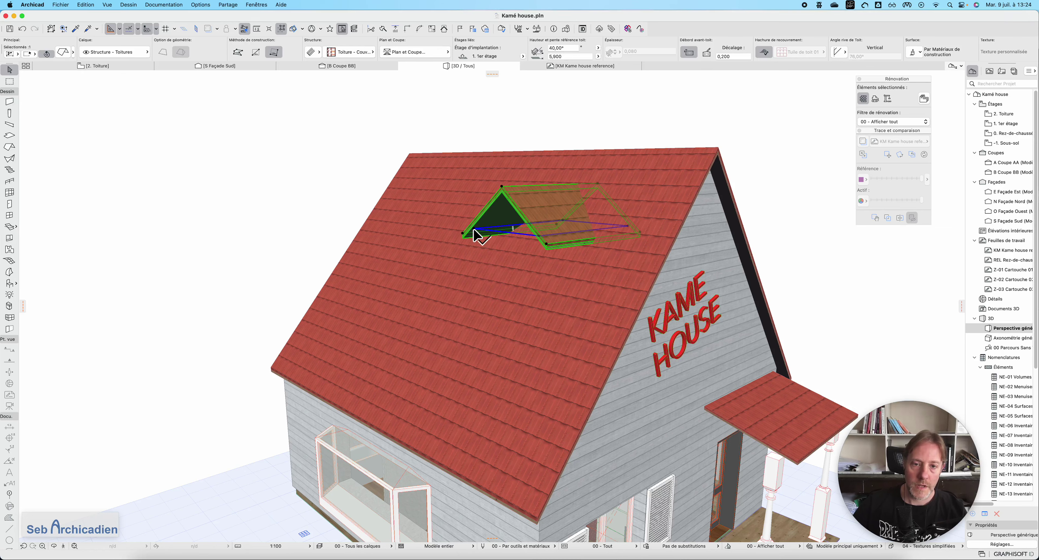
# Check the top and base heights of the KAME HOUSE gable wall relative to its storey
pyautogui.click(644, 456)
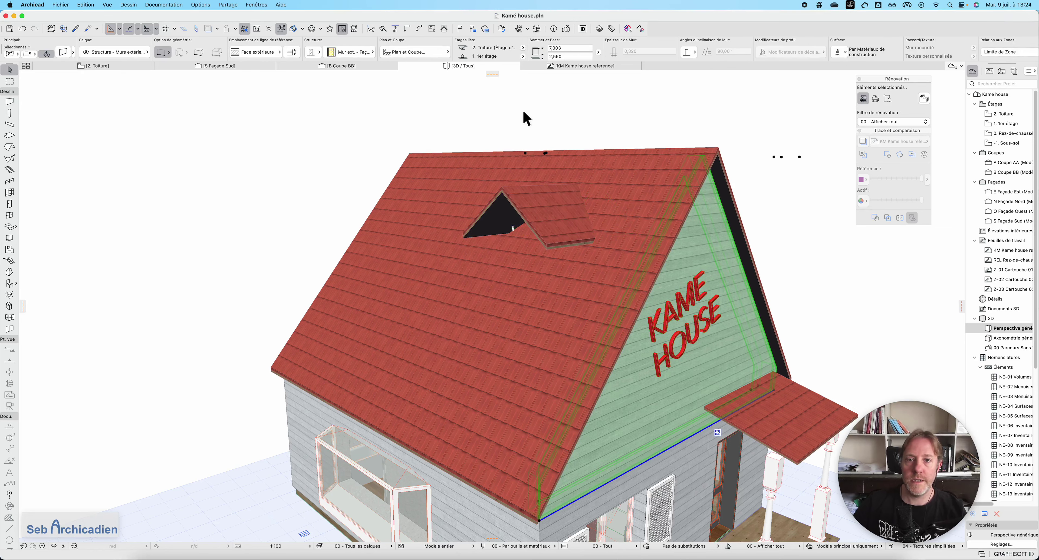
pyautogui.scroll(-2, 402, 242)
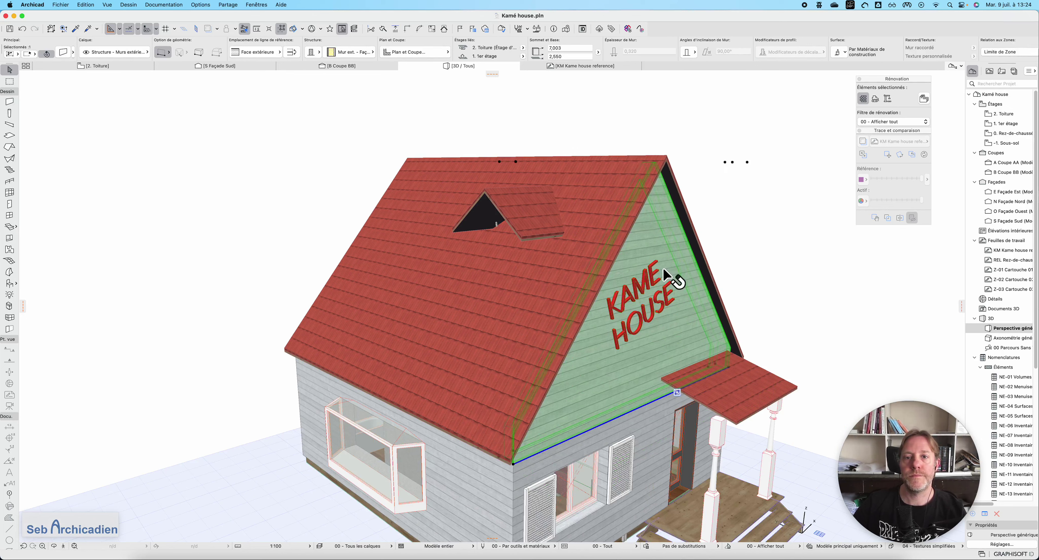
pyautogui.click(598, 52)
pyautogui.click(659, 61)
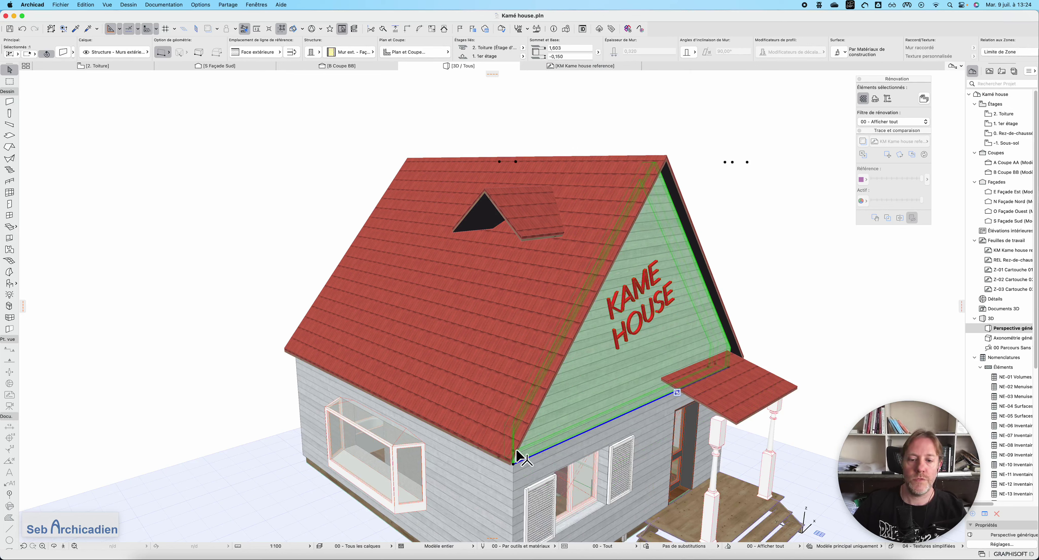
# Lower the multi-plane dormer roof vertically in 3D until its reference line is level with the base of the gable wall
pyautogui.click(510, 204)
pyautogui.press('super+d')
pyautogui.click(462, 228)
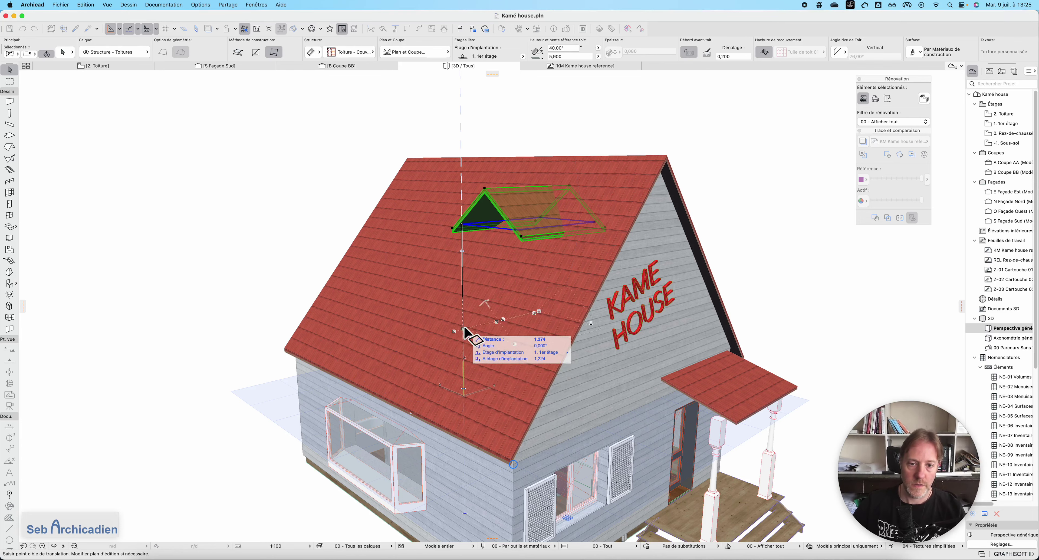
pyautogui.click(467, 398)
# Raise the dormer roof vertically by 2 m from the gable wall's base level
pyautogui.click(465, 399)
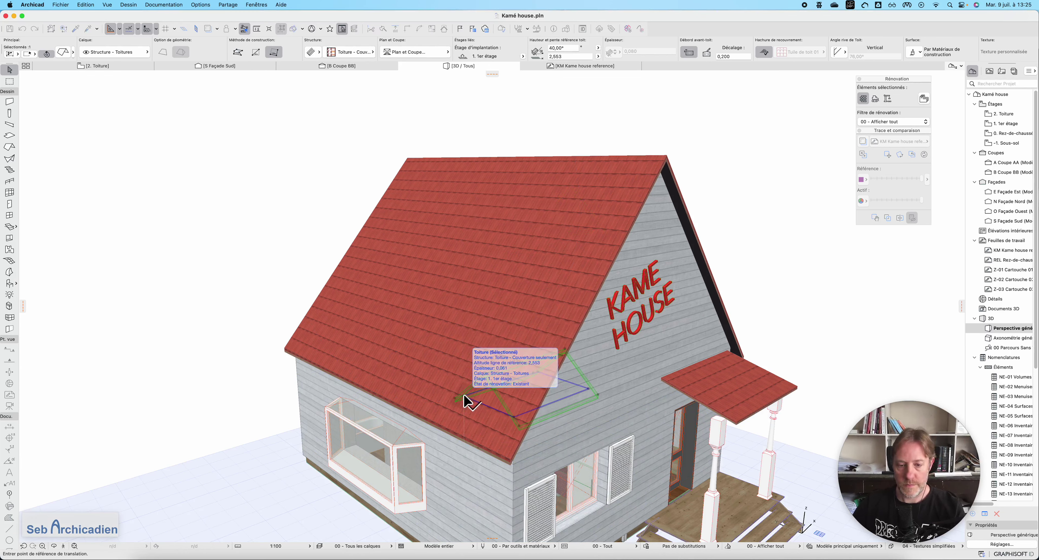
pyautogui.click(480, 355)
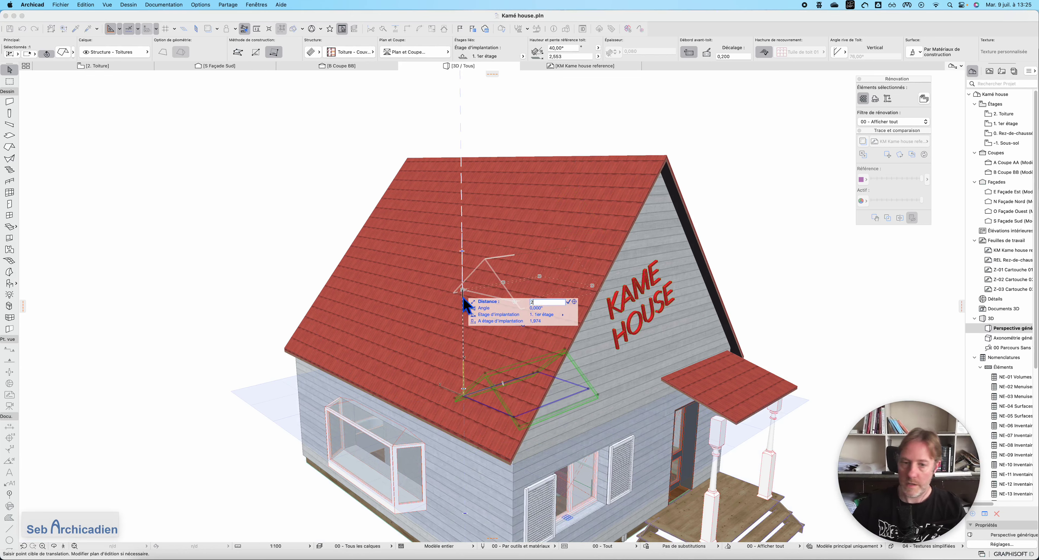
pyautogui.click(465, 302)
pyautogui.click(575, 119)
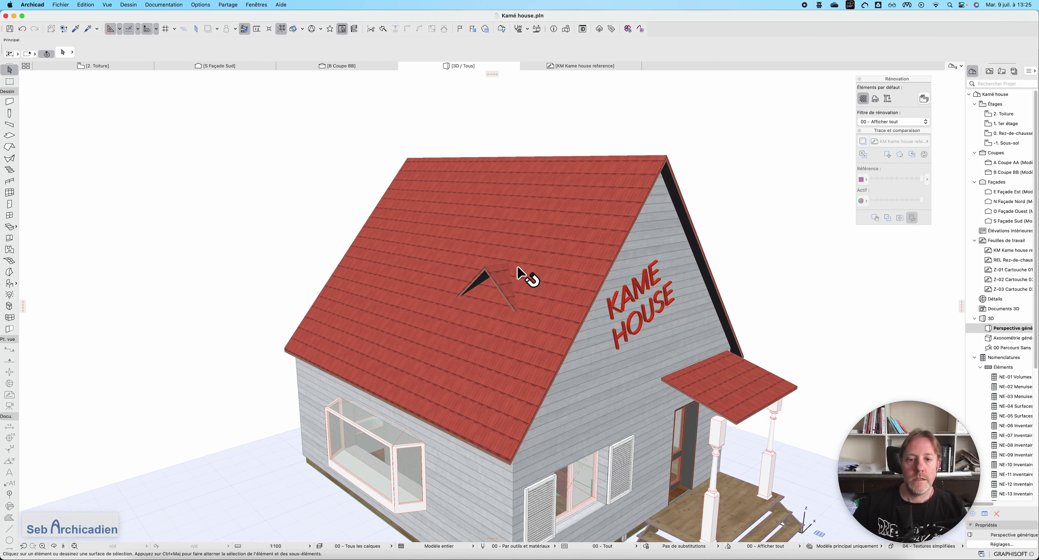
# Move the dormer roof west in the 1er étage plan so its front edge aligns with the outer face of the west wall
pyautogui.click(513, 295)
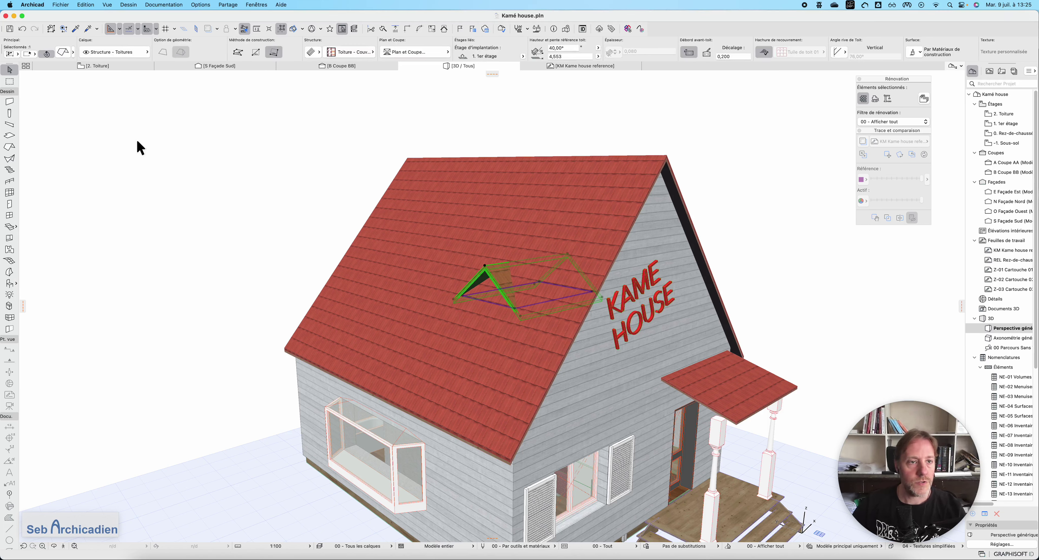
pyautogui.click(97, 66)
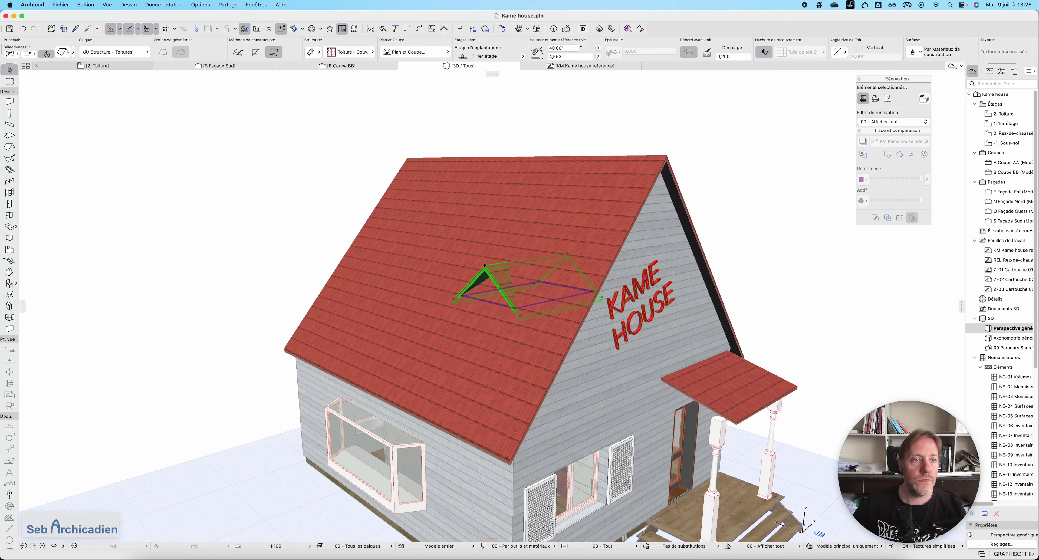
pyautogui.scroll(-6, 679, 328)
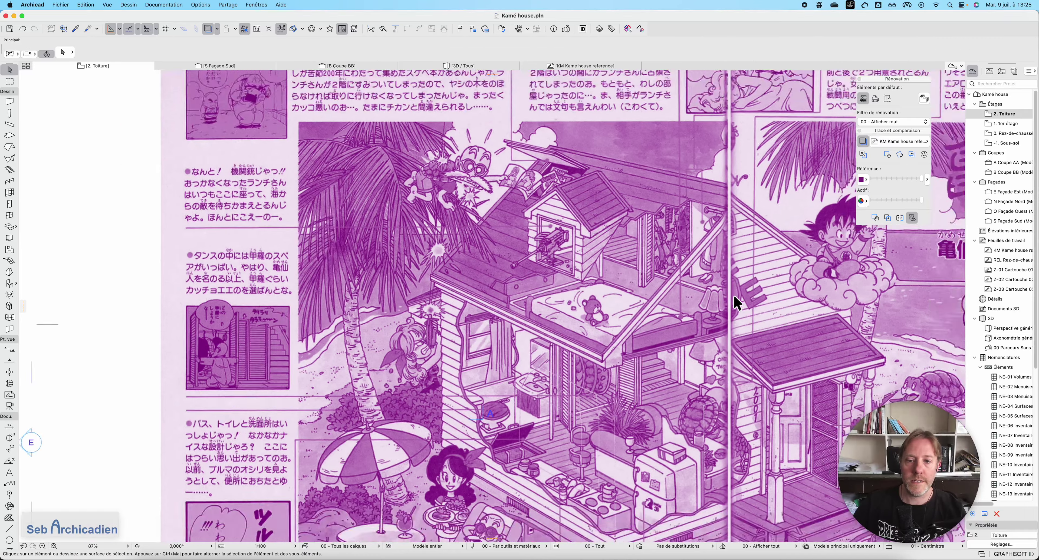
pyautogui.scroll(8, 475, 351)
pyautogui.scroll(3, 455, 329)
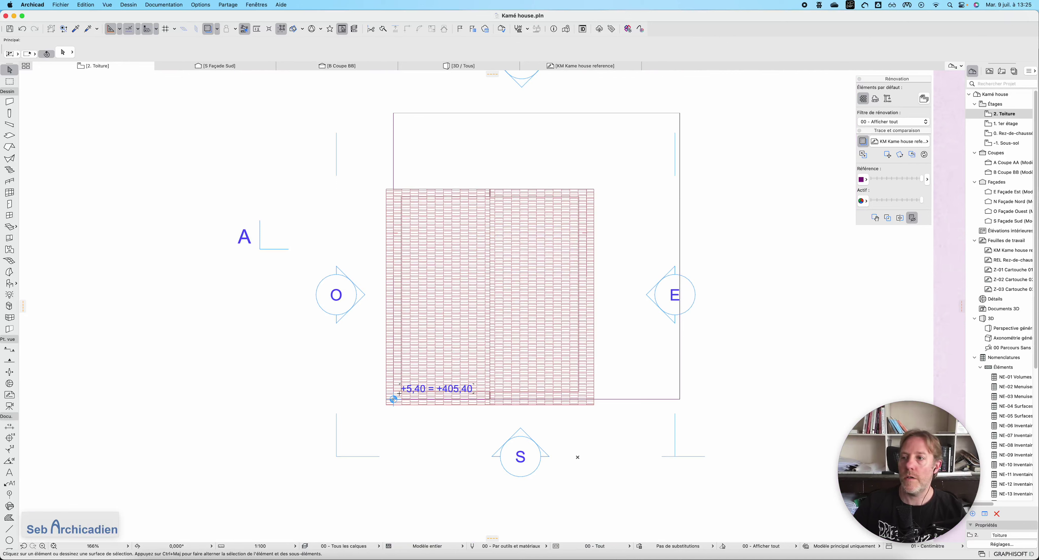
pyautogui.press('super+Down')
pyautogui.click(475, 350)
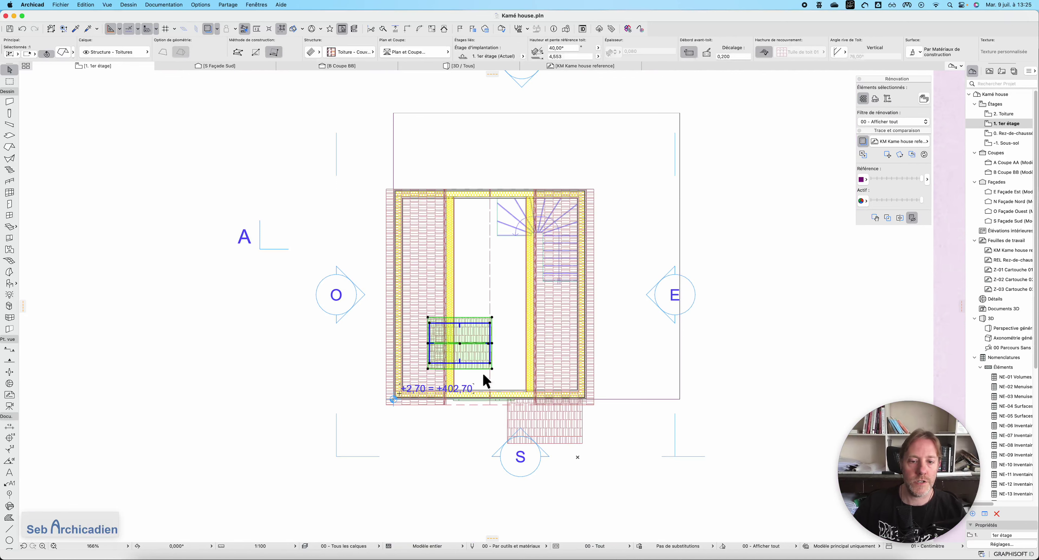
pyautogui.press('super+d')
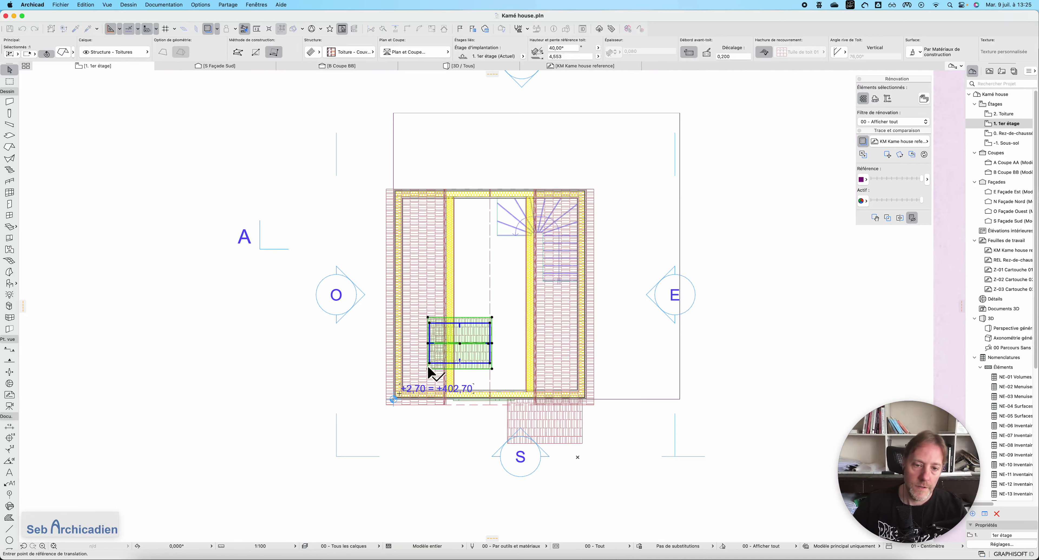
pyautogui.click(428, 368)
pyautogui.click(395, 368)
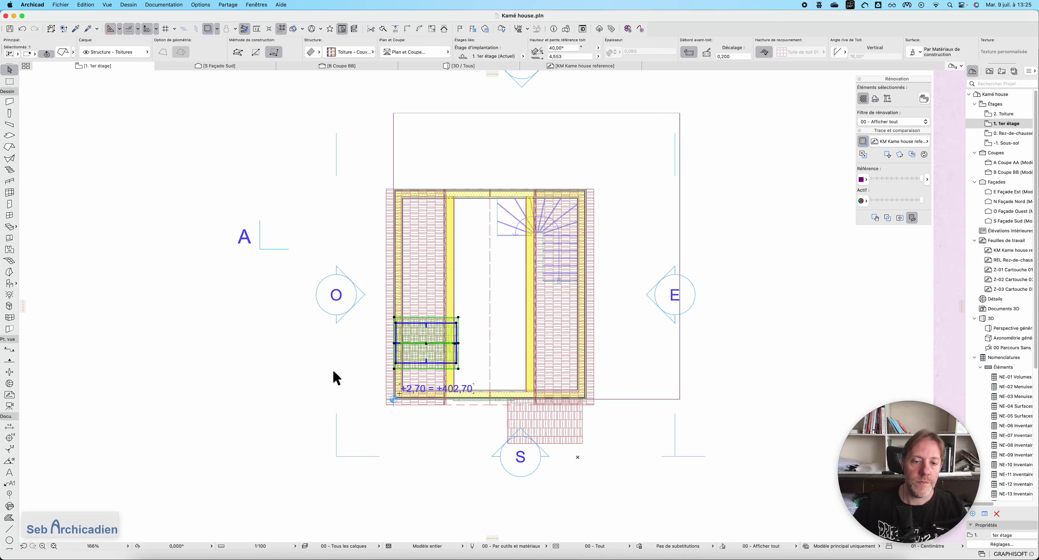
pyautogui.click(276, 228)
# Shift section line B west so that it cuts through the front of the dormer roof, and open Coupe BB
pyautogui.scroll(-3, 509, 276)
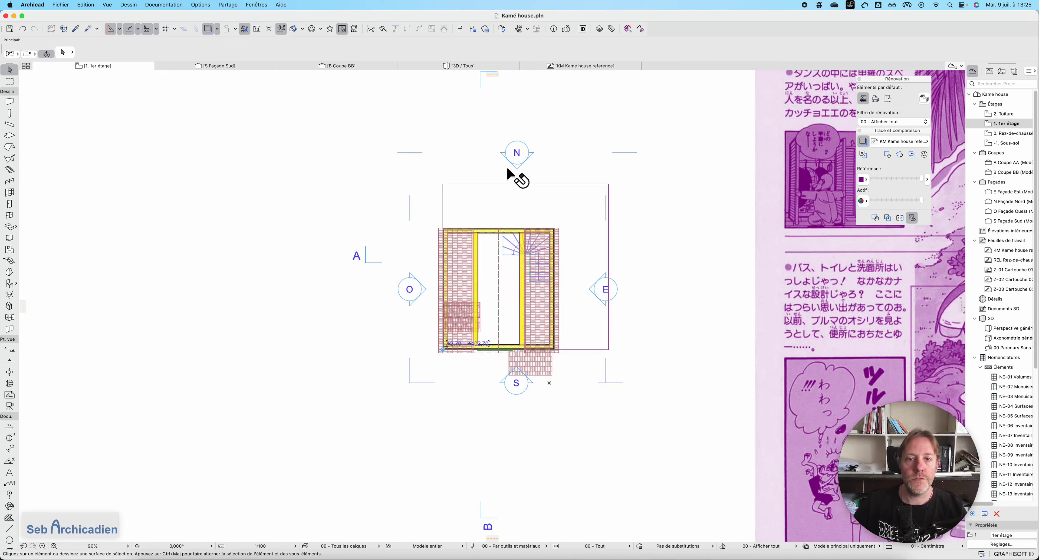
pyautogui.click(480, 79)
pyautogui.scroll(-2, 470, 346)
pyautogui.scroll(2, 479, 163)
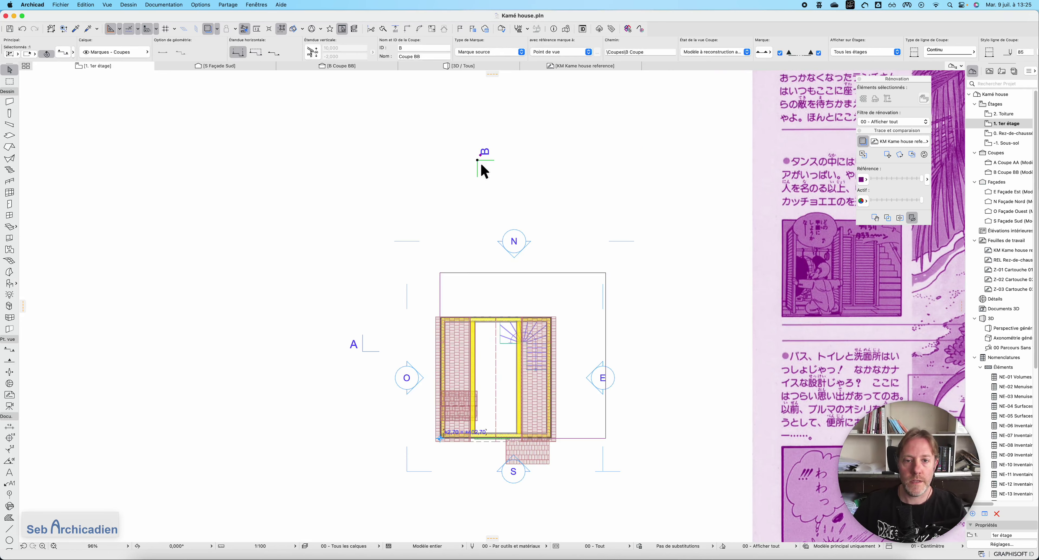
pyautogui.moveTo(477, 160); pyautogui.dragTo(452, 161)
pyautogui.click(420, 225)
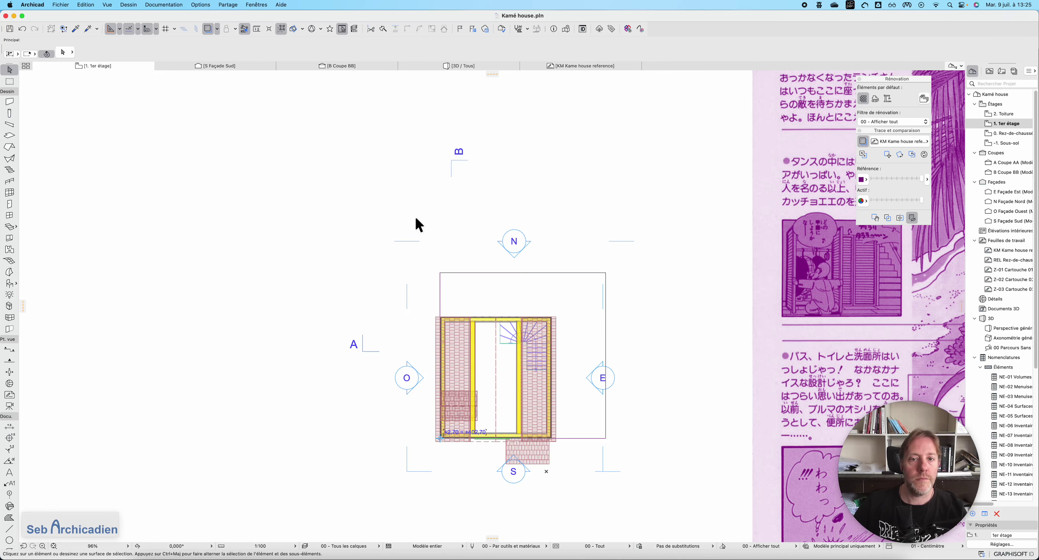
pyautogui.click(301, 66)
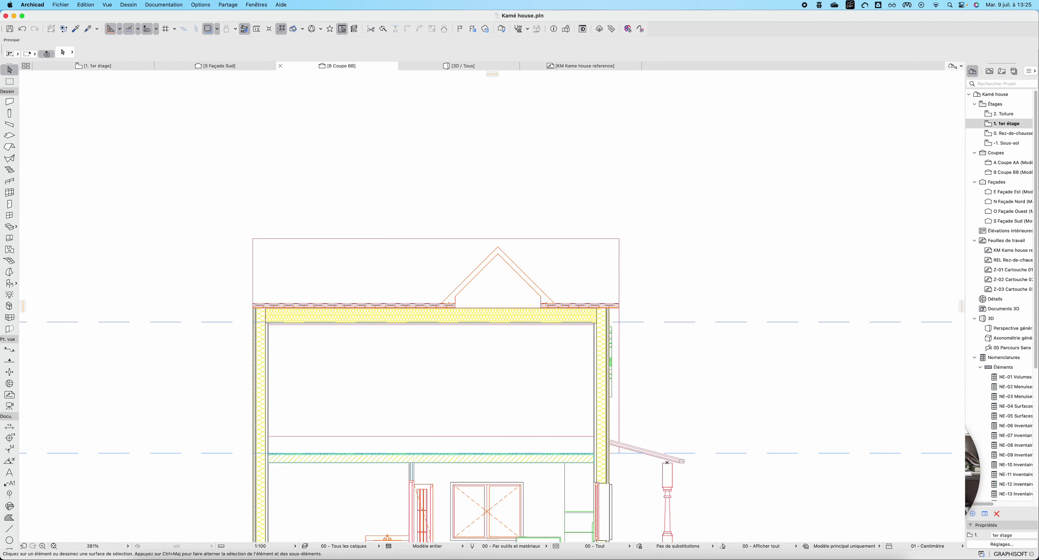
pyautogui.scroll(3, 510, 420)
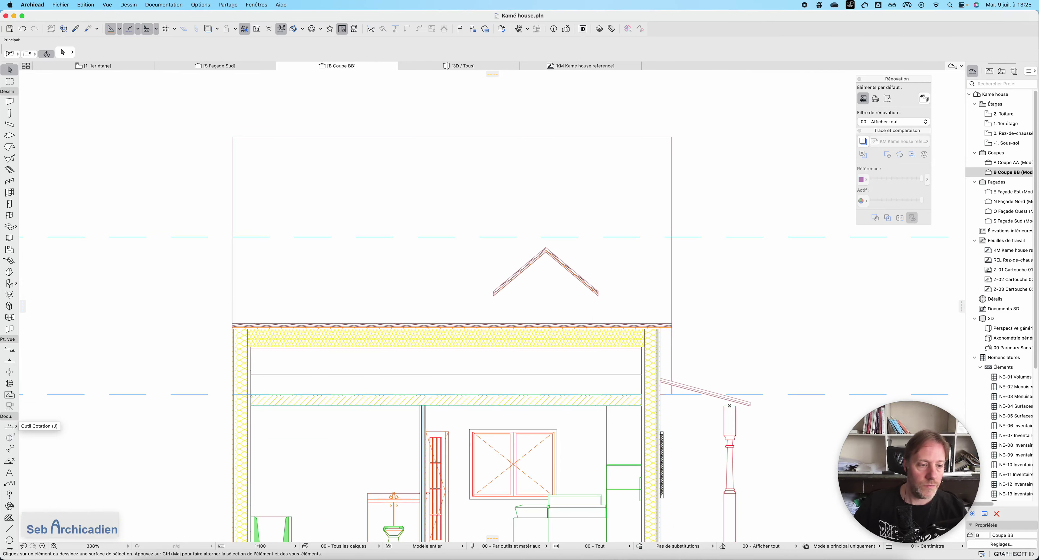
pyautogui.click(9, 426)
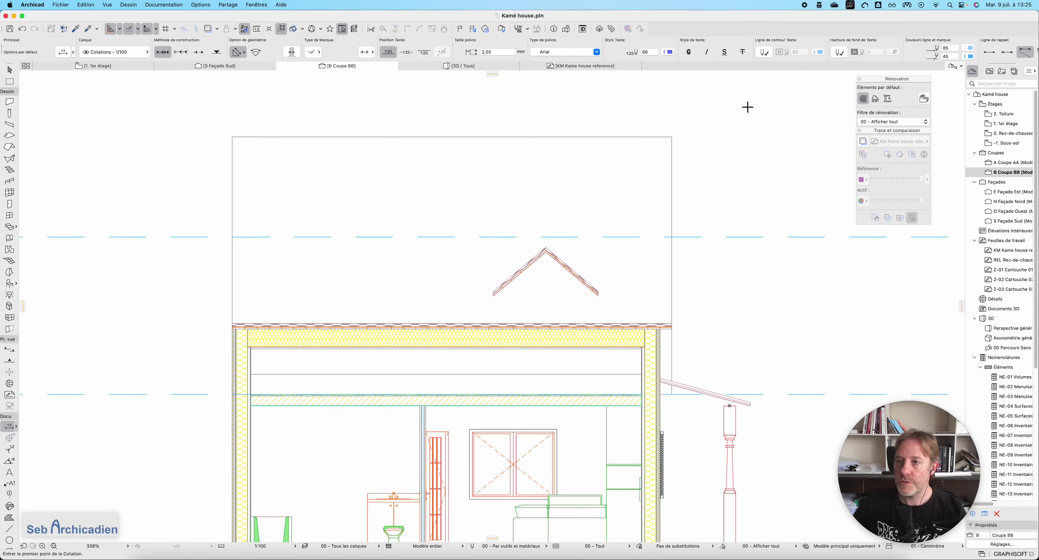
pyautogui.click(216, 51)
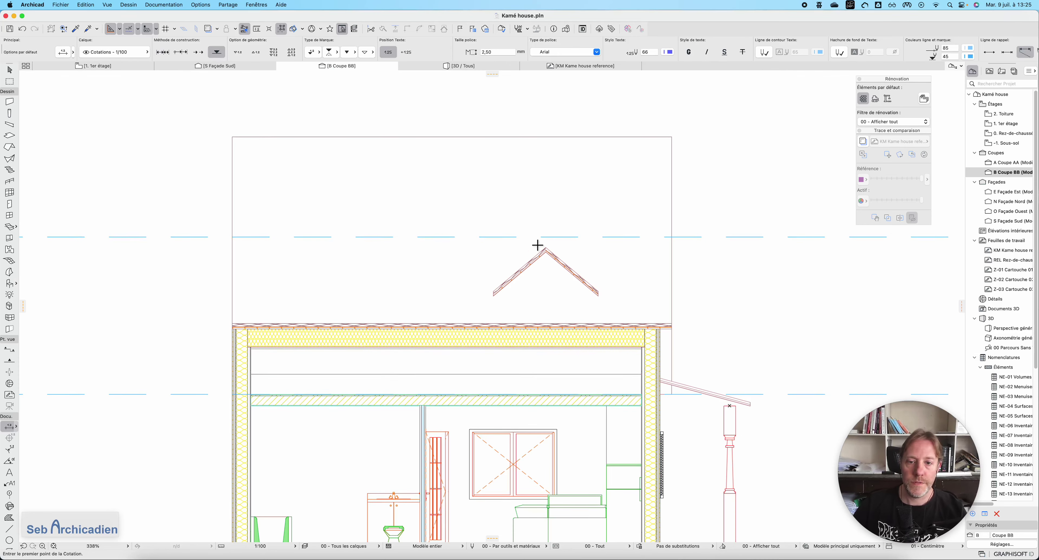
pyautogui.scroll(5, 504, 297)
pyautogui.scroll(-4, 529, 273)
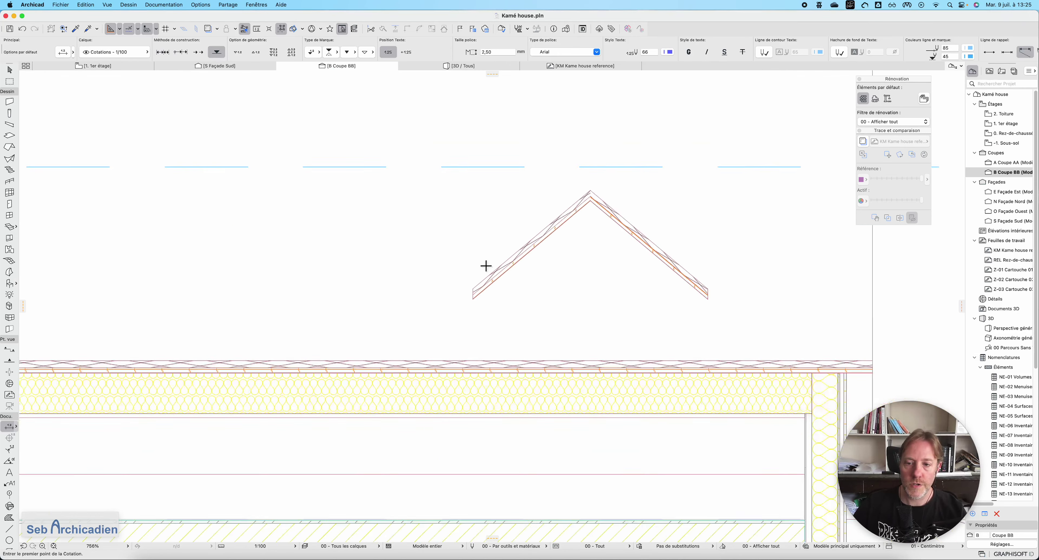
pyautogui.press('Escape')
# Measure the height from the first-floor level up to the dormer roof's reference line in Coupe BB
pyautogui.click(602, 262)
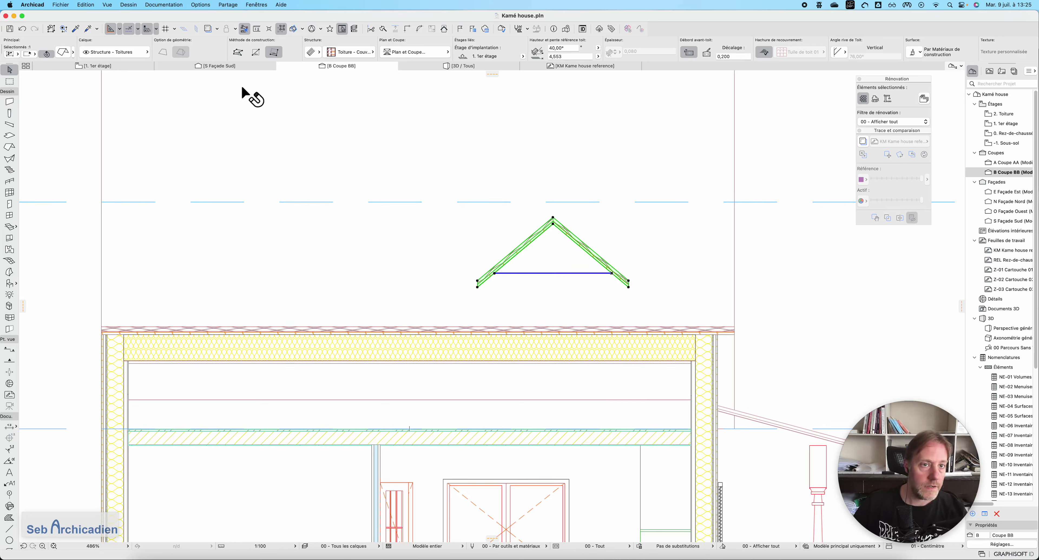
pyautogui.press('m')
pyautogui.click(611, 273)
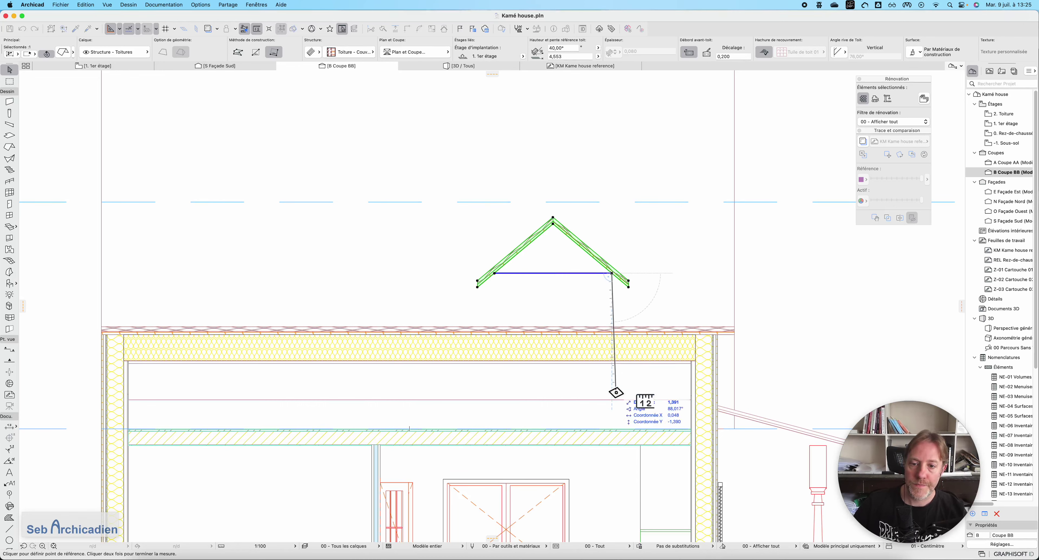
pyautogui.doubleClick(612, 428)
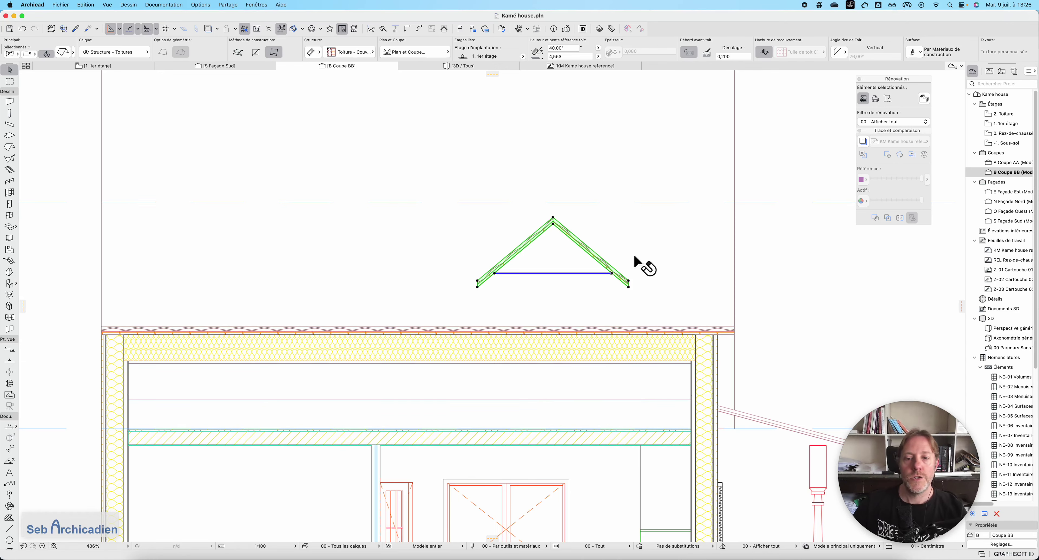
# Try to move the dormer roof up by 1.9 m in Coupe BB, and undo the move
pyautogui.scroll(5, 609, 310)
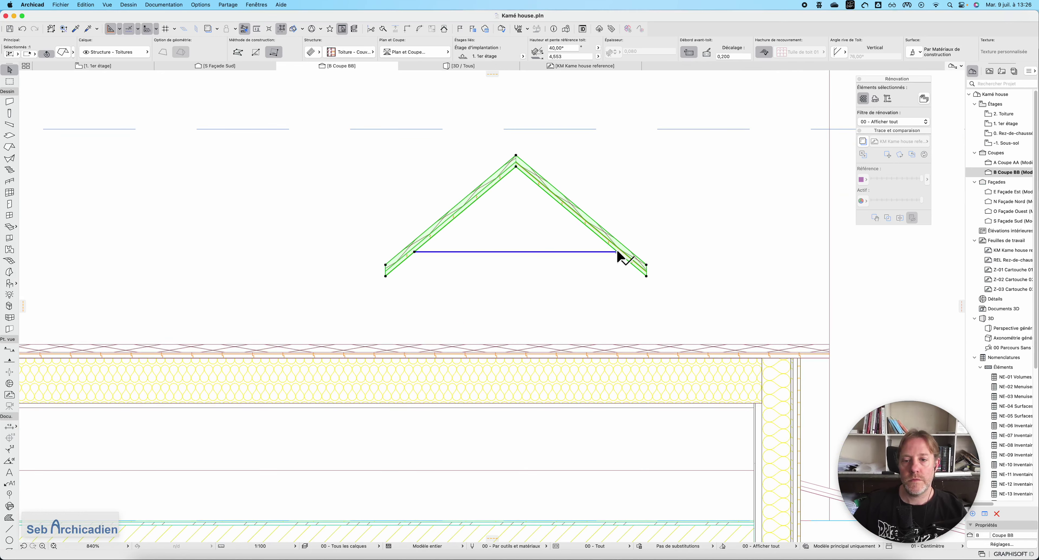
pyautogui.moveTo(616, 249); pyautogui.dragTo(644, 447)
pyautogui.scroll(-3, 629, 363)
pyautogui.scroll(5, 646, 424)
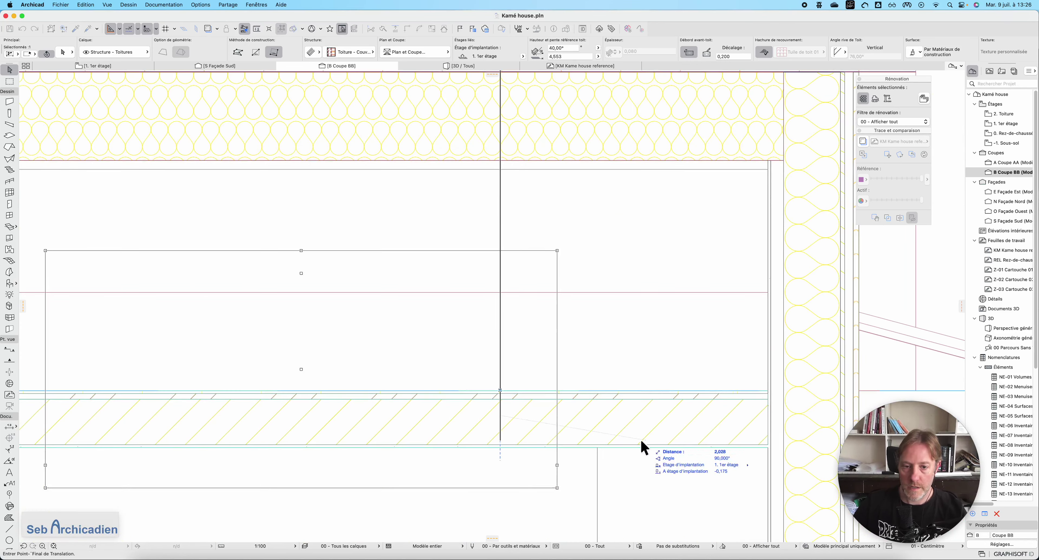
pyautogui.scroll(-5, 644, 447)
pyautogui.press('Tab')
pyautogui.write('1,599')
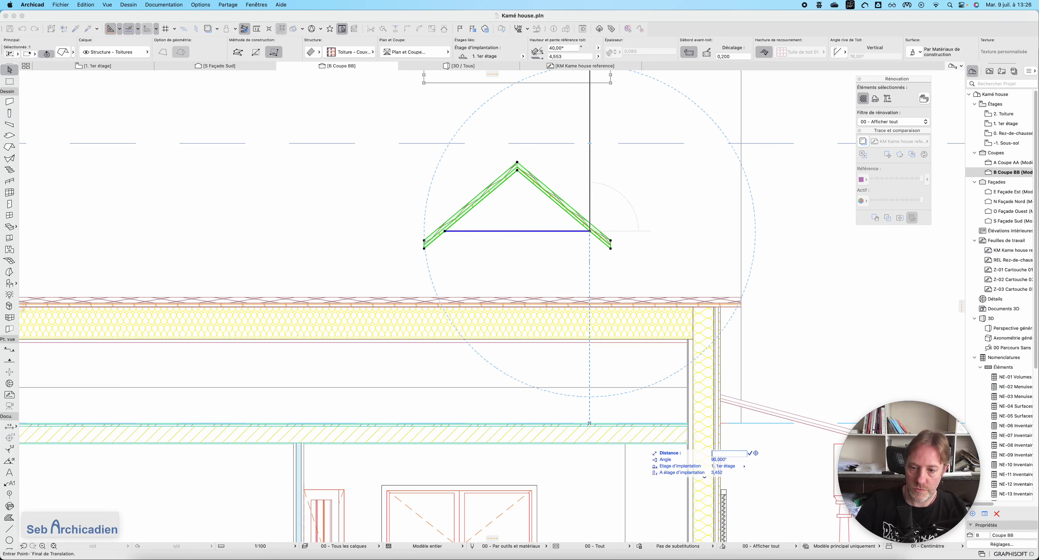
pyautogui.write('9')
pyautogui.press('Return')
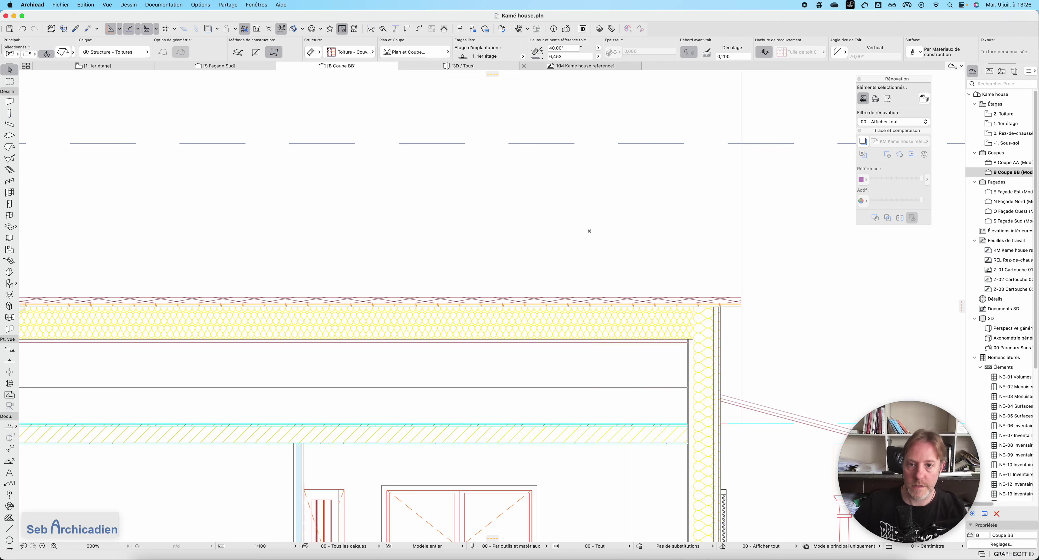
pyautogui.scroll(-5, 520, 448)
pyautogui.press('super+z')
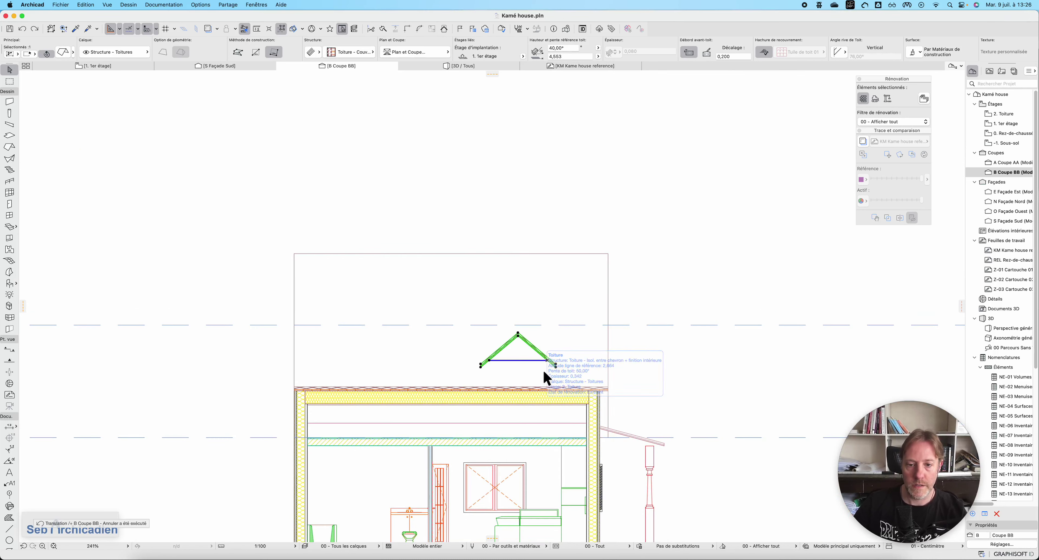
# Try to move the dormer roof down by 1.9 m in Coupe BB, and undo the move
pyautogui.press('super+d')
pyautogui.scroll(3, 548, 361)
pyautogui.click(549, 360)
pyautogui.scroll(-3, 549, 519)
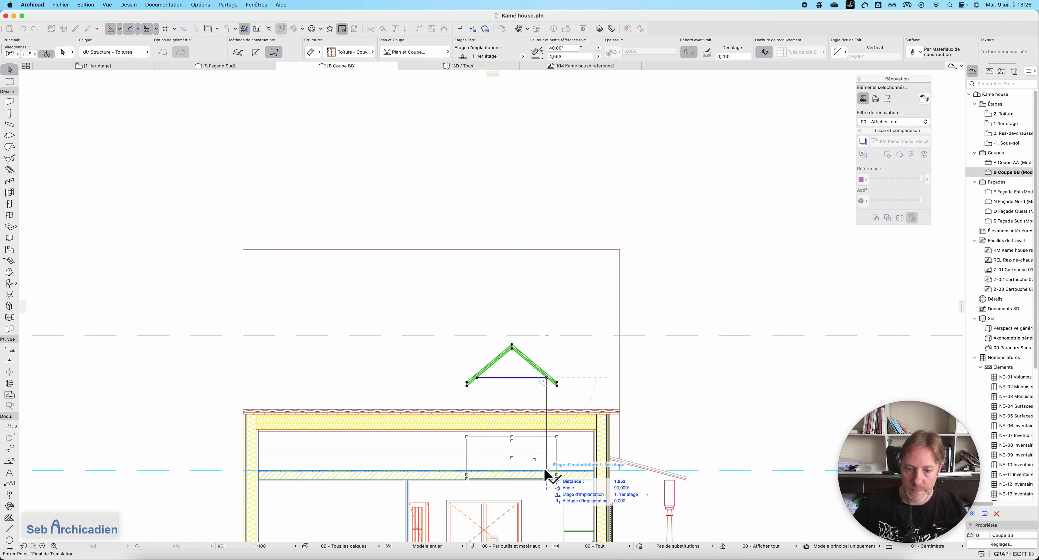
pyautogui.scroll(5, 545, 468)
pyautogui.scroll(-6, 543, 464)
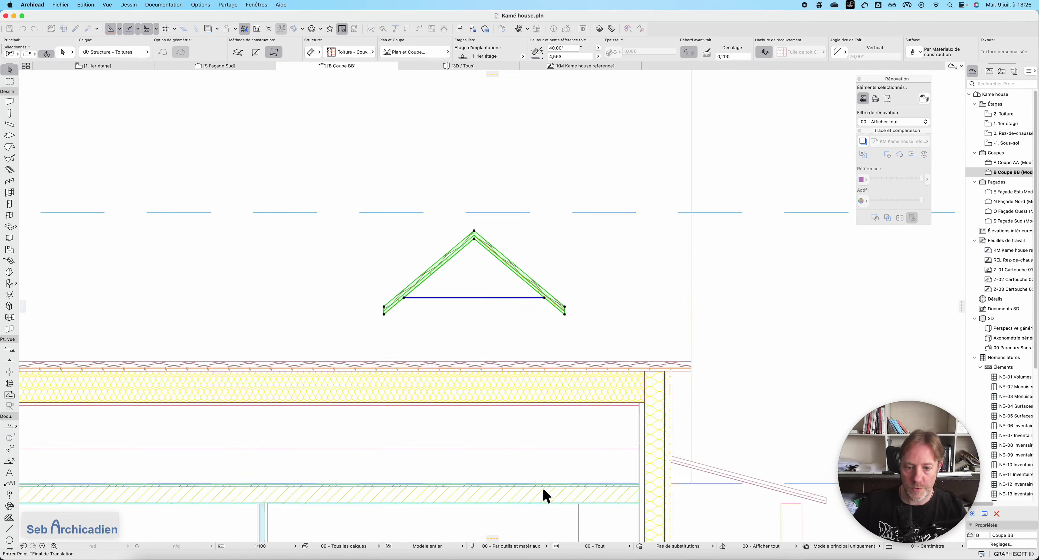
pyautogui.press('Tab')
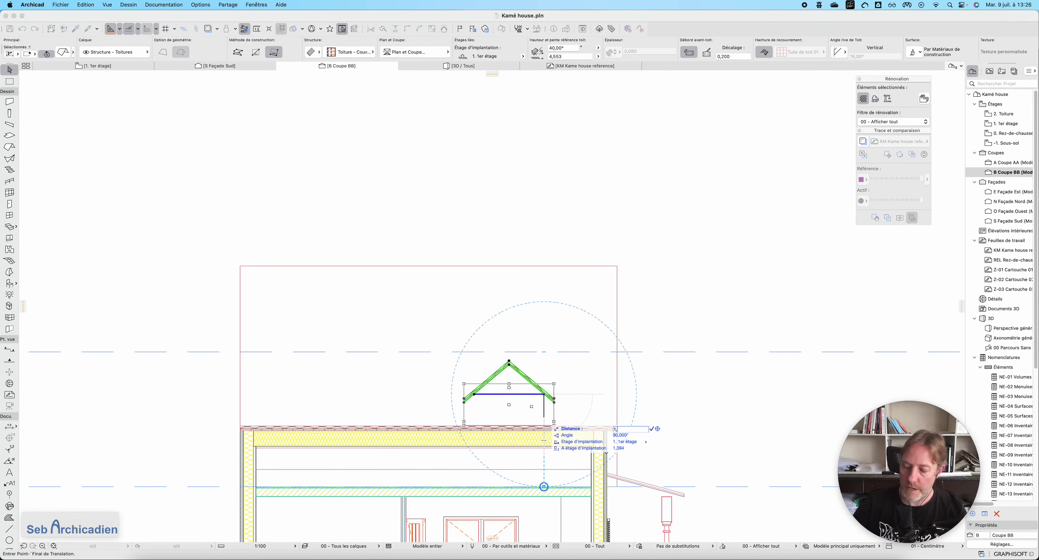
pyautogui.press('Return')
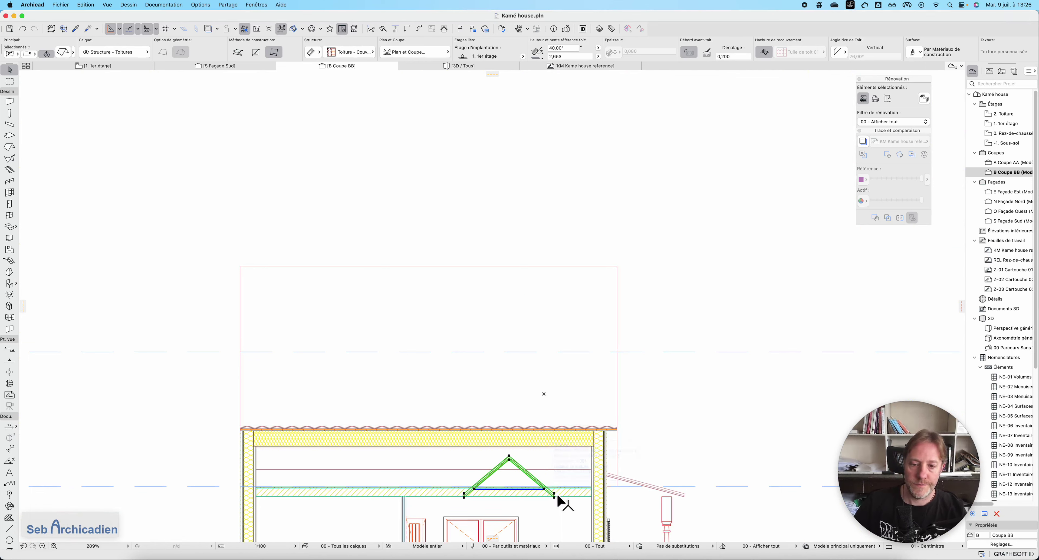
pyautogui.press('super+z')
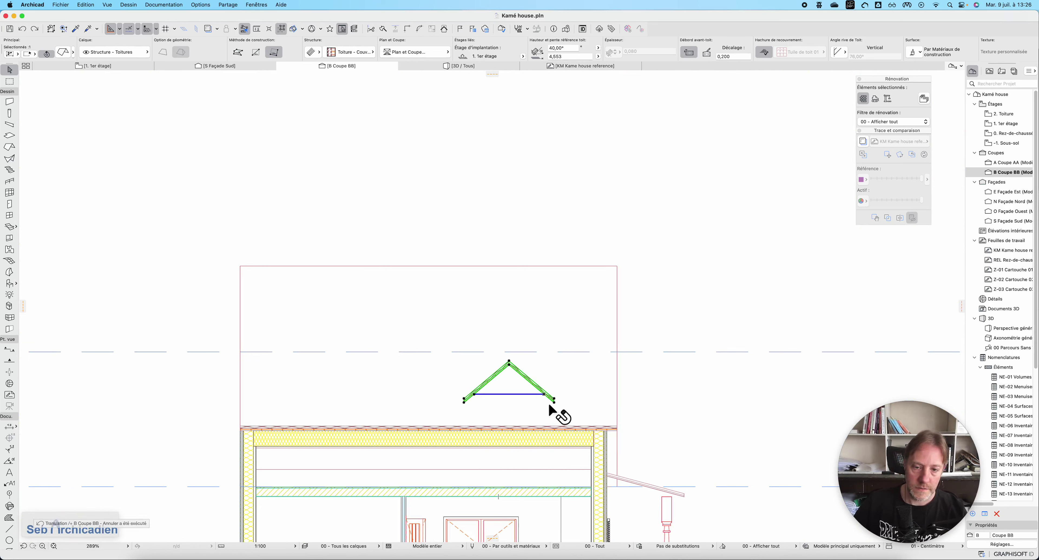
# Move the dormer roof vertically up by 0.1 m in Coupe BB
pyautogui.moveTo(544, 394); pyautogui.dragTo(544, 487)
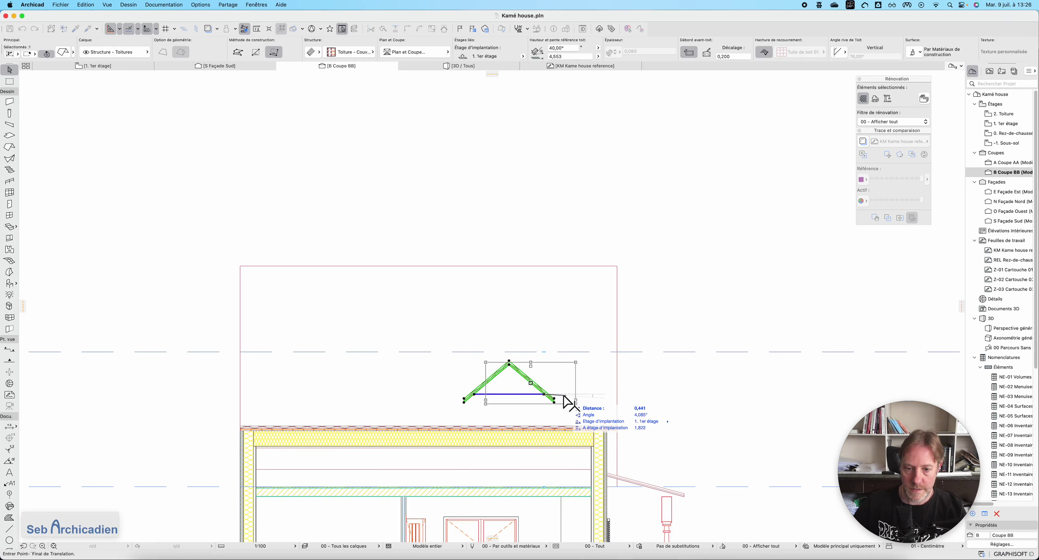
pyautogui.press('x')
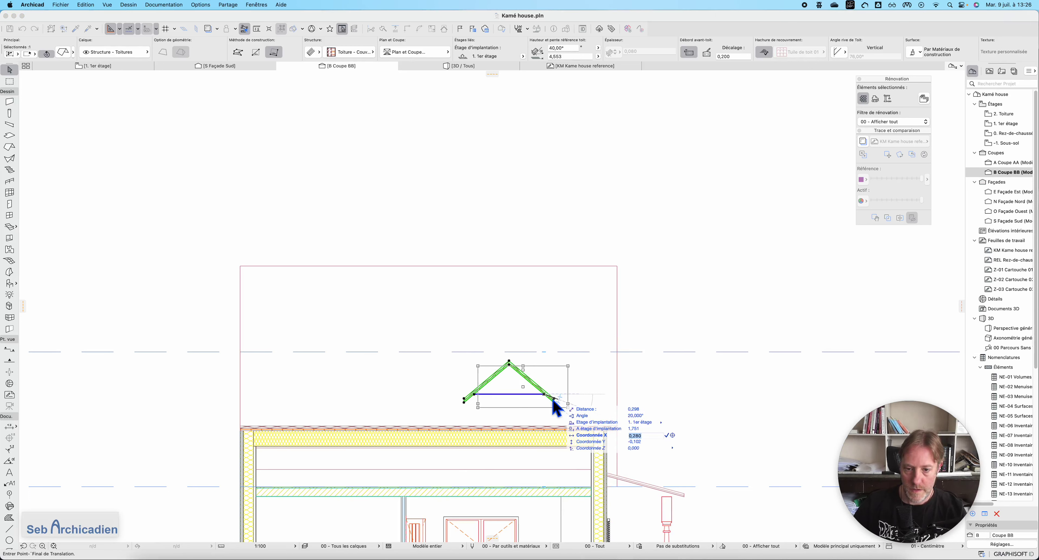
pyautogui.press('Return')
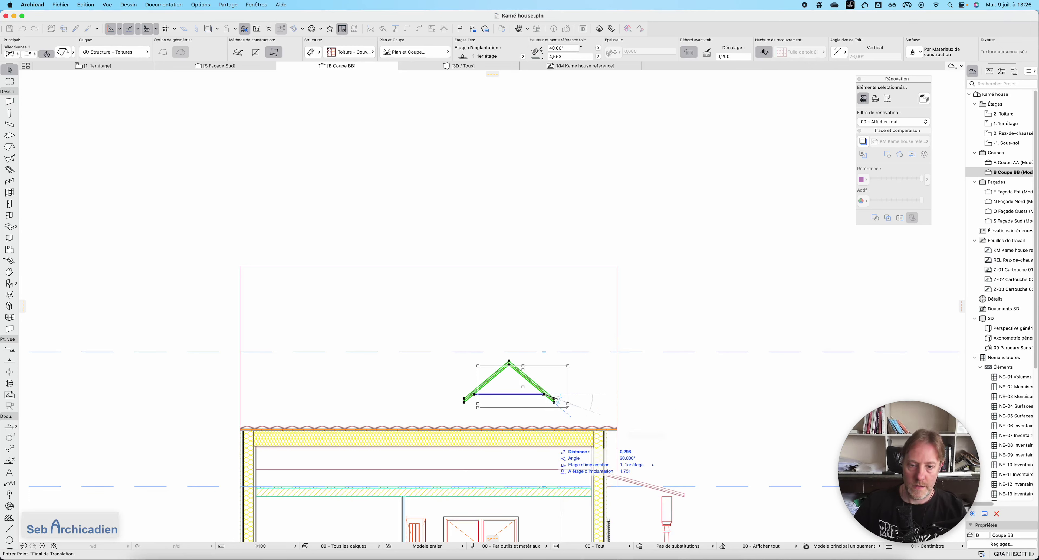
pyautogui.click(543, 394)
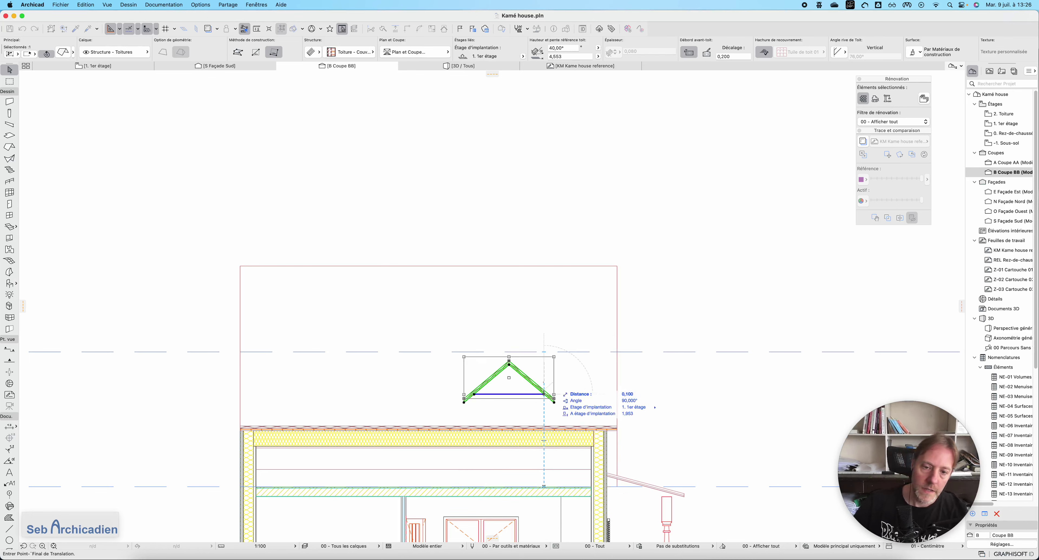
pyautogui.click(544, 394)
pyautogui.press('Escape')
pyautogui.scroll(4, 524, 438)
pyautogui.scroll(-5, 537, 228)
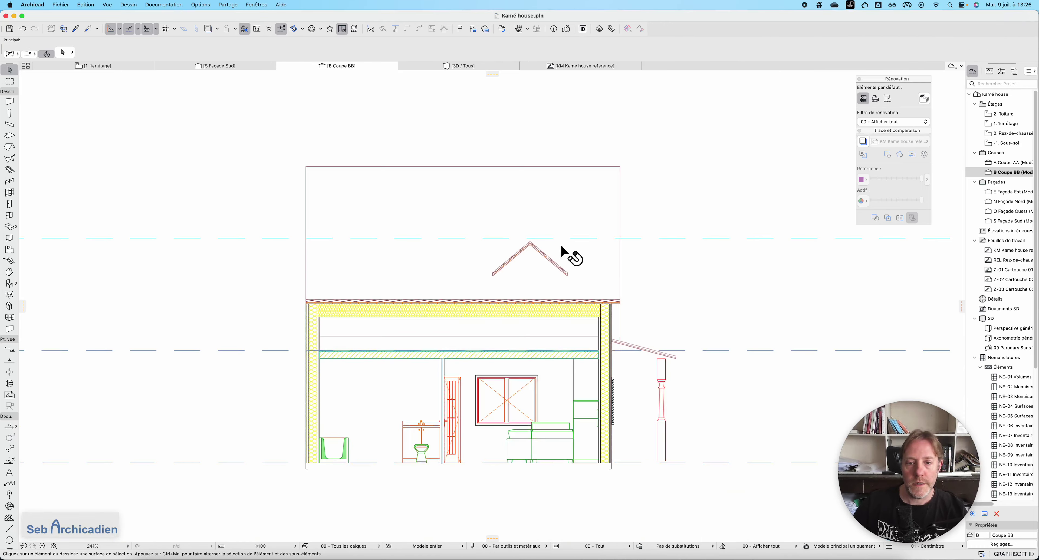
pyautogui.scroll(4, 544, 234)
pyautogui.click(511, 242)
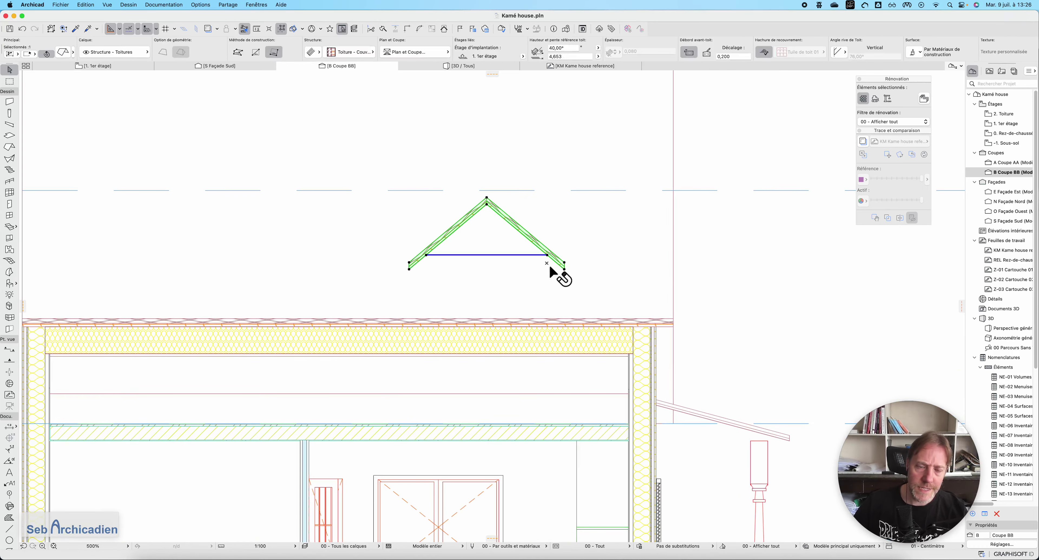
pyautogui.scroll(-2, 486, 237)
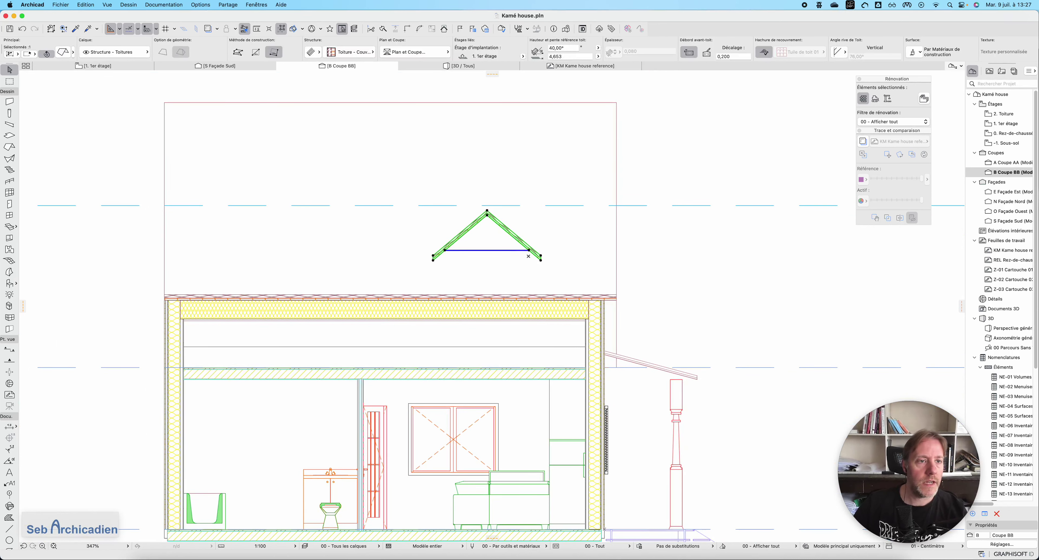
# Open the 1er étage plan and pick up the settings of the existing exterior wall for drawing new walls
pyautogui.moveTo(102, 68)
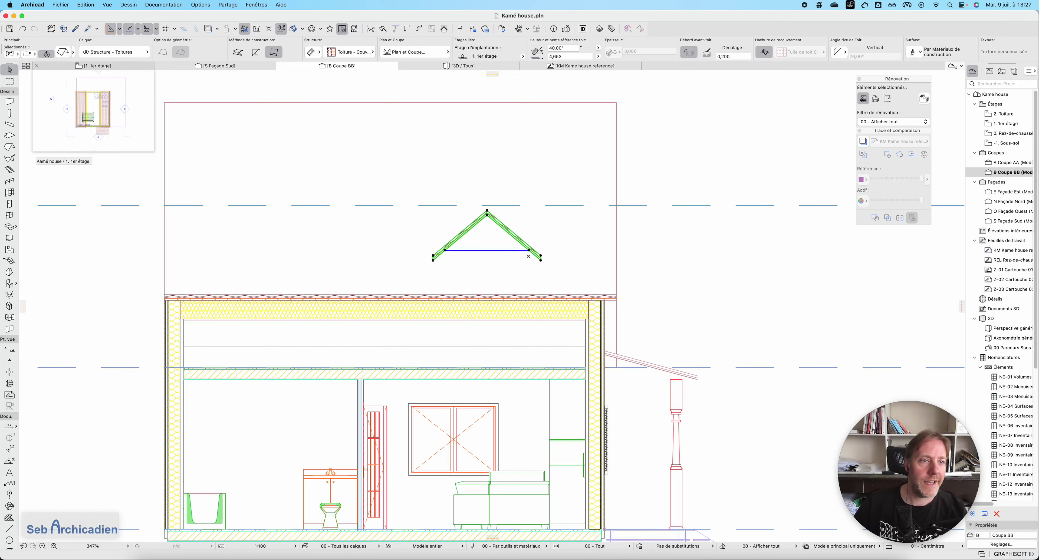
pyautogui.click(97, 66)
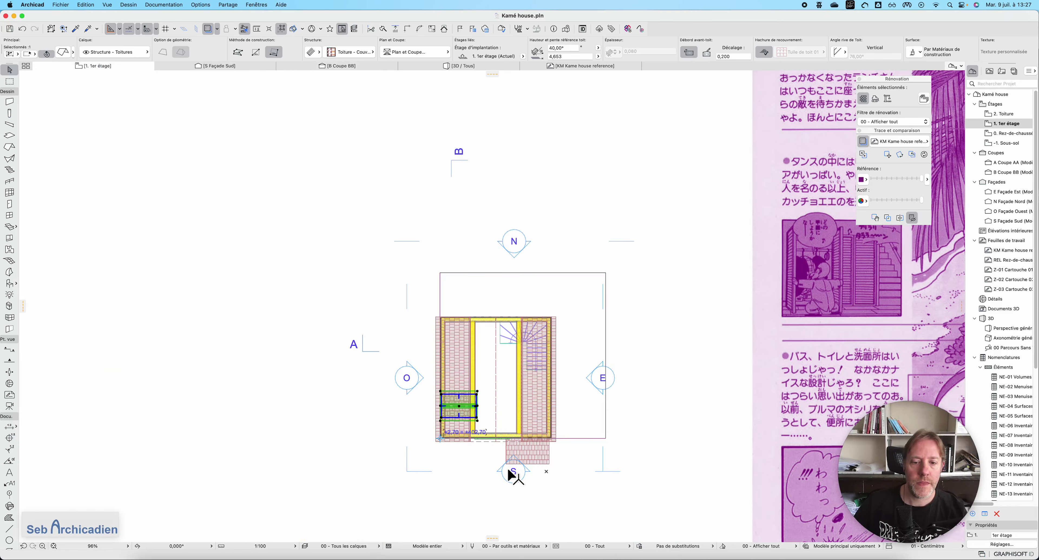
pyautogui.scroll(5, 512, 476)
pyautogui.keyDown('alt'); pyautogui.click(514, 413); pyautogui.keyUp('alt')
pyautogui.press('Escape')
pyautogui.scroll(8, 383, 403)
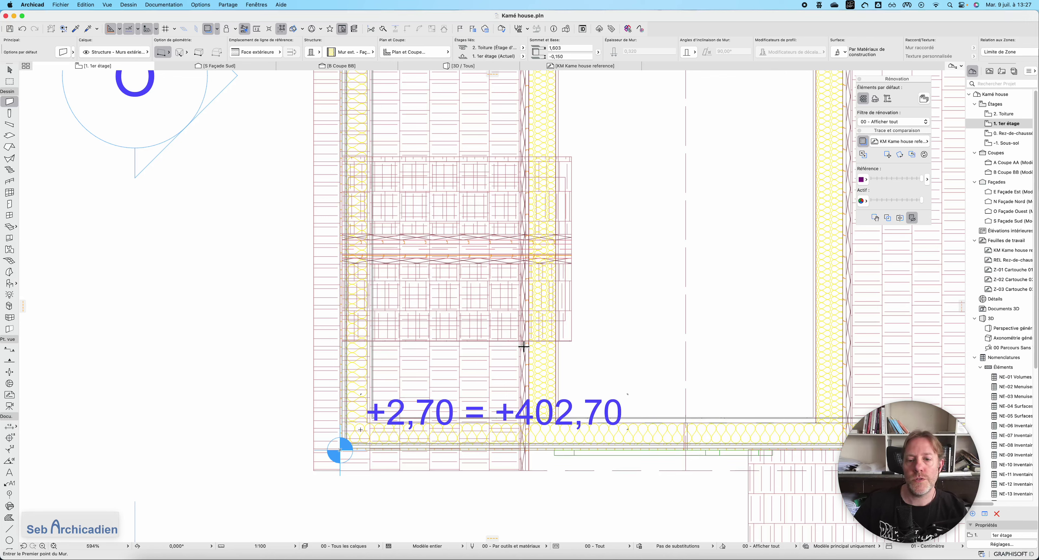
# Try to draw a single exterior wall westward along the dormer roof's south reference line, and undo it
pyautogui.click(565, 321)
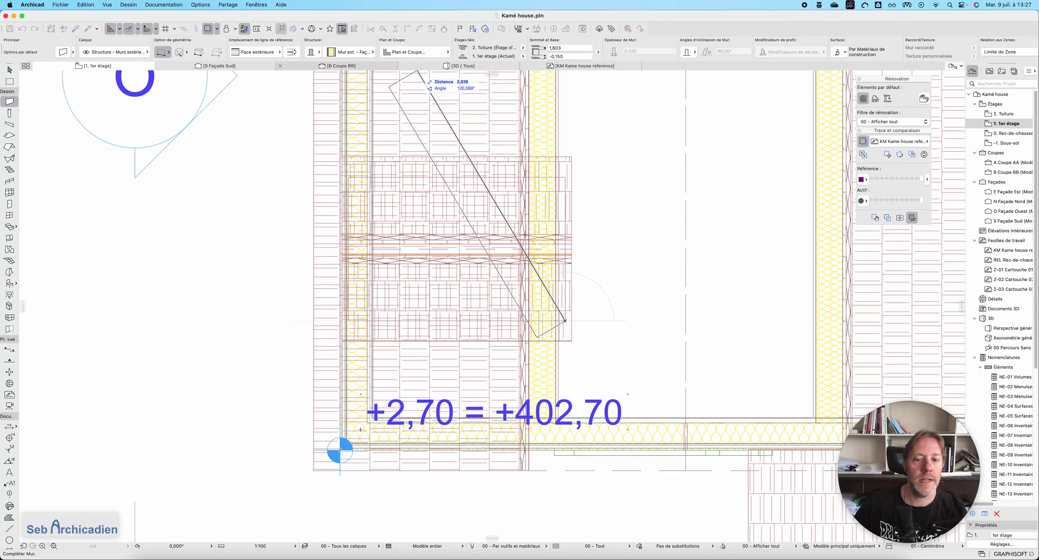
pyautogui.press('Escape')
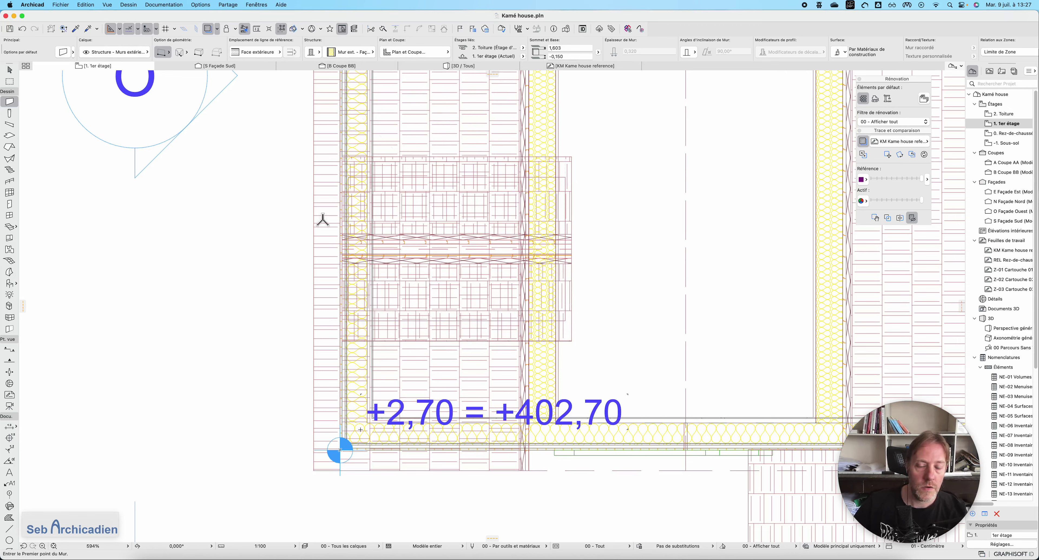
pyautogui.click(565, 321)
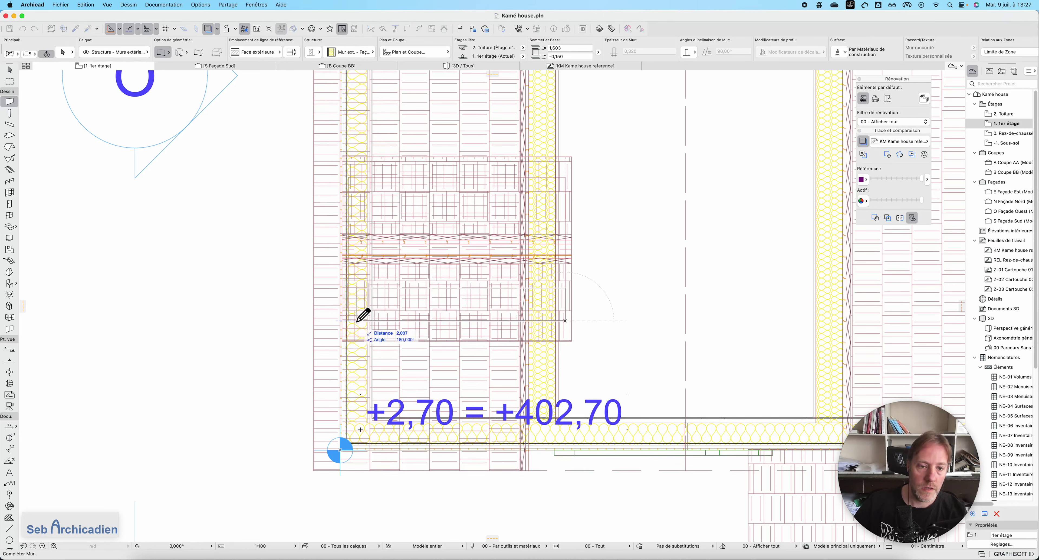
pyautogui.click(348, 320)
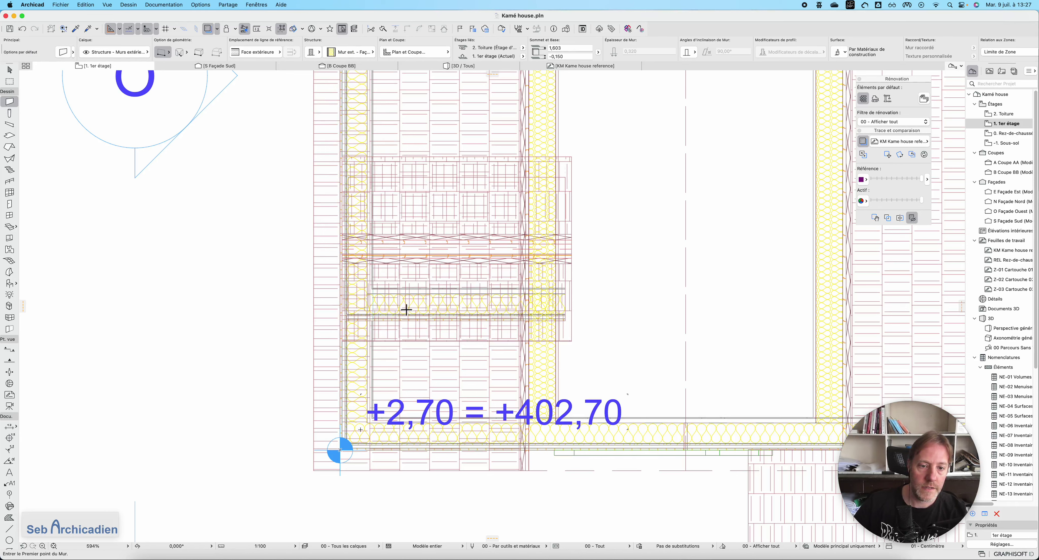
pyautogui.press('super+z')
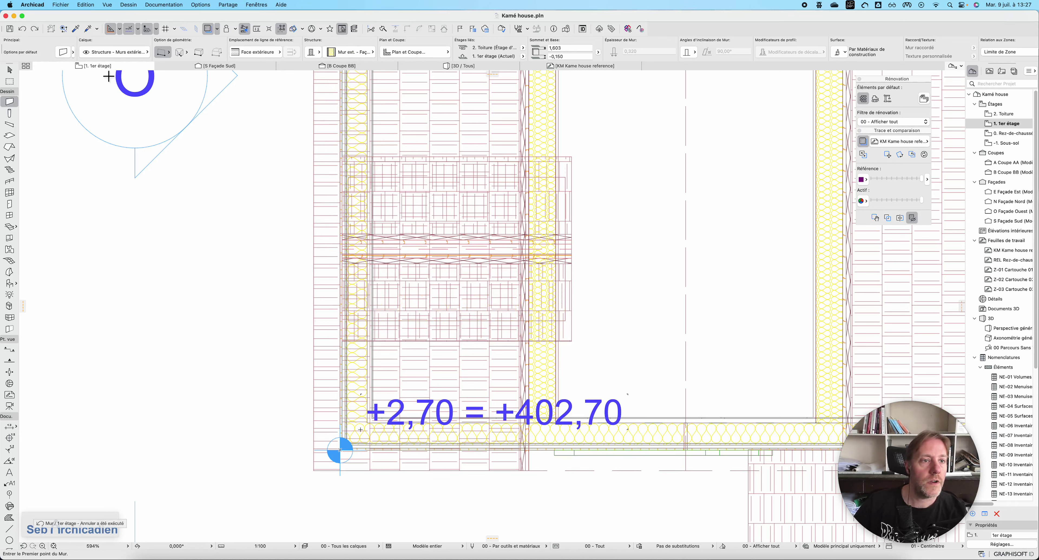
# Draw chained exterior walls along the south, west and north sides of the dormer roof's reference polygon
pyautogui.click(167, 52)
pyautogui.click(186, 61)
pyautogui.click(565, 320)
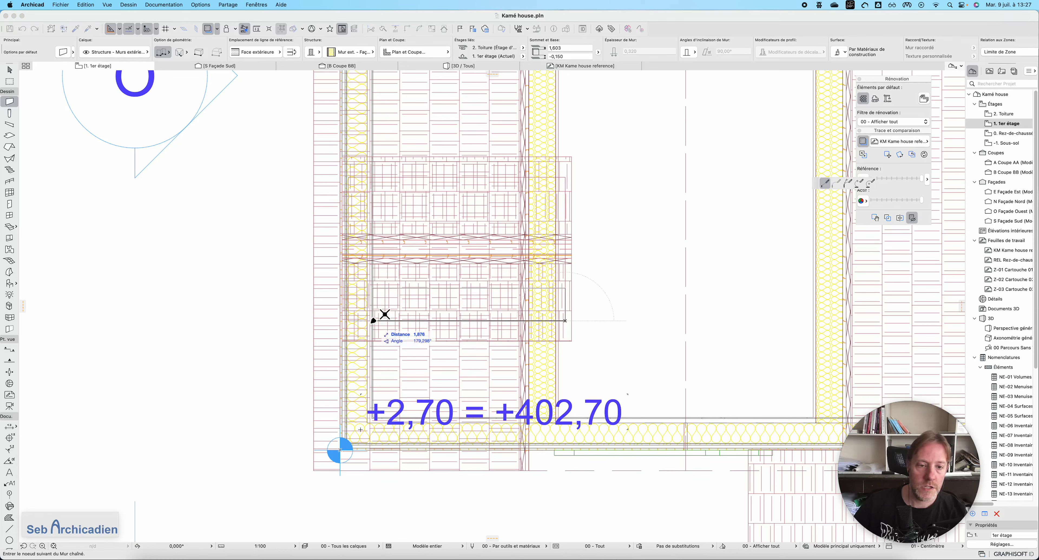
pyautogui.click(348, 321)
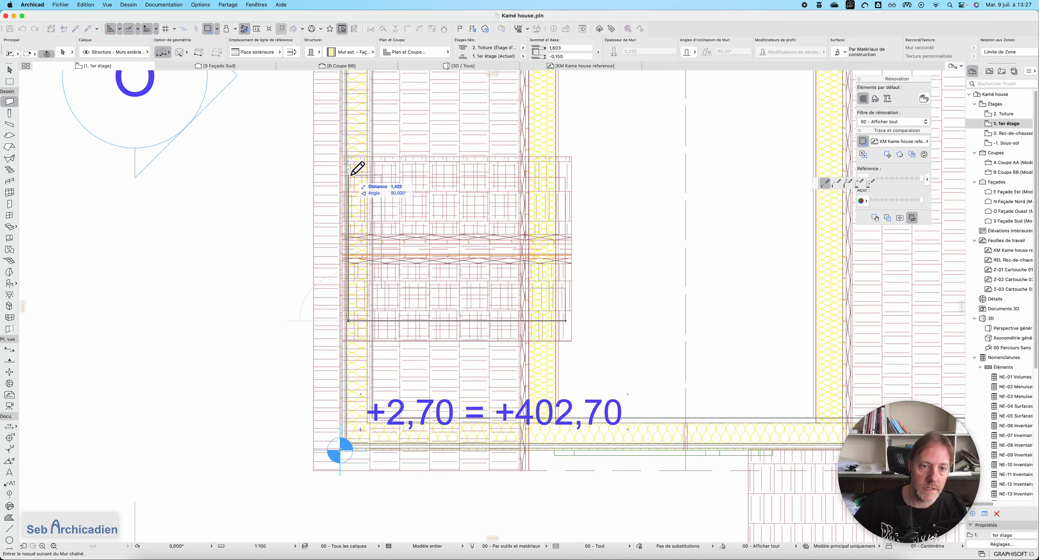
pyautogui.click(366, 175)
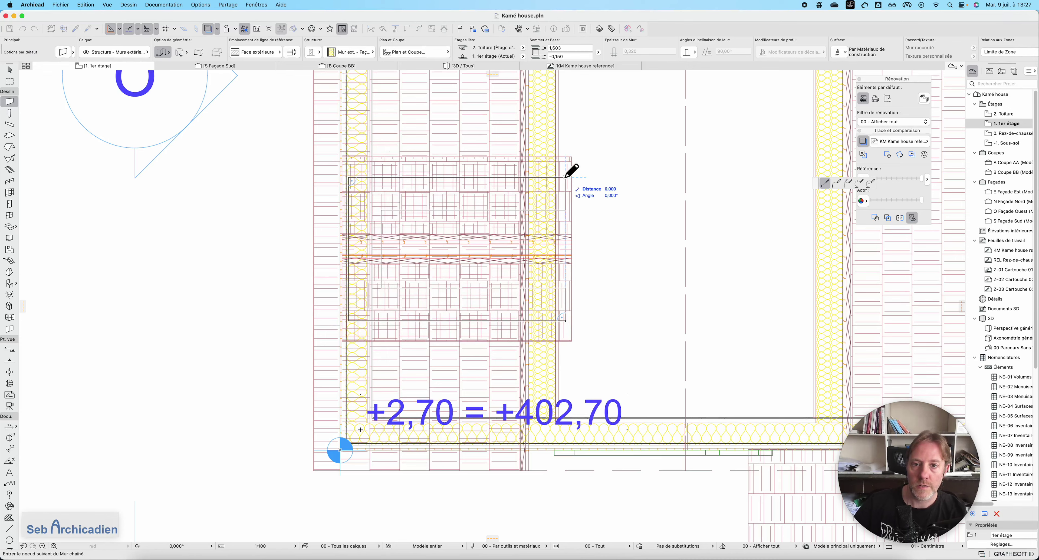
pyautogui.doubleClick(565, 177)
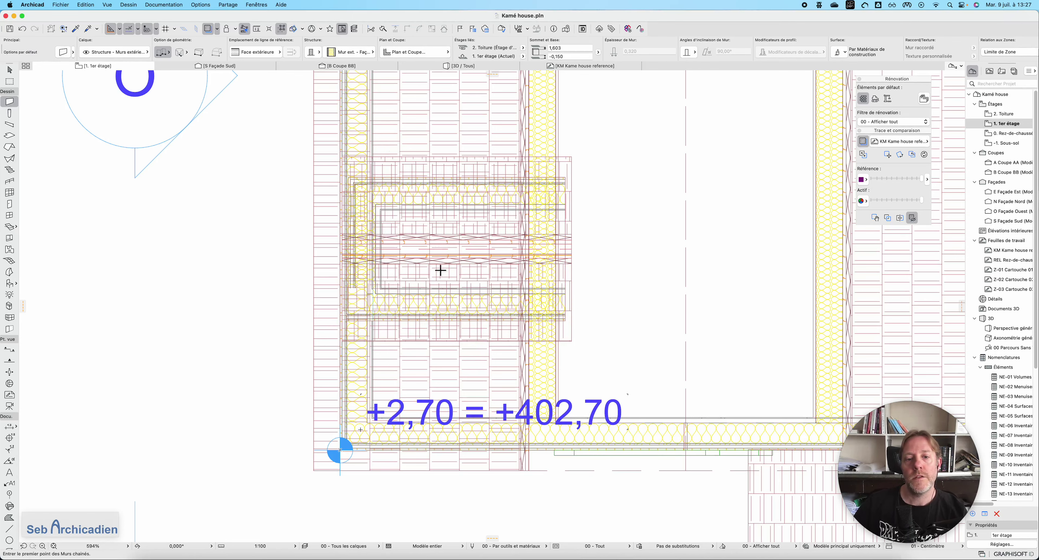
pyautogui.press('Escape')
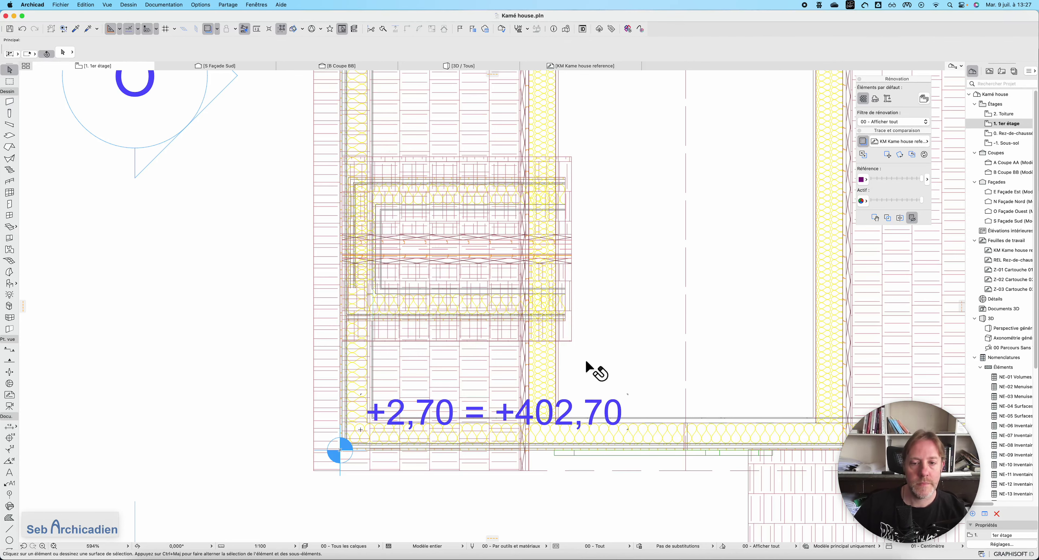
pyautogui.scroll(-3, 494, 408)
pyautogui.click(510, 395)
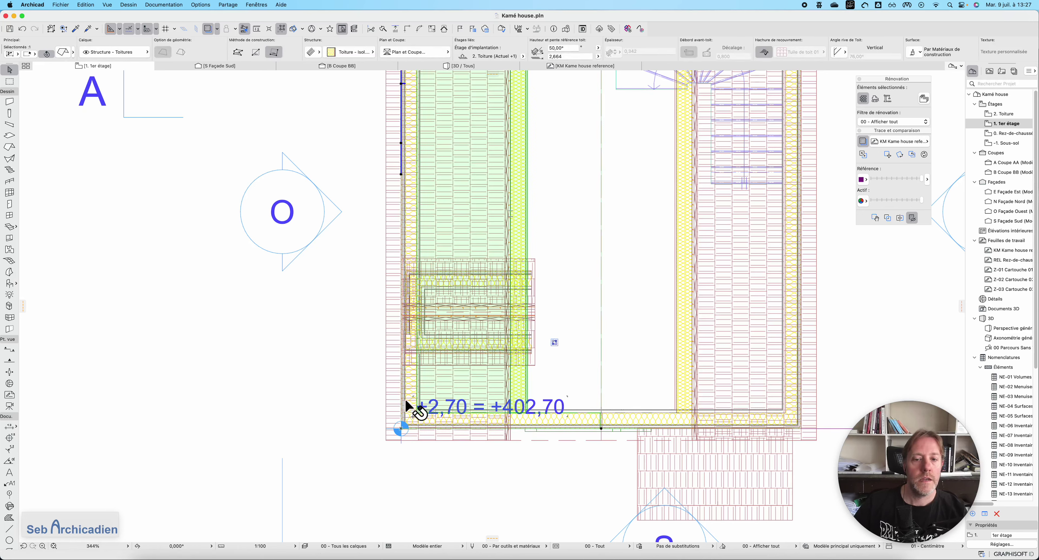
pyautogui.click(493, 485)
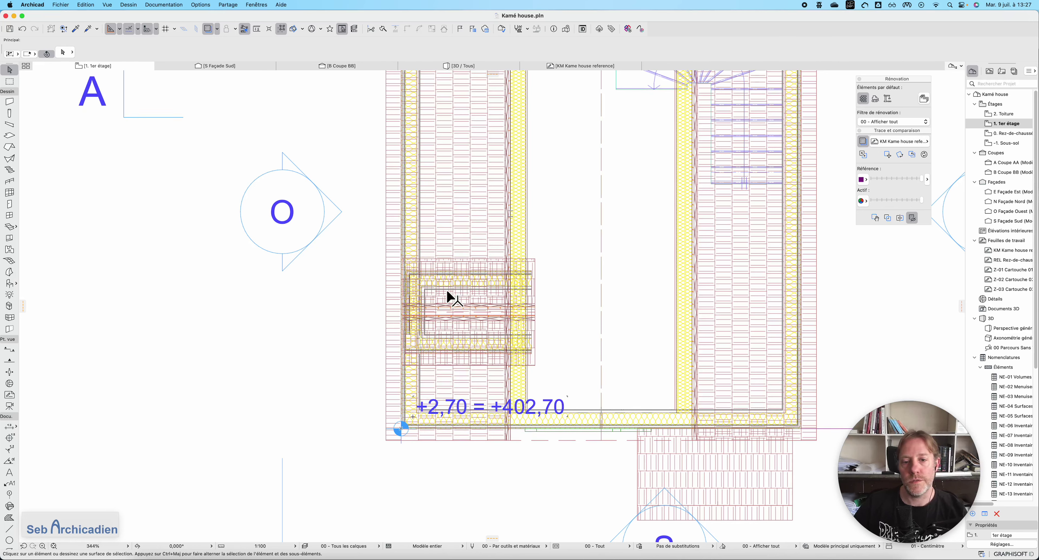
pyautogui.click(484, 391)
pyautogui.keyDown('alt'); pyautogui.click(502, 388); pyautogui.keyUp('alt')
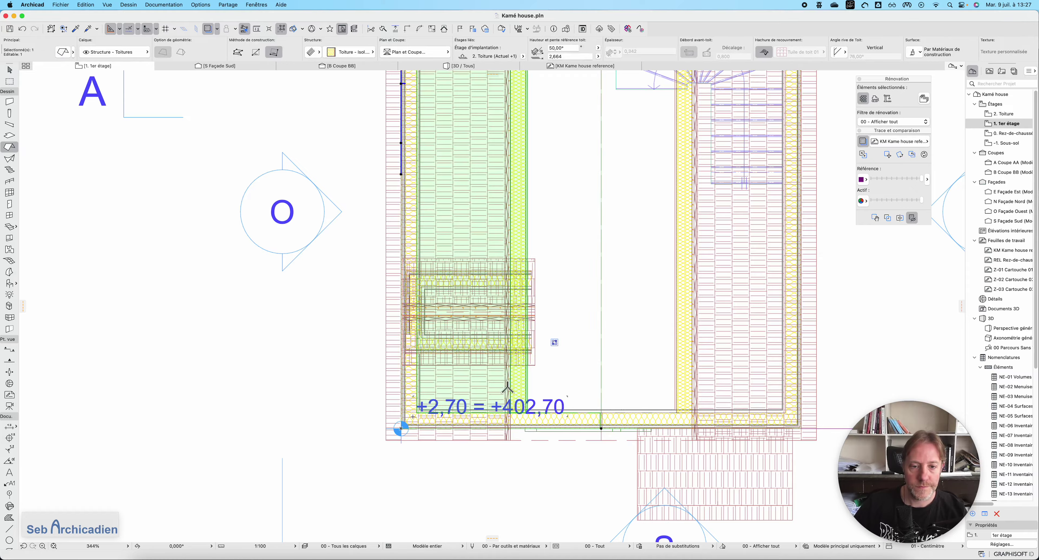
pyautogui.scroll(6, 428, 303)
pyautogui.scroll(-5, 397, 371)
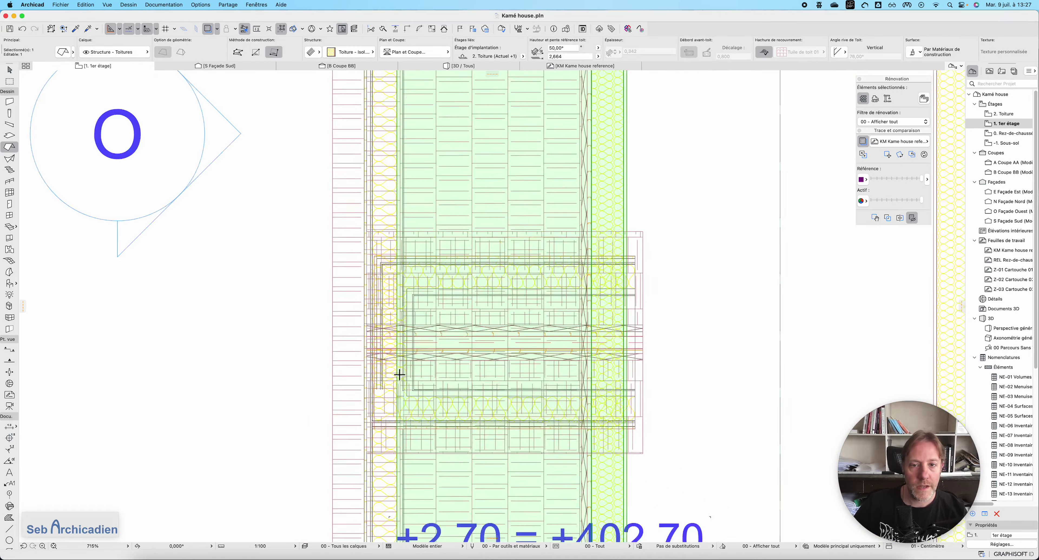
pyautogui.press('Escape')
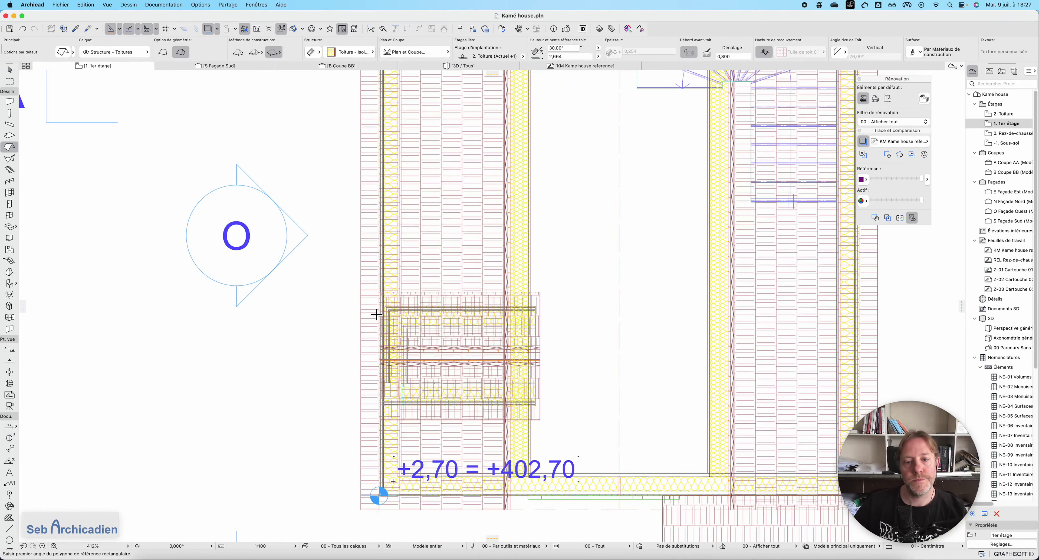
pyautogui.press('Escape')
pyautogui.click(526, 238)
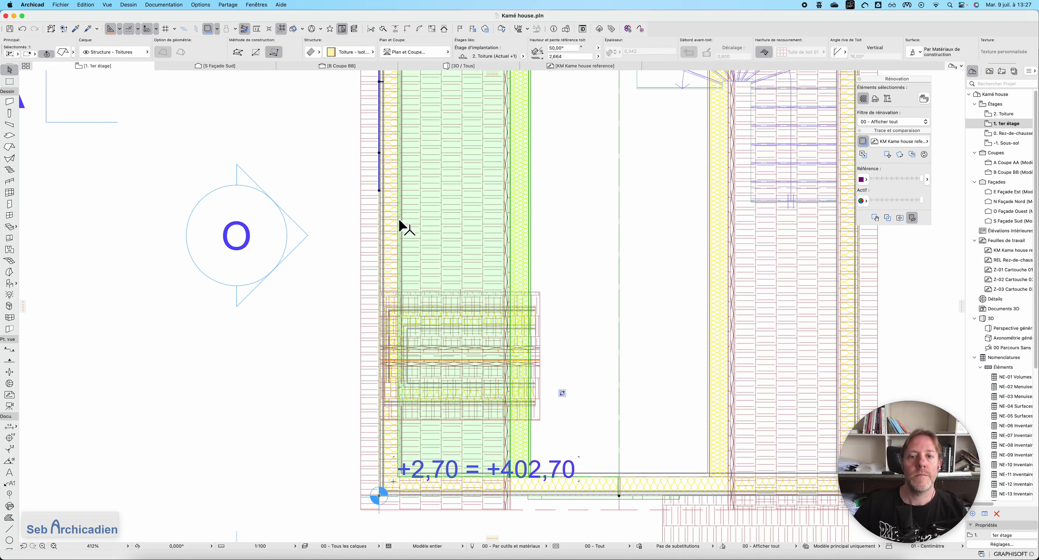
pyautogui.click(355, 52)
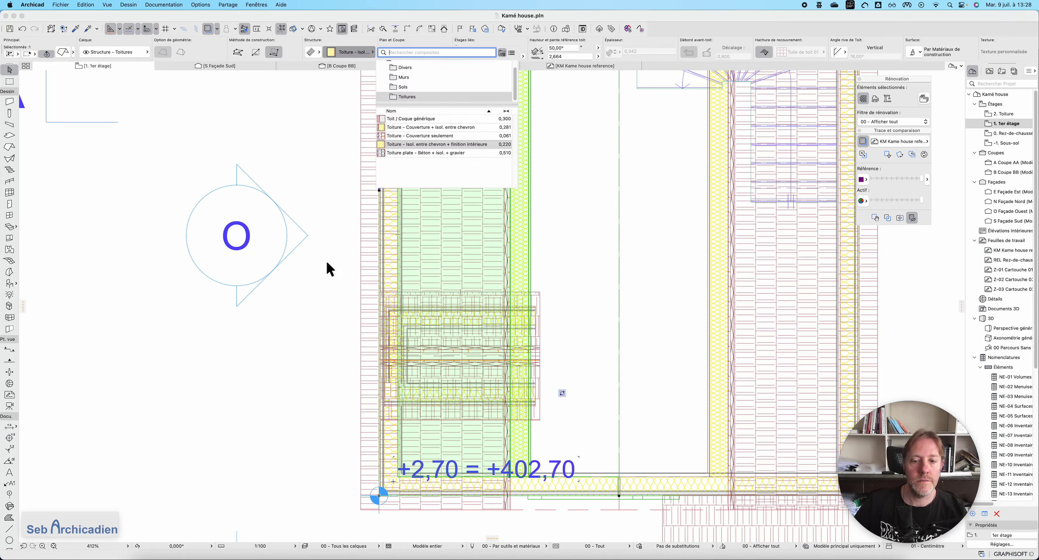
pyautogui.press('Escape')
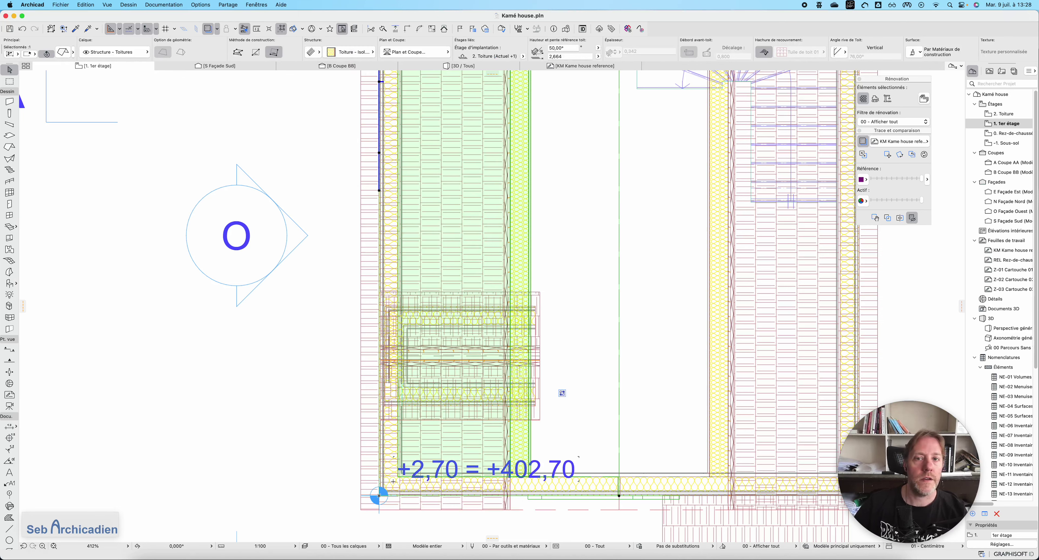
pyautogui.click(115, 51)
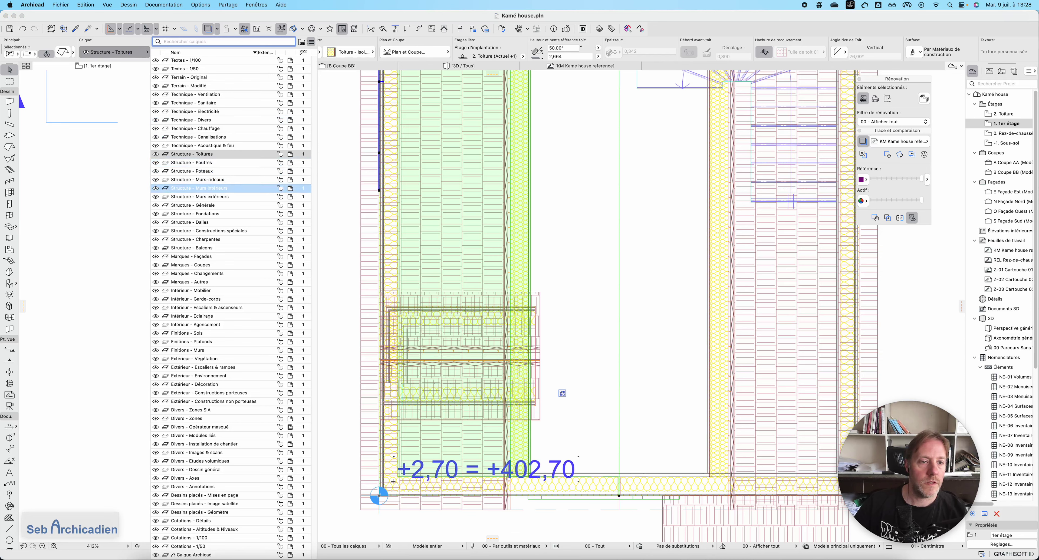
pyautogui.press('Up')
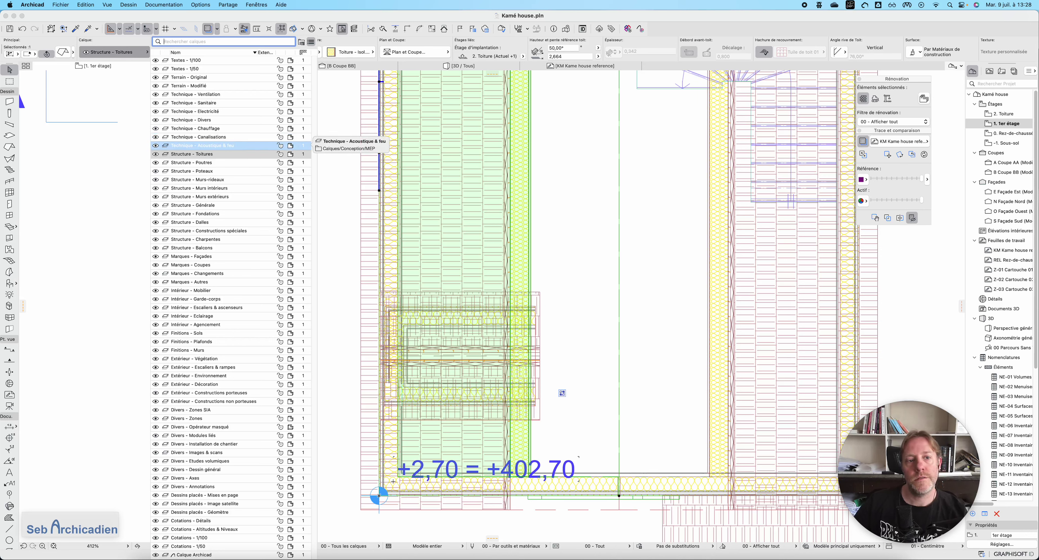
pyautogui.press('Down')
pyautogui.press('Down')
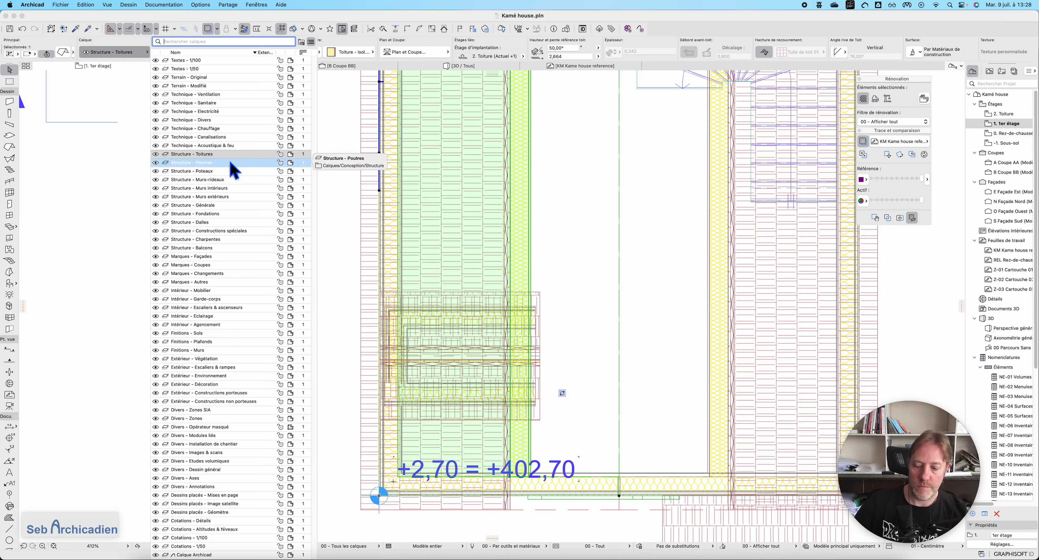
pyautogui.write('l')
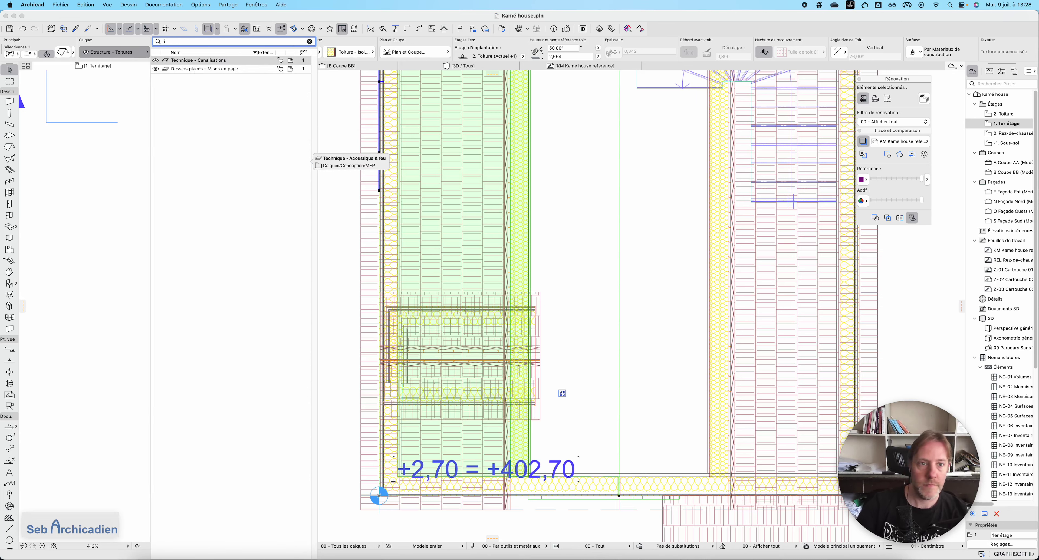
pyautogui.press('BackSpace')
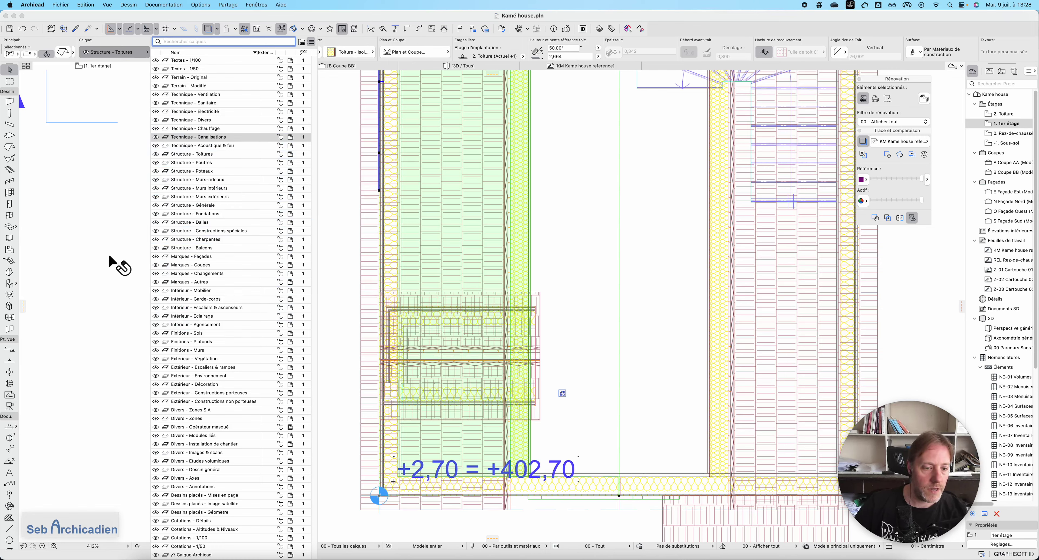
pyautogui.click(107, 235)
# Highlight the dormer's three exterior walls, followed by its gabled multi-plane roof, to check them in the plan
pyautogui.scroll(5, 456, 339)
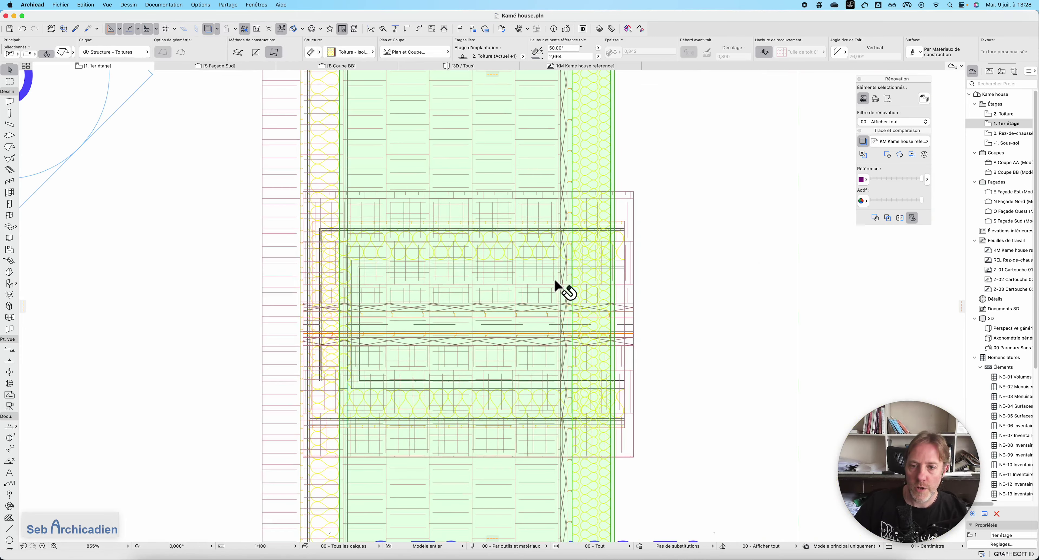
pyautogui.click(618, 263)
pyautogui.keyDown('shift'); pyautogui.click(605, 396); pyautogui.keyUp('shift')
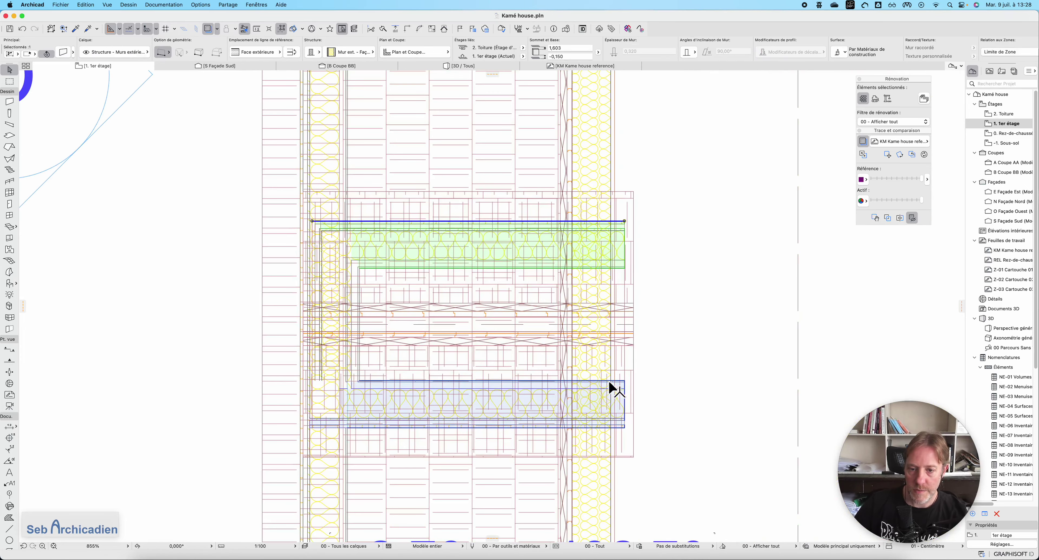
pyautogui.keyDown('shift'); pyautogui.click(357, 364); pyautogui.keyUp('shift')
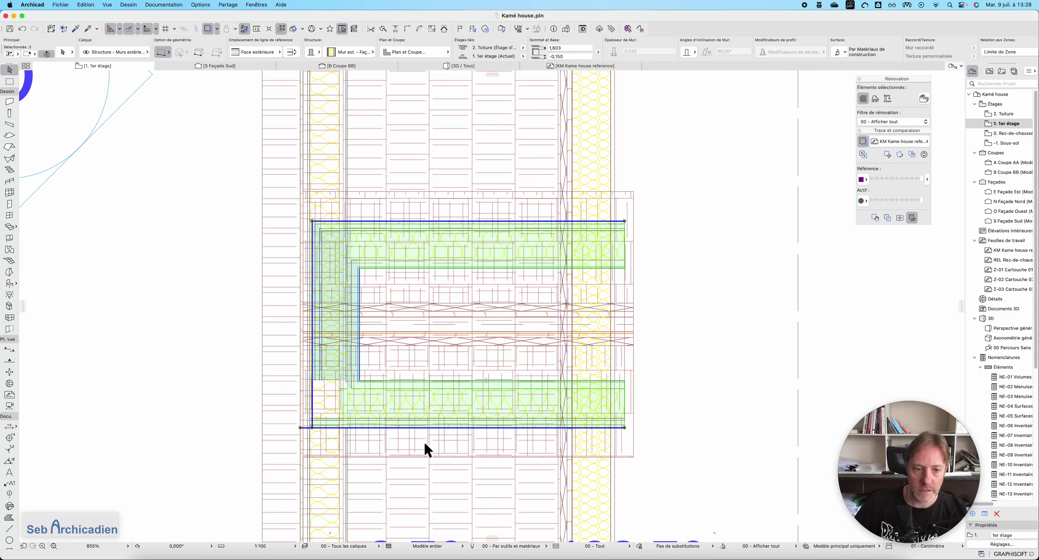
pyautogui.click(431, 282)
pyautogui.click(640, 306)
pyautogui.press('Escape')
pyautogui.click(634, 331)
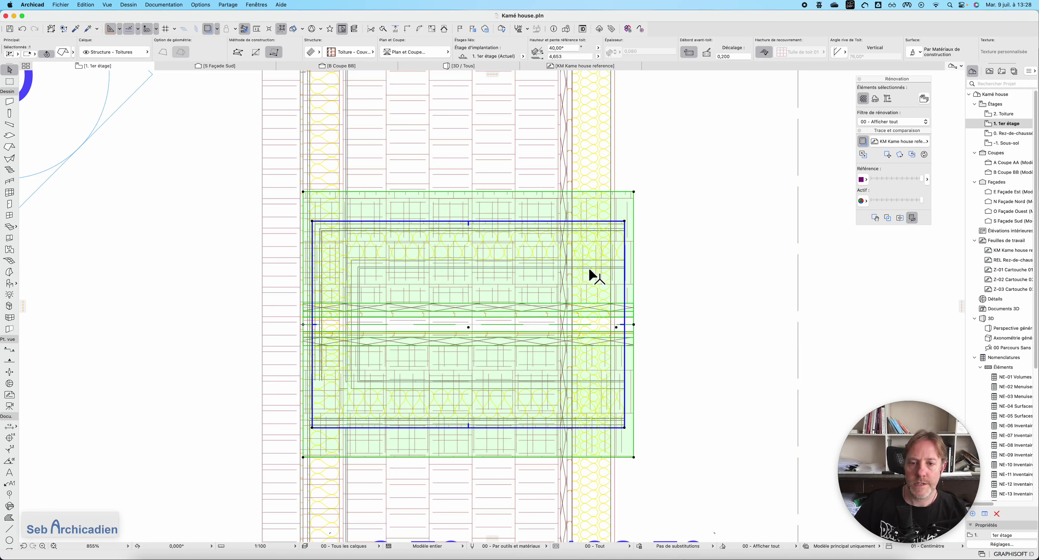
# Assign the insulated inner roof layers on both slopes of the main roof to the Structure - Poutres layer
pyautogui.click(489, 166)
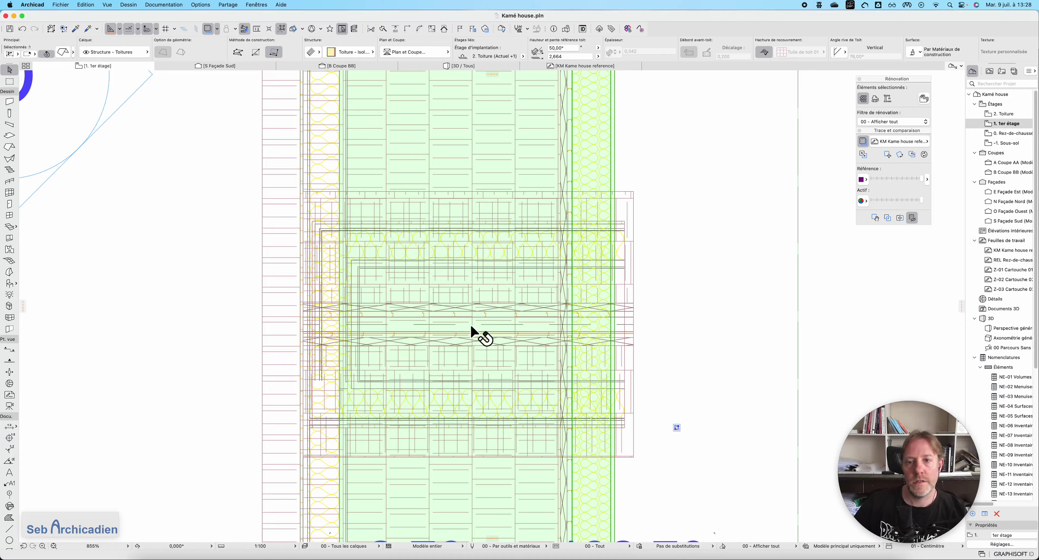
pyautogui.scroll(-3, 464, 331)
pyautogui.scroll(-1, 449, 339)
pyautogui.click(362, 232)
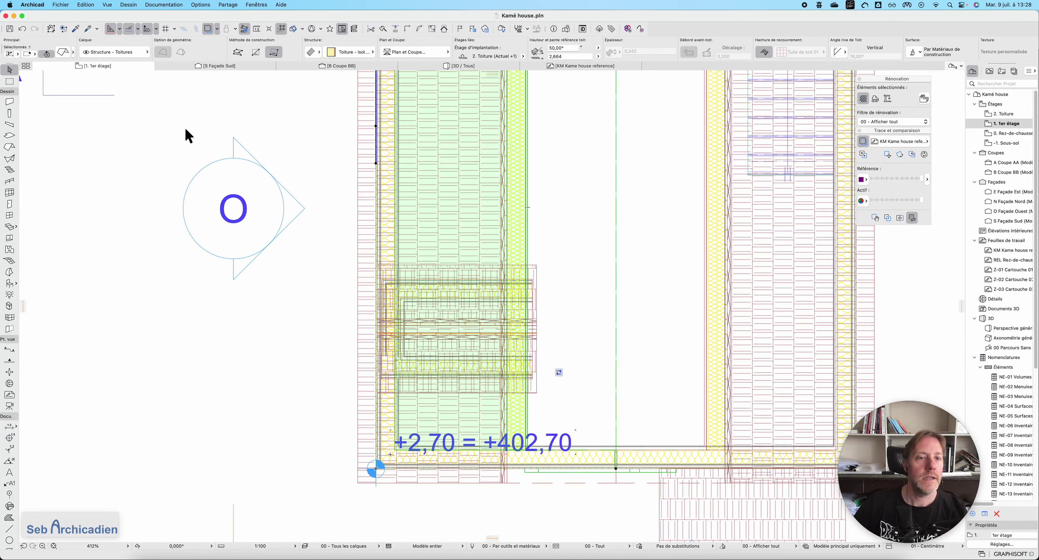
pyautogui.rightClick(521, 173)
pyautogui.moveTo(598, 319)
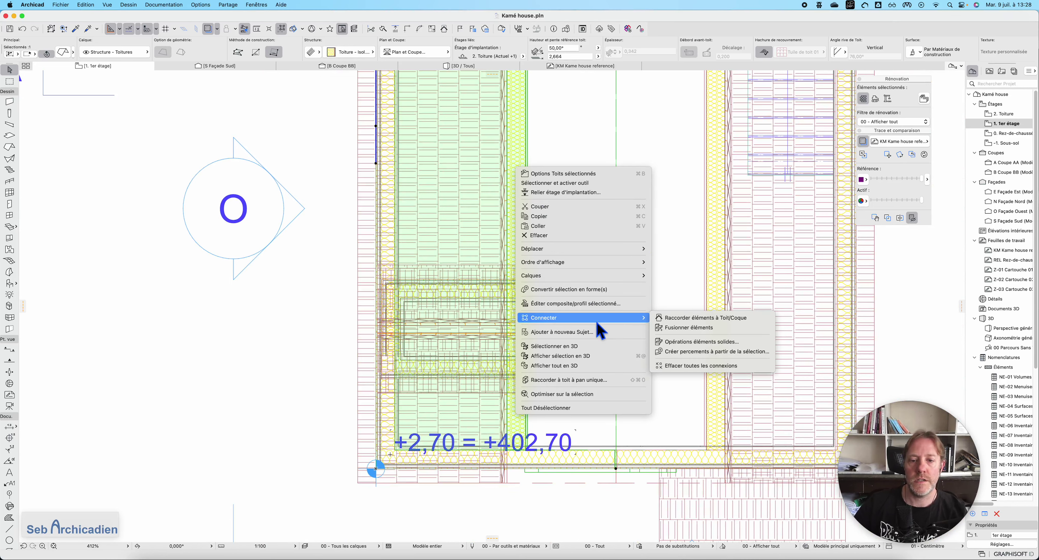
pyautogui.click(468, 229)
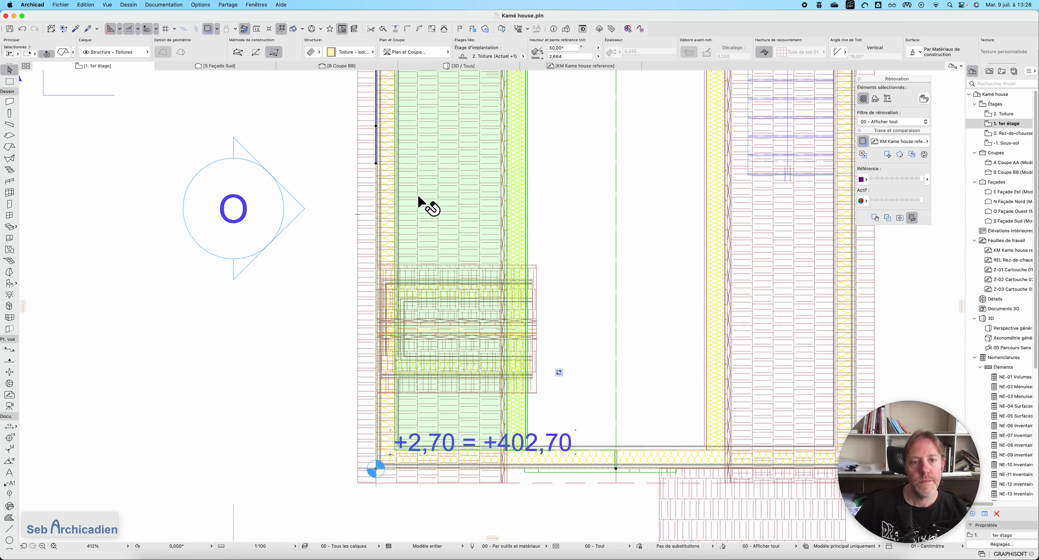
pyautogui.keyDown('shift'); pyautogui.click(711, 206); pyautogui.keyUp('shift')
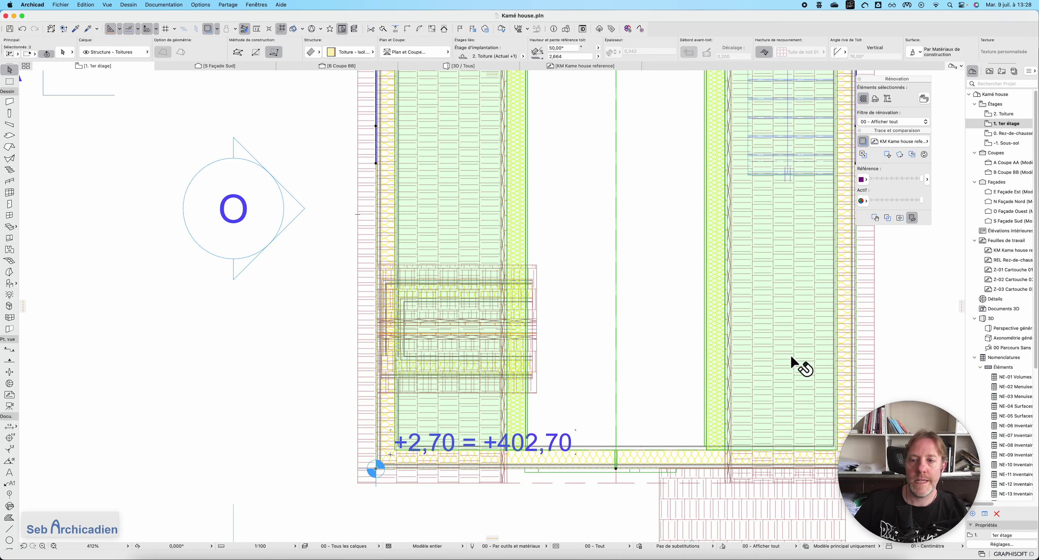
pyautogui.click(129, 52)
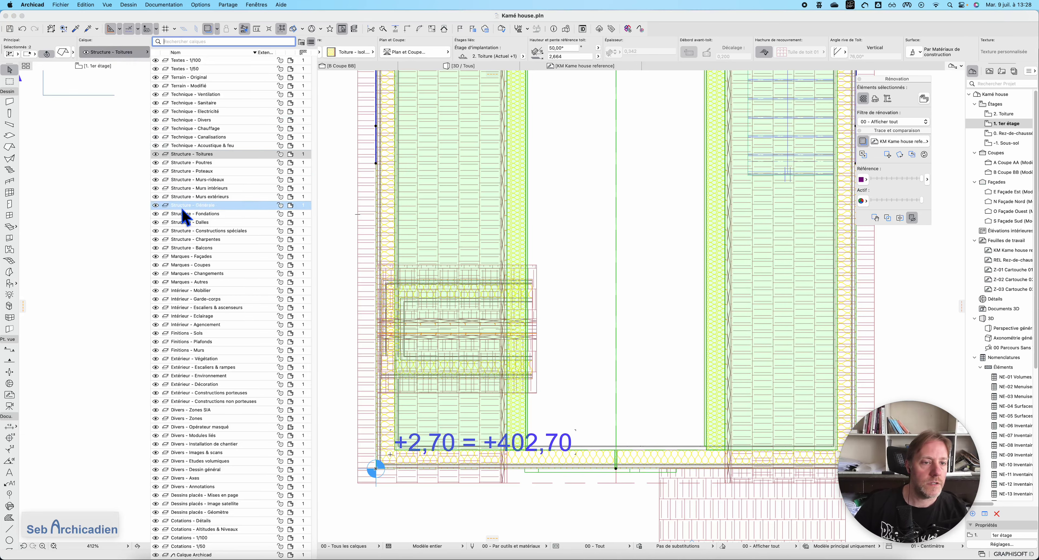
pyautogui.click(227, 163)
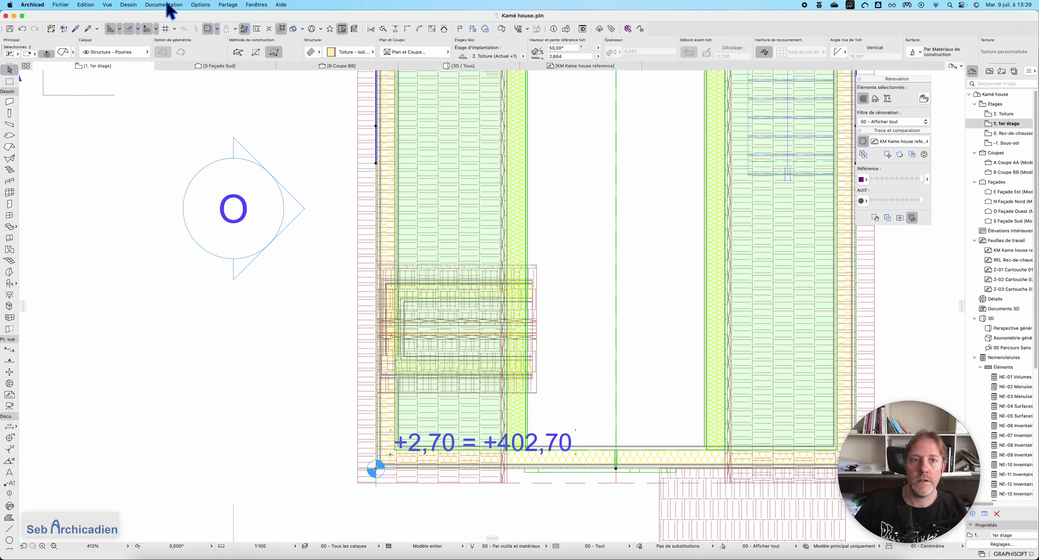
# Display the Calques rapides palette in an empty area of the plan and hide the layer of the selected insulated roofs
pyautogui.click(233, 5)
pyautogui.moveTo(256, 5)
pyautogui.moveTo(290, 132)
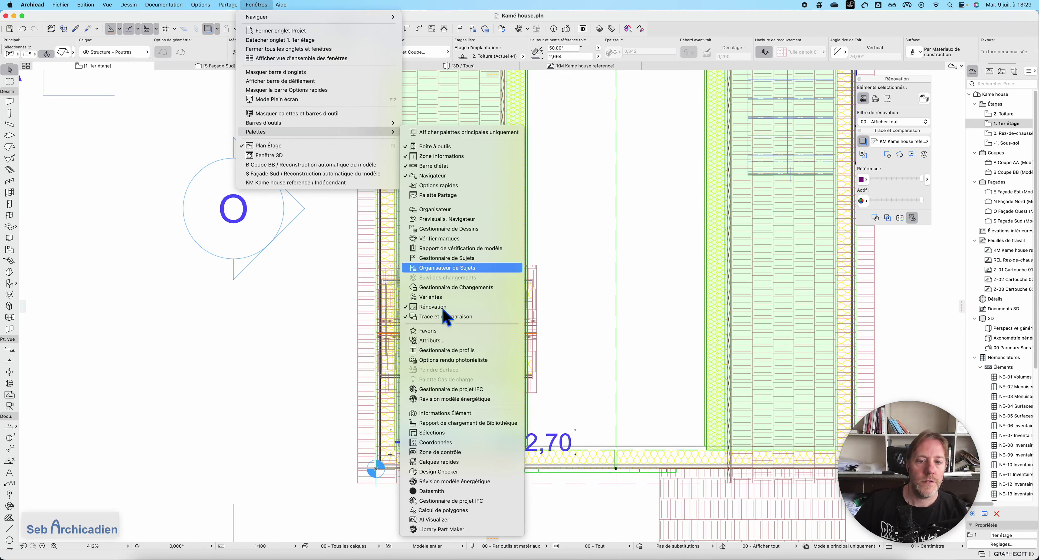
pyautogui.click(454, 463)
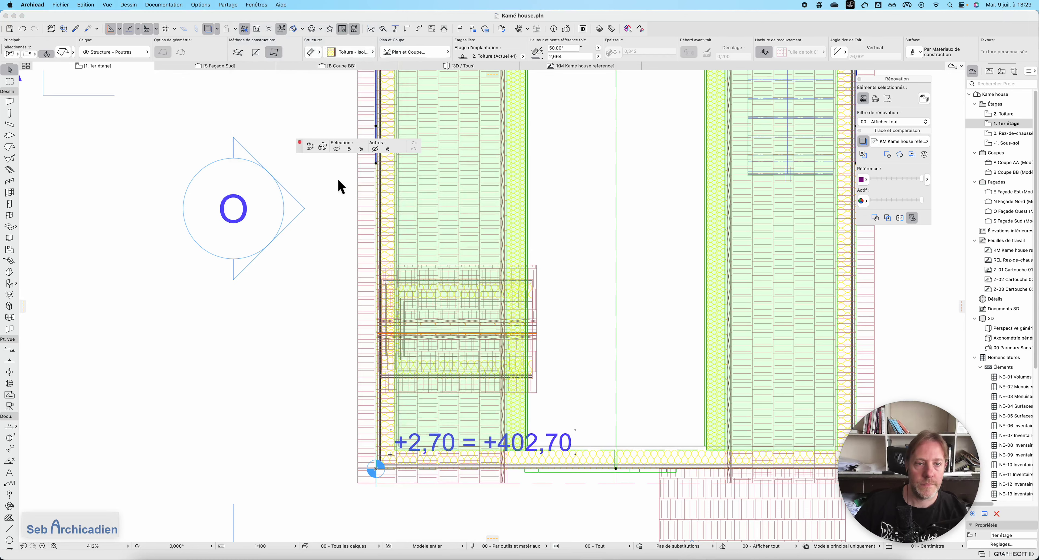
pyautogui.moveTo(301, 153); pyautogui.dragTo(106, 106)
pyautogui.click(143, 103)
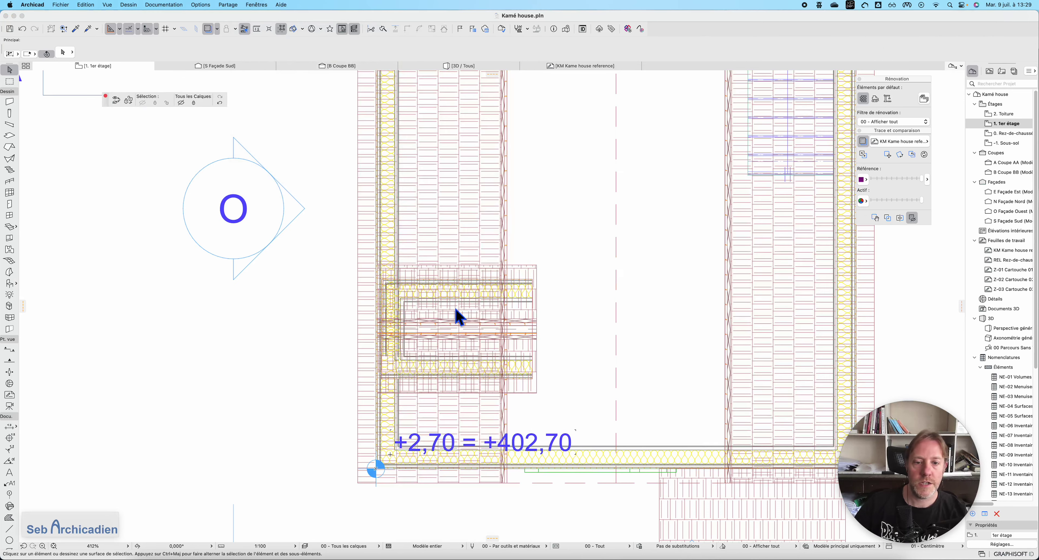
# Cut an axis-aligned rectangular opening in the west slope's roof covering, following the outer outline of the dormer walls
pyautogui.click(487, 226)
pyautogui.scroll(5, 488, 371)
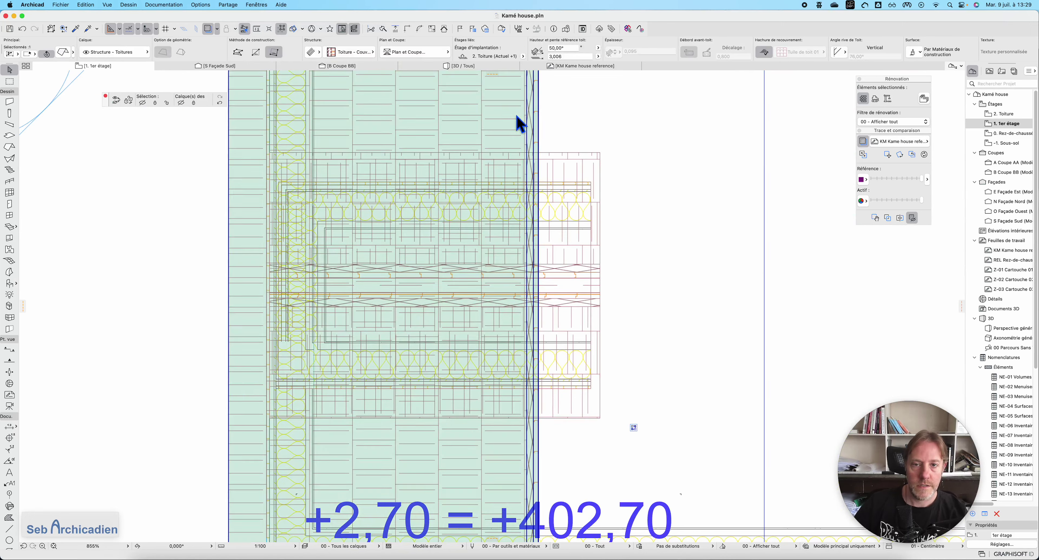
pyautogui.keyDown('alt'); pyautogui.click(452, 329); pyautogui.keyUp('alt')
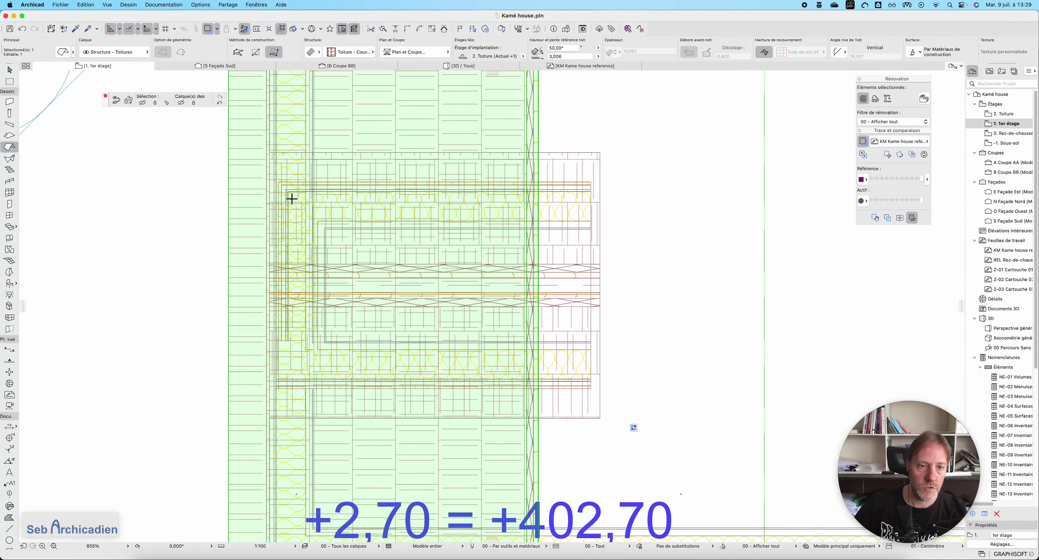
pyautogui.click(278, 182)
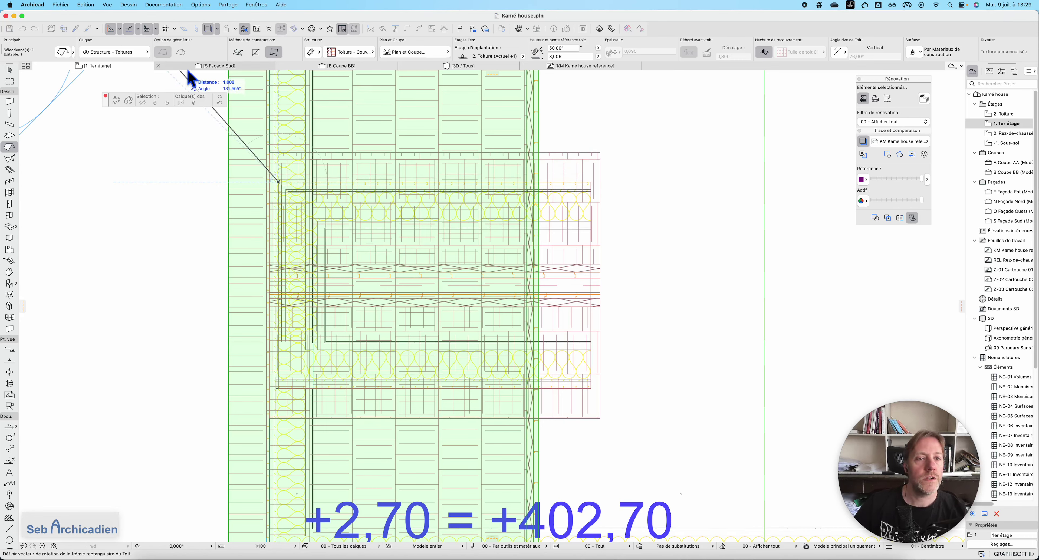
pyautogui.click(256, 52)
pyautogui.click(400, 292)
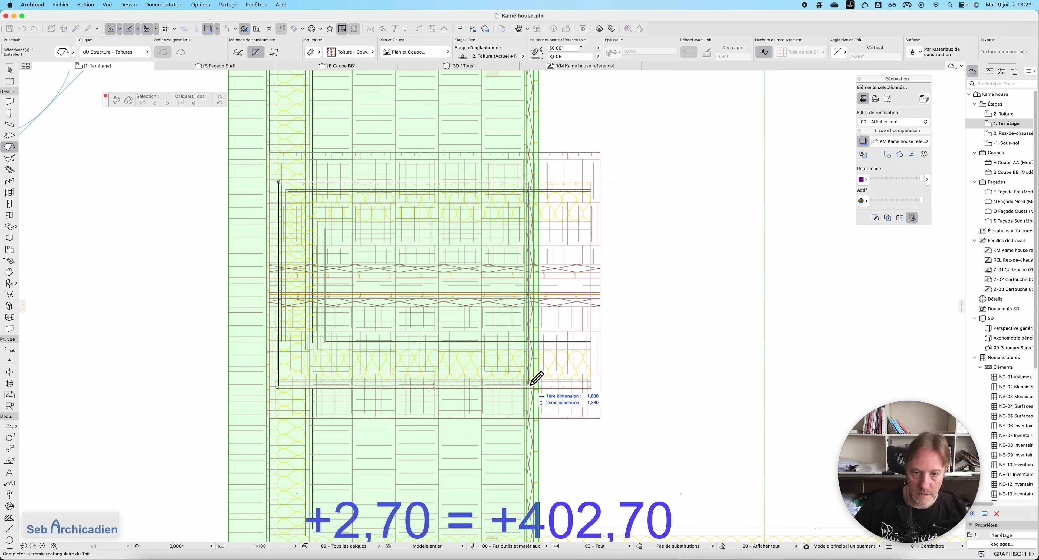
pyautogui.click(591, 388)
pyautogui.scroll(-5, 504, 262)
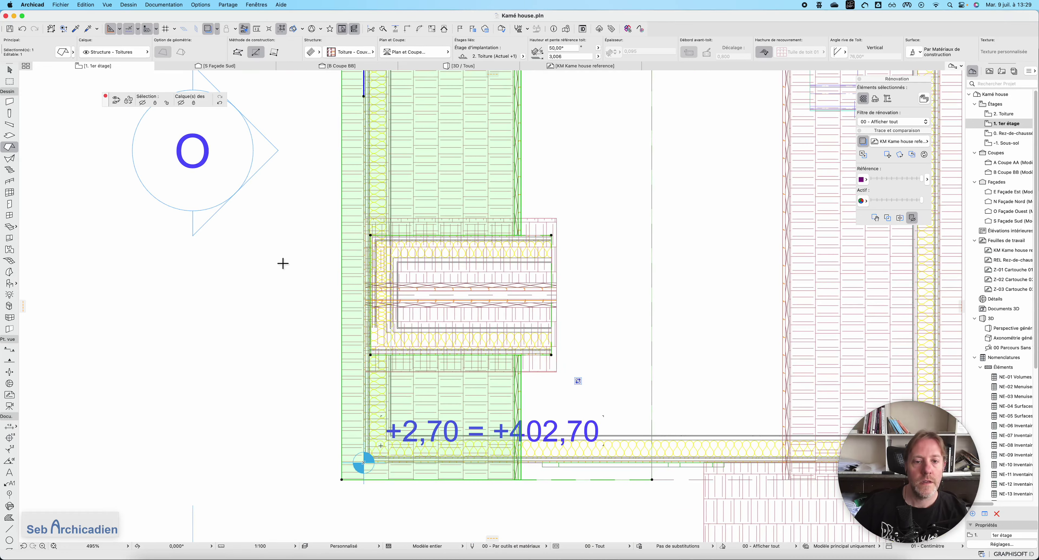
pyautogui.press('Escape')
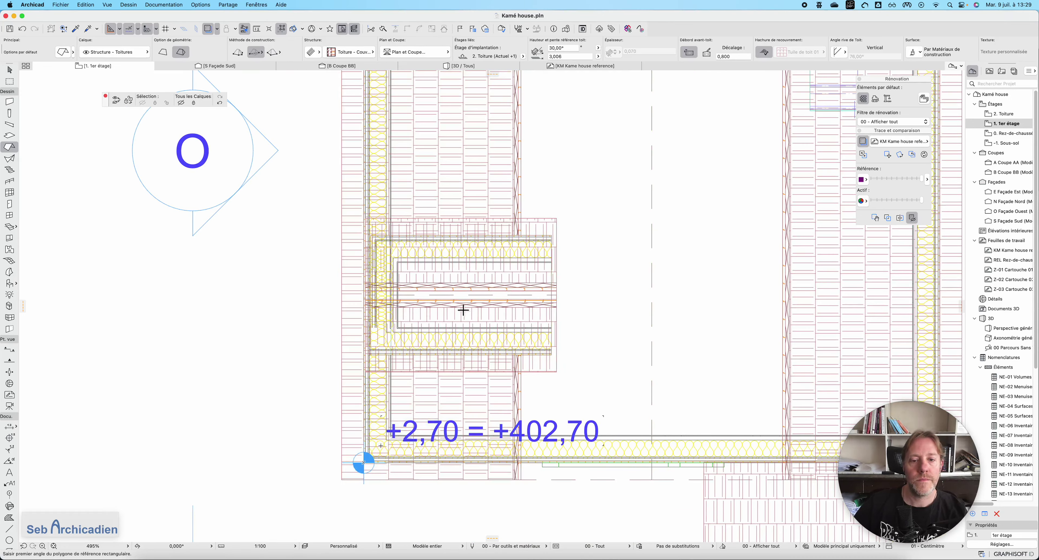
pyautogui.press('Escape')
# Open the saved 1er étage view from the PRO Étages folder and frame the house plan
pyautogui.click(524, 303)
pyautogui.scroll(-4, 340, 377)
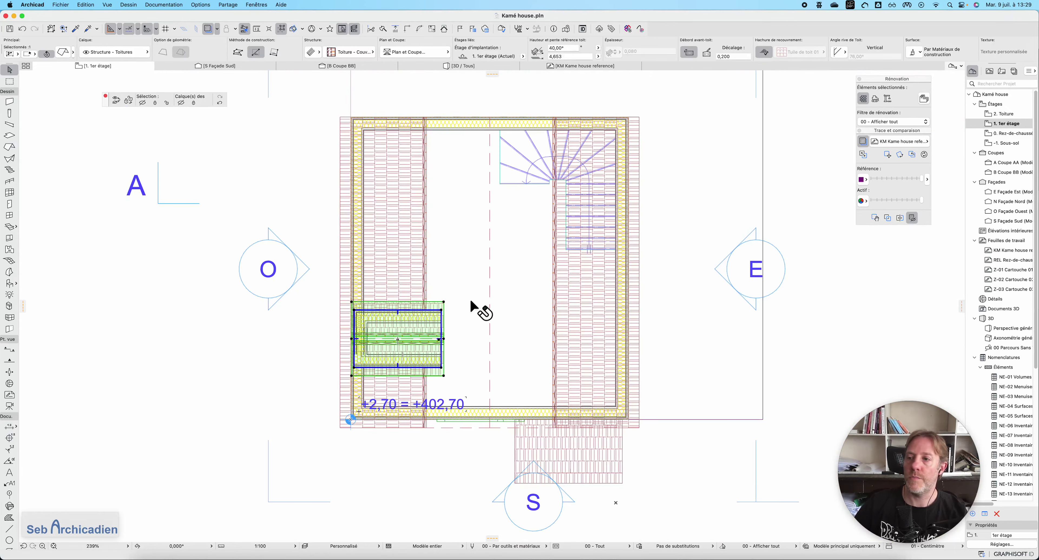
pyautogui.click(990, 71)
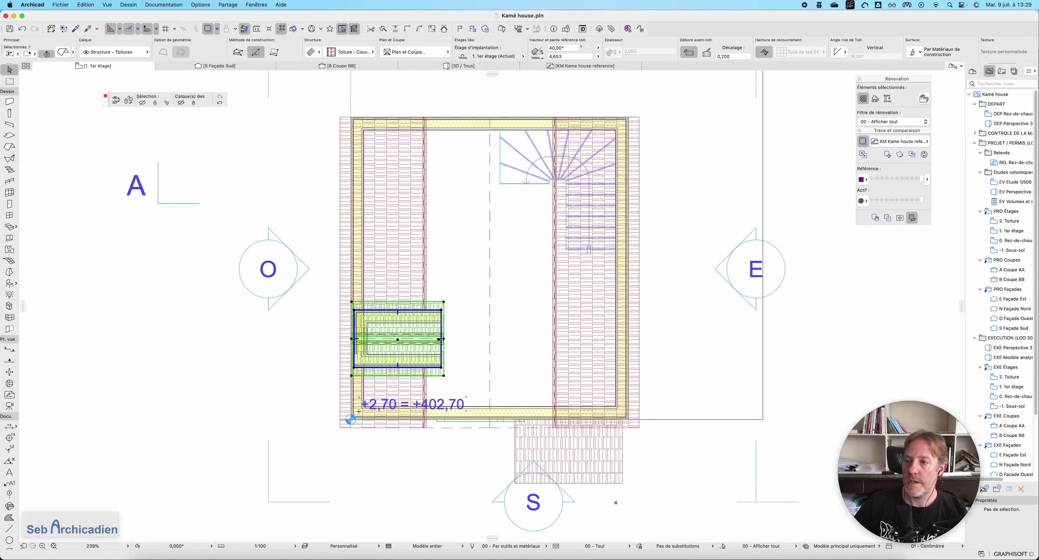
pyautogui.doubleClick(1009, 231)
pyautogui.hscroll(-5, 449, 290)
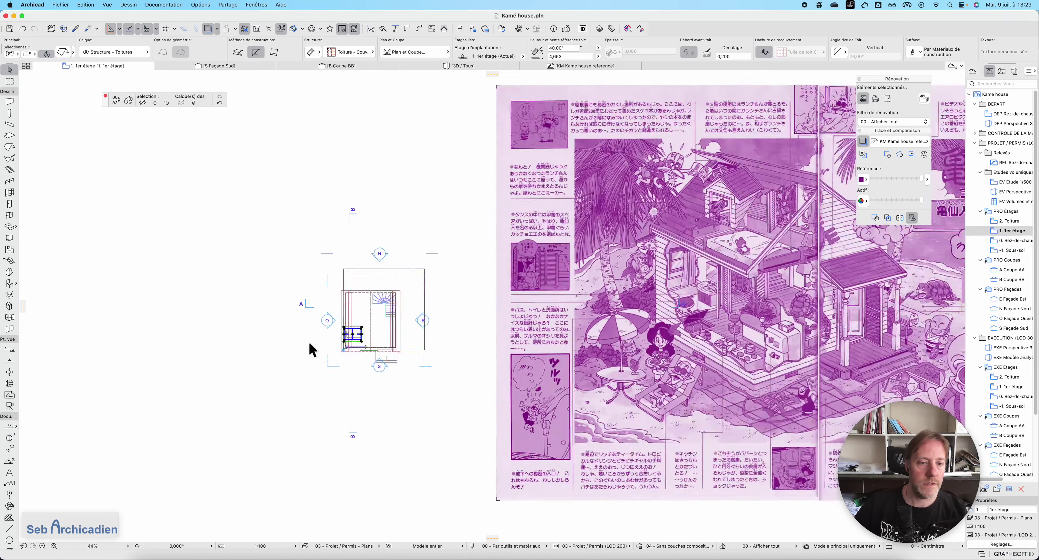
pyautogui.scroll(10, 309, 341)
pyautogui.click(372, 500)
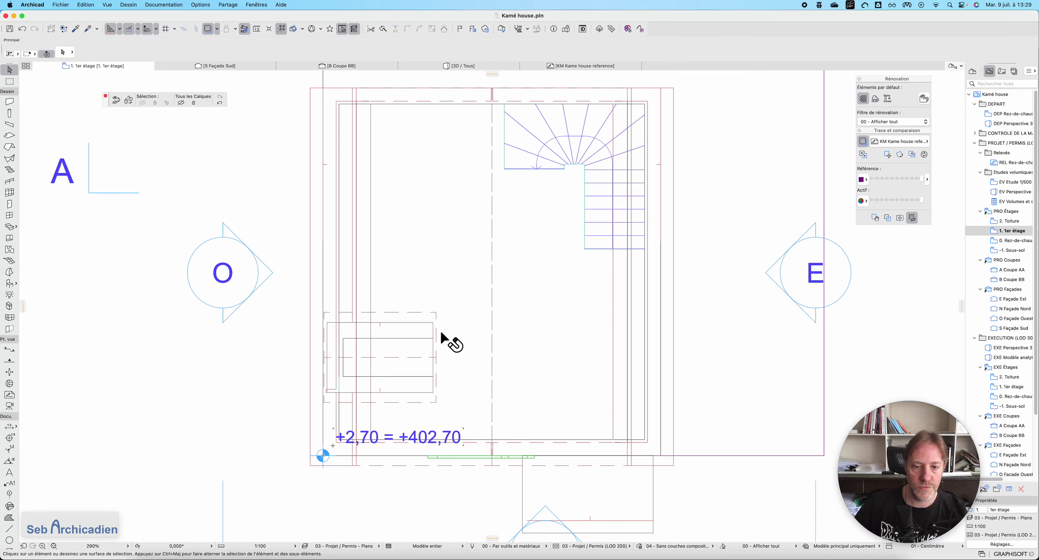
# Check the dormer's north wall and gabled roof in the plan, and open Coupe BB
pyautogui.click(418, 336)
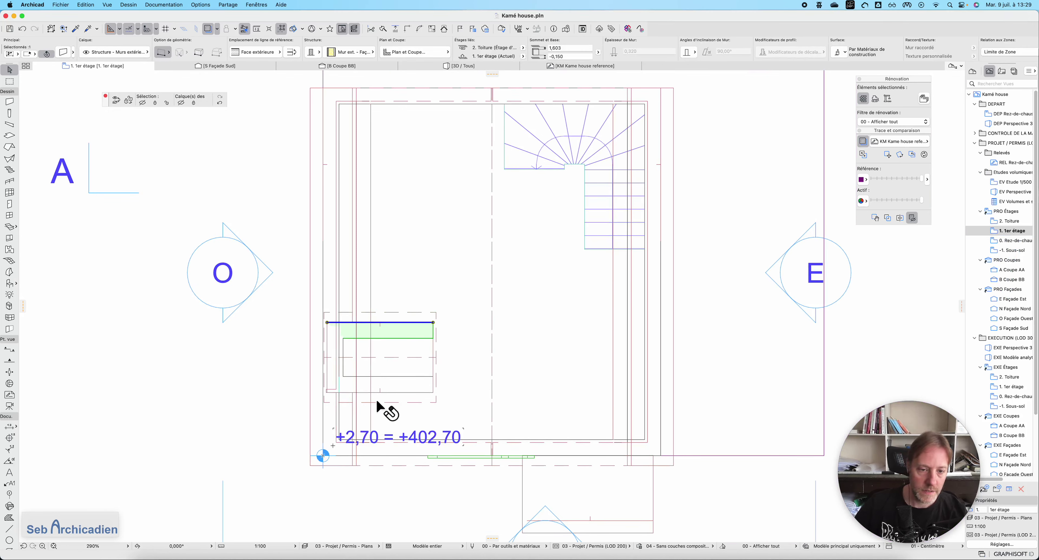
pyautogui.click(386, 403)
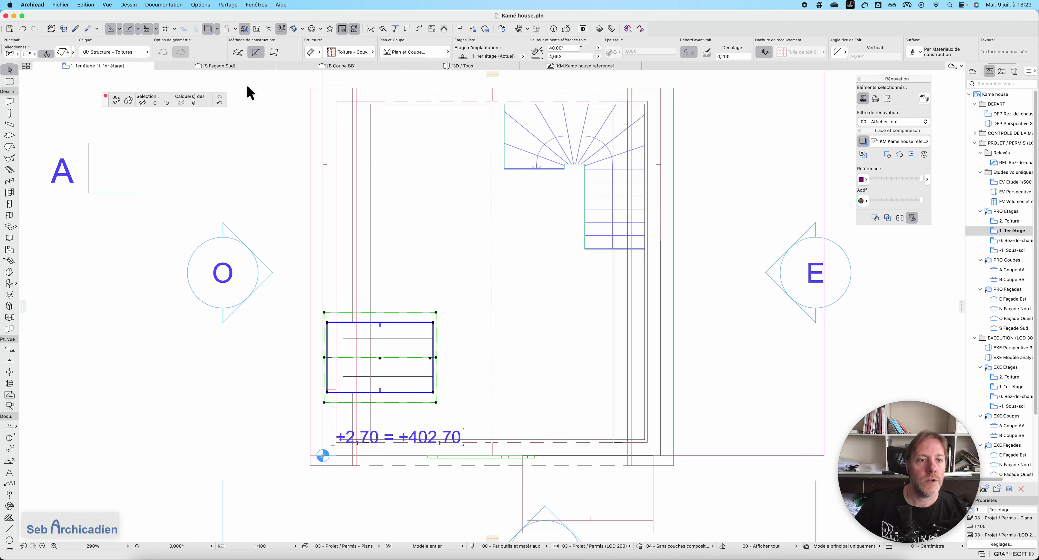
pyautogui.click(360, 65)
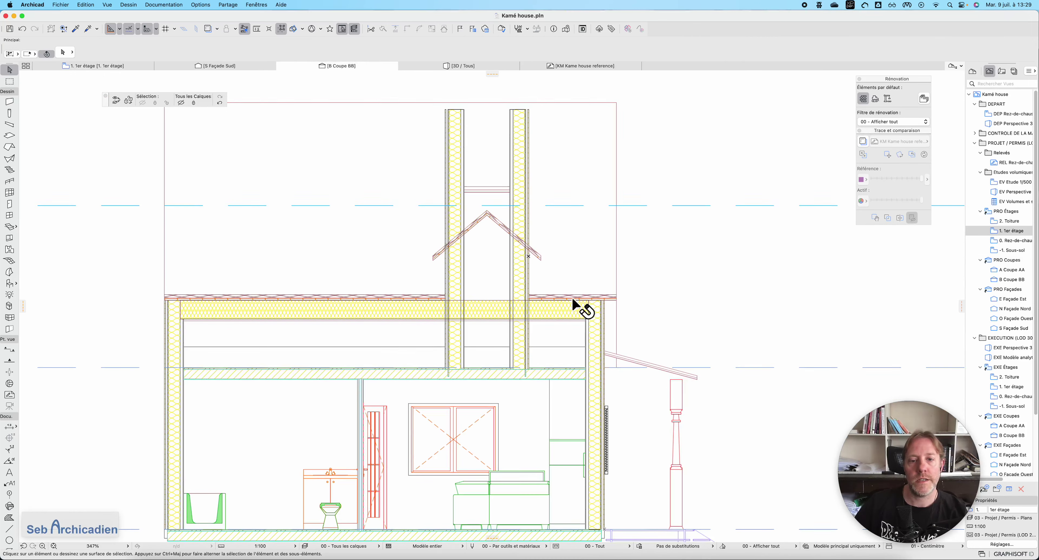
pyautogui.scroll(5, 462, 234)
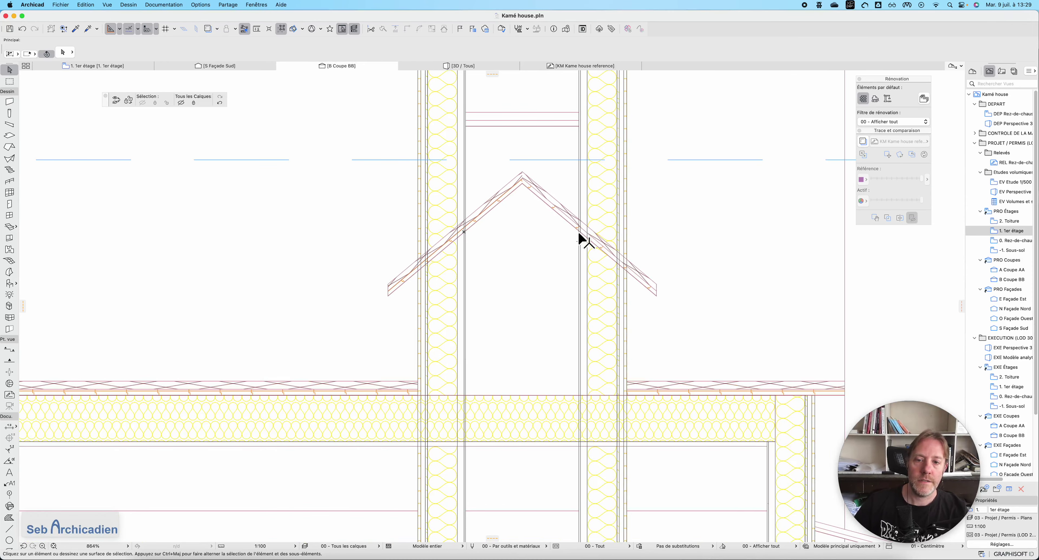
pyautogui.click(257, 28)
pyautogui.click(464, 232)
pyautogui.press('Escape')
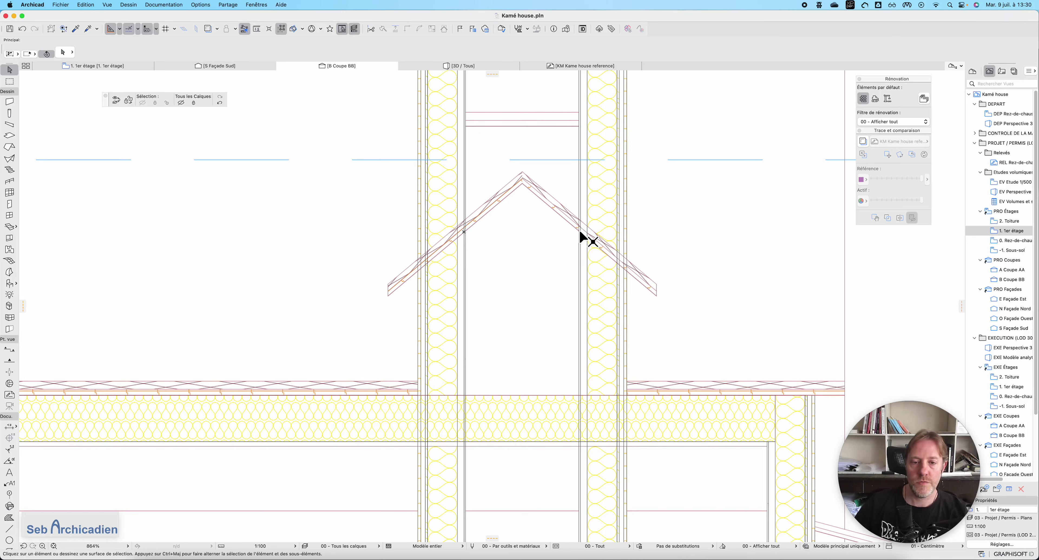
pyautogui.scroll(-3, 405, 285)
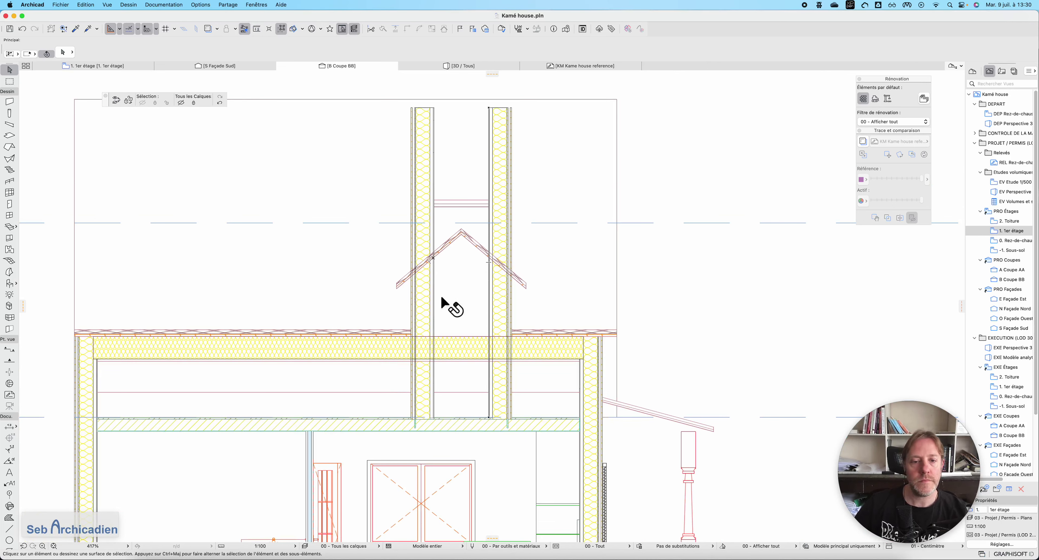
# Select a dormer side wall in Coupe BB and turn off Suspendre Groupes to make grouped elements select together
pyautogui.click(422, 298)
pyautogui.click(494, 341)
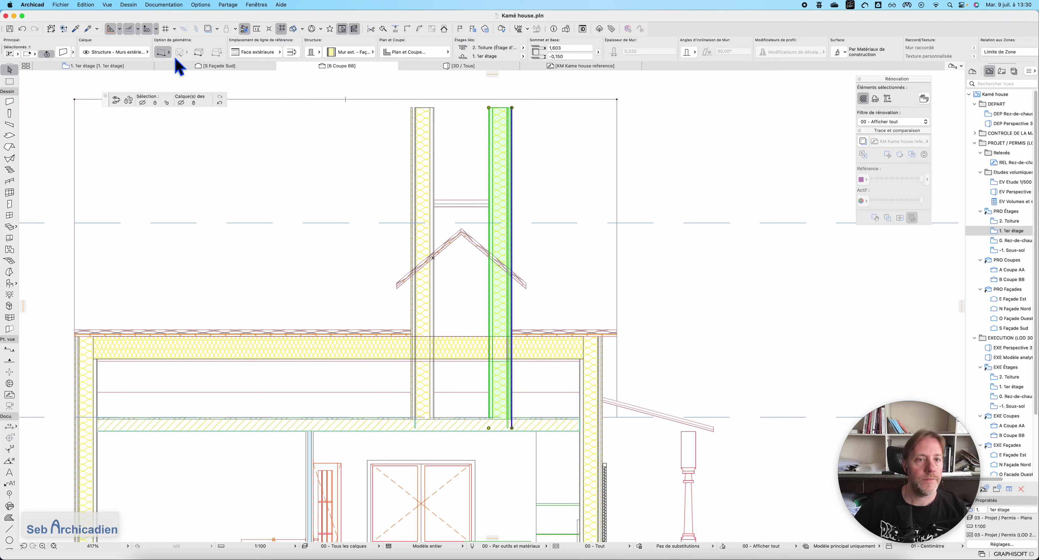
pyautogui.click(91, 5)
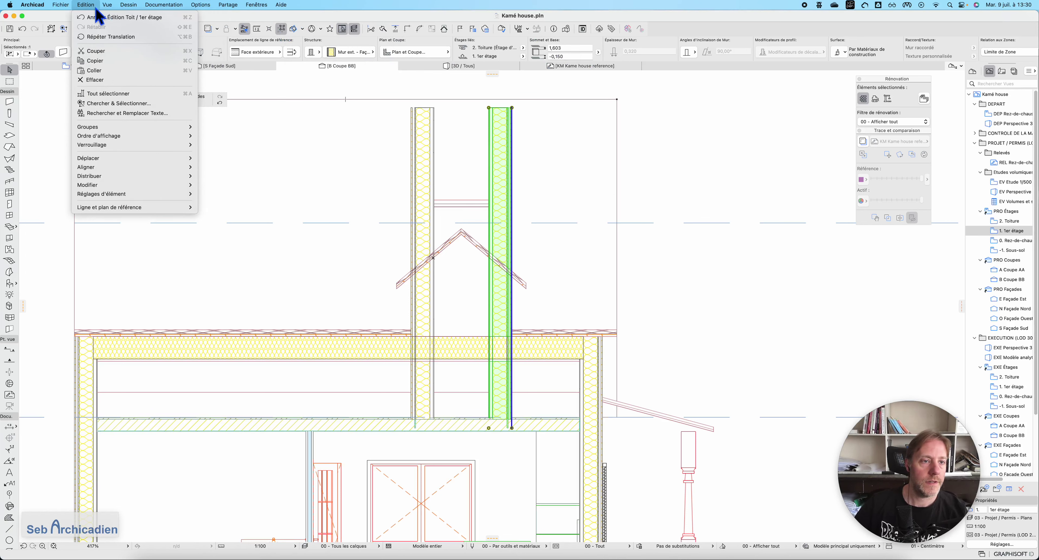
pyautogui.moveTo(129, 127)
pyautogui.click(260, 152)
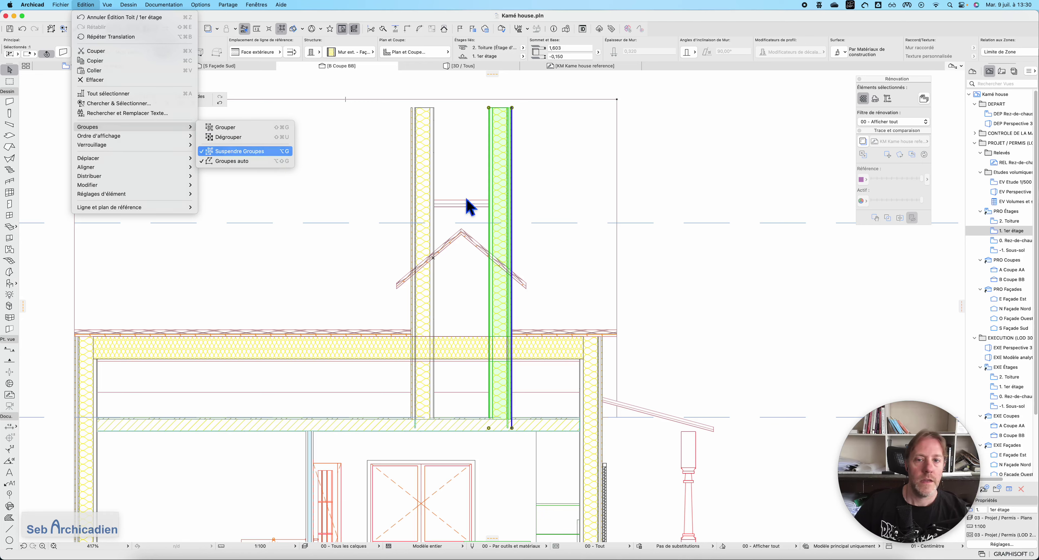
# Add the gabled roof to the selected dormer side walls and show only that selection in 3D
pyautogui.click(529, 282)
pyautogui.press('F5')
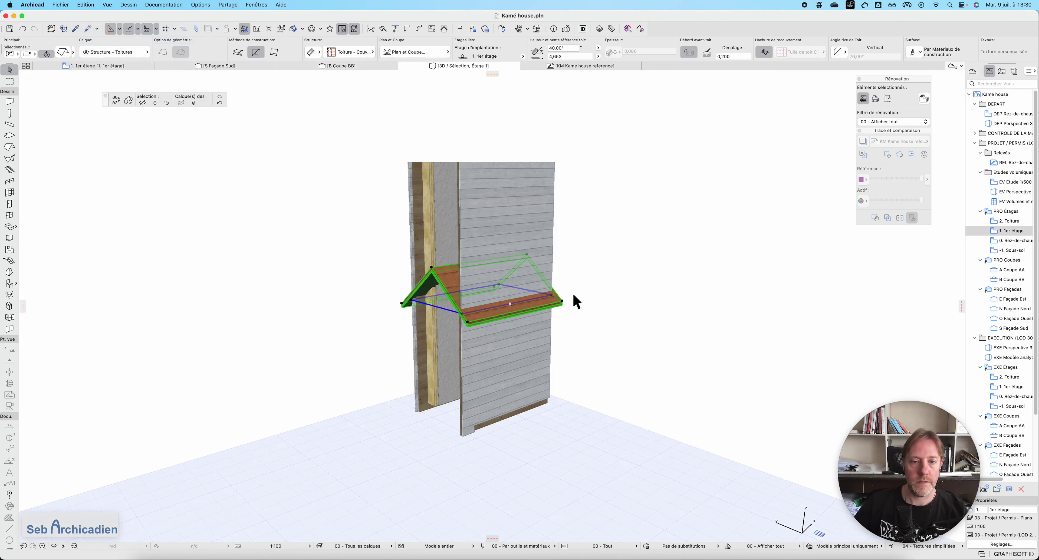
pyautogui.click(591, 161)
pyautogui.scroll(-3, 478, 427)
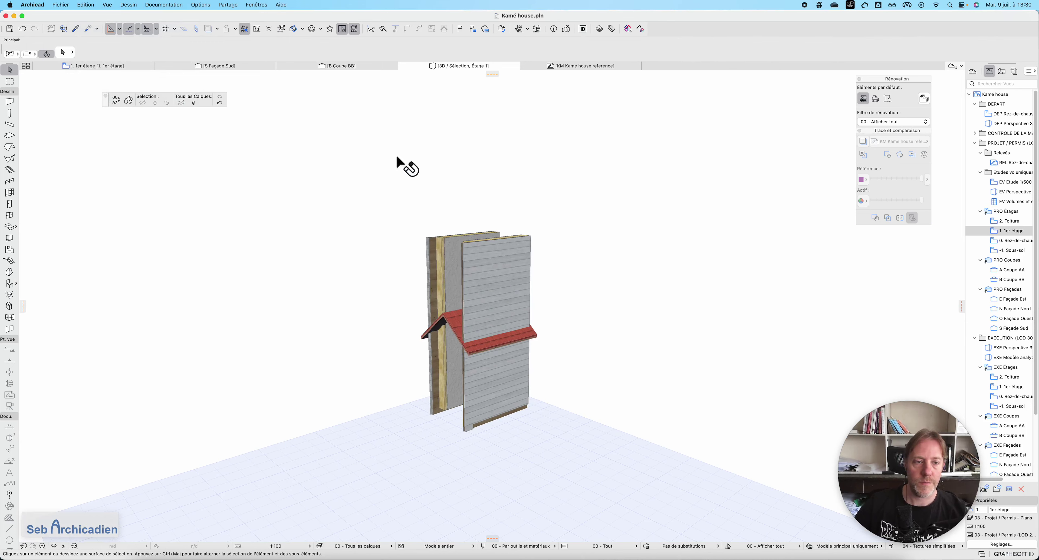
# Select the three grouped dormer walls and the gabled roof in the 1er étage plan and show only them in 3D
pyautogui.click(105, 67)
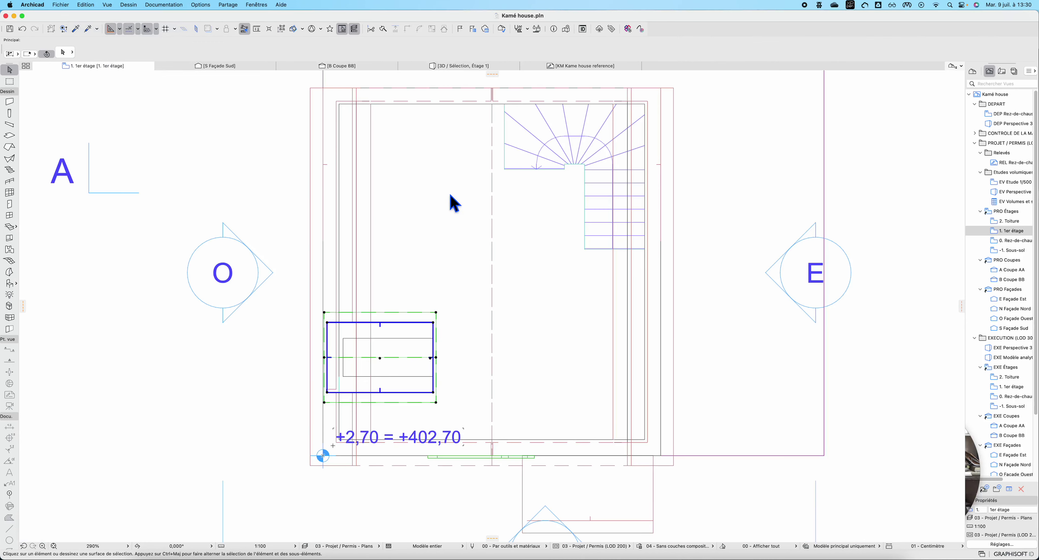
pyautogui.click(344, 358)
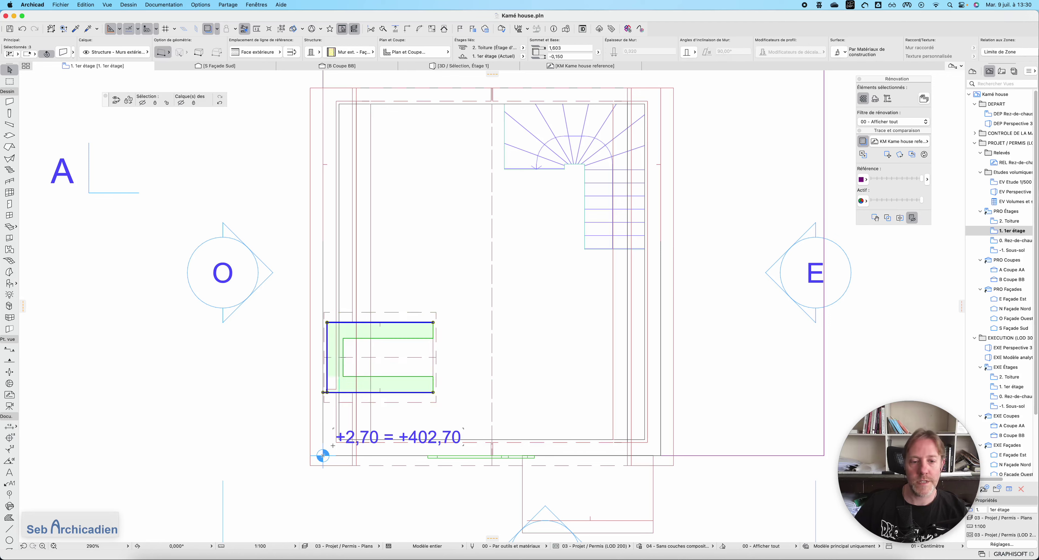
pyautogui.keyDown('shift'); pyautogui.click(415, 312); pyautogui.keyUp('shift')
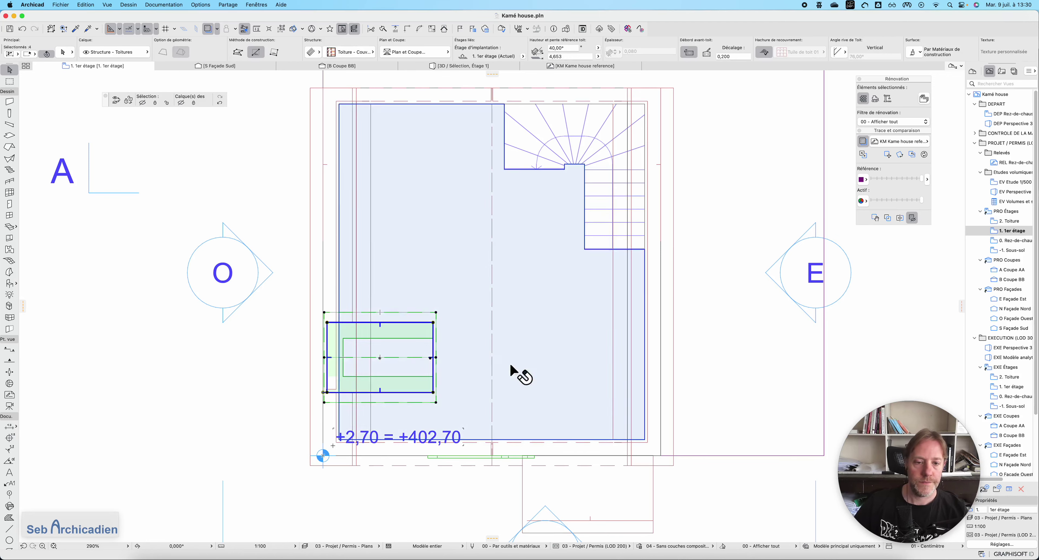
pyautogui.press('F5')
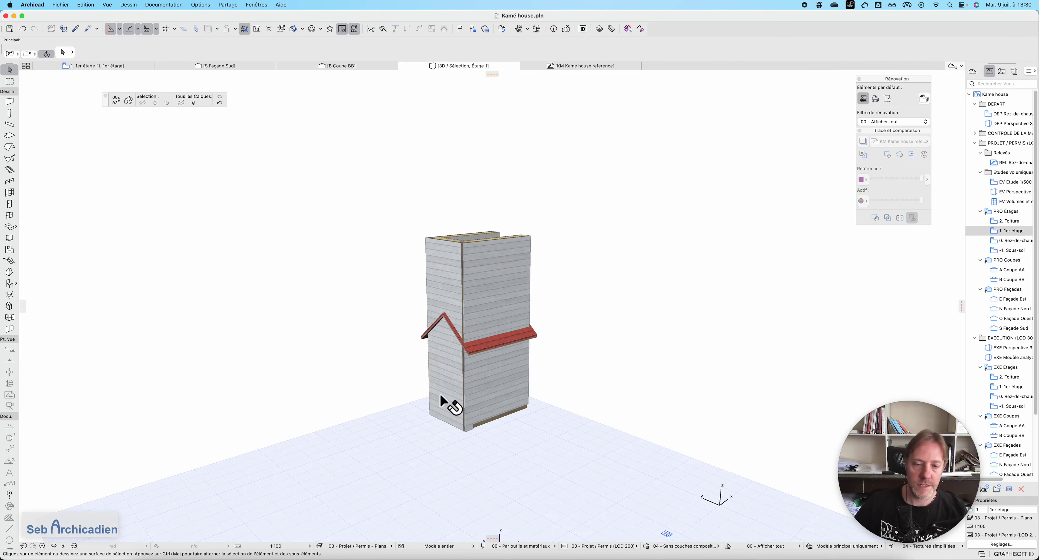
# Turn Suspendre Groupes back on for the dormer walls displayed in 3D
pyautogui.scroll(3, 451, 339)
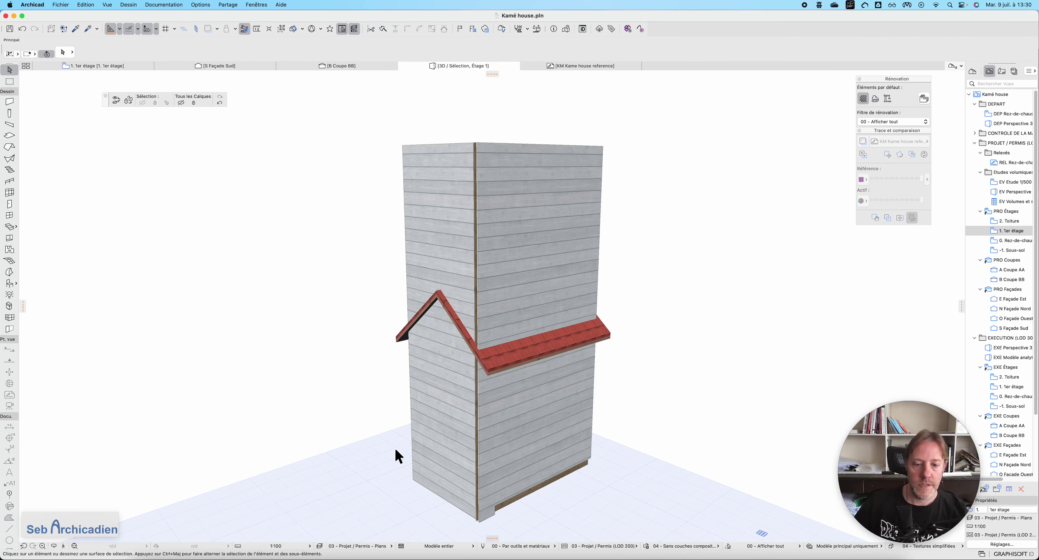
pyautogui.click(53, 546)
pyautogui.moveTo(411, 439); pyautogui.dragTo(435, 339)
pyautogui.press('Escape')
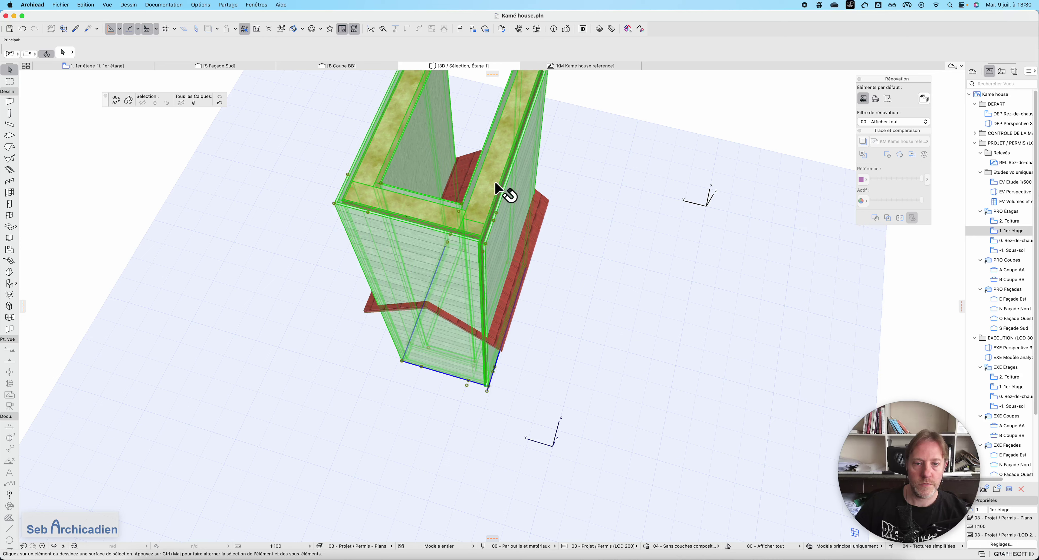
pyautogui.click(94, 6)
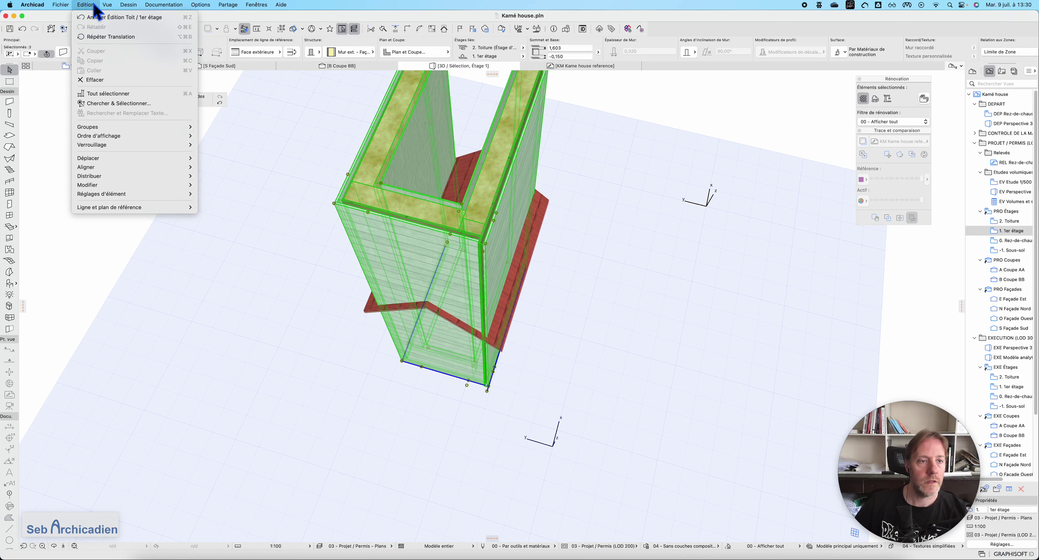
pyautogui.click(239, 122)
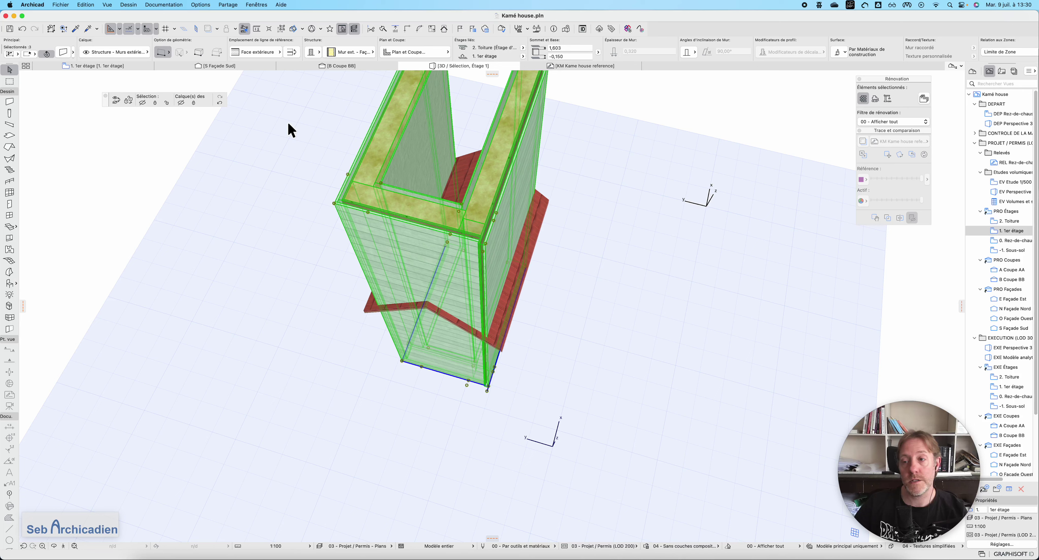
pyautogui.click(110, 5)
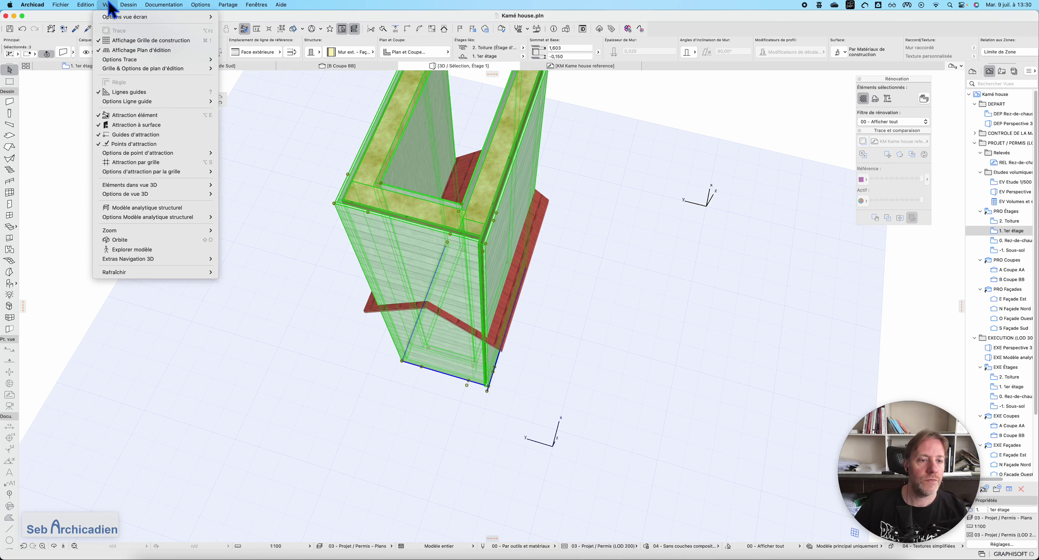
pyautogui.click(286, 236)
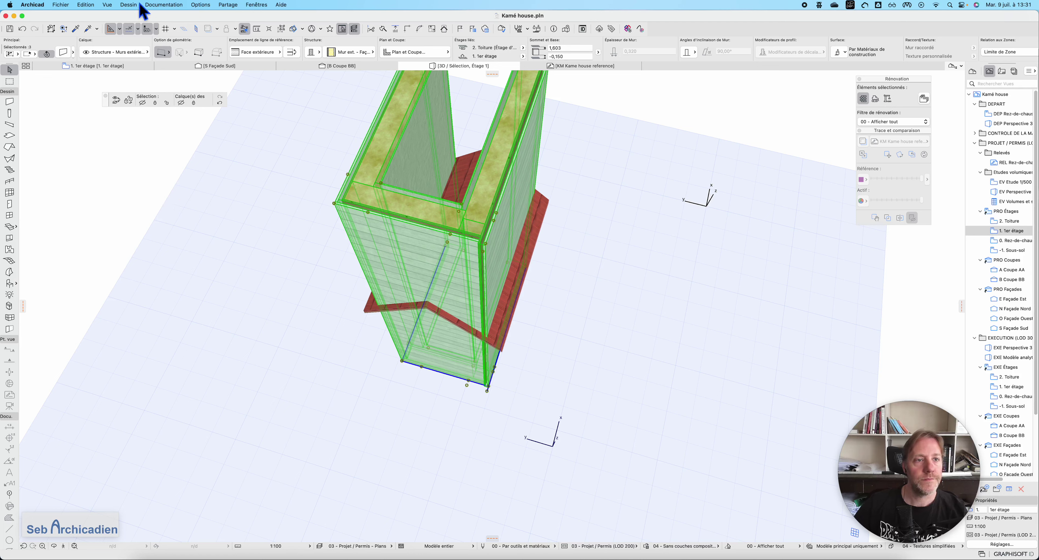
pyautogui.click(107, 6)
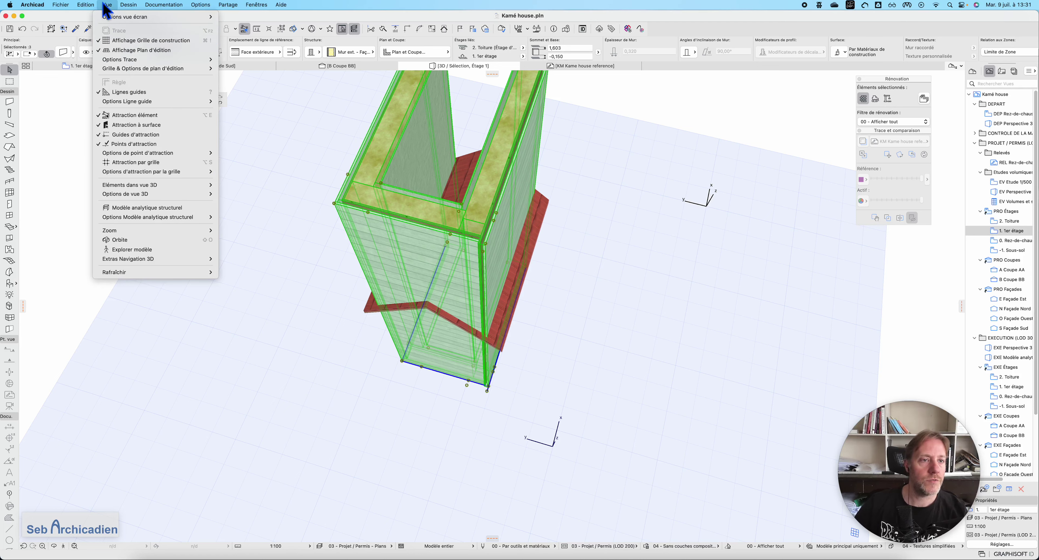
pyautogui.moveTo(83, 5)
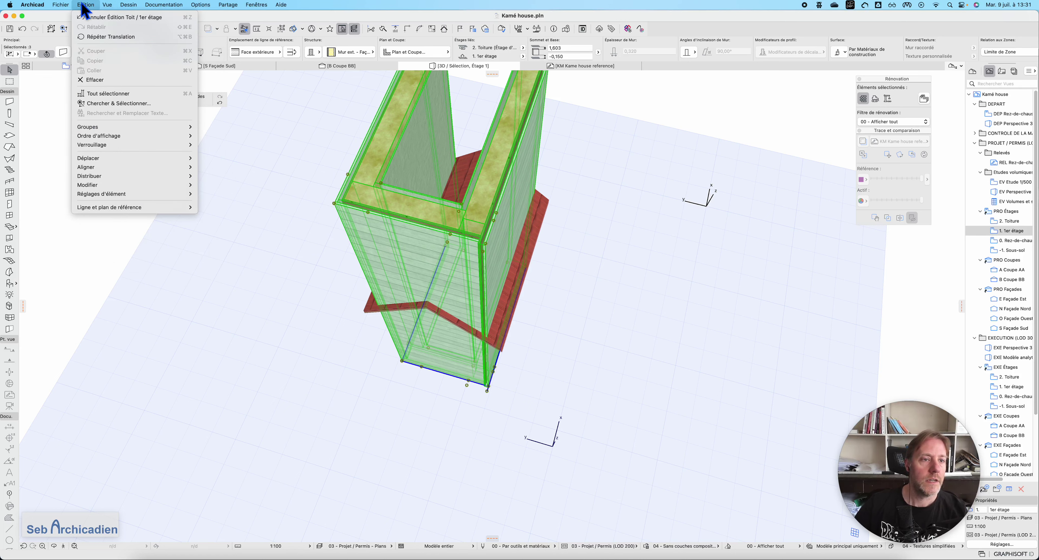
pyautogui.moveTo(134, 126)
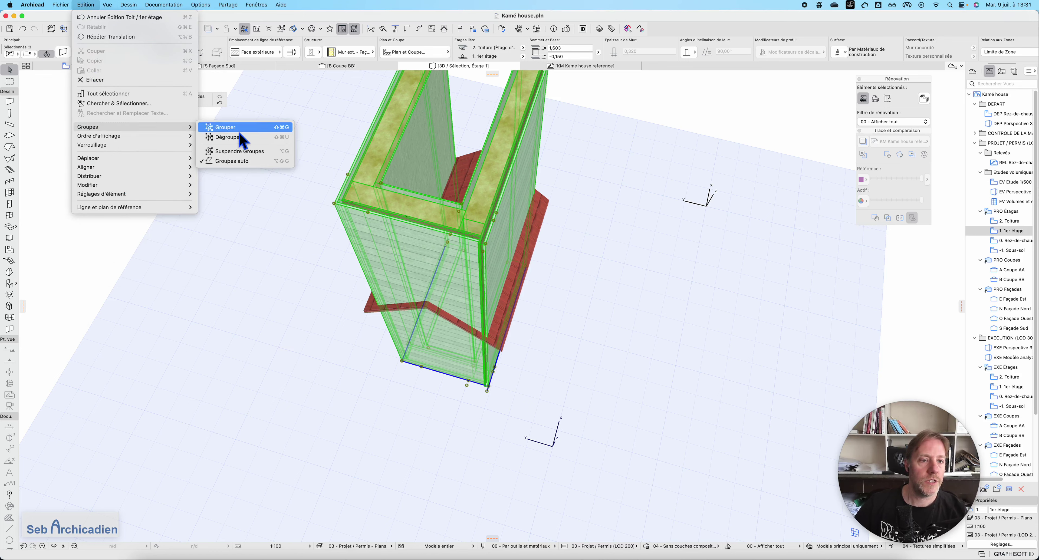
pyautogui.click(244, 152)
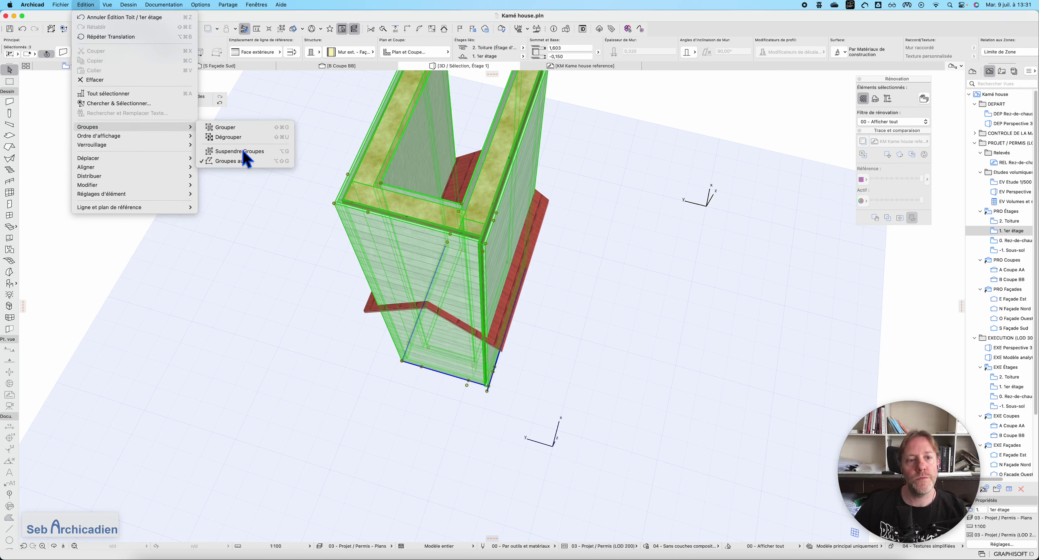
# Check that two adjoining dormer walls can be selected individually, and clear the selection
pyautogui.click(615, 197)
pyautogui.click(482, 193)
pyautogui.keyDown('shift'); pyautogui.click(438, 247); pyautogui.keyUp('shift')
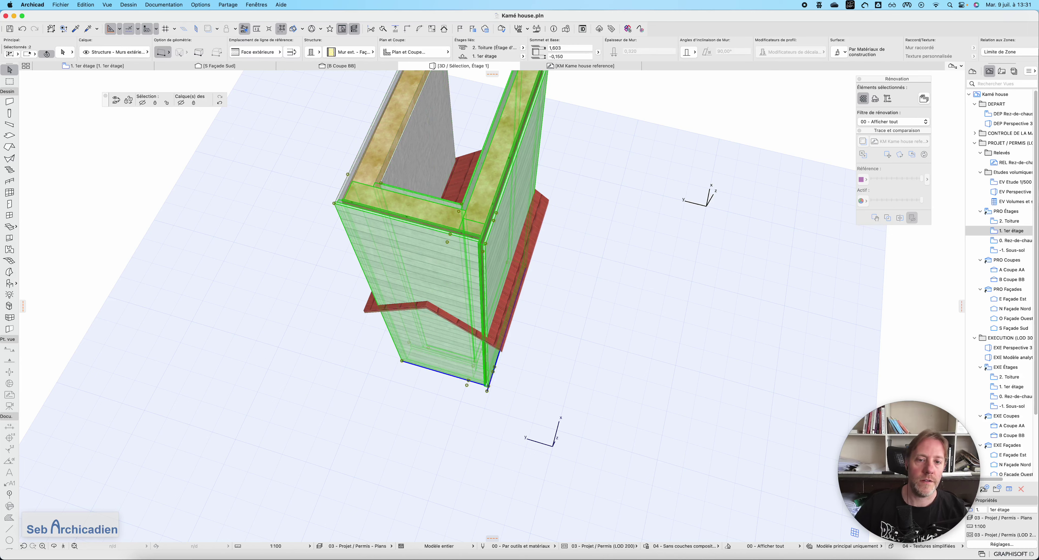
pyautogui.click(556, 313)
pyautogui.scroll(-3, 500, 375)
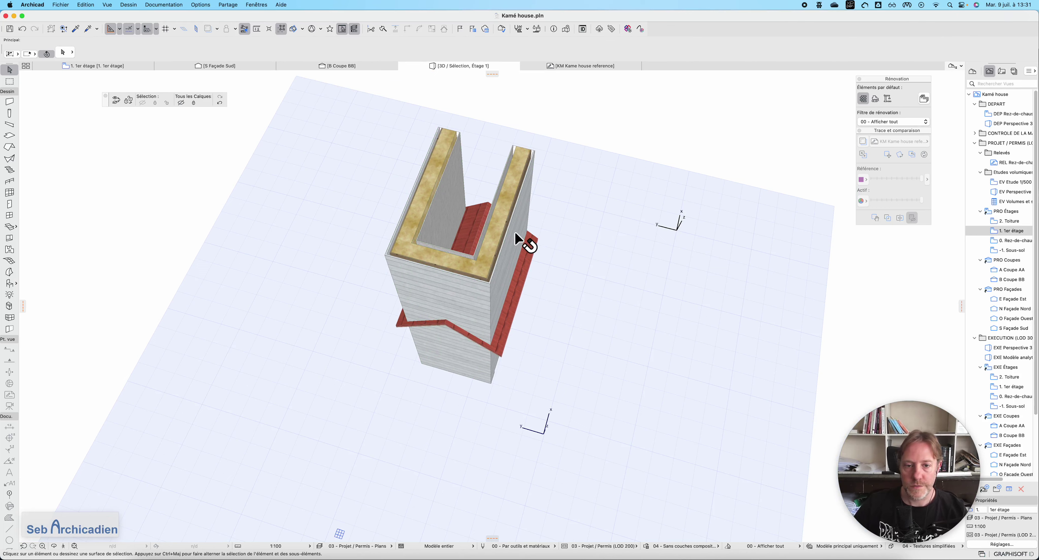
# Select the three dormer walls and the gabled roof individually, inspect them from the front, and clear the selection
pyautogui.click(518, 240)
pyautogui.keyDown('shift'); pyautogui.click(476, 266); pyautogui.keyUp('shift')
pyautogui.keyDown('shift'); pyautogui.click(420, 232); pyautogui.keyUp('shift')
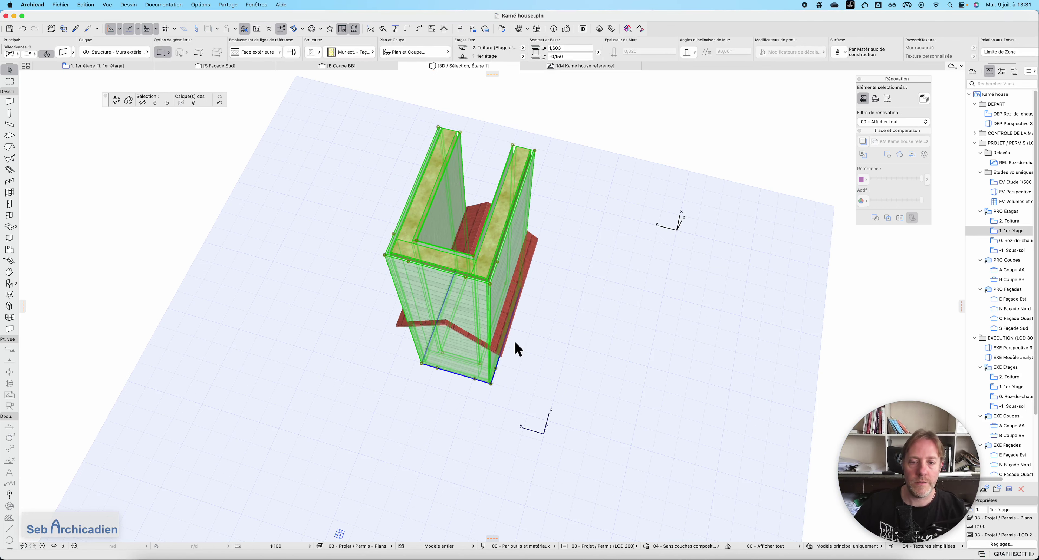
pyautogui.keyDown('shift'); pyautogui.click(532, 155); pyautogui.keyUp('shift')
pyautogui.keyDown('shift'); pyautogui.moveTo(531, 156); pyautogui.dragTo(528, 278, button='middle'); pyautogui.keyUp('shift')
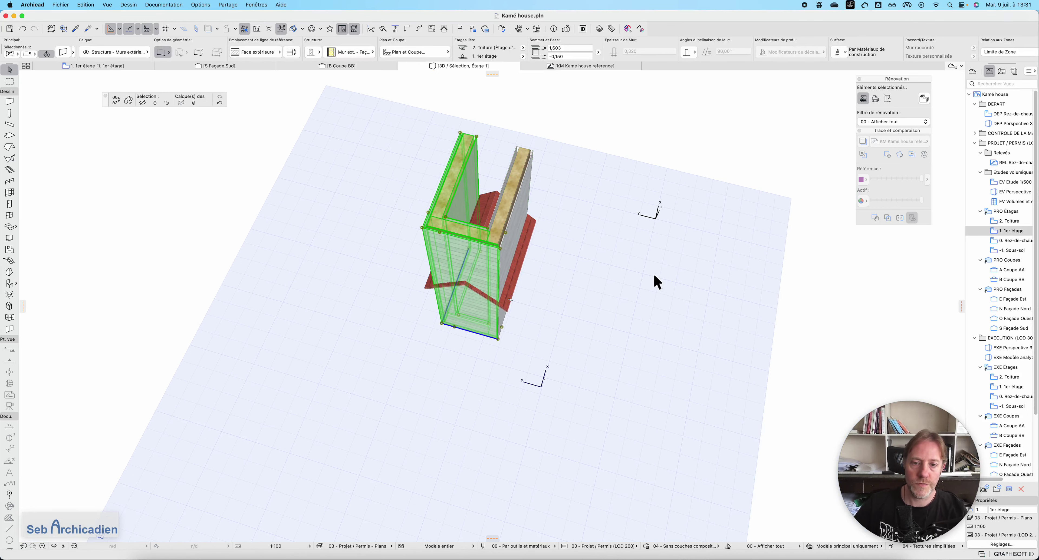
pyautogui.keyDown('shift'); pyautogui.click(506, 215); pyautogui.keyUp('shift')
pyautogui.keyDown('shift'); pyautogui.click(535, 226); pyautogui.keyUp('shift')
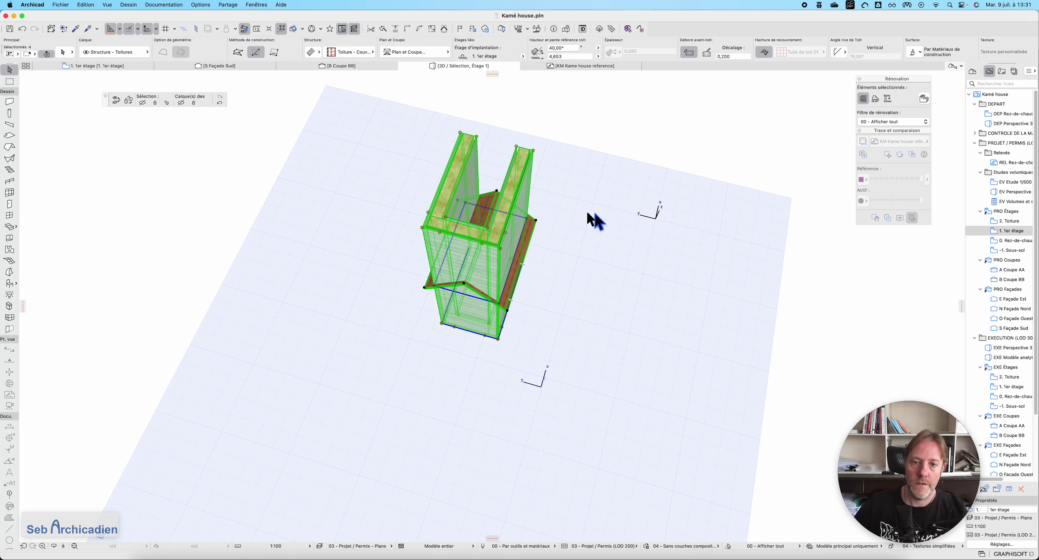
pyautogui.rightClick(607, 210)
pyautogui.click(549, 213)
pyautogui.scroll(3, 510, 231)
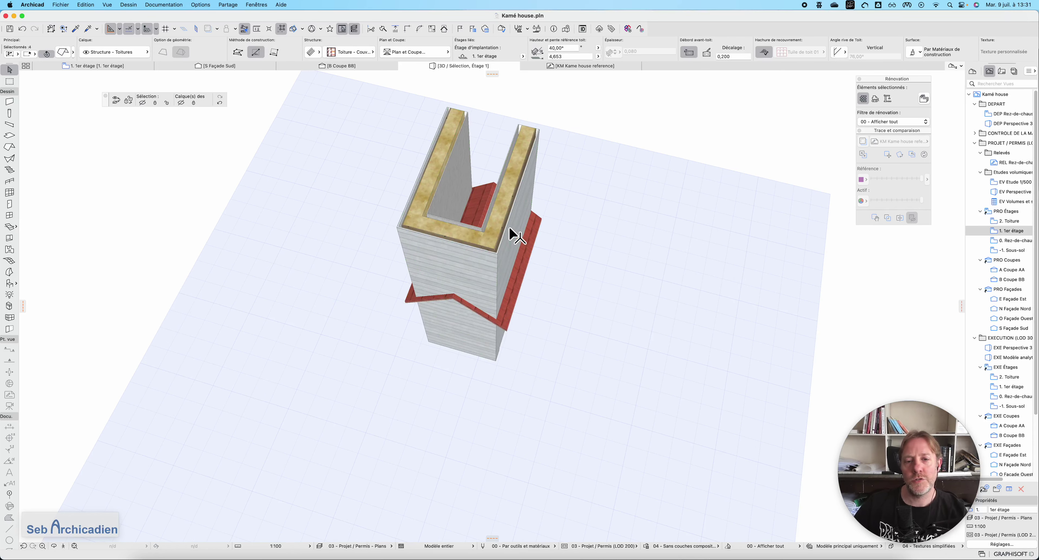
pyautogui.click(54, 546)
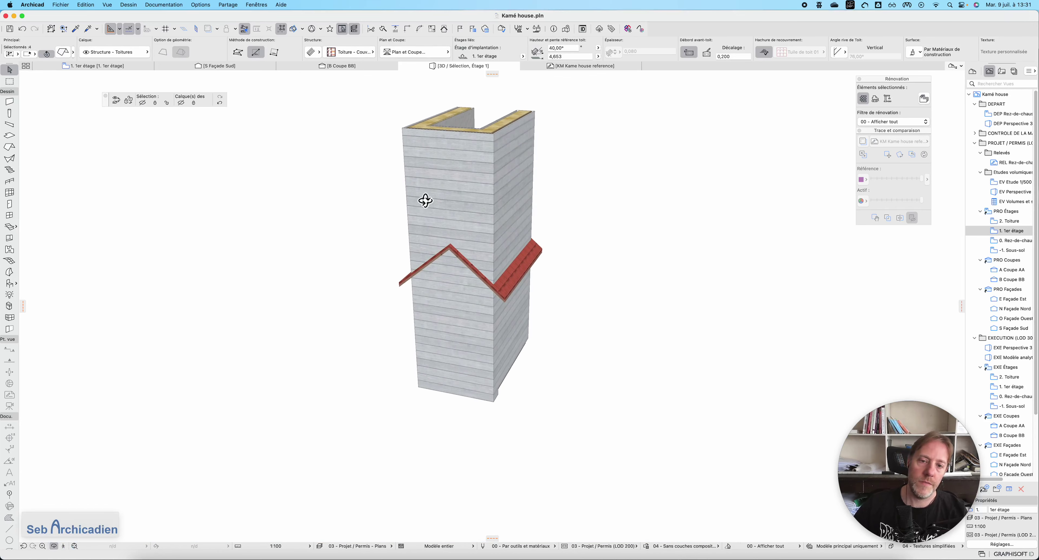
pyautogui.scroll(2, 435, 172)
pyautogui.click(432, 260)
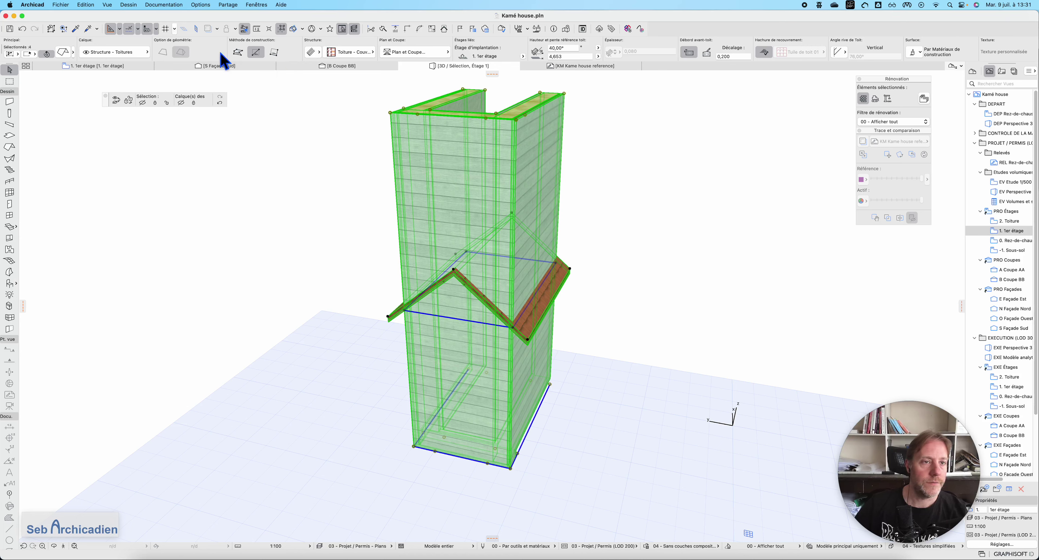
pyautogui.click(266, 239)
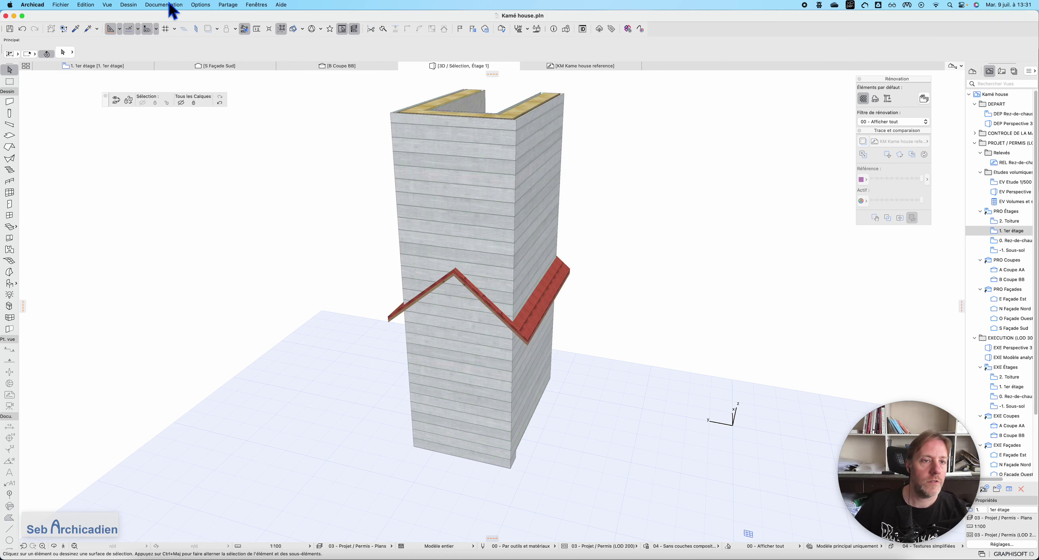
# Open the solid element operations and set the gabled dormer roof as the operator
pyautogui.click(115, 5)
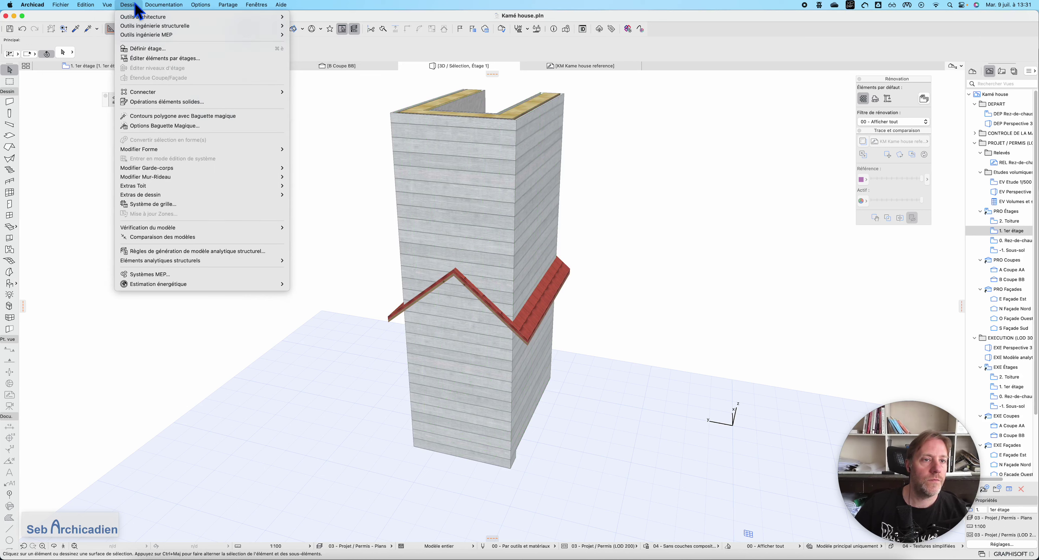
pyautogui.click(182, 101)
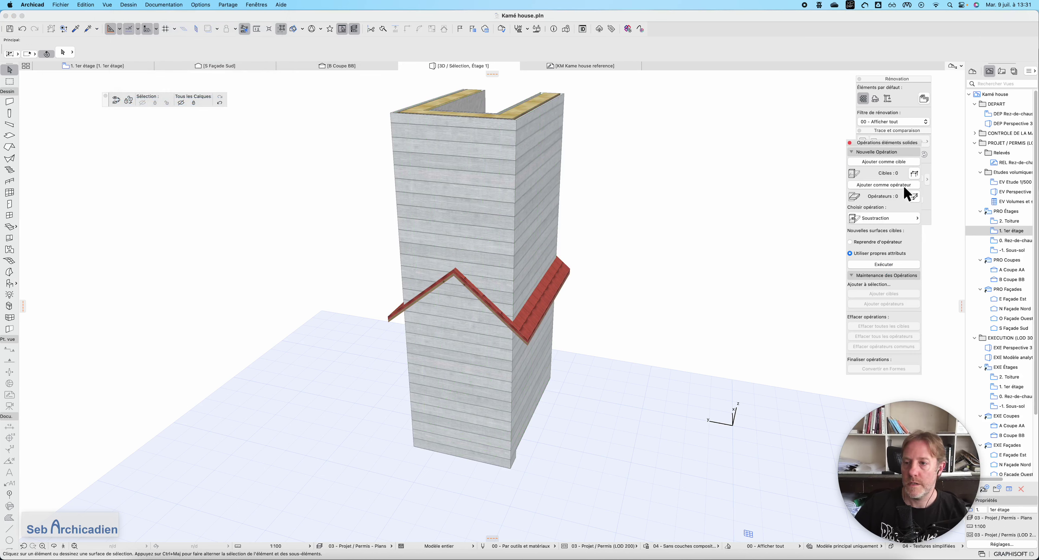
pyautogui.click(558, 301)
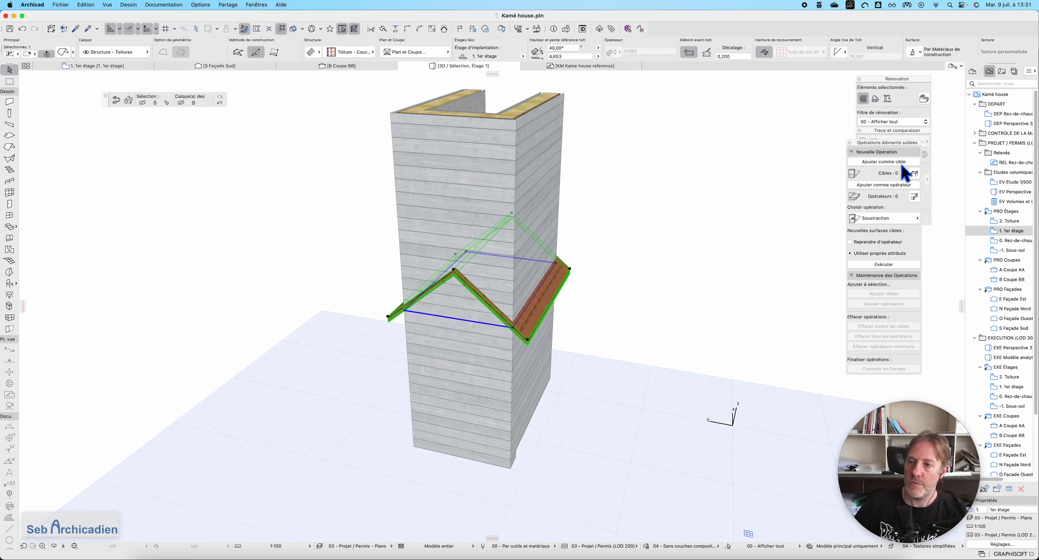
pyautogui.click(904, 183)
# Set the three dormer walls as targets and execute a Soustraction avec extrusion vers le haut with the roof
pyautogui.click(460, 151)
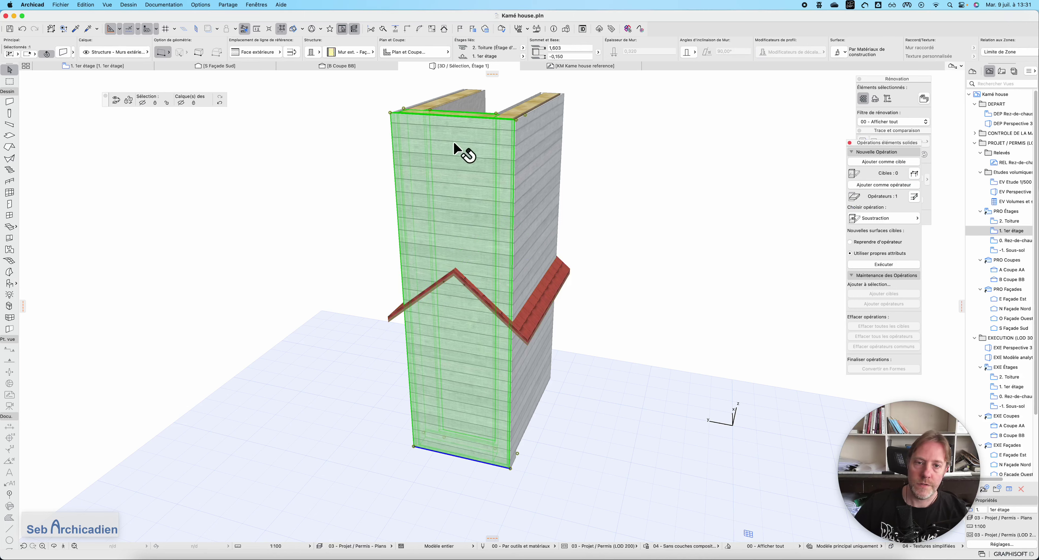
pyautogui.keyDown('shift'); pyautogui.click(544, 105); pyautogui.keyUp('shift')
pyautogui.keyDown('shift'); pyautogui.click(455, 103); pyautogui.keyUp('shift')
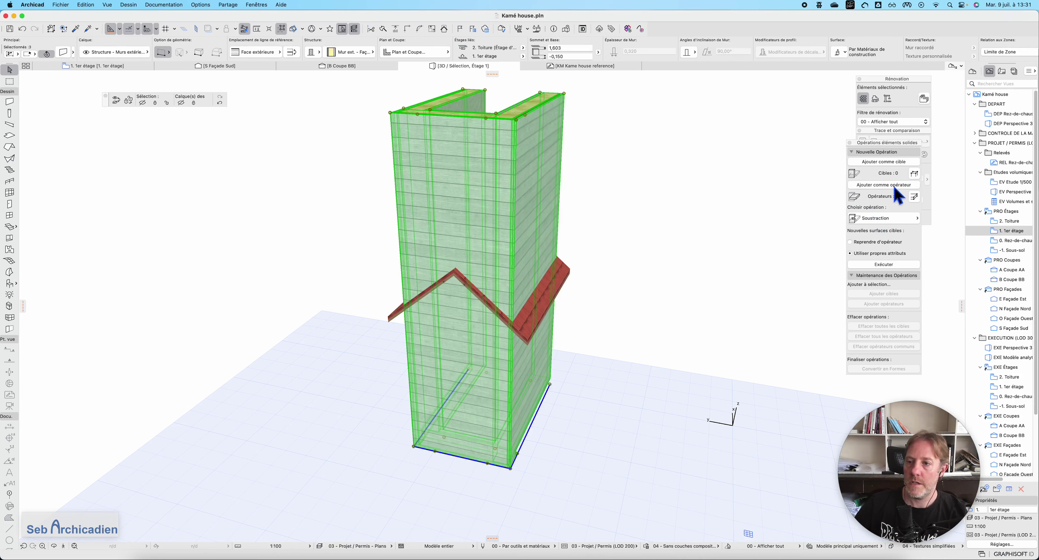
pyautogui.click(897, 163)
pyautogui.click(892, 218)
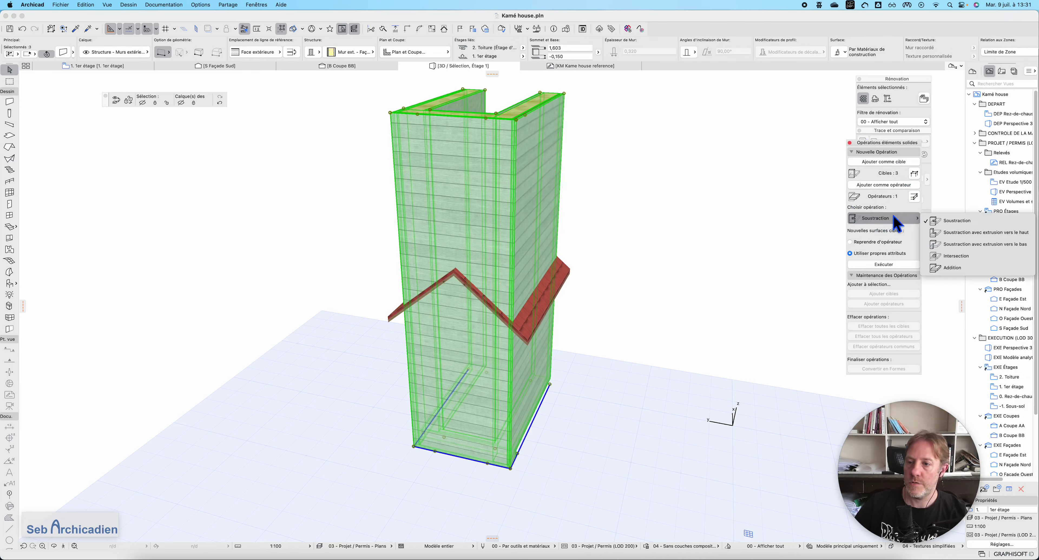
pyautogui.click(961, 233)
pyautogui.click(891, 264)
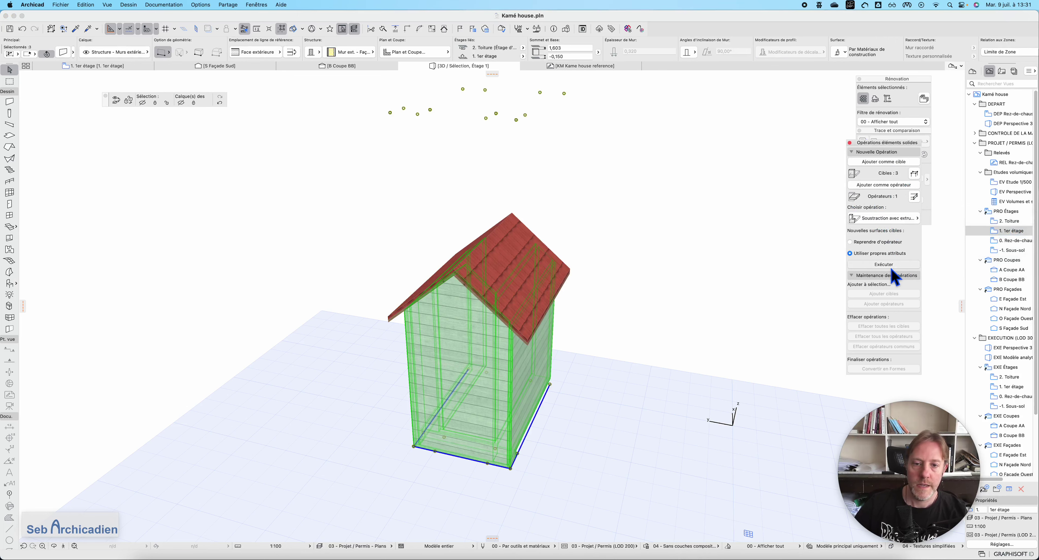
# Inspect the trimmed dormer walls from the front and from the open rear side
pyautogui.scroll(3, 443, 391)
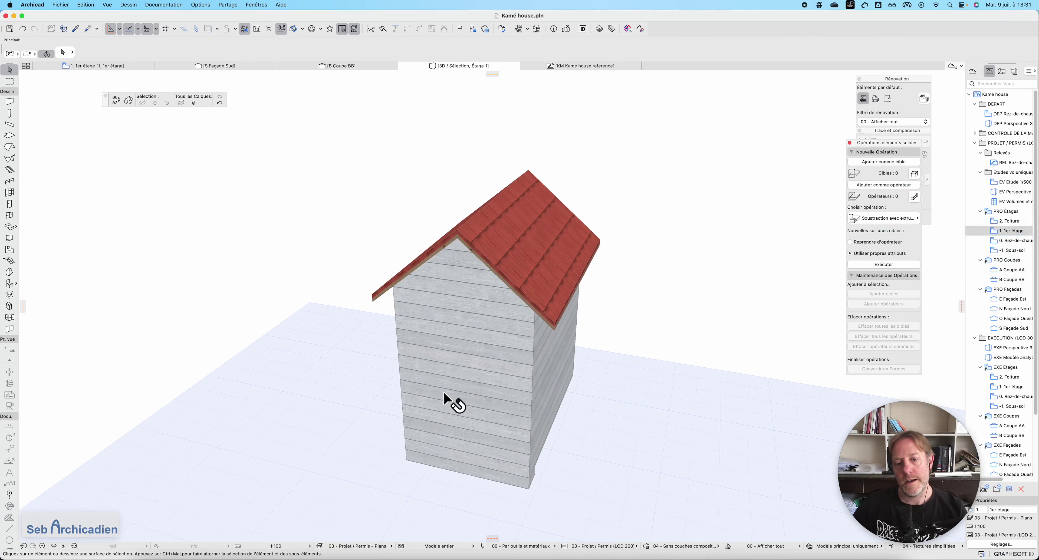
pyautogui.scroll(-4, 341, 414)
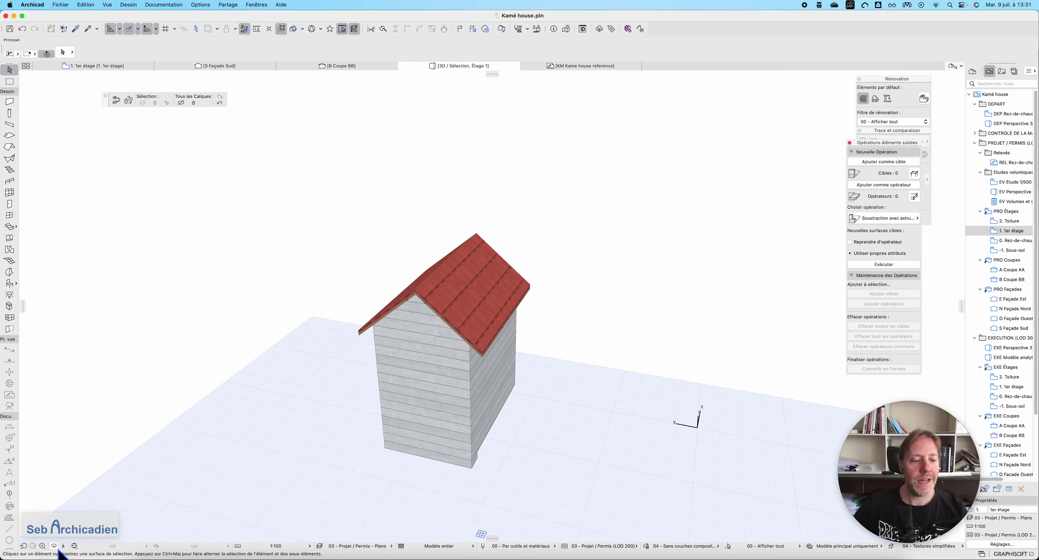
pyautogui.click(55, 547)
pyautogui.moveTo(281, 457); pyautogui.dragTo(654, 419)
pyautogui.moveTo(498, 393); pyautogui.dragTo(528, 415)
pyautogui.moveTo(519, 364); pyautogui.dragTo(552, 327)
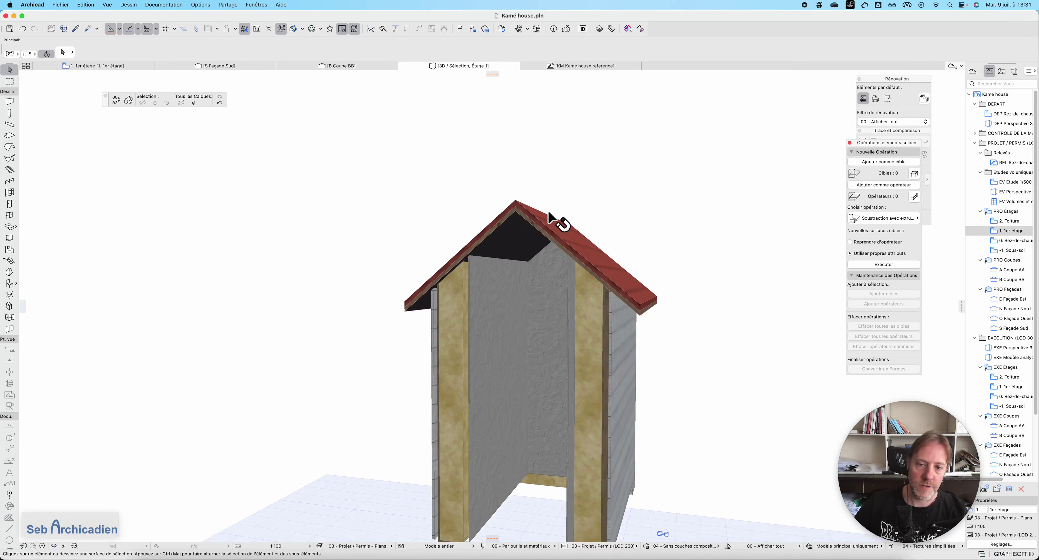
# Select the gabled roof and check from below and around the front how the dormer walls meet it
pyautogui.click(559, 226)
pyautogui.scroll(-3, 464, 242)
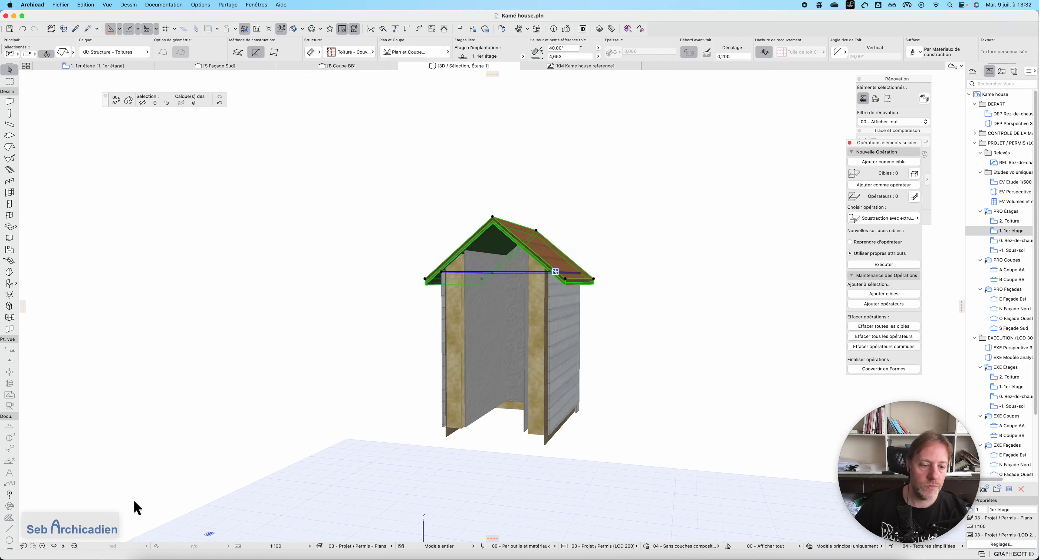
pyautogui.click(54, 546)
pyautogui.moveTo(573, 351); pyautogui.dragTo(563, 248)
pyautogui.moveTo(618, 399); pyautogui.dragTo(513, 311)
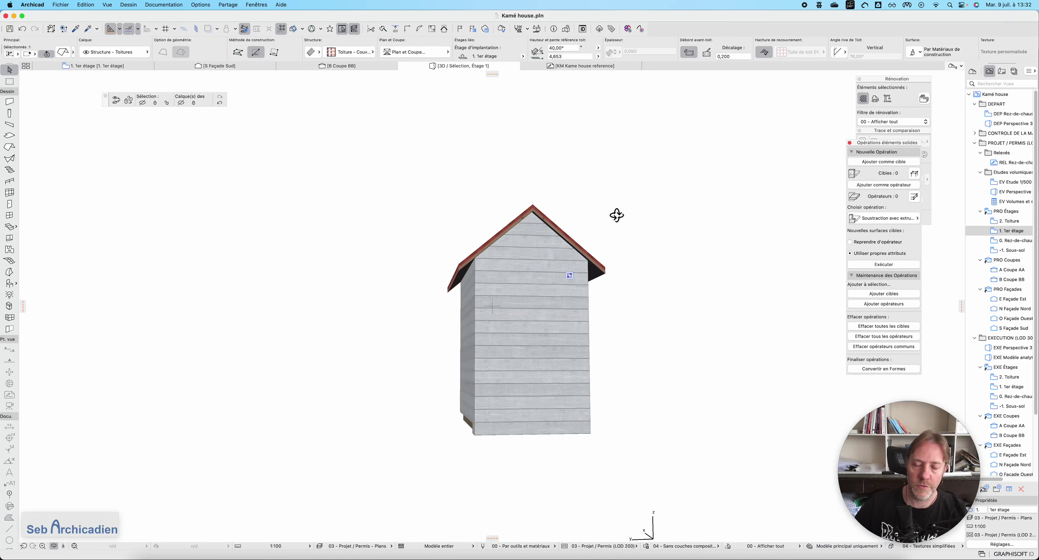
pyautogui.scroll(5, 618, 263)
pyautogui.scroll(-2, 597, 257)
pyautogui.moveTo(575, 248); pyautogui.dragTo(448, 257)
pyautogui.scroll(-2, 491, 223)
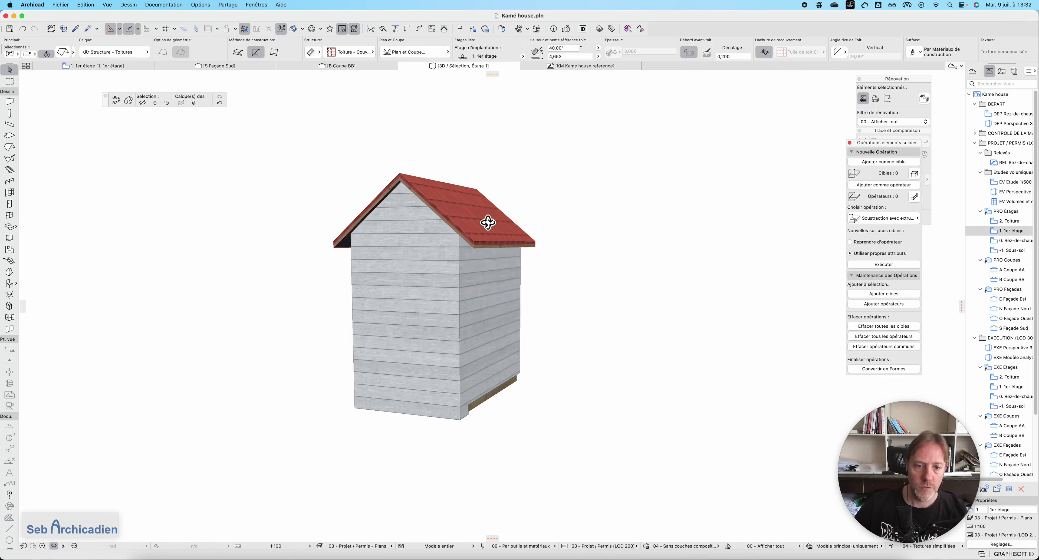
pyautogui.press('Escape')
pyautogui.press('Escape')
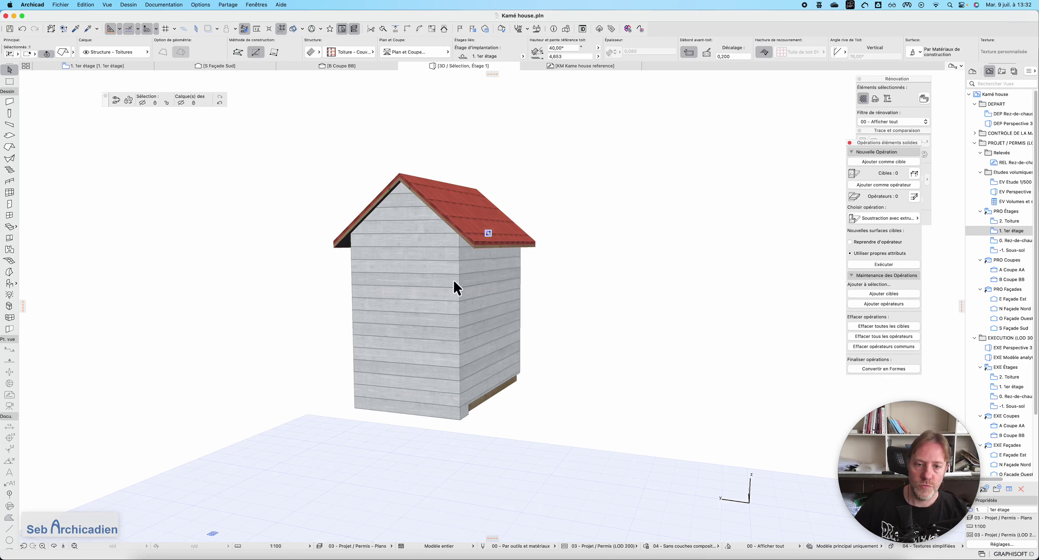
# Return to the 1er étage plan, compare the dormer with the reference drawing, and clear the selection
pyautogui.click(101, 67)
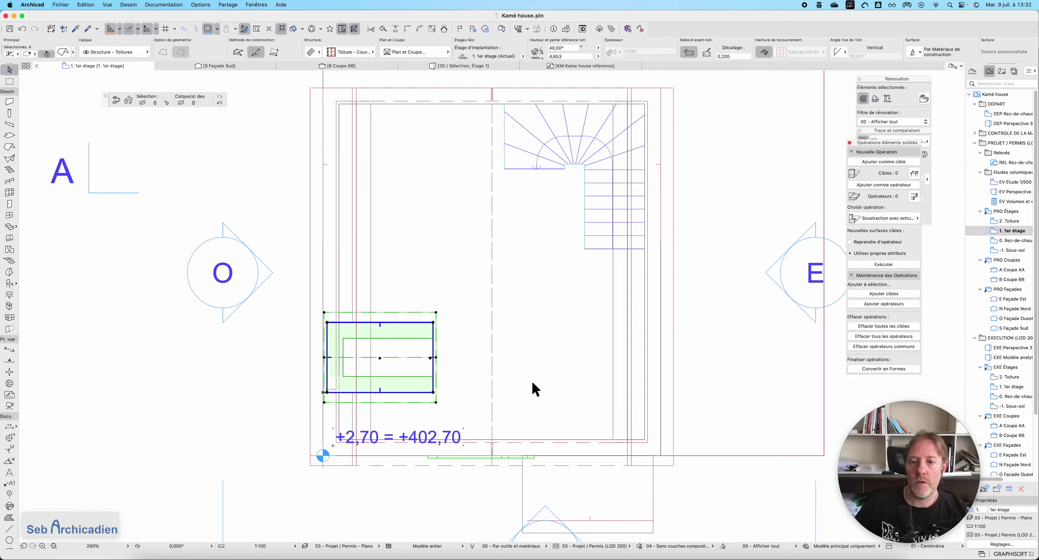
pyautogui.scroll(-5, 298, 384)
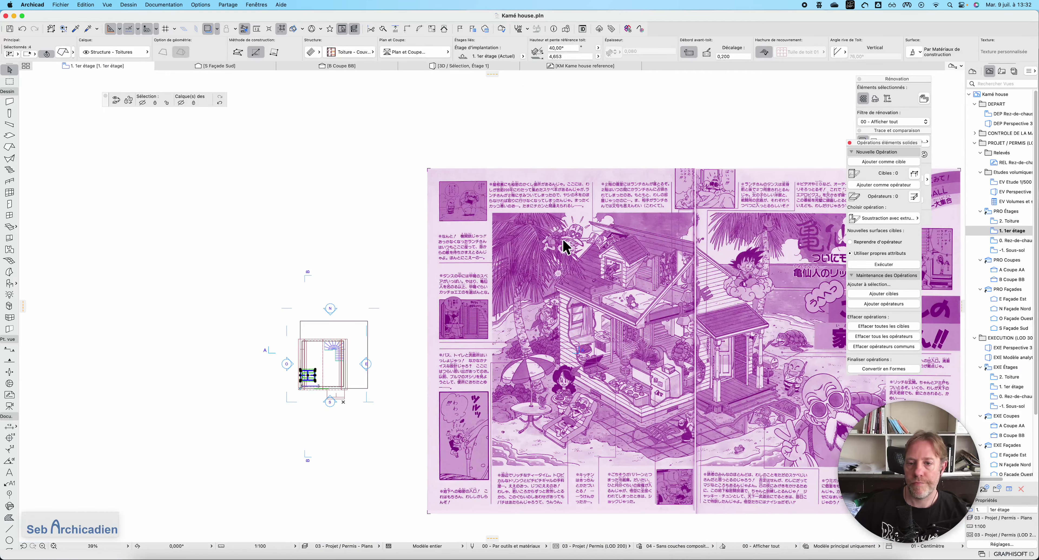
pyautogui.scroll(3, 567, 247)
pyautogui.scroll(-2, 682, 311)
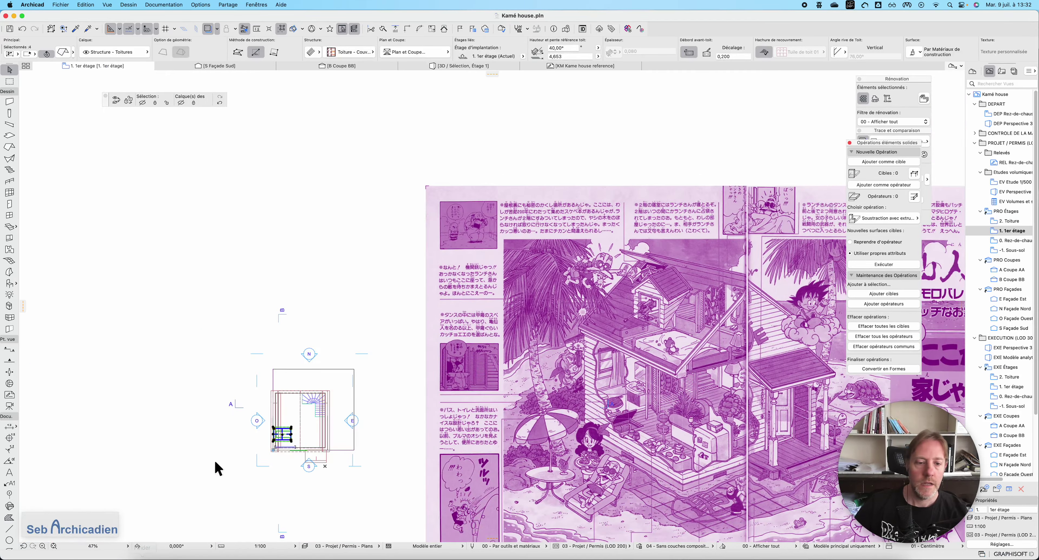
pyautogui.scroll(5, 218, 468)
pyautogui.scroll(5, 225, 325)
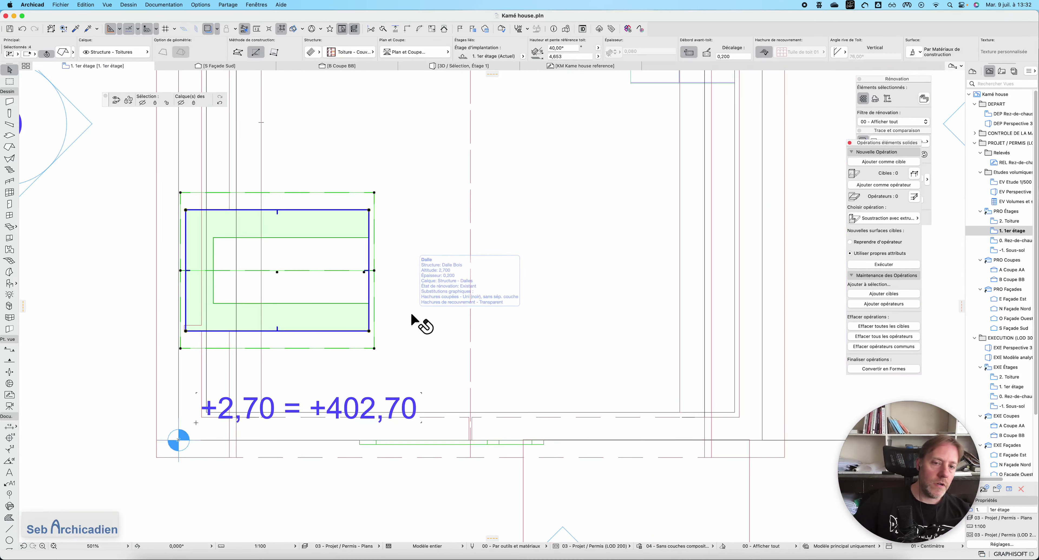
pyautogui.press('Escape')
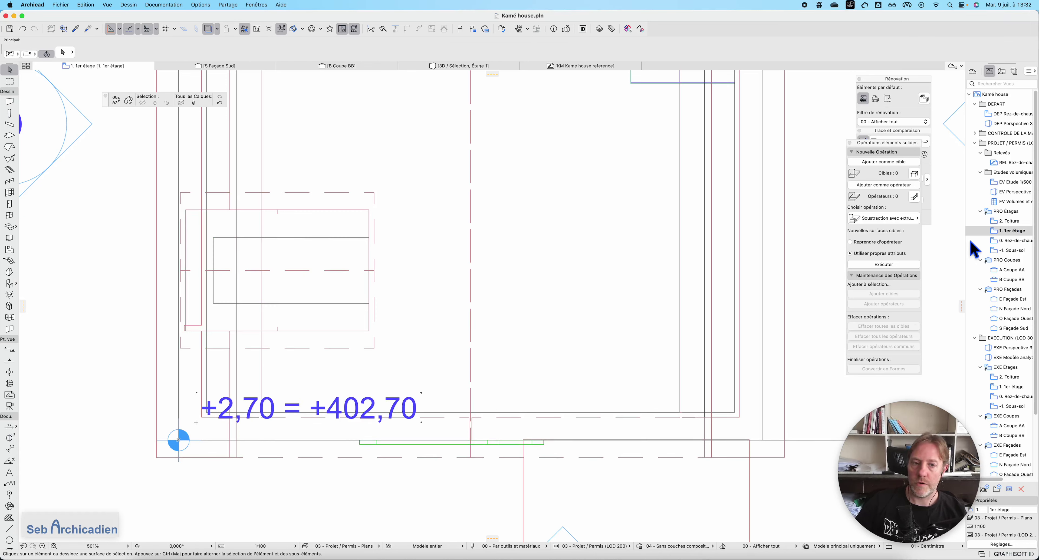
# Set the 1er étage plan's graphic overrides to Pas de substitutions and focus on the dormer walls
pyautogui.scroll(-5, 348, 230)
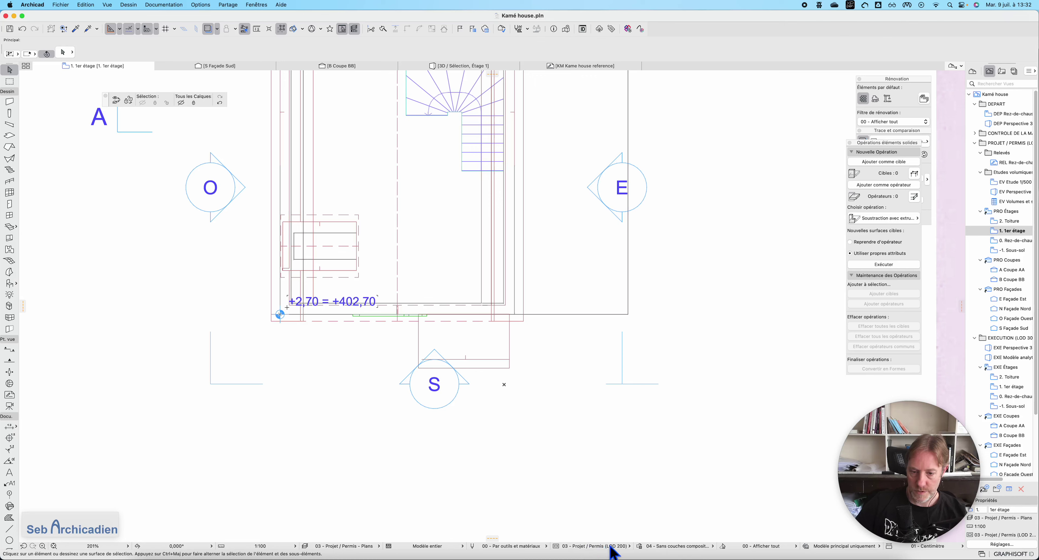
pyautogui.click(712, 551)
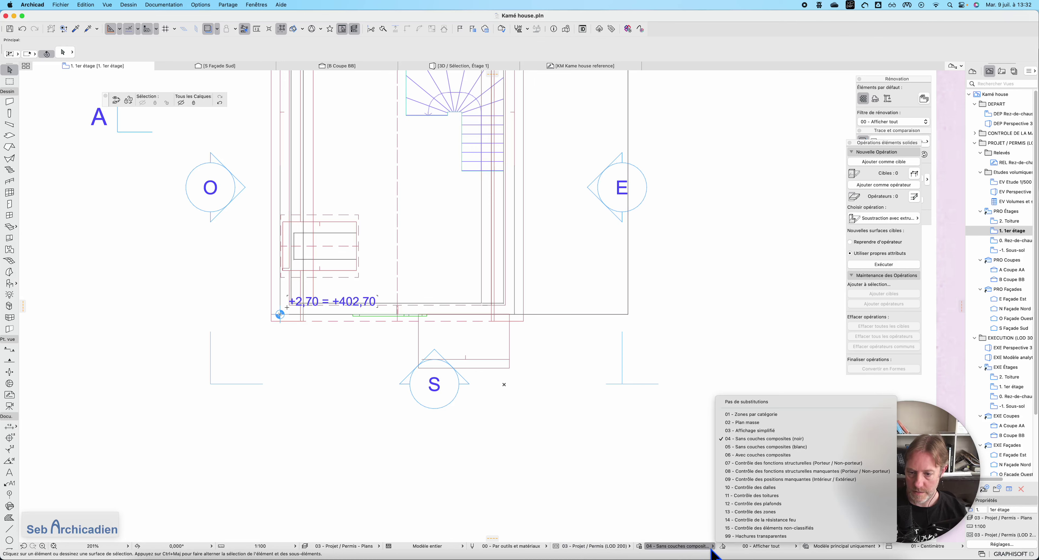
pyautogui.click(746, 402)
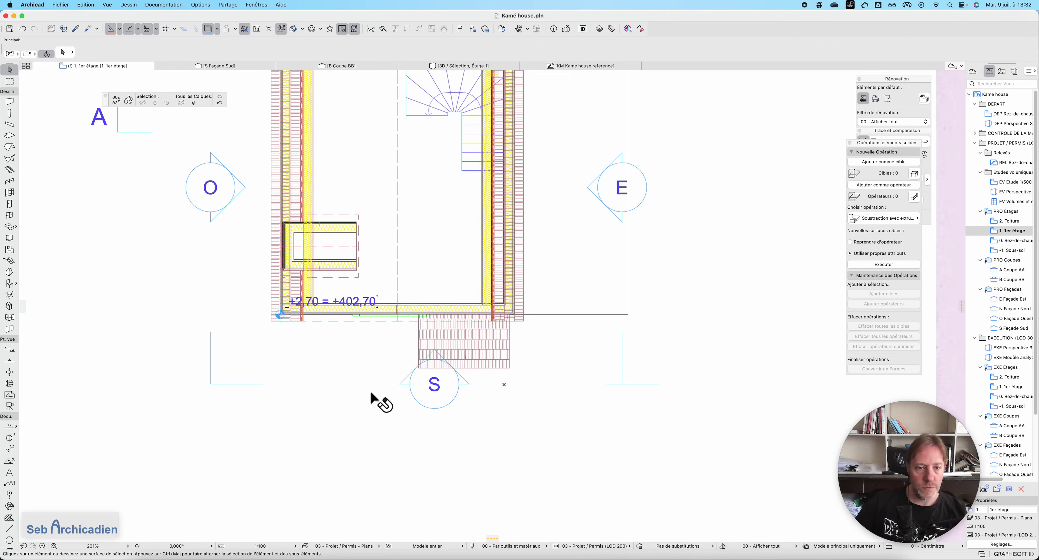
pyautogui.scroll(3, 336, 343)
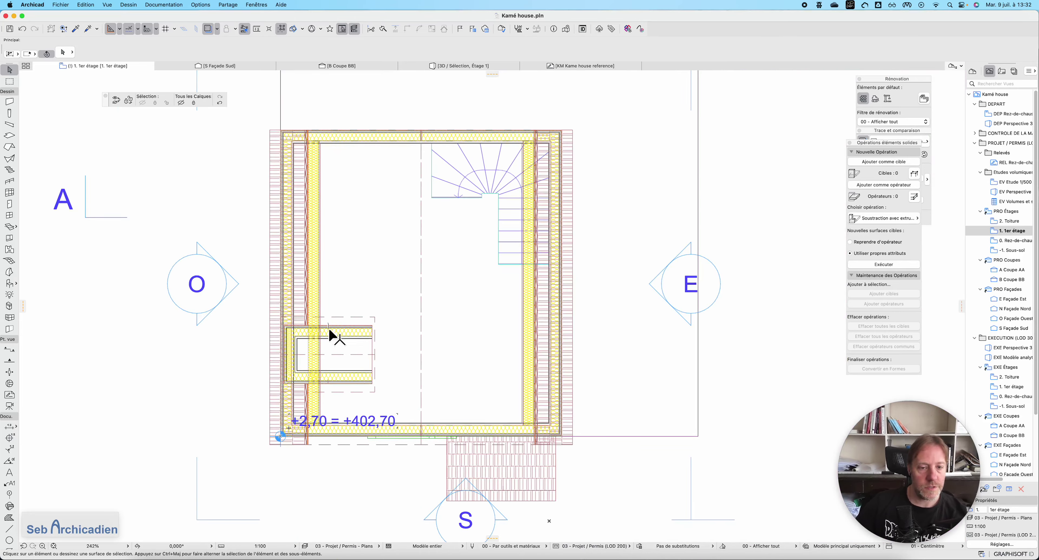
pyautogui.scroll(5, 272, 366)
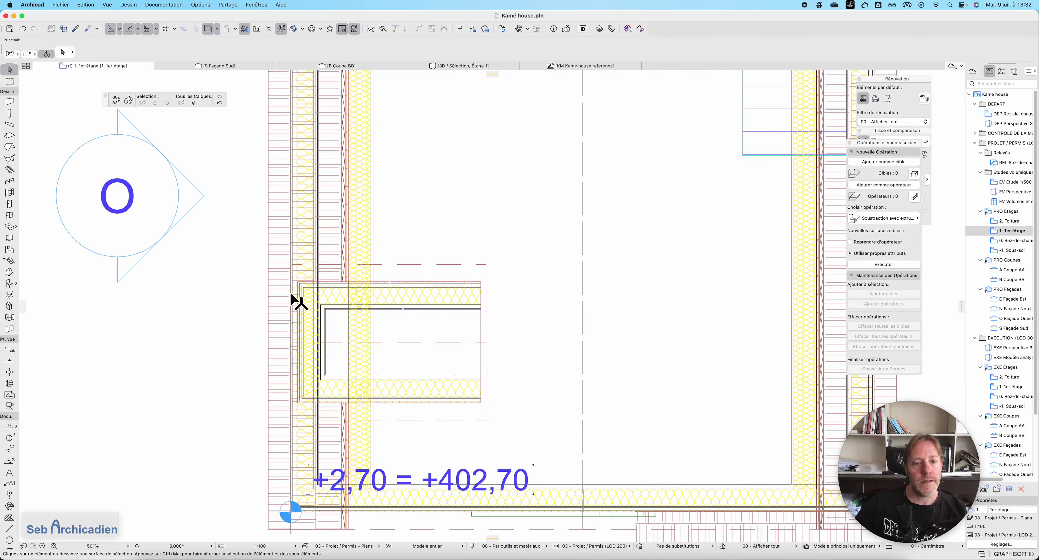
# Examine the dormer's front wall against the house's west exterior wall in plan, and clear the selection
pyautogui.click(329, 300)
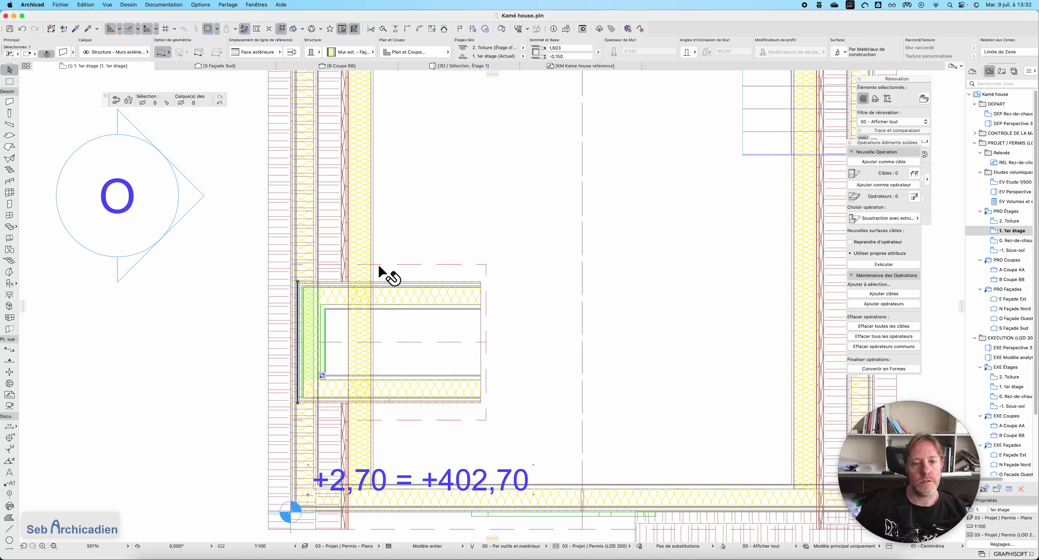
pyautogui.scroll(3, 299, 322)
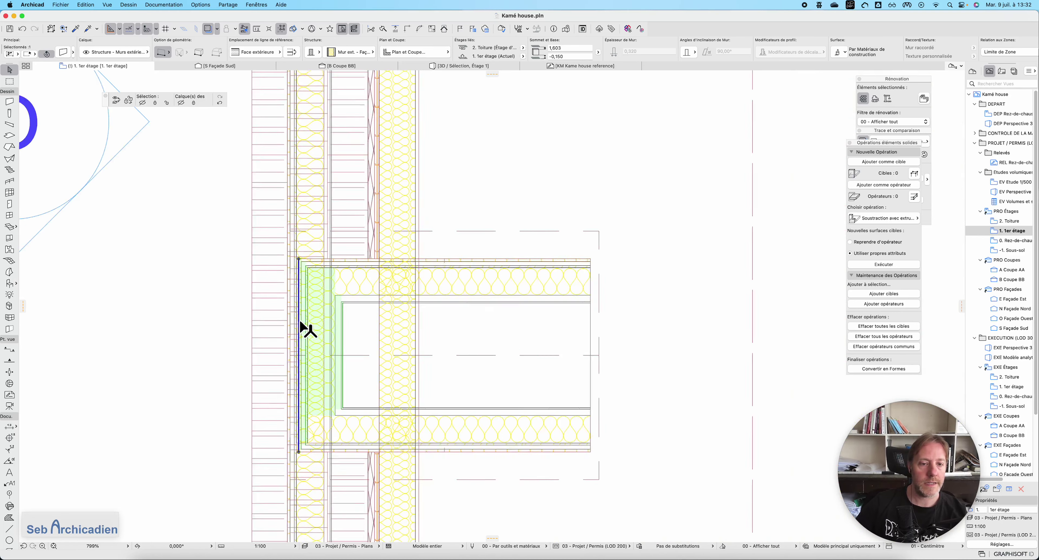
pyautogui.scroll(1, 302, 322)
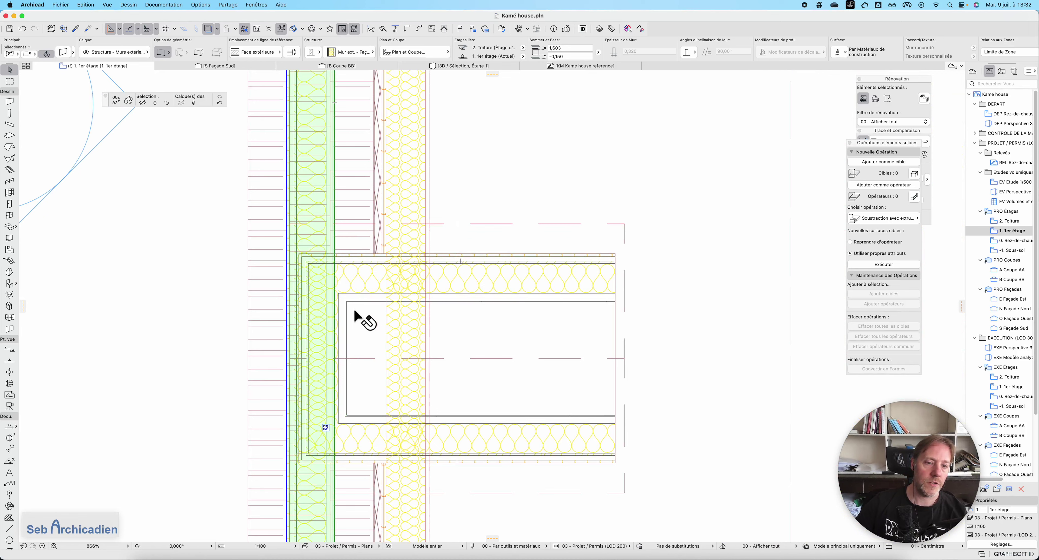
pyautogui.moveTo(311, 295)
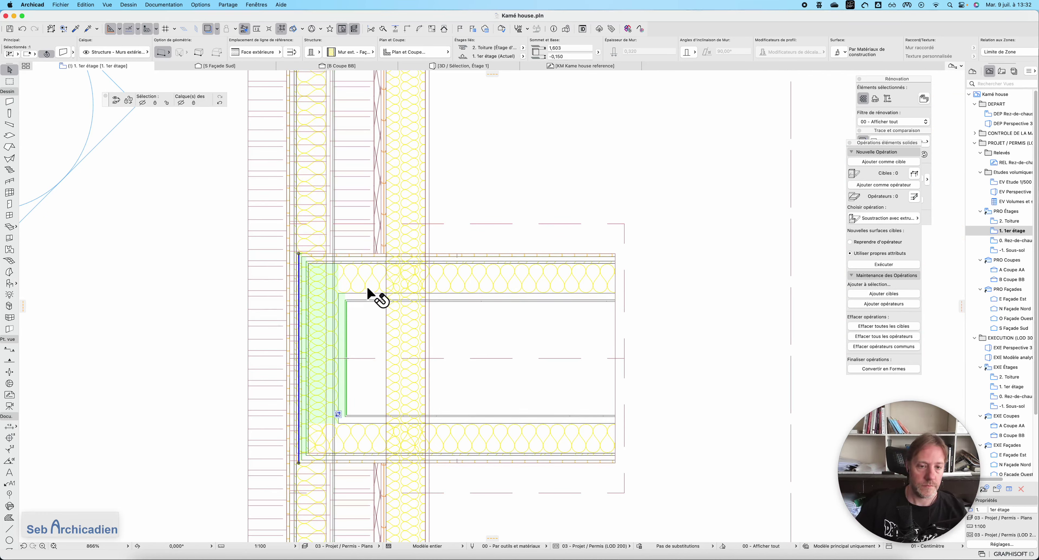
pyautogui.click(438, 222)
pyautogui.click(217, 201)
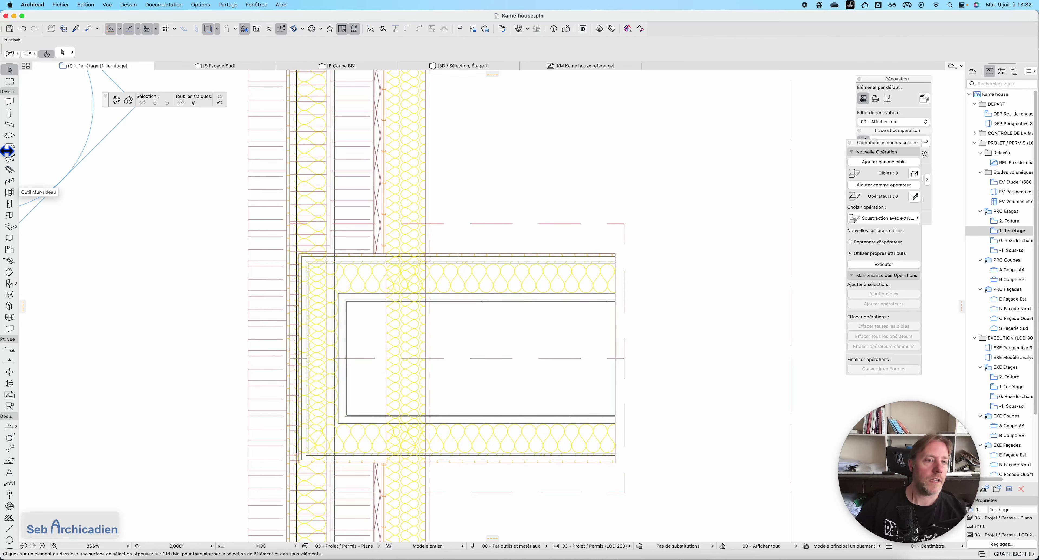
# Draw a rectangular selection zone around the dormer in the 1er étage plan and display it in 3D
pyautogui.click(10, 81)
pyautogui.scroll(-5, 231, 182)
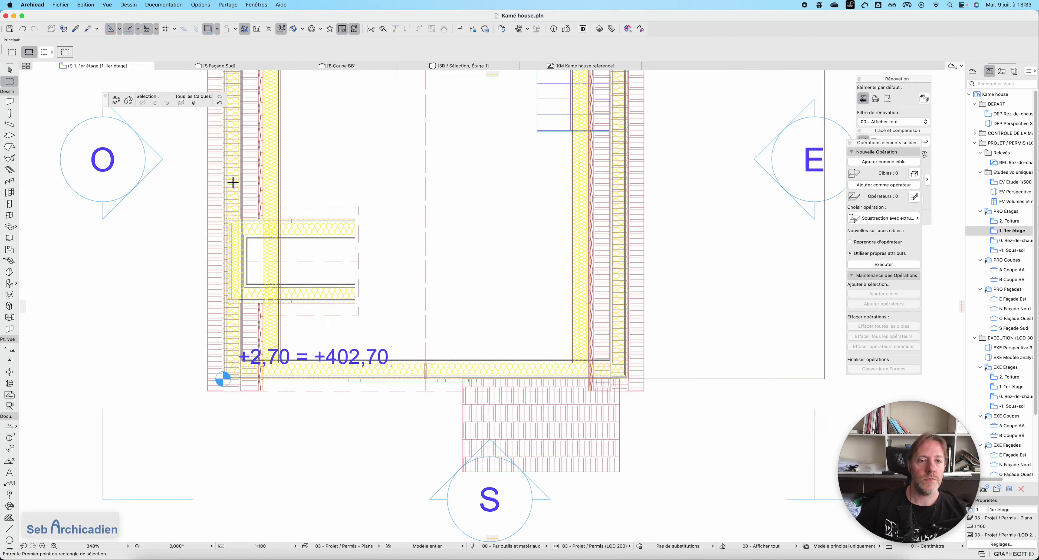
pyautogui.click(182, 153)
pyautogui.click(443, 366)
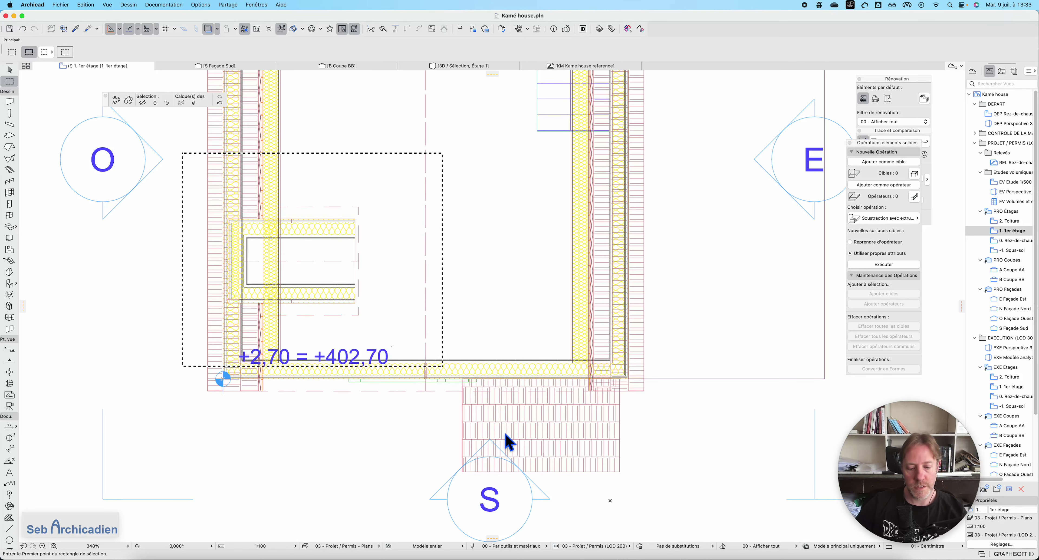
pyautogui.press('F5')
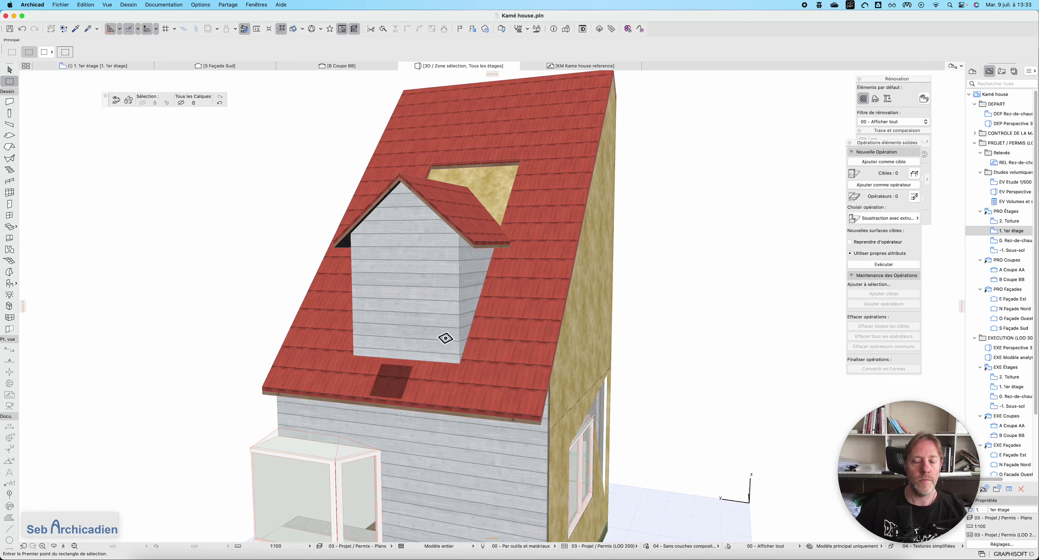
# Examine the dormer against the old roof opening in 3D and select the main roof at that opening
pyautogui.scroll(2, 495, 184)
pyautogui.keyDown('shift'); pyautogui.moveTo(495, 184); pyautogui.dragTo(598, 332, button='middle'); pyautogui.keyUp('shift')
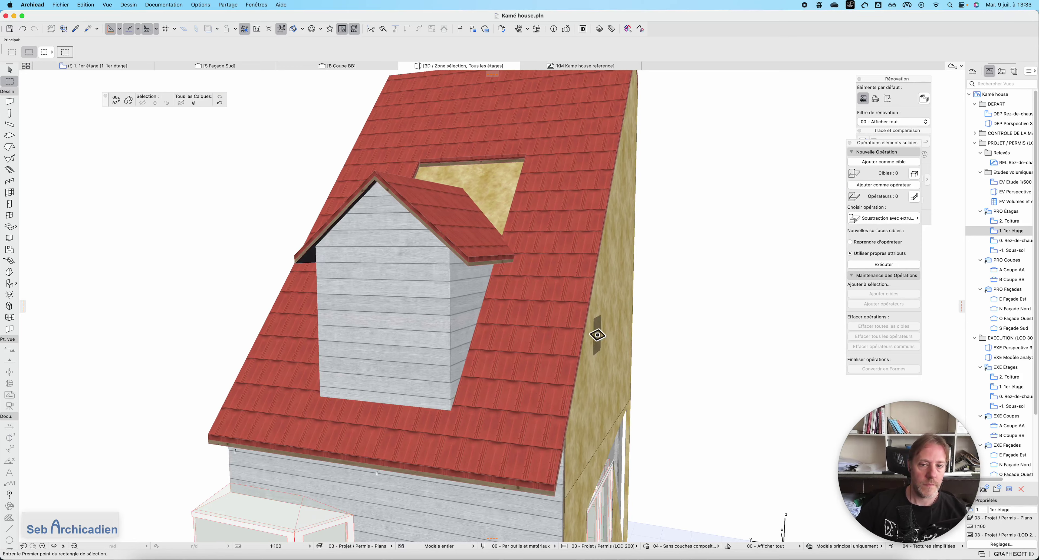
pyautogui.press('Escape')
pyautogui.click(53, 545)
pyautogui.moveTo(566, 303); pyautogui.dragTo(594, 225)
pyautogui.scroll(2, 594, 225)
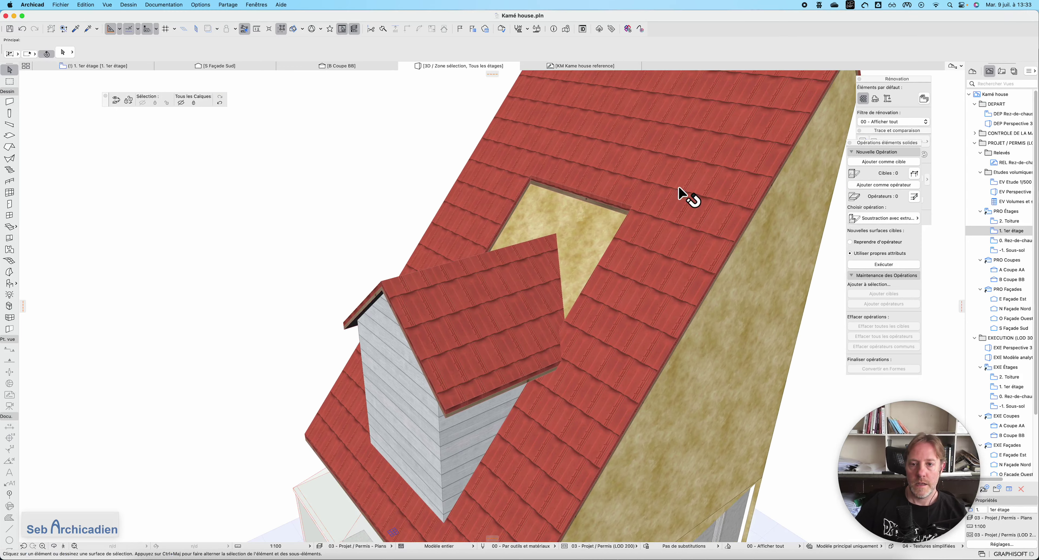
pyautogui.click(621, 216)
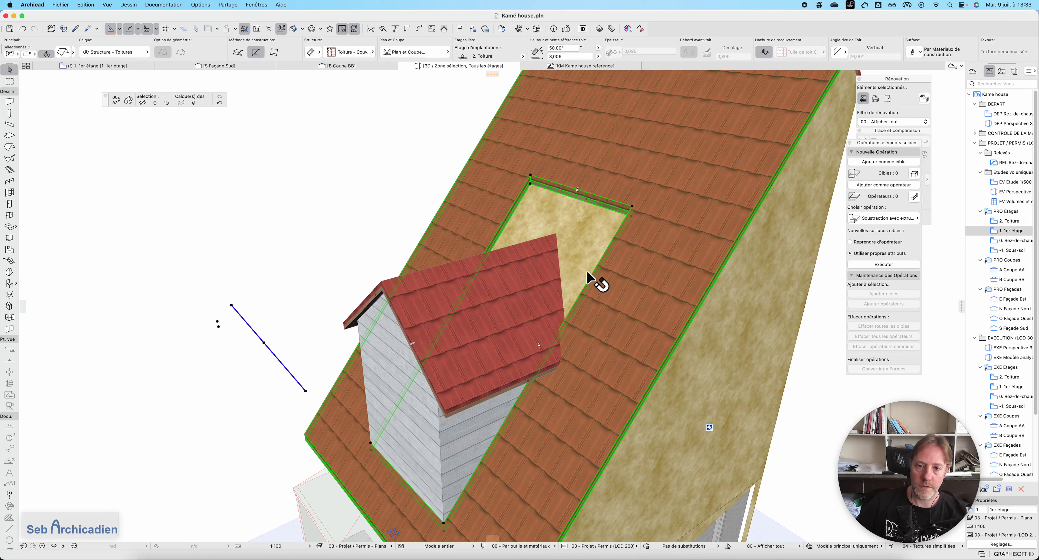
# Split the dormer's multi-plane gabled roof into separate single-plane roofs
pyautogui.click(476, 325)
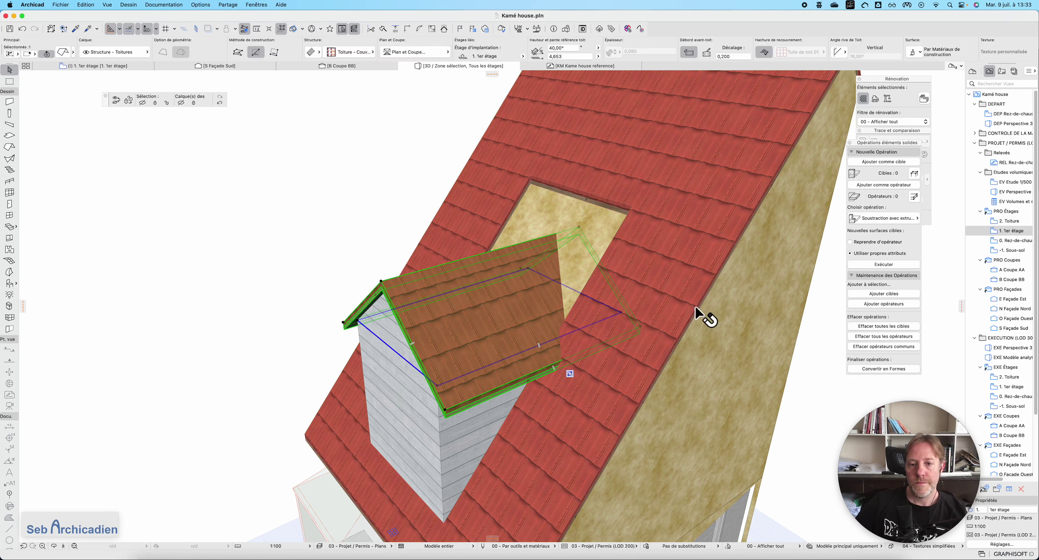
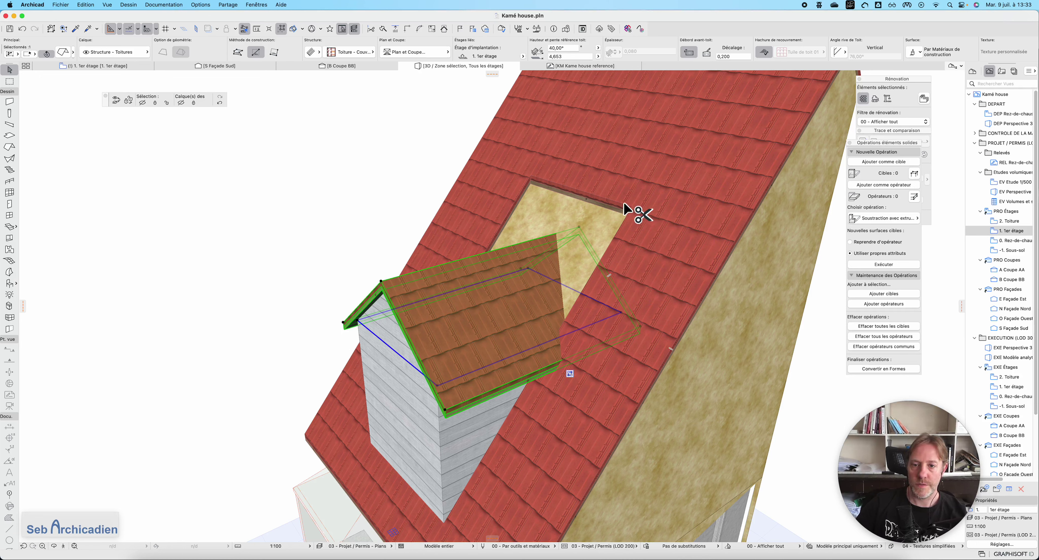
pyautogui.scroll(-3, 552, 322)
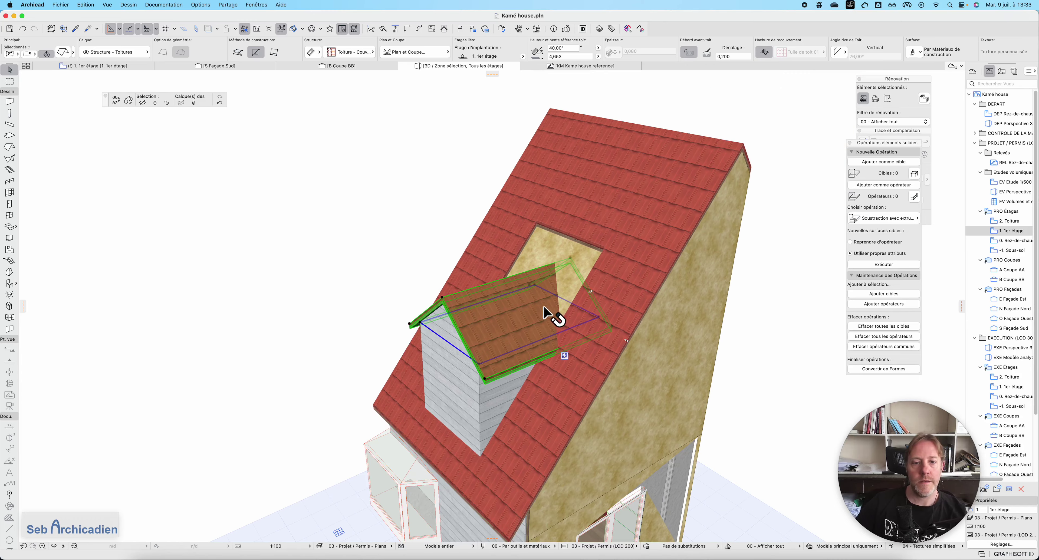
pyautogui.rightClick(515, 301)
pyautogui.click(569, 479)
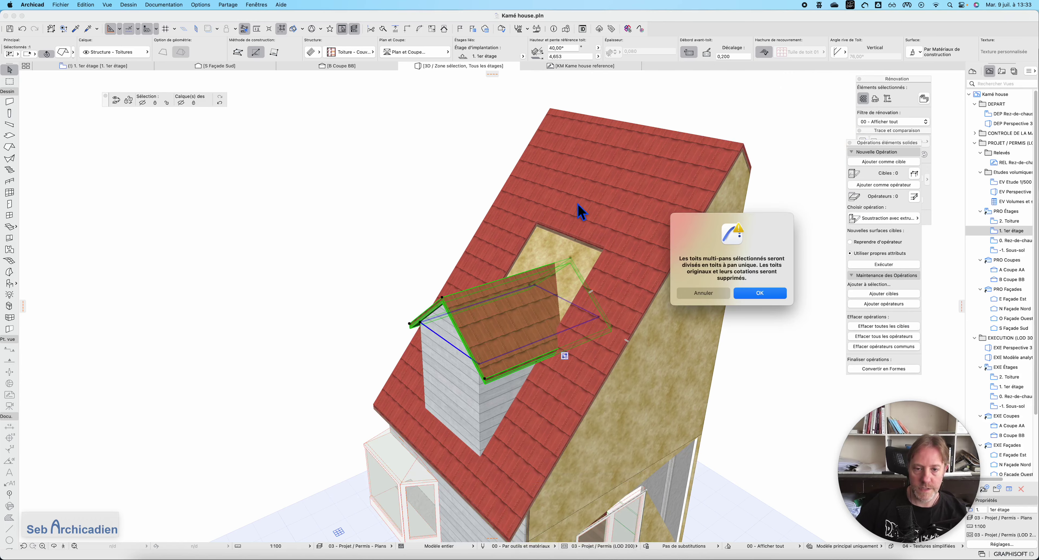
pyautogui.click(760, 294)
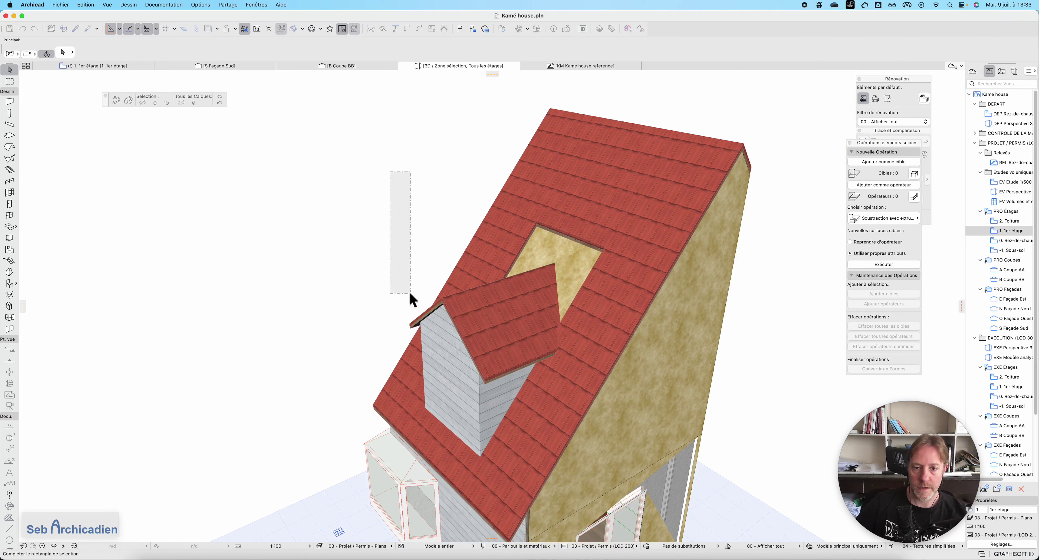
# Try to trim the main roof with the dormer's near roof plane, and undo the cut
pyautogui.click(506, 332)
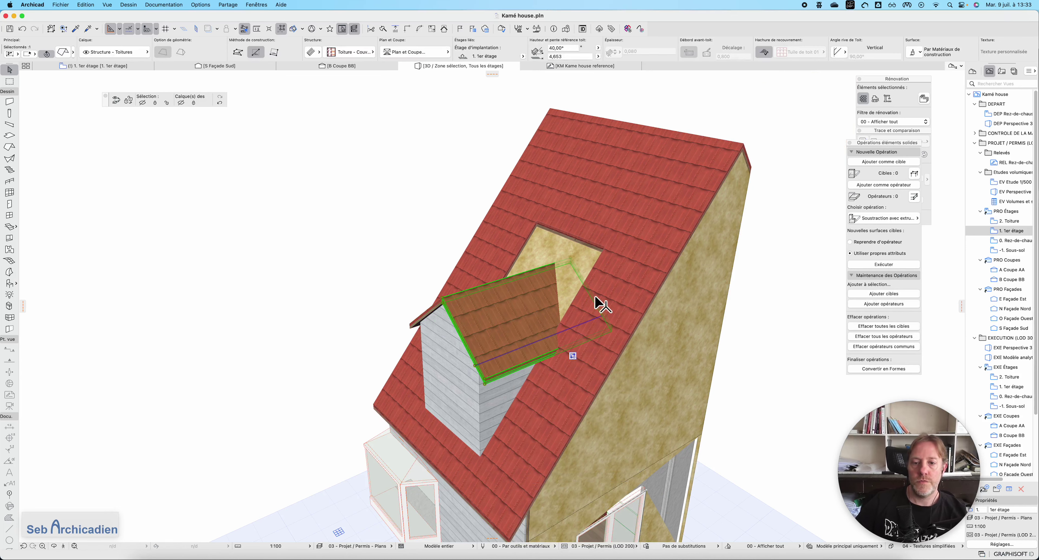
pyautogui.keyDown('alt'); pyautogui.click(594, 298); pyautogui.keyUp('alt')
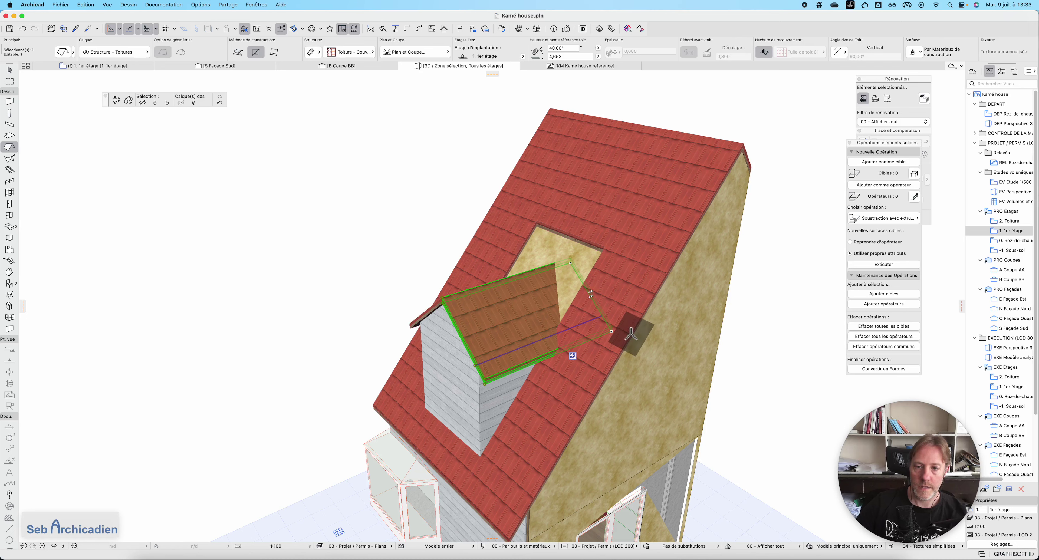
pyautogui.click(716, 135)
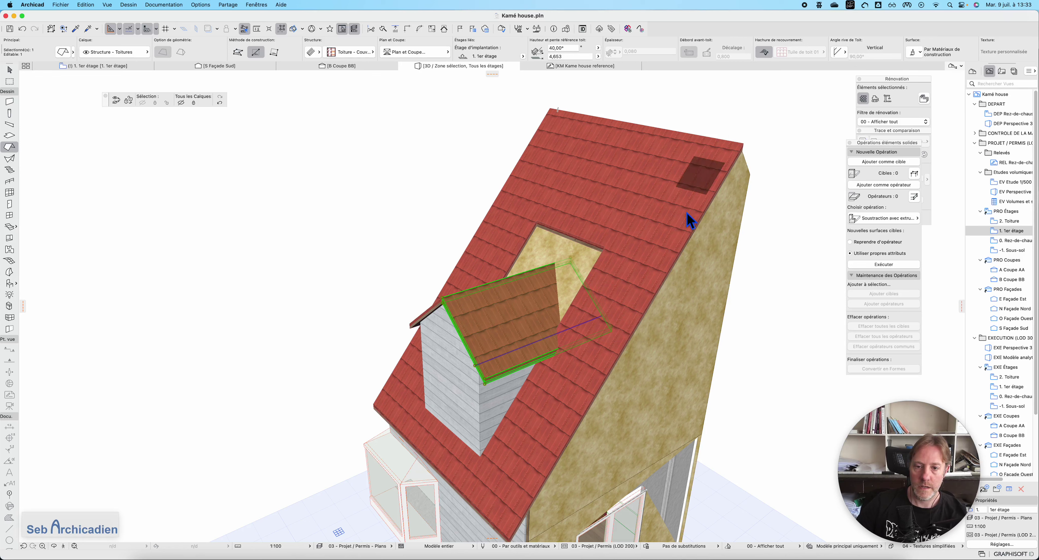
pyautogui.keyDown('super'); pyautogui.click(672, 131); pyautogui.keyUp('super')
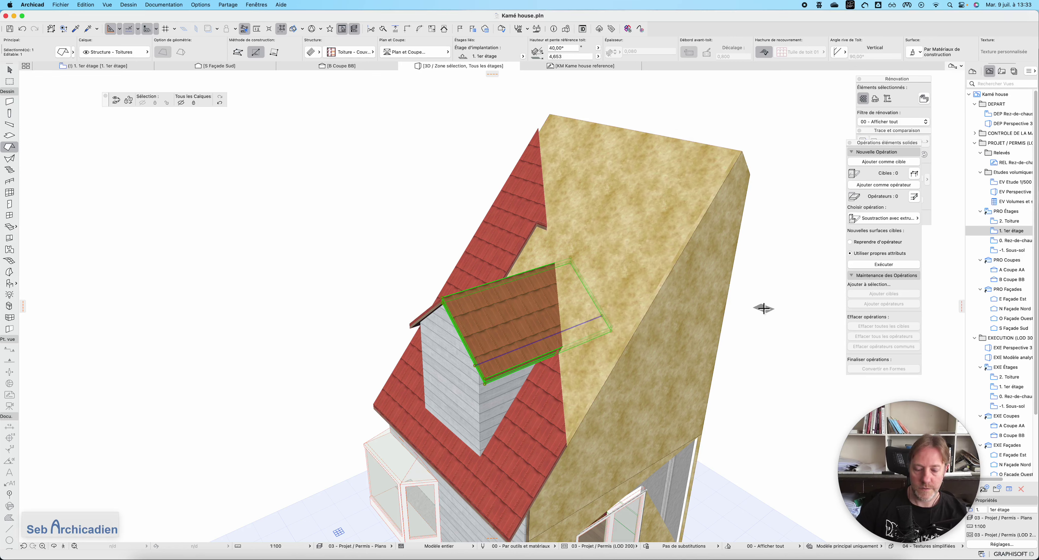
pyautogui.press('super+z')
# Try to trim the dormer's near roof plane with the main roof, undo it and clear the selection
pyautogui.click(629, 256)
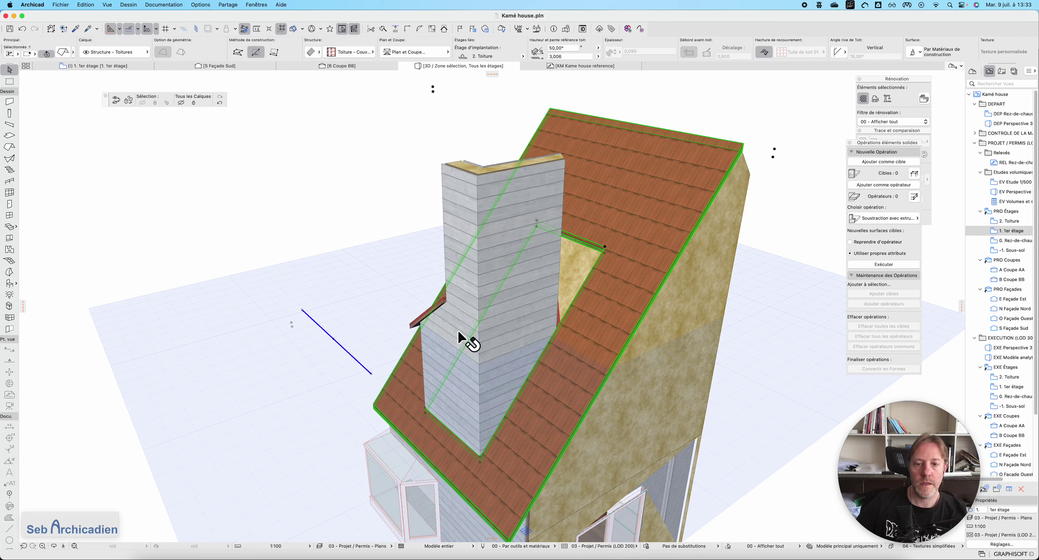
pyautogui.press('super+z')
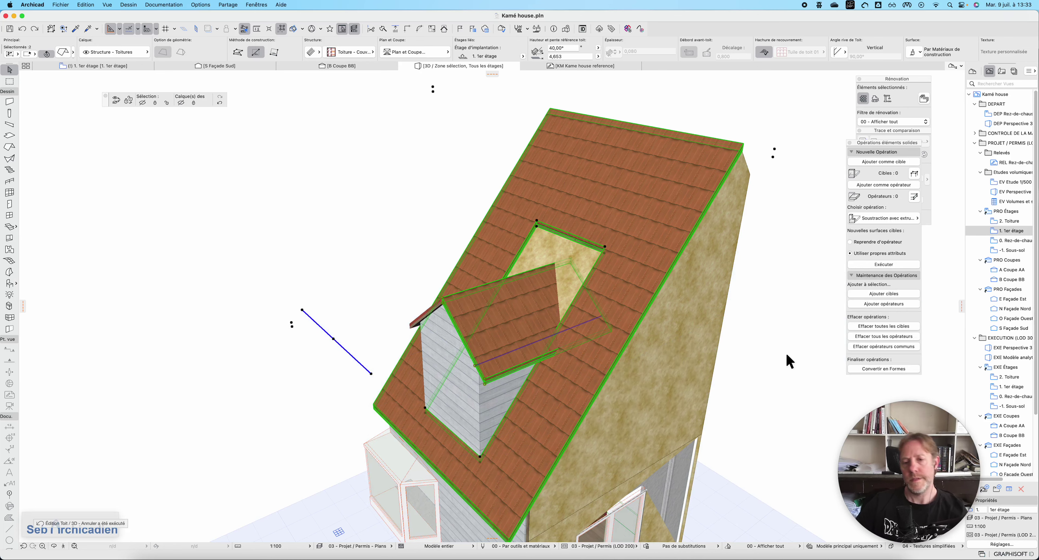
pyautogui.click(784, 355)
pyautogui.click(534, 327)
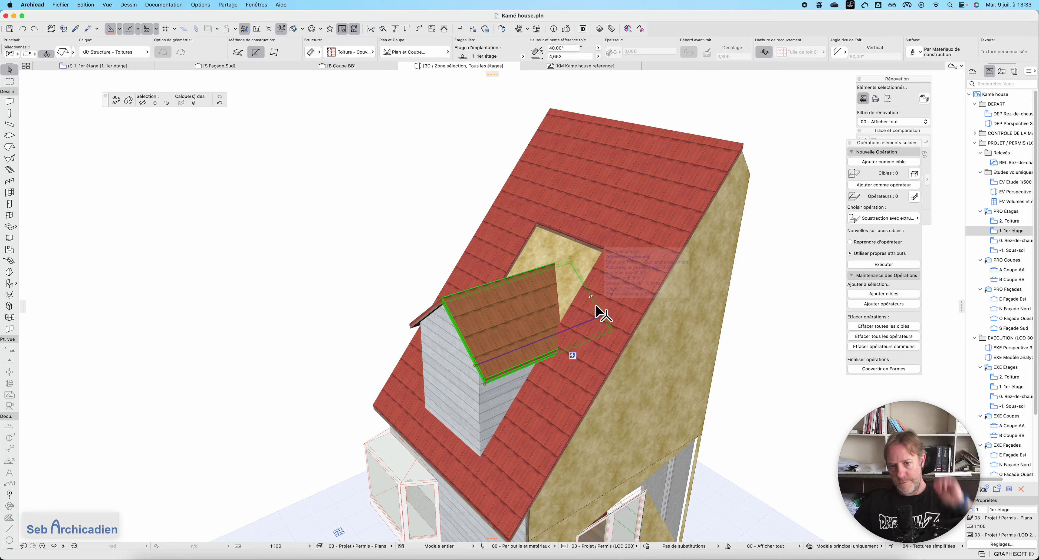
pyautogui.scroll(5, 601, 308)
pyautogui.press('super+d')
pyautogui.click(487, 286)
pyautogui.press('Escape')
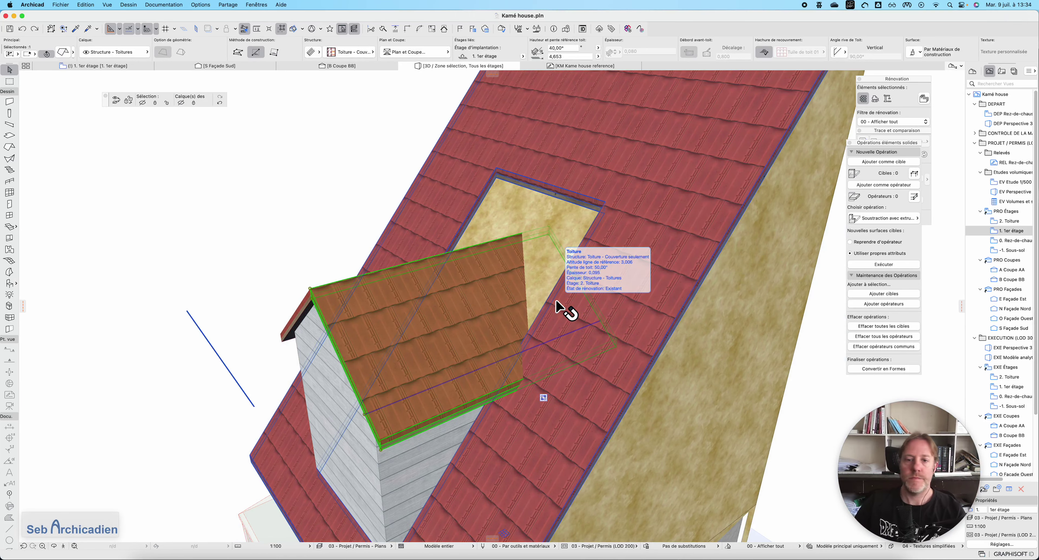
# Offset the upper edge of the main roof's opening about 1.2 m downslope so it sits under the dormer roof
pyautogui.scroll(-3, 432, 329)
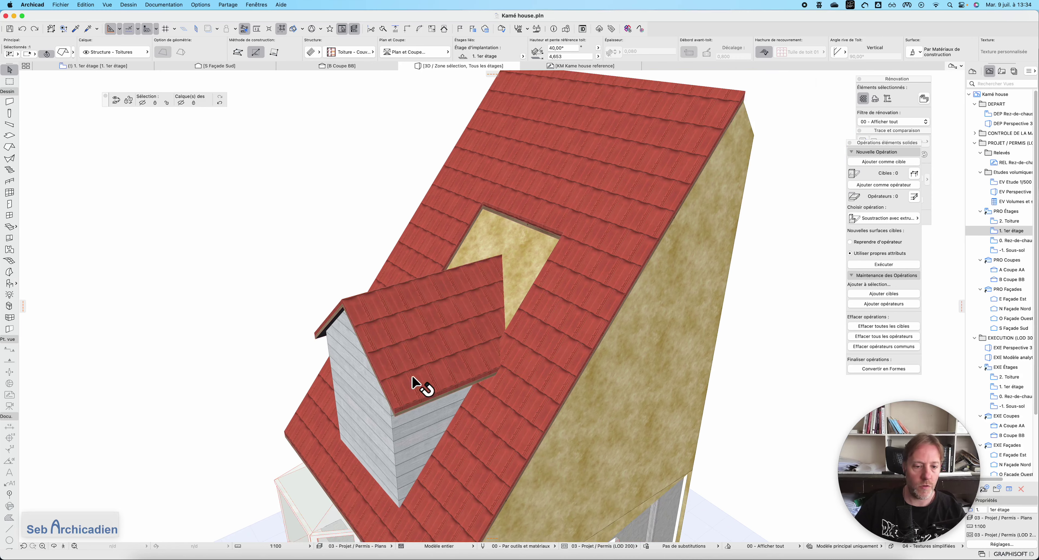
pyautogui.click(54, 546)
pyautogui.moveTo(336, 453); pyautogui.dragTo(538, 418)
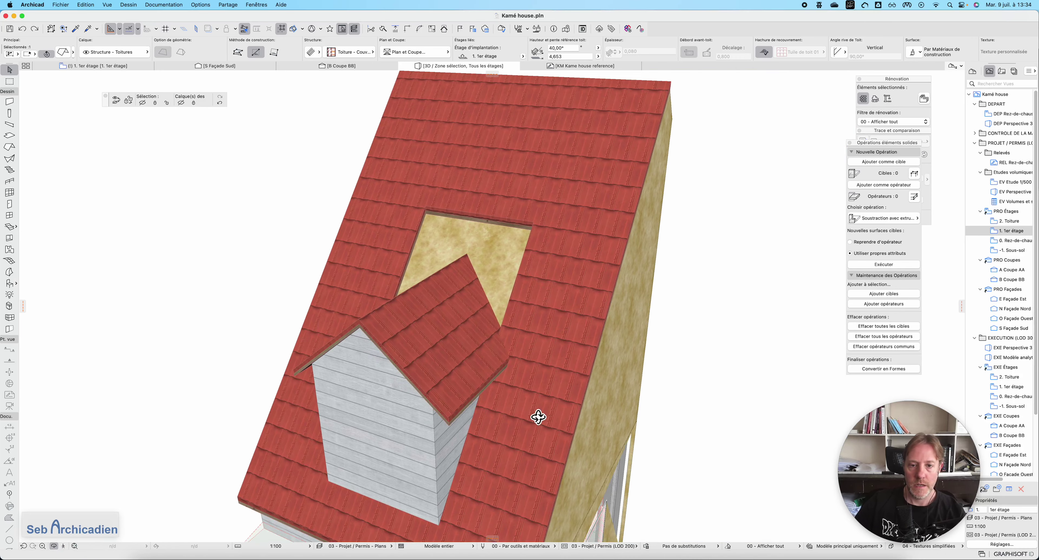
pyautogui.click(530, 224)
pyautogui.click(526, 223)
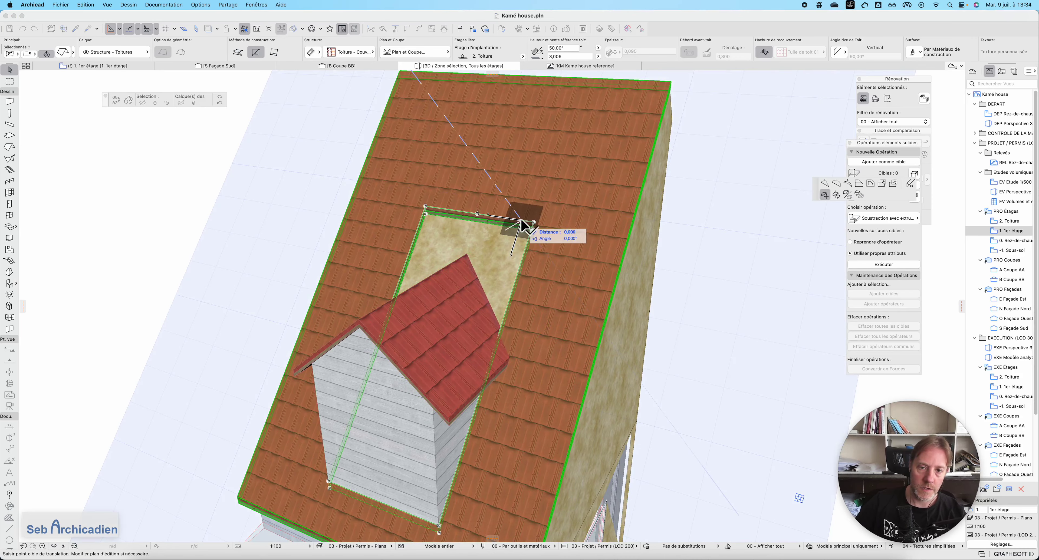
pyautogui.click(861, 184)
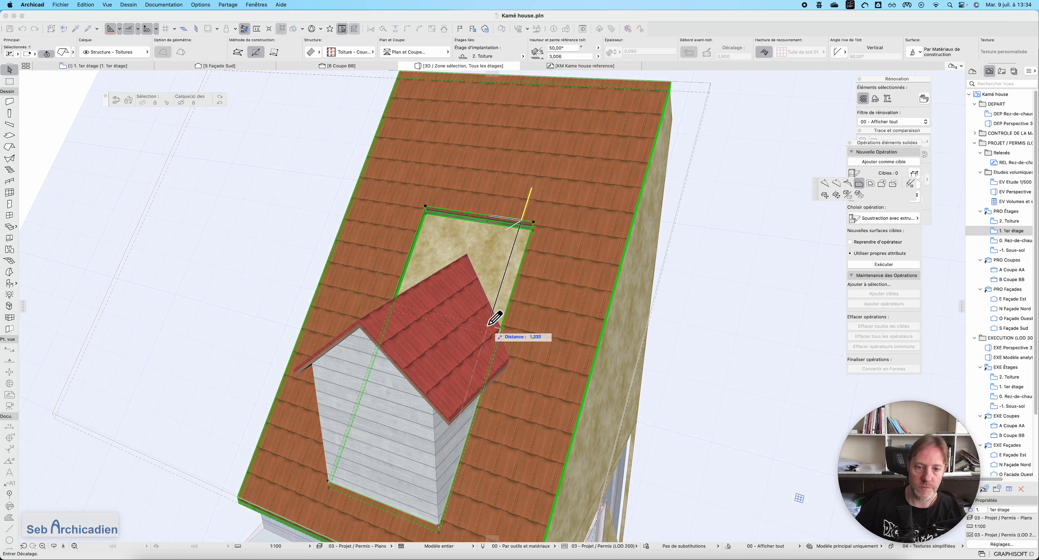
pyautogui.click(502, 322)
# Try to trim the main roof with the dormer's near roof plane above the shortened opening, and undo it
pyautogui.click(472, 287)
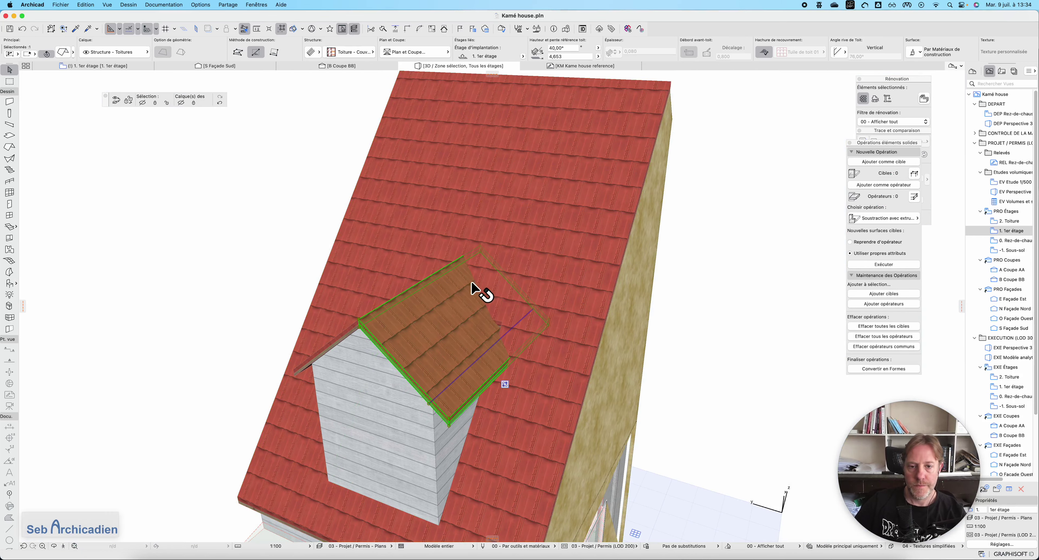
pyautogui.keyDown('alt'); pyautogui.click(534, 274); pyautogui.keyUp('alt')
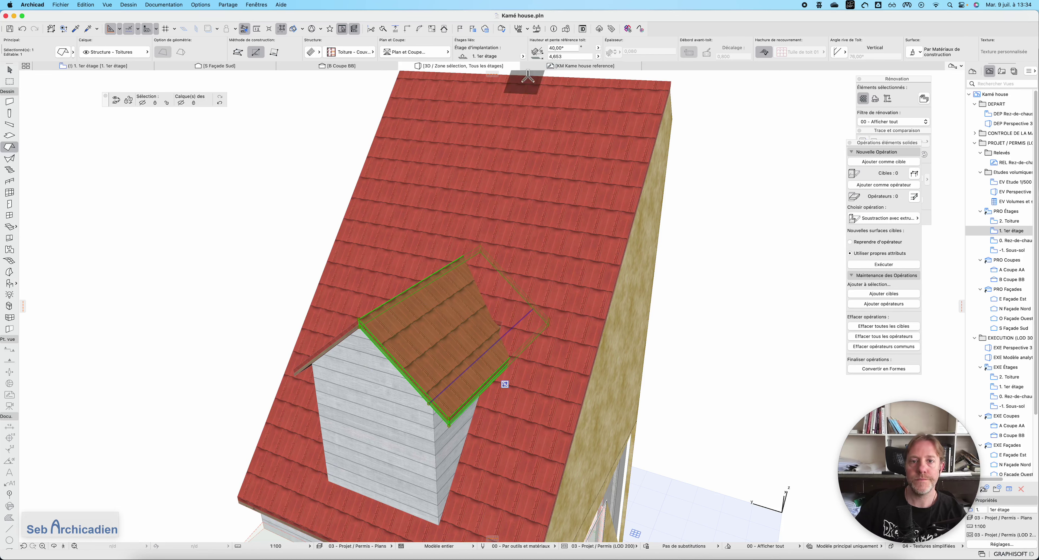
pyautogui.keyDown('super'); pyautogui.click(538, 76); pyautogui.keyUp('super')
pyautogui.press('super+z')
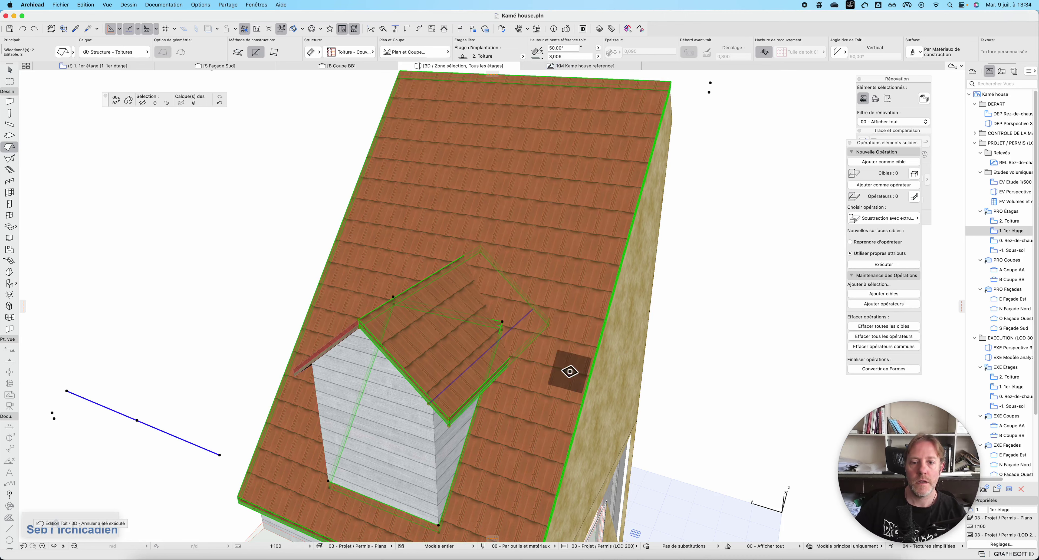
pyautogui.press('Escape')
pyautogui.press('Escape')
# Try to trim the dormer's near roof plane using the main roof as the cutting plane, and undo it
pyautogui.click(557, 195)
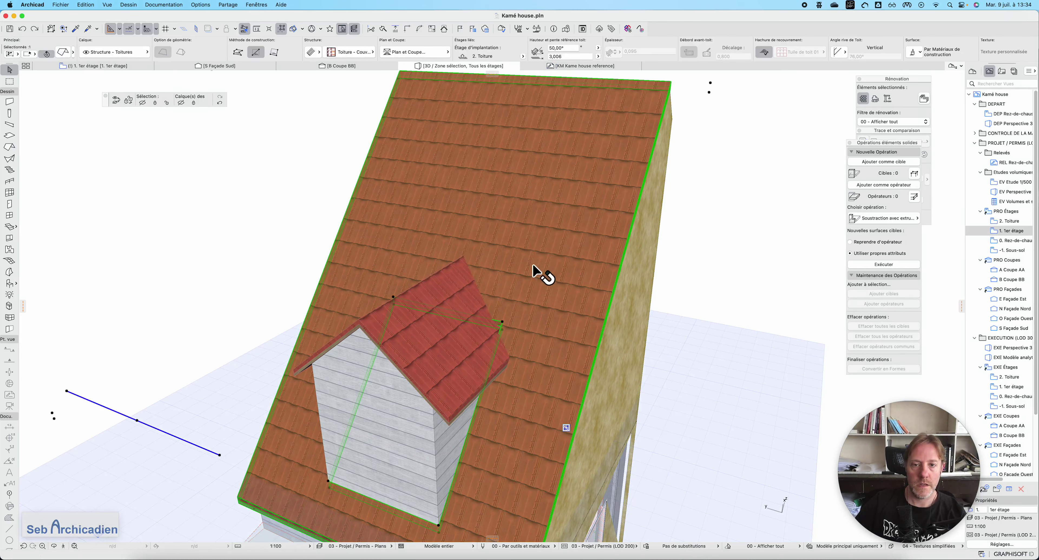
pyautogui.keyDown('super'); pyautogui.click(405, 368); pyautogui.keyUp('super')
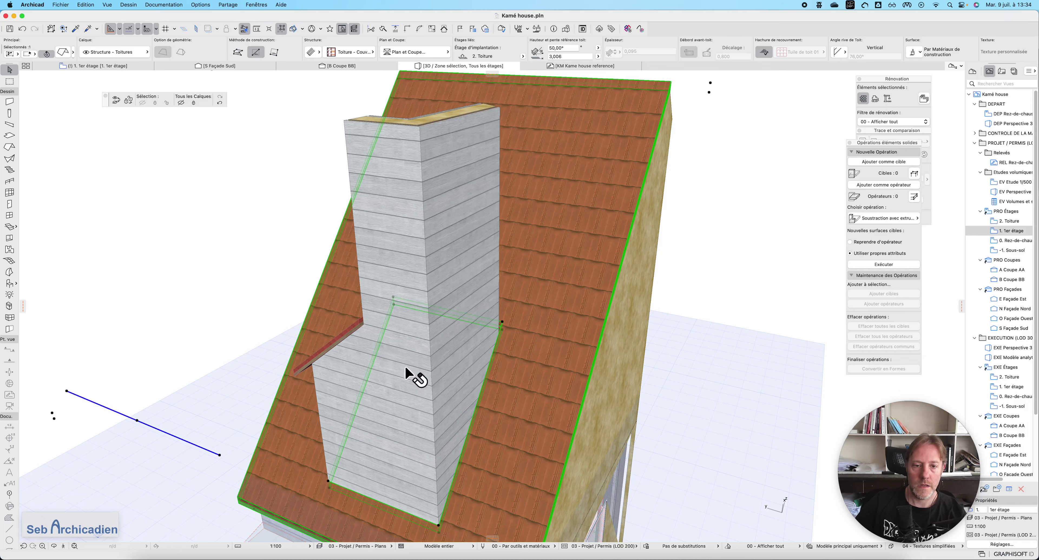
pyautogui.press('super+z')
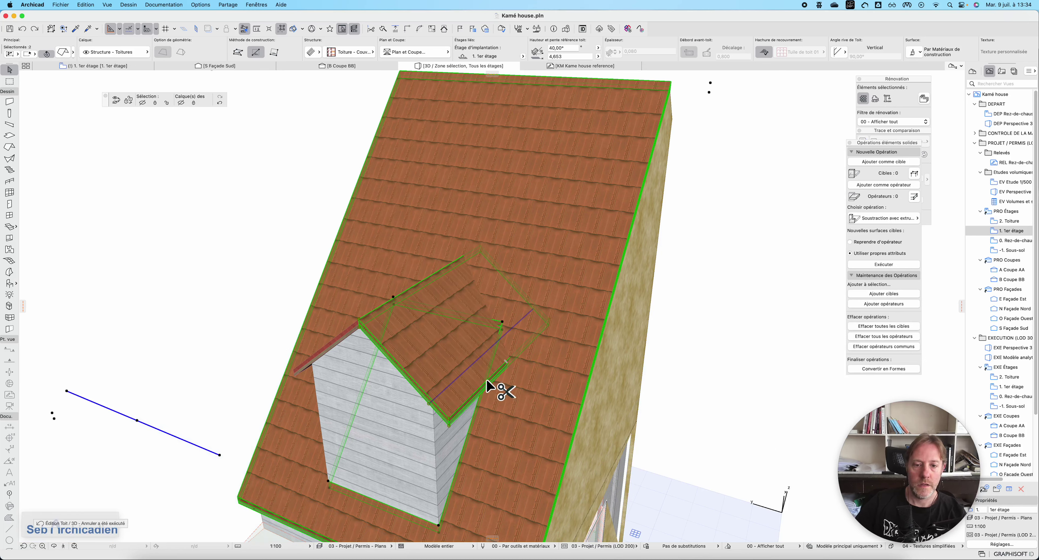
pyautogui.click(741, 345)
pyautogui.click(556, 311)
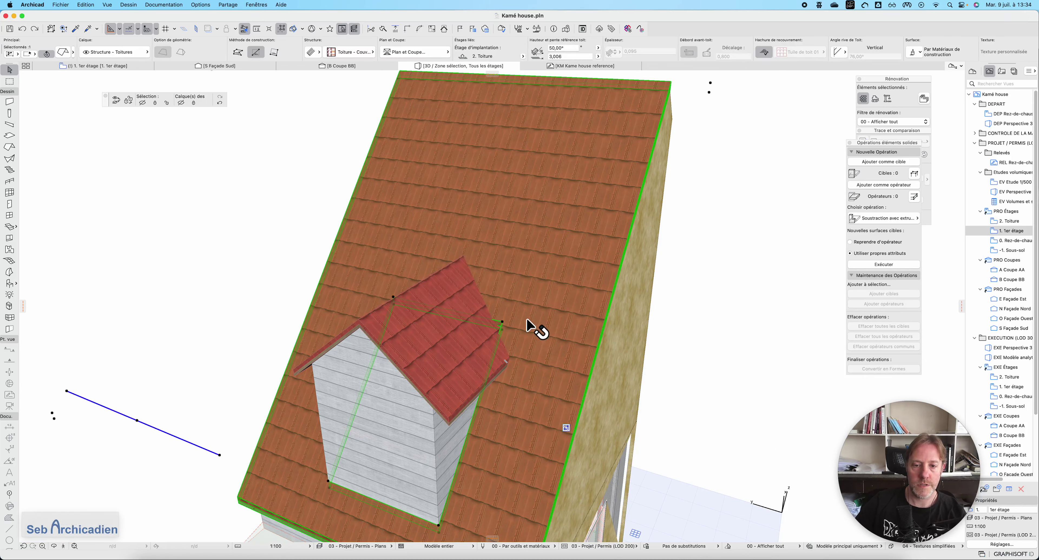
pyautogui.keyDown('shift'); pyautogui.click(462, 344); pyautogui.keyUp('shift')
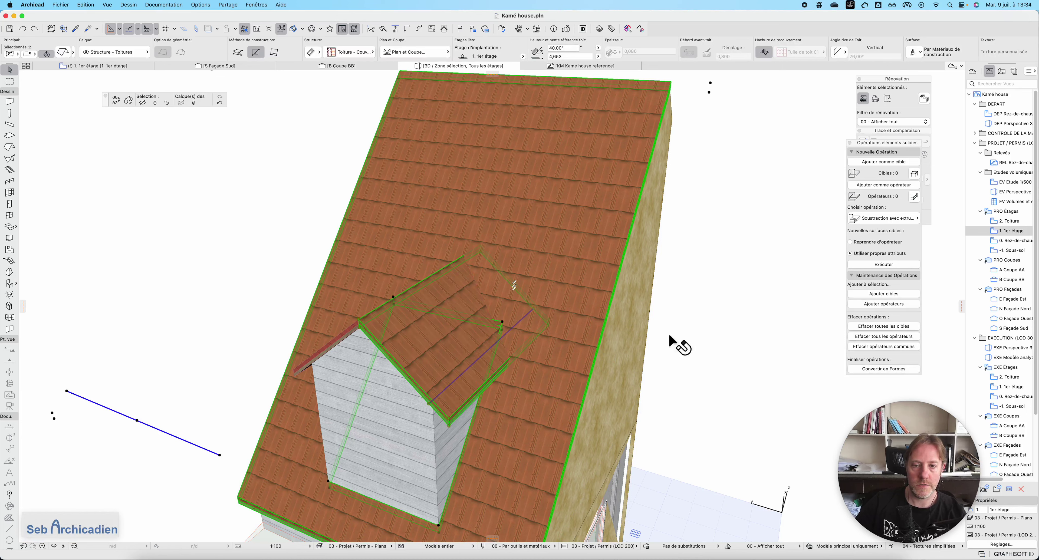
pyautogui.press('Escape')
# Select the main roof and both dormer roof planes and display only them in 3D
pyautogui.click(498, 330)
pyautogui.keyDown('shift'); pyautogui.click(417, 348); pyautogui.keyUp('shift')
pyautogui.keyDown('shift'); pyautogui.click(329, 344); pyautogui.keyUp('shift')
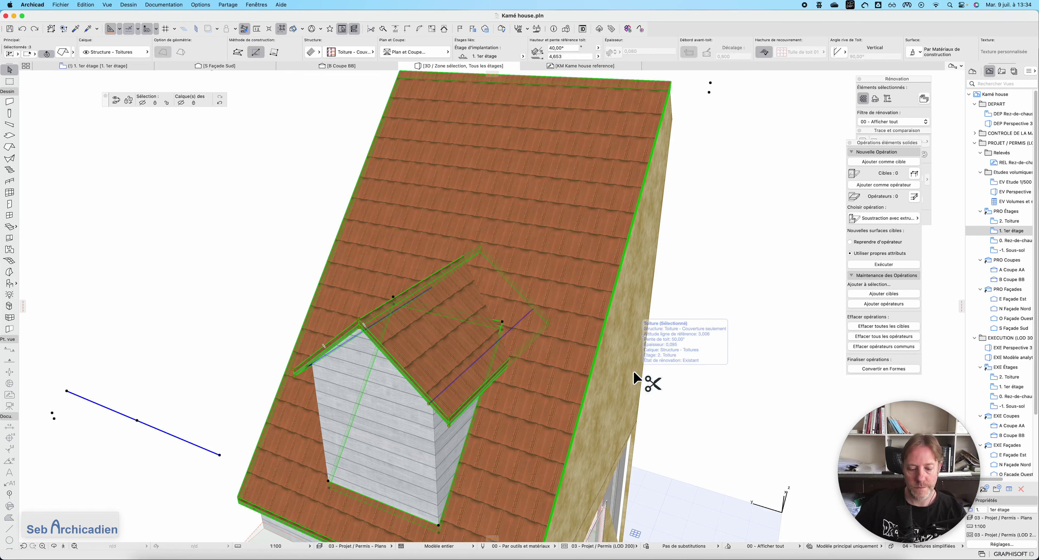
pyautogui.press('F5')
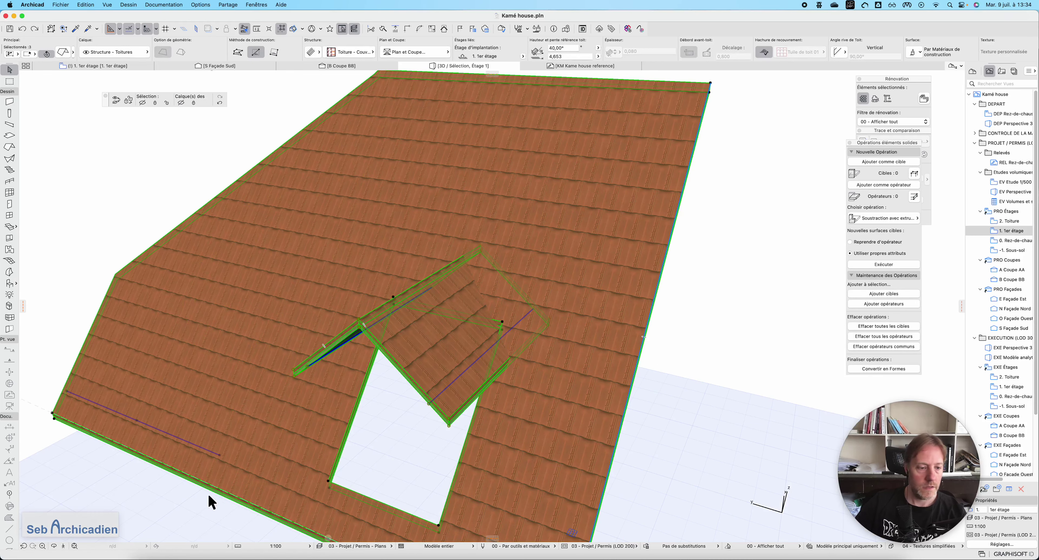
# Try a trim between the isolated dormer roof plane and the main roof in a side view, and undo it
pyautogui.click(56, 546)
pyautogui.moveTo(483, 386); pyautogui.dragTo(335, 290)
pyautogui.press('Escape')
pyautogui.press('Escape')
pyautogui.click(407, 286)
pyautogui.keyDown('alt'); pyautogui.click(406, 285); pyautogui.keyUp('alt')
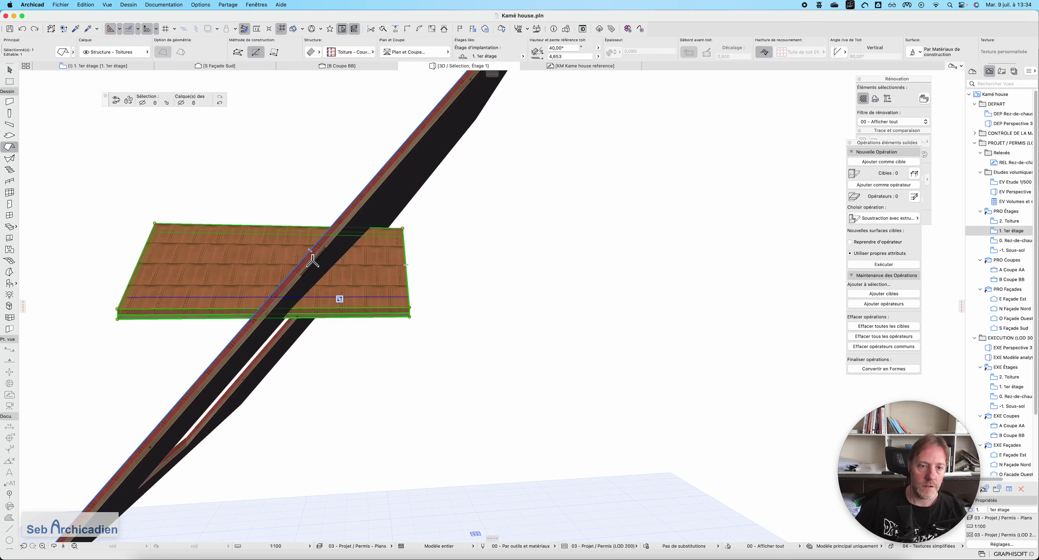
pyautogui.press('super+z')
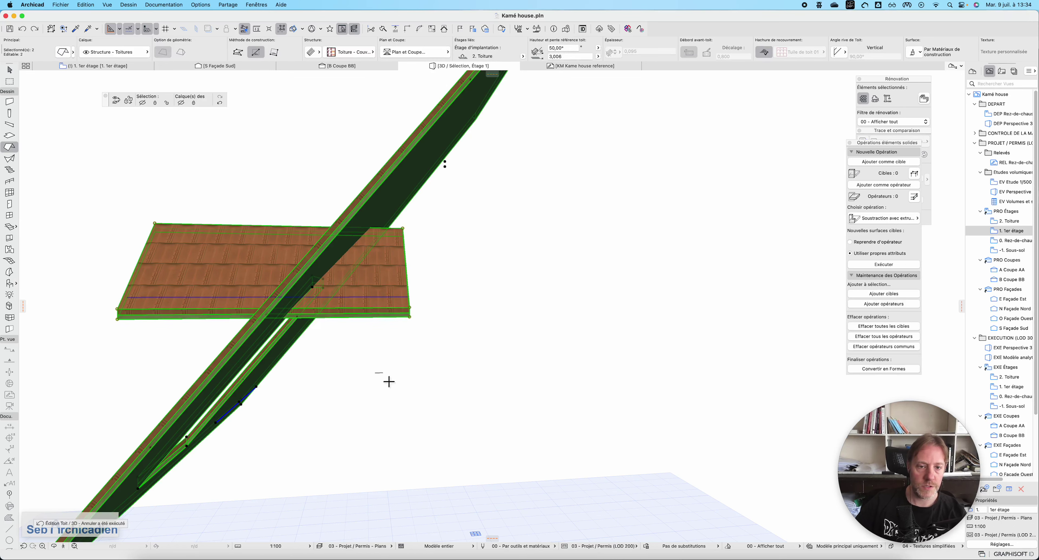
# Try to trim the isolated main roof with the dormer's near roof plane, and undo the cut
pyautogui.click(55, 547)
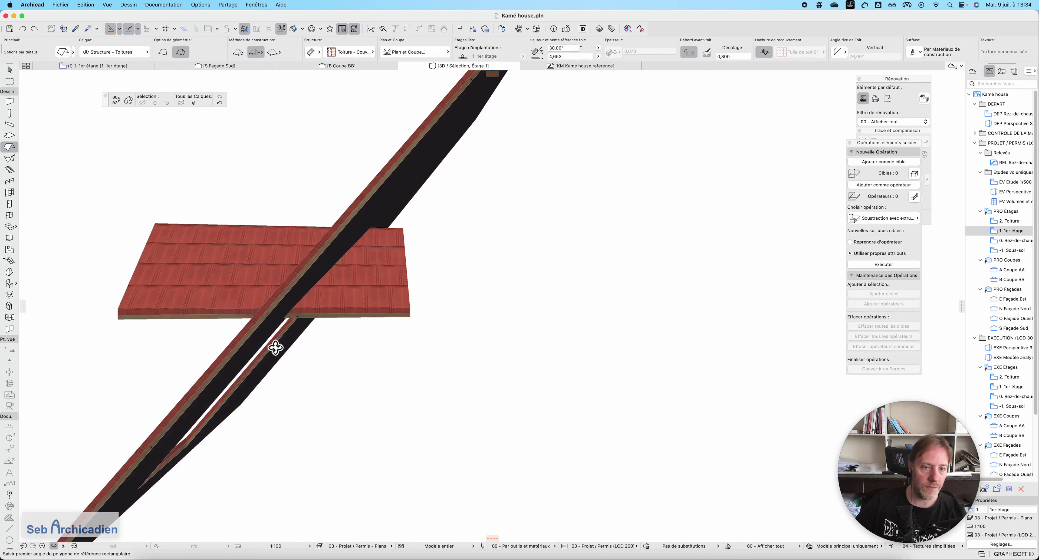
pyautogui.moveTo(276, 346); pyautogui.dragTo(467, 371)
pyautogui.scroll(-3, 377, 466)
pyautogui.press('Escape')
pyautogui.press('Escape')
pyautogui.click(381, 370)
pyautogui.keyDown('super'); pyautogui.click(550, 211); pyautogui.keyUp('super')
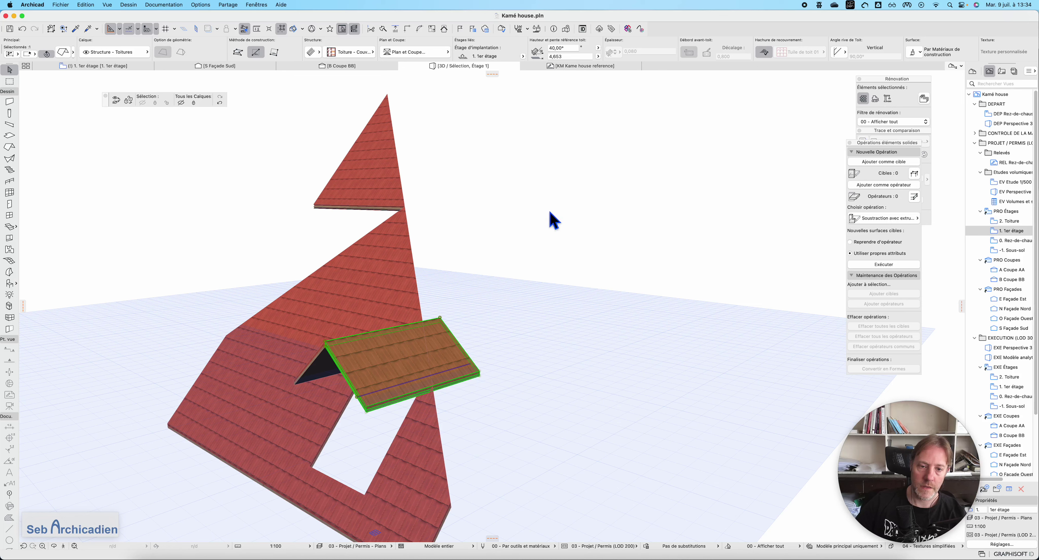
pyautogui.press('super+z')
pyautogui.press('Escape')
# Trim the dormer's near roof plane to the main roof, removing the part inside the house
pyautogui.click(525, 218)
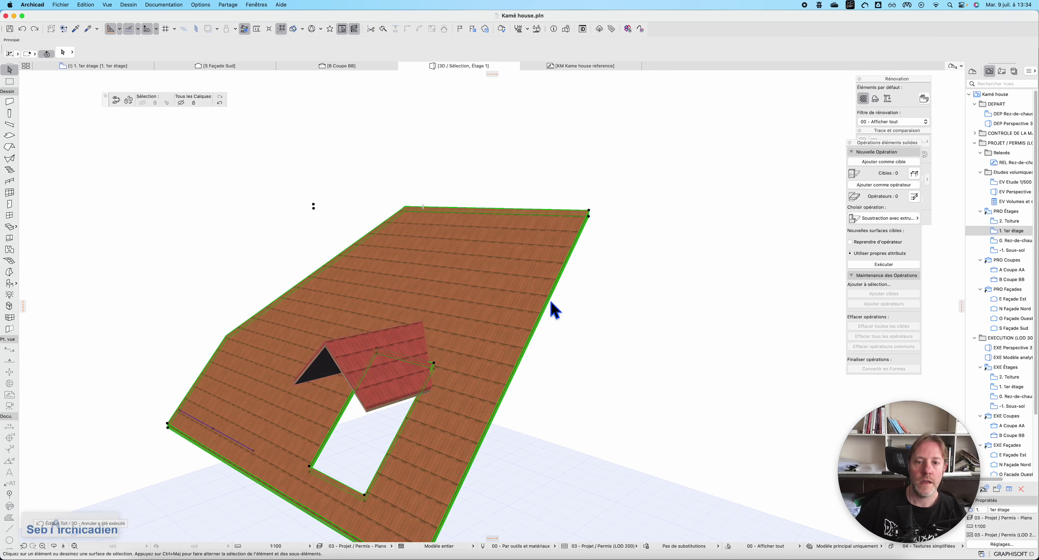
pyautogui.click(54, 546)
pyautogui.moveTo(552, 403); pyautogui.dragTo(395, 391)
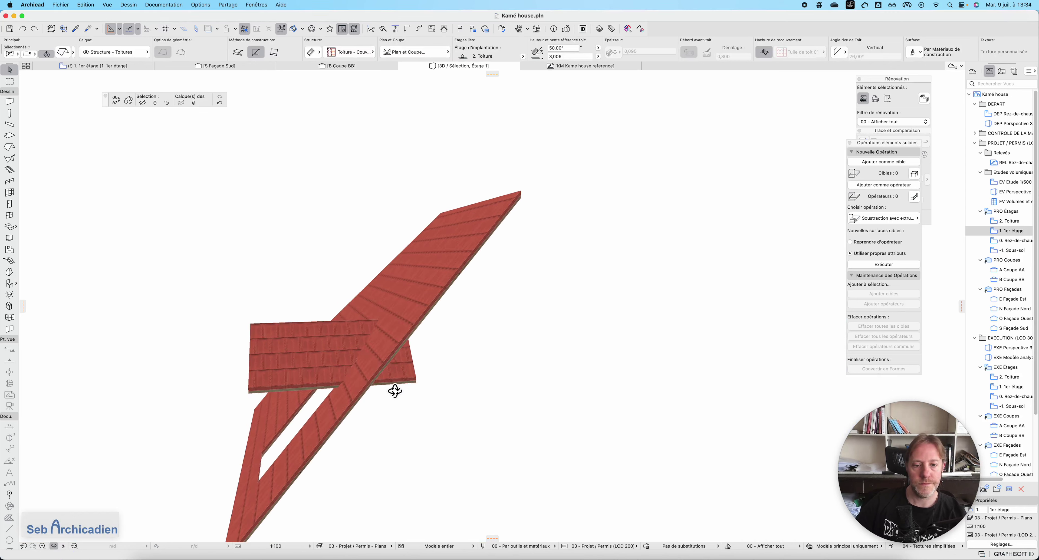
pyautogui.click(412, 361)
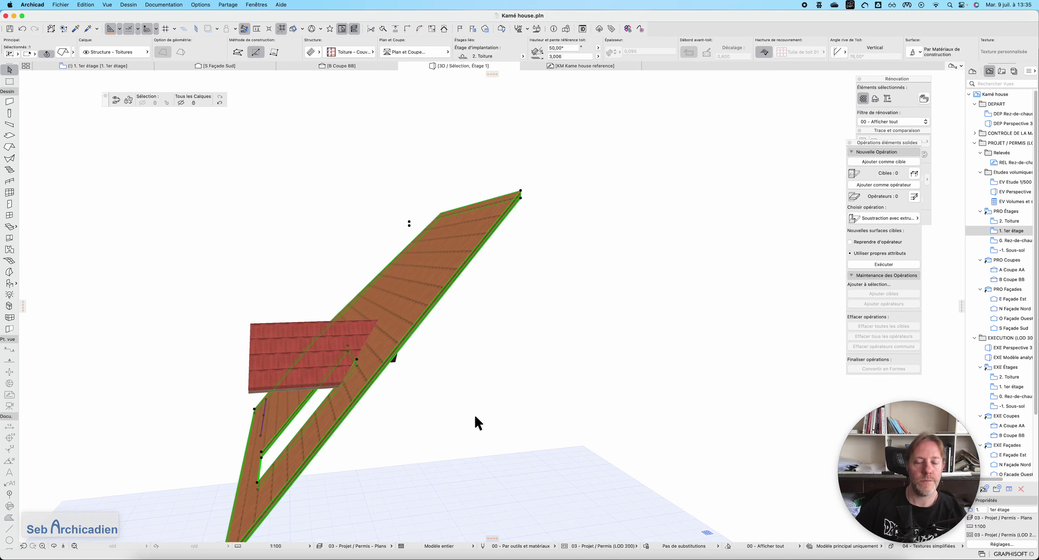
pyautogui.click(442, 362)
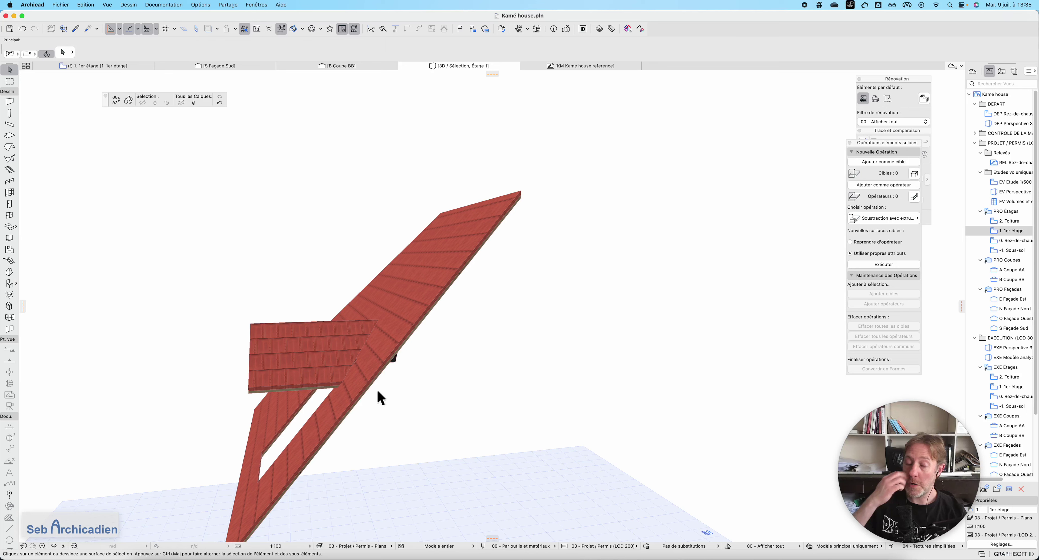
# Try to trim the dormer's far roof plane with the main roof on the underside, and undo the cut
pyautogui.click(53, 546)
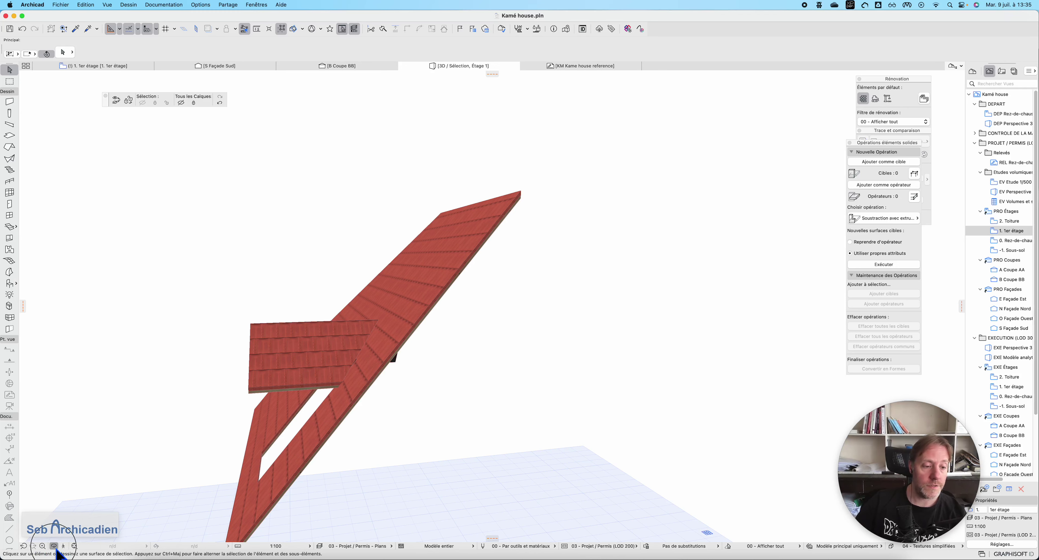
pyautogui.moveTo(494, 350); pyautogui.dragTo(414, 383)
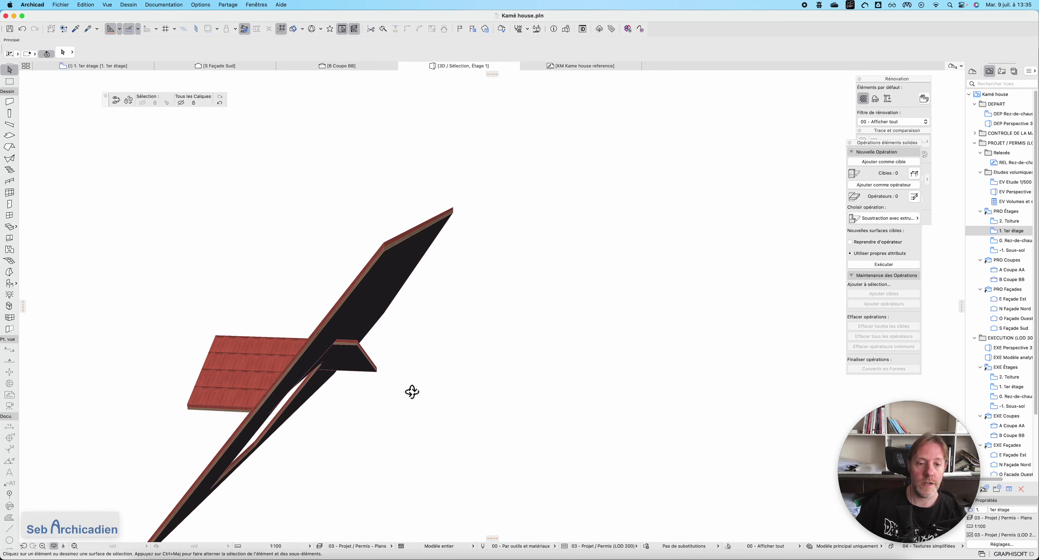
pyautogui.click(371, 371)
pyautogui.click(405, 254)
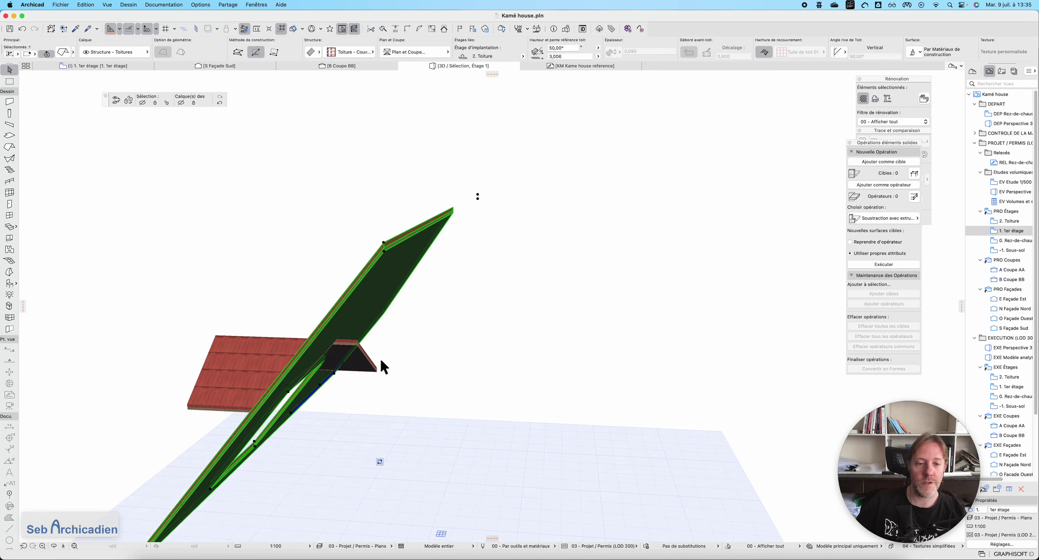
pyautogui.keyDown('super'); pyautogui.click(368, 355); pyautogui.keyUp('super')
pyautogui.click(410, 329)
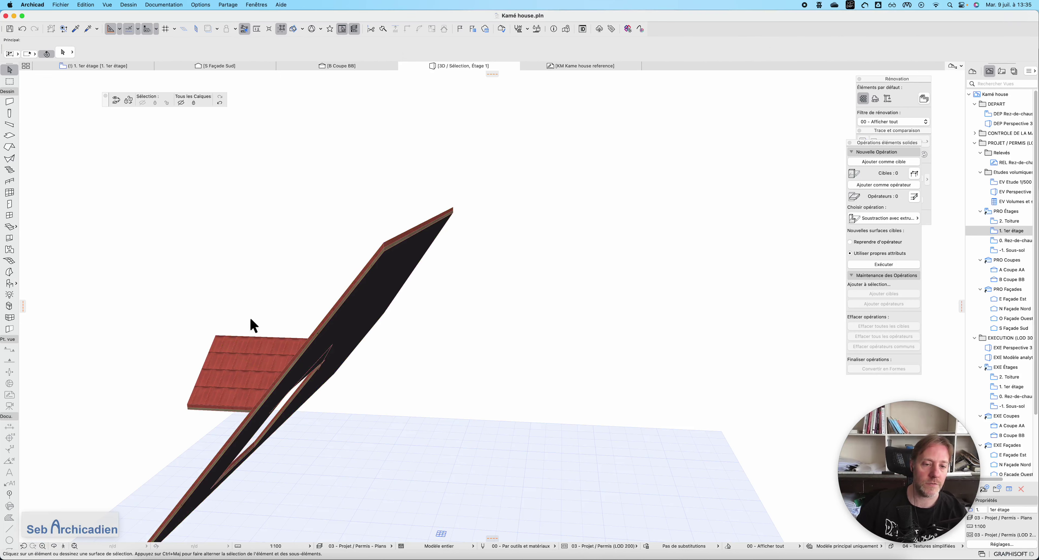
pyautogui.click(271, 350)
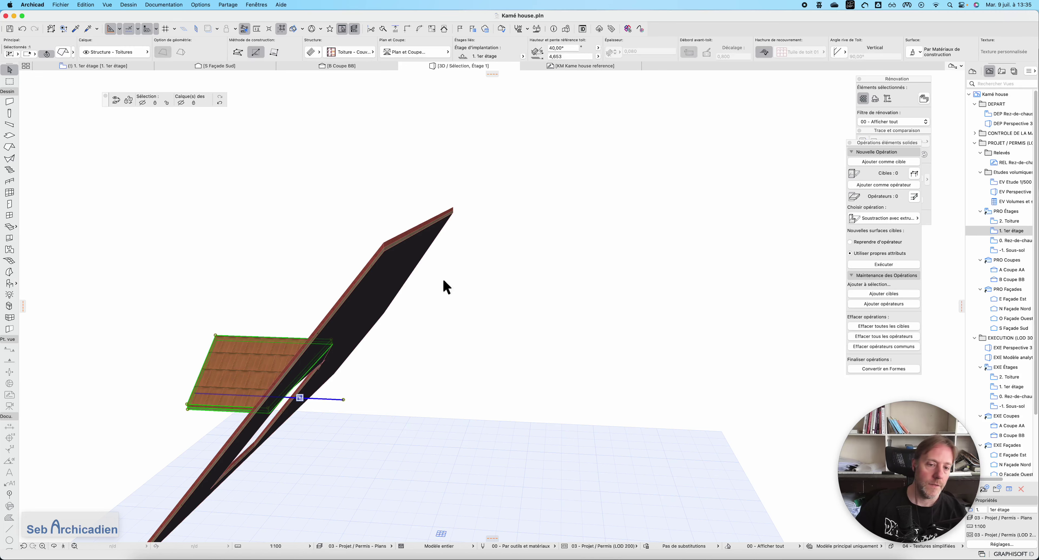
pyautogui.press('super+z')
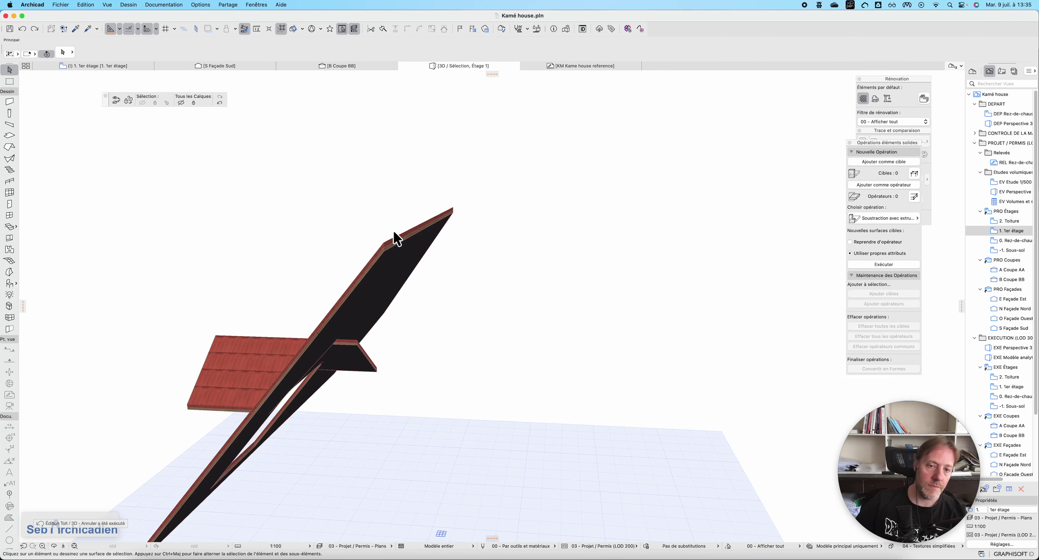
# Trim the dormer's far roof plane with the main roof, removing the part inside the house, and check the dormer from outside
pyautogui.click(397, 239)
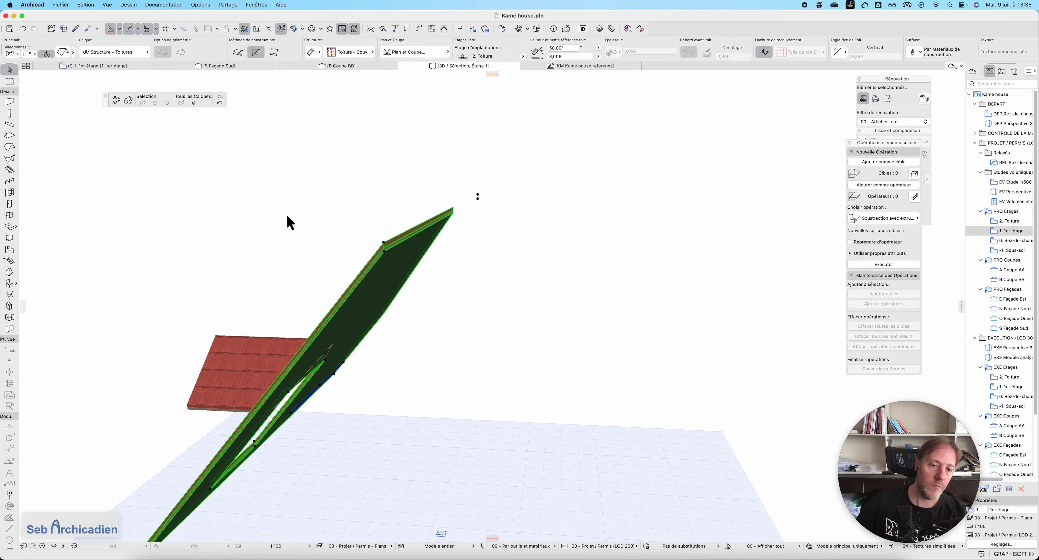
pyautogui.press('Escape')
pyautogui.click(54, 546)
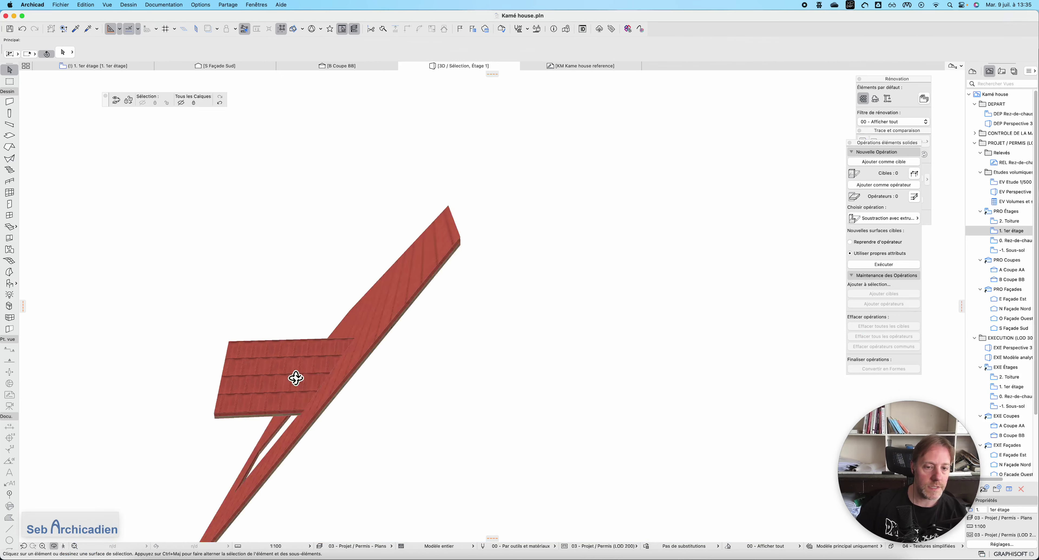
pyautogui.moveTo(297, 376); pyautogui.dragTo(545, 382)
pyautogui.moveTo(482, 357); pyautogui.dragTo(441, 390)
pyautogui.press('Escape')
pyautogui.click(434, 415)
pyautogui.click(348, 379)
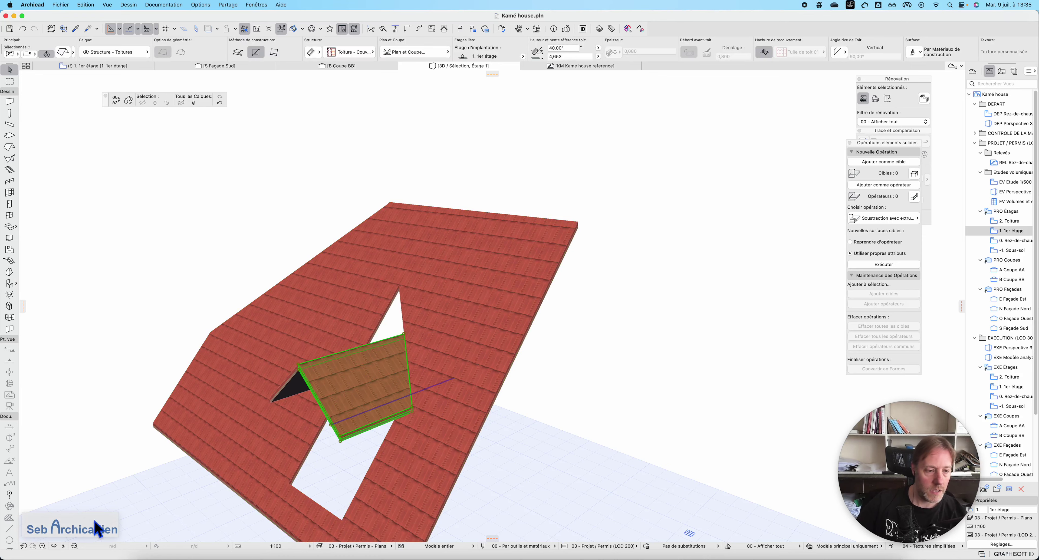
# Try to trim the main roof beside the opening with the dormer's far roof plane, and undo the cut
pyautogui.click(56, 548)
pyautogui.moveTo(270, 369); pyautogui.dragTo(507, 370)
pyautogui.moveTo(352, 393); pyautogui.dragTo(464, 394)
pyautogui.press('Escape')
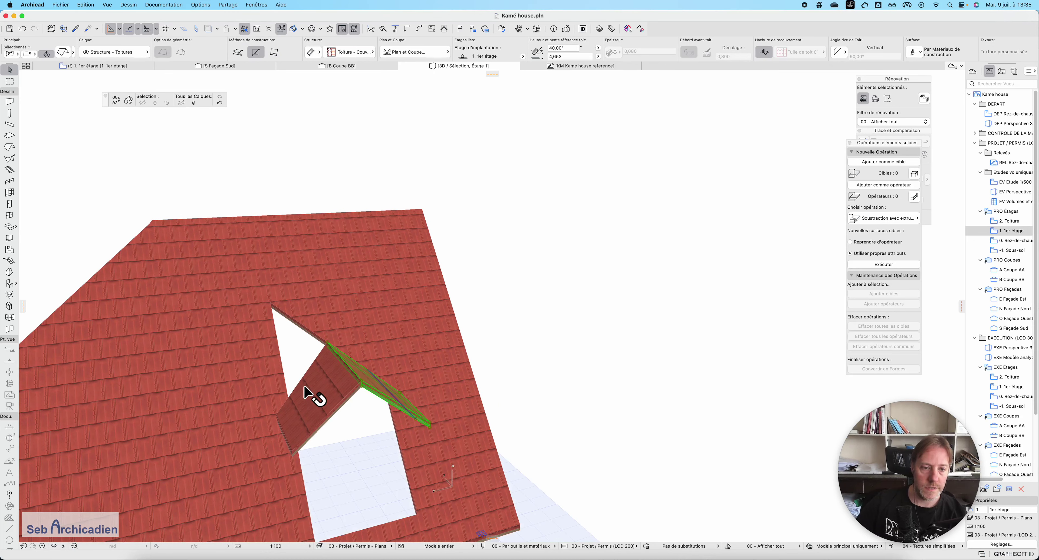
pyautogui.click(308, 392)
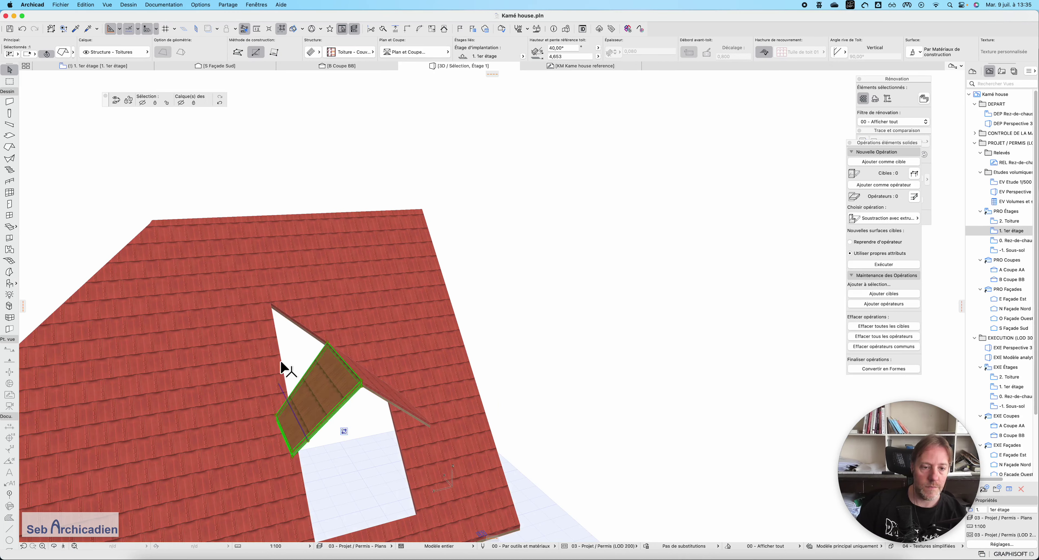
pyautogui.keyDown('super'); pyautogui.click(287, 315); pyautogui.keyUp('super')
pyautogui.press('super+z')
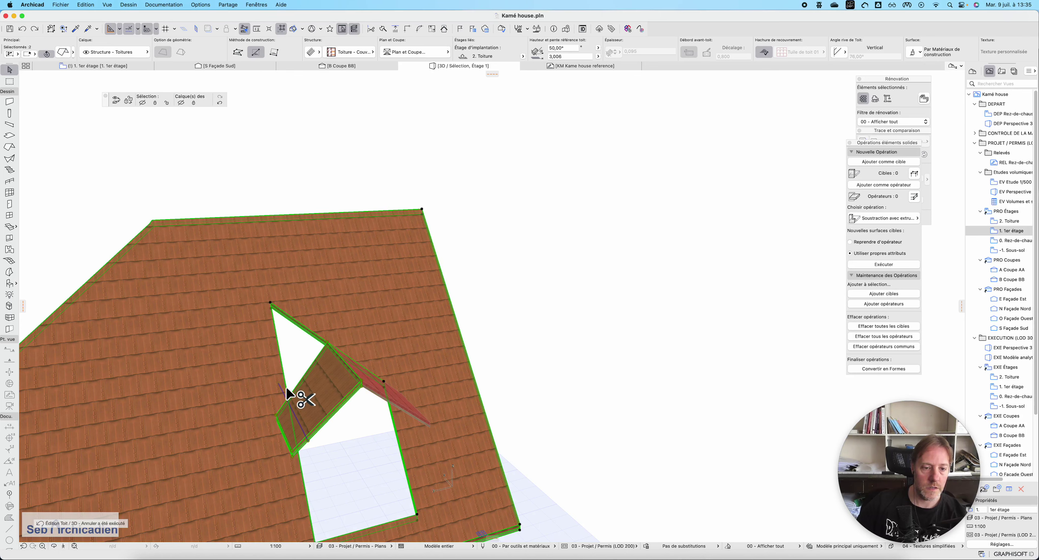
pyautogui.click(526, 355)
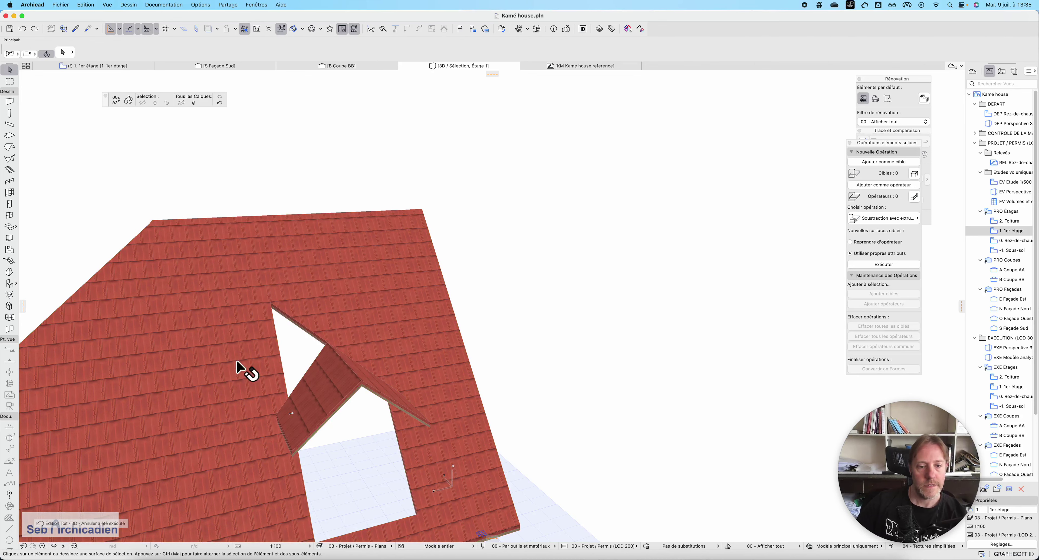
# Insert a new node in the main roof opening's upper edge, at the inner end of the dormer's ridge
pyautogui.click(318, 331)
pyautogui.click(324, 344)
pyautogui.scroll(5, 337, 355)
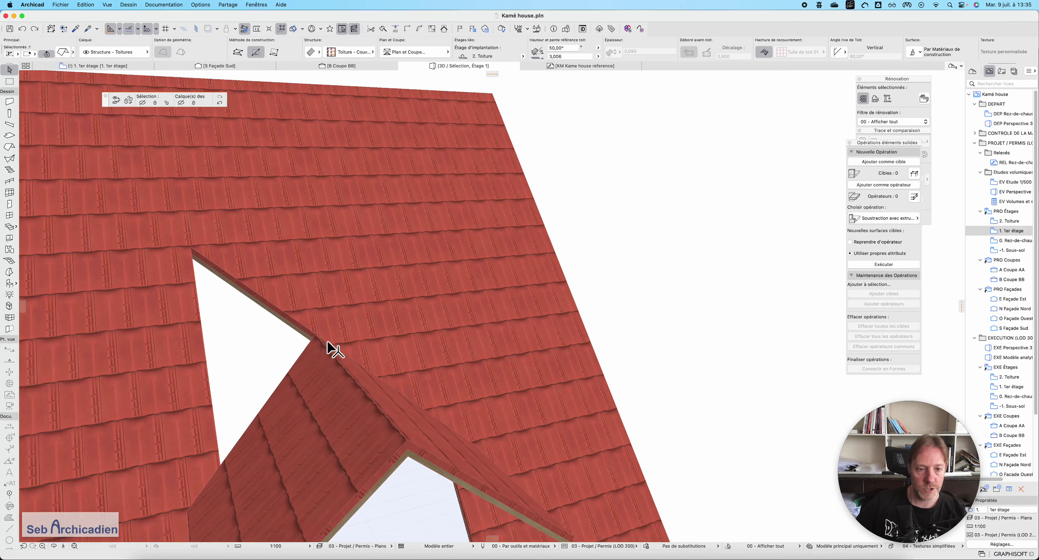
pyautogui.click(307, 332)
pyautogui.click(828, 182)
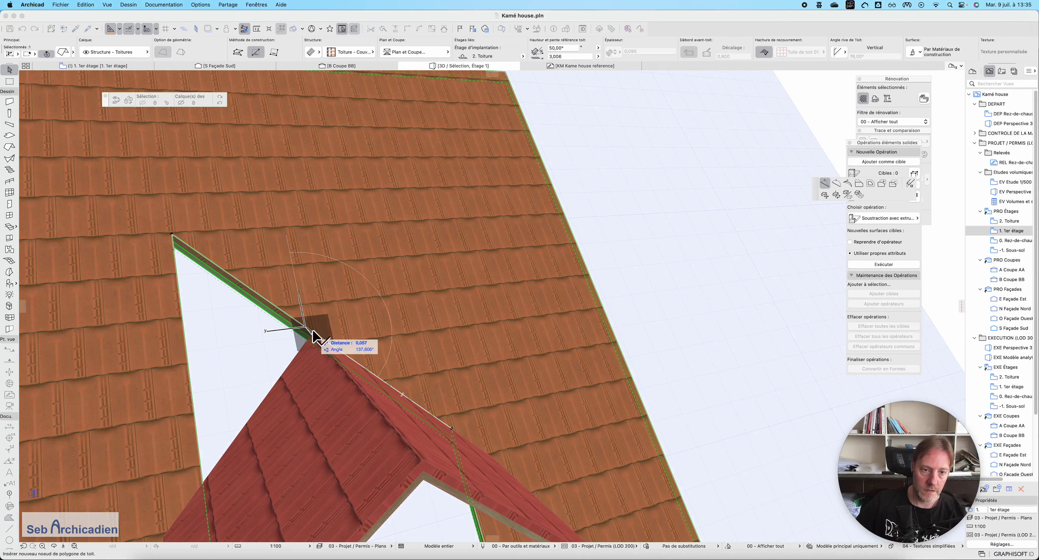
pyautogui.click(313, 332)
# Move the opening's uncovered upper corner node to where the dormer roof plane meets the opening's side edge
pyautogui.click(173, 239)
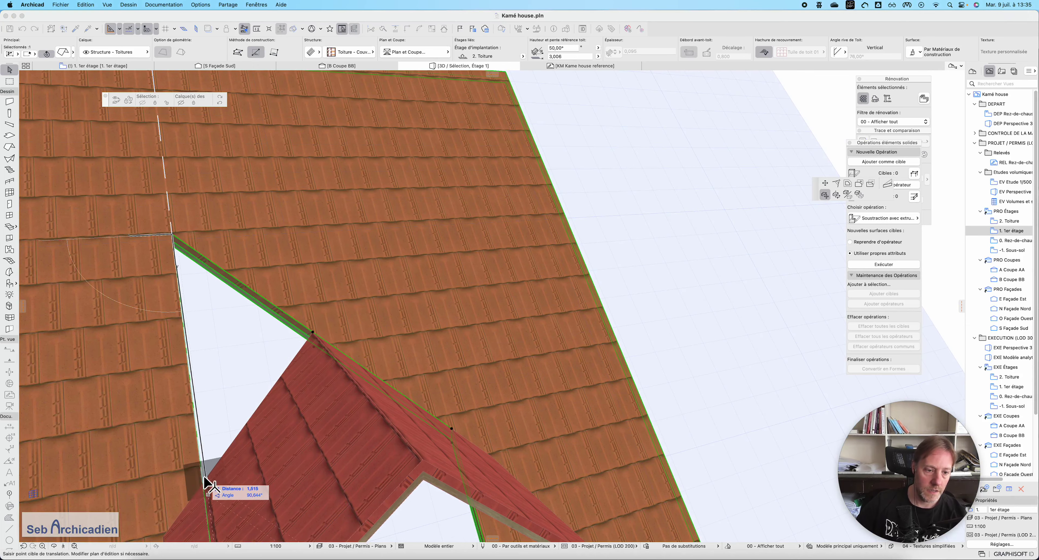
pyautogui.click(824, 182)
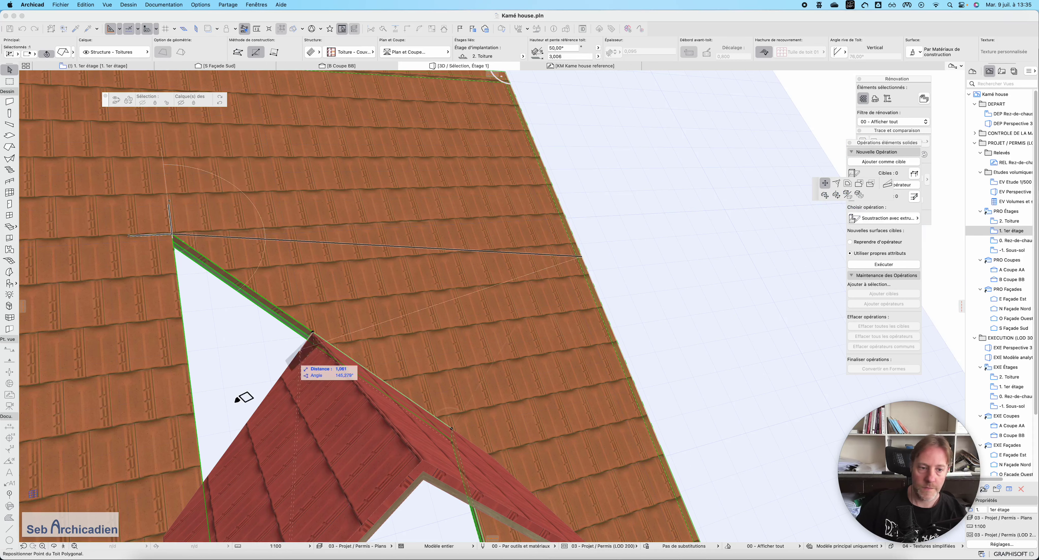
pyautogui.click(216, 476)
pyautogui.click(707, 178)
pyautogui.keyDown('shift'); pyautogui.moveTo(707, 179); pyautogui.dragTo(520, 377, button='middle'); pyautogui.keyUp('shift')
pyautogui.scroll(2, 521, 377)
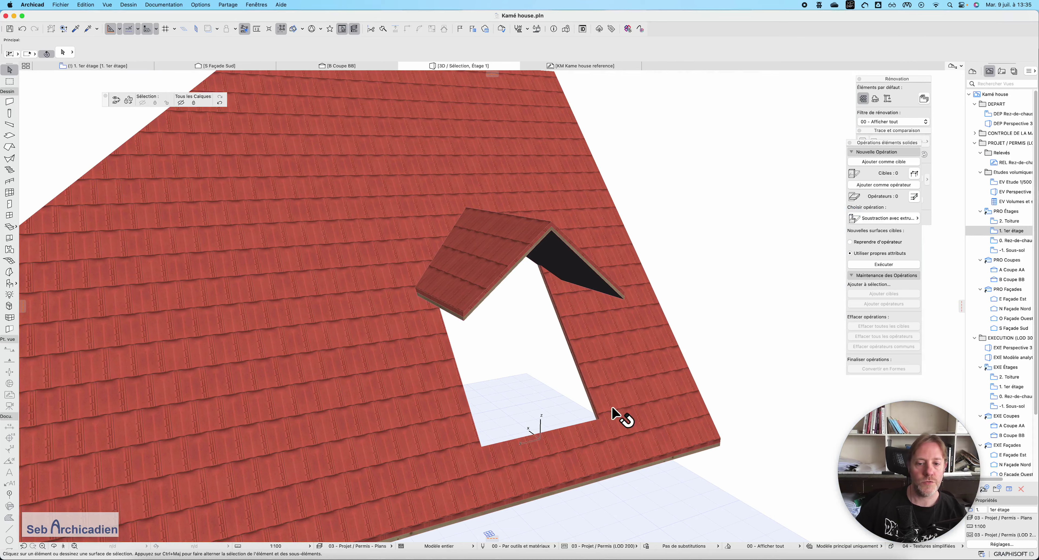
# Open the 1er étage floor plan at the dormer walls
pyautogui.click(94, 65)
pyautogui.scroll(3, 387, 264)
pyautogui.scroll(3, 267, 356)
pyautogui.scroll(3, 248, 268)
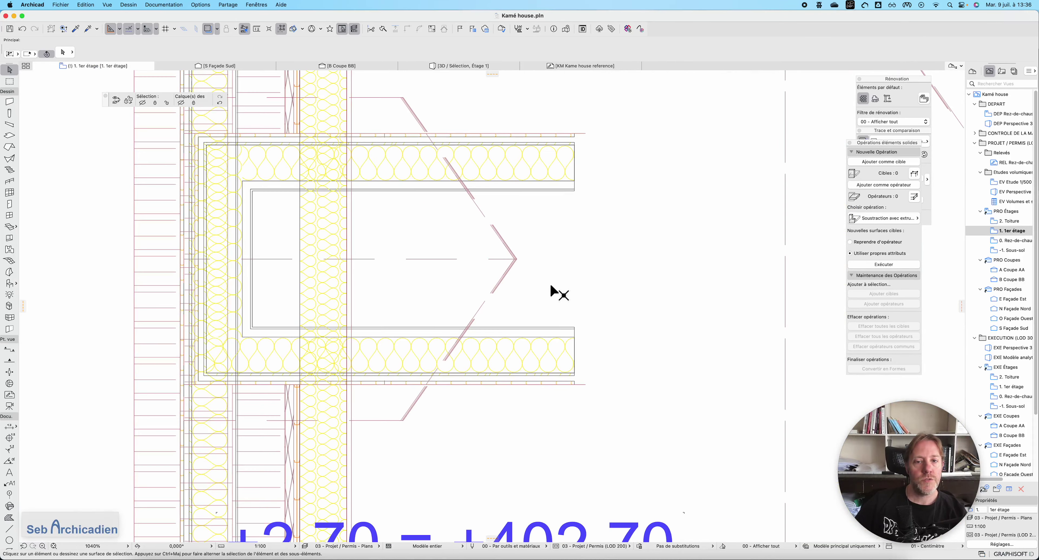
pyautogui.click(566, 188)
pyautogui.scroll(-2, 437, 358)
pyautogui.scroll(-2, 435, 355)
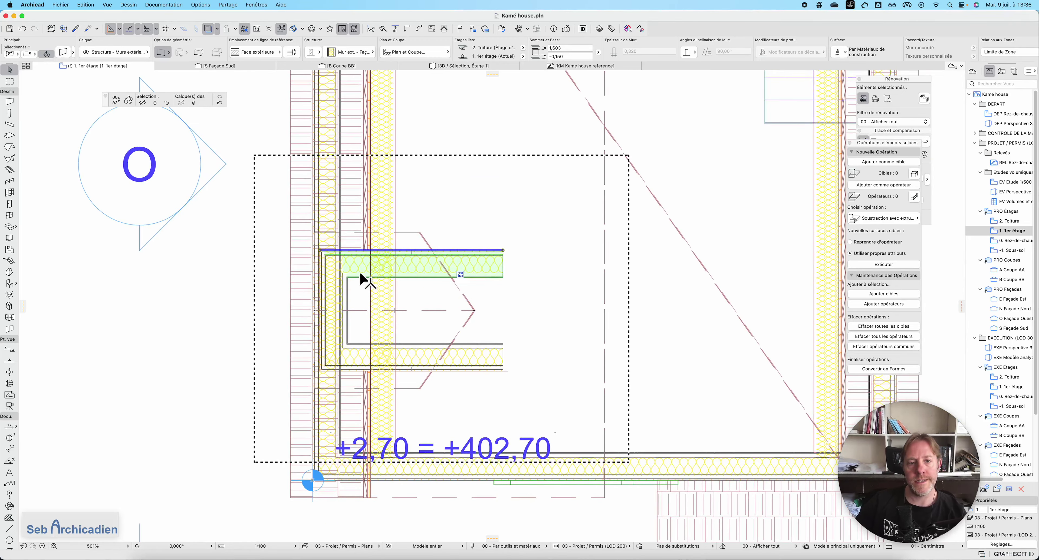
pyautogui.scroll(2, 354, 275)
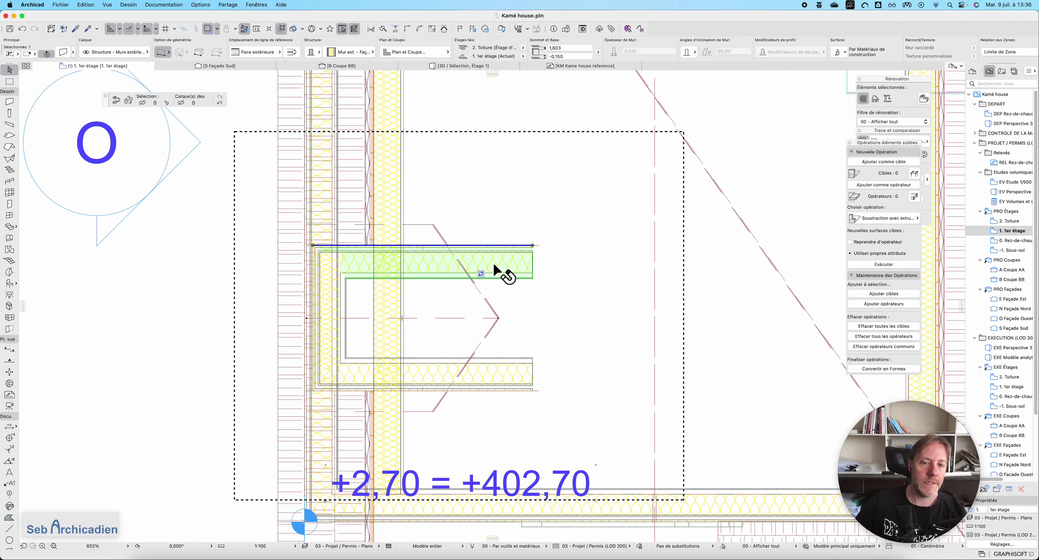
pyautogui.keyDown('shift'); pyautogui.click(401, 220); pyautogui.keyUp('shift')
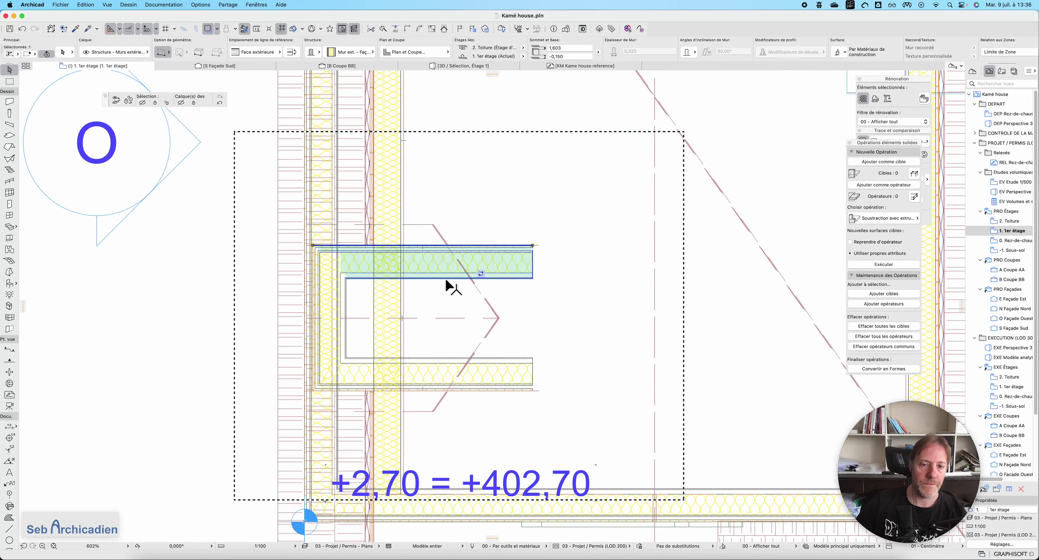
pyautogui.press('Escape')
# Select both dormer side walls and the insulation roof crossing them in plan, and display only these elements in 3D
pyautogui.click(436, 362)
pyautogui.keyDown('shift'); pyautogui.click(447, 272); pyautogui.keyUp('shift')
pyautogui.keyDown('shift'); pyautogui.click(403, 204); pyautogui.keyUp('shift')
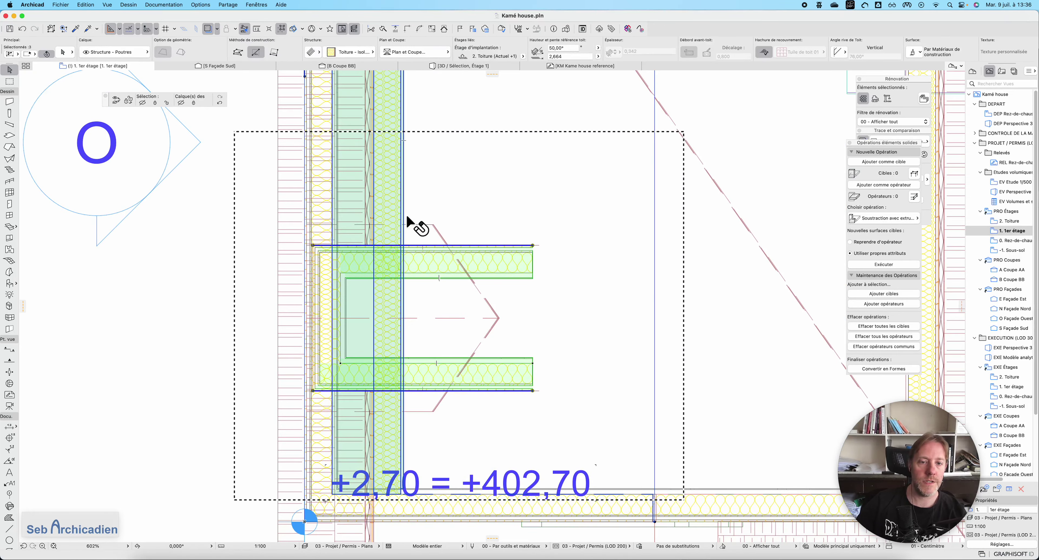
pyautogui.press('F5')
pyautogui.keyDown('shift'); pyautogui.moveTo(548, 510); pyautogui.dragTo(431, 288, button='middle'); pyautogui.keyUp('shift')
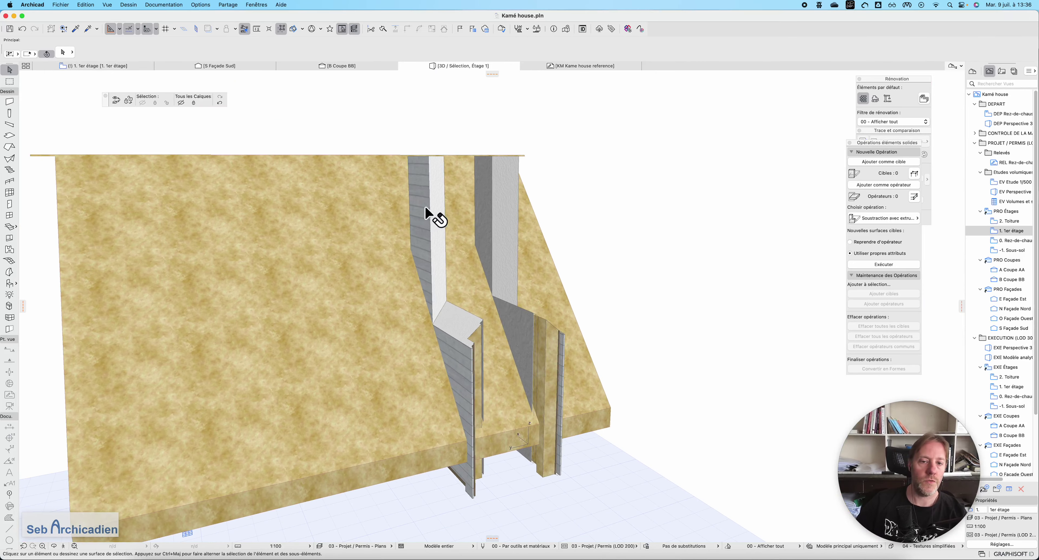
# Subtract the insulation roof from both dormer side walls with a solid element operation using subtraction with downward extrusion
pyautogui.click(419, 224)
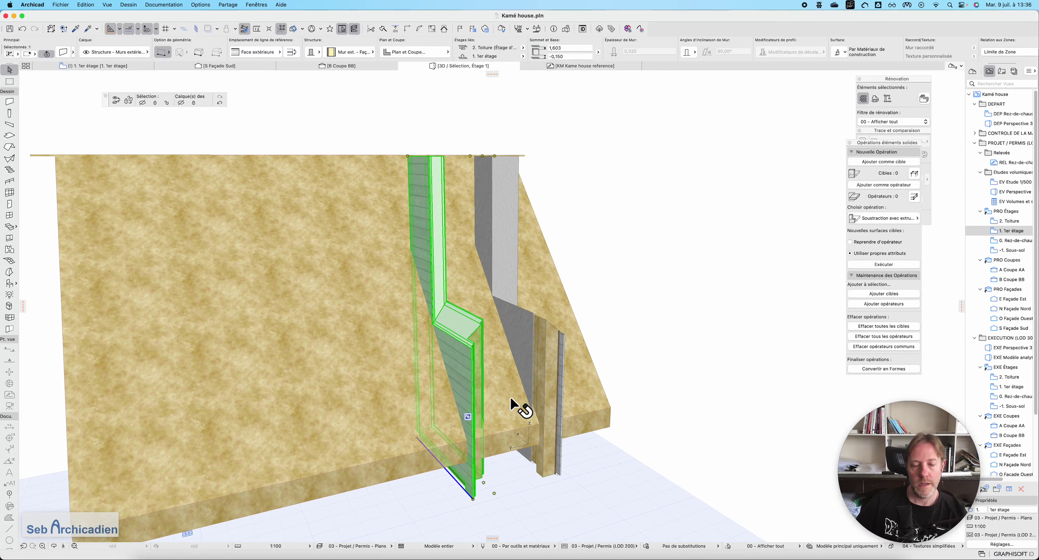
pyautogui.keyDown('shift'); pyautogui.click(526, 373); pyautogui.keyUp('shift')
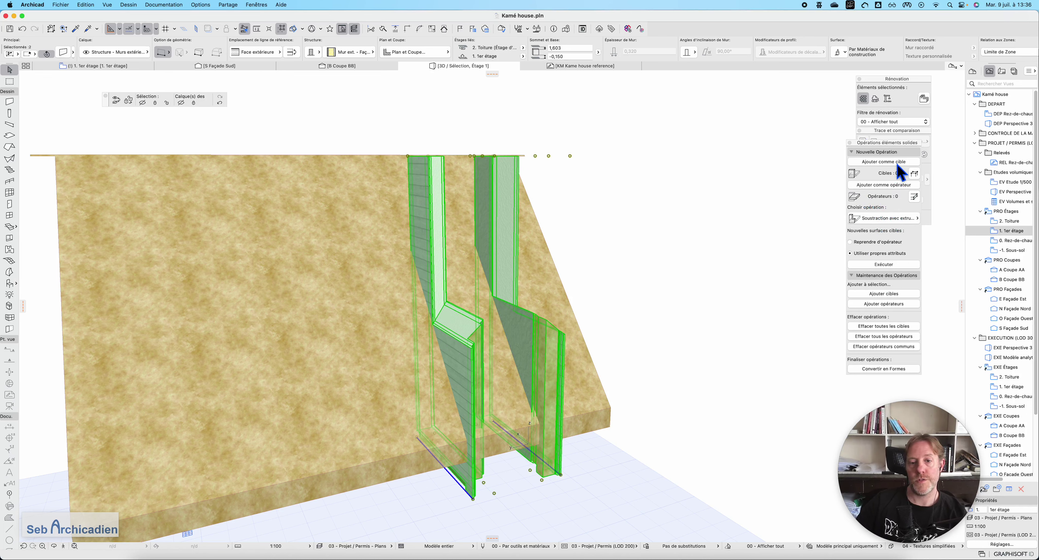
pyautogui.click(457, 420)
pyautogui.click(881, 186)
pyautogui.click(892, 218)
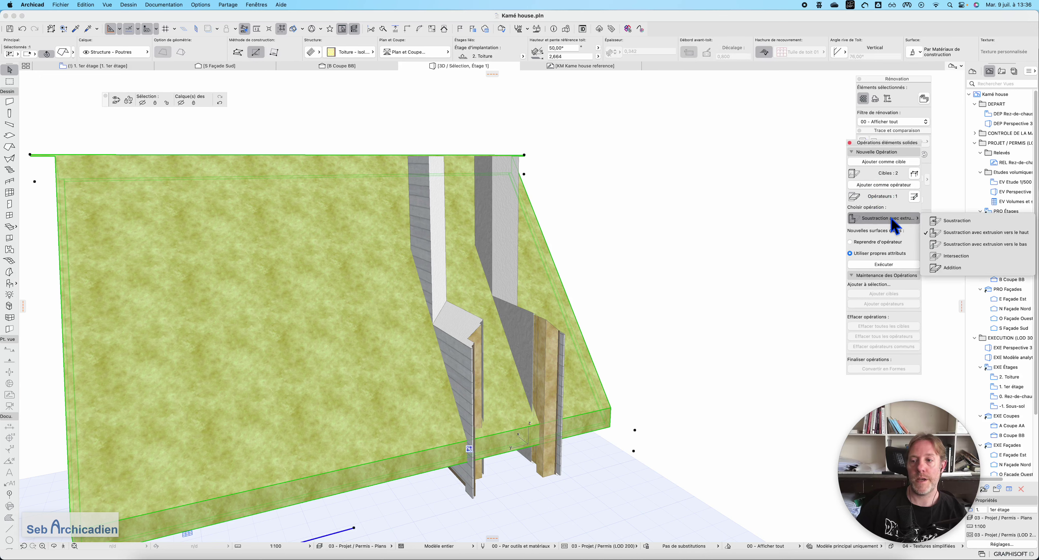
pyautogui.click(974, 245)
pyautogui.click(885, 265)
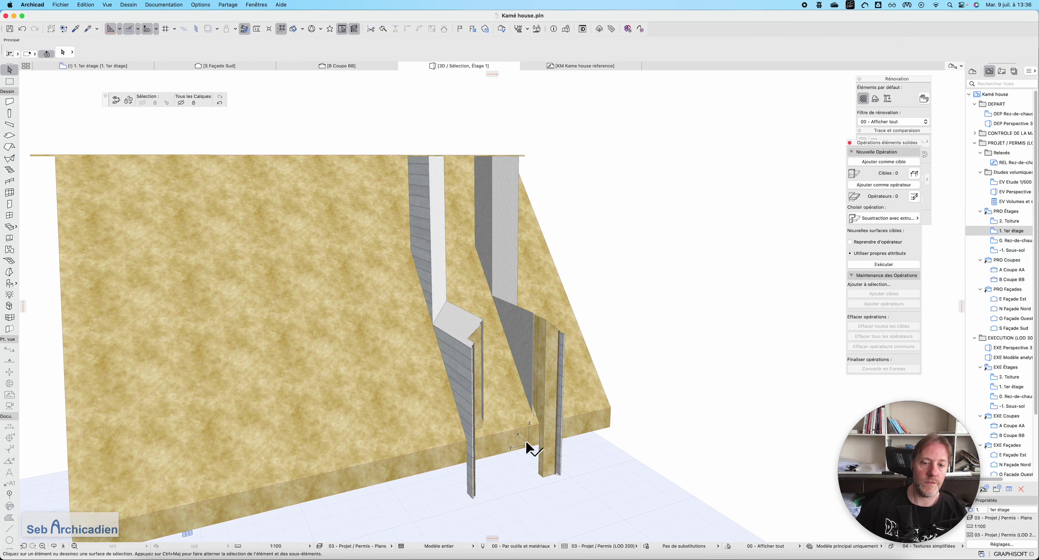
# Display the whole marquee area in 3D and examine both dormer side walls where they rise above the main roof
pyautogui.click(433, 222)
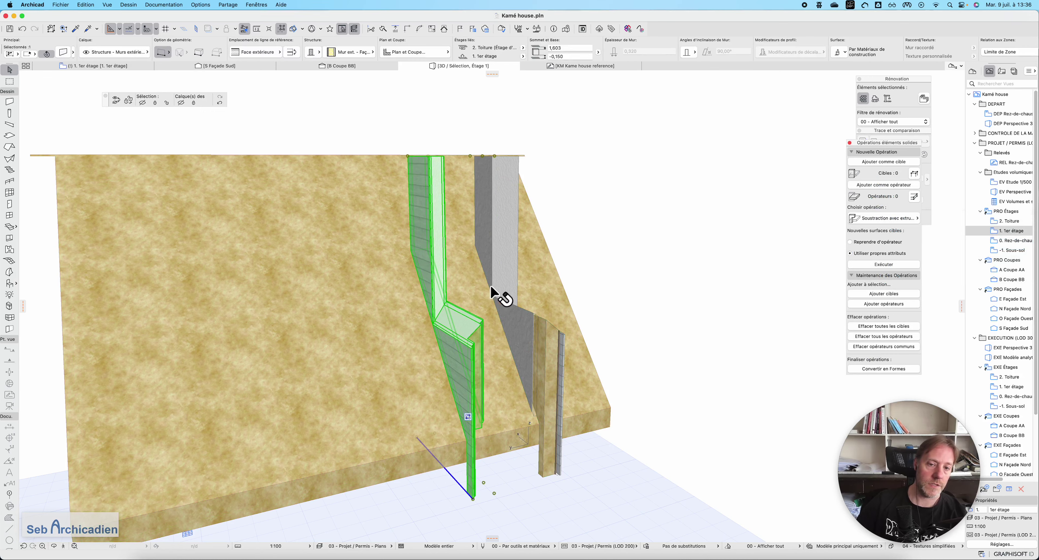
pyautogui.click(96, 66)
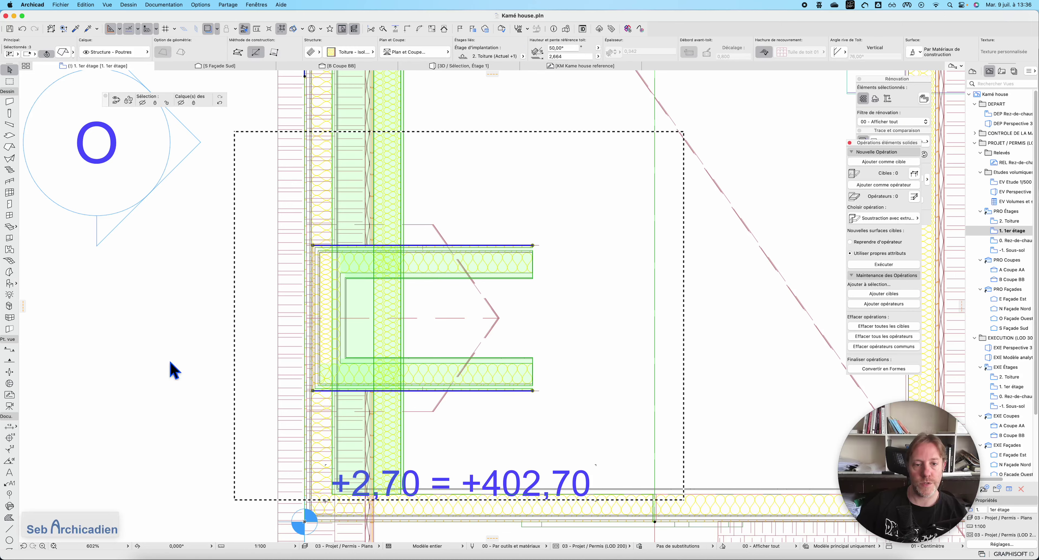
pyautogui.press('Escape')
pyautogui.press('F5')
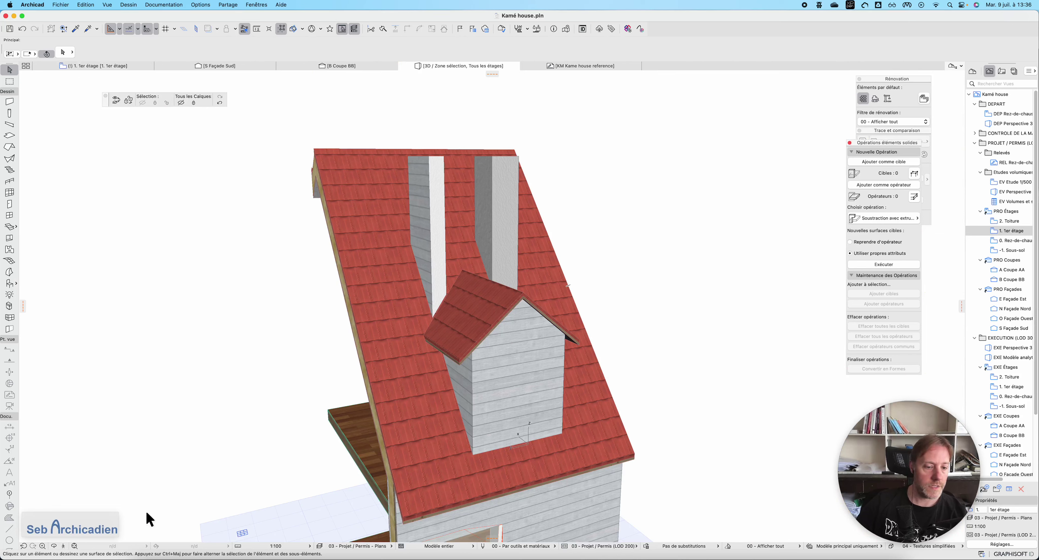
pyautogui.click(437, 234)
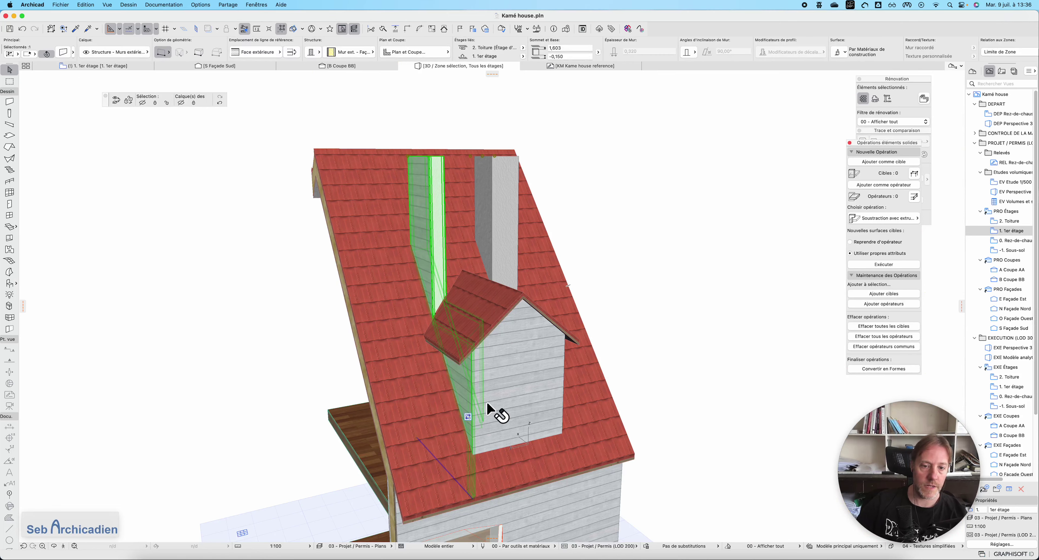
pyautogui.click(515, 244)
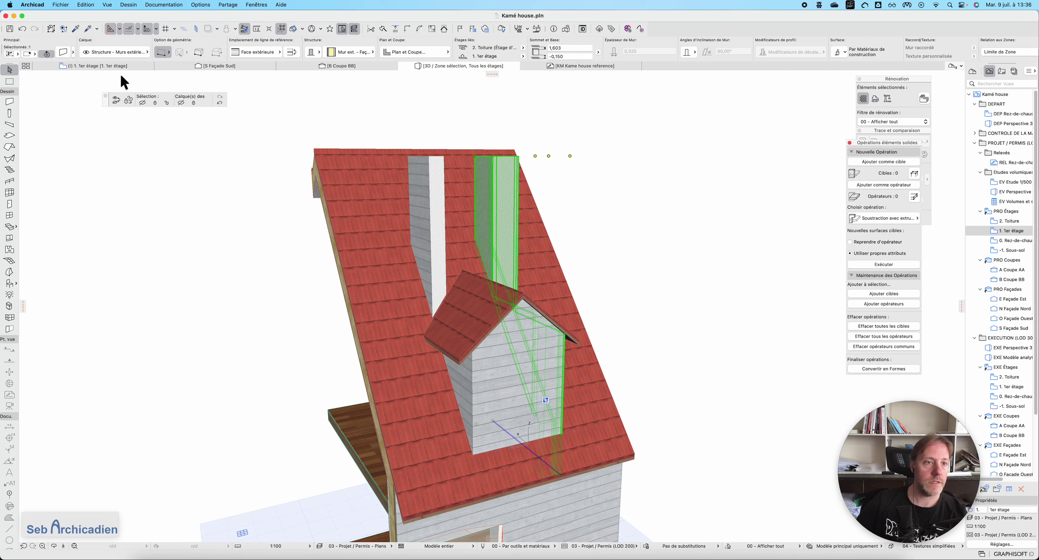
# In the 1er étage plan, shorten both dormer side walls so their inner ends stop where the dormer roof's slanted edges cross them
pyautogui.click(126, 66)
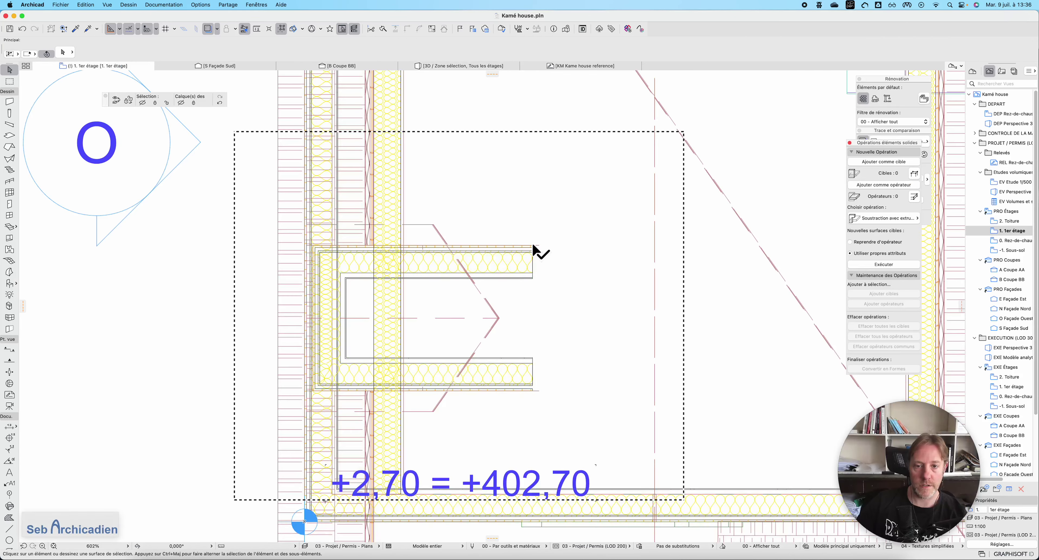
pyautogui.click(538, 247)
pyautogui.click(532, 257)
pyautogui.click(532, 245)
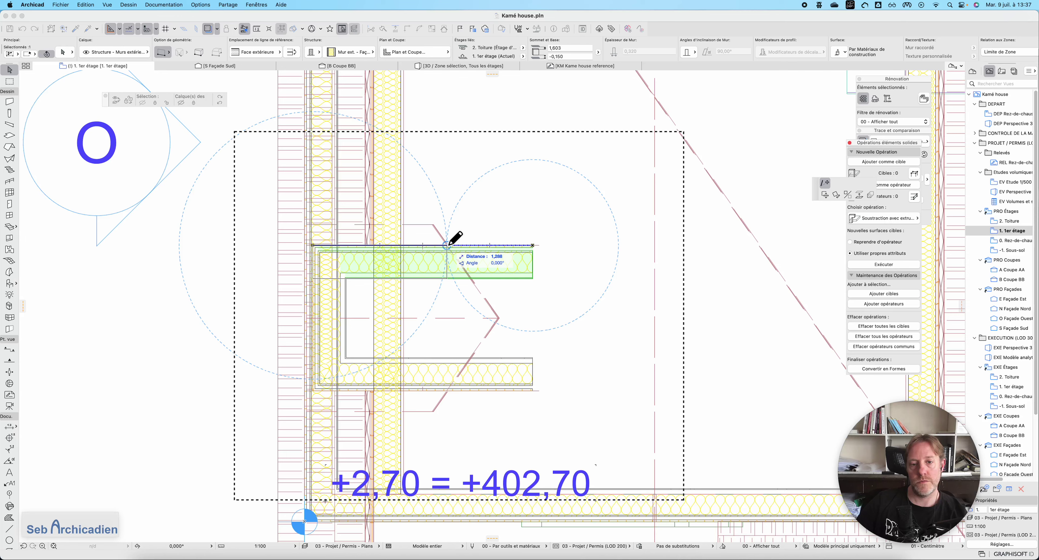
pyautogui.click(447, 245)
pyautogui.click(532, 388)
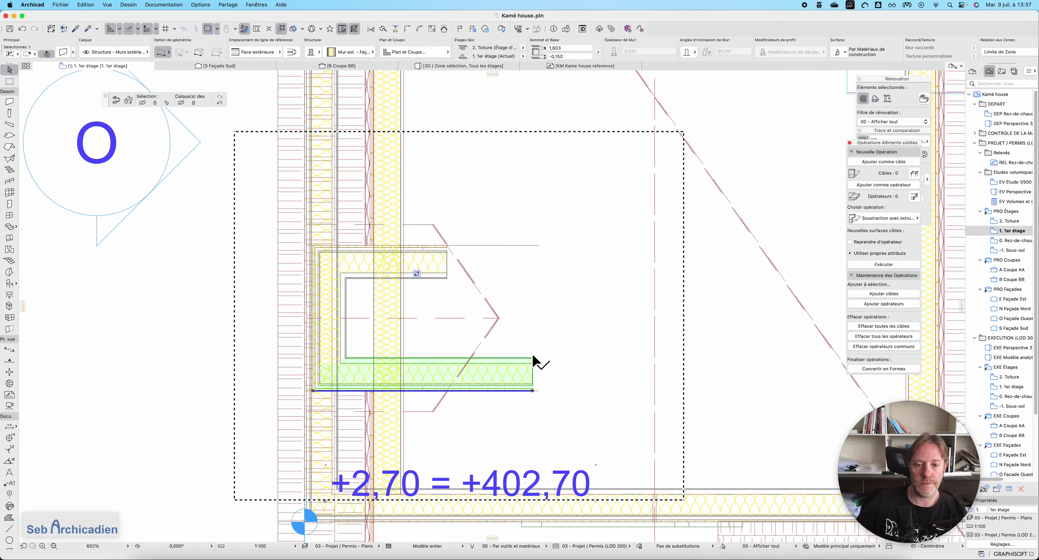
pyautogui.click(532, 390)
pyautogui.click(447, 390)
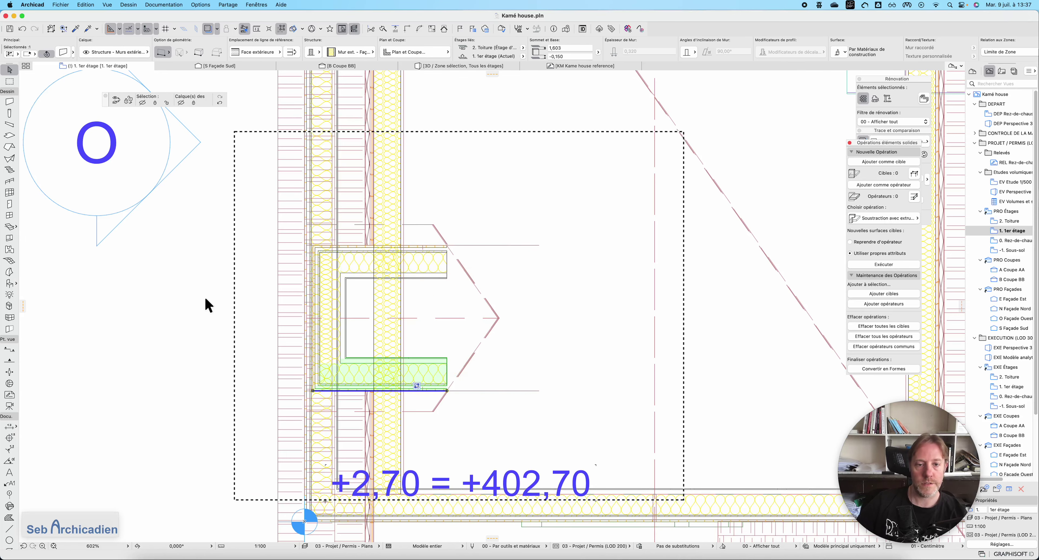
# Display the dormer in 3D and examine from the side how the shortened side walls meet the main roof
pyautogui.press('F3')
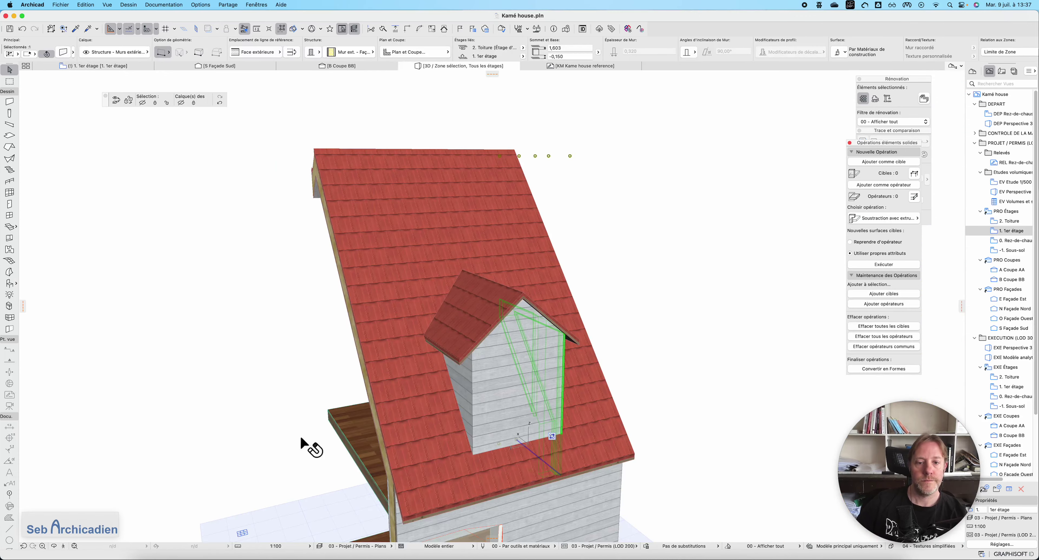
pyautogui.click(54, 546)
pyautogui.moveTo(403, 349); pyautogui.dragTo(540, 386)
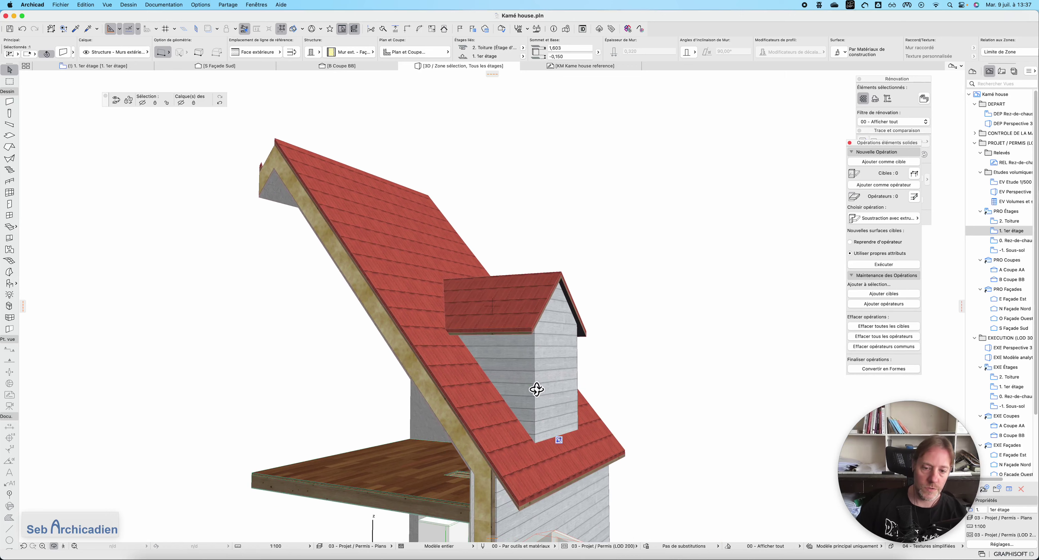
pyautogui.press('Escape')
# In section B Coupe BB, select both dormer side walls and the insulation roof, and display only these elements in 3D
pyautogui.click(342, 68)
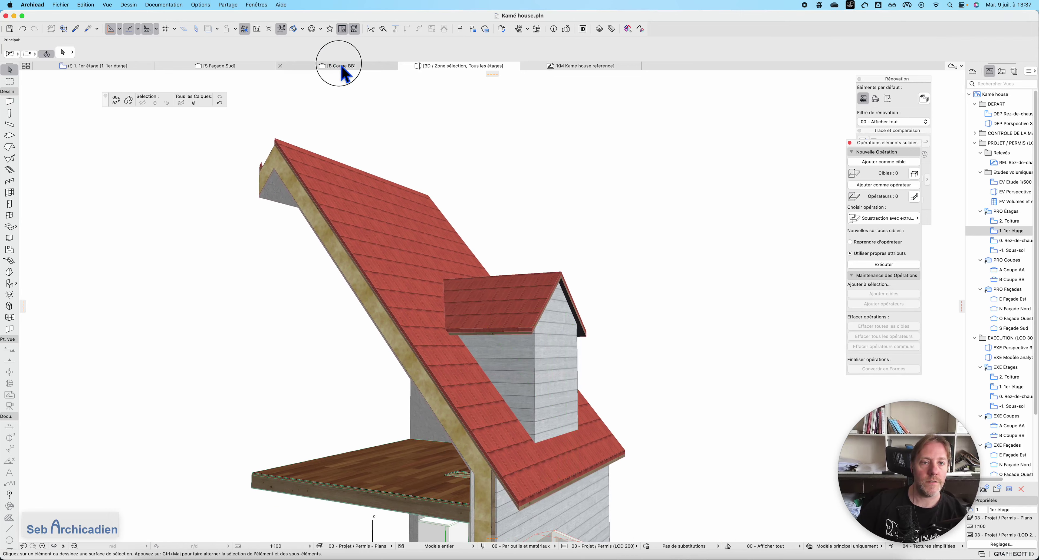
pyautogui.scroll(5, 500, 335)
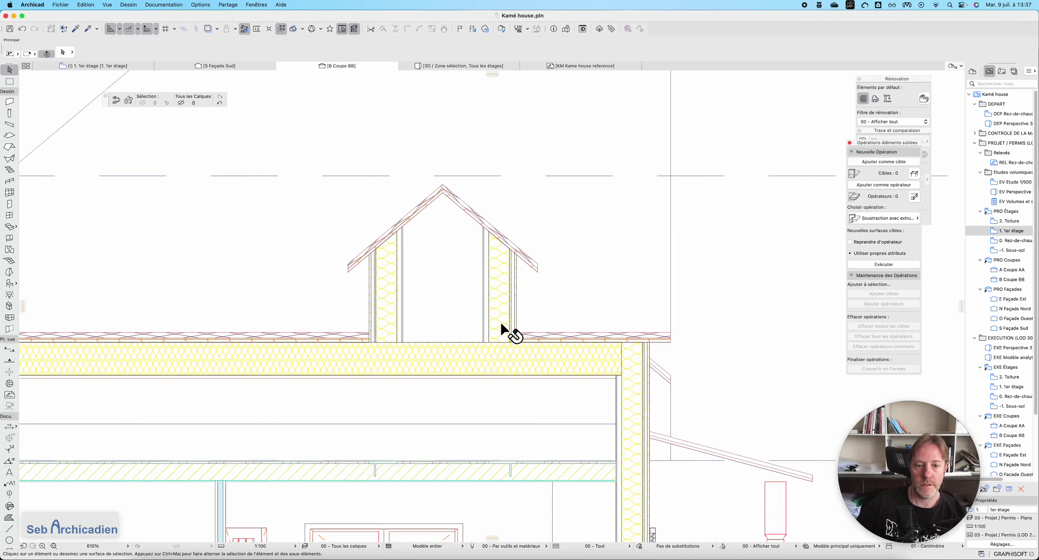
pyautogui.scroll(-3, 510, 230)
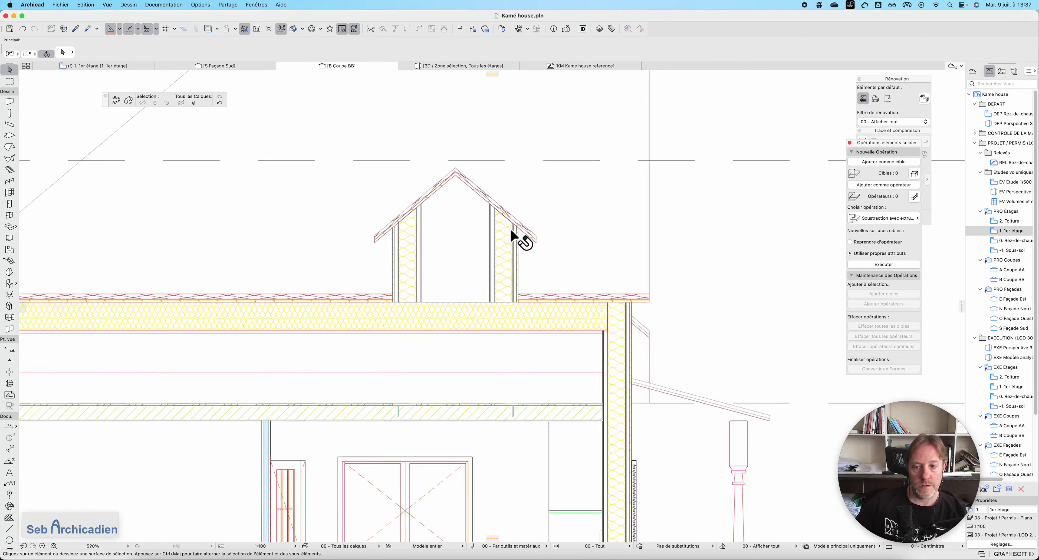
pyautogui.click(509, 285)
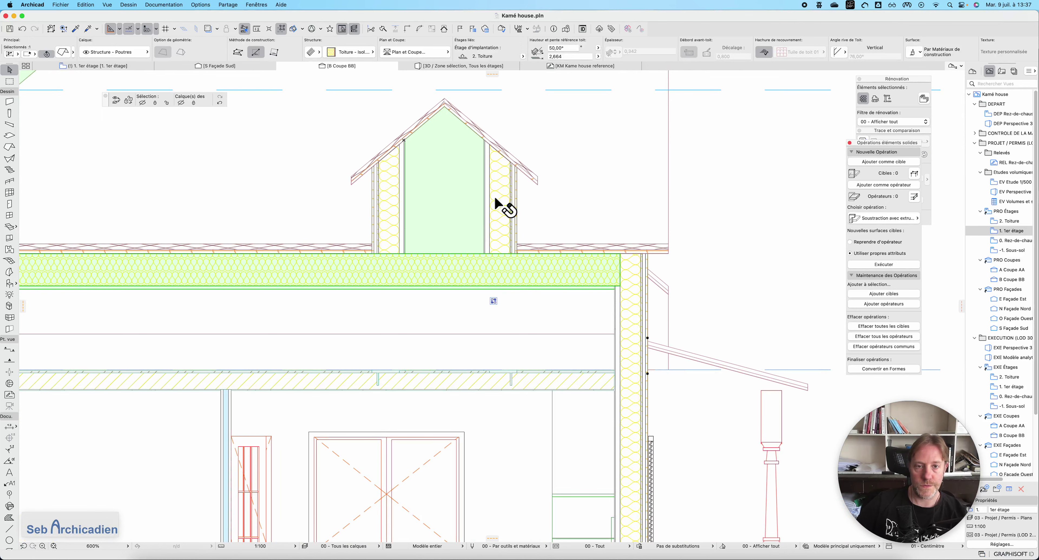
pyautogui.keyDown('shift'); pyautogui.click(477, 232); pyautogui.keyUp('shift')
pyautogui.keyDown('shift'); pyautogui.click(387, 240); pyautogui.keyUp('shift')
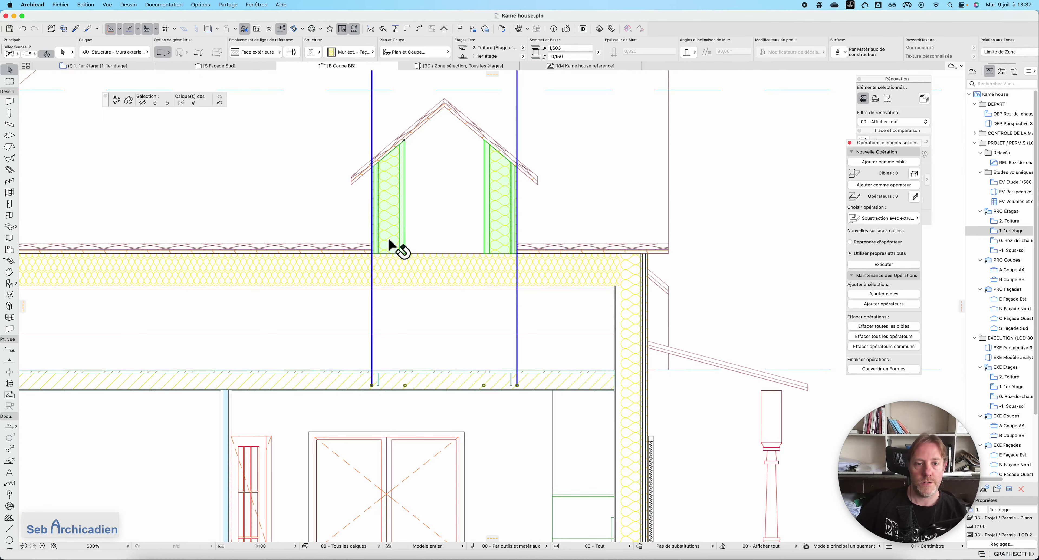
pyautogui.press('F5')
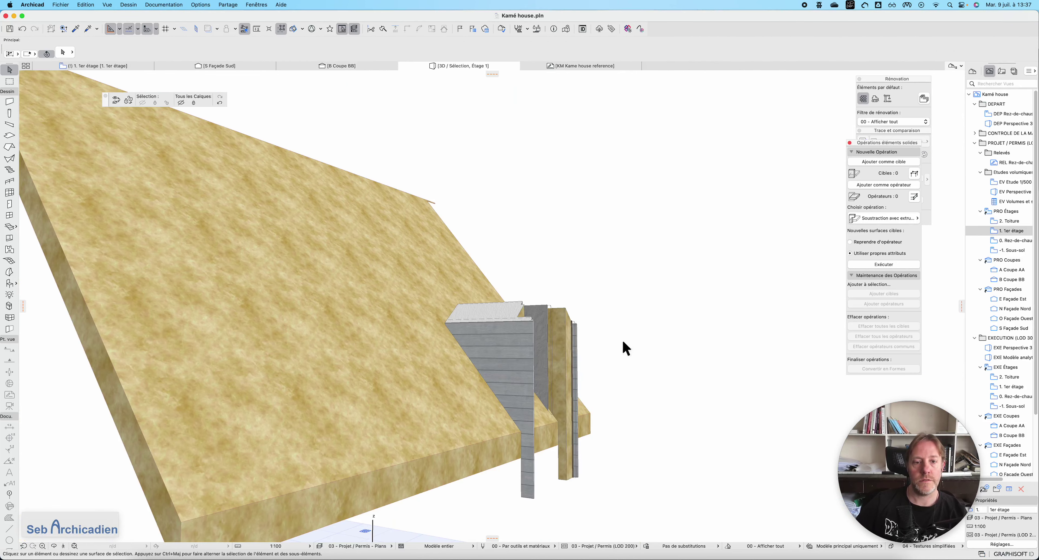
# Clear the solid element operators from both dormer side walls and the insulation roof
pyautogui.click(565, 312)
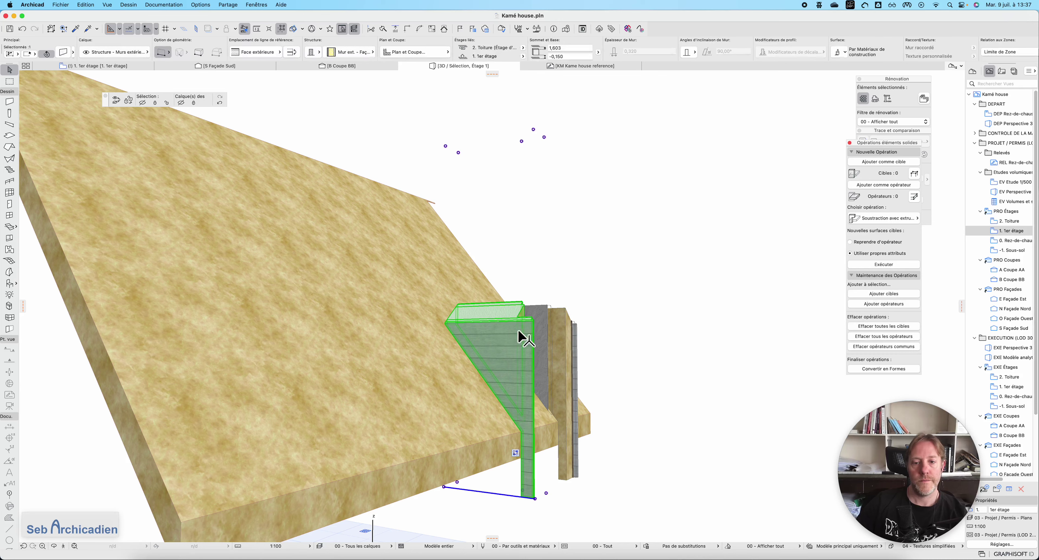
pyautogui.keyDown('shift'); pyautogui.click(492, 246); pyautogui.keyUp('shift')
pyautogui.rightClick(555, 229)
pyautogui.click(765, 215)
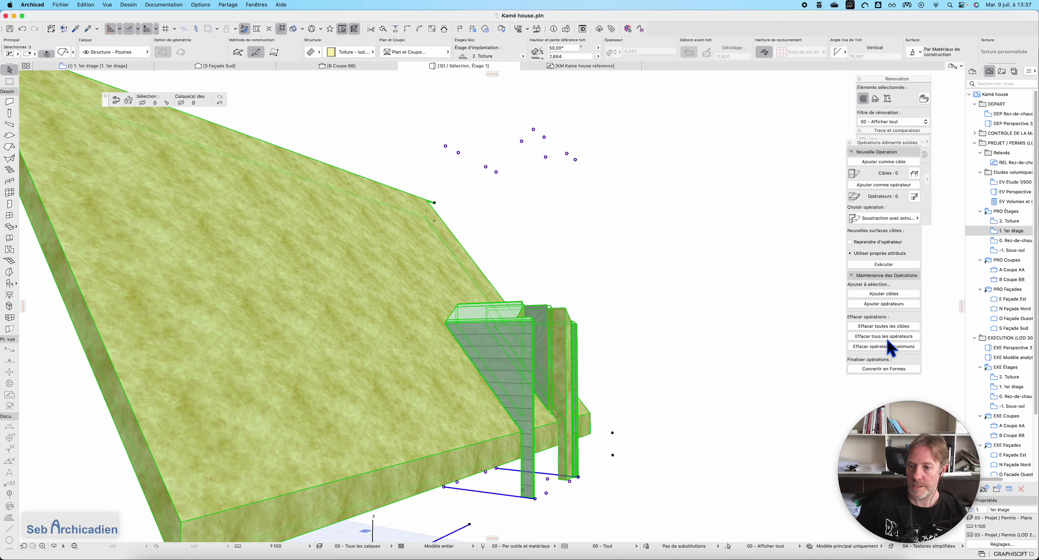
pyautogui.click(891, 347)
# Try to trim both dormer side walls with Raccorder éléments à Toit/Coque while the insulation roof is also selected, and undo the trim
pyautogui.click(502, 516)
pyautogui.click(529, 292)
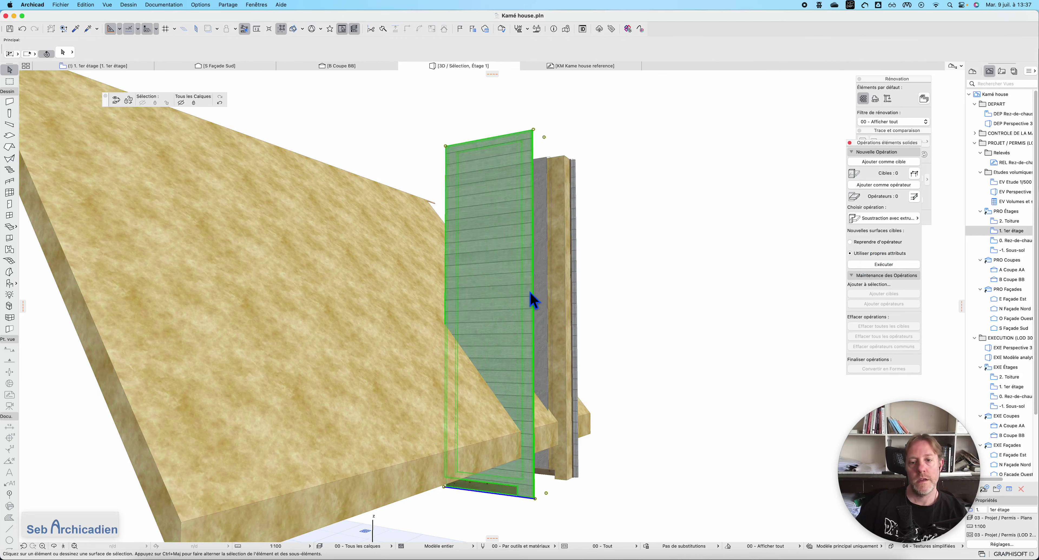
pyautogui.keyDown('shift'); pyautogui.click(577, 322); pyautogui.keyUp('shift')
pyautogui.keyDown('shift'); pyautogui.click(370, 395); pyautogui.keyUp('shift')
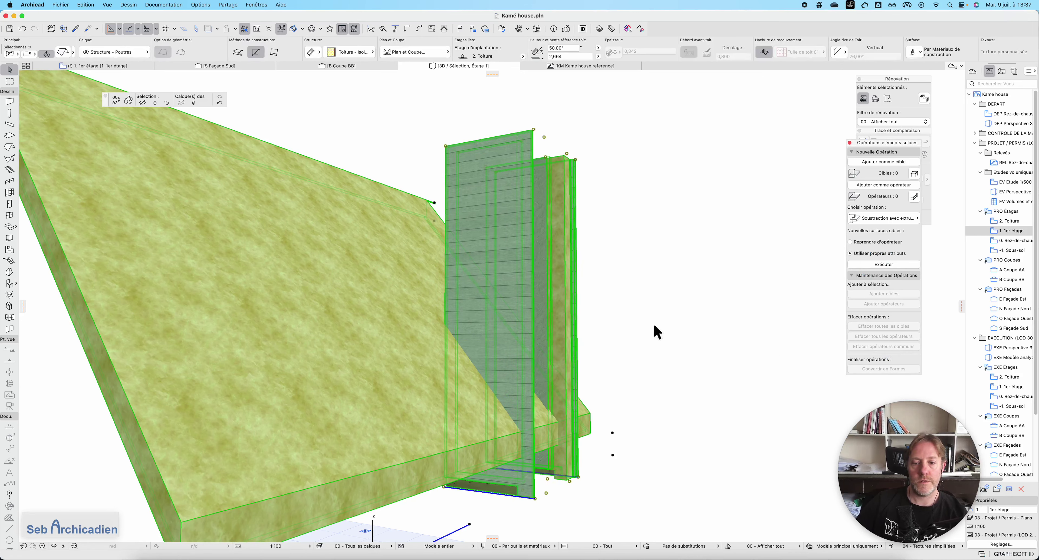
pyautogui.rightClick(656, 328)
pyautogui.moveTo(739, 422)
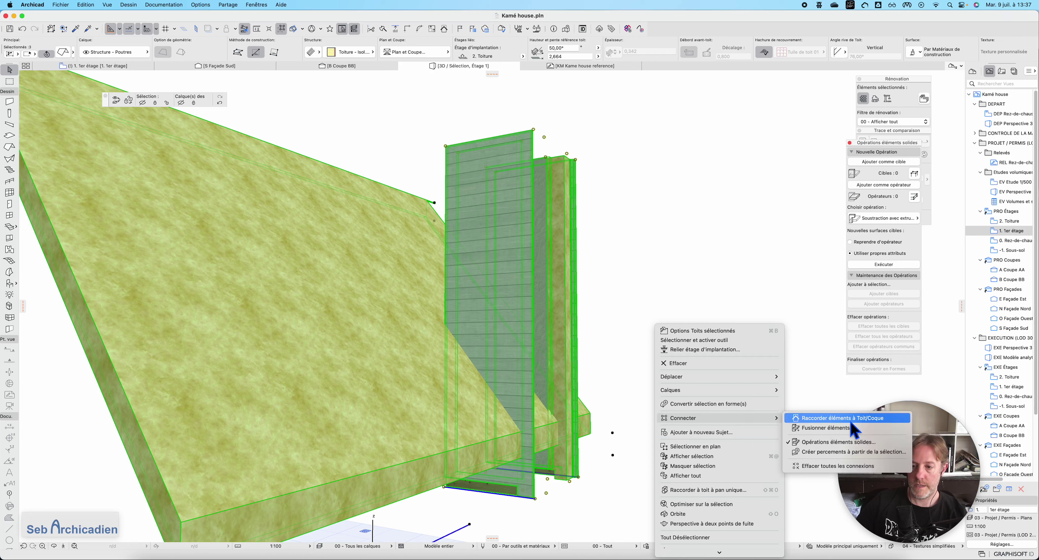
pyautogui.click(864, 419)
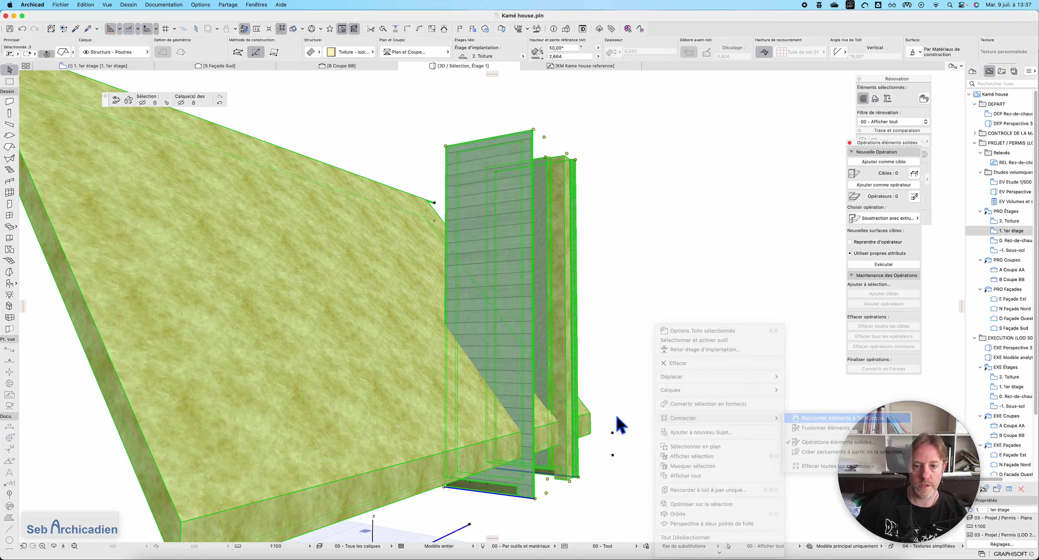
pyautogui.click(581, 228)
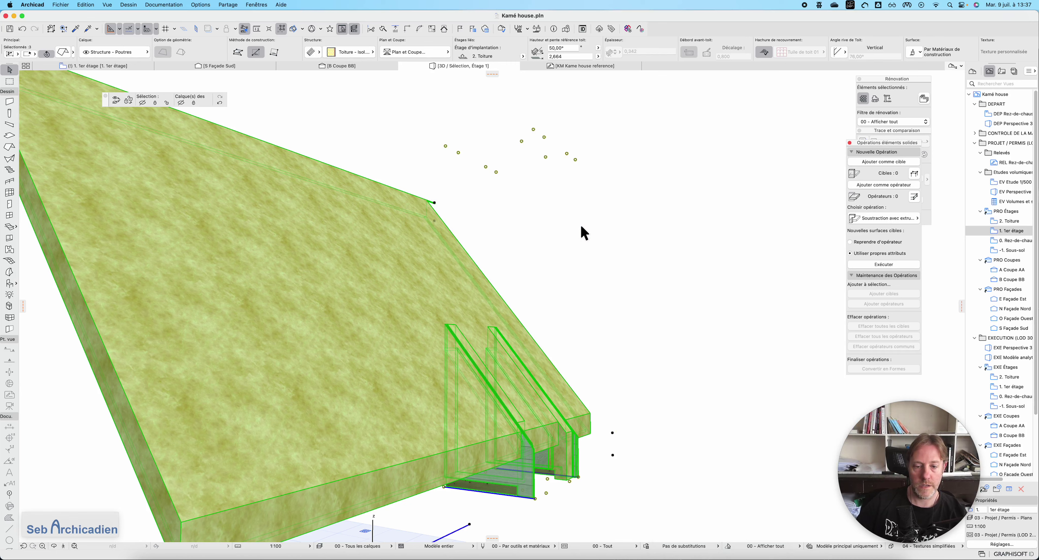
pyautogui.press('super+z')
# Select only the two dormer side walls and start trimming them to the insulation roof with Raccorder éléments à Toit/Coque
pyautogui.click(677, 388)
pyautogui.click(568, 291)
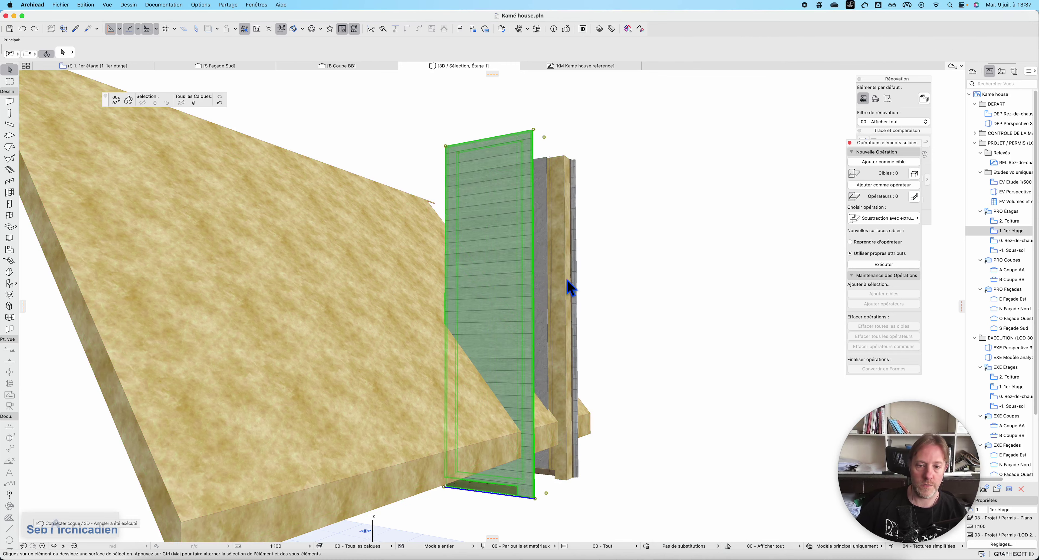
pyautogui.rightClick(645, 278)
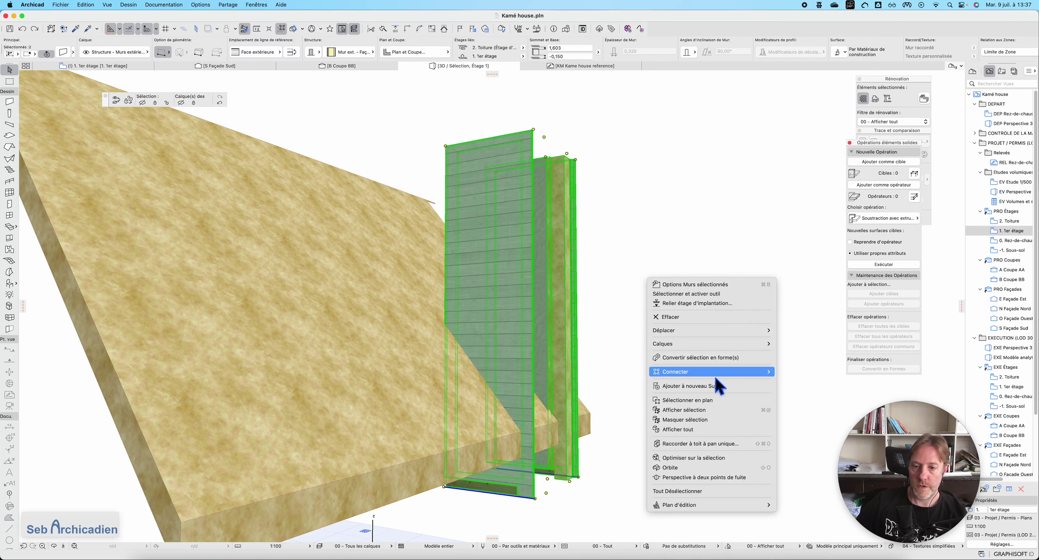
pyautogui.moveTo(758, 372)
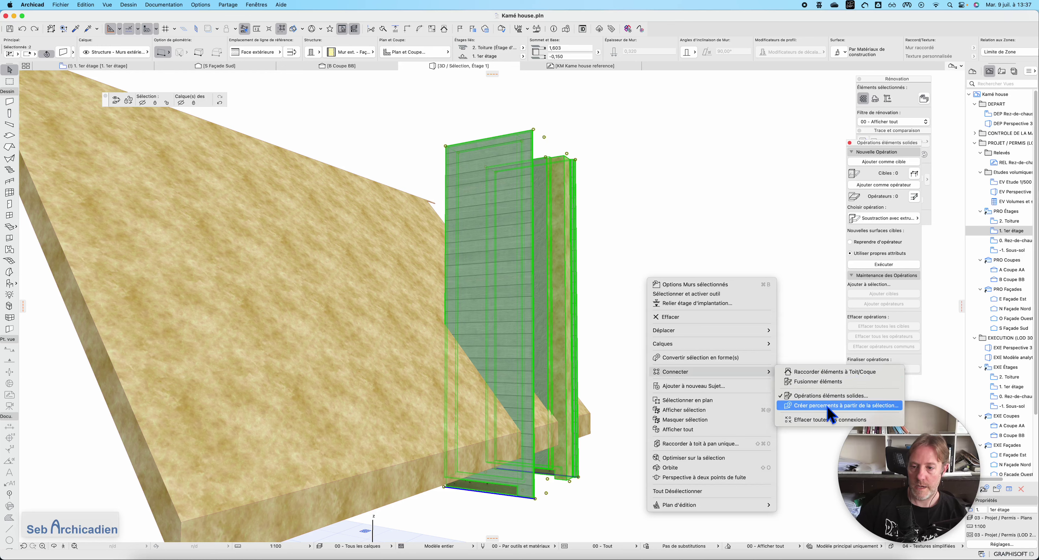
pyautogui.click(841, 378)
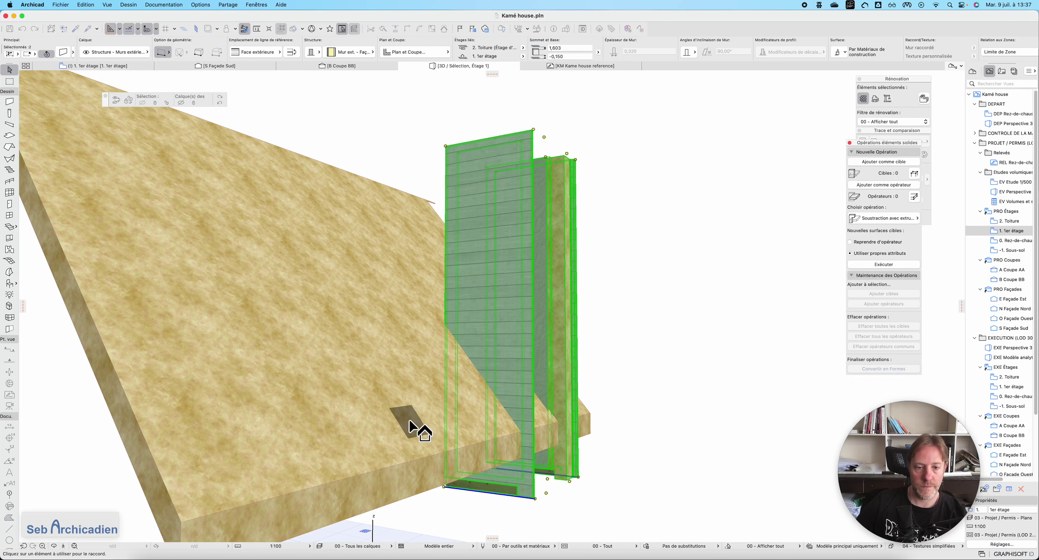
# Trim the selected dormer walls against the sloping roof in the 3D view, keeping the wall portions above the roof
pyautogui.click(393, 408)
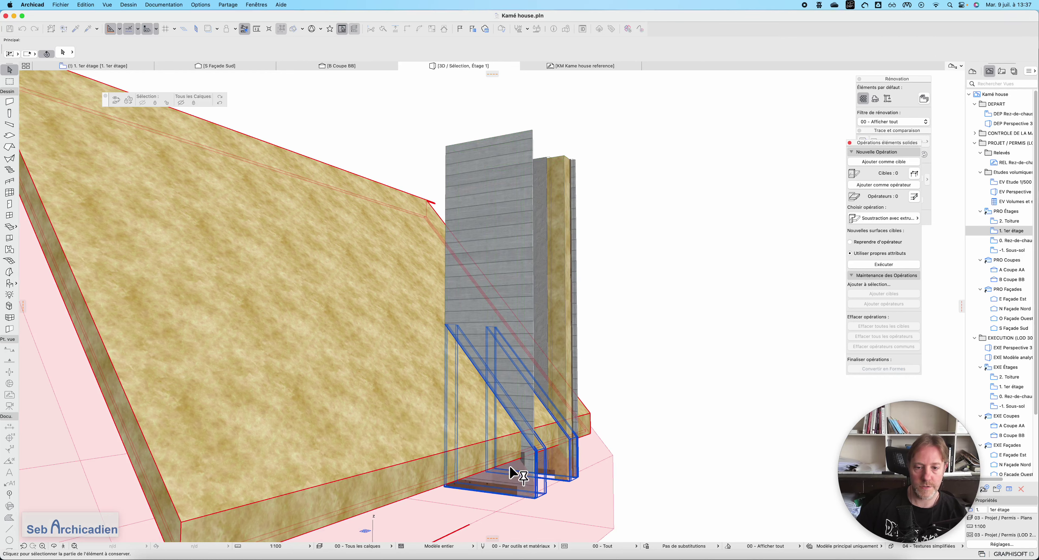
pyautogui.click(570, 342)
pyautogui.click(660, 302)
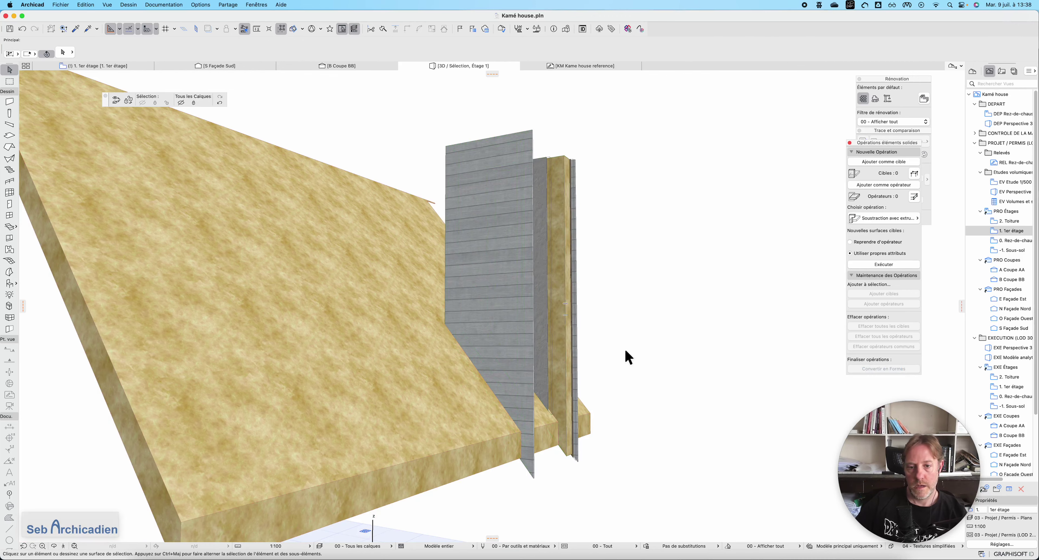
# Open section B Coupe BB and examine the junction between the dormer walls and the main roof's insulation
pyautogui.click(97, 67)
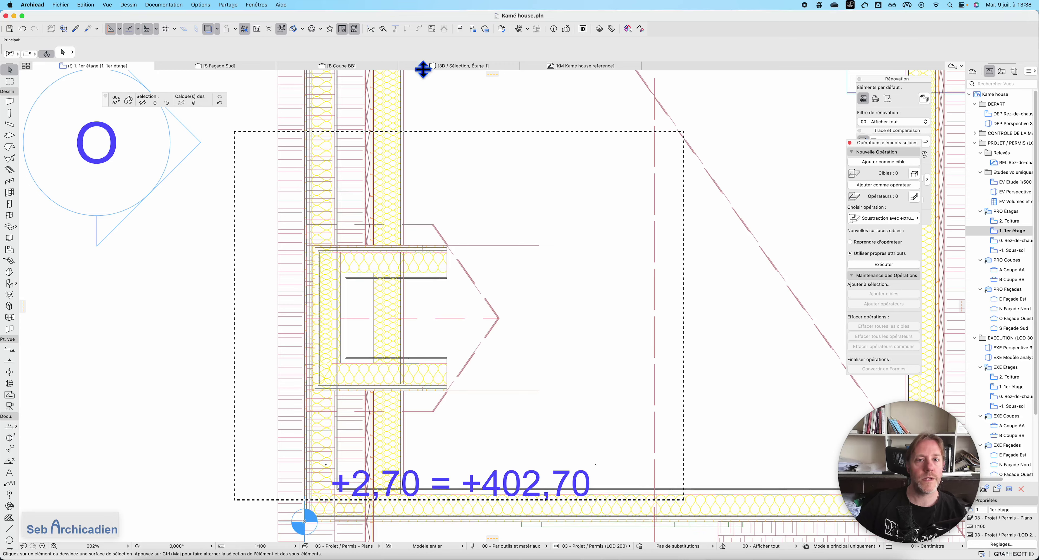
pyautogui.click(422, 66)
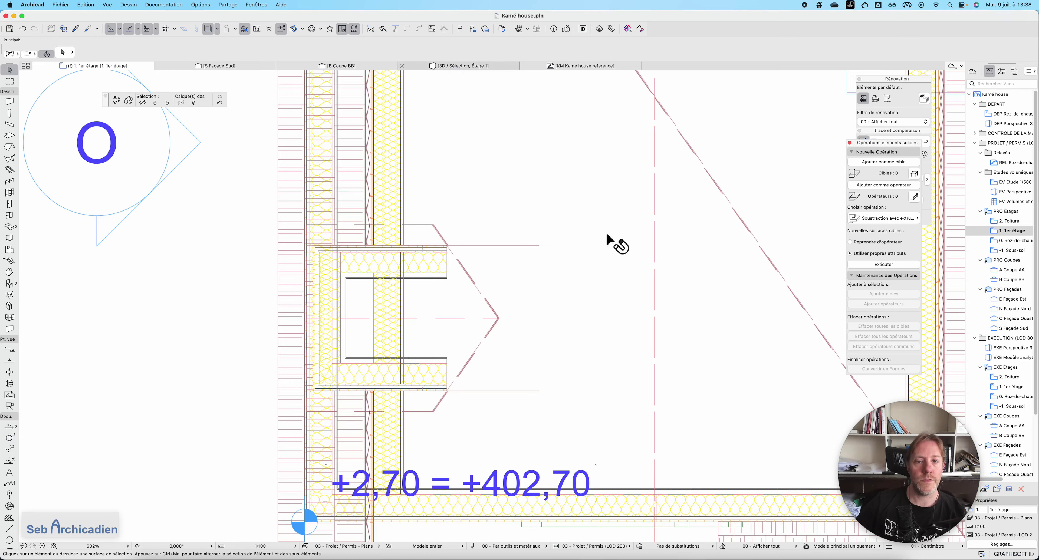
pyautogui.click(347, 66)
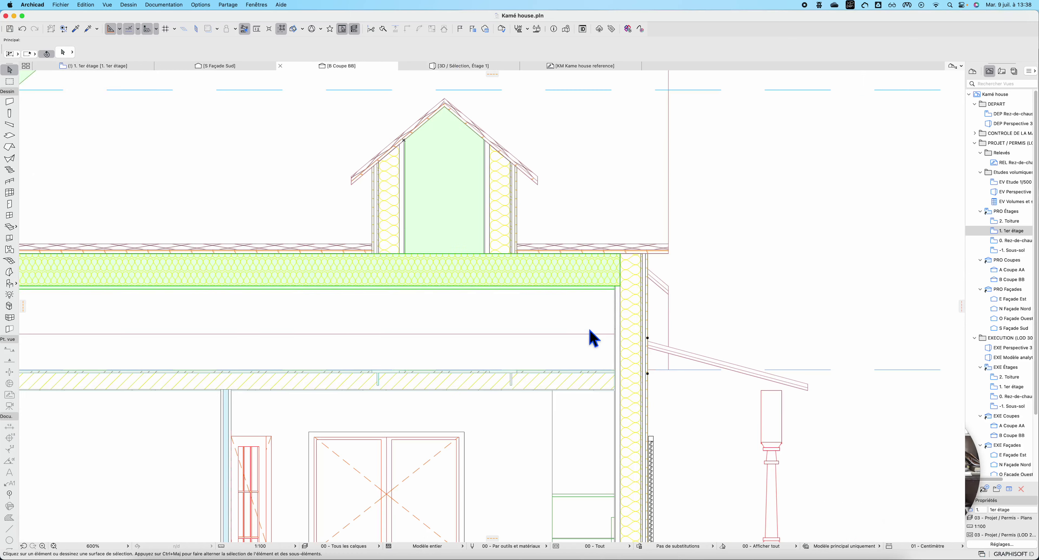
pyautogui.scroll(-3, 391, 381)
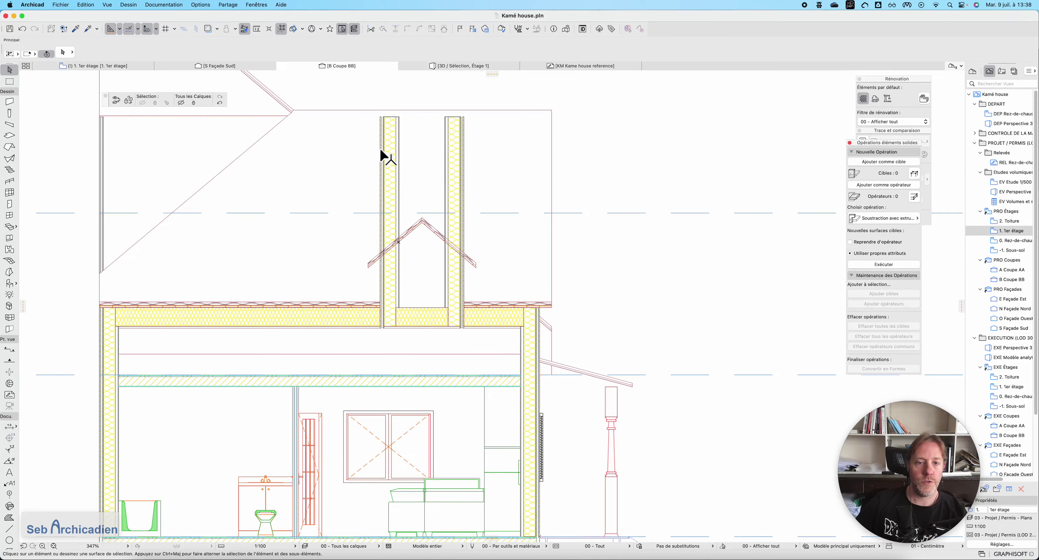
pyautogui.scroll(5, 405, 324)
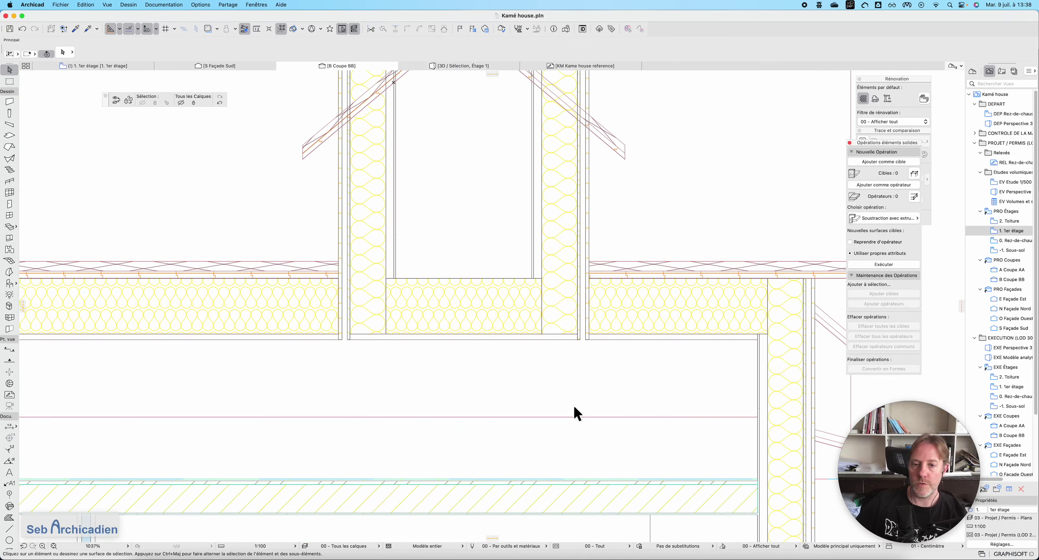
pyautogui.scroll(-2, 507, 366)
pyautogui.scroll(3, 505, 361)
pyautogui.scroll(-5, 482, 442)
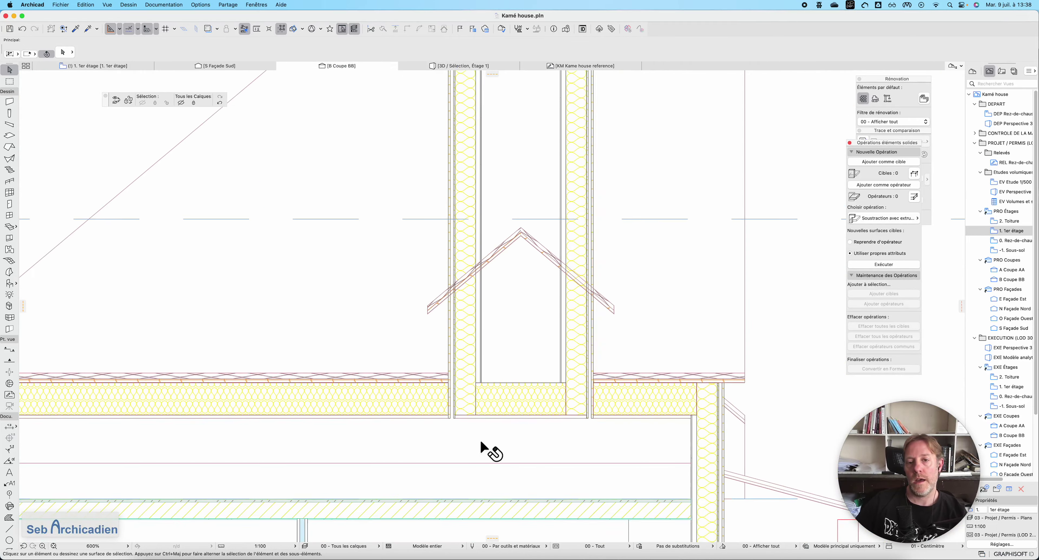
pyautogui.scroll(-1, 482, 442)
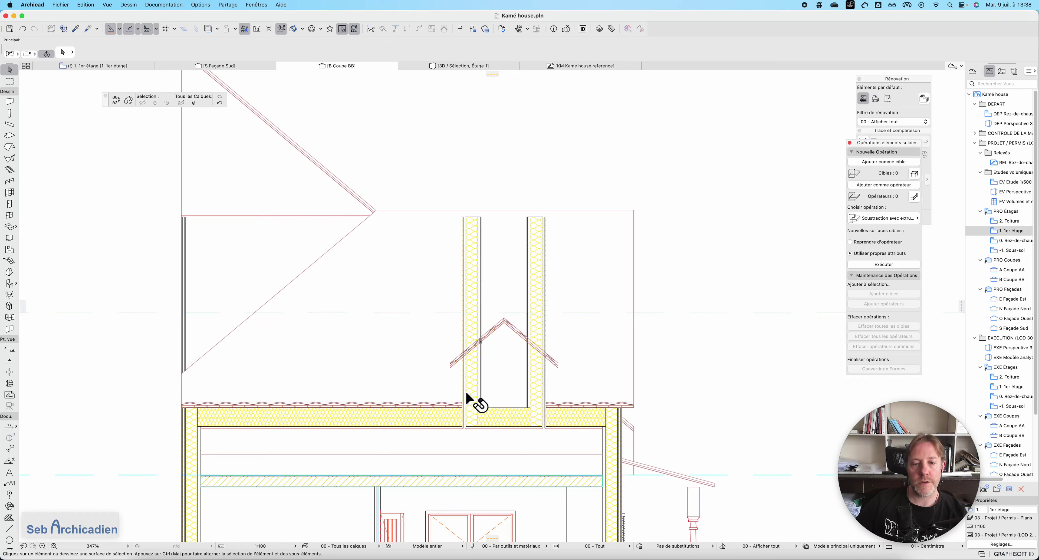
# Select the main roof in the section and check the intersection priority of its building material Toiture - Laine de verre & Chevronnage
pyautogui.click(496, 416)
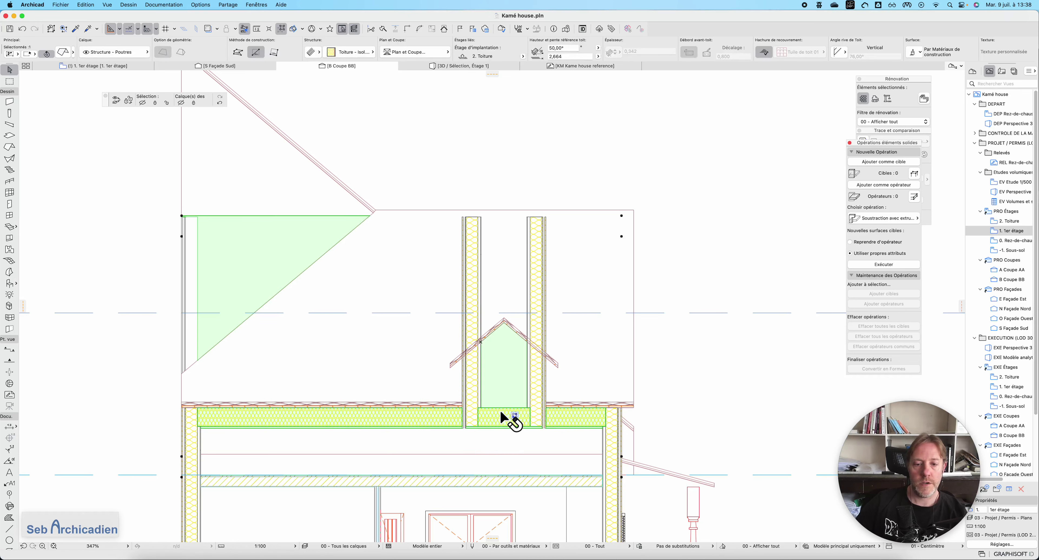
pyautogui.click(201, 4)
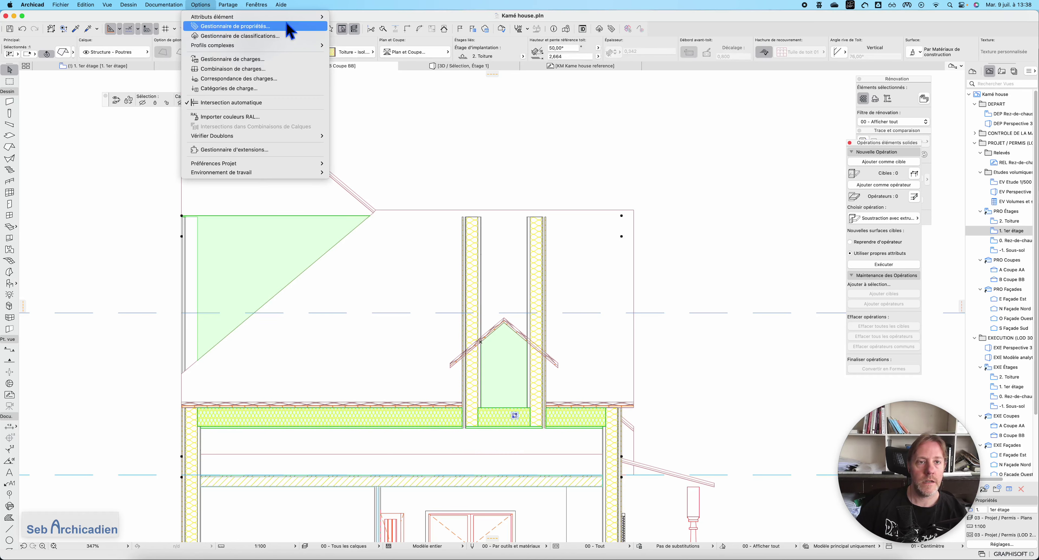
pyautogui.moveTo(298, 17)
pyautogui.click(399, 70)
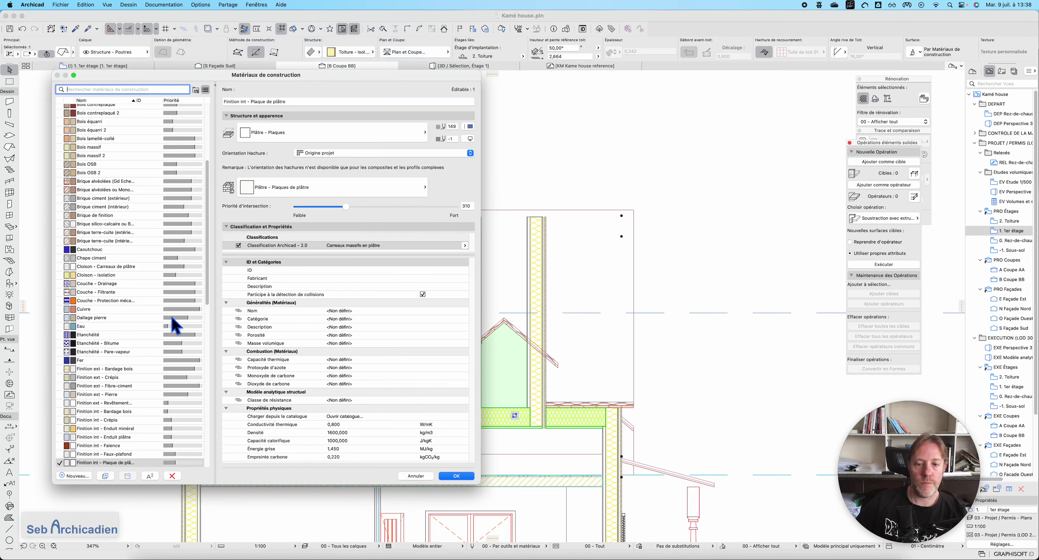
pyautogui.scroll(-4, 174, 324)
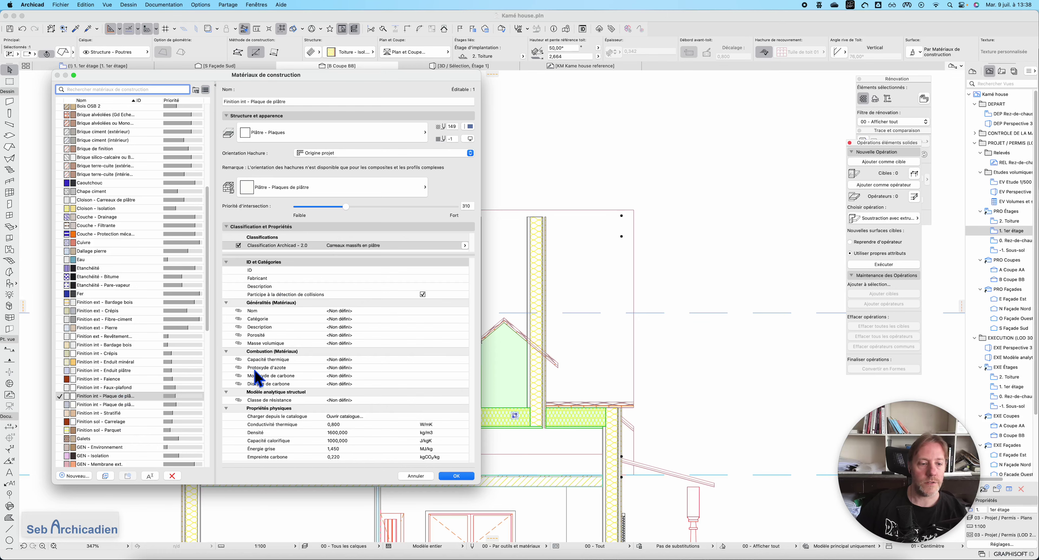
pyautogui.scroll(-10, 157, 421)
pyautogui.scroll(-10, 155, 420)
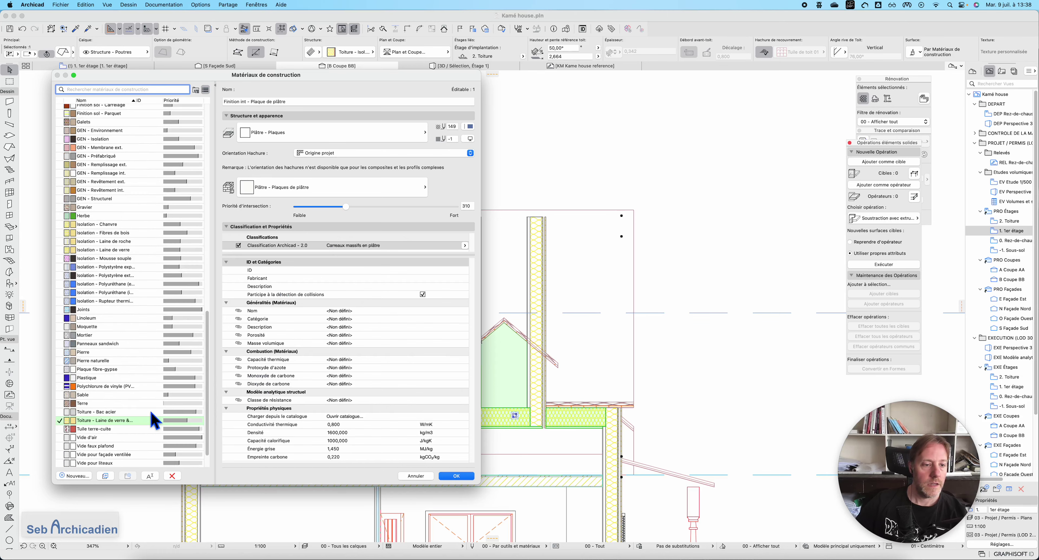
pyautogui.click(146, 394)
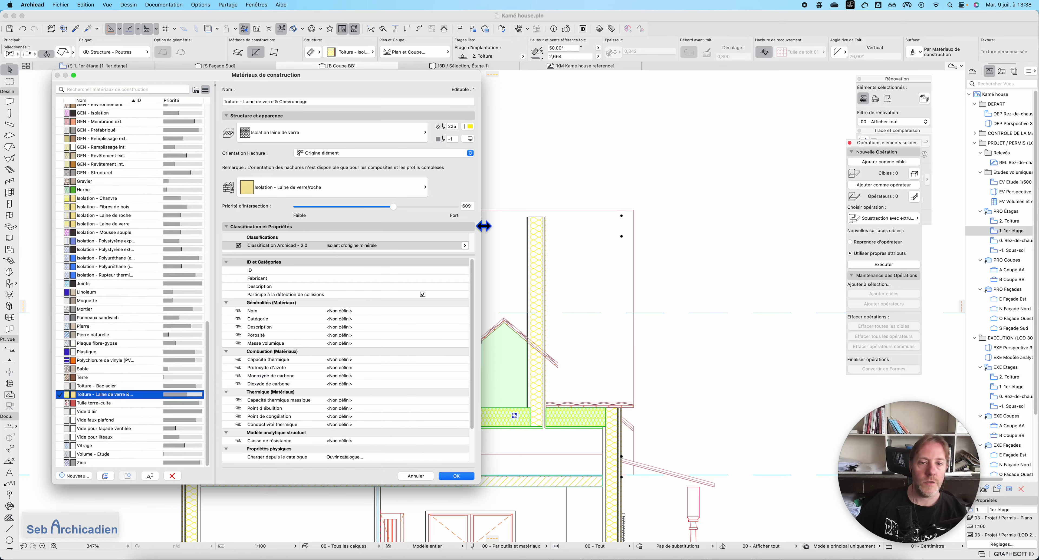
pyautogui.click(415, 476)
# Check the intersection priorities of the dormer wall's building materials Finition ext - Bardage bois, Isolation - Fibres de bois and Bois - Lattage
pyautogui.click(540, 285)
pyautogui.click(214, 5)
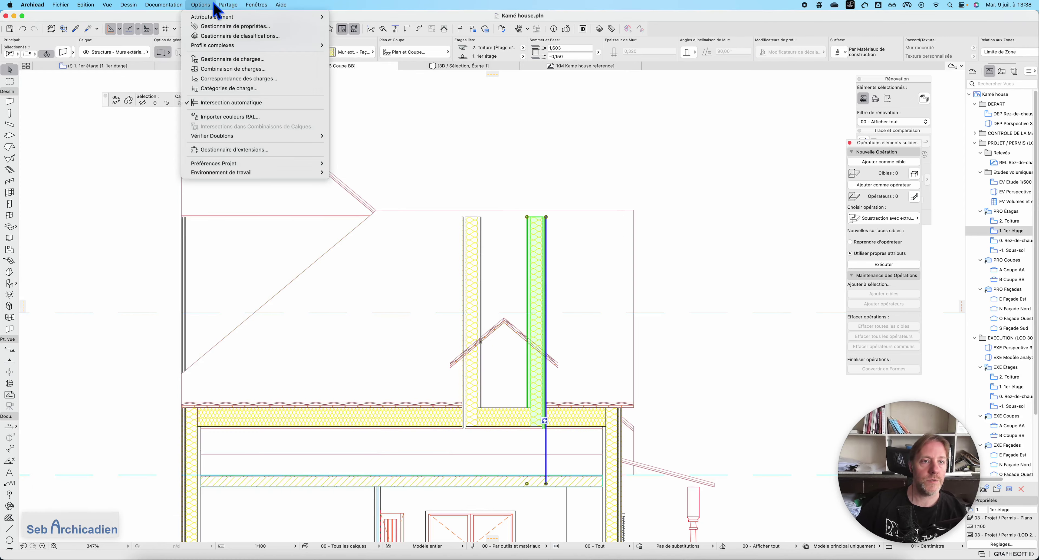
pyautogui.moveTo(242, 16)
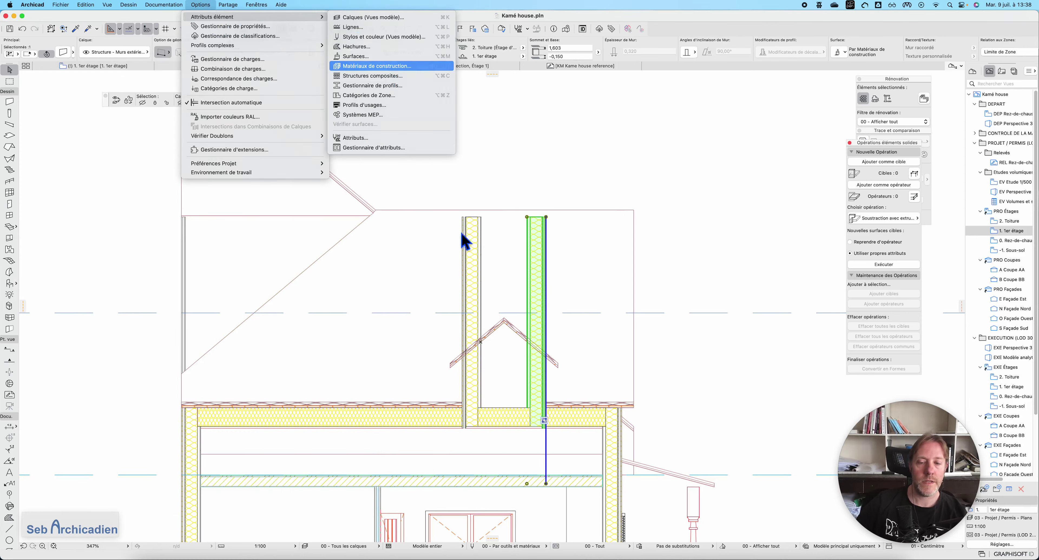
pyautogui.click(377, 65)
pyautogui.scroll(-5, 158, 331)
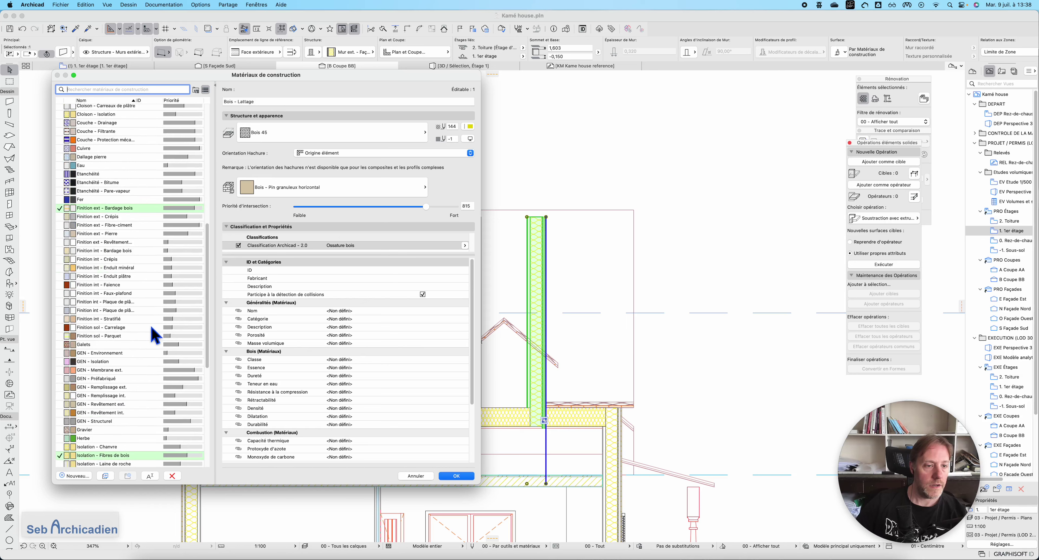
pyautogui.click(121, 208)
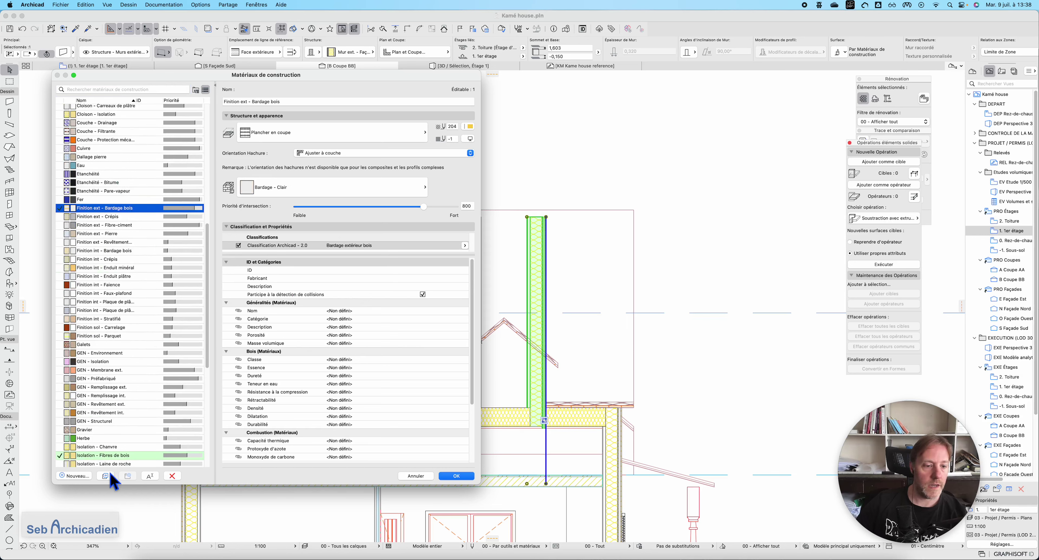
pyautogui.click(127, 456)
pyautogui.scroll(-3, 155, 267)
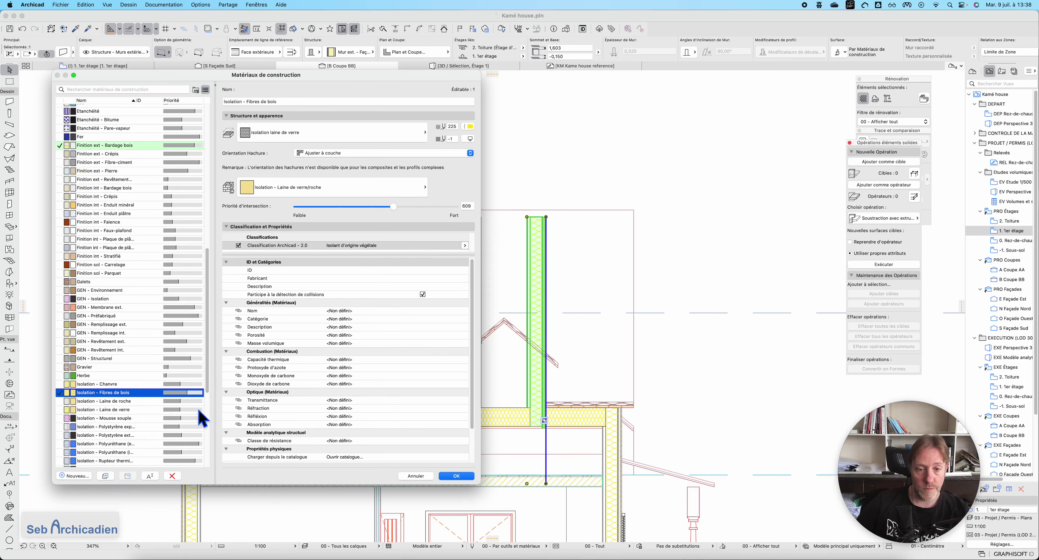
pyautogui.scroll(5, 146, 320)
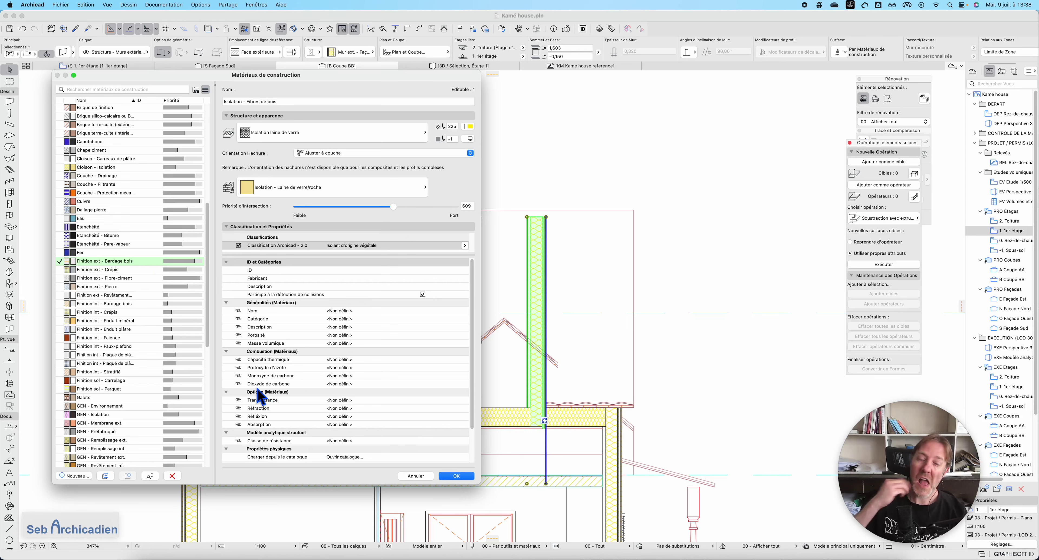
pyautogui.scroll(8, 88, 341)
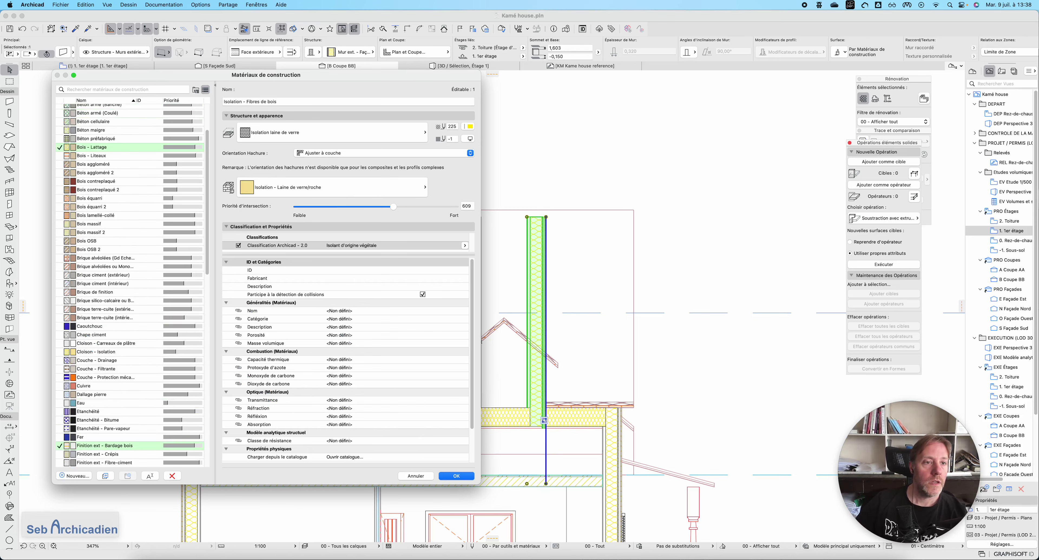
pyautogui.click(121, 148)
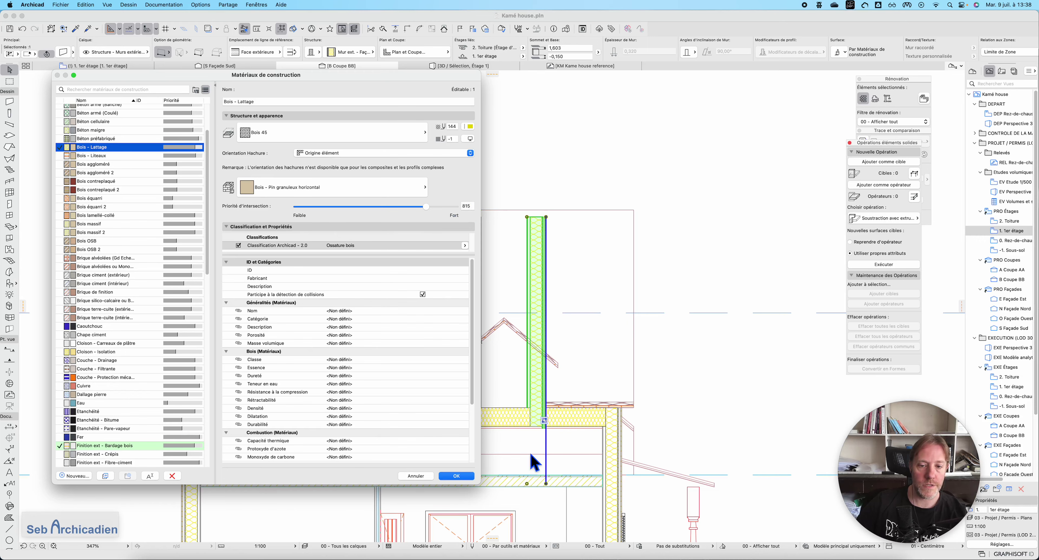
pyautogui.click(419, 478)
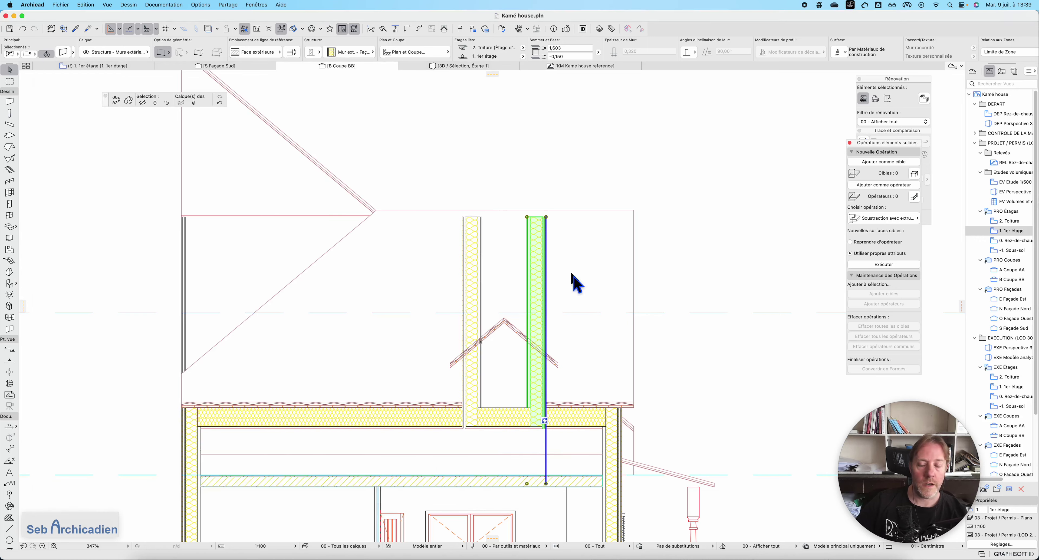
pyautogui.scroll(5, 451, 424)
pyautogui.scroll(-2, 605, 437)
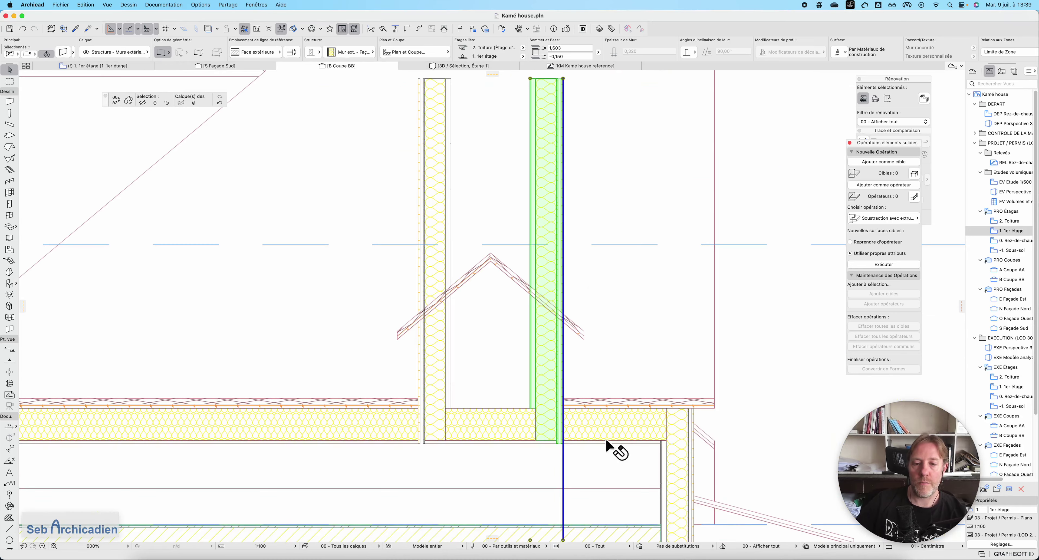
pyautogui.scroll(2, 581, 452)
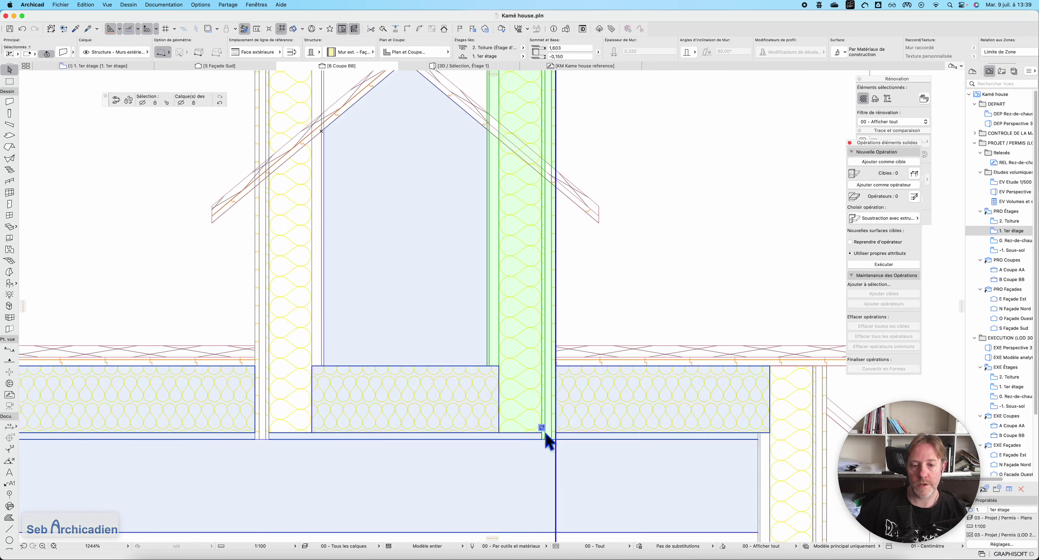
pyautogui.click(488, 436)
pyautogui.click(192, 5)
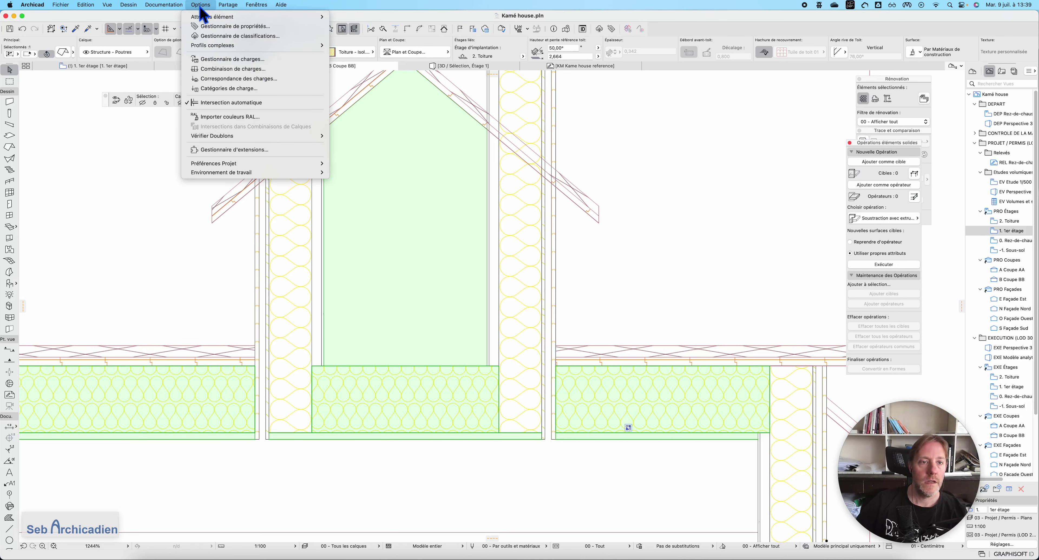
pyautogui.click(615, 274)
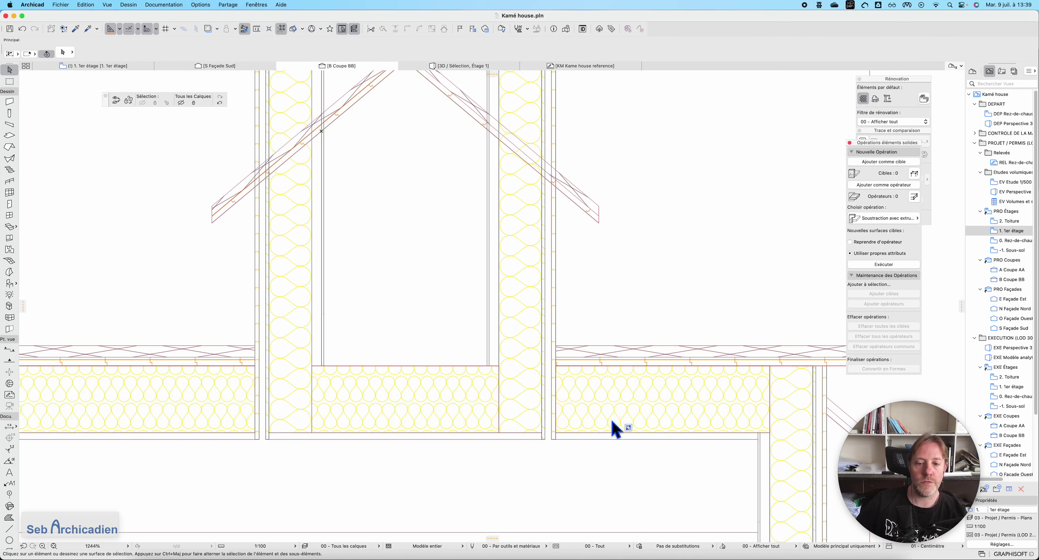
# Set the intersection priority of the main roof's building material Toiture - Laine de verre & Chevronnage to 820
pyautogui.click(207, 5)
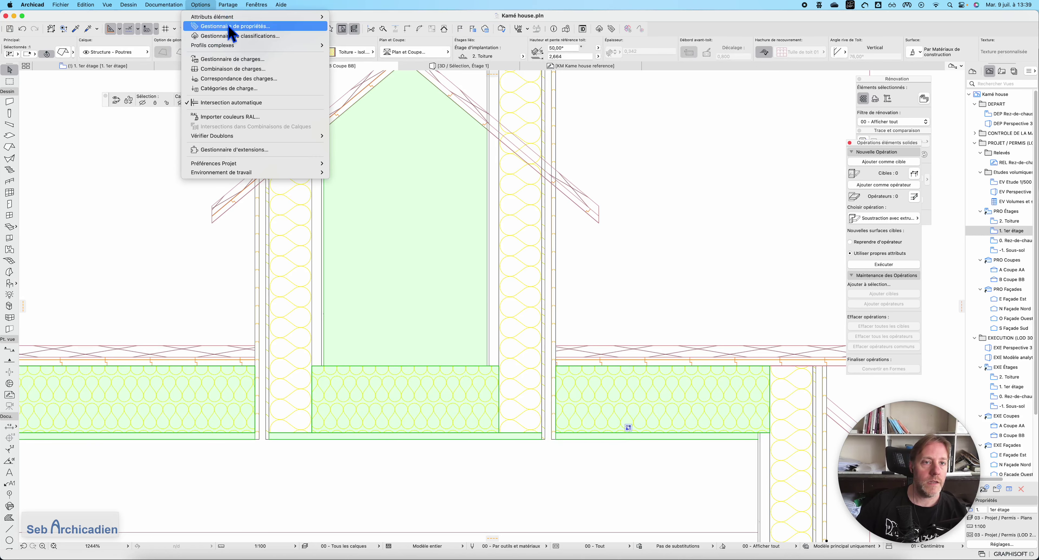
pyautogui.moveTo(238, 47)
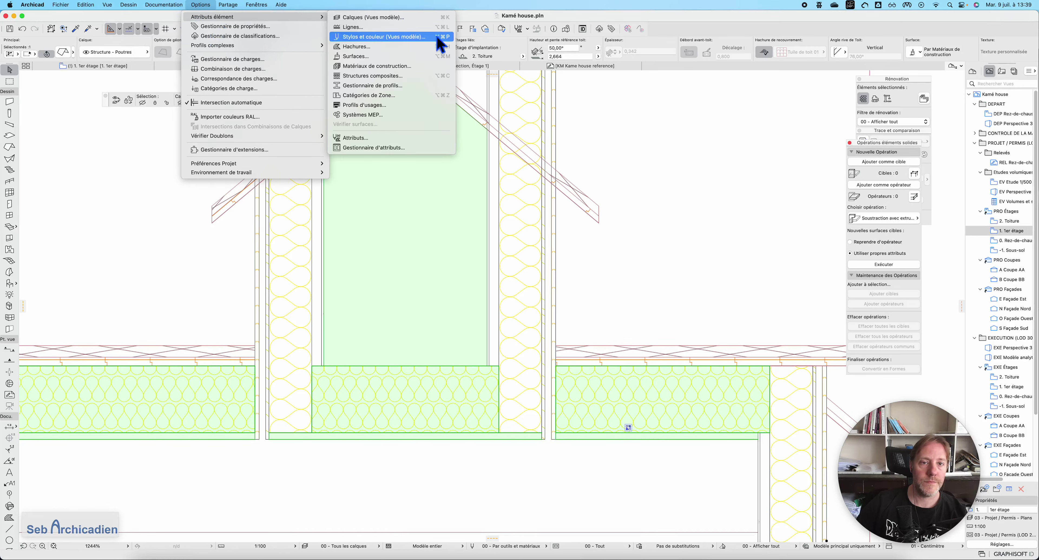
pyautogui.click(577, 315)
pyautogui.scroll(-15, 147, 395)
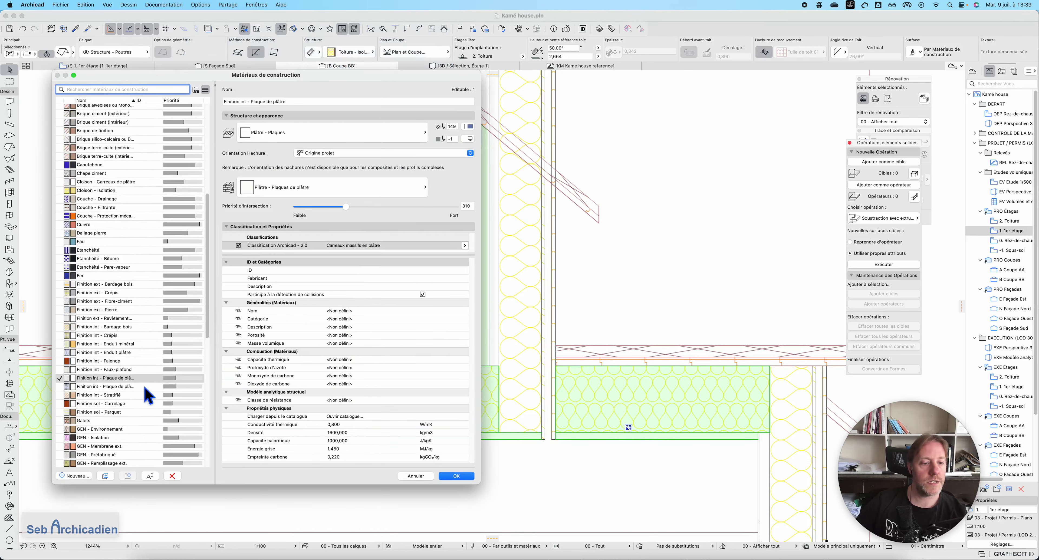
pyautogui.click(139, 395)
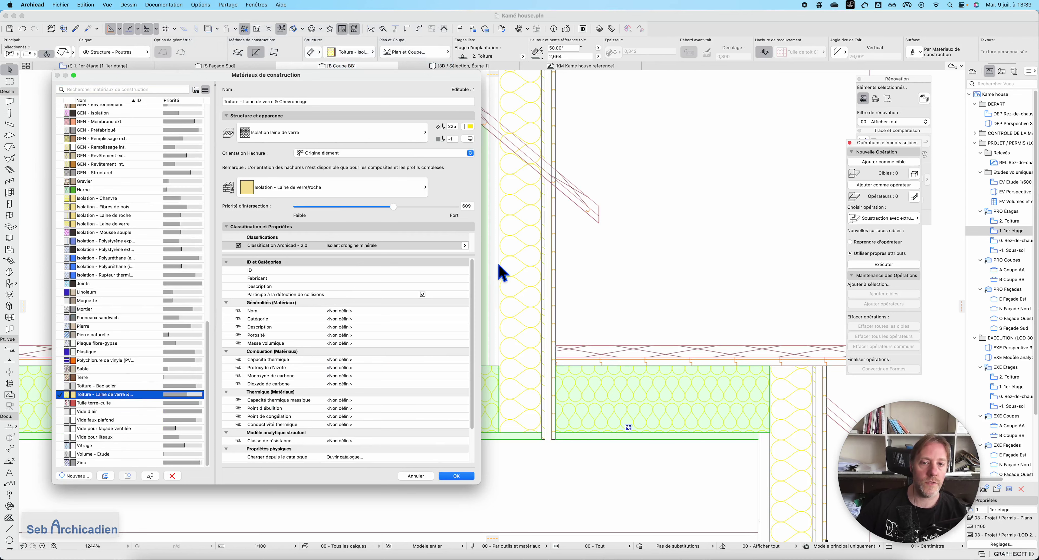
pyautogui.doubleClick(475, 211)
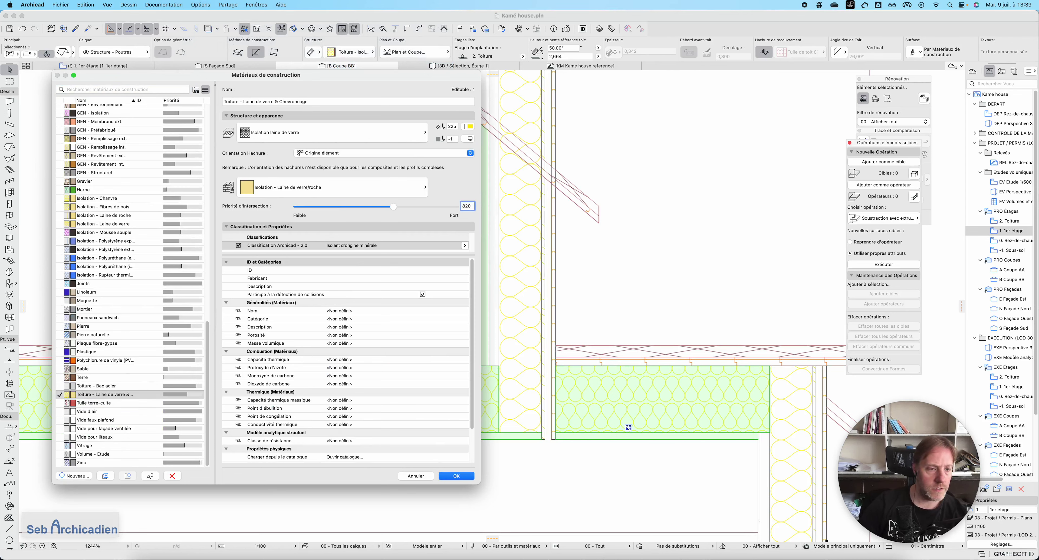
pyautogui.press('Return')
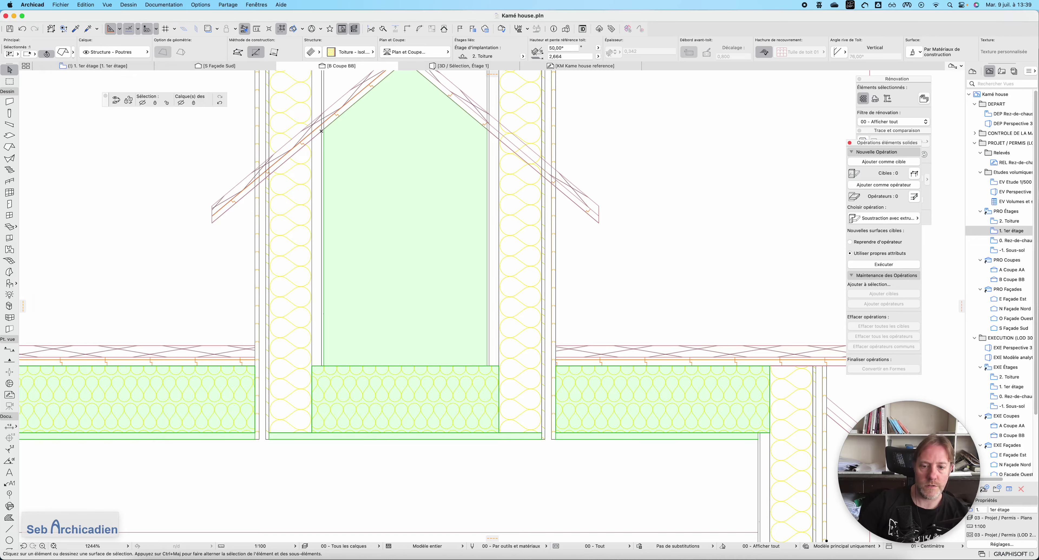
pyautogui.click(235, 251)
pyautogui.scroll(-5, 439, 470)
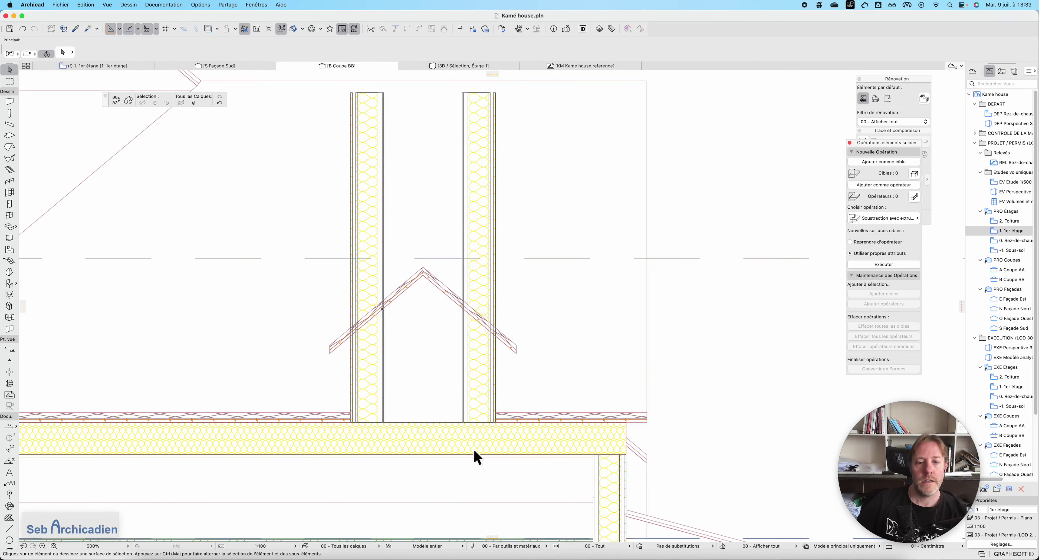
# Examine the junction between the dormer walls and the main roof's insulation in the section, selecting the roof and a dormer wall
pyautogui.scroll(6, 486, 424)
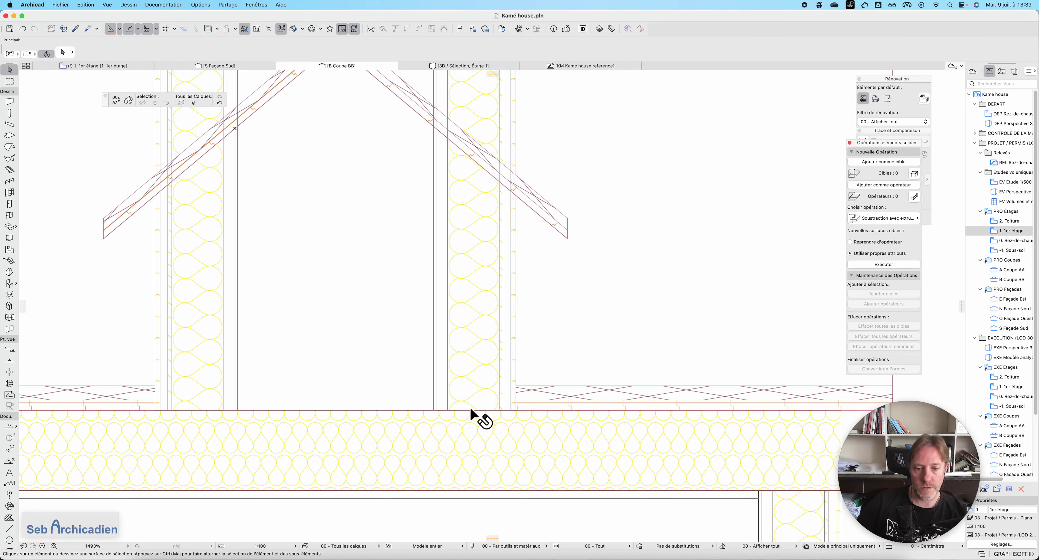
pyautogui.click(453, 454)
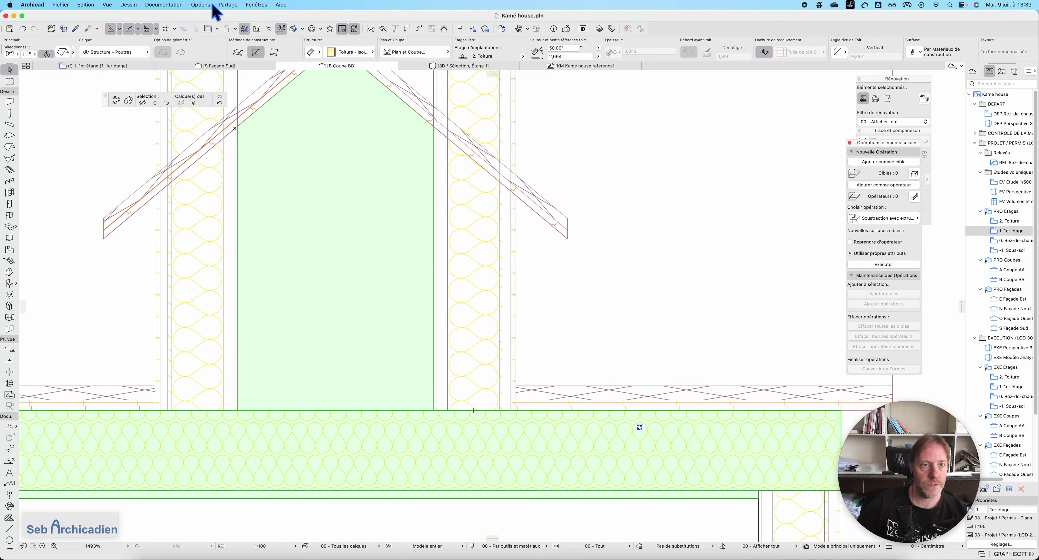
pyautogui.click(494, 315)
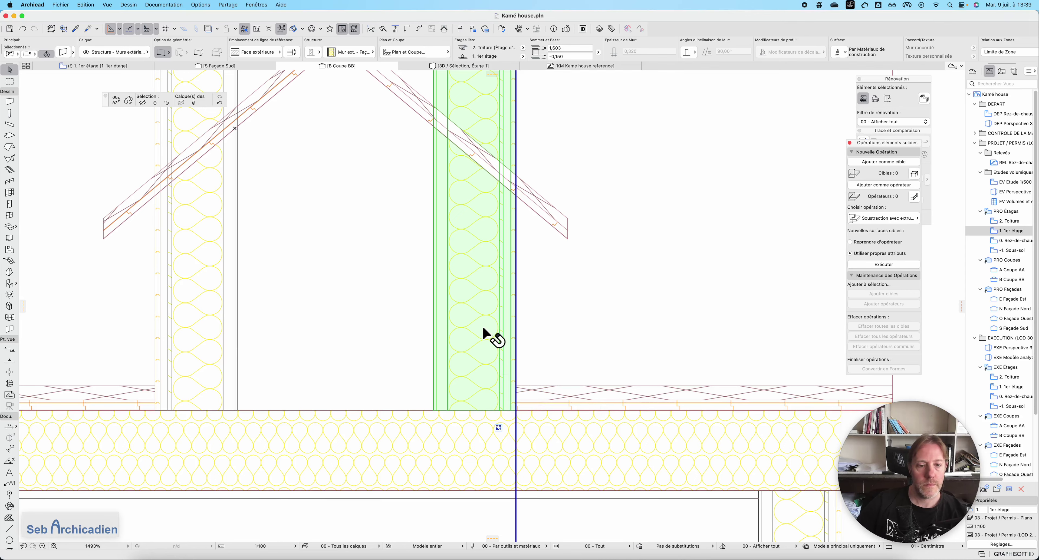
pyautogui.scroll(-4, 482, 325)
pyautogui.scroll(3, 472, 411)
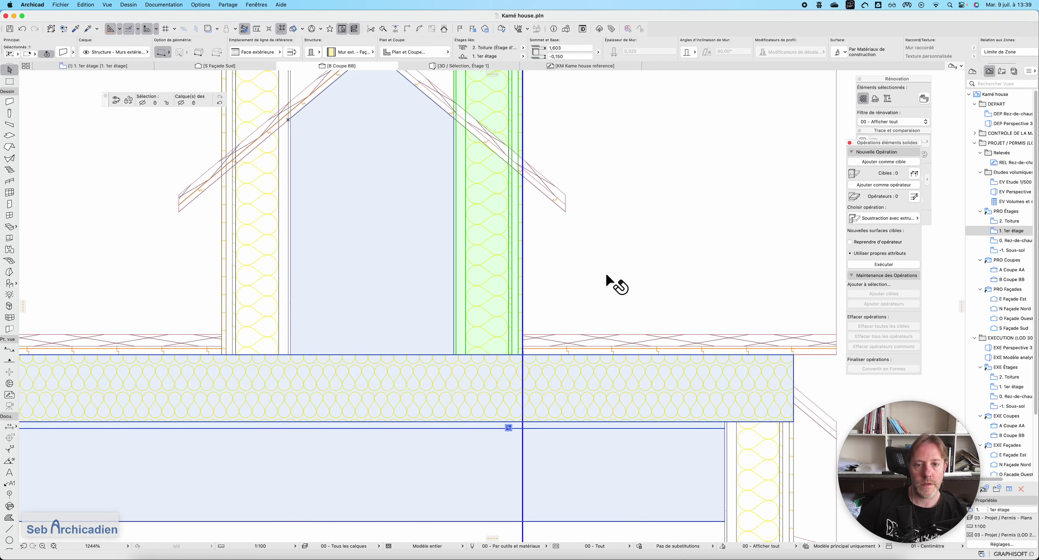
pyautogui.scroll(-5, 538, 435)
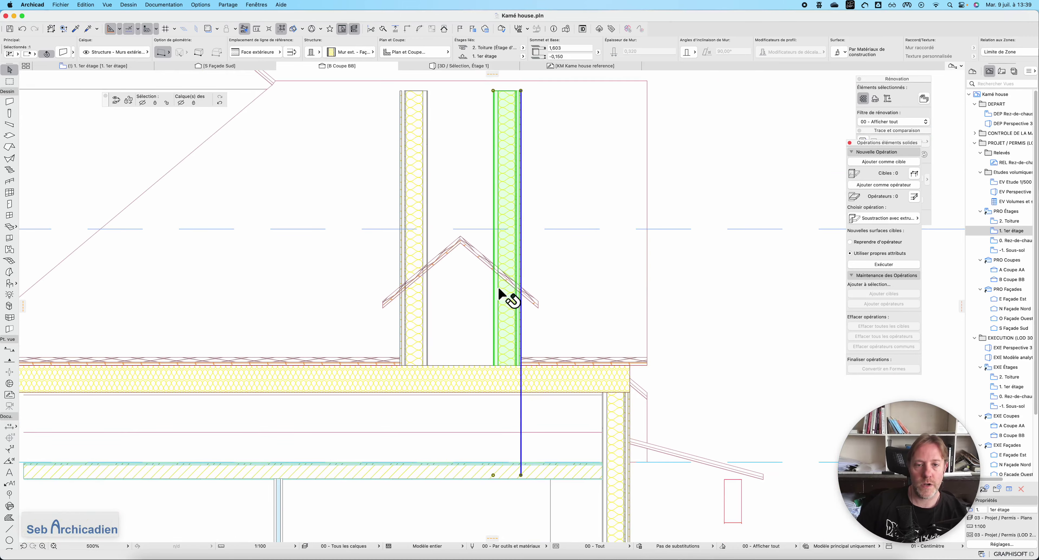
pyautogui.click(476, 249)
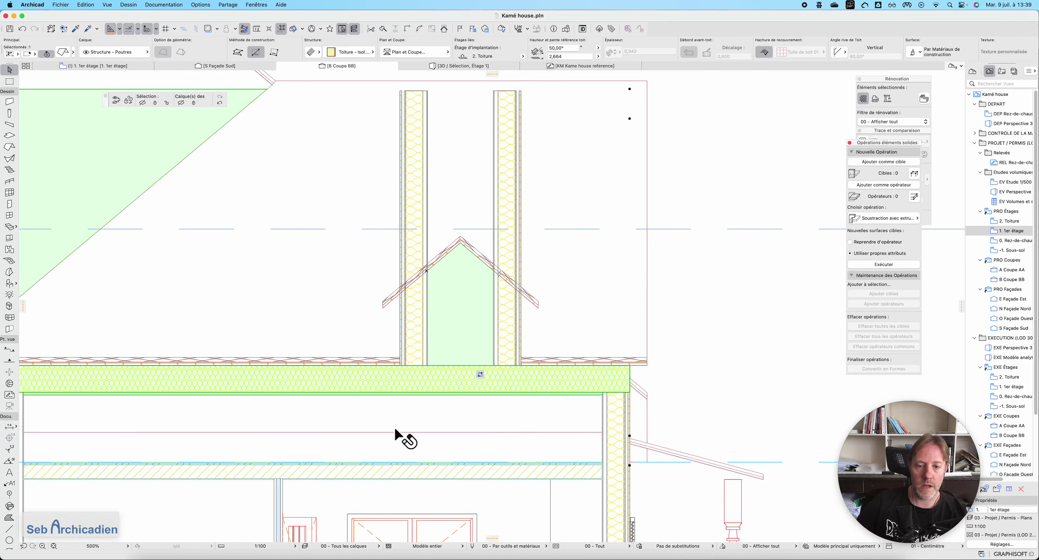
pyautogui.scroll(8, 523, 324)
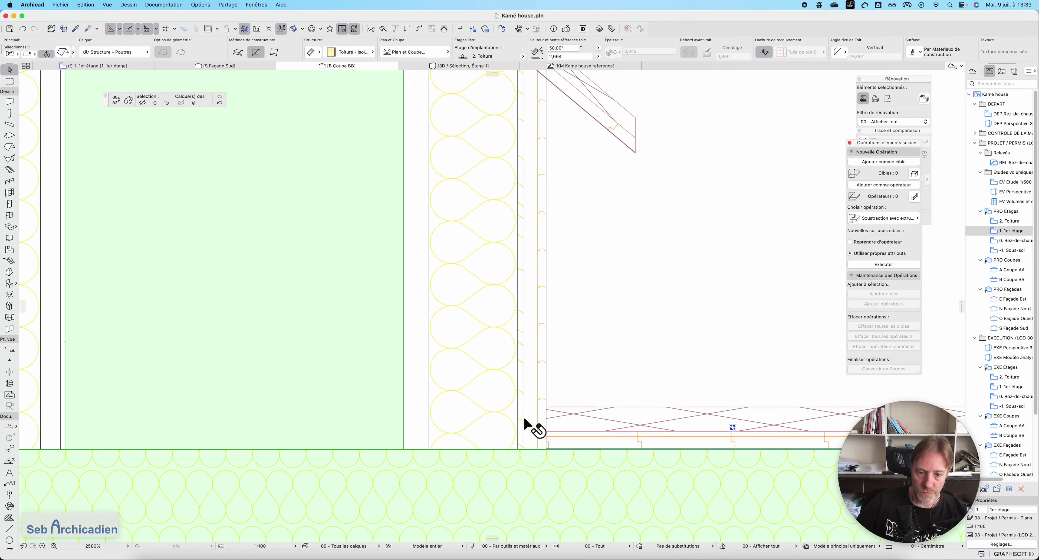
pyautogui.scroll(-4, 551, 234)
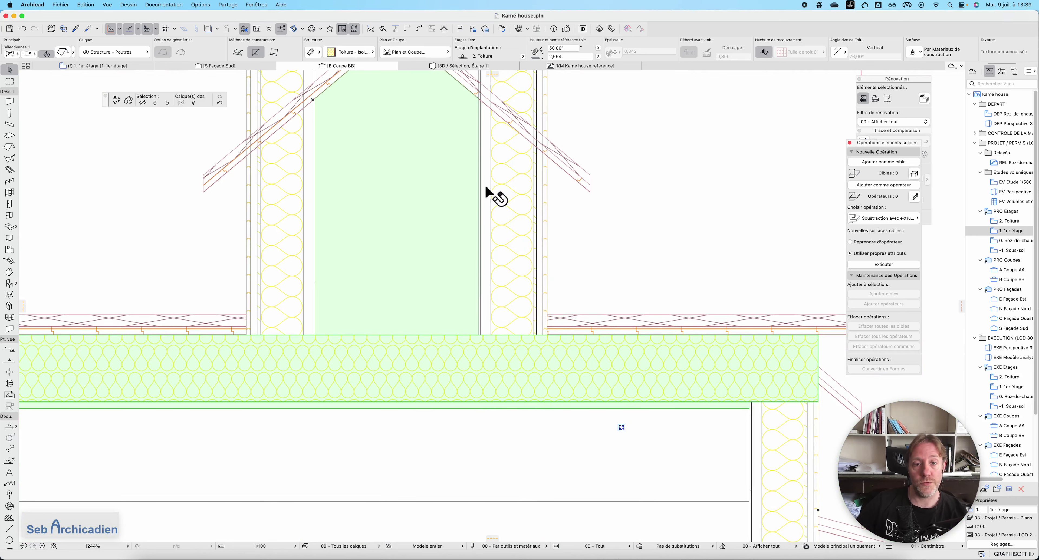
pyautogui.scroll(-5, 484, 313)
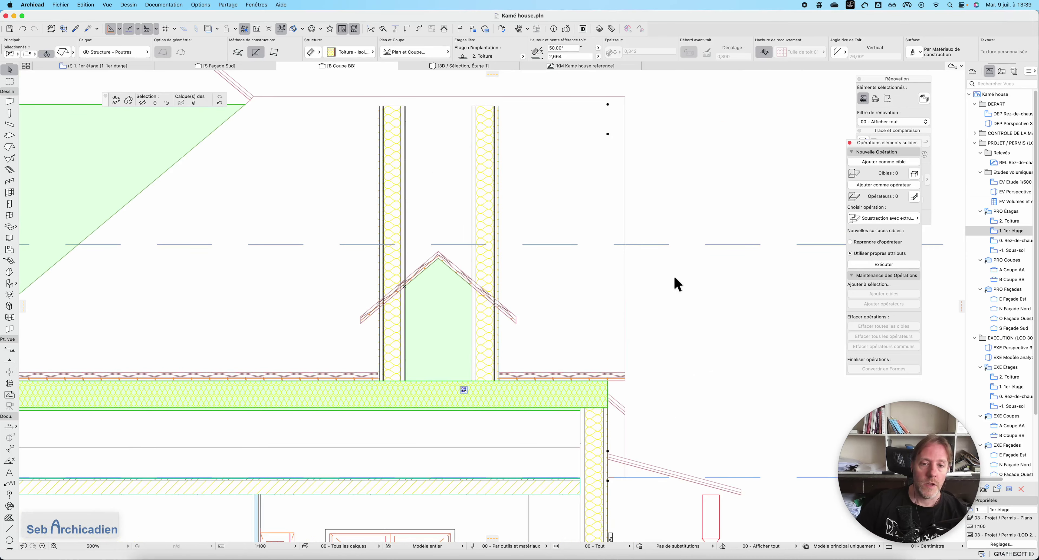
pyautogui.click(677, 285)
pyautogui.click(496, 349)
pyautogui.click(403, 359)
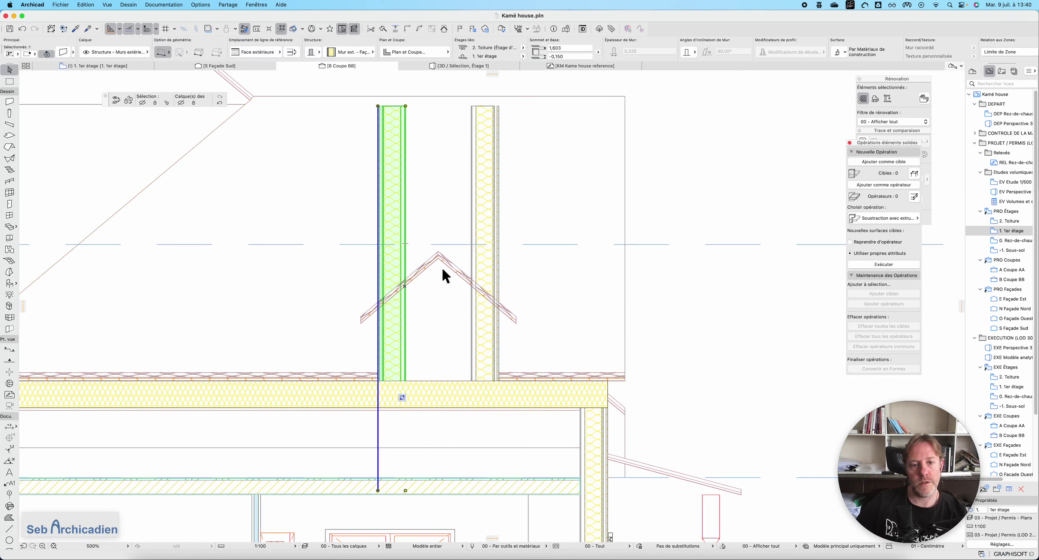
pyautogui.click(452, 265)
pyautogui.keyDown('shift'); pyautogui.click(399, 262); pyautogui.keyUp('shift')
pyautogui.keyDown('shift'); pyautogui.click(497, 262); pyautogui.keyUp('shift')
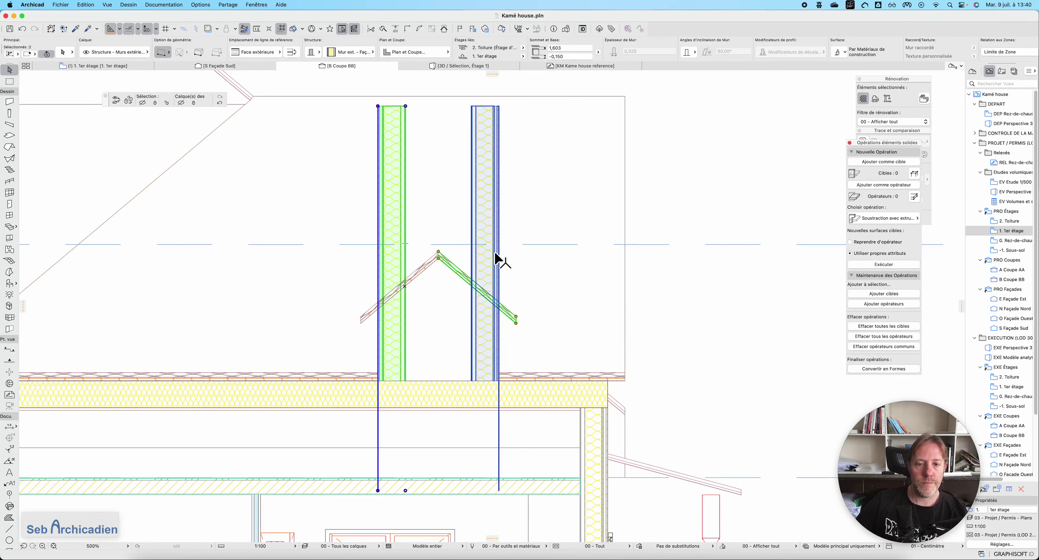
pyautogui.rightClick(642, 243)
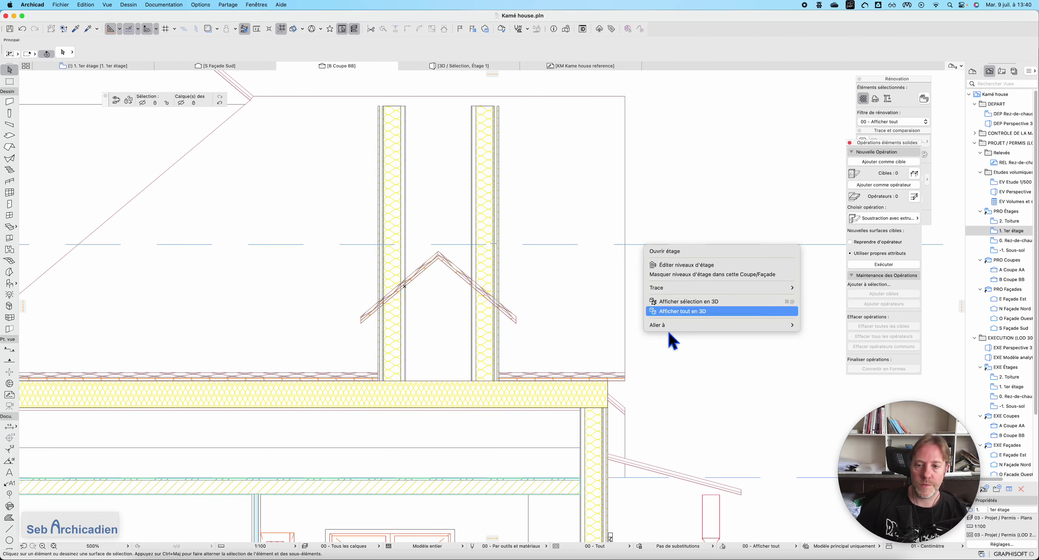
pyautogui.click(656, 266)
# Try Raccorder éléments à Toit/Coque on both dormer walls with the dormer roof planes included in the selection, and undo it
pyautogui.click(497, 230)
pyautogui.keyDown('shift'); pyautogui.click(394, 220); pyautogui.keyUp('shift')
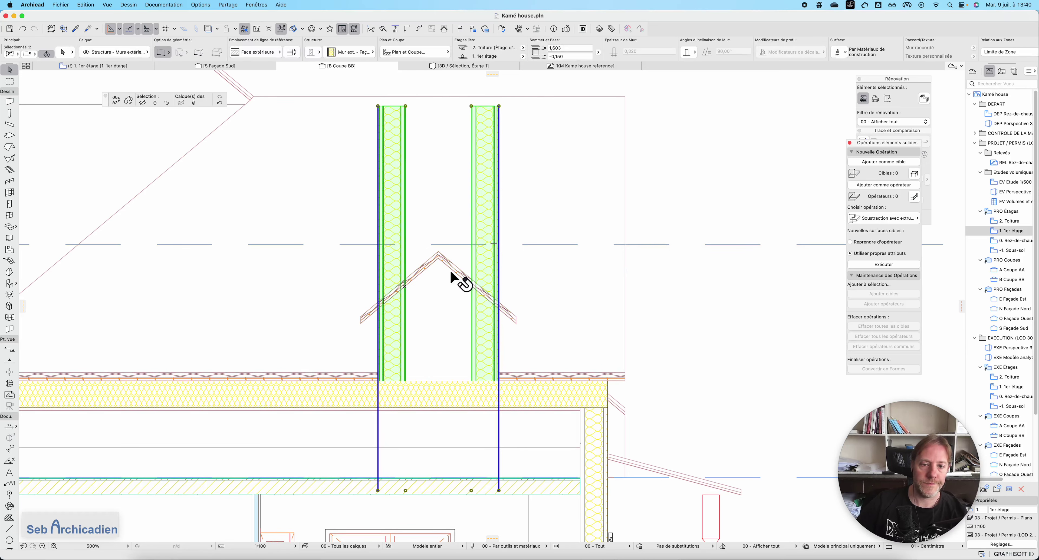
pyautogui.keyDown('shift'); pyautogui.click(448, 263); pyautogui.keyUp('shift')
pyautogui.rightClick(683, 237)
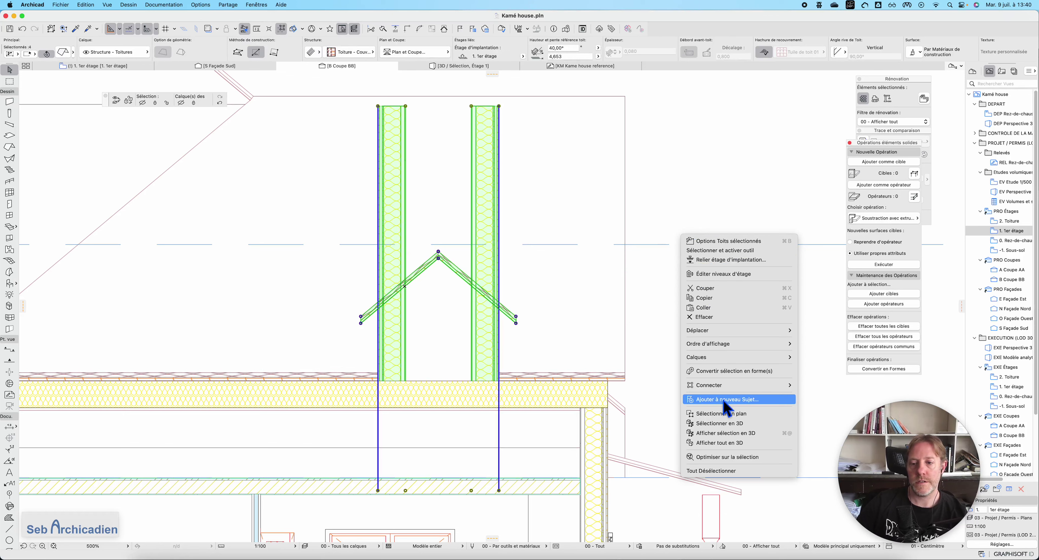
pyautogui.moveTo(741, 365)
pyautogui.moveTo(746, 385)
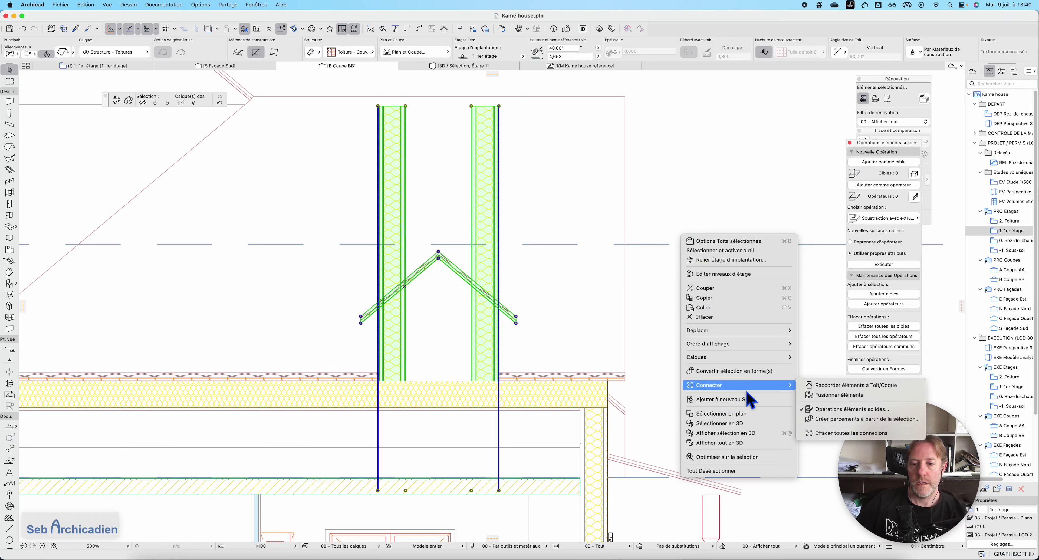
pyautogui.click(823, 385)
pyautogui.click(562, 228)
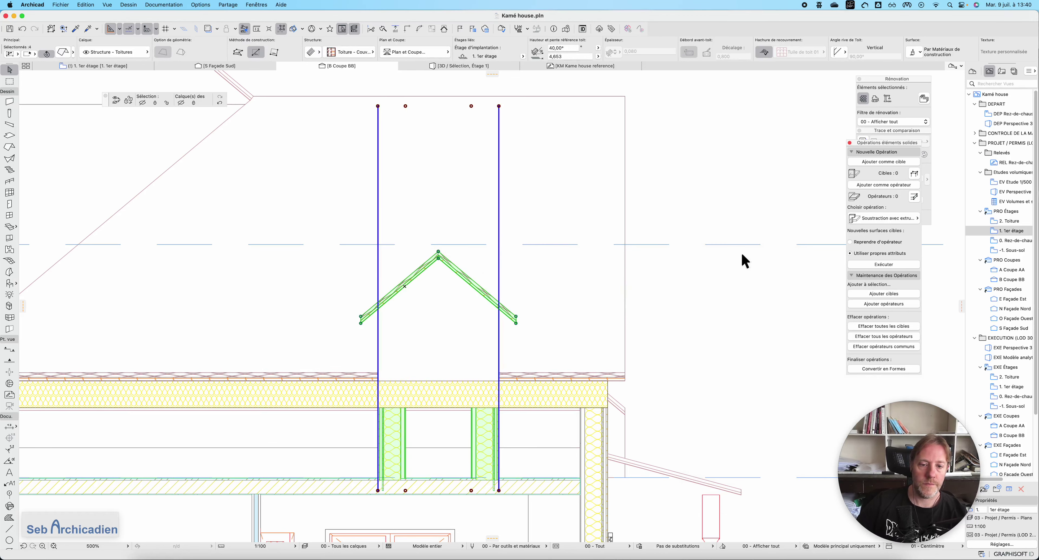
pyautogui.press('super+z')
# Trim the two dormer walls to the dormer roof with Raccorder éléments à Toit/Coque, keeping the wall parts below the roof
pyautogui.click(468, 255)
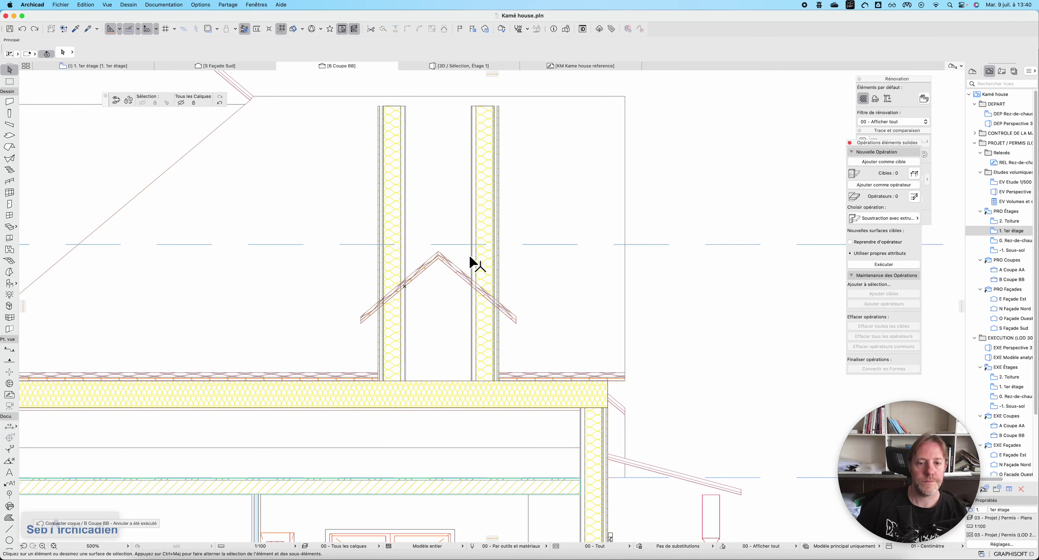
pyautogui.click(489, 282)
pyautogui.keyDown('shift'); pyautogui.click(389, 301); pyautogui.keyUp('shift')
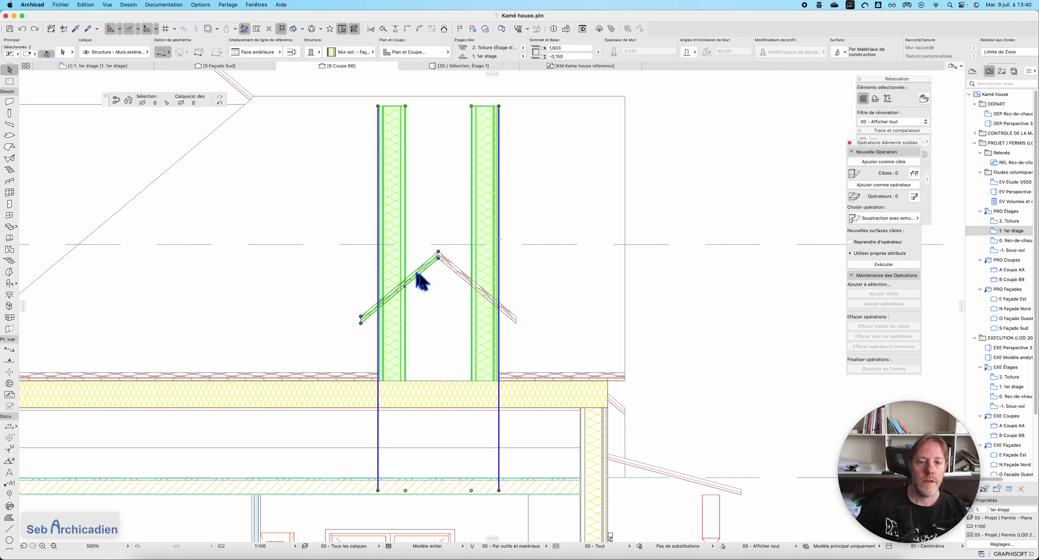
pyautogui.keyDown('shift'); pyautogui.click(423, 267); pyautogui.keyUp('shift')
pyautogui.keyDown('shift'); pyautogui.click(502, 309); pyautogui.keyUp('shift')
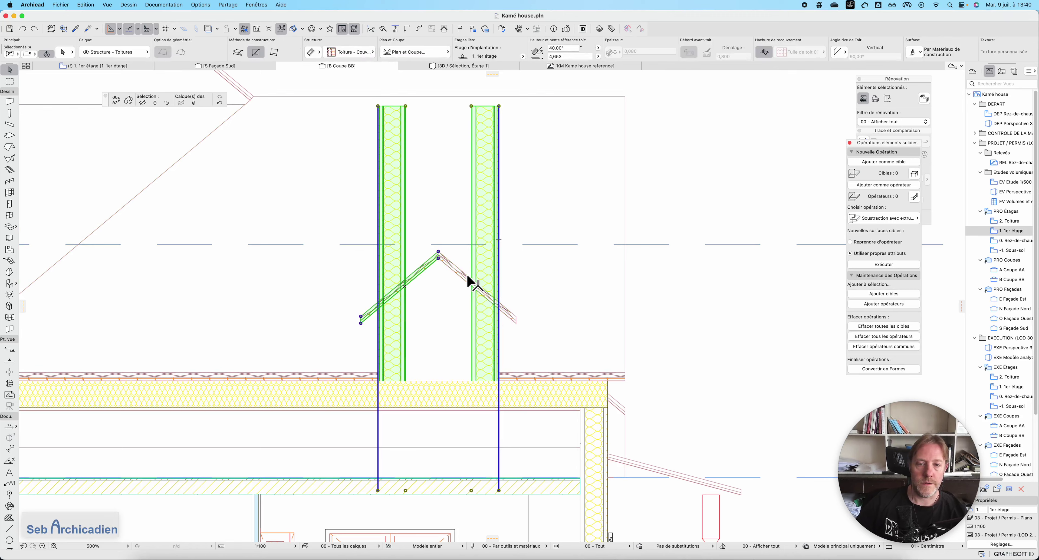
pyautogui.keyDown('shift'); pyautogui.click(421, 266); pyautogui.keyUp('shift')
pyautogui.rightClick(661, 239)
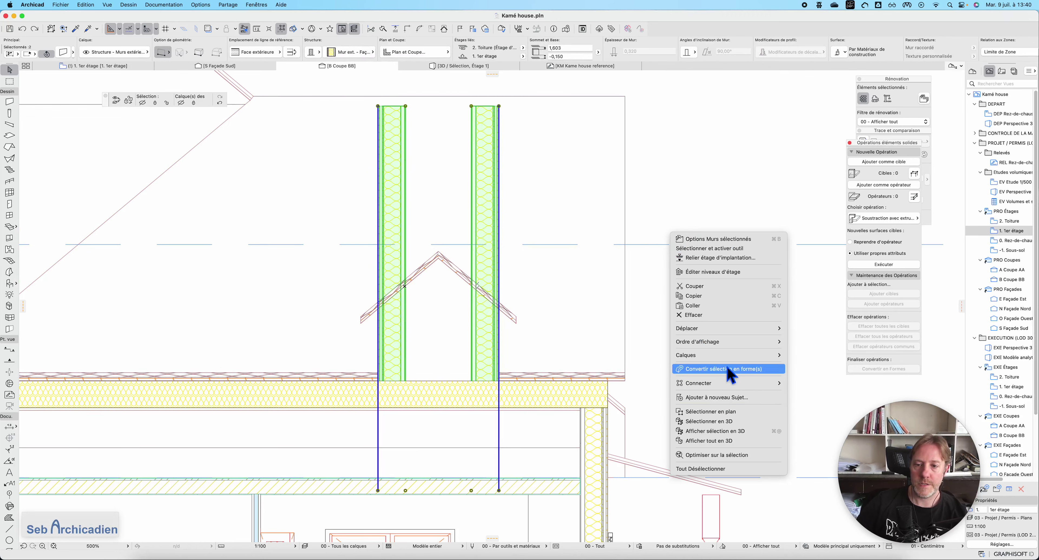
pyautogui.moveTo(733, 388)
pyautogui.click(823, 387)
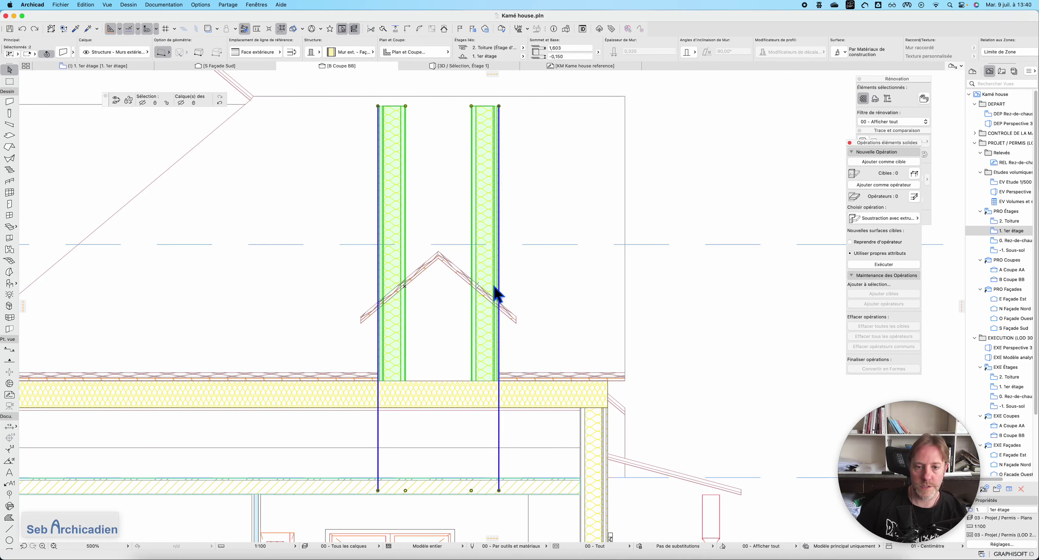
pyautogui.click(449, 266)
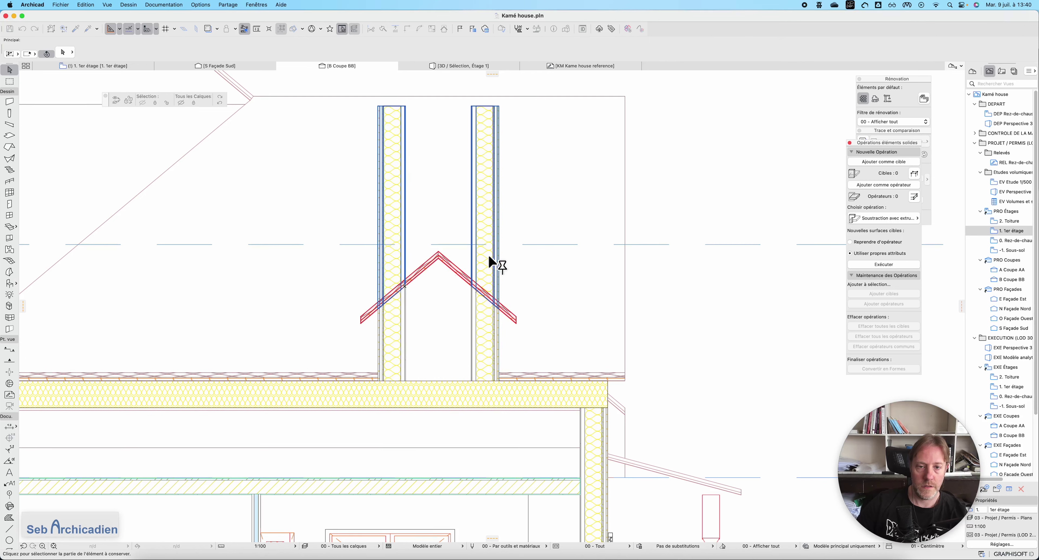
pyautogui.click(482, 362)
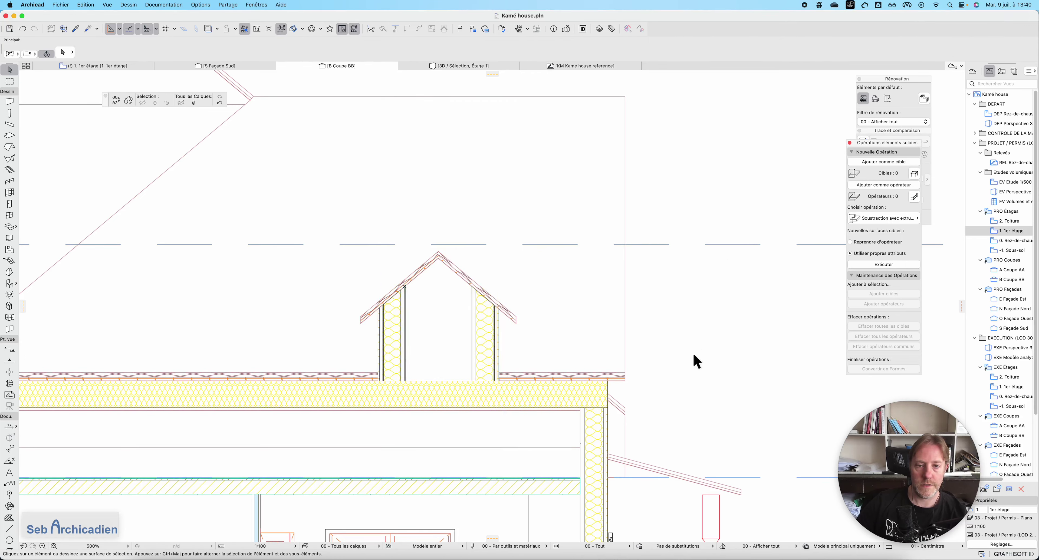
pyautogui.scroll(5, 444, 269)
pyautogui.scroll(-5, 417, 383)
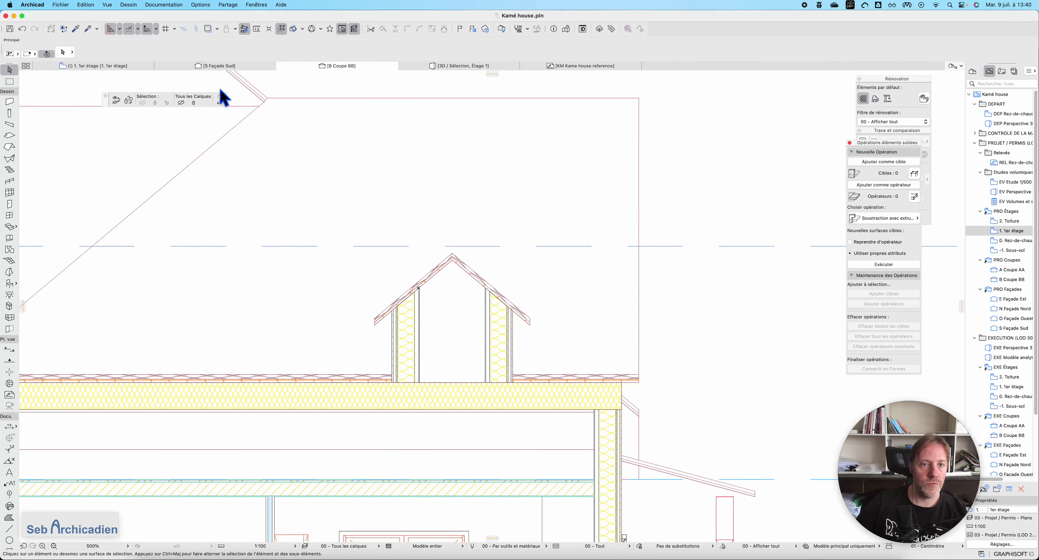
# Display the marquee area around the dormer from the 1. 1er étage plan in 3D and view its cut side
pyautogui.click(462, 65)
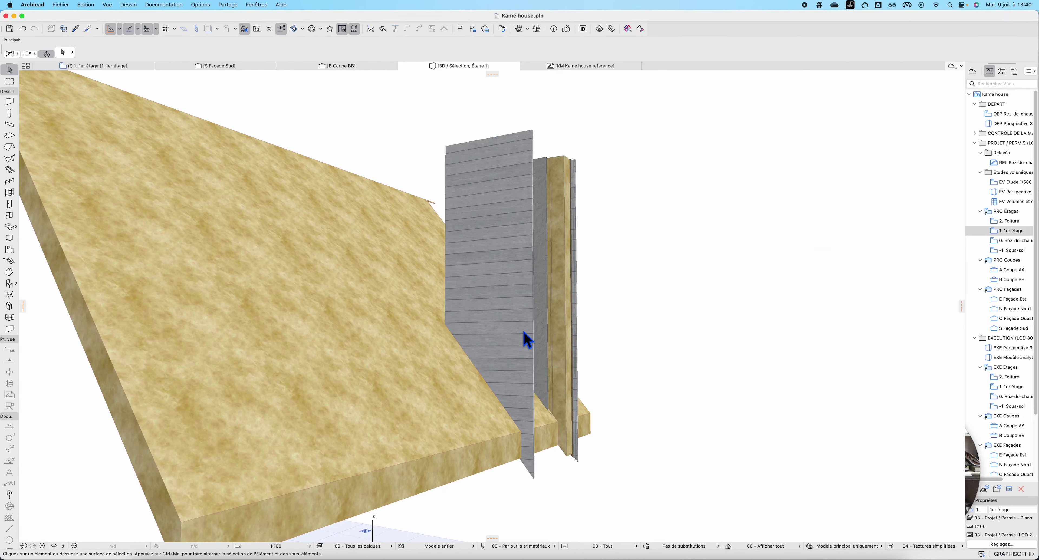
pyautogui.click(116, 67)
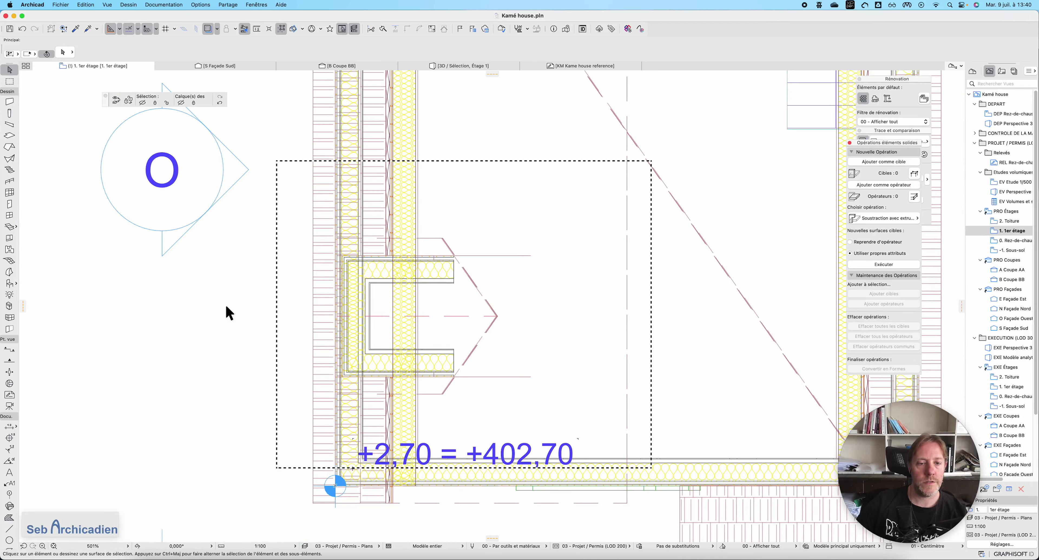
pyautogui.rightClick(230, 311)
pyautogui.click(281, 451)
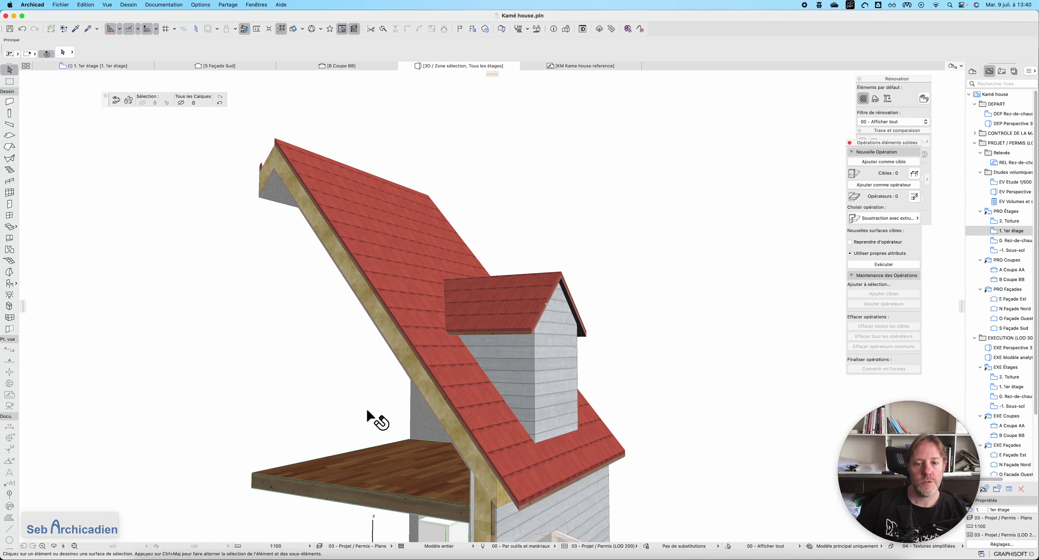
pyautogui.keyDown('shift'); pyautogui.moveTo(546, 304); pyautogui.dragTo(461, 392, button='middle'); pyautogui.keyUp('shift')
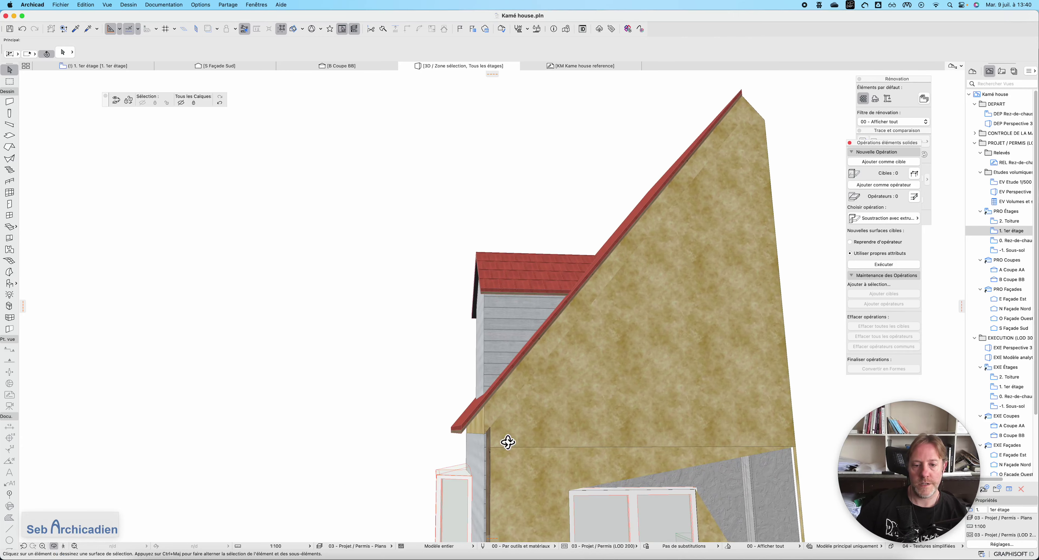
# Inspect the eaves junction in 3D, selecting the main roof's insulation layer and the upper-floor exterior wall
pyautogui.click(495, 425)
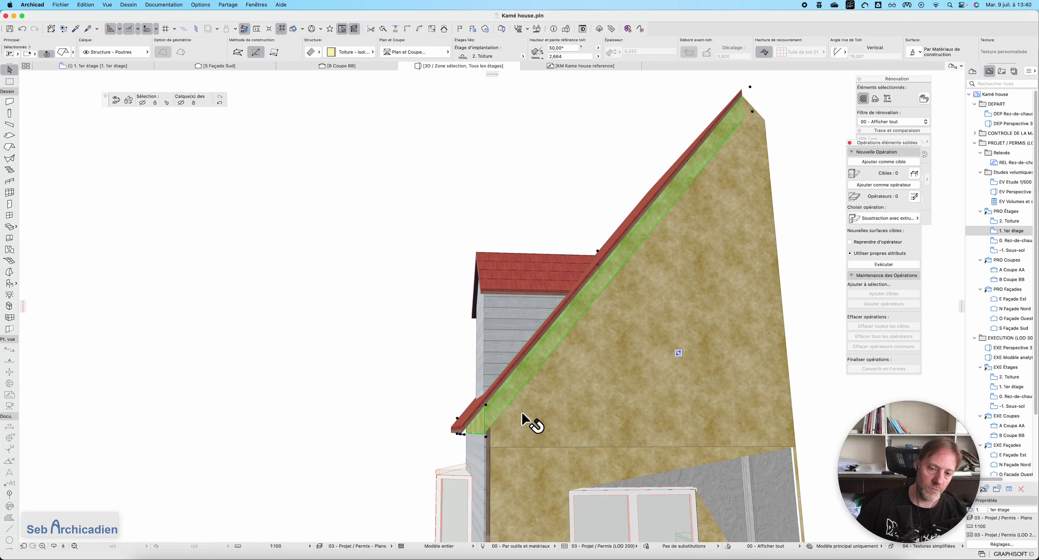
pyautogui.scroll(10, 487, 438)
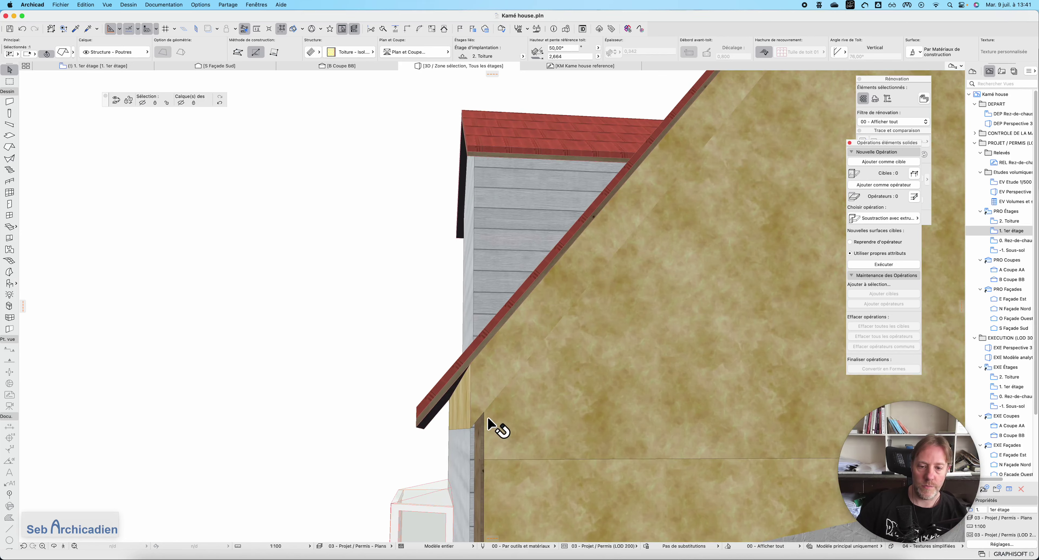
pyautogui.click(459, 451)
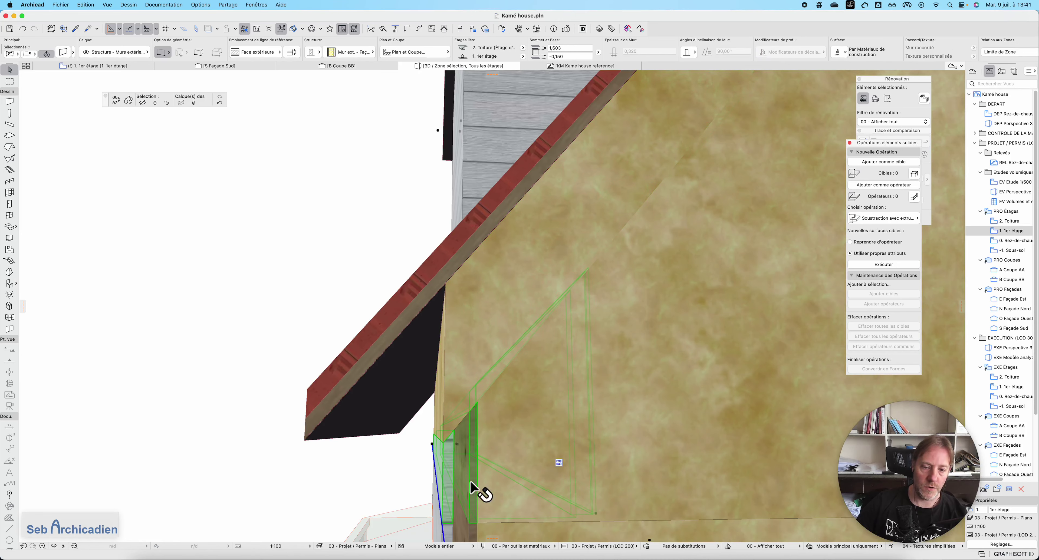
pyautogui.click(471, 312)
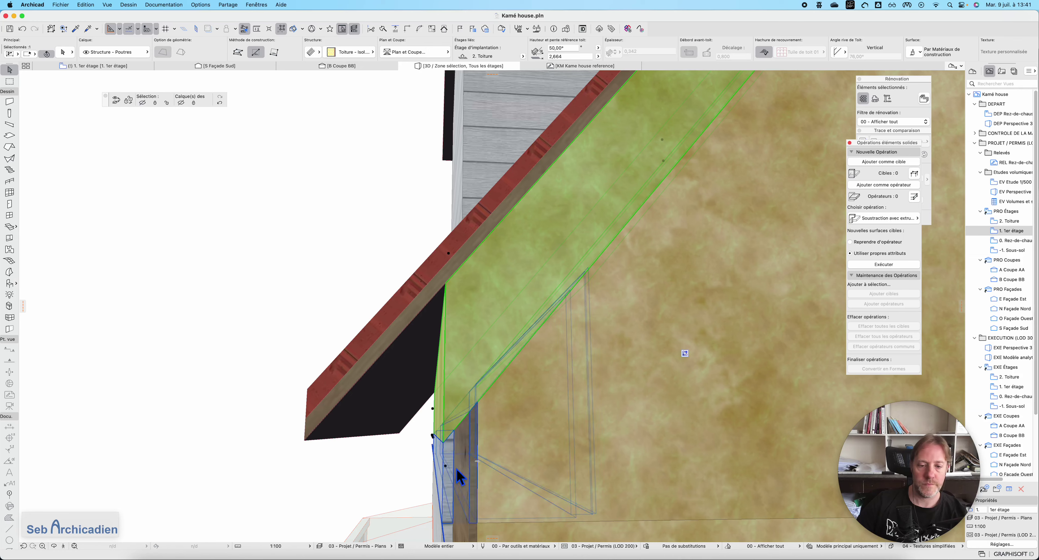
pyautogui.click(377, 220)
pyautogui.scroll(-8, 504, 425)
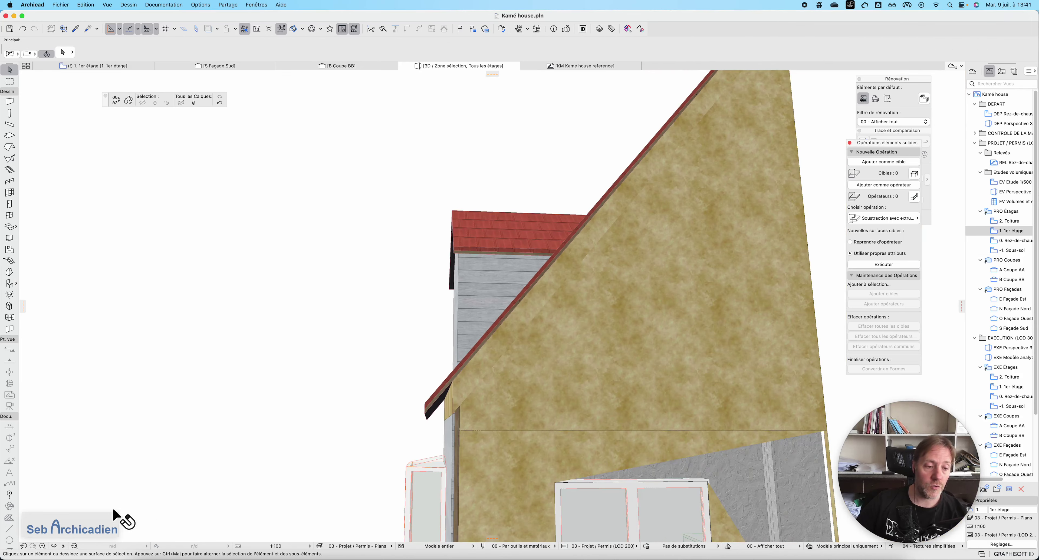
# Inspect the gable's junction with the main roof in 3D, selecting the upper gable wall and the roof's insulation layer
pyautogui.click(54, 546)
pyautogui.moveTo(397, 388); pyautogui.dragTo(615, 391)
pyautogui.moveTo(441, 402); pyautogui.dragTo(554, 404)
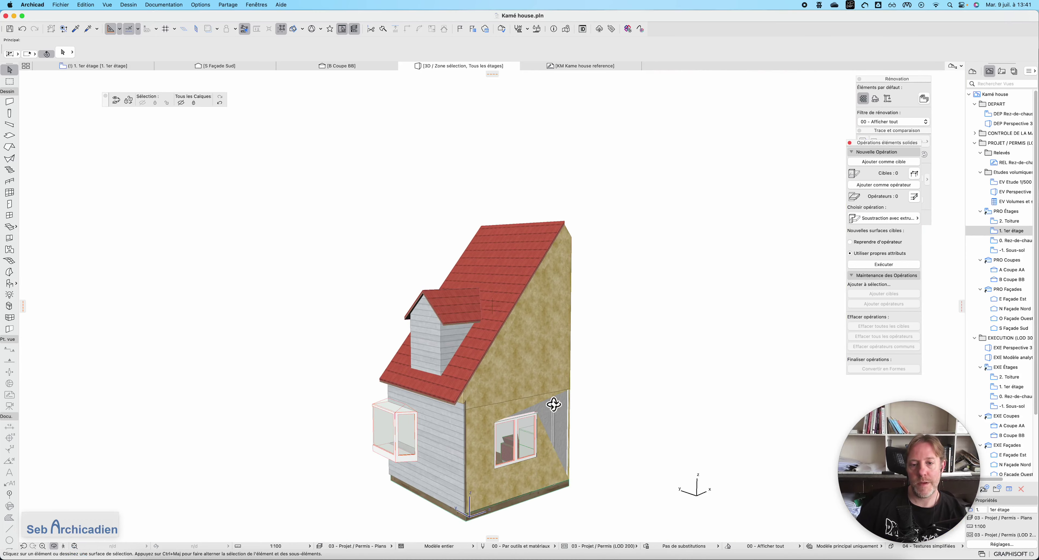
pyautogui.click(476, 403)
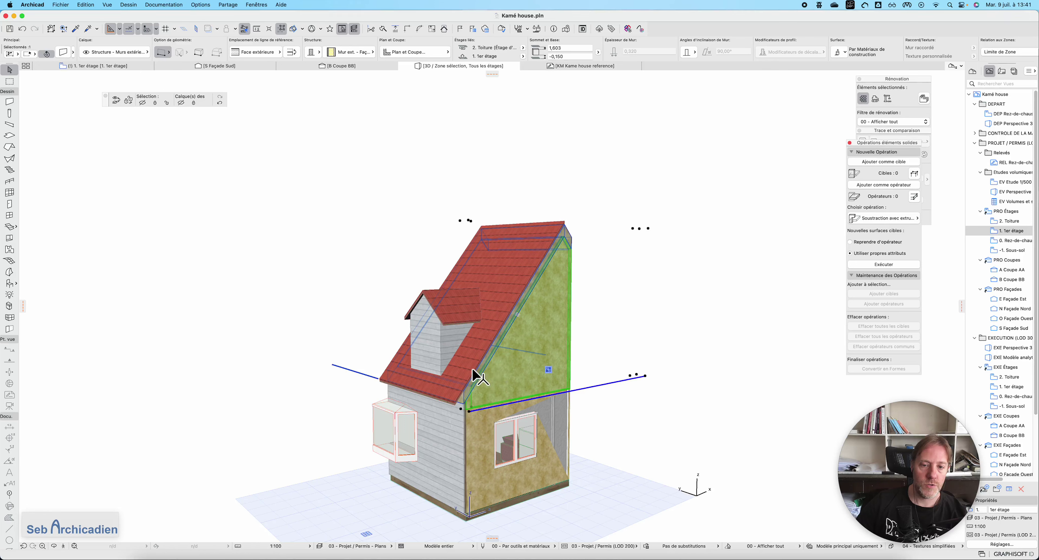
pyautogui.scroll(3, 478, 377)
pyautogui.click(480, 377)
# Change the intersection priority of the Toiture - Laine de verre & Chevronnage building material and deselect the roof
pyautogui.click(202, 5)
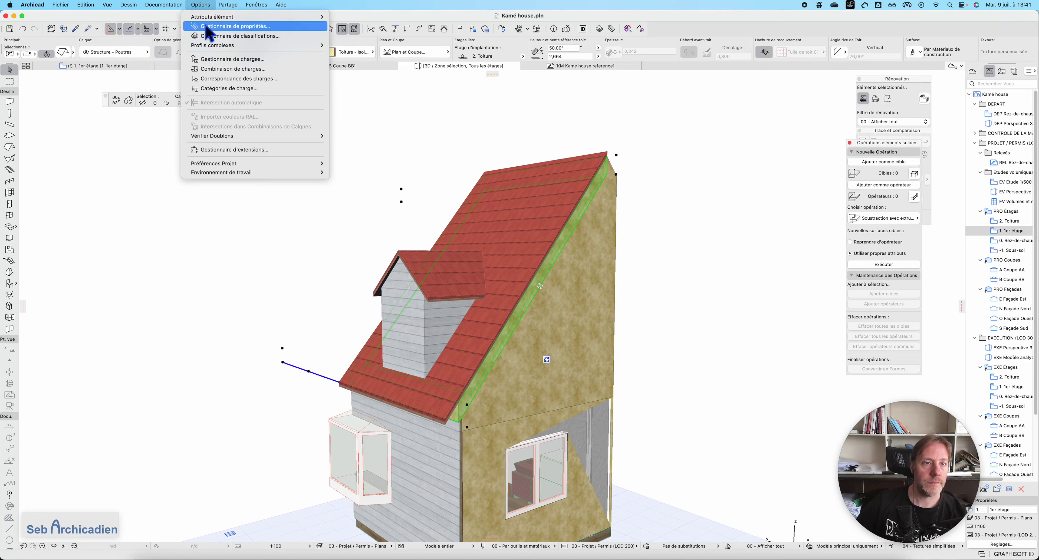
pyautogui.moveTo(308, 19)
pyautogui.click(399, 94)
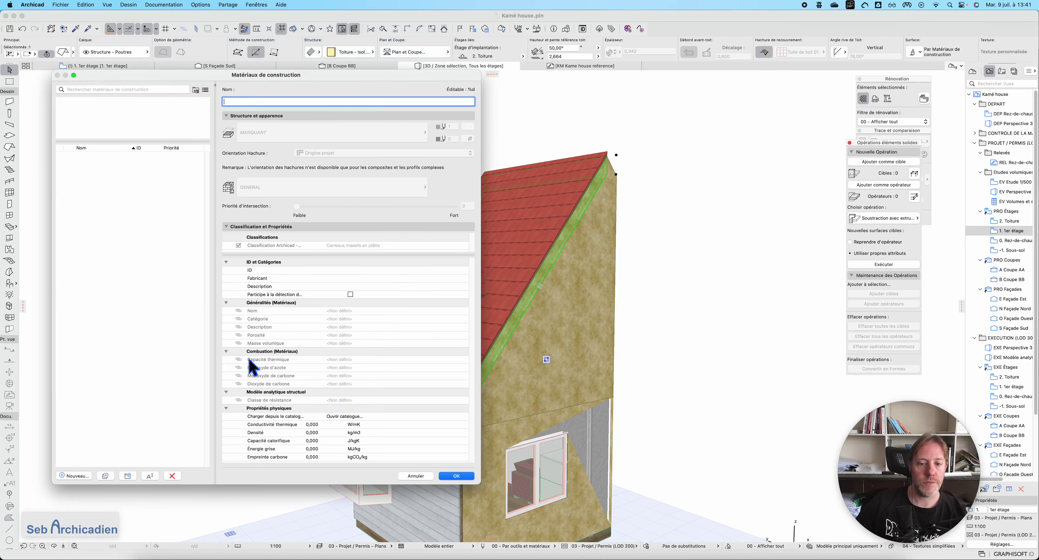
pyautogui.scroll(-10, 107, 351)
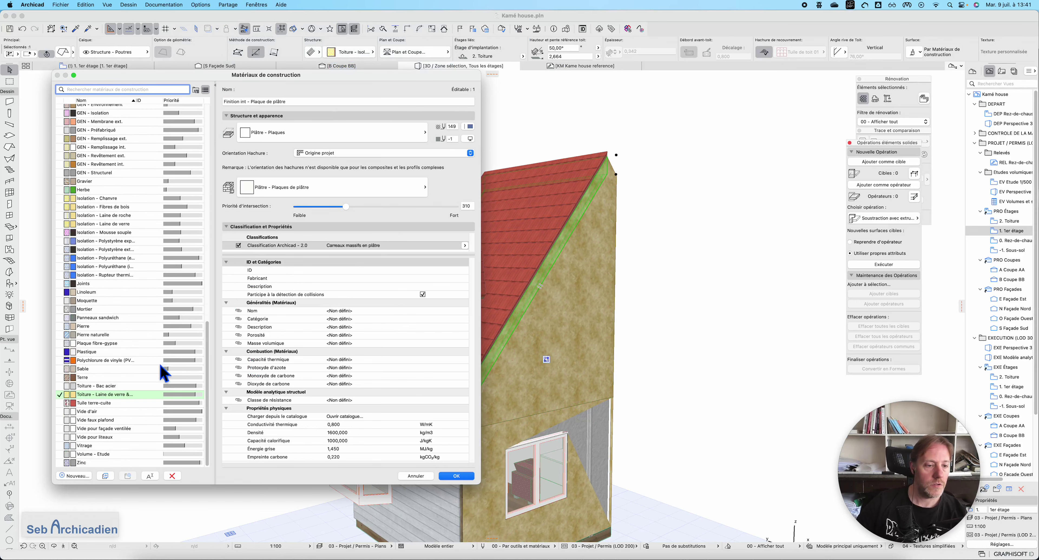
pyautogui.click(137, 396)
pyautogui.click(473, 209)
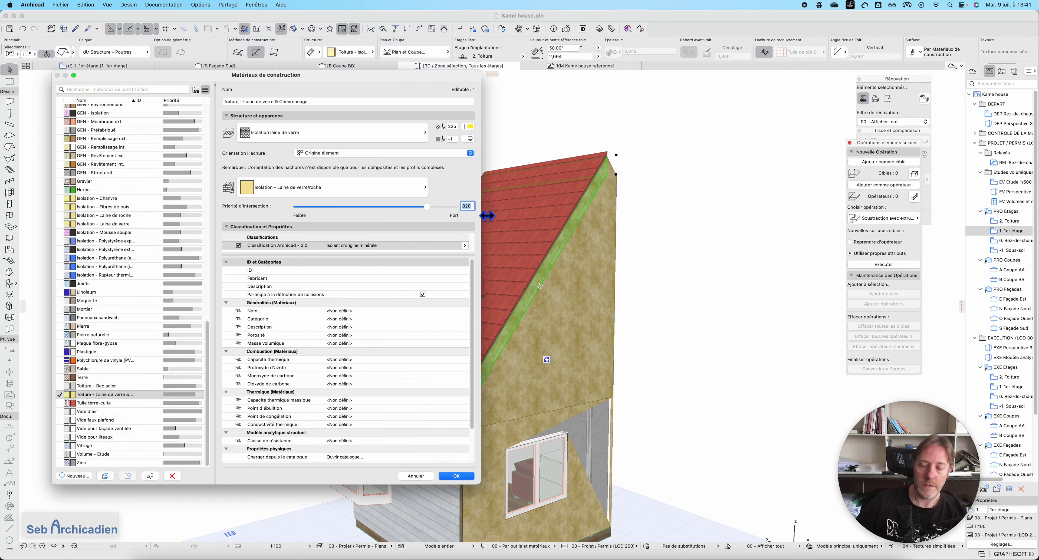
pyautogui.press('Return')
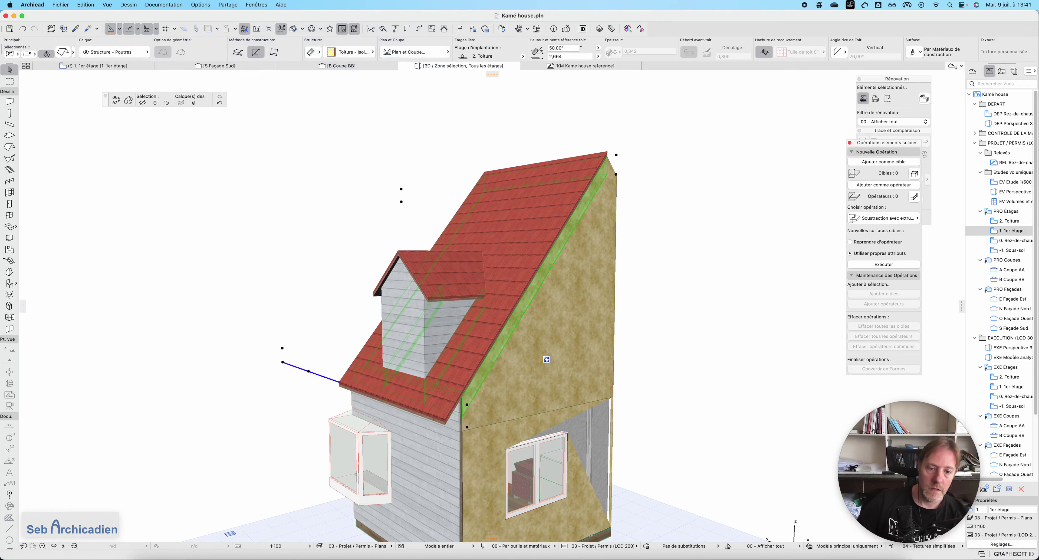
pyautogui.click(380, 189)
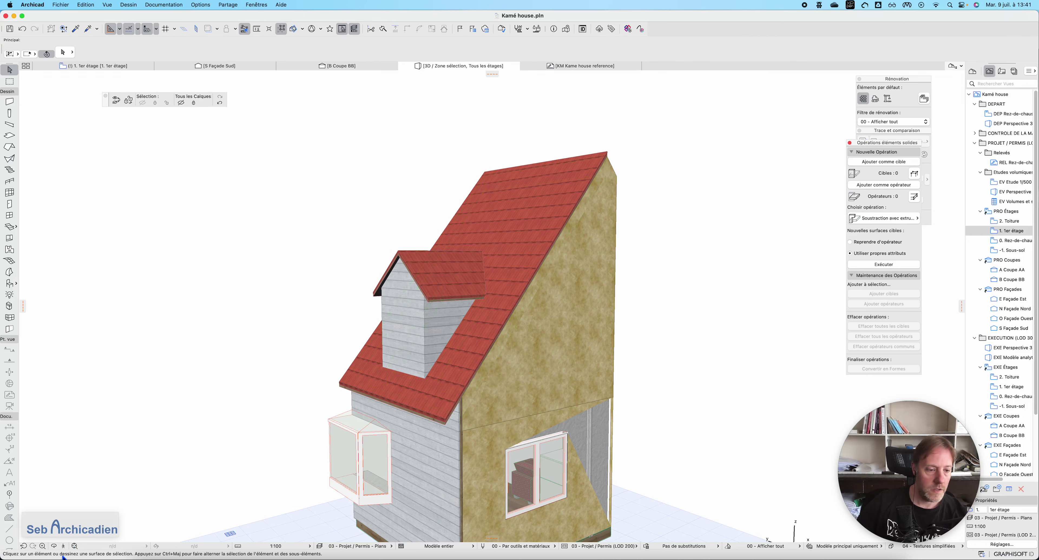
# Set the Window tool's default to the basic window Fenêtre 27, with a width and height of 0,75
pyautogui.click(55, 547)
pyautogui.moveTo(457, 420); pyautogui.dragTo(607, 412)
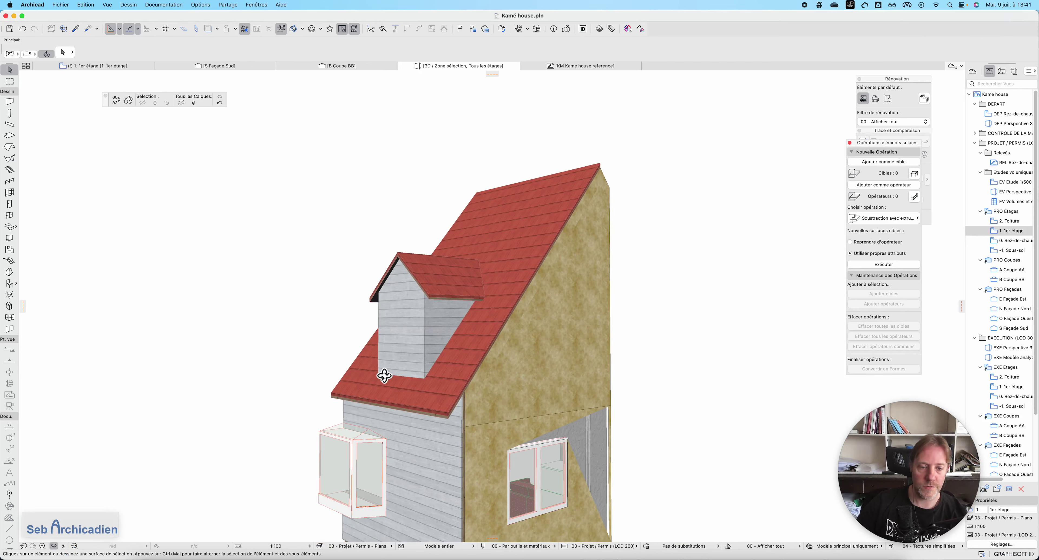
pyautogui.moveTo(384, 375); pyautogui.dragTo(601, 389)
pyautogui.scroll(-3, 601, 389)
pyautogui.scroll(5, 523, 356)
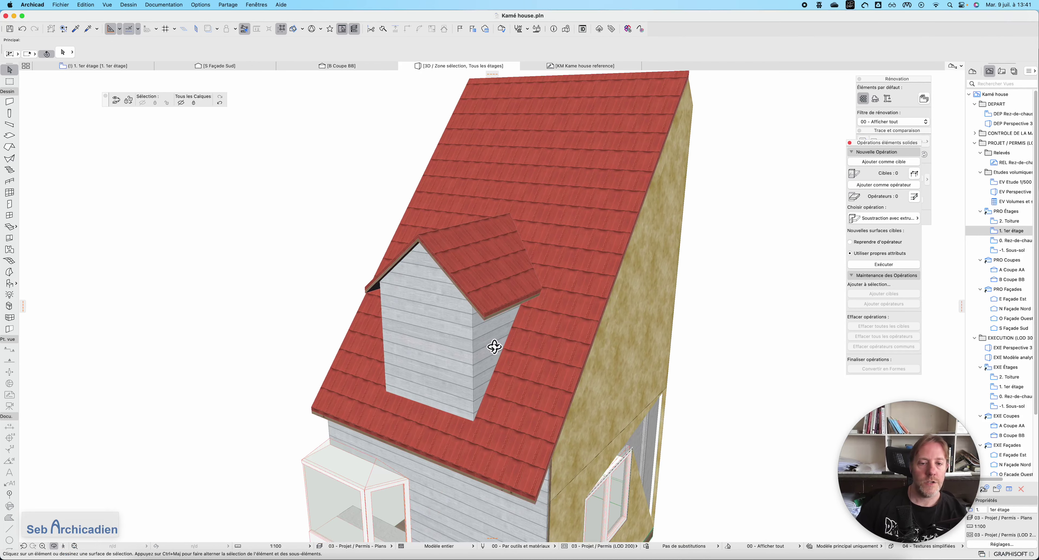
pyautogui.click(10, 238)
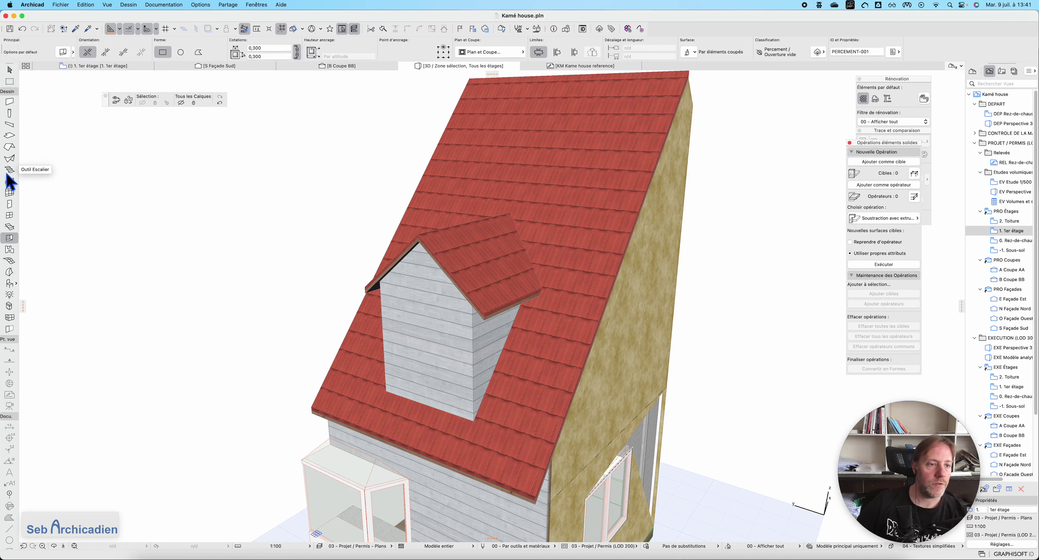
pyautogui.click(10, 215)
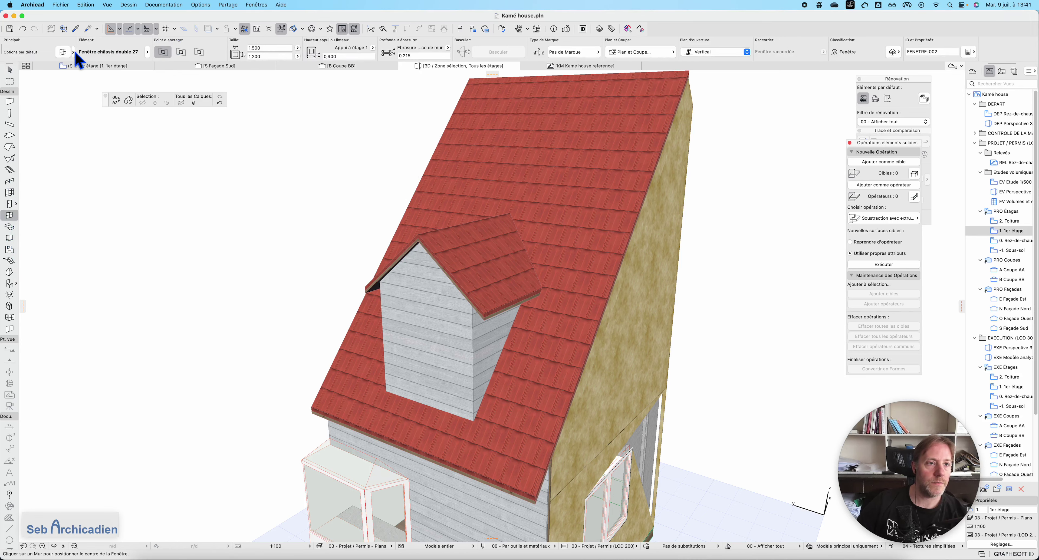
pyautogui.click(64, 54)
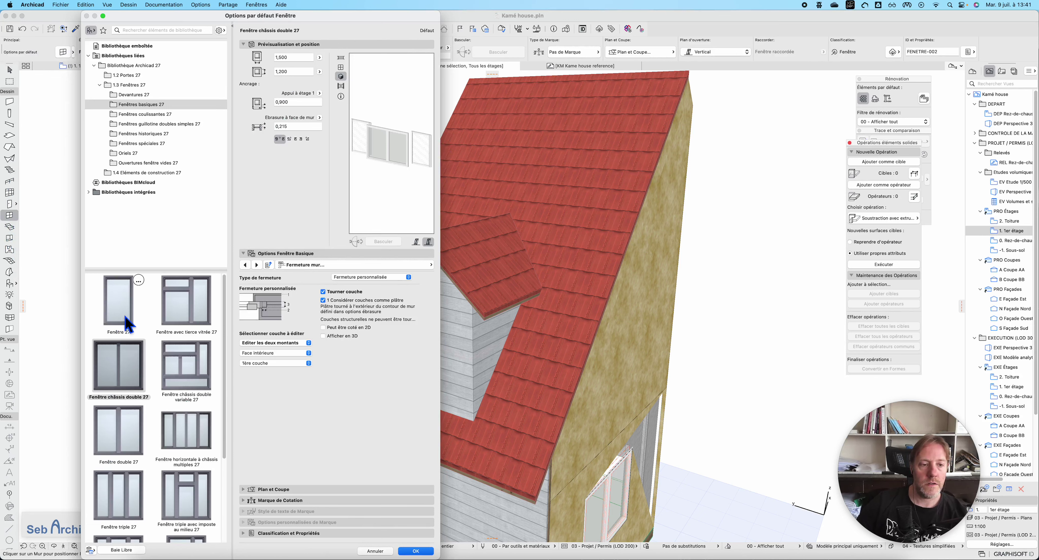
pyautogui.click(131, 317)
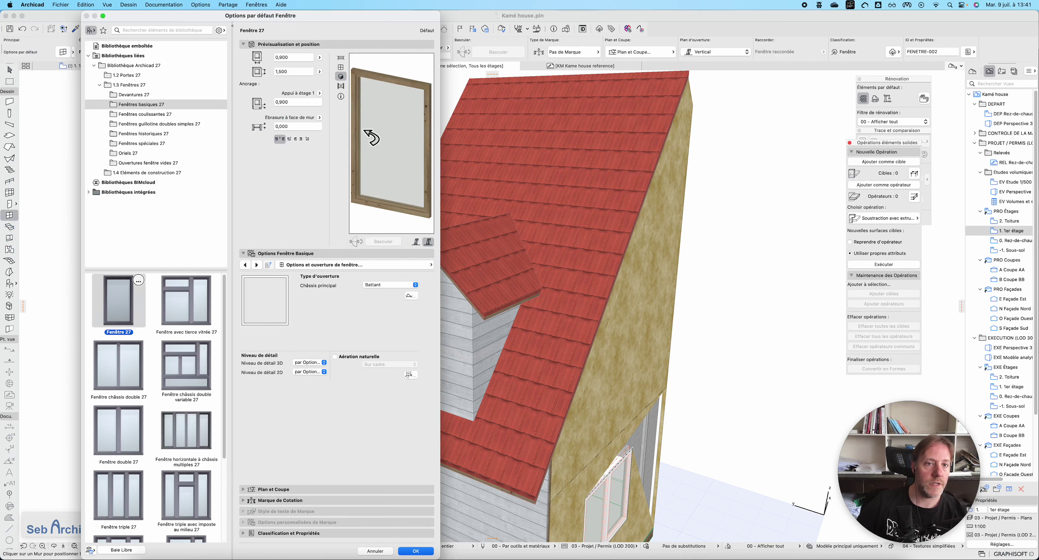
pyautogui.press('Tab')
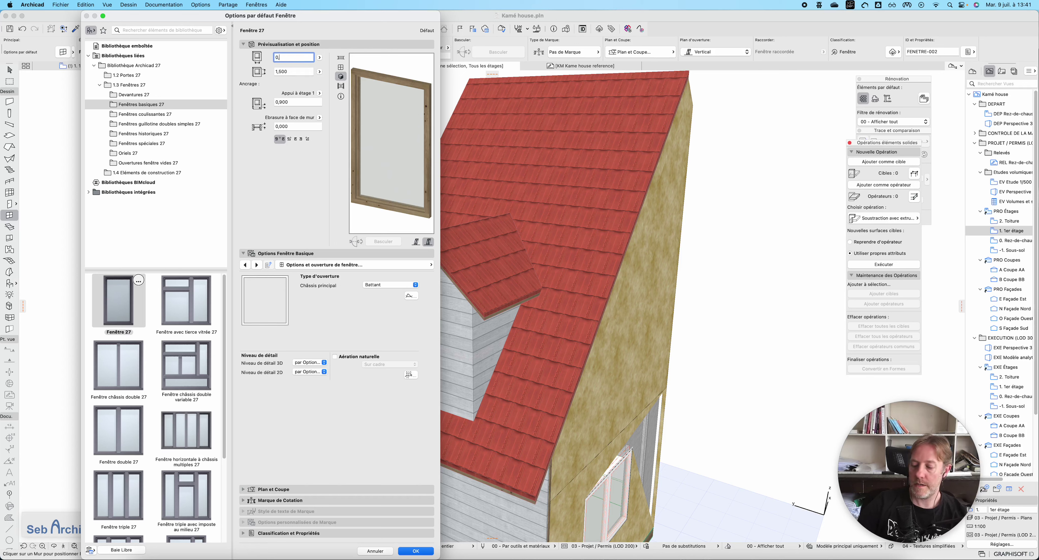
pyautogui.write('0,75')
pyautogui.press('Tab')
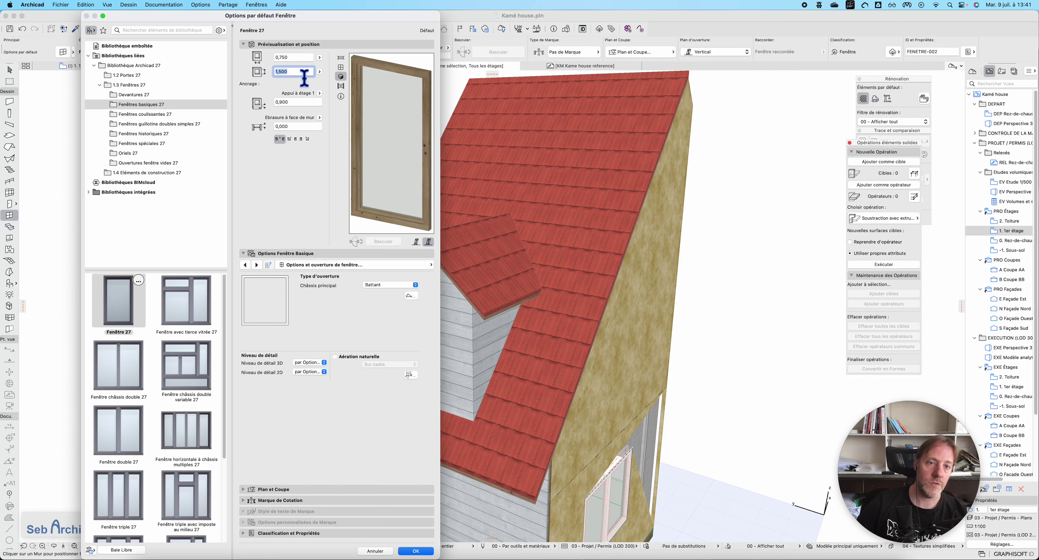
pyautogui.write('0,75')
pyautogui.click(416, 550)
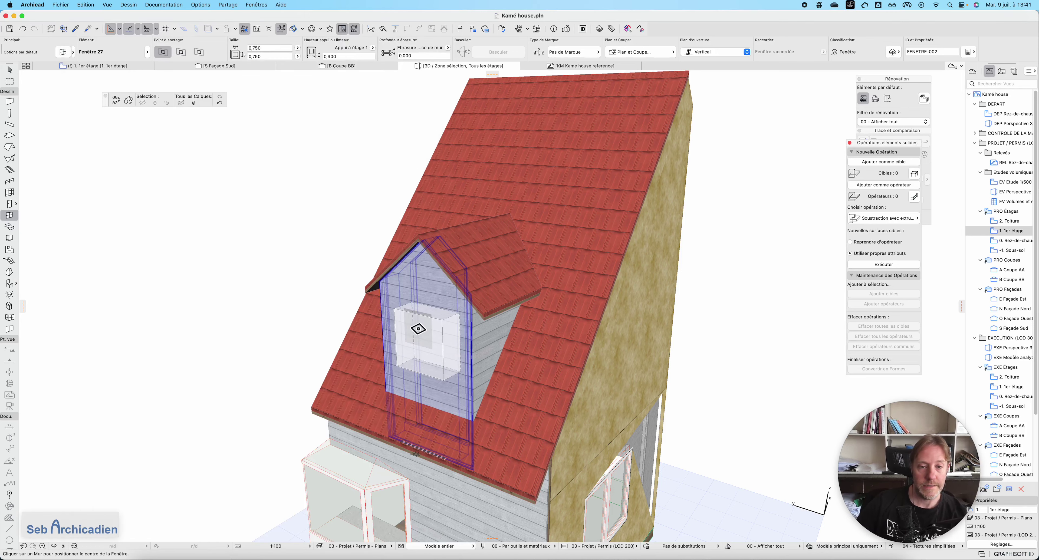
# Place the window in the dormer's front wall in 3D and set its opening side
pyautogui.click(416, 323)
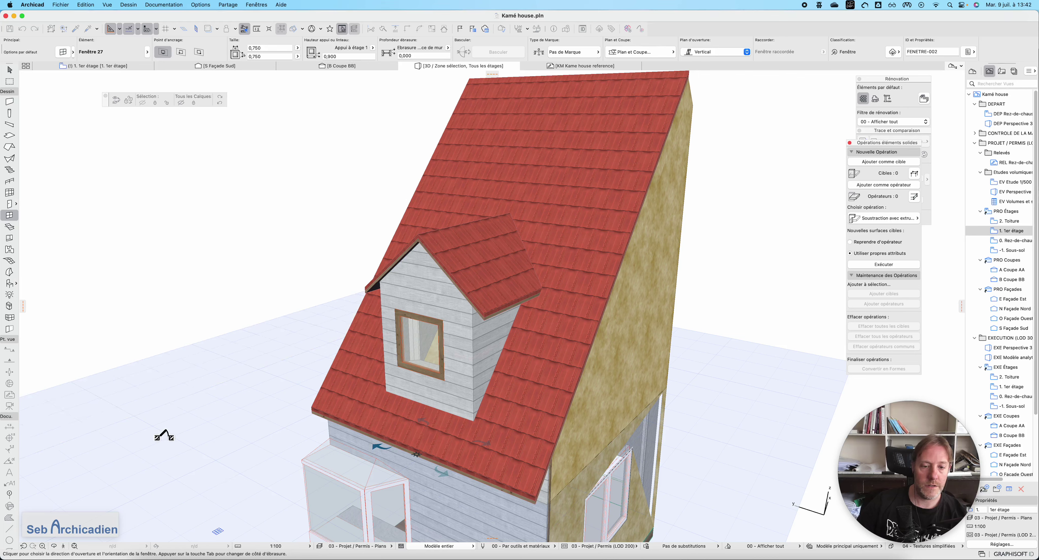
pyautogui.click(163, 422)
pyautogui.press('Escape')
# Set the dormer window's reveal depth from the wall face to 0,1
pyautogui.click(430, 344)
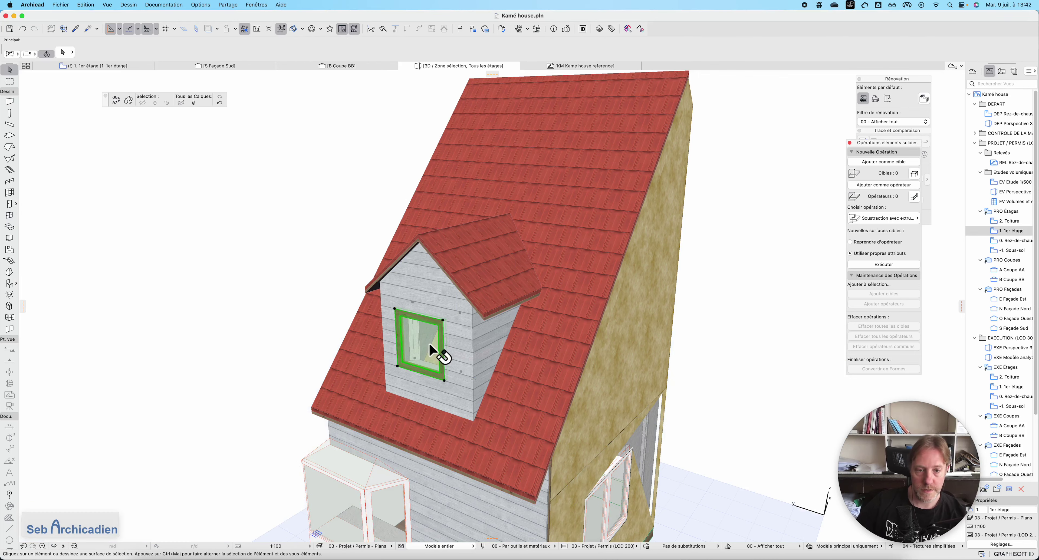
pyautogui.click(443, 58)
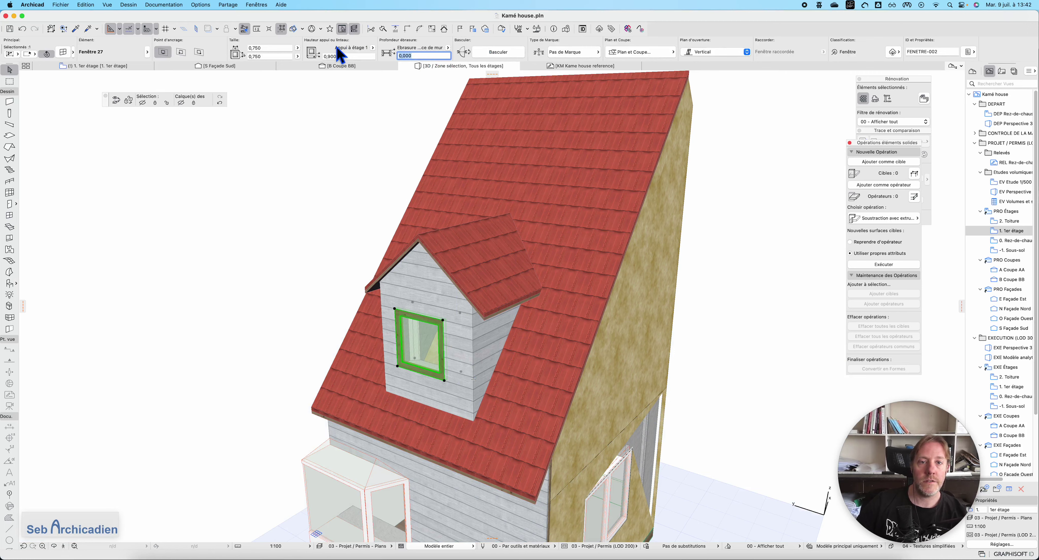
pyautogui.write('0,1')
pyautogui.press('Return')
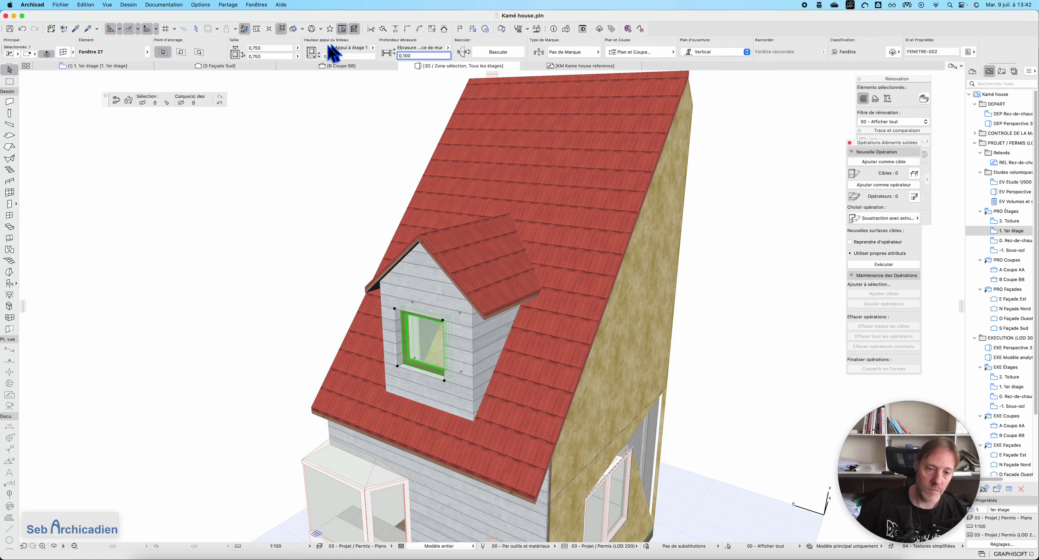
pyautogui.click(327, 290)
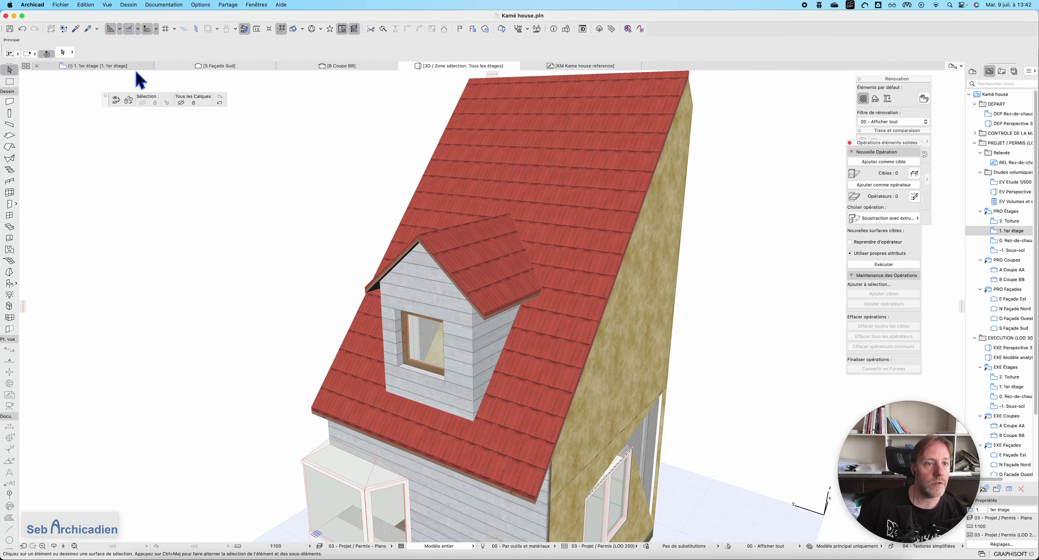
# Open the 1. 1er étage plan and select the dormer window
pyautogui.click(121, 66)
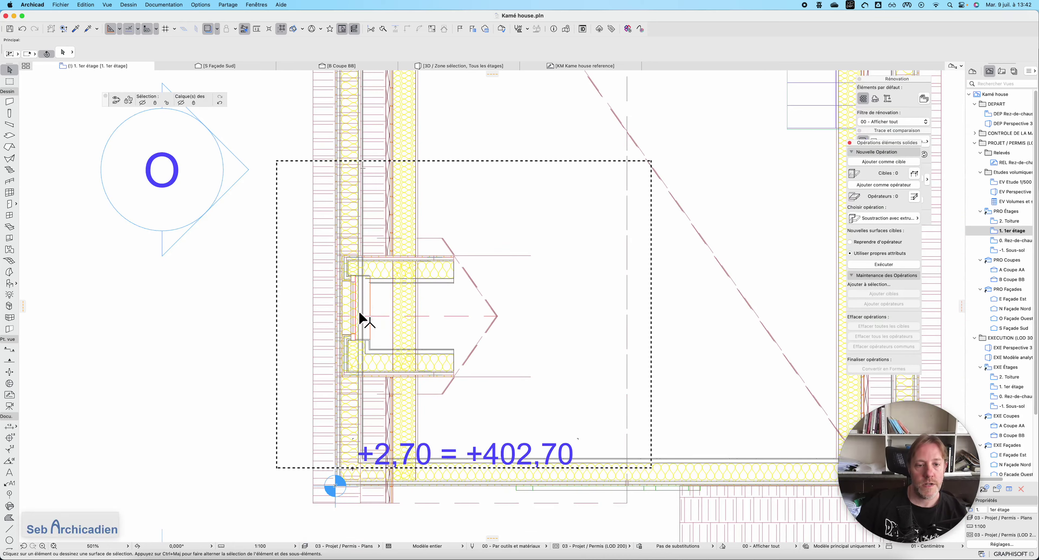
pyautogui.scroll(5, 363, 317)
pyautogui.click(358, 282)
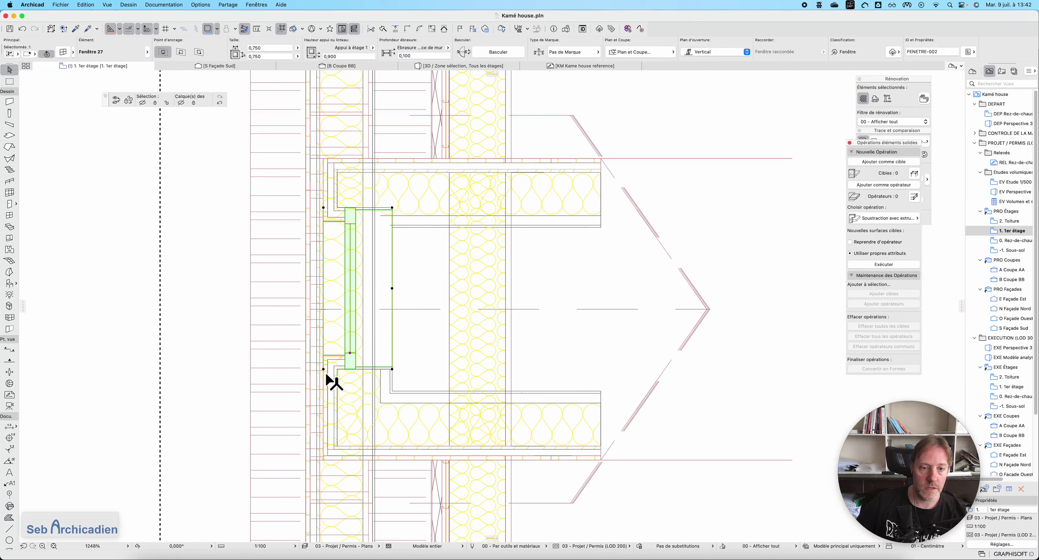
pyautogui.press('super+d')
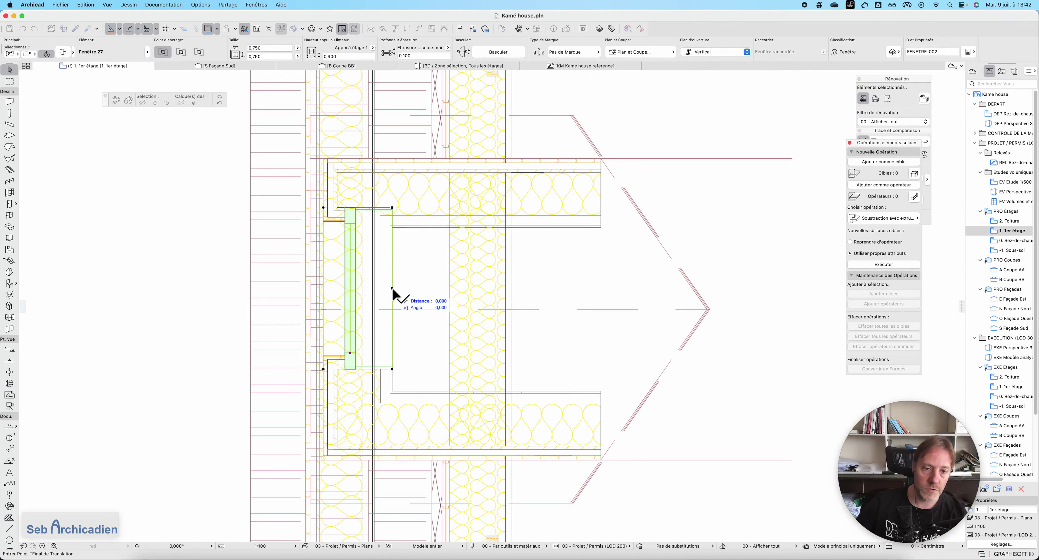
pyautogui.press('Escape')
pyautogui.press('Escape')
pyautogui.scroll(-2, 443, 377)
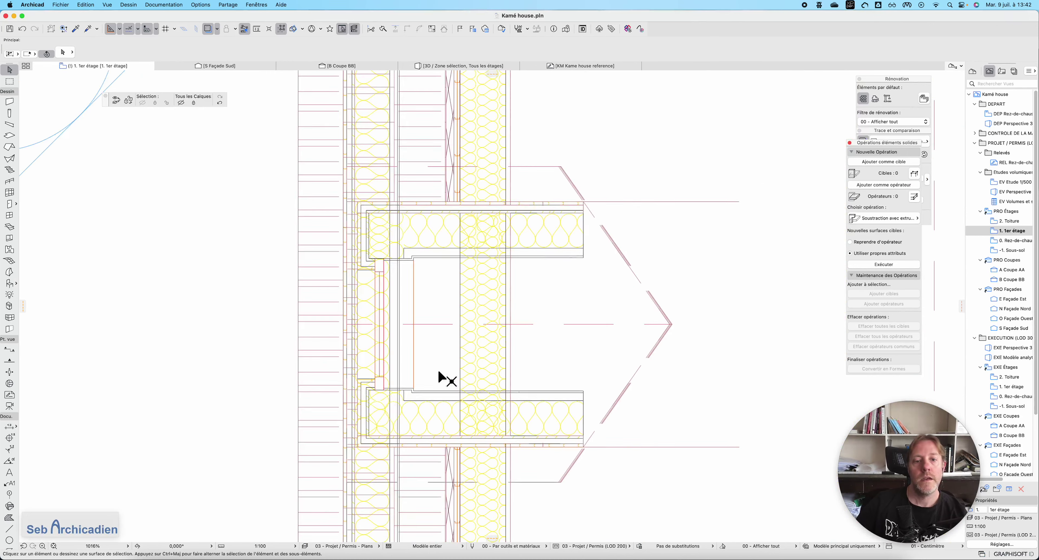
pyautogui.scroll(-5, 554, 353)
pyautogui.scroll(8, 473, 325)
pyautogui.click(485, 266)
pyautogui.click(487, 454)
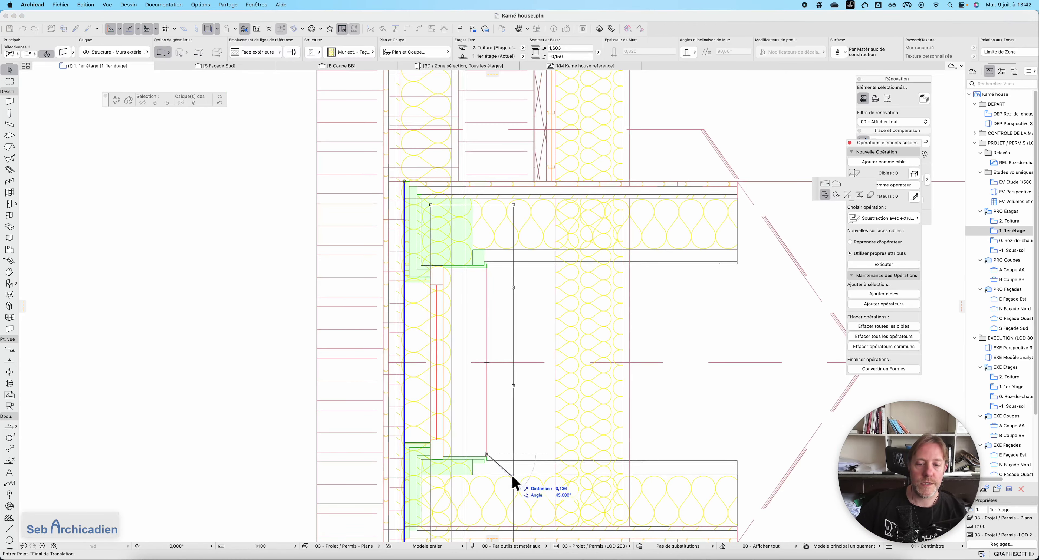
pyautogui.press('Escape')
pyautogui.press('Escape')
pyautogui.click(443, 457)
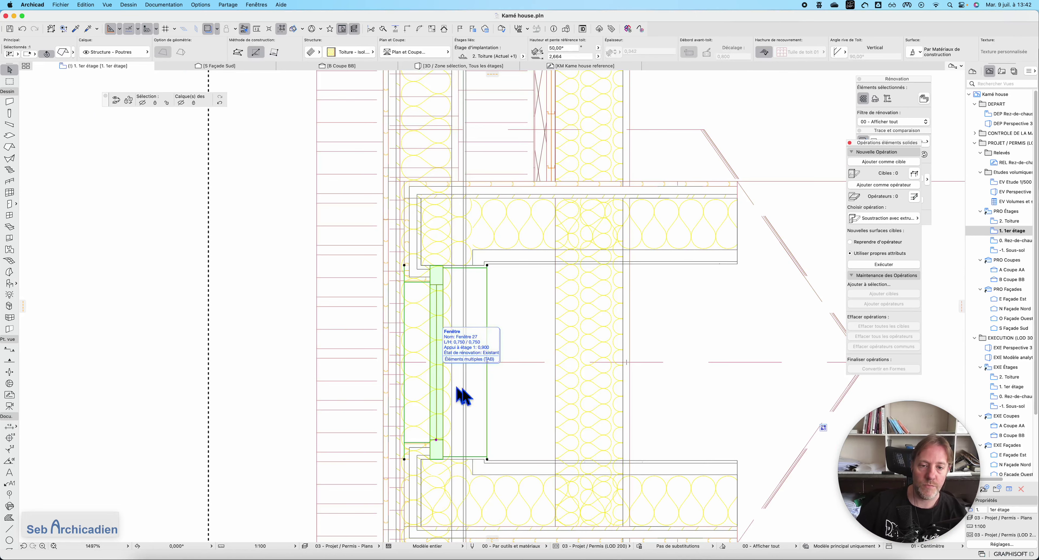
# Adjust the dormer window's reveal depth in plan against the wall layers, trying 0,05 and 0,06 before the final value
pyautogui.click(438, 375)
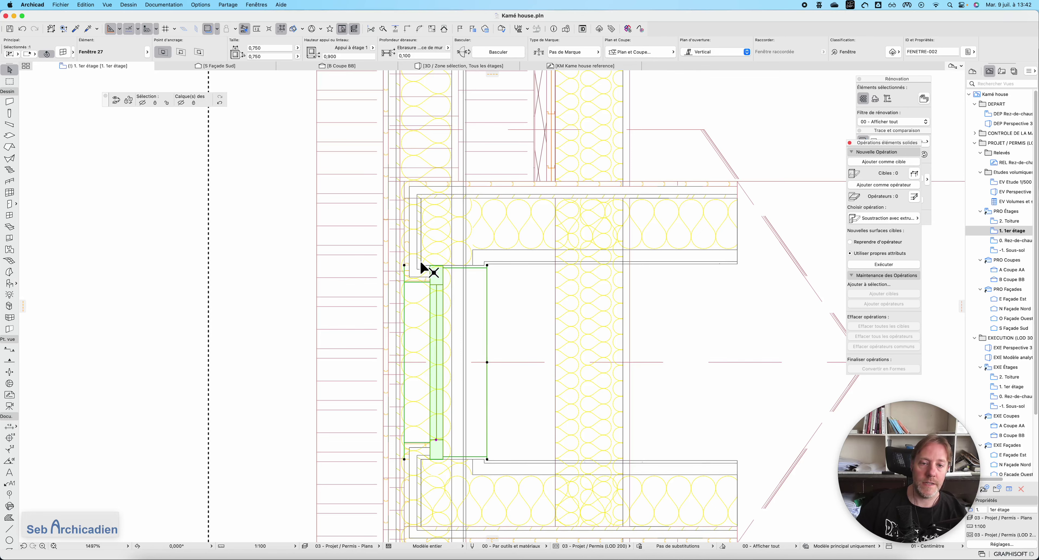
pyautogui.scroll(5, 408, 266)
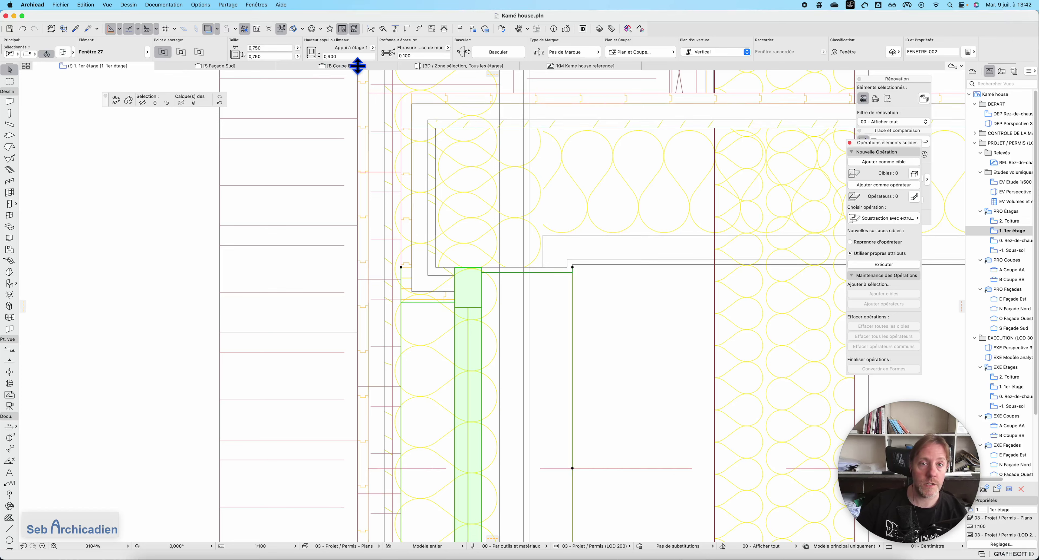
pyautogui.click(332, 56)
pyautogui.click(393, 61)
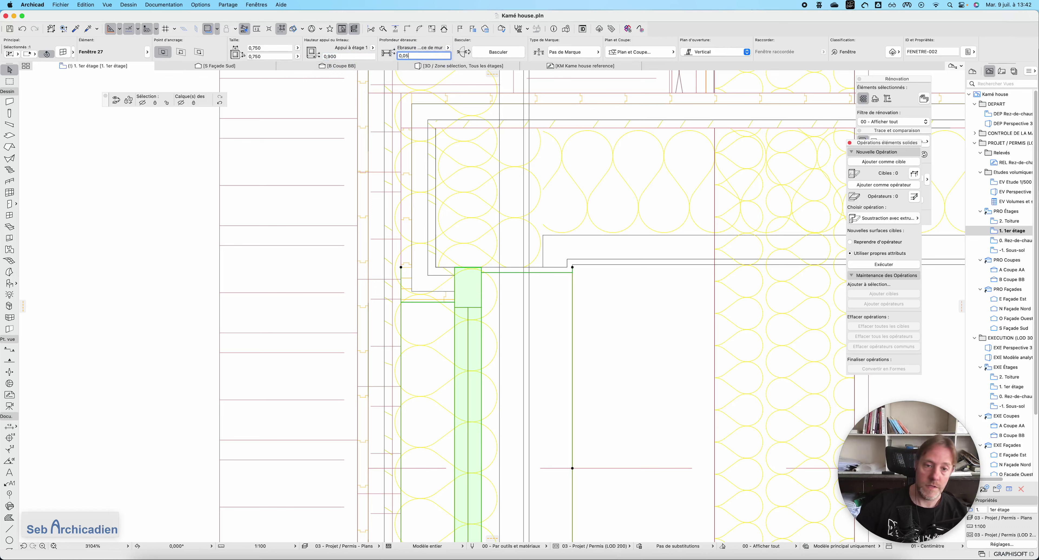
pyautogui.write('0,05')
pyautogui.press('Return')
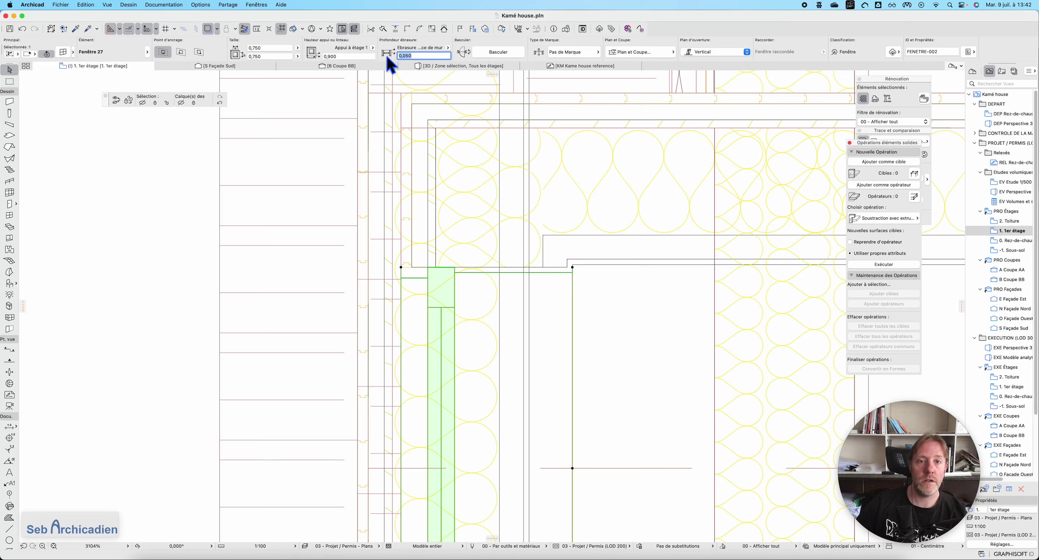
pyautogui.write('0,06')
pyautogui.press('Return')
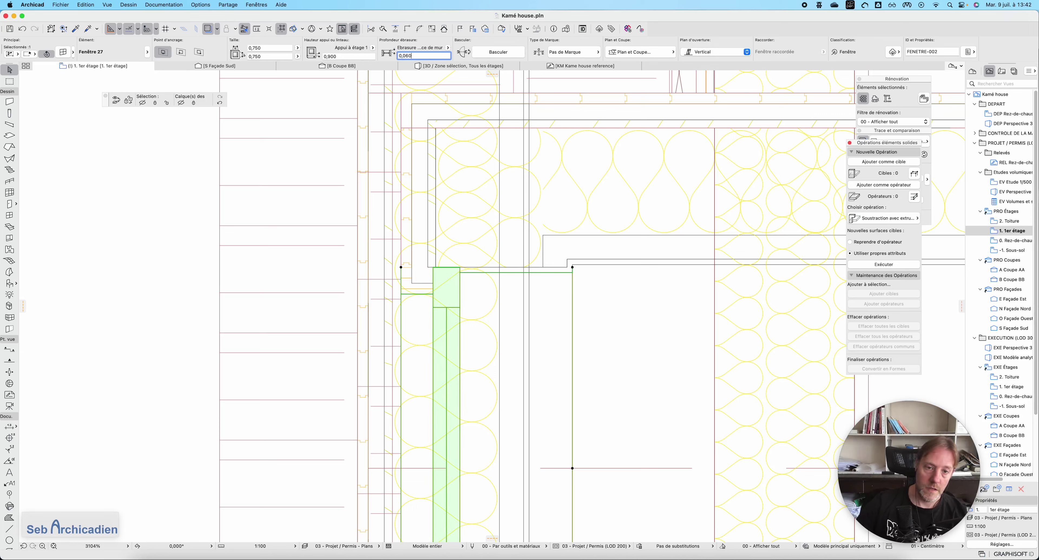
pyautogui.click(421, 57)
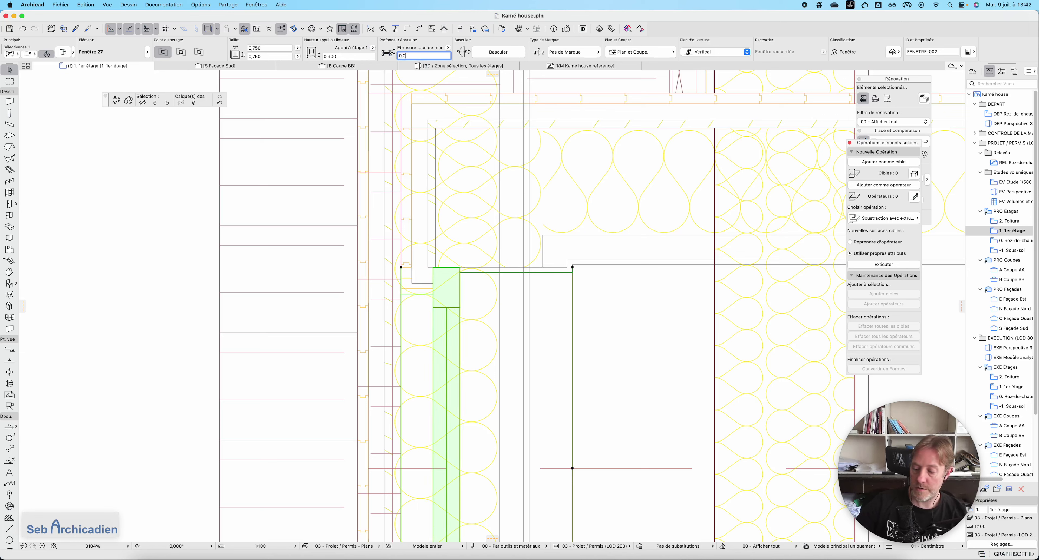
pyautogui.press('Return')
pyautogui.click(180, 318)
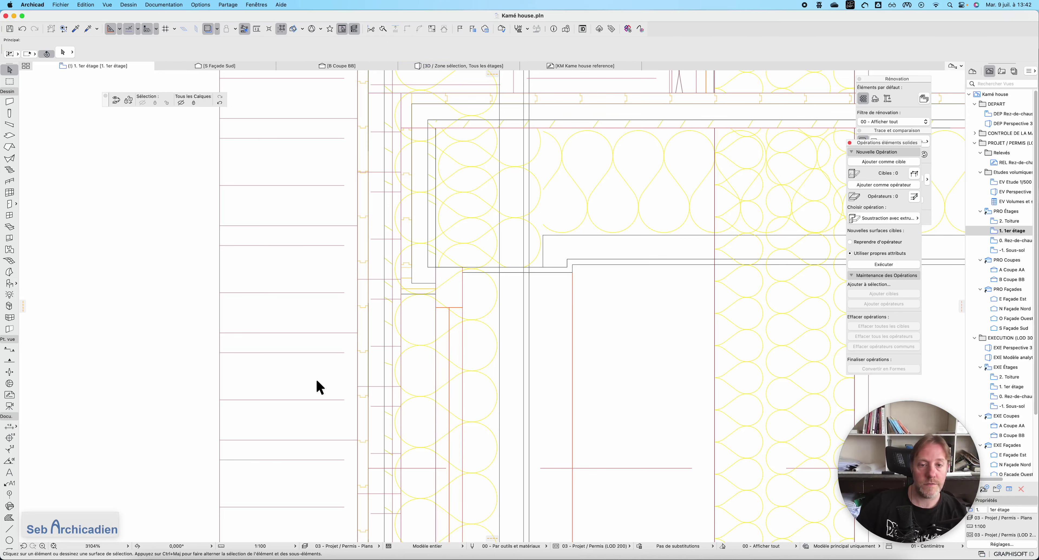
# Examine in plan how the dormer's side and front walls line up with the layers of the house's exterior wall
pyautogui.scroll(-5, 355, 285)
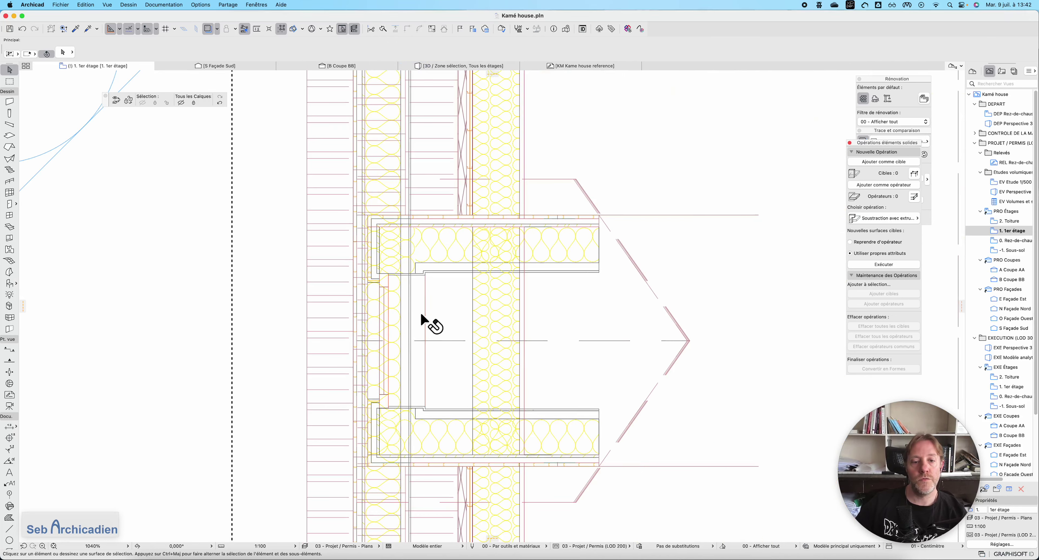
pyautogui.click(426, 412)
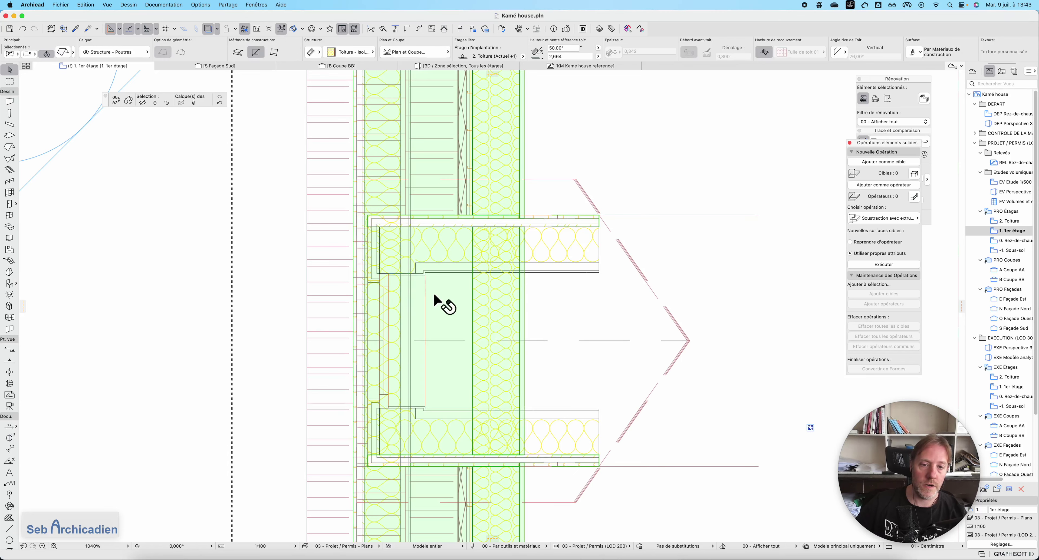
pyautogui.click(423, 272)
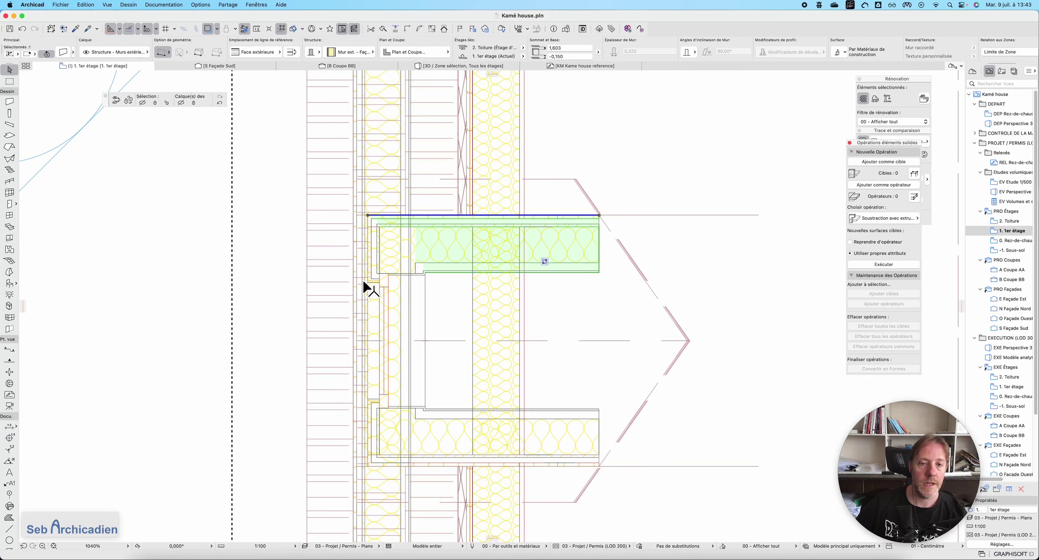
pyautogui.click(381, 273)
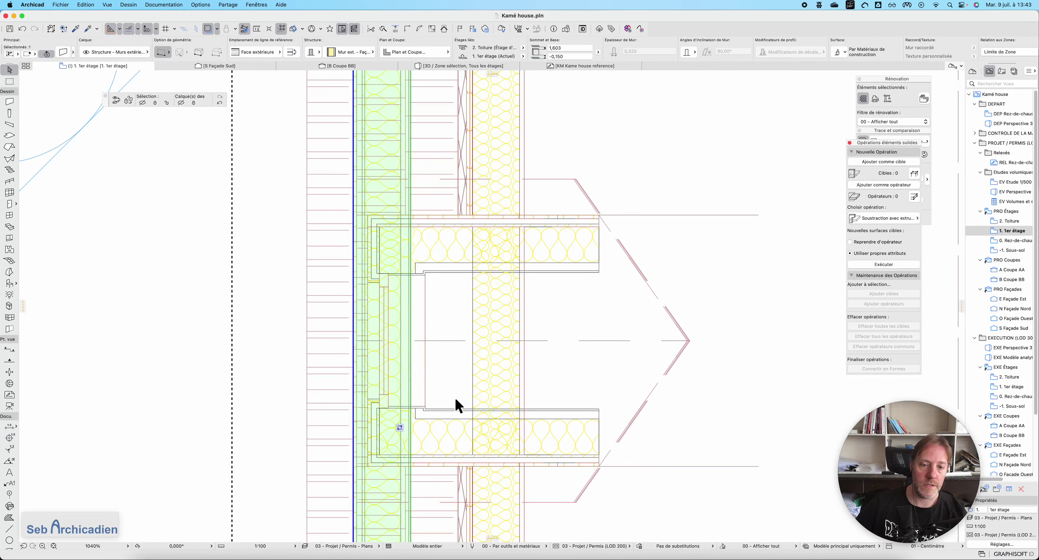
pyautogui.moveTo(279, 283); pyautogui.dragTo(322, 417)
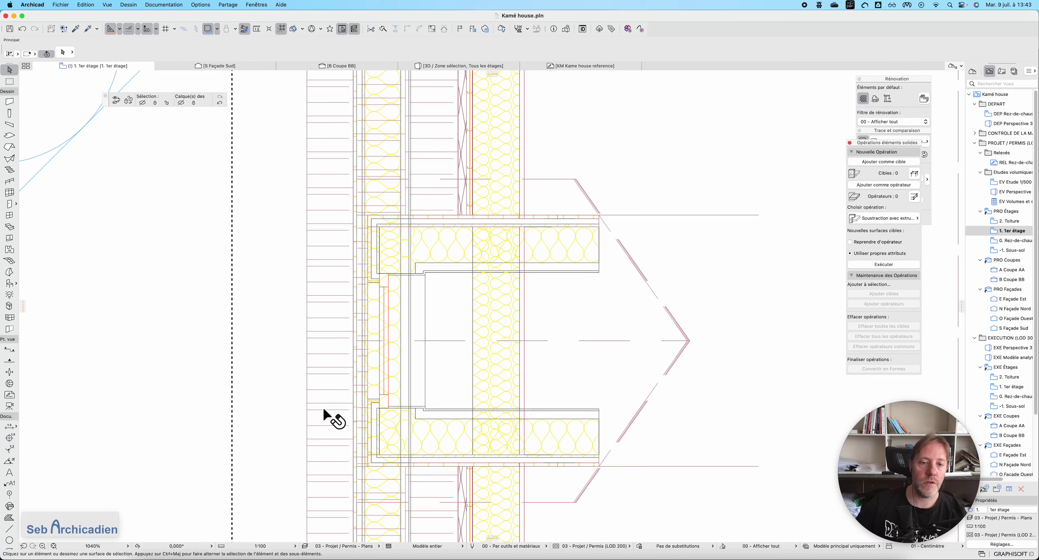
pyautogui.scroll(-3, 322, 446)
pyautogui.click(378, 448)
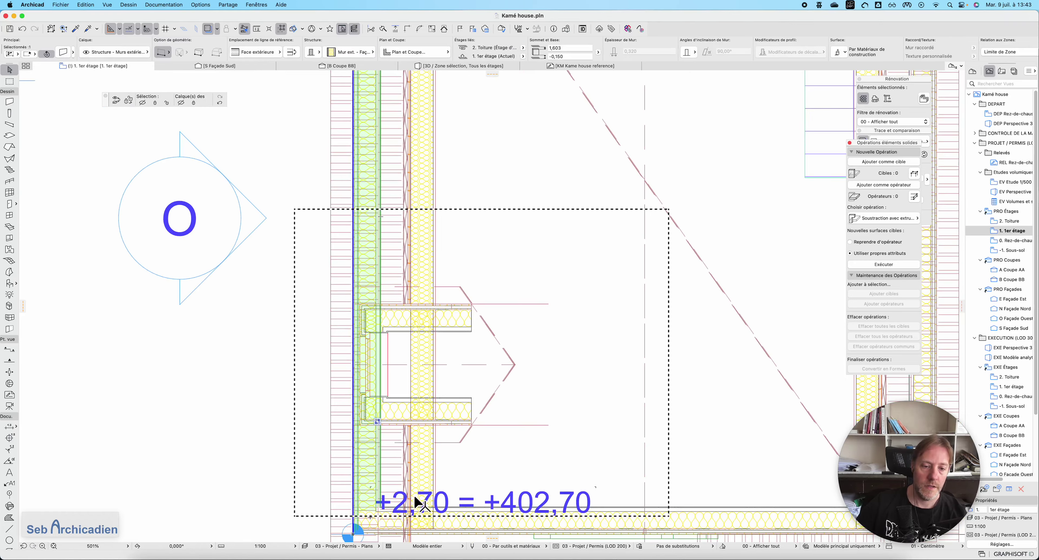
pyautogui.scroll(-2, 341, 283)
pyautogui.scroll(-3, 355, 335)
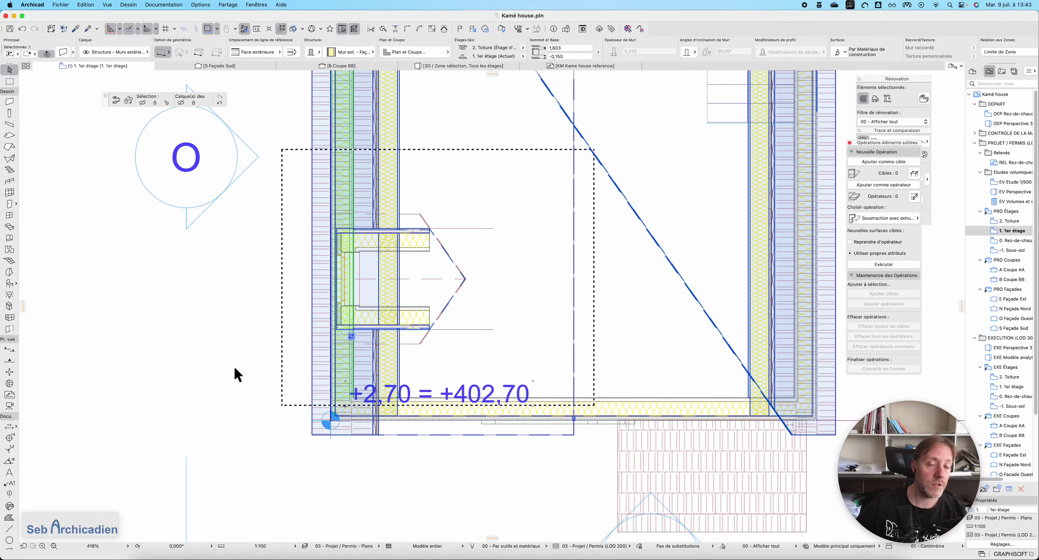
pyautogui.scroll(5, 308, 245)
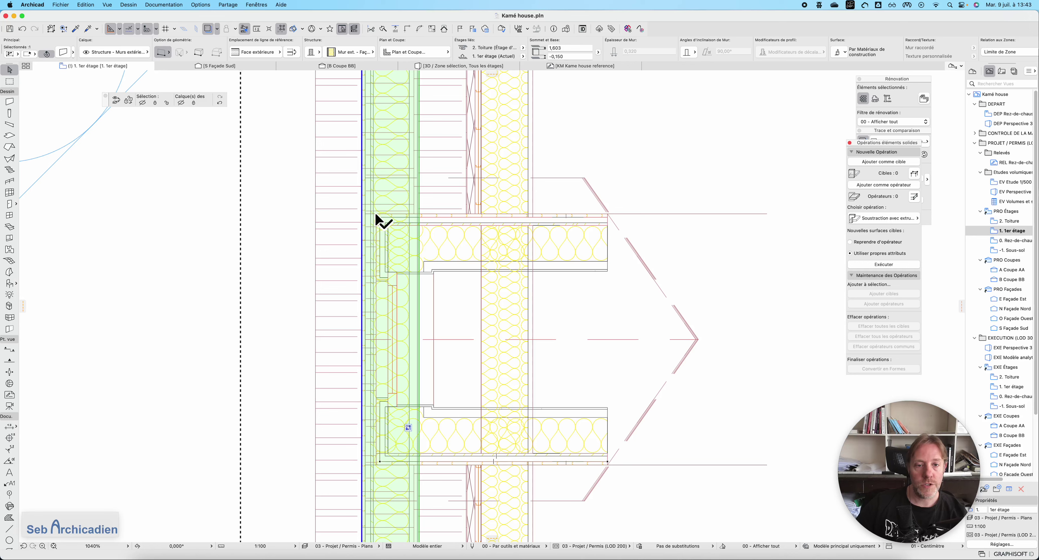
# Move the dormer's front wall, side walls and both roof slopes together outward, bringing their outer corner to the house wall's cladding line
pyautogui.click(376, 250)
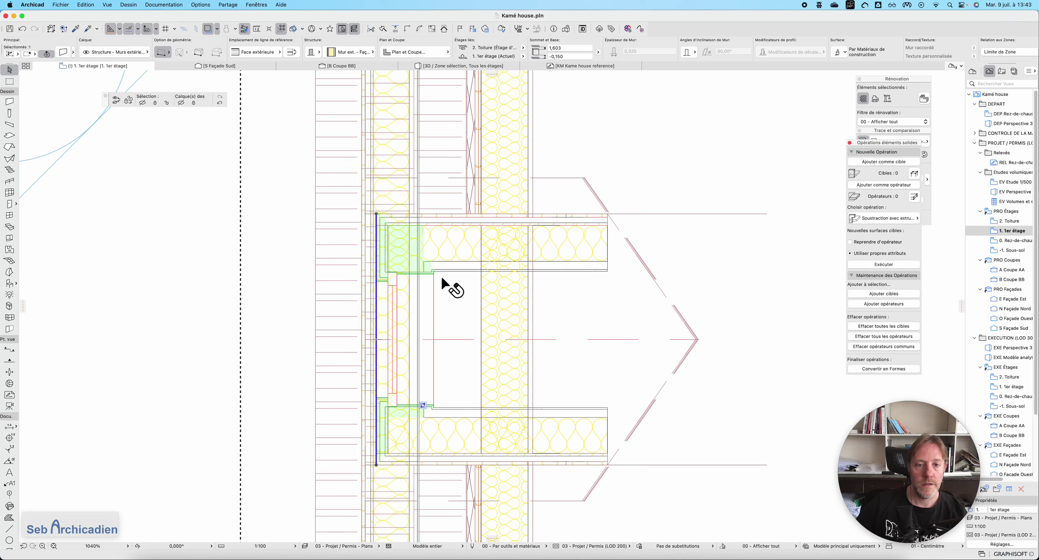
pyautogui.keyDown('shift'); pyautogui.click(468, 274); pyautogui.keyUp('shift')
pyautogui.keyDown('shift'); pyautogui.click(502, 407); pyautogui.keyUp('shift')
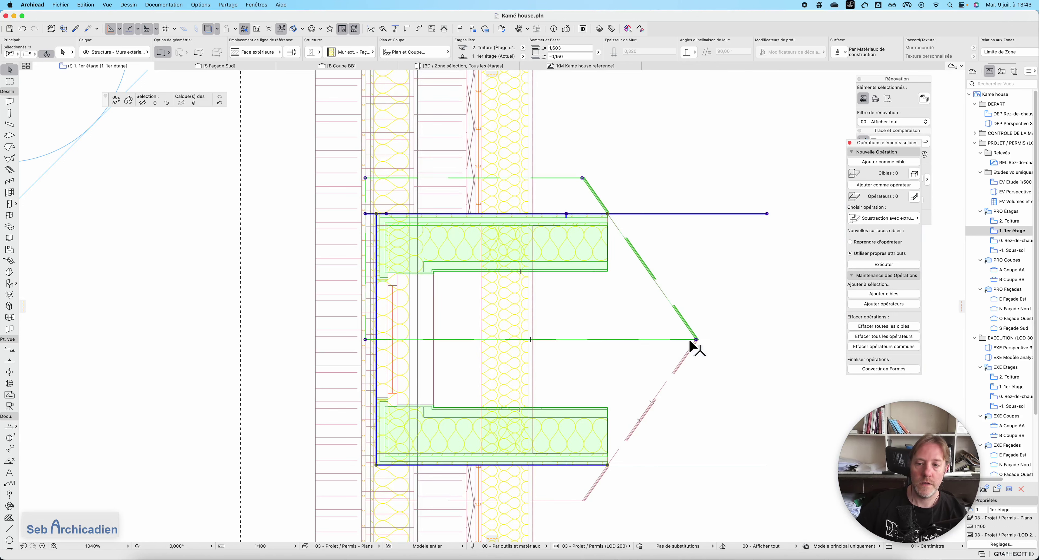
pyautogui.keyDown('shift'); pyautogui.click(688, 337); pyautogui.keyUp('shift')
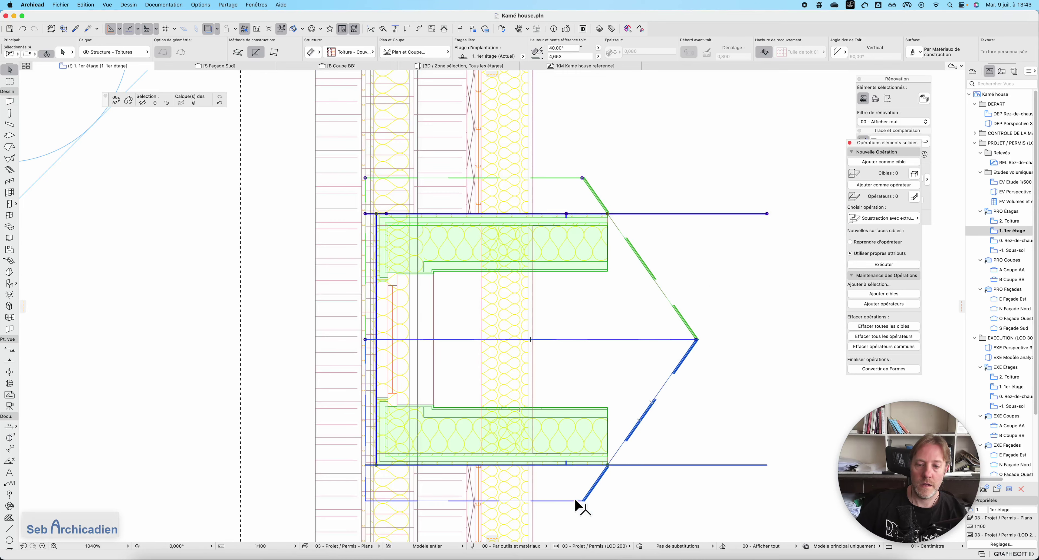
pyautogui.keyDown('shift'); pyautogui.click(575, 497); pyautogui.keyUp('shift')
pyautogui.press('super+d')
pyautogui.scroll(3, 382, 184)
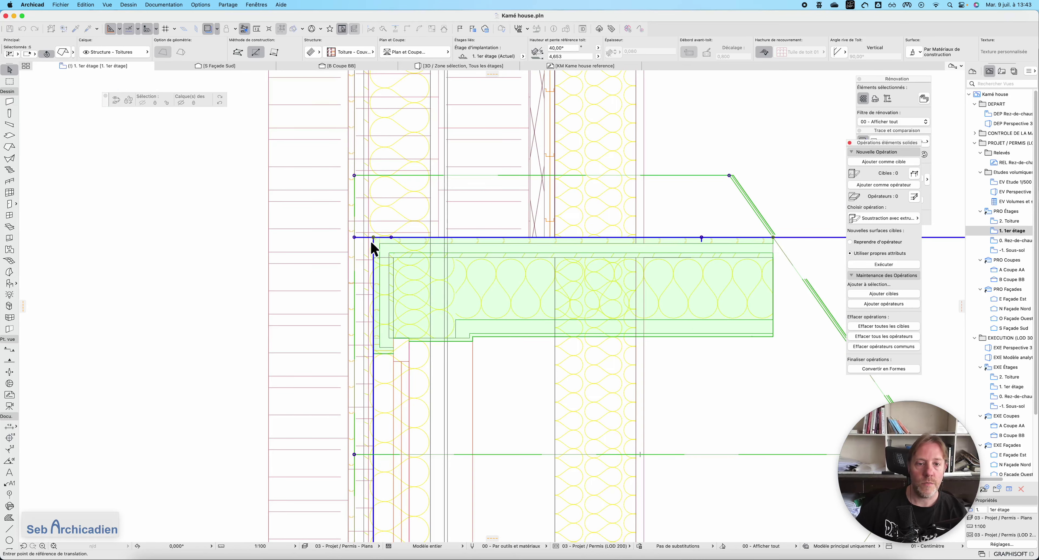
pyautogui.click(372, 238)
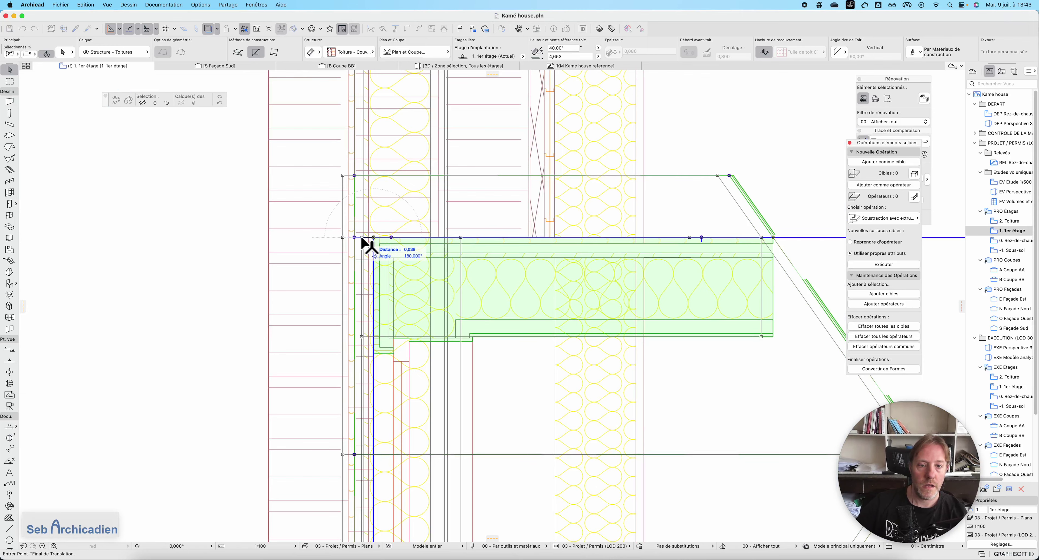
pyautogui.click(354, 239)
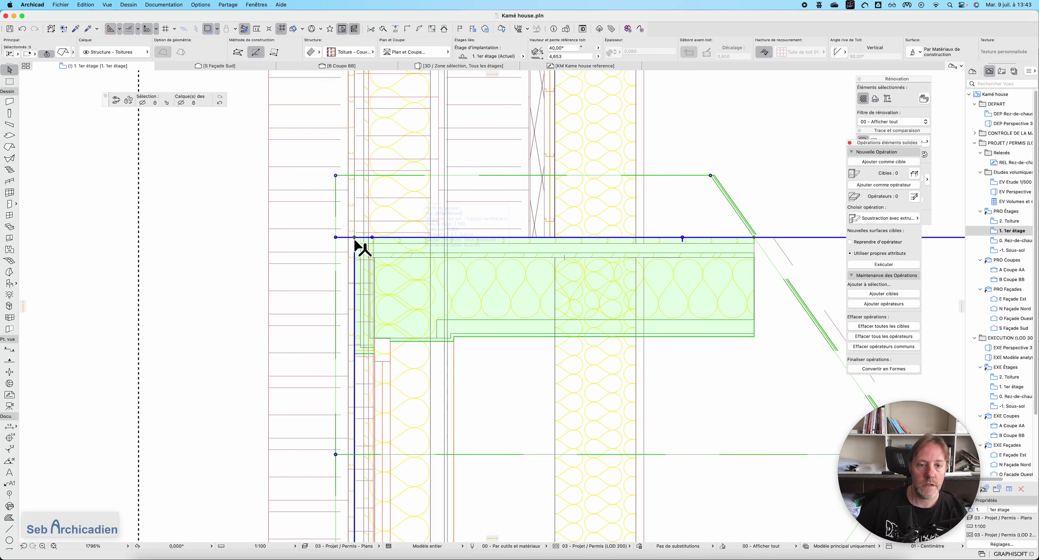
# Shift the selected dormer walls and roofs further outward, aligning the side wall's inner step with the house wall's inner face
pyautogui.scroll(3, 425, 280)
pyautogui.scroll(-2, 435, 169)
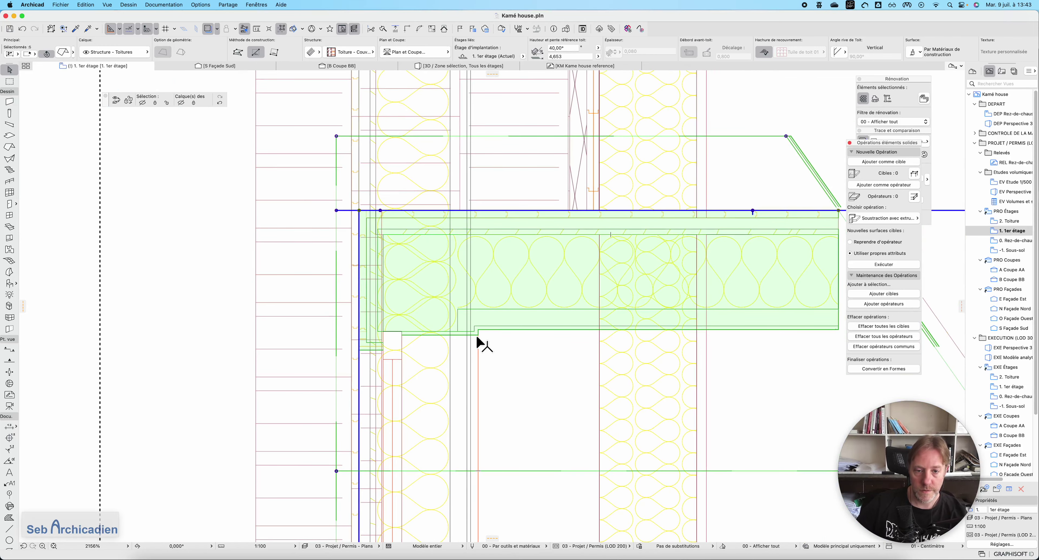
pyautogui.hotkey('shift', 'Left')
pyautogui.hotkey('shift', 'Left')
pyautogui.hotkey('shift', 'Left')
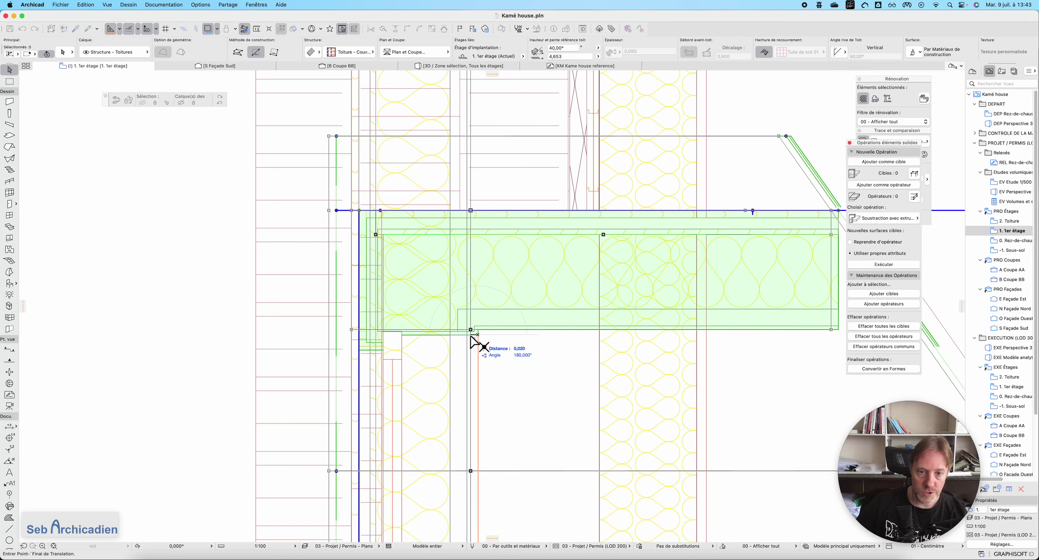
pyautogui.scroll(-4, 214, 254)
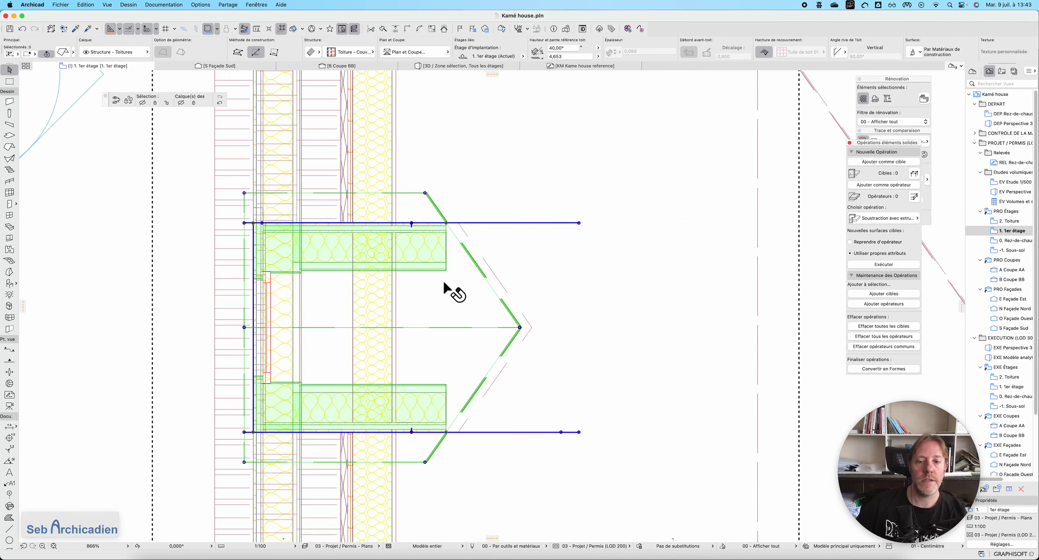
# Offset the two slanted edges of the main roof's dormer opening to match the shifted dormer roof's valley lines
pyautogui.click(509, 300)
pyautogui.click(509, 300)
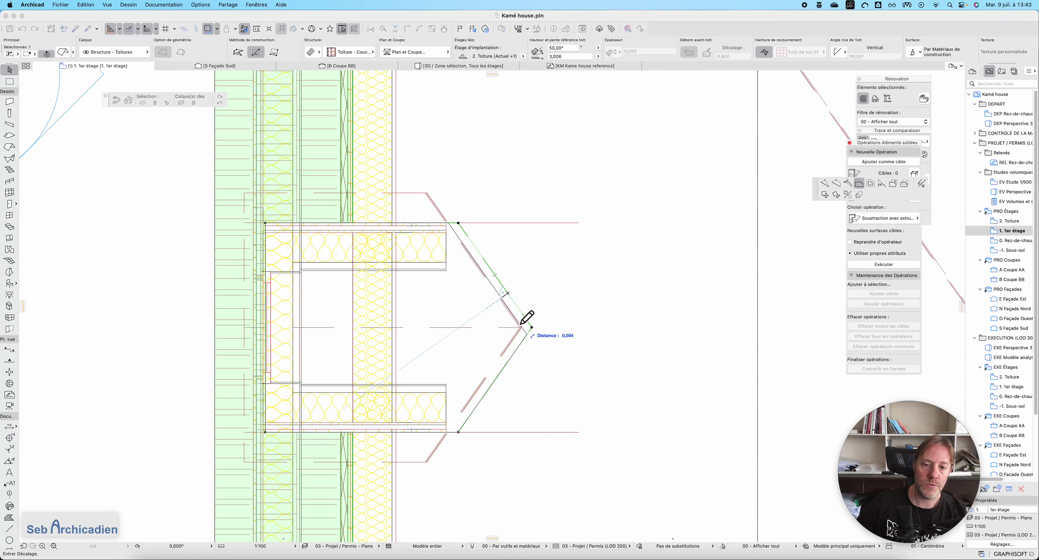
pyautogui.click(525, 336)
pyautogui.click(515, 351)
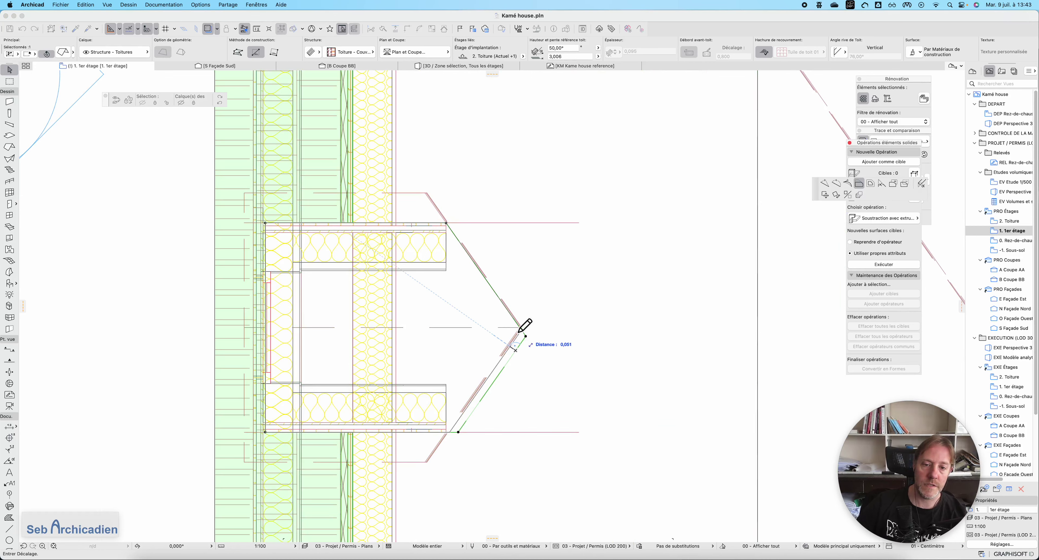
pyautogui.click(520, 327)
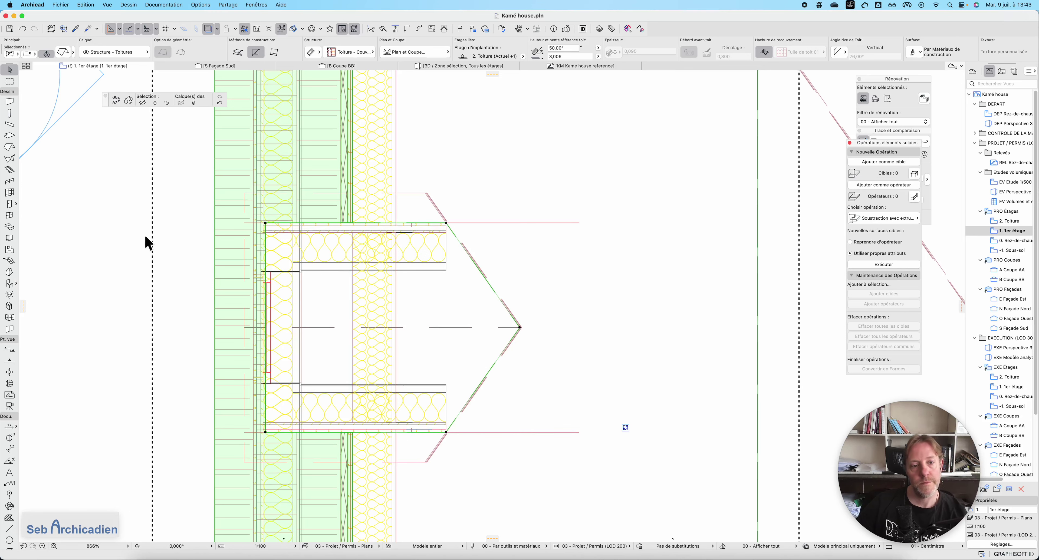
pyautogui.press('Escape')
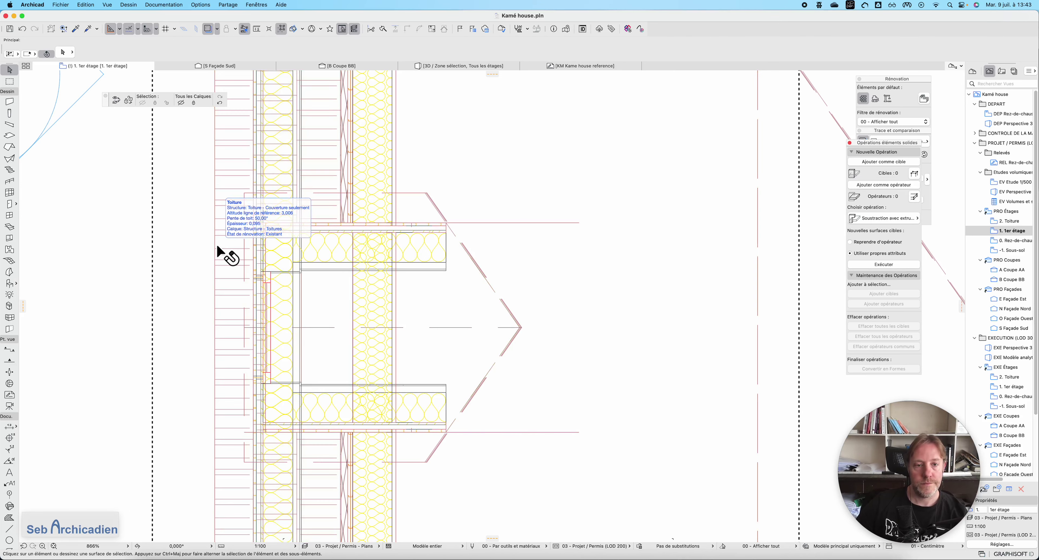
# Check the moved dormer in 3D, the reference drawings, the B Coupe BB section and the S Façade Sud elevation
pyautogui.press('F3')
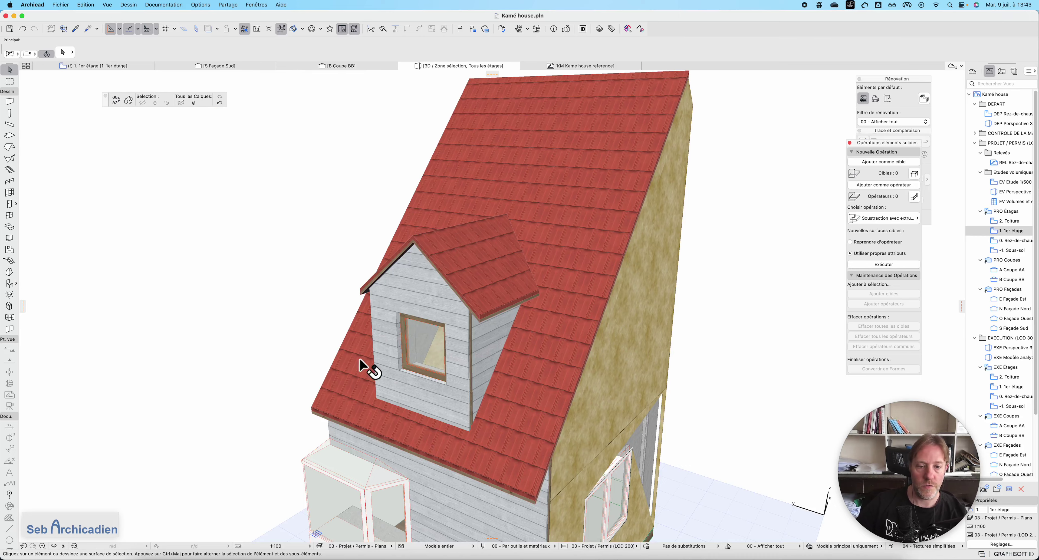
pyautogui.click(120, 67)
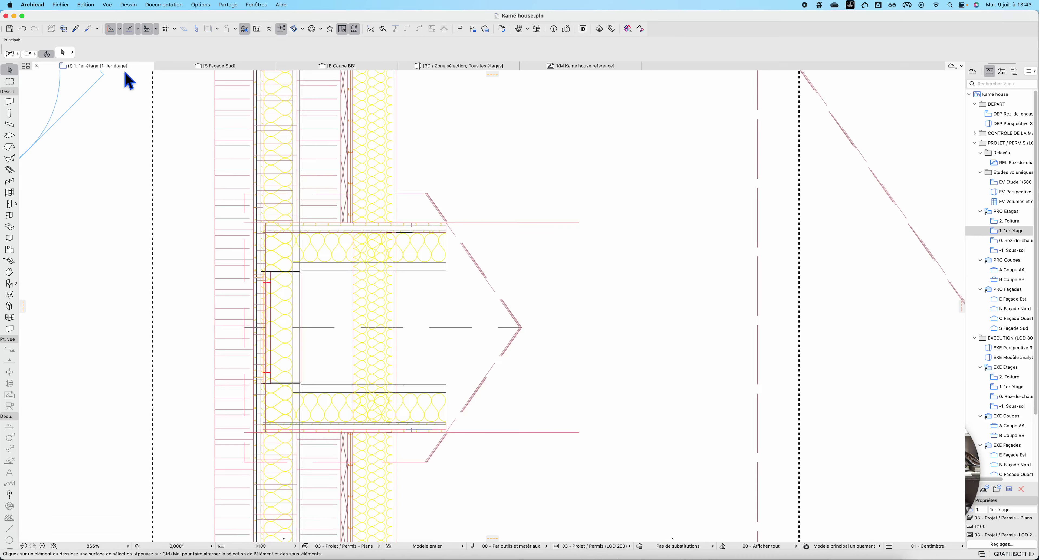
pyautogui.scroll(-5, 403, 348)
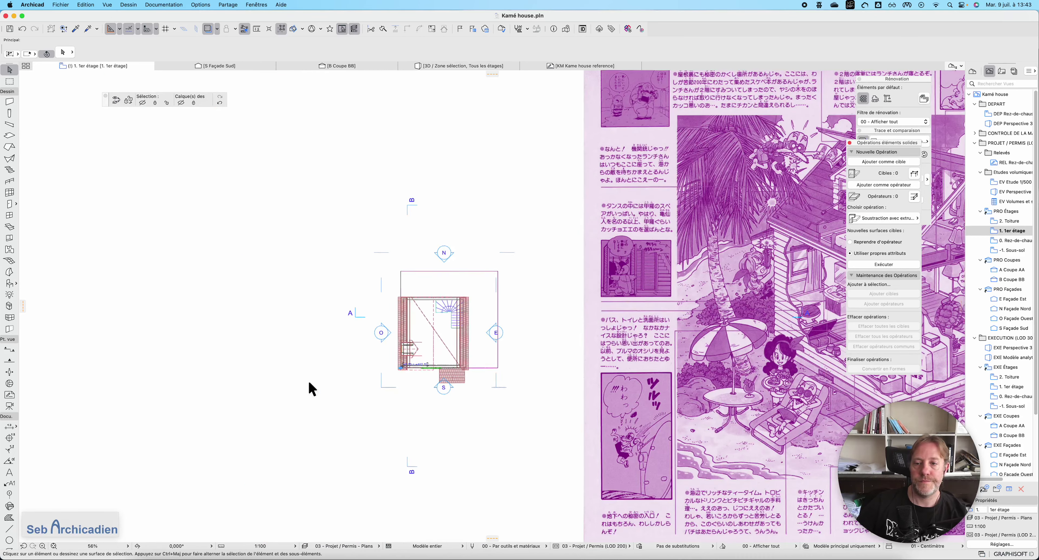
pyautogui.scroll(-5, 311, 386)
pyautogui.scroll(10, 608, 313)
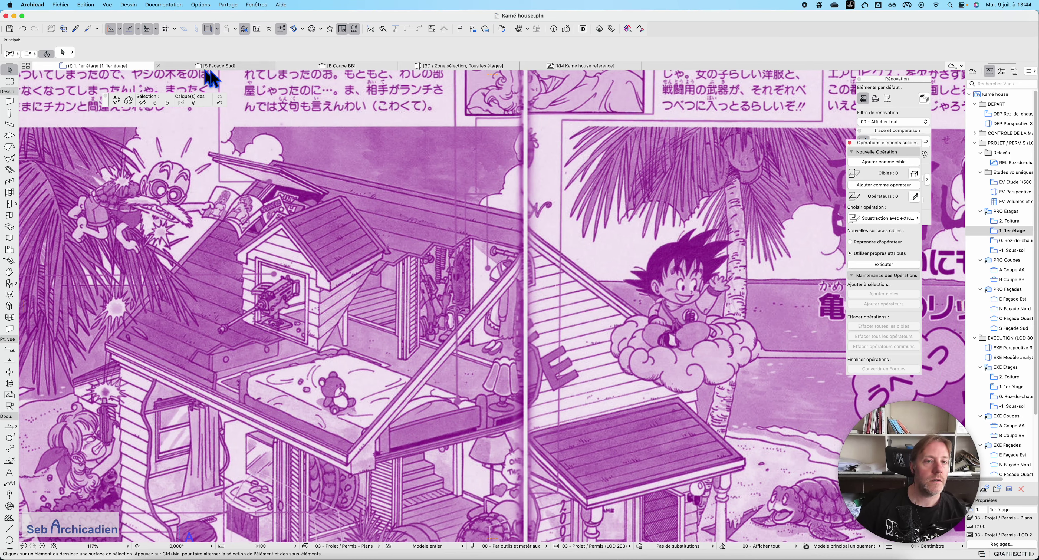
pyautogui.click(359, 67)
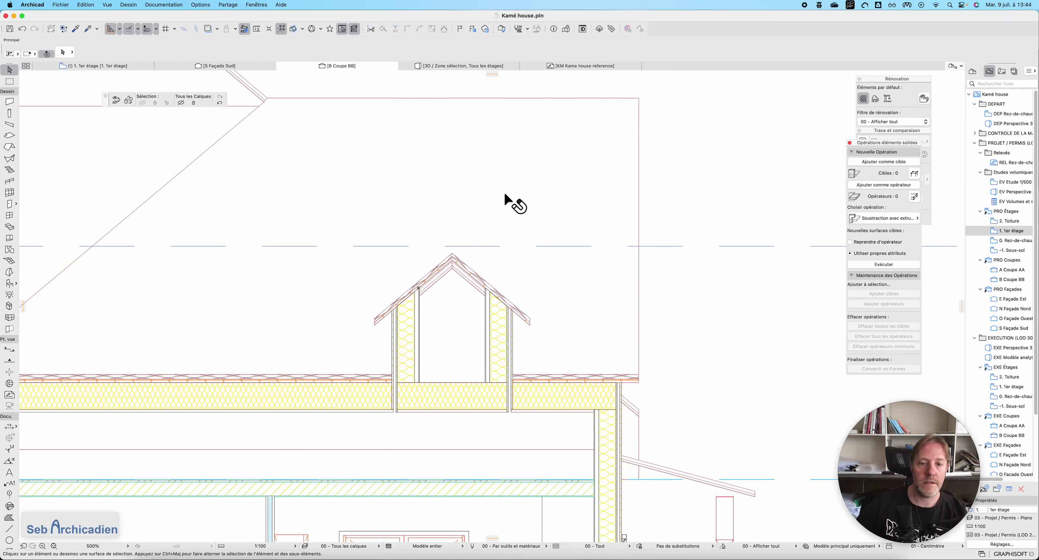
pyautogui.click(214, 68)
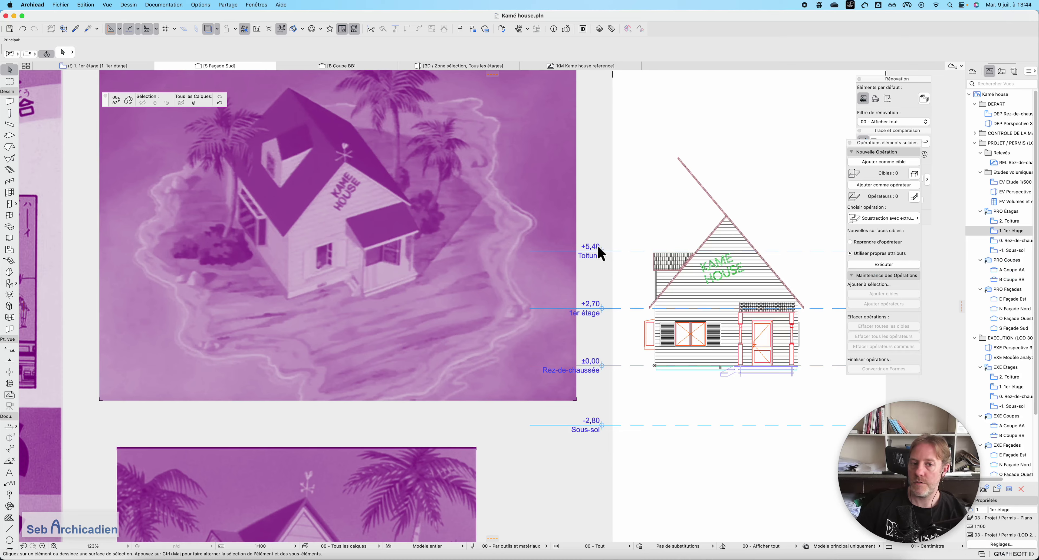
pyautogui.scroll(-5, 601, 253)
pyautogui.scroll(8, 691, 292)
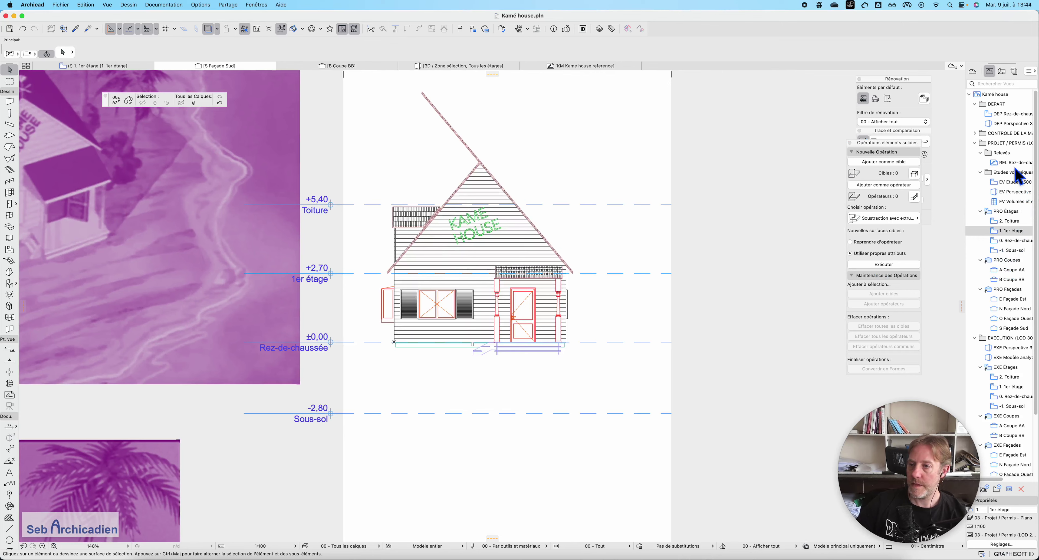
# Open the O Façade Ouest elevation from the project map and examine the main roof around the dormer
pyautogui.click(972, 71)
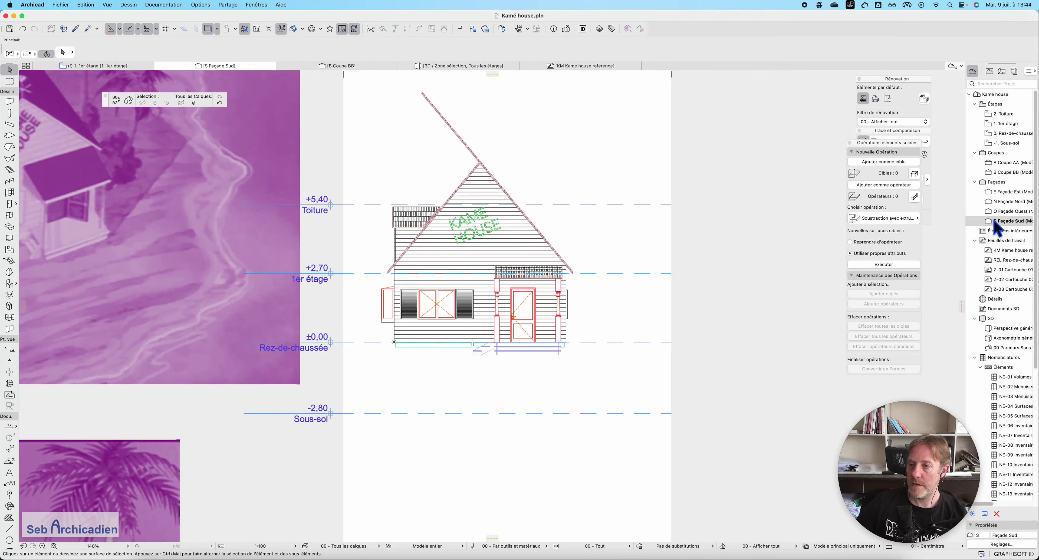
pyautogui.doubleClick(1008, 212)
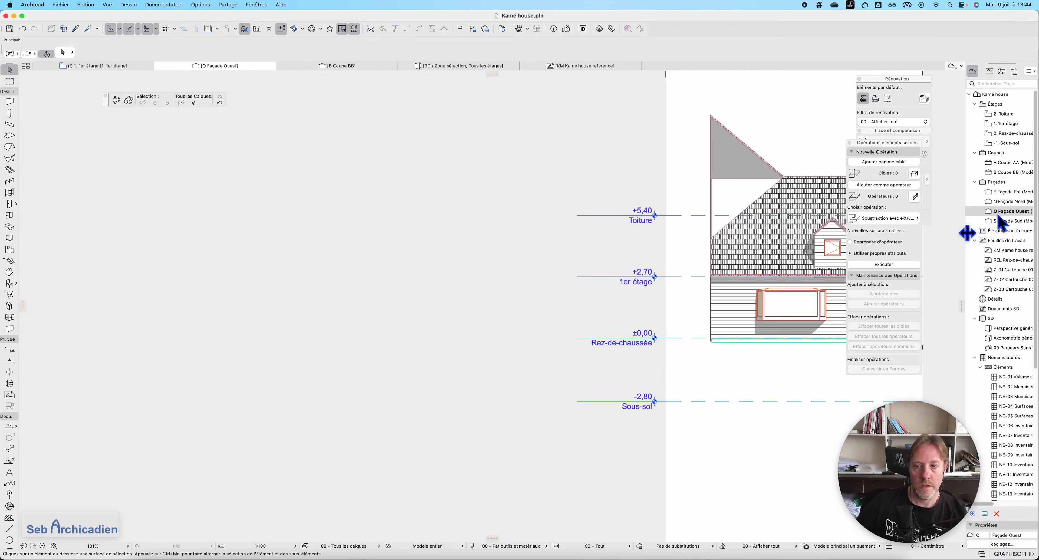
pyautogui.scroll(6, 589, 244)
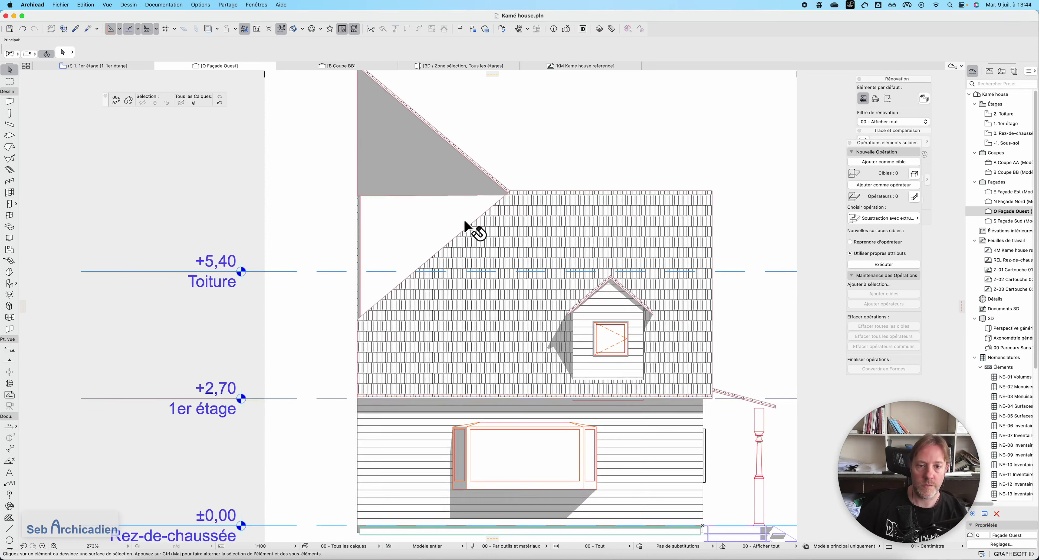
pyautogui.click(475, 232)
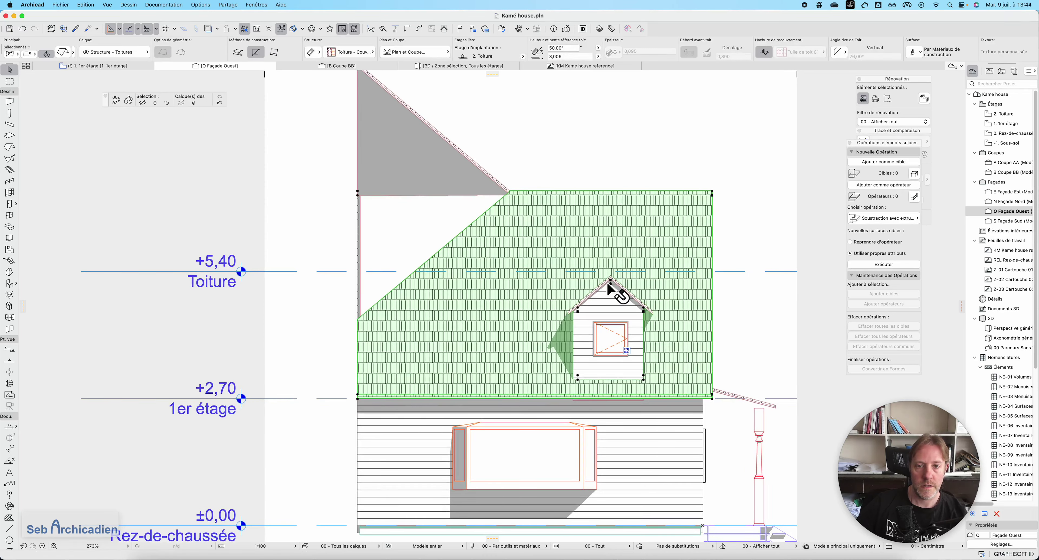
pyautogui.click(655, 162)
pyautogui.scroll(5, 619, 354)
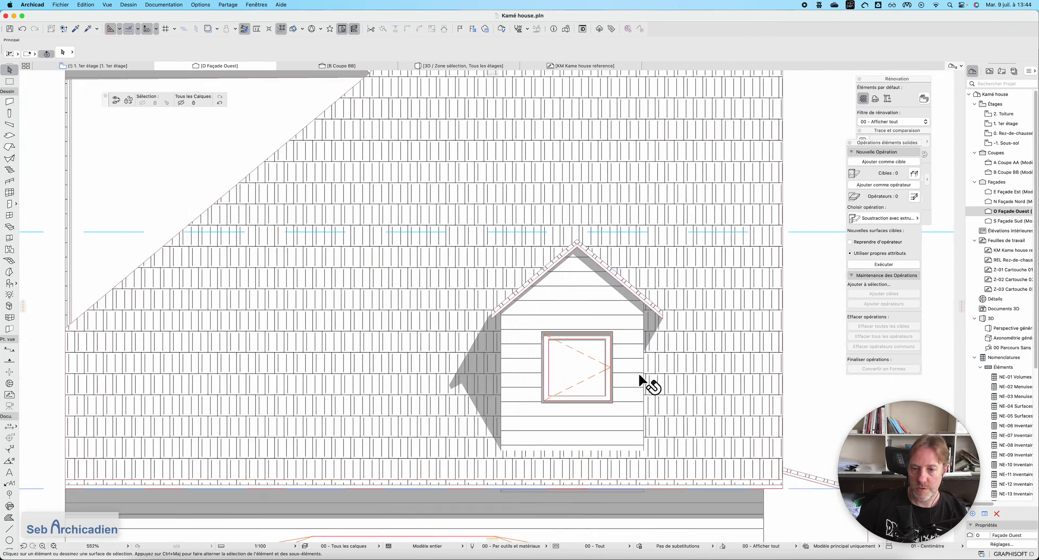
# Examine the dormer's front window, front wall and roof planes in the west elevation
pyautogui.click(572, 408)
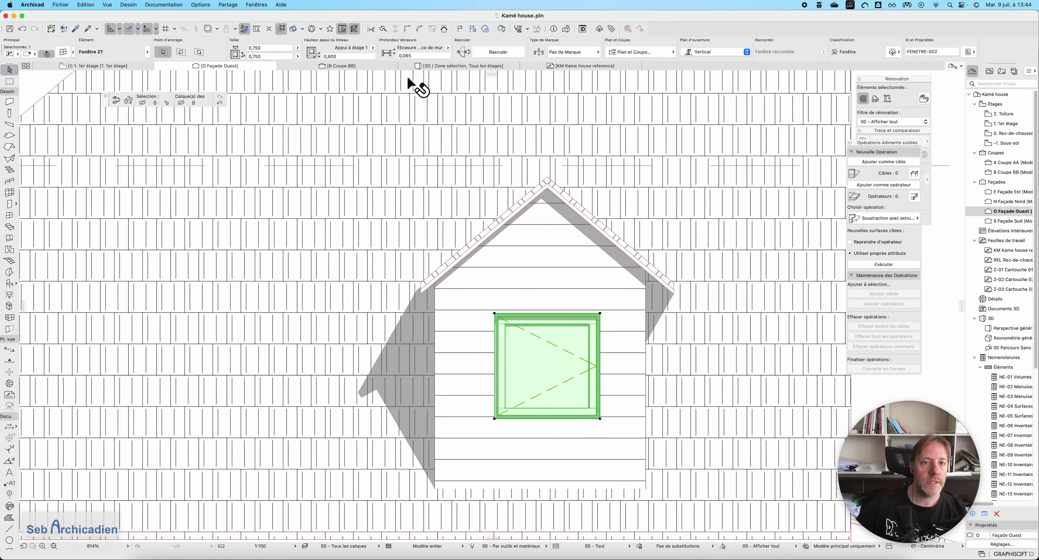
pyautogui.moveTo(358, 58); pyautogui.dragTo(303, 61)
pyautogui.click(553, 450)
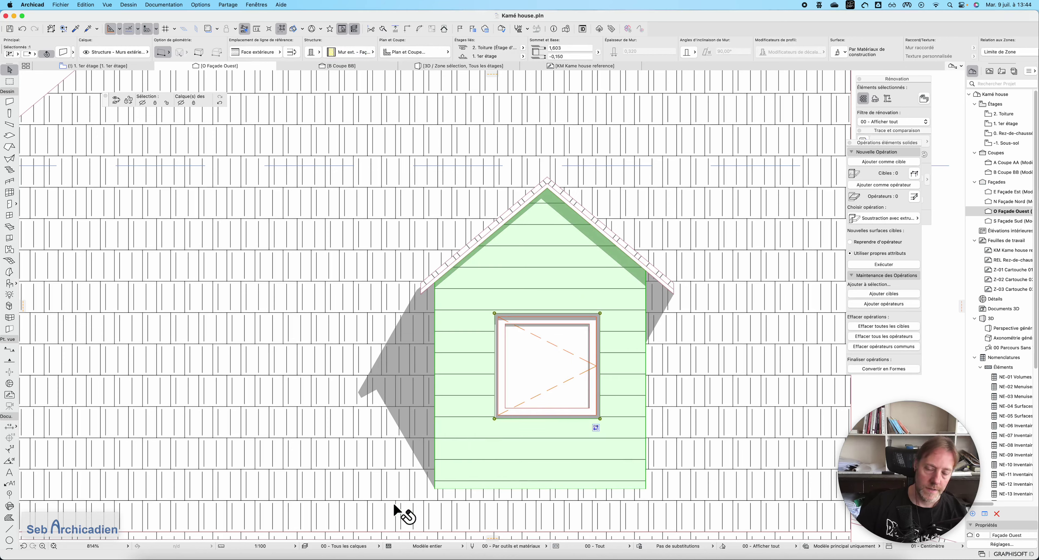
pyautogui.click(563, 393)
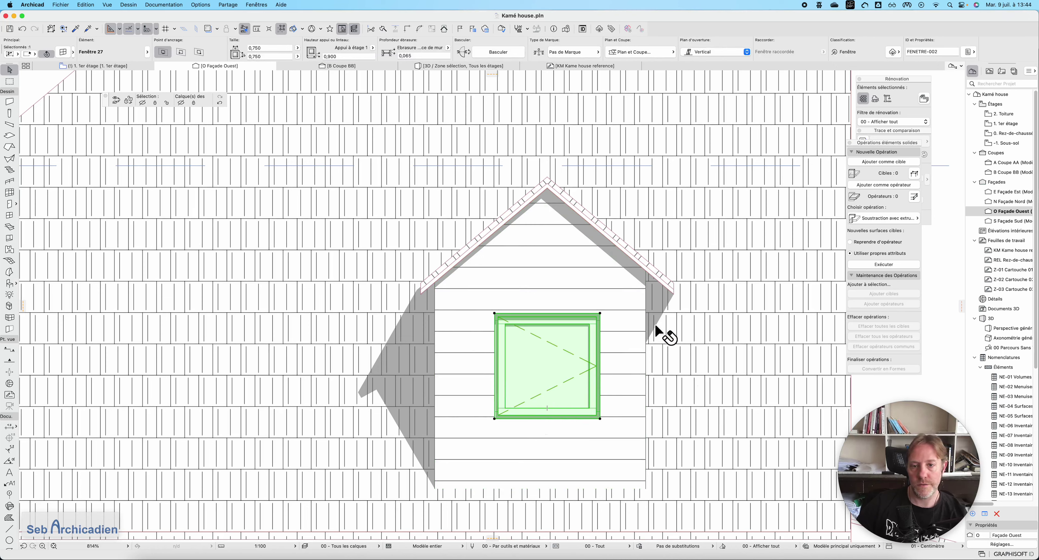
pyautogui.click(625, 300)
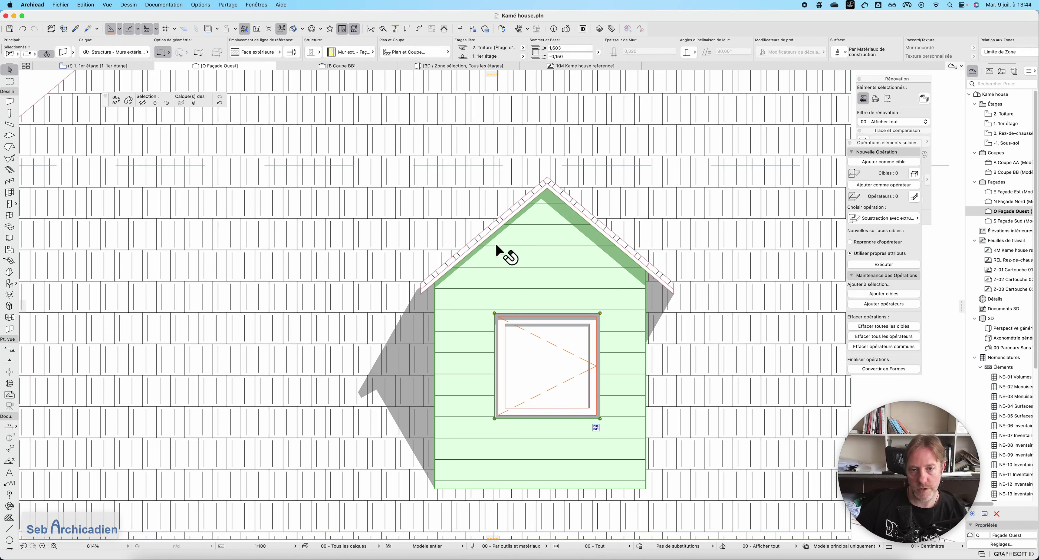
pyautogui.click(625, 246)
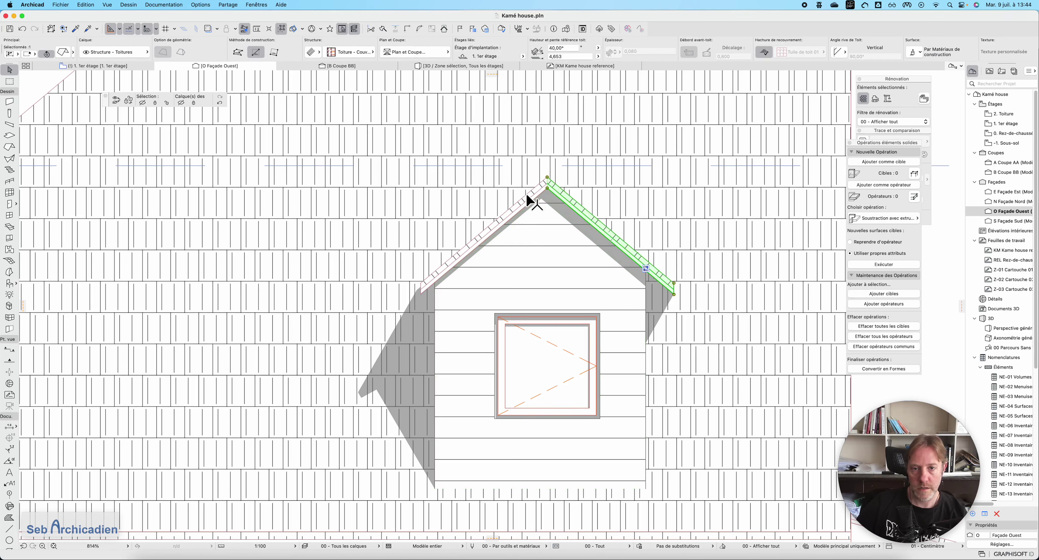
pyautogui.click(605, 297)
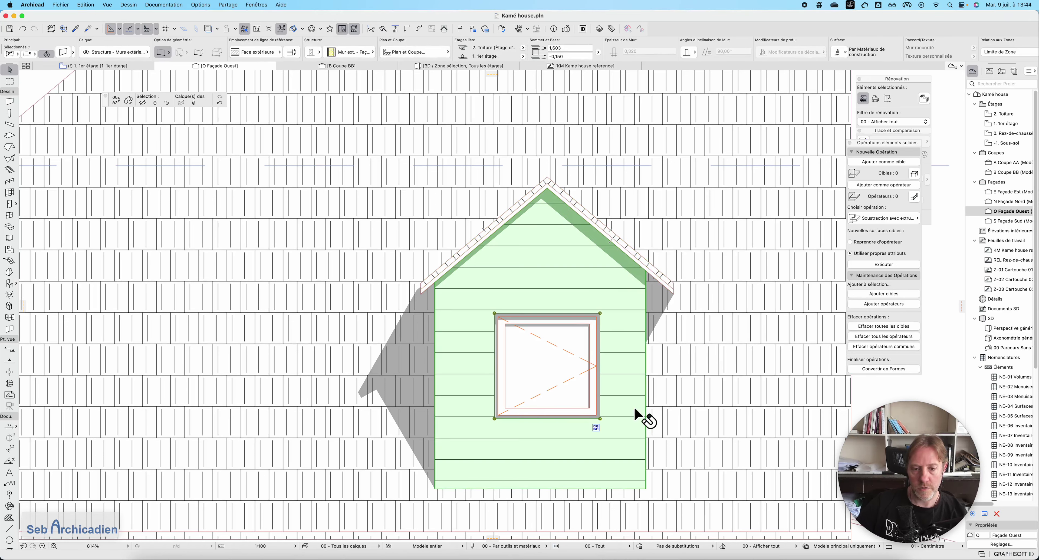
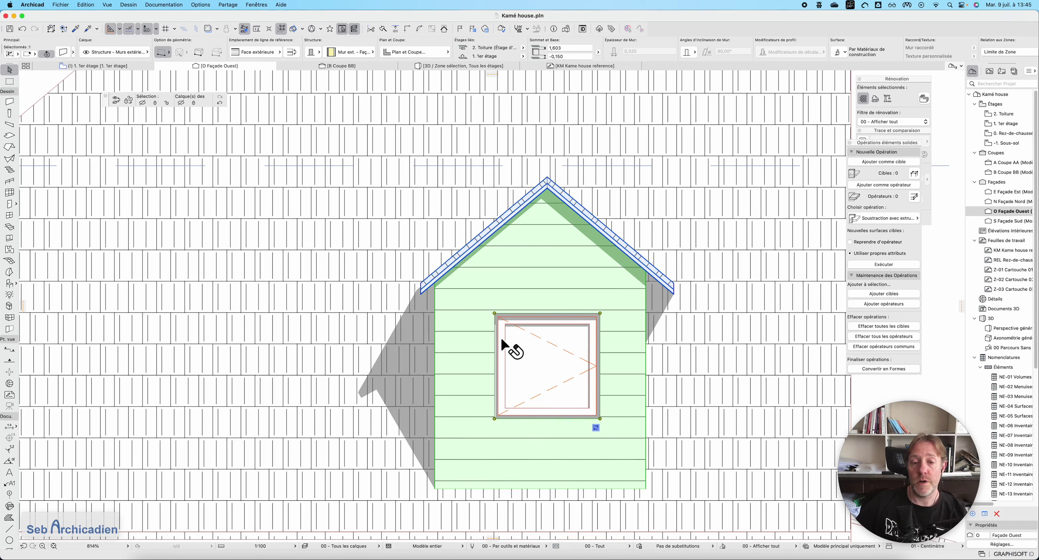
pyautogui.scroll(-5, 563, 301)
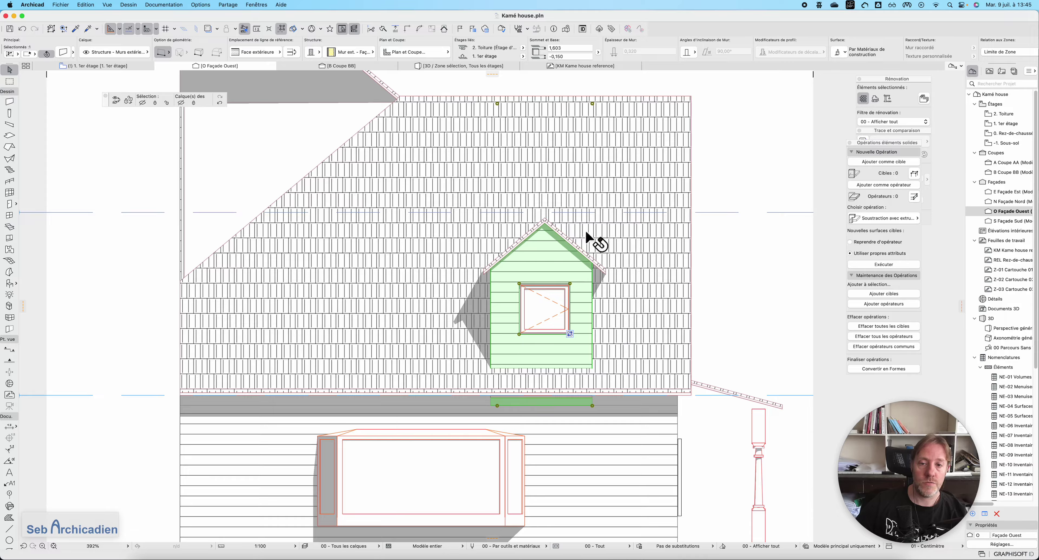
pyautogui.scroll(3, 611, 267)
pyautogui.scroll(-1, 611, 266)
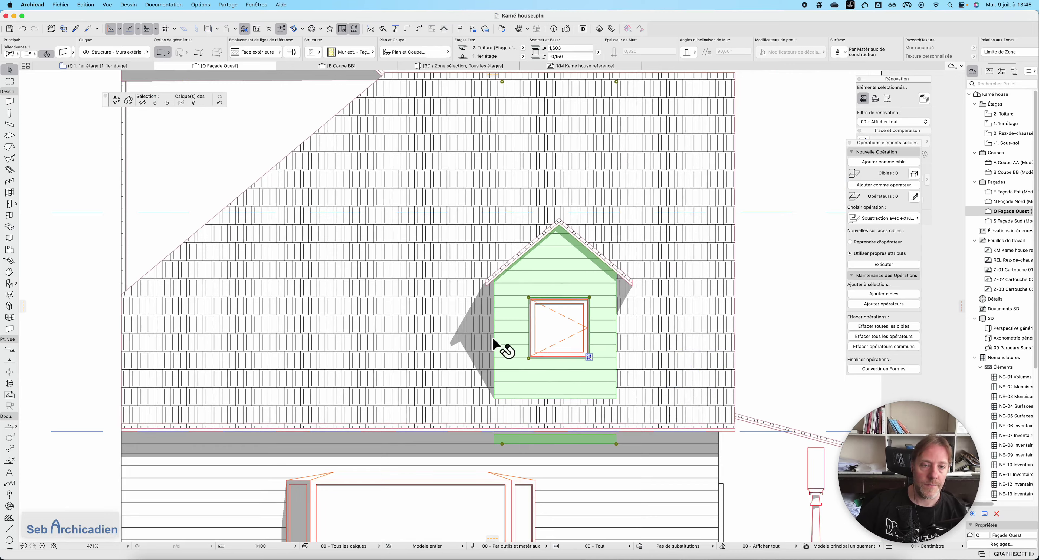
pyautogui.scroll(-3, 521, 306)
# Move the section A marker on the 1er étage plan so its cutting line passes through the dormer
pyautogui.click(106, 67)
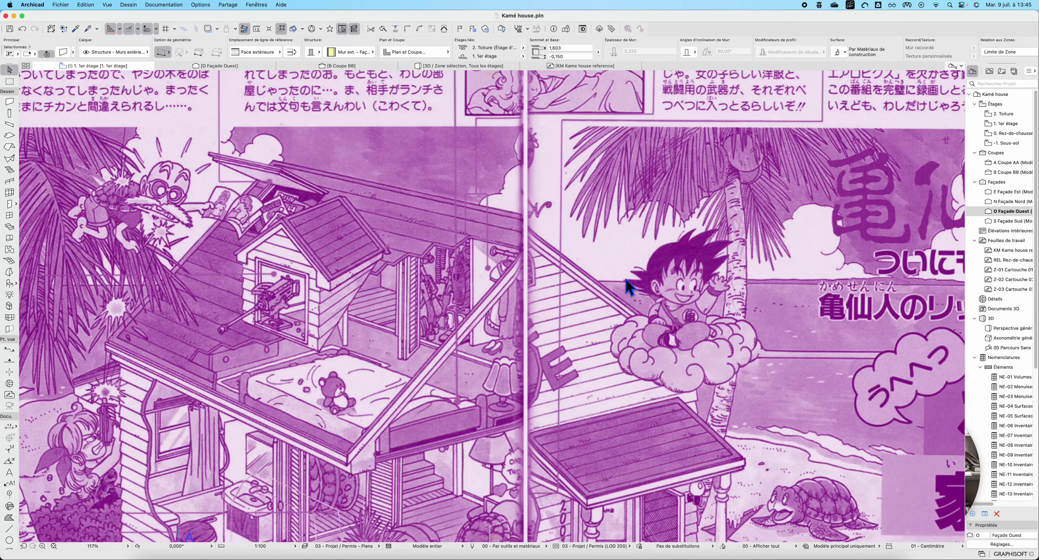
pyautogui.scroll(-3, 572, 332)
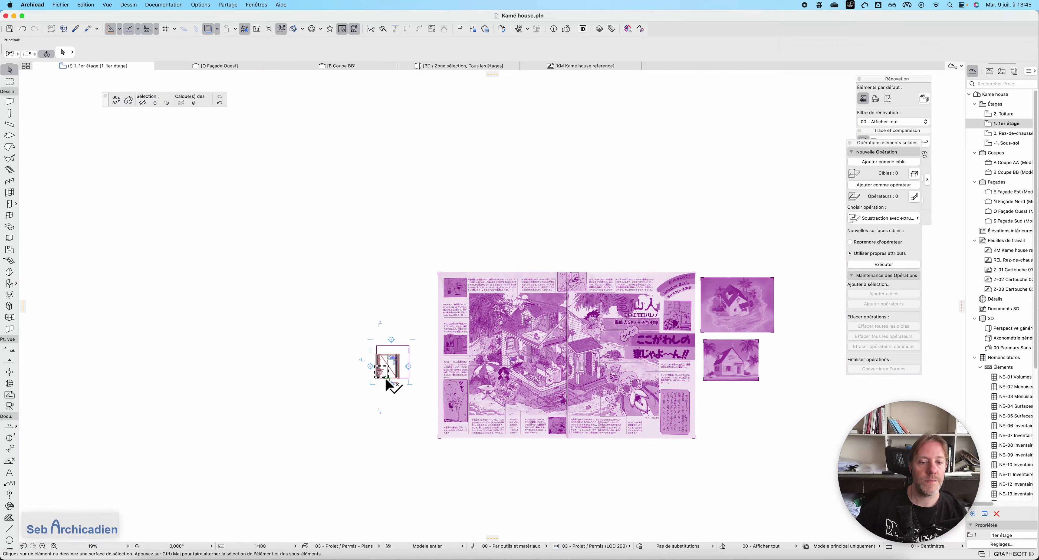
pyautogui.scroll(6, 375, 373)
pyautogui.click(291, 304)
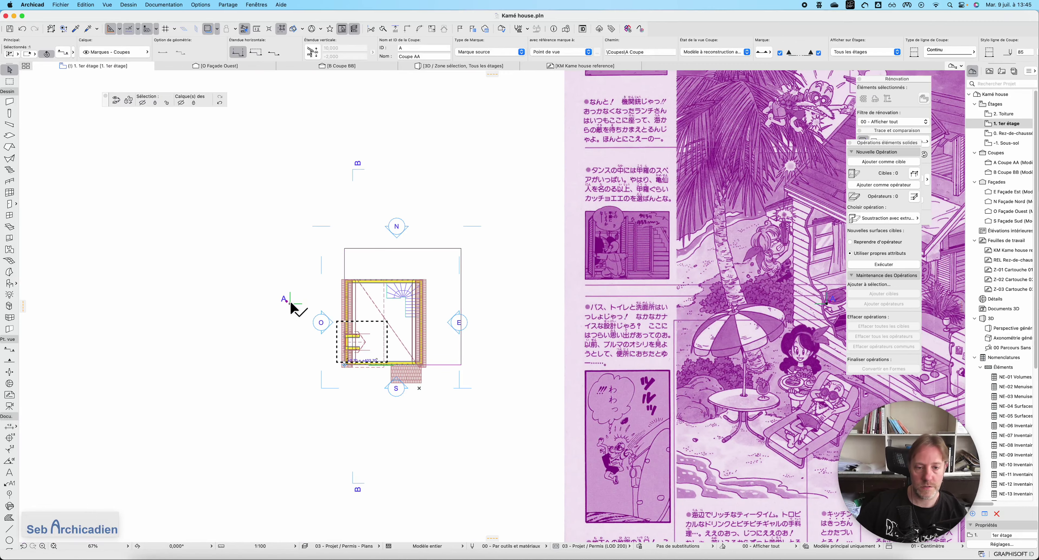
pyautogui.press('super+d')
pyautogui.click(290, 303)
pyautogui.click(290, 340)
pyautogui.press('Escape')
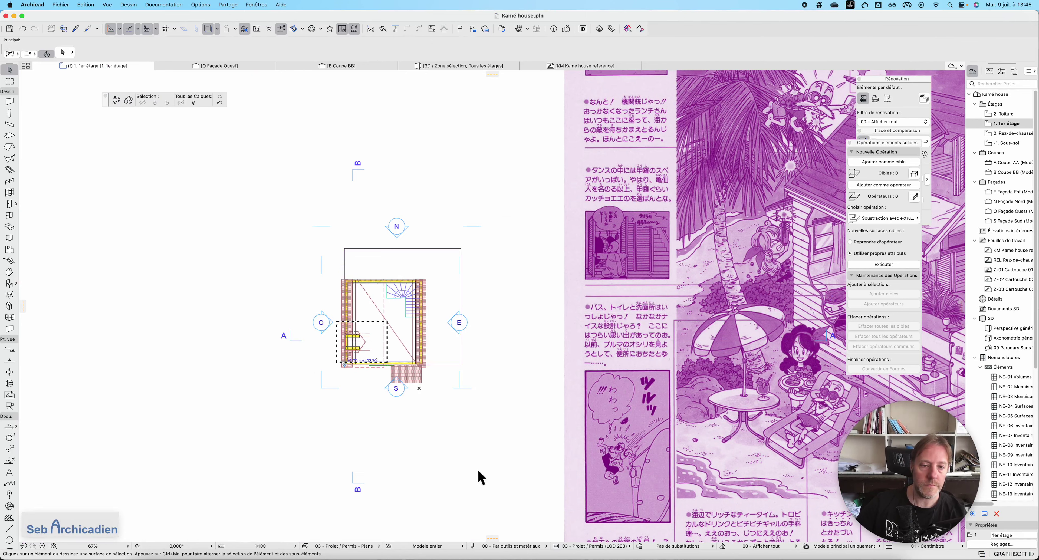
pyautogui.rightClick(289, 342)
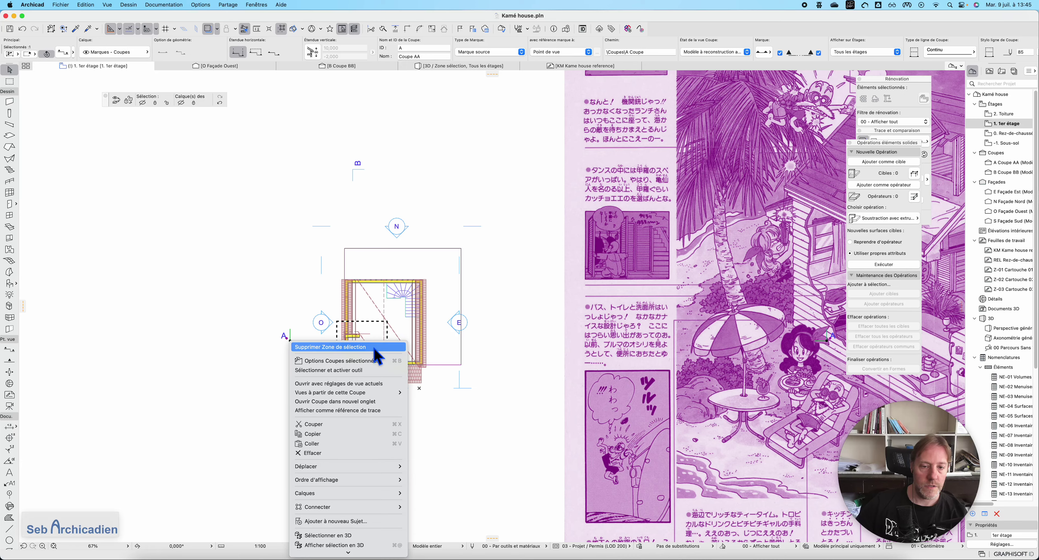
pyautogui.click(451, 405)
# Show only the main roof's east covering plane and its insulation plane in 3D
pyautogui.scroll(5, 368, 275)
pyautogui.click(411, 380)
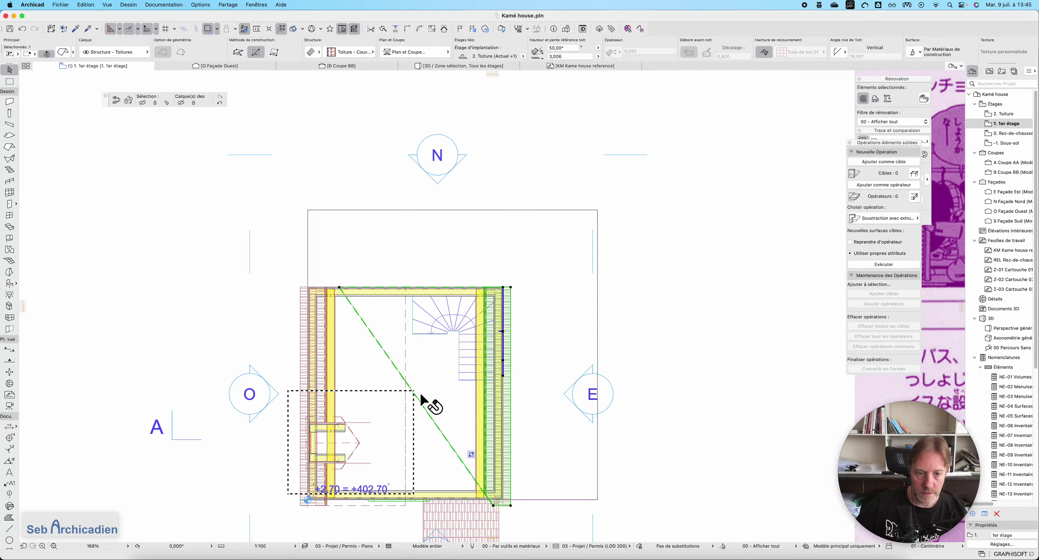
pyautogui.keyDown('shift'); pyautogui.click(407, 391); pyautogui.keyUp('shift')
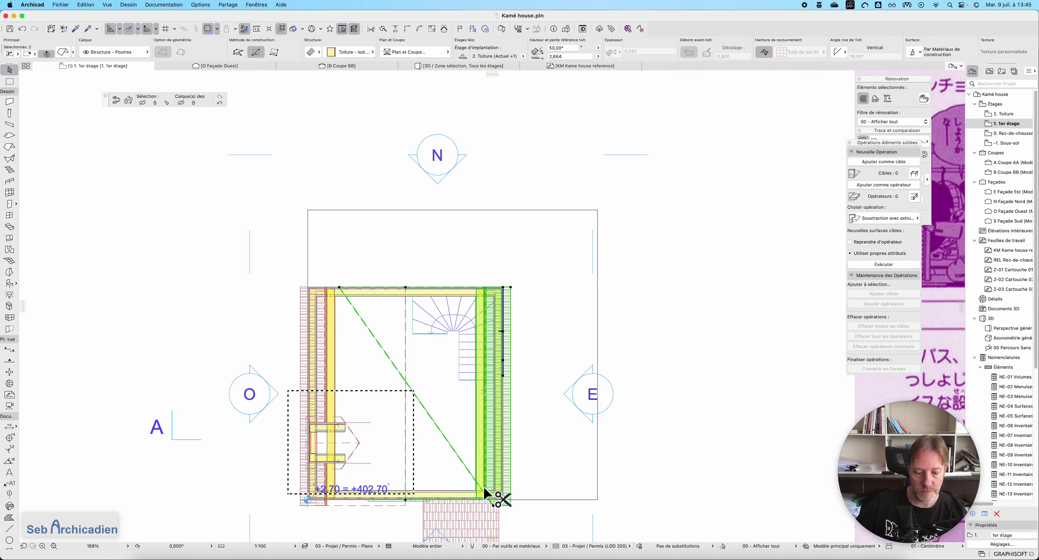
pyautogui.press('F5')
pyautogui.scroll(-5, 417, 328)
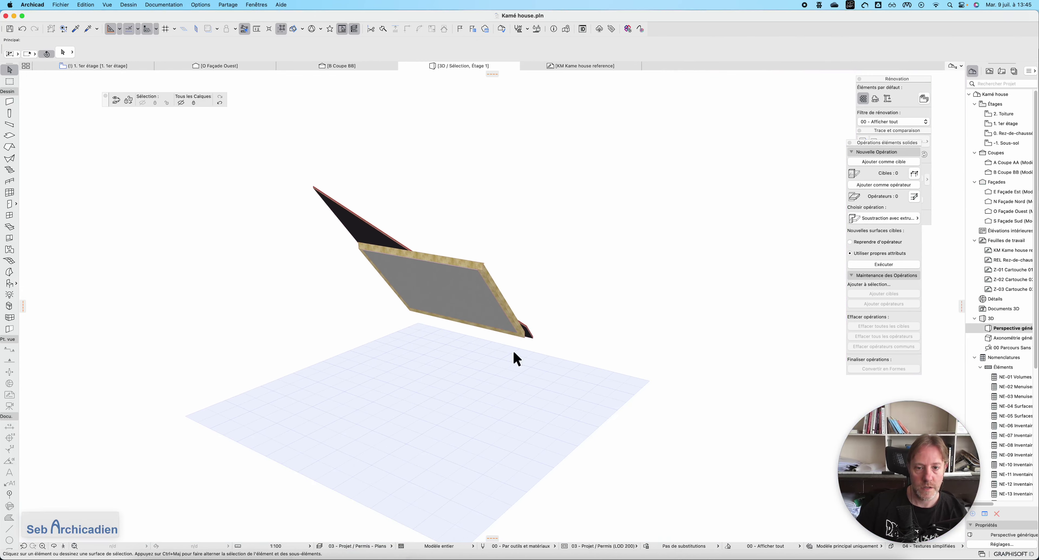
# Select both tiled covering planes of the main roof in the 1er étage plan and isolate them in 3D
pyautogui.click(79, 68)
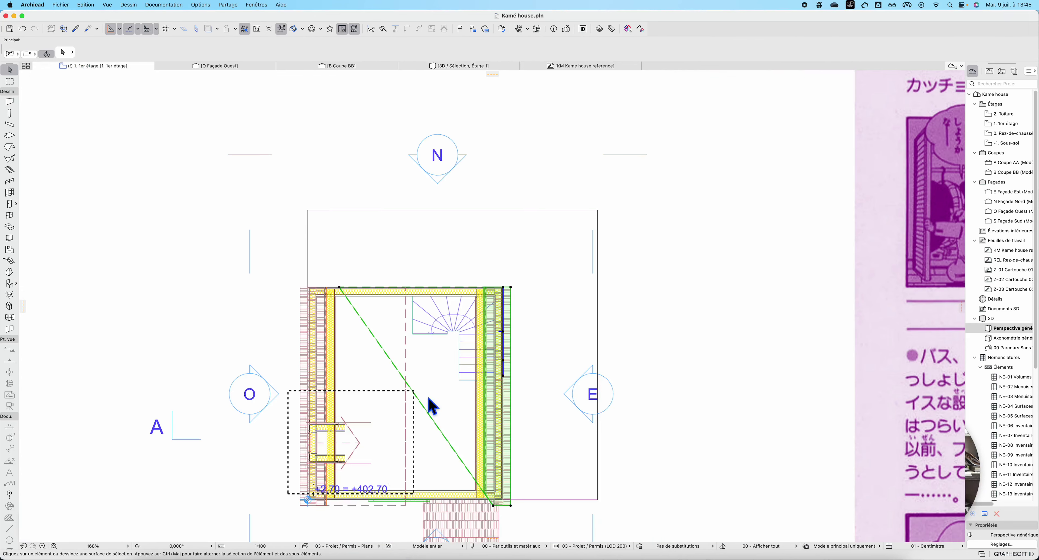
pyautogui.click(552, 316)
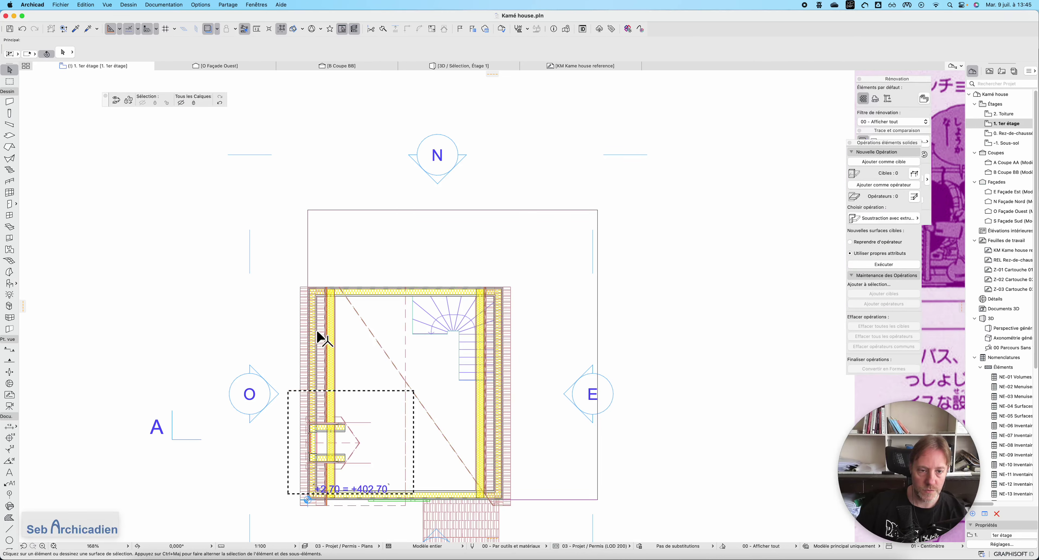
pyautogui.click(308, 339)
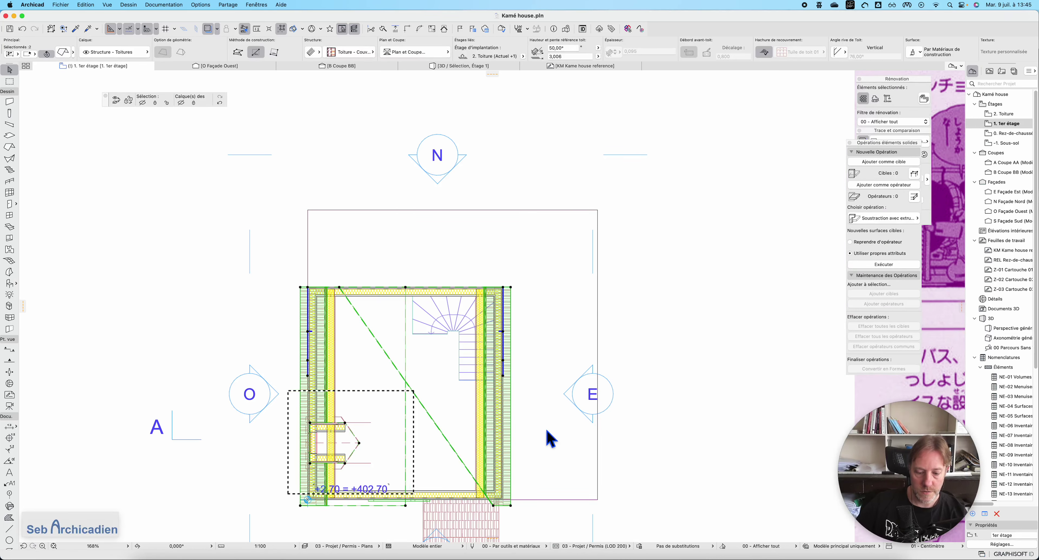
pyautogui.press('F5')
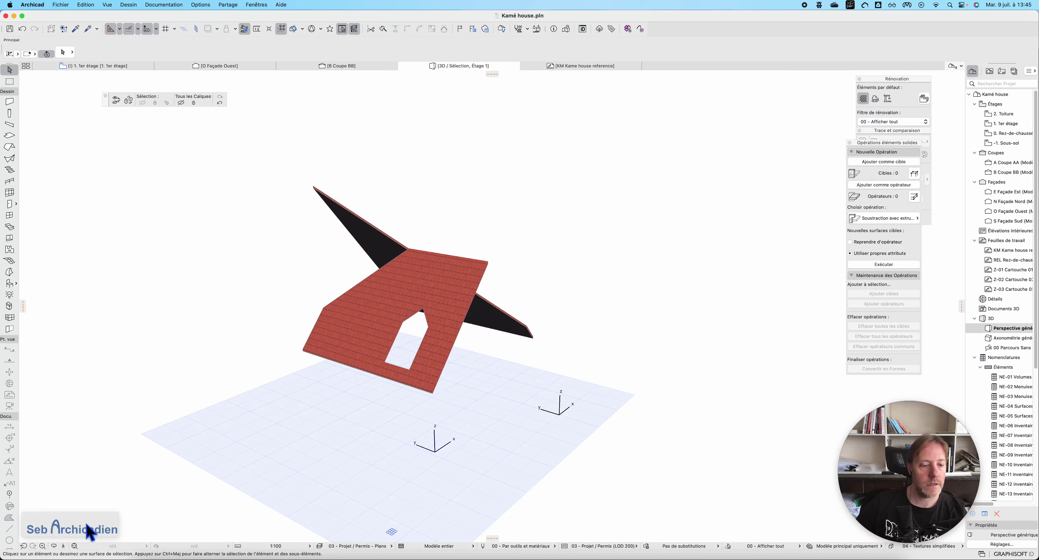
# Trim the two tiled covering planes of the main roof against each other so they meet along the ridge
pyautogui.click(55, 546)
pyautogui.moveTo(429, 345); pyautogui.dragTo(296, 358)
pyautogui.scroll(3, 405, 156)
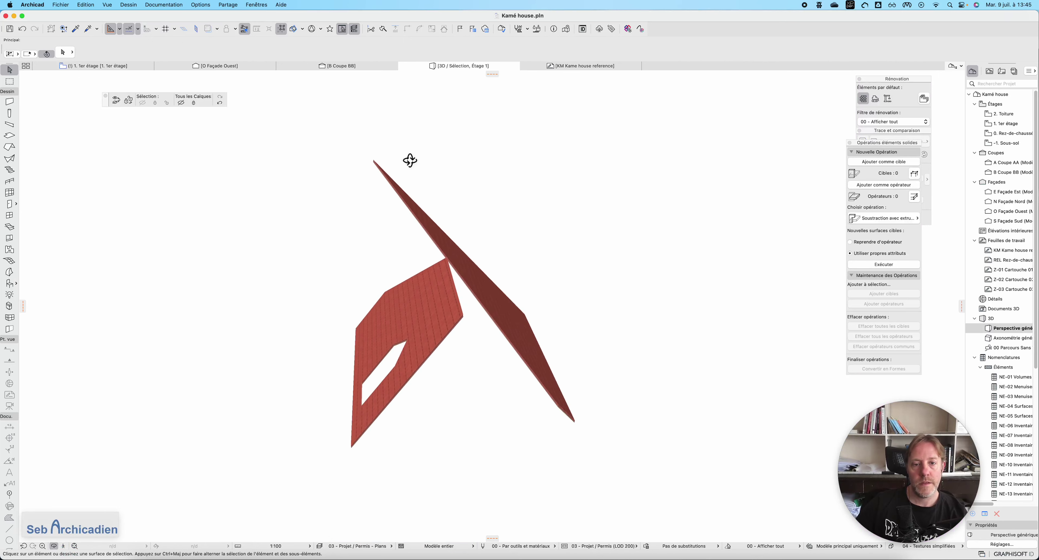
pyautogui.scroll(3, 449, 263)
pyautogui.press('Escape')
pyautogui.click(459, 297)
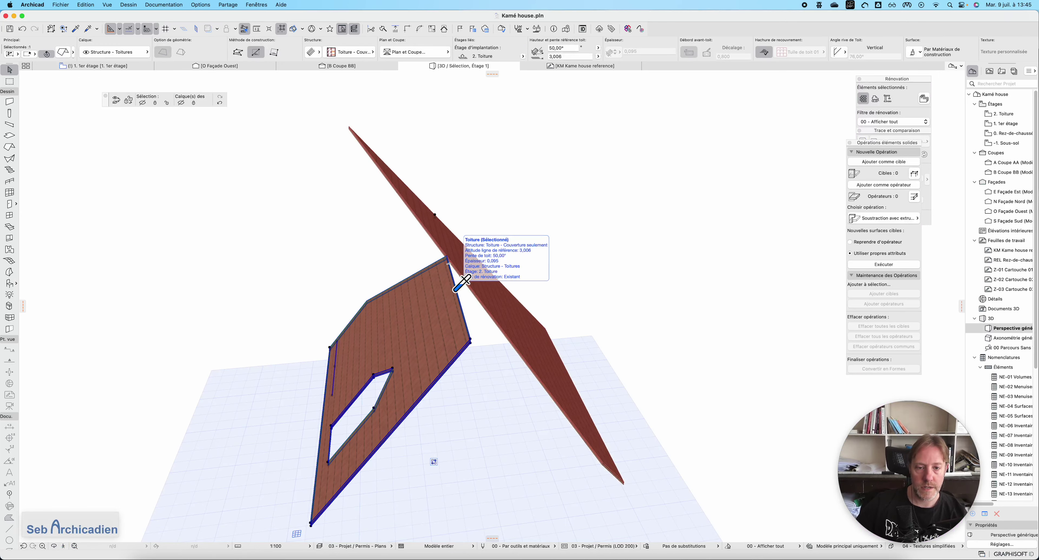
pyautogui.press('Escape')
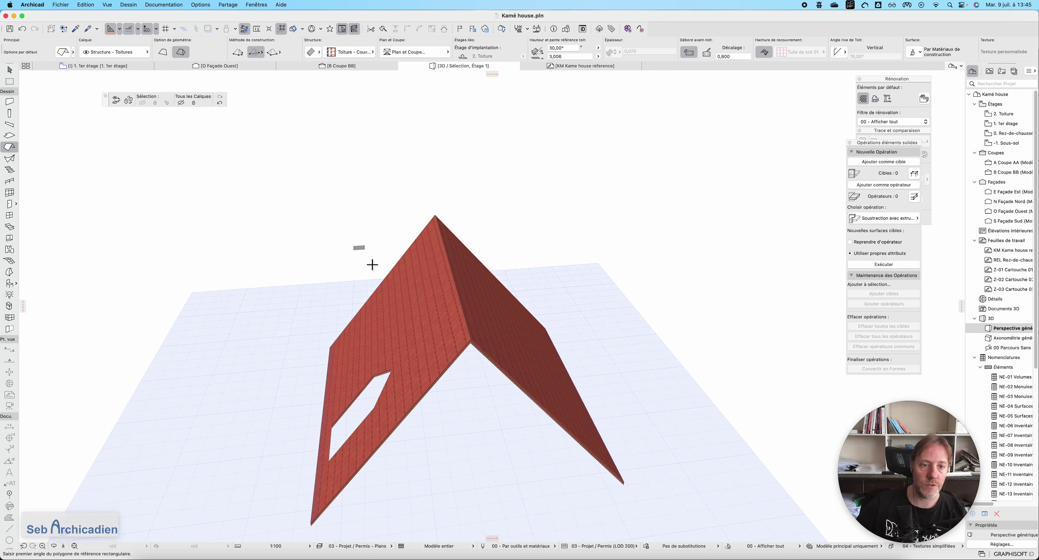
pyautogui.keyDown('shift'); pyautogui.moveTo(495, 311); pyautogui.dragTo(436, 420, button='middle'); pyautogui.keyUp('shift')
# Return to the 1er étage plan, clear the roof selection and show the marquee area of the house in 3D
pyautogui.moveTo(110, 77)
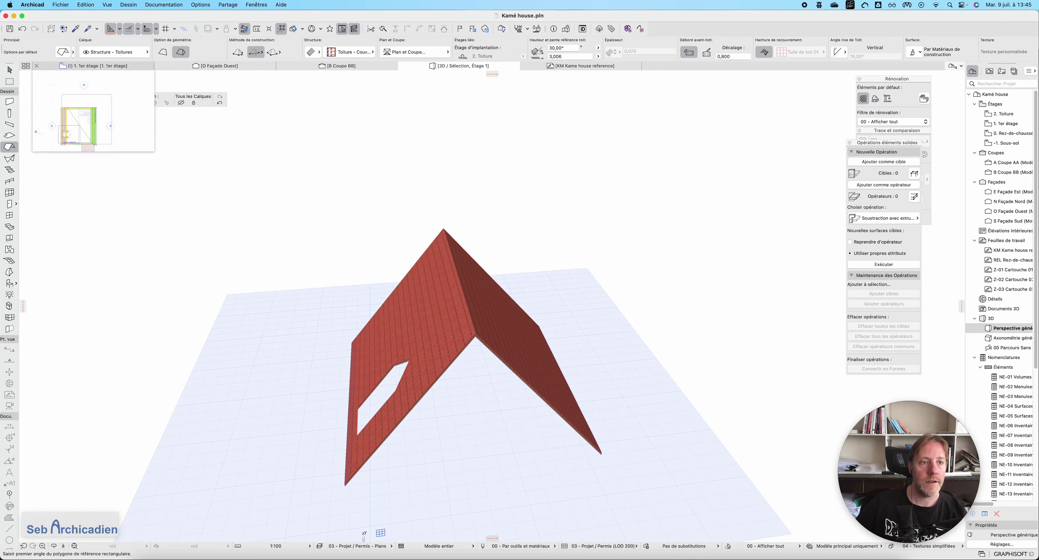
pyautogui.click(112, 71)
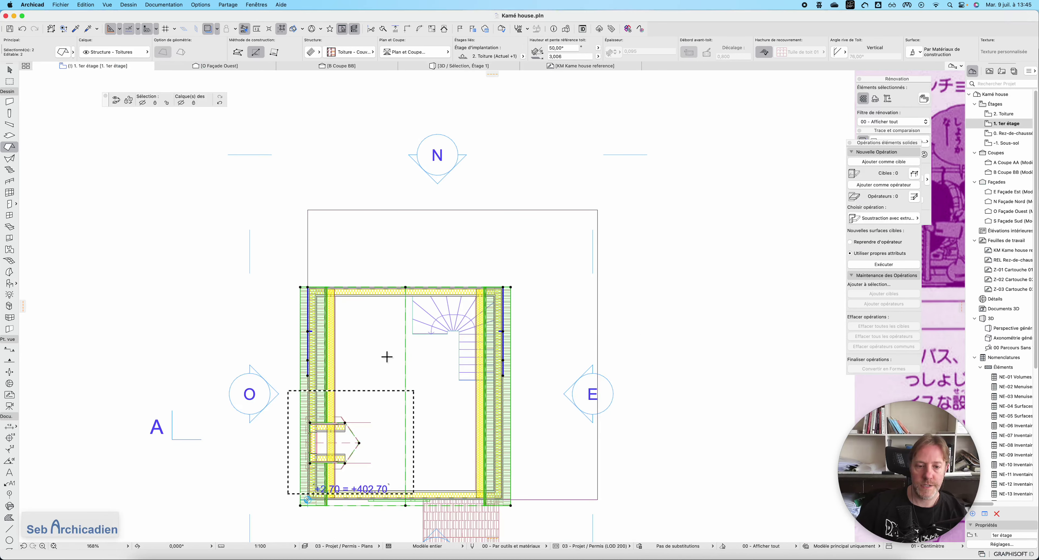
pyautogui.press('Escape')
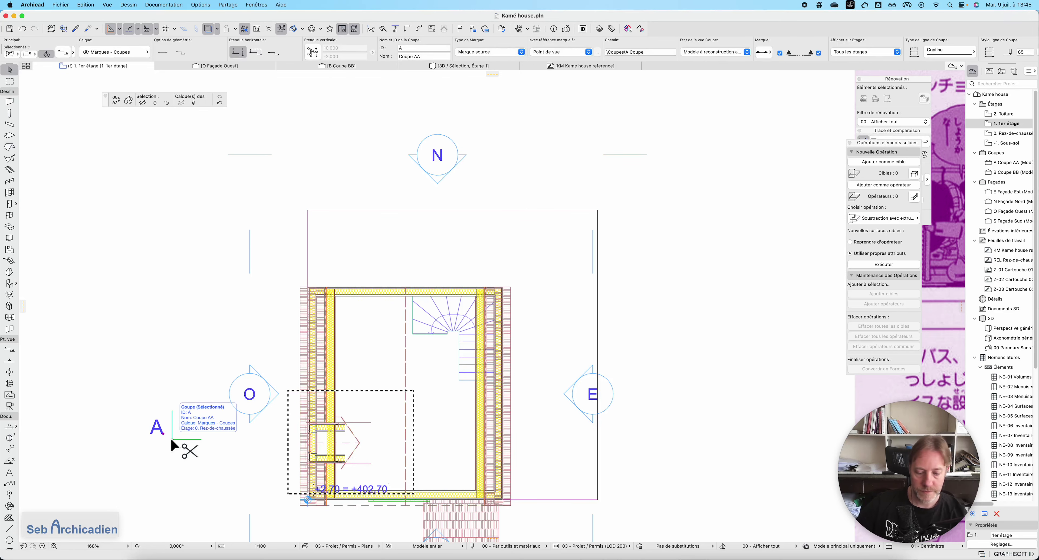
pyautogui.press('F5')
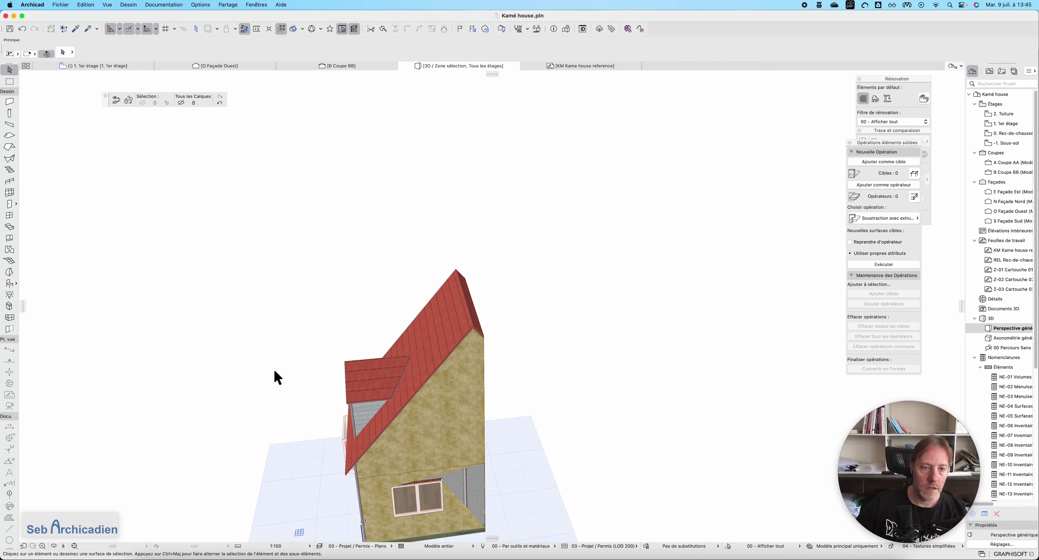
# Open section A Coupe AA from its marker in the 1er étage plan with the current view settings
pyautogui.click(106, 65)
pyautogui.rightClick(178, 440)
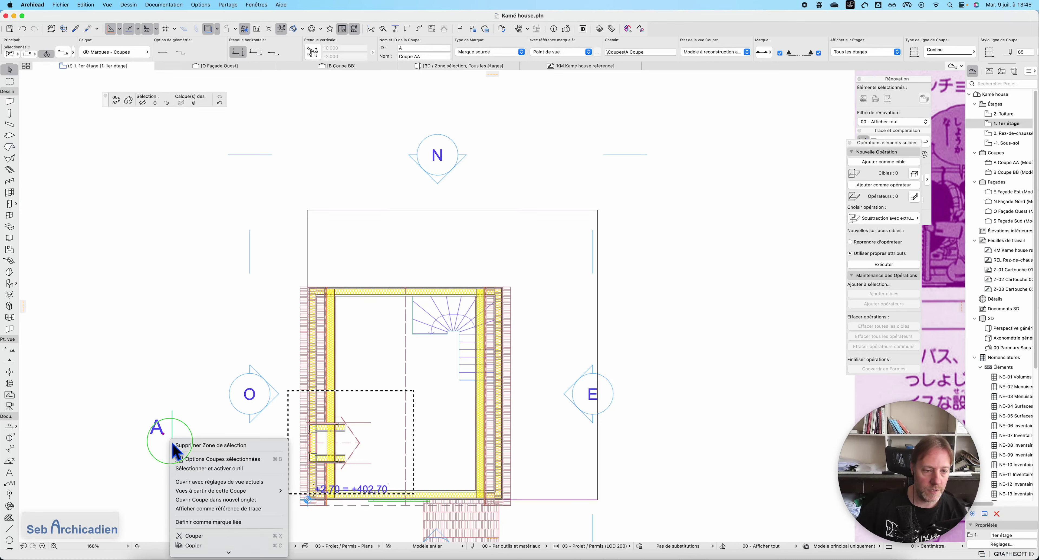
pyautogui.press('Escape')
pyautogui.rightClick(176, 441)
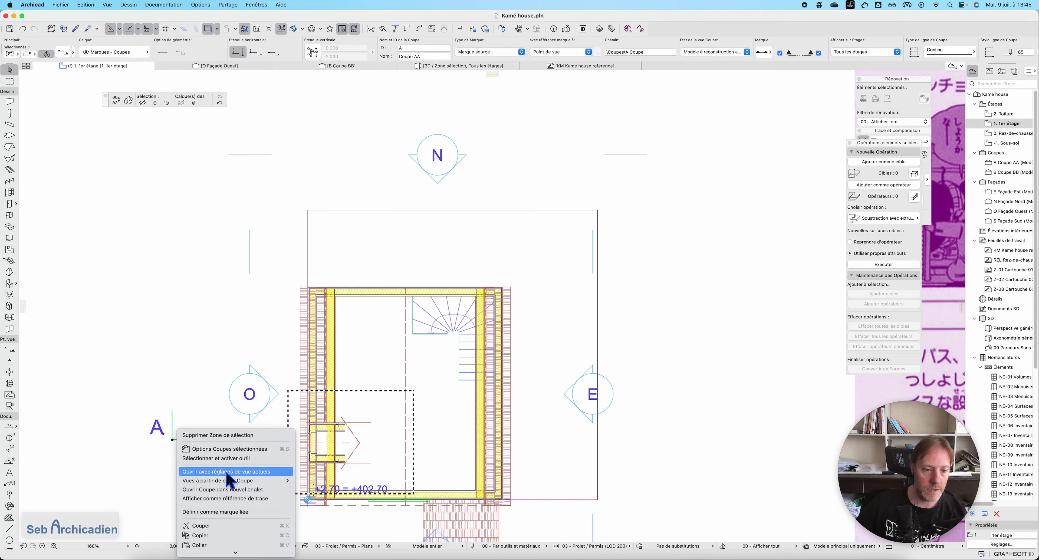
pyautogui.press('Return')
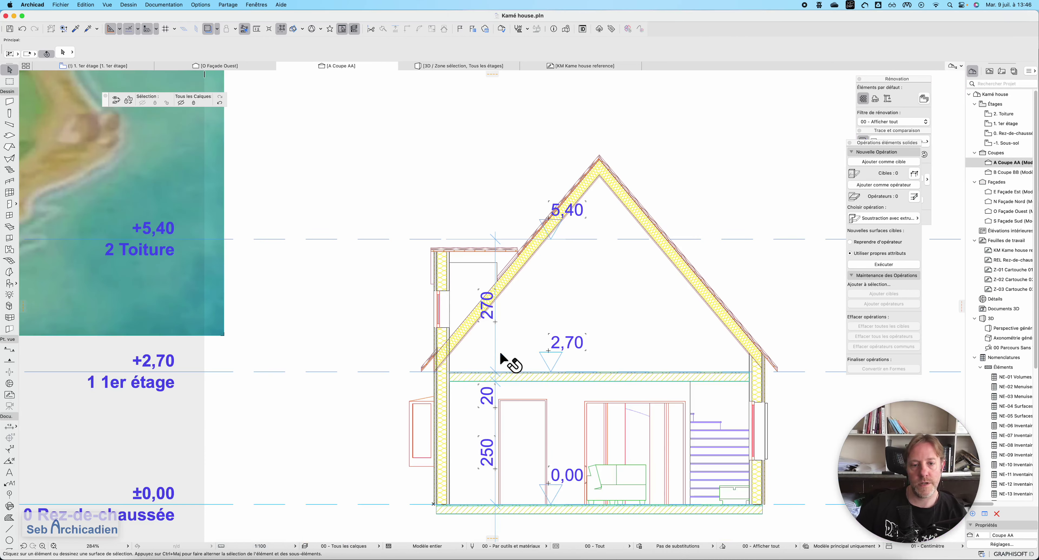
# Turn off group suspension and select the dormer's front wall, side wall and roof together in section AA
pyautogui.scroll(5, 469, 284)
pyautogui.click(408, 279)
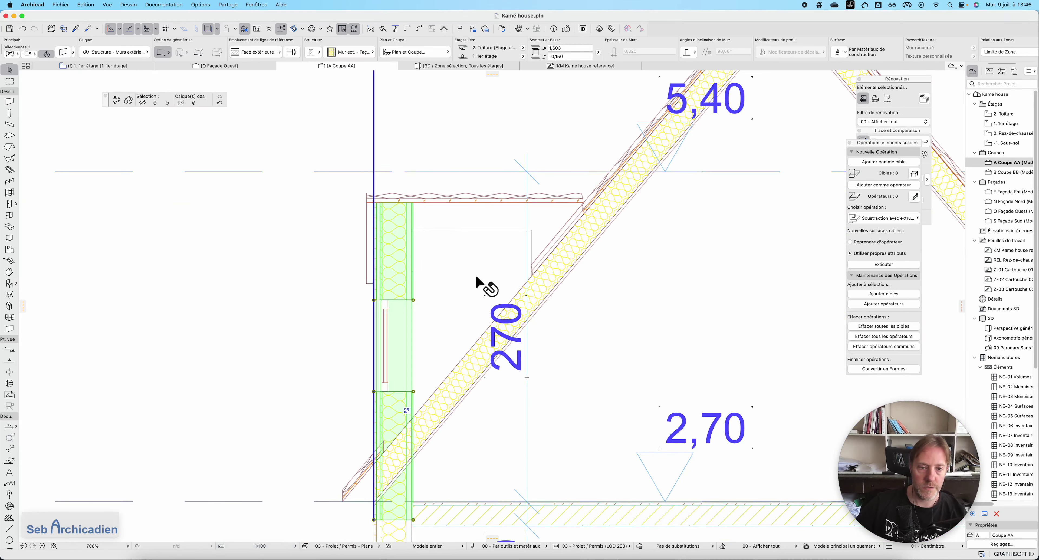
pyautogui.scroll(-4, 278, 200)
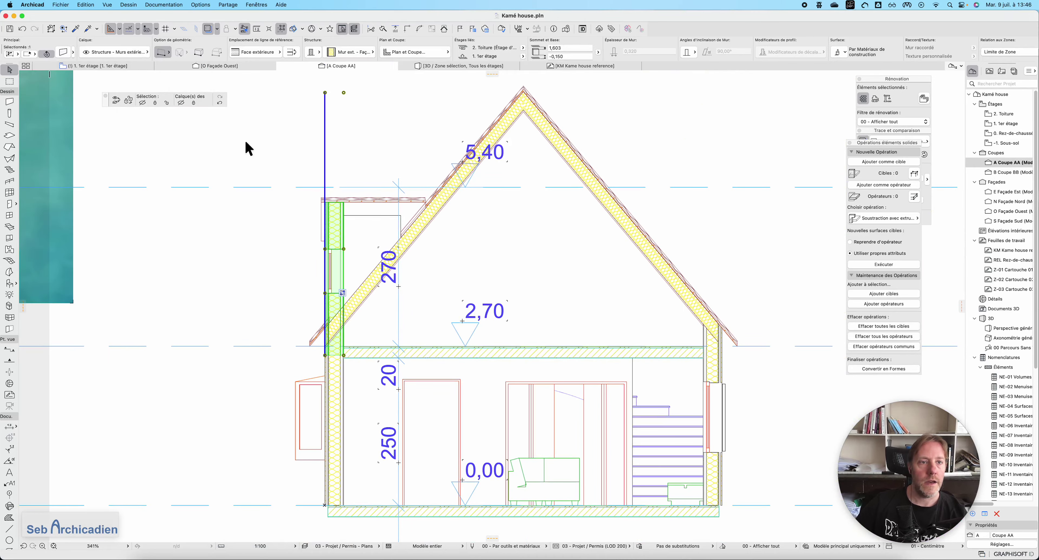
pyautogui.click(82, 6)
pyautogui.moveTo(177, 127)
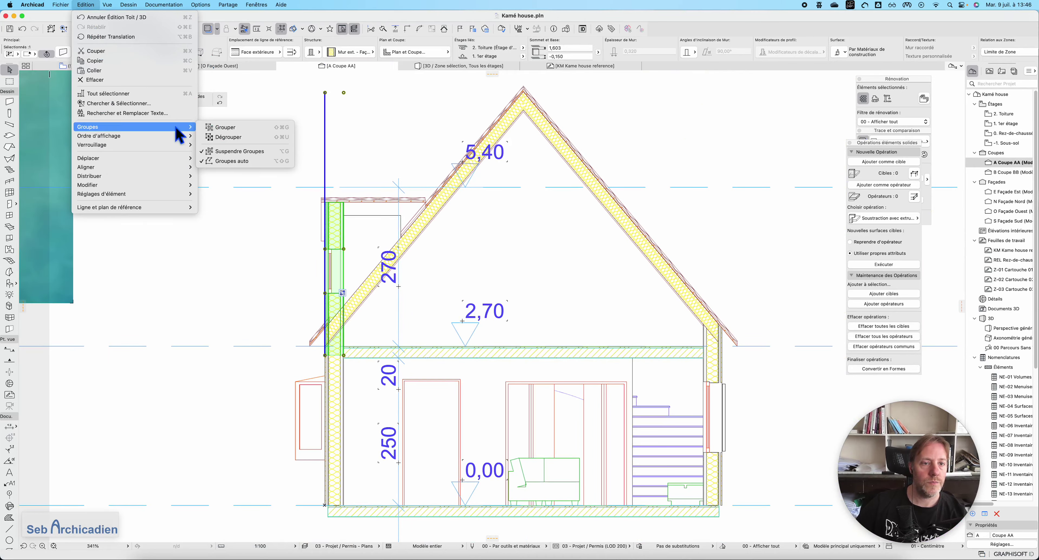
pyautogui.click(248, 152)
pyautogui.keyDown('shift'); pyautogui.click(349, 247); pyautogui.keyUp('shift')
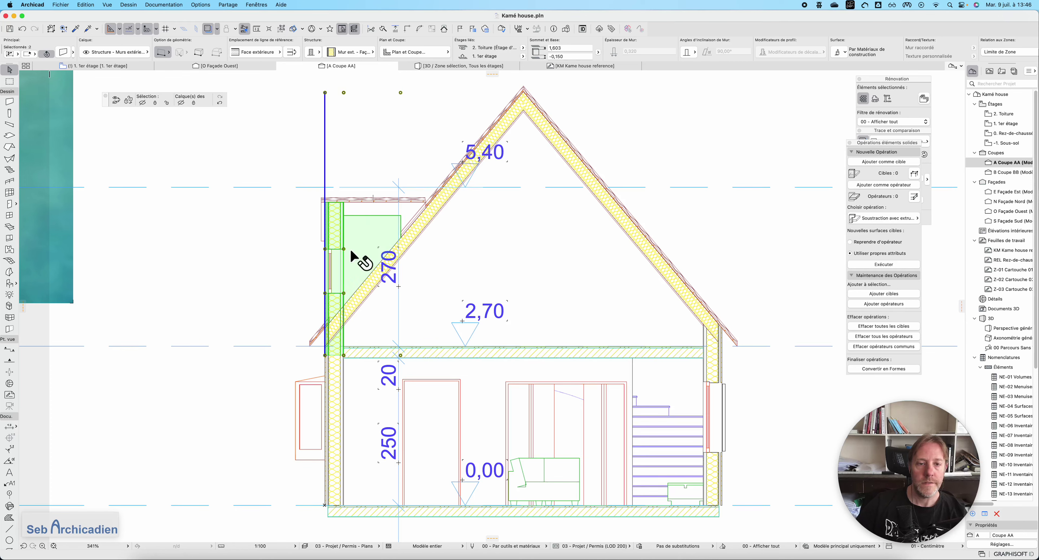
pyautogui.keyDown('shift'); pyautogui.click(387, 198); pyautogui.keyUp('shift')
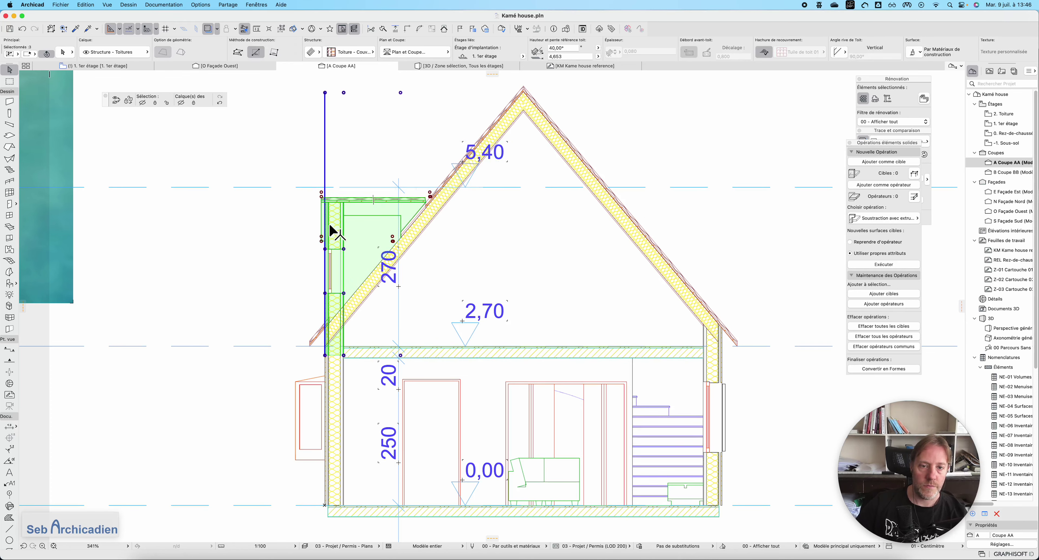
# Try to place a copy of the selected dormer about 0.42 m horizontally towards the house interior, then undo the copy
pyautogui.press('super+d')
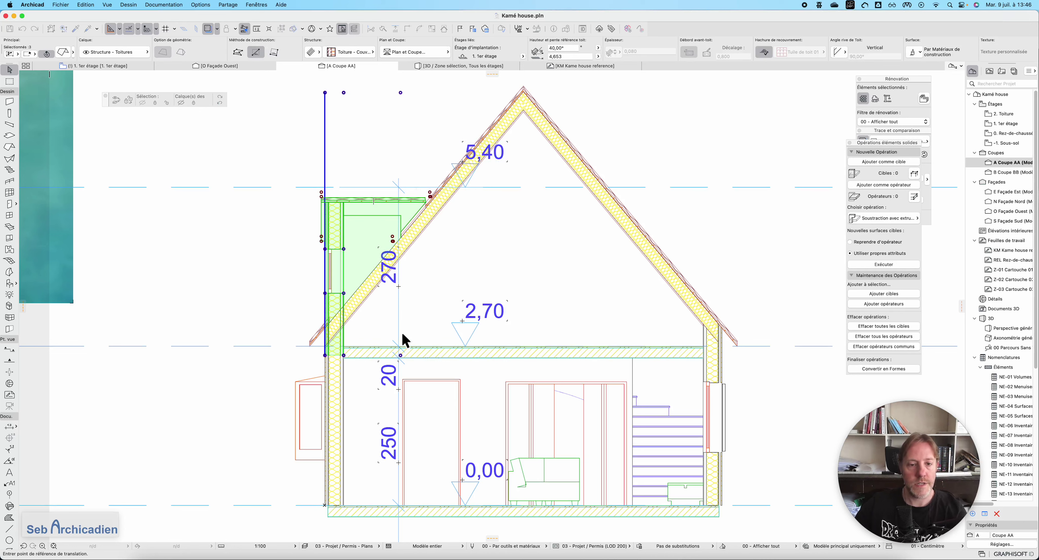
pyautogui.click(325, 294)
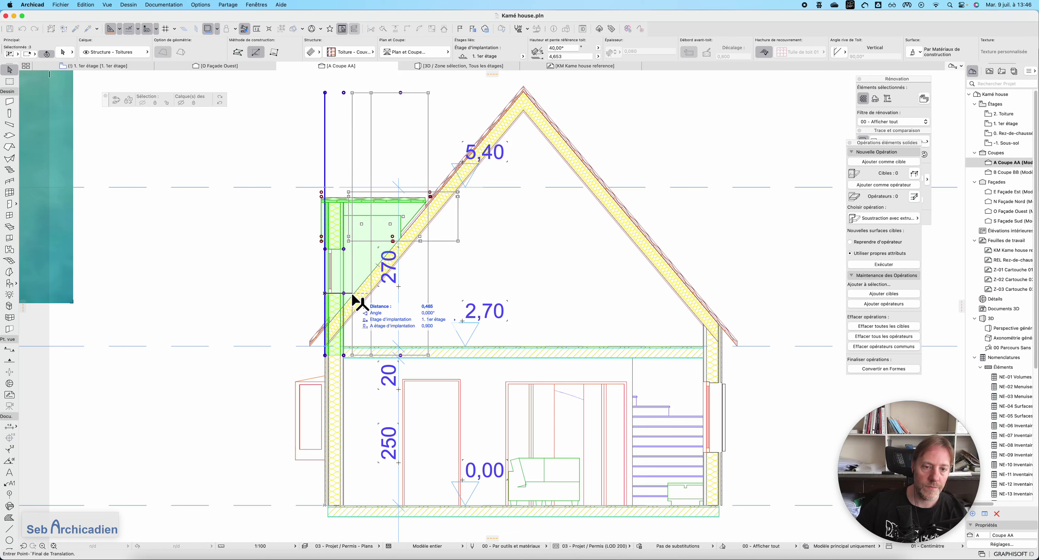
pyautogui.press('alt')
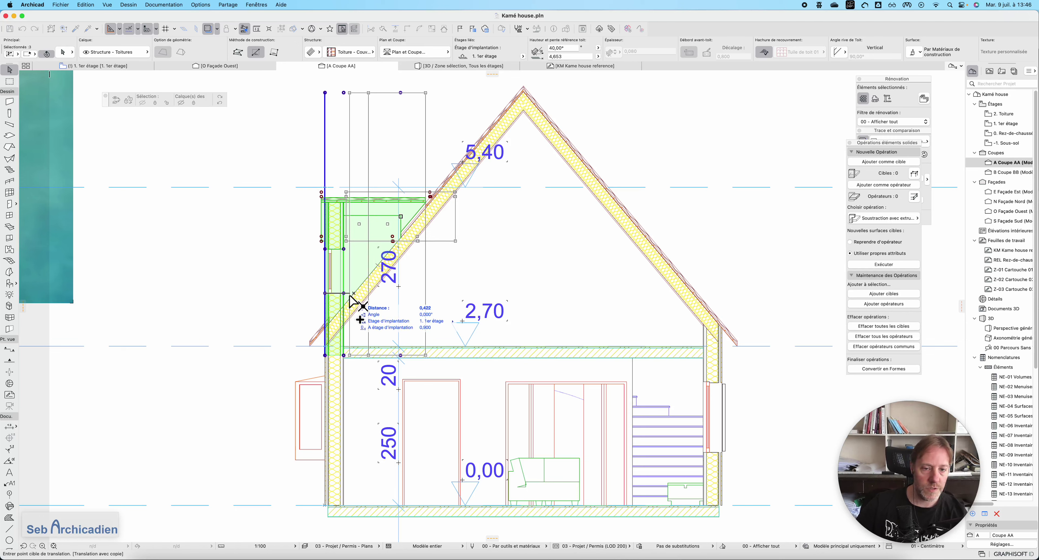
pyautogui.click(350, 294)
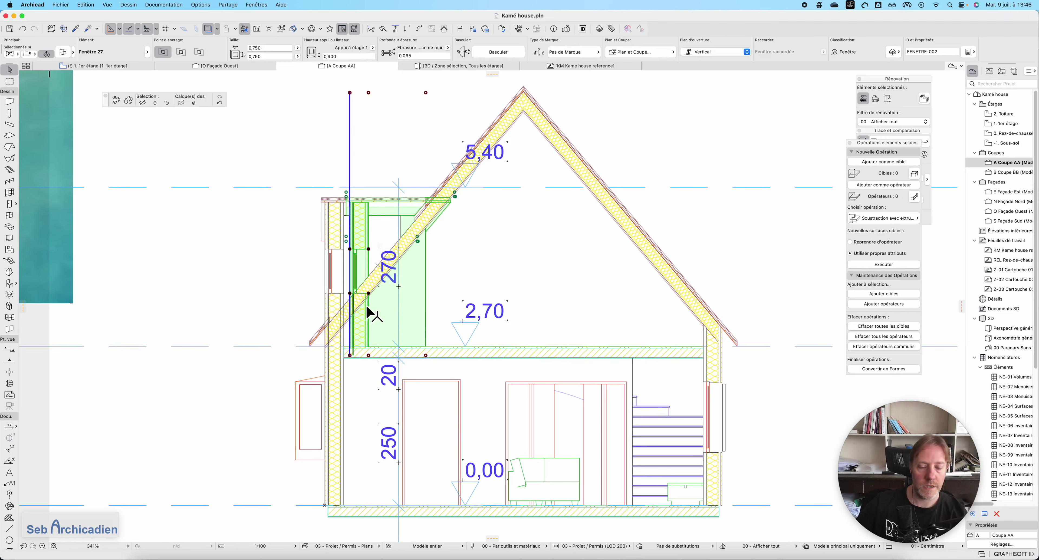
pyautogui.press('super+z')
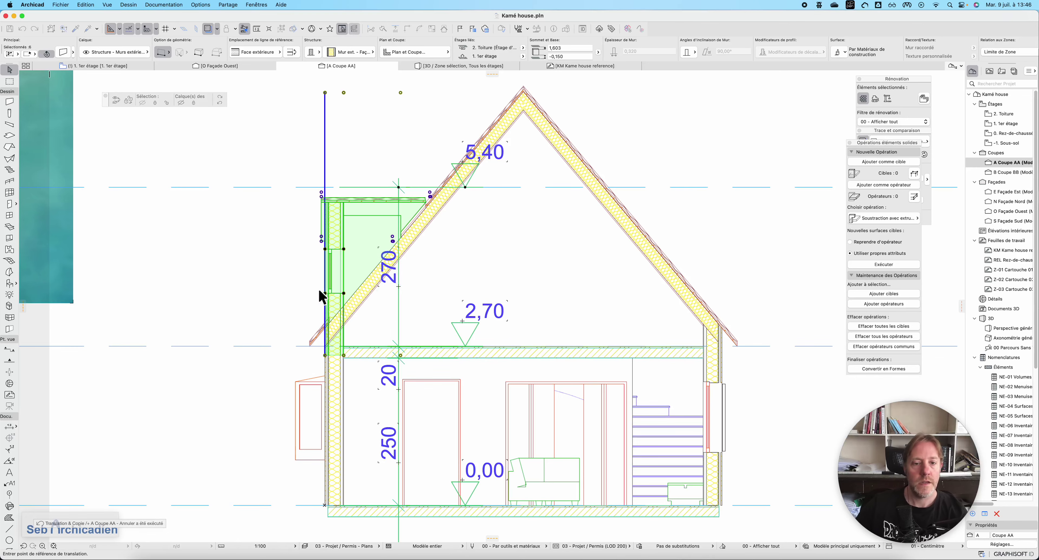
pyautogui.press('Escape')
# Reselect the grouped dormer walls and roof and move them 0.34 m horizontally towards the house interior
pyautogui.click(381, 229)
pyautogui.keyDown('shift'); pyautogui.click(384, 196); pyautogui.keyUp('shift')
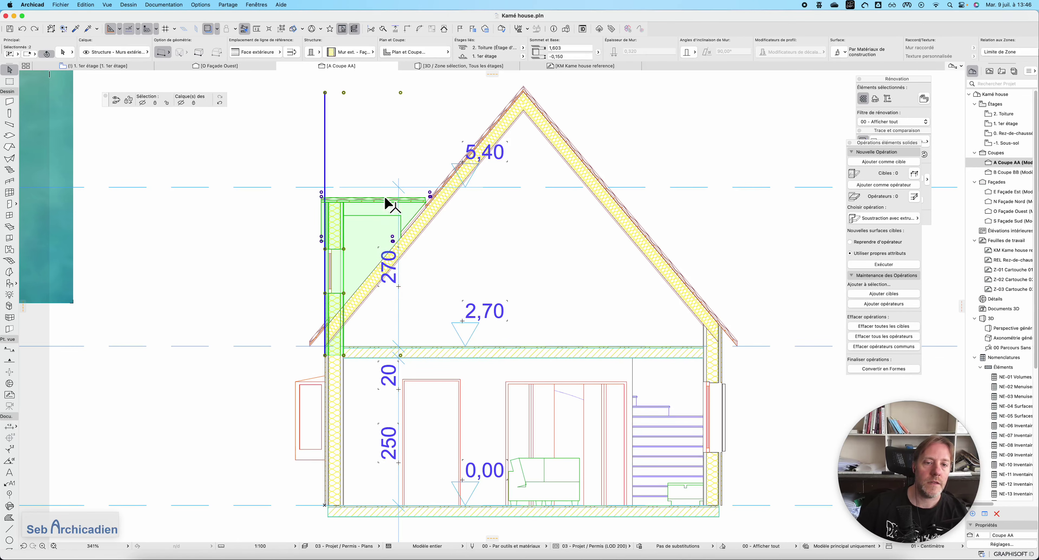
pyautogui.press('super+d')
pyautogui.scroll(5, 296, 353)
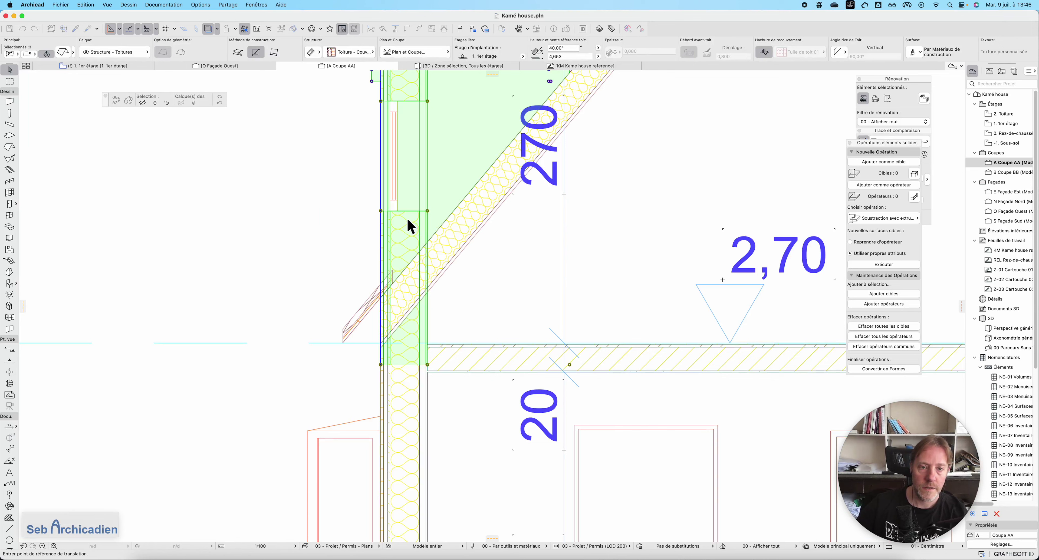
pyautogui.click(380, 211)
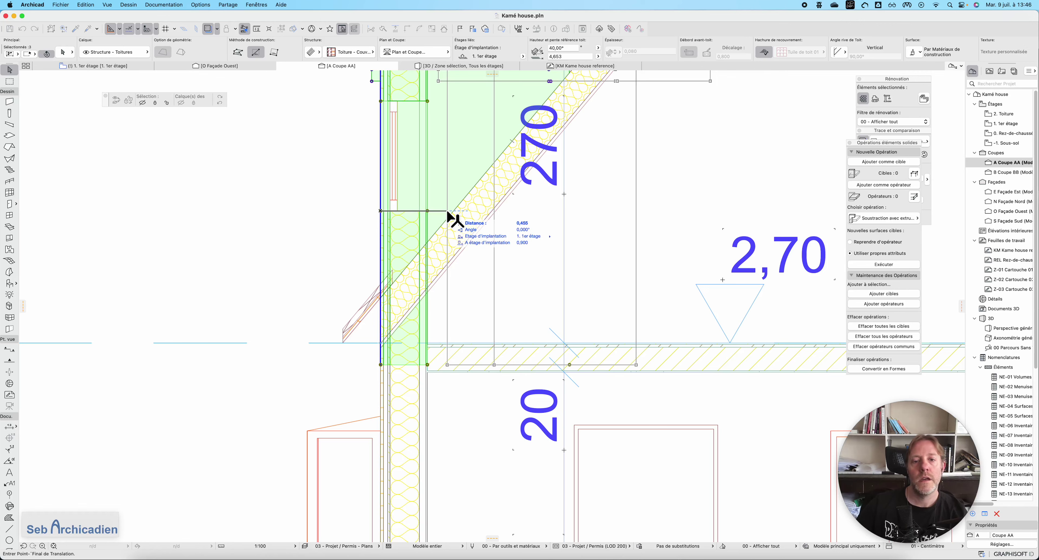
pyautogui.press('Tab')
pyautogui.write('0,34')
pyautogui.press('Return')
pyautogui.scroll(-5, 389, 264)
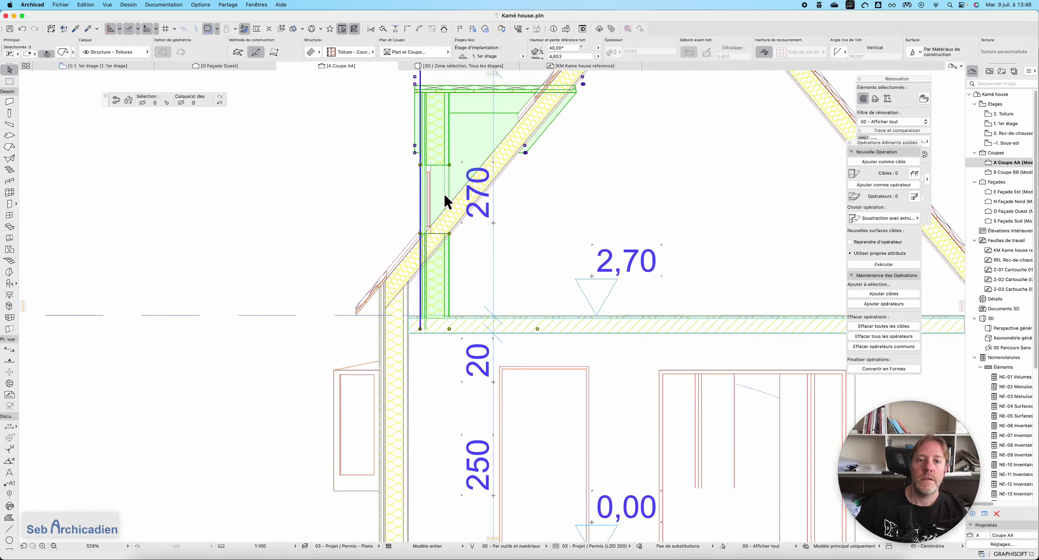
# Suspend the element groups again so the dormer's front wall can be selected on its own, and clear the selection
pyautogui.scroll(8, 438, 263)
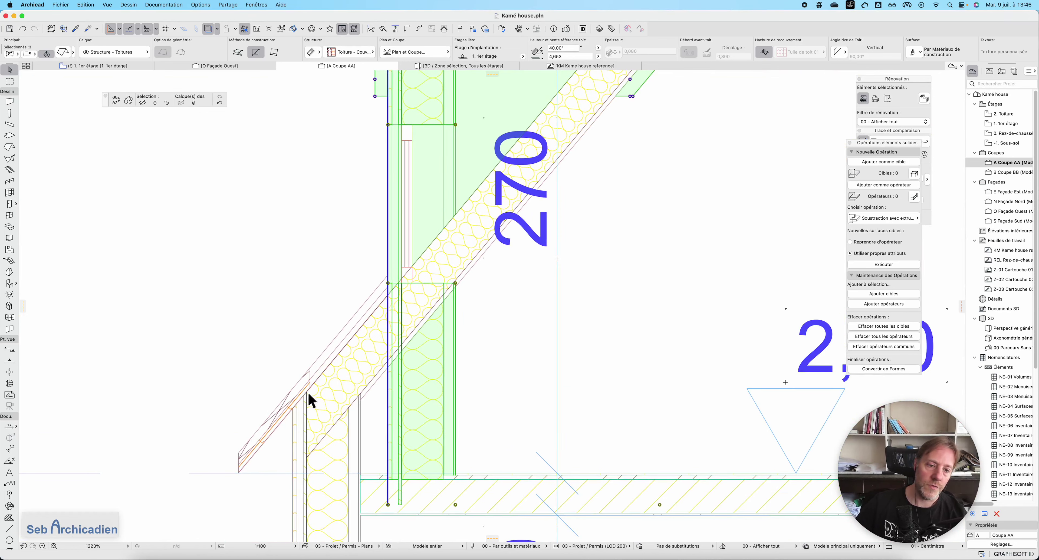
pyautogui.click(310, 371)
pyautogui.click(428, 398)
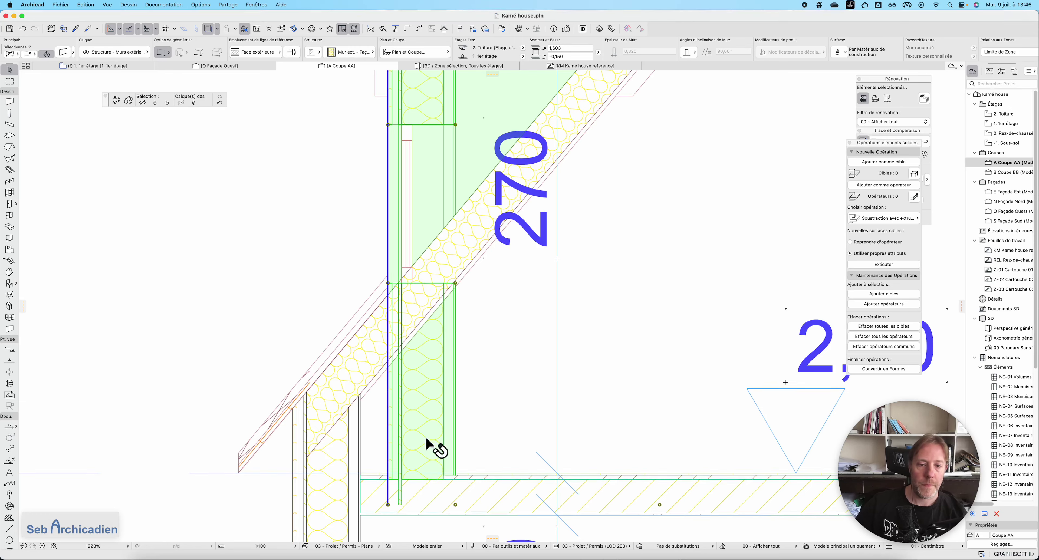
pyautogui.scroll(-5, 408, 480)
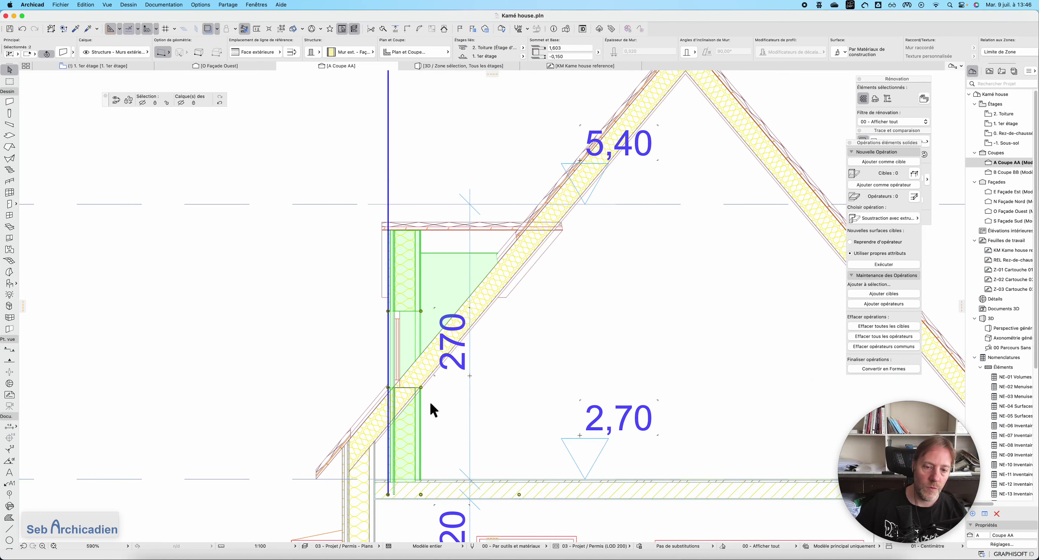
pyautogui.click(435, 378)
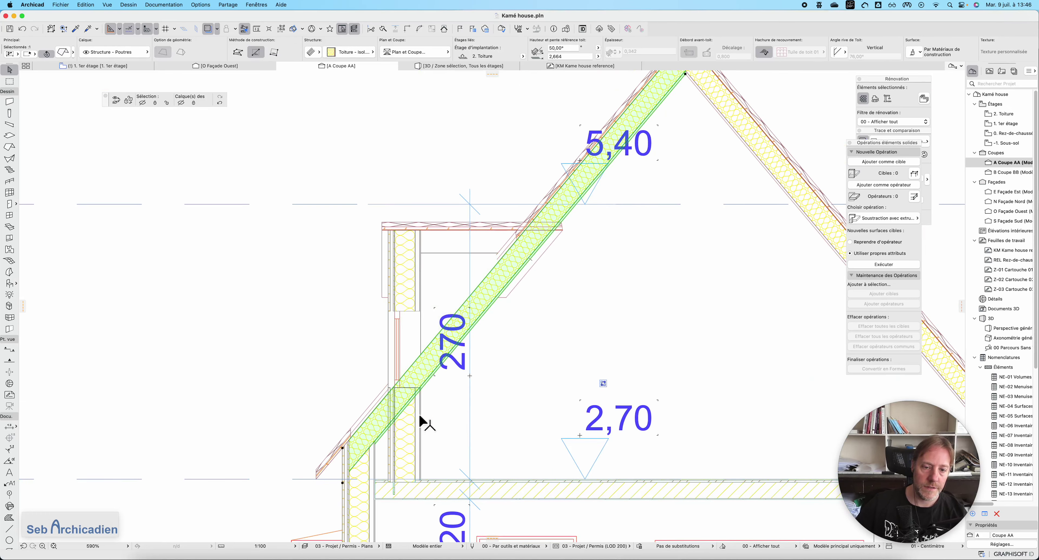
pyautogui.click(97, 6)
pyautogui.moveTo(121, 126)
pyautogui.click(280, 152)
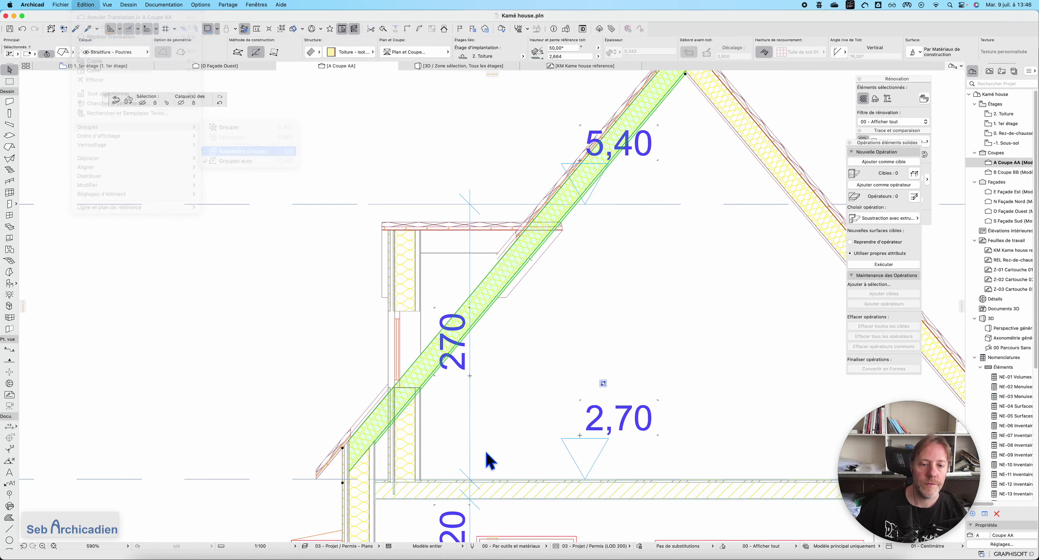
pyautogui.click(489, 461)
pyautogui.click(419, 432)
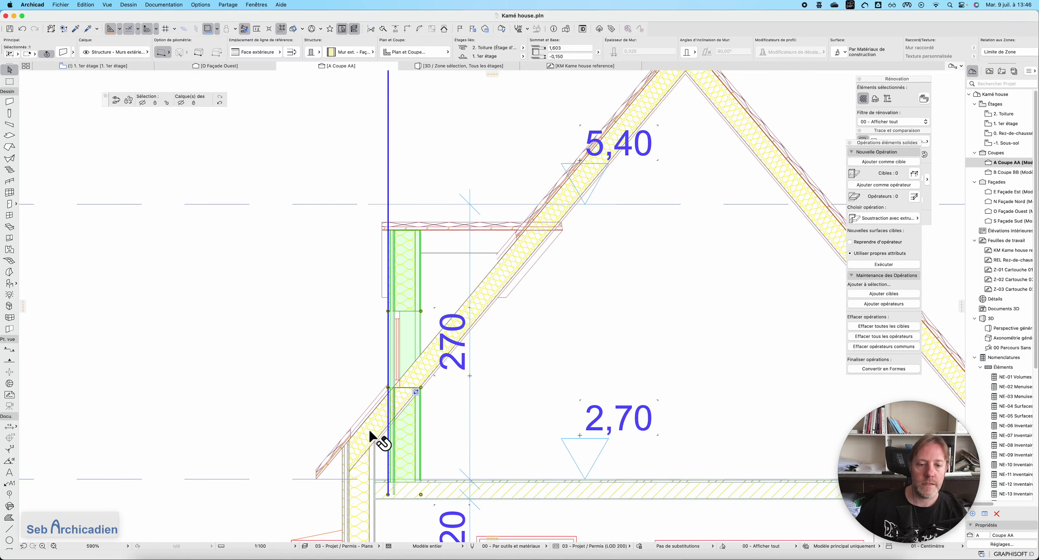
pyautogui.click(325, 316)
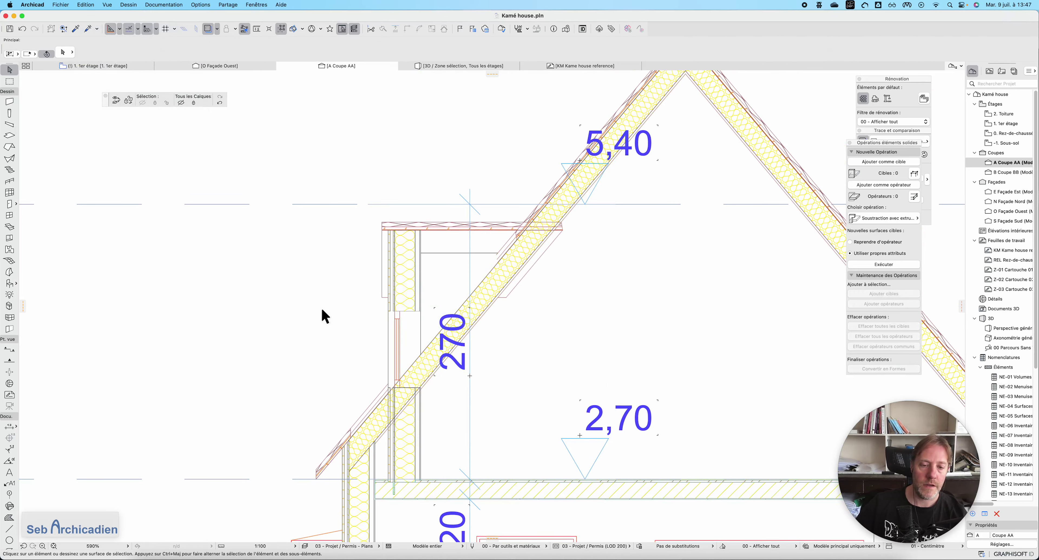
# Connect the dormer's front wall to the main roof's insulated pitch, keeping only the wall part above it
pyautogui.click(423, 297)
pyautogui.rightClick(399, 279)
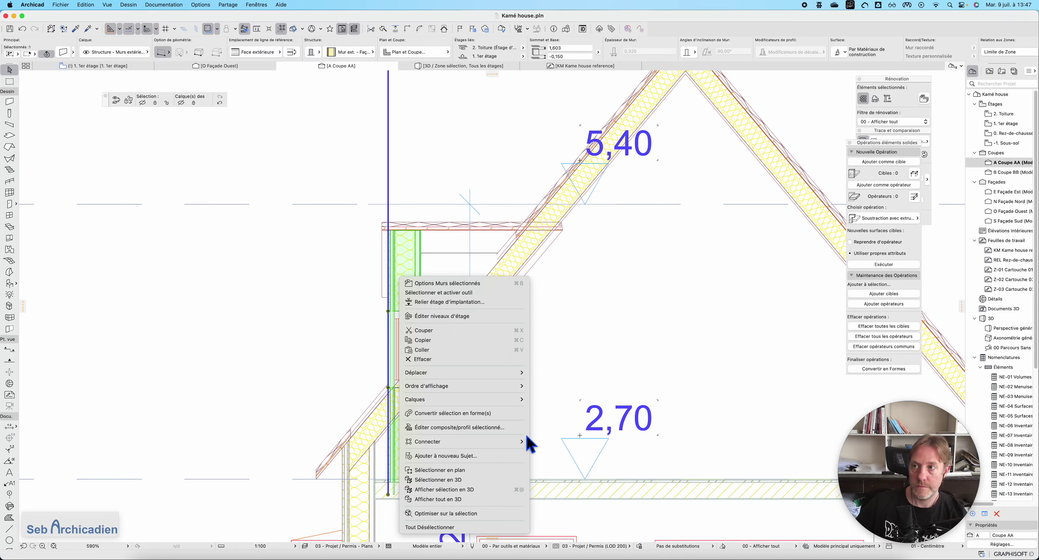
pyautogui.moveTo(518, 443)
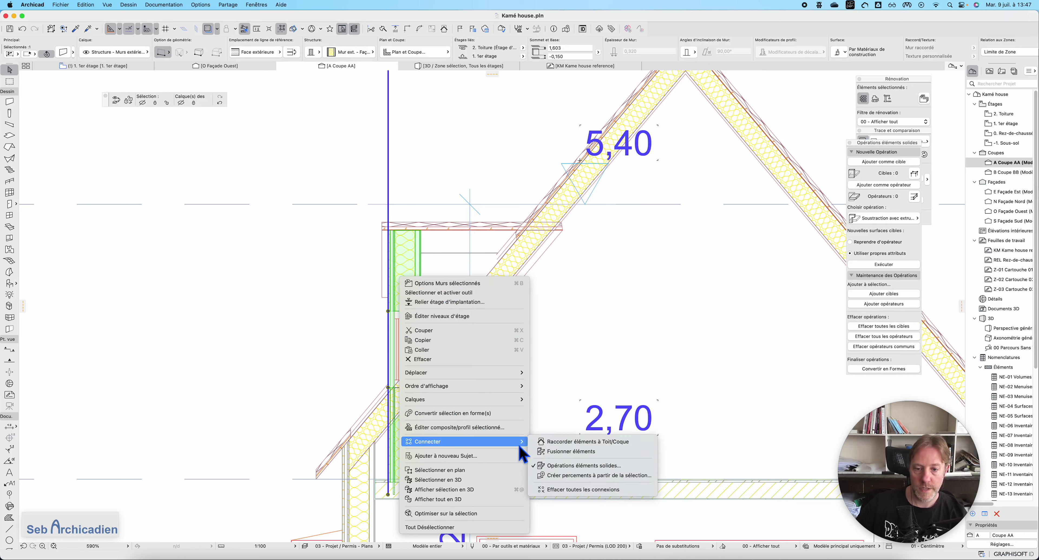
pyautogui.click(604, 443)
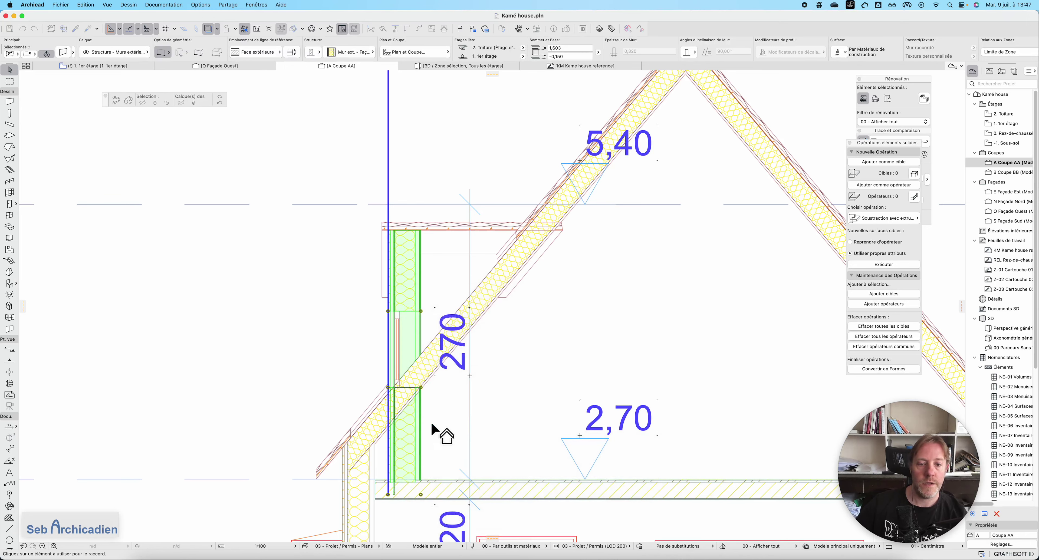
pyautogui.click(427, 385)
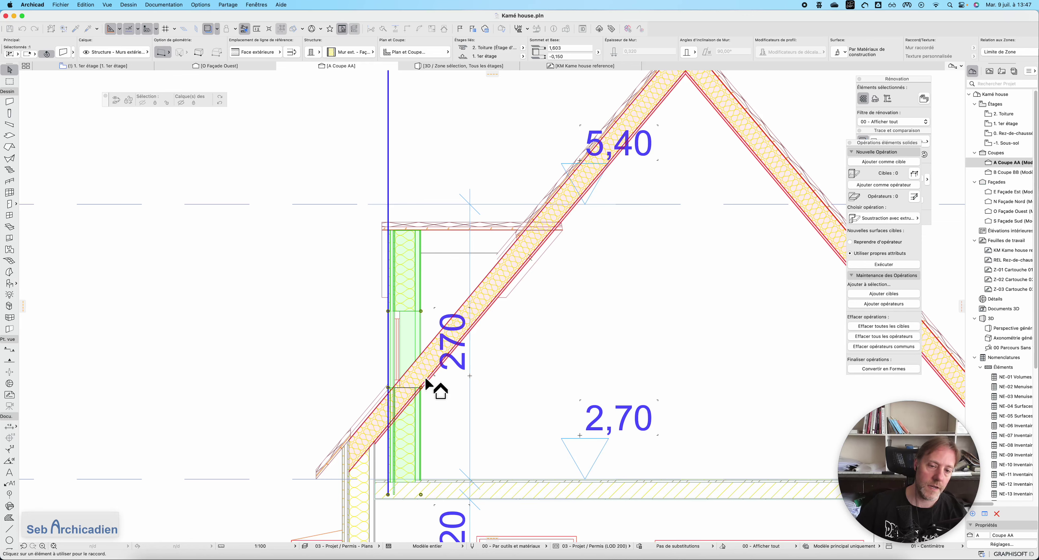
pyautogui.click(418, 336)
pyautogui.click(332, 394)
# Examine the junction between the dormer's front wall layers and the main roof's insulated pitch in section AA
pyautogui.scroll(3, 423, 408)
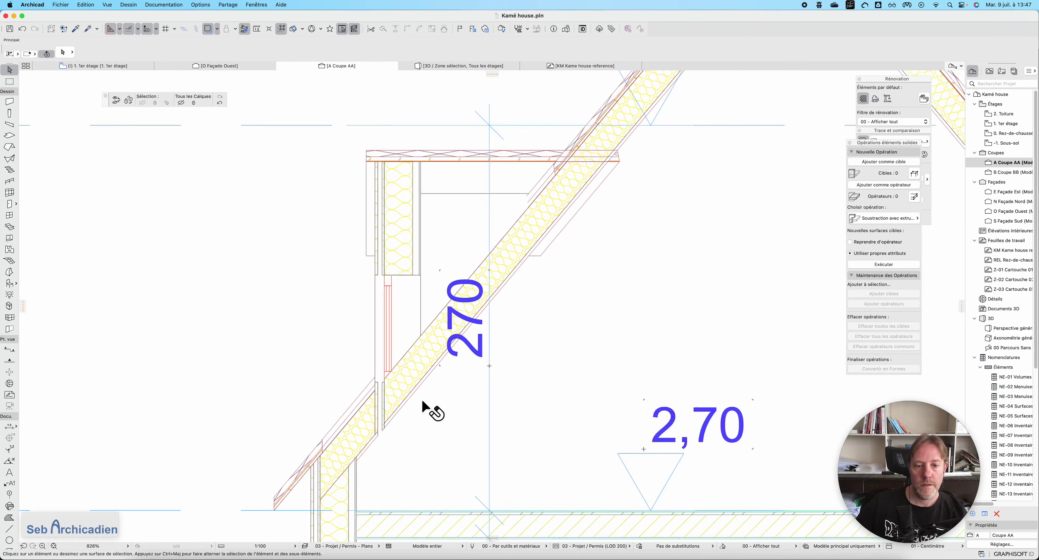
pyautogui.scroll(3, 423, 405)
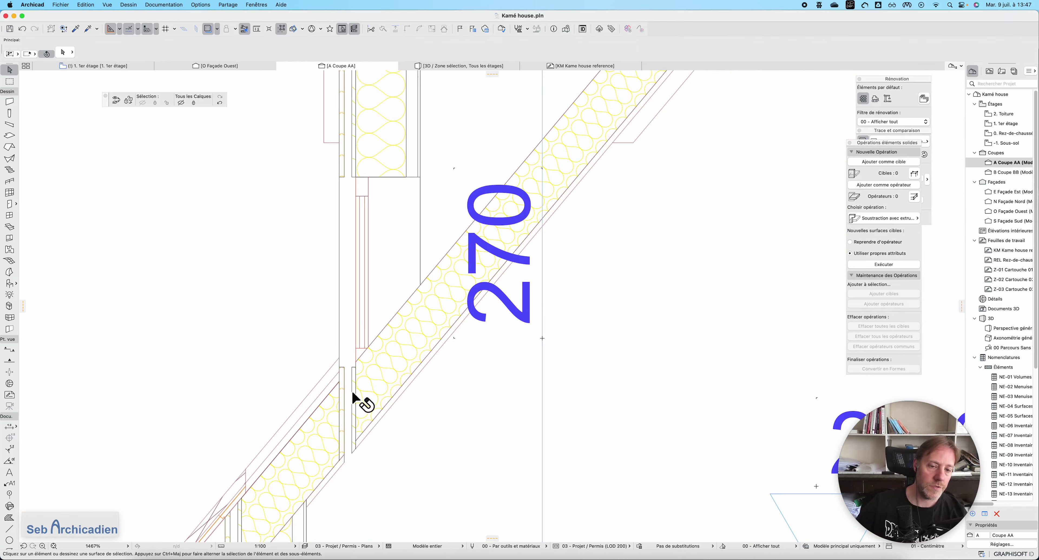
pyautogui.click(447, 318)
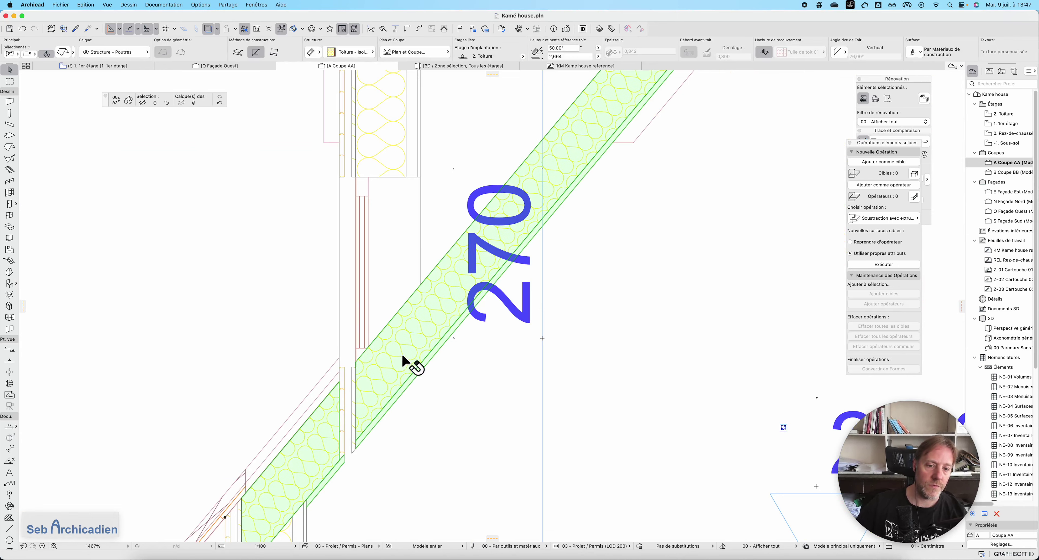
pyautogui.scroll(-2, 399, 375)
pyautogui.scroll(3, 496, 372)
pyautogui.scroll(-3, 371, 436)
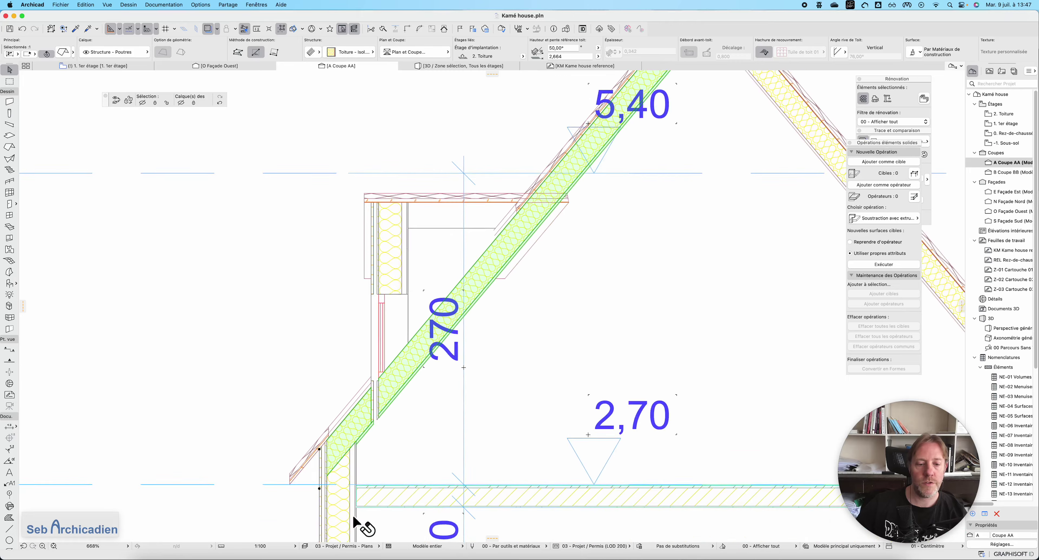
pyautogui.scroll(2, 336, 494)
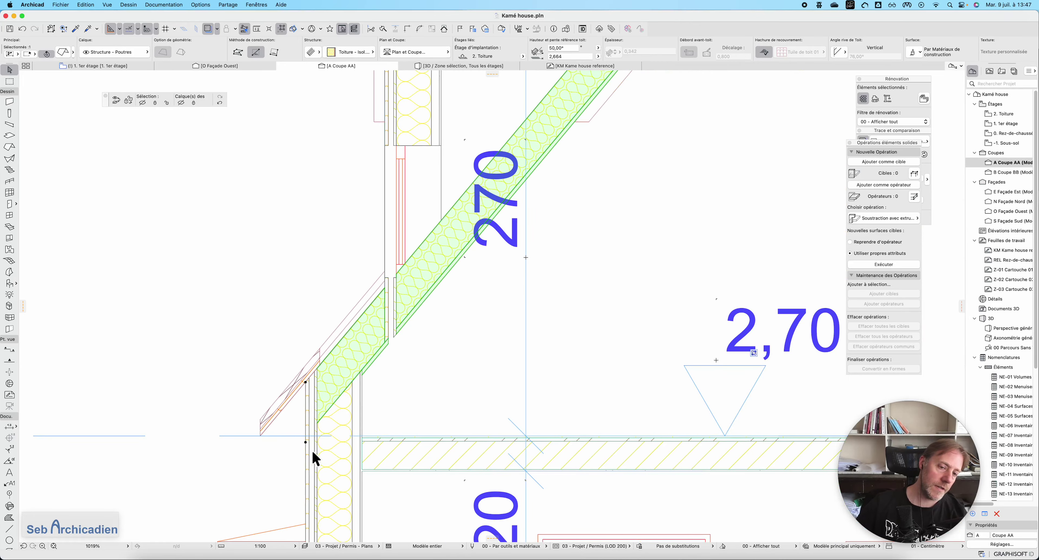
pyautogui.scroll(3, 387, 279)
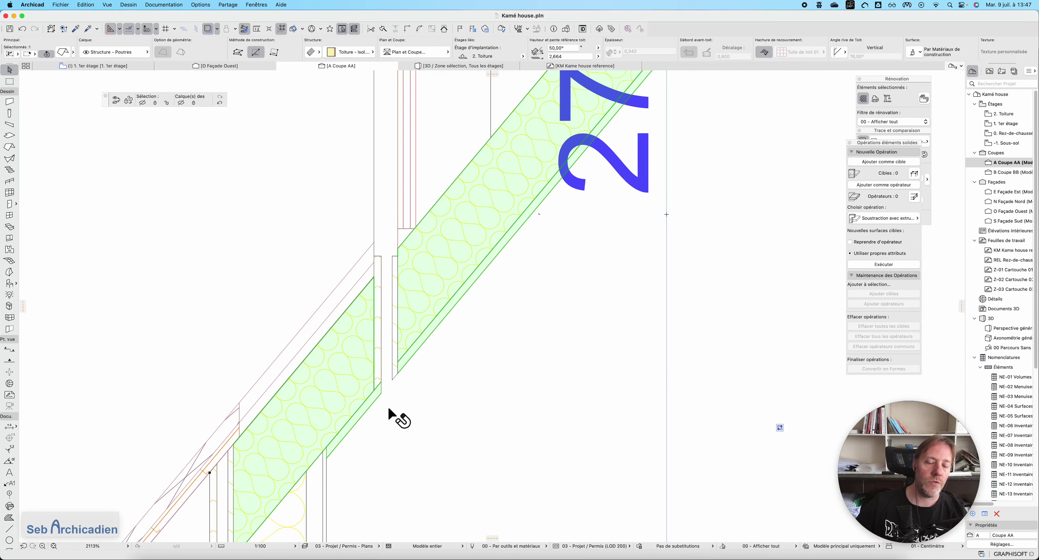
pyautogui.scroll(-4, 370, 392)
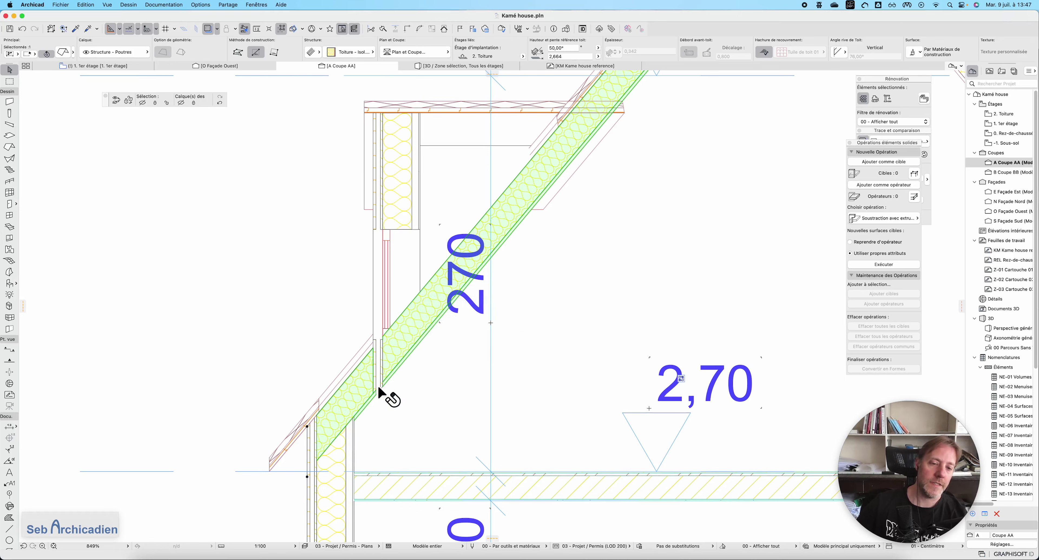
pyautogui.press('Escape')
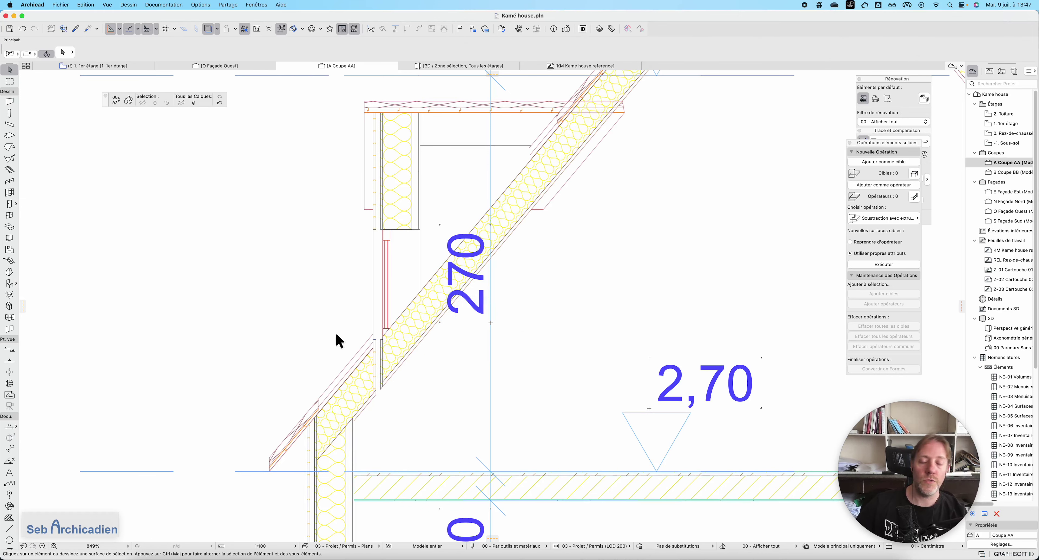
pyautogui.scroll(-3, 338, 349)
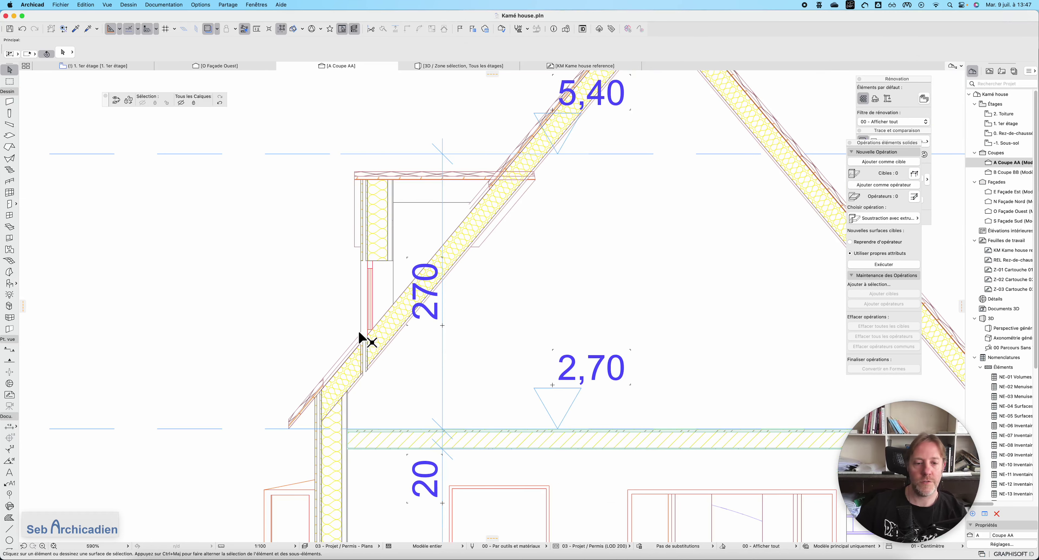
pyautogui.scroll(10, 365, 365)
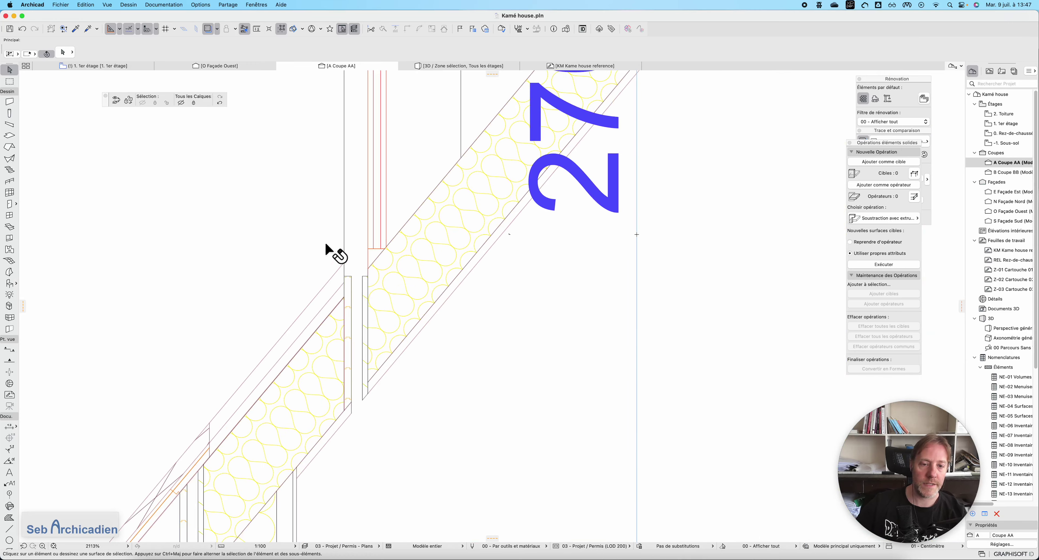
# Examine the dormer's front wall in section AA against the main roof's insulated pitch, then clear the wall selection
pyautogui.click(352, 467)
pyautogui.scroll(-5, 374, 247)
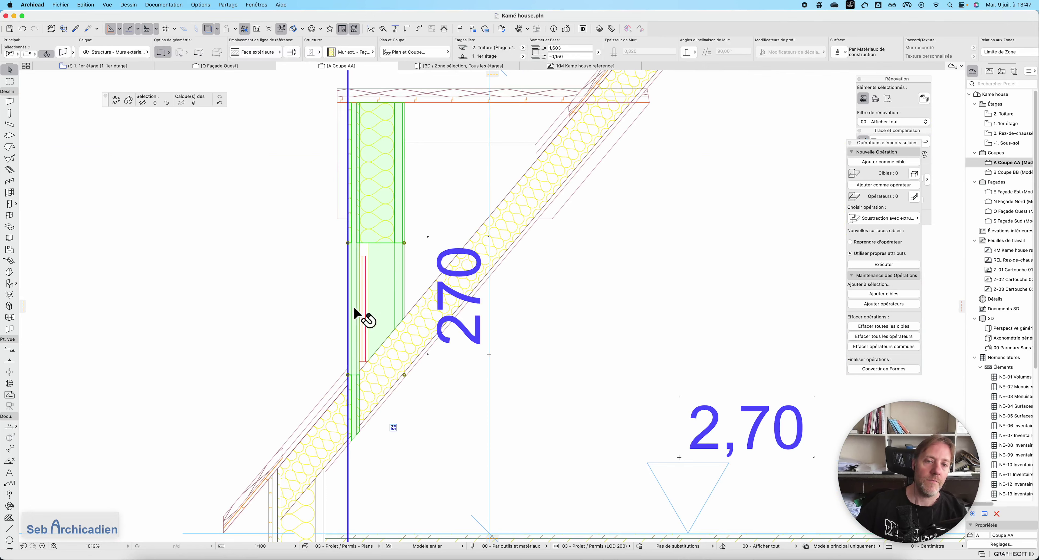
pyautogui.scroll(-3, 287, 292)
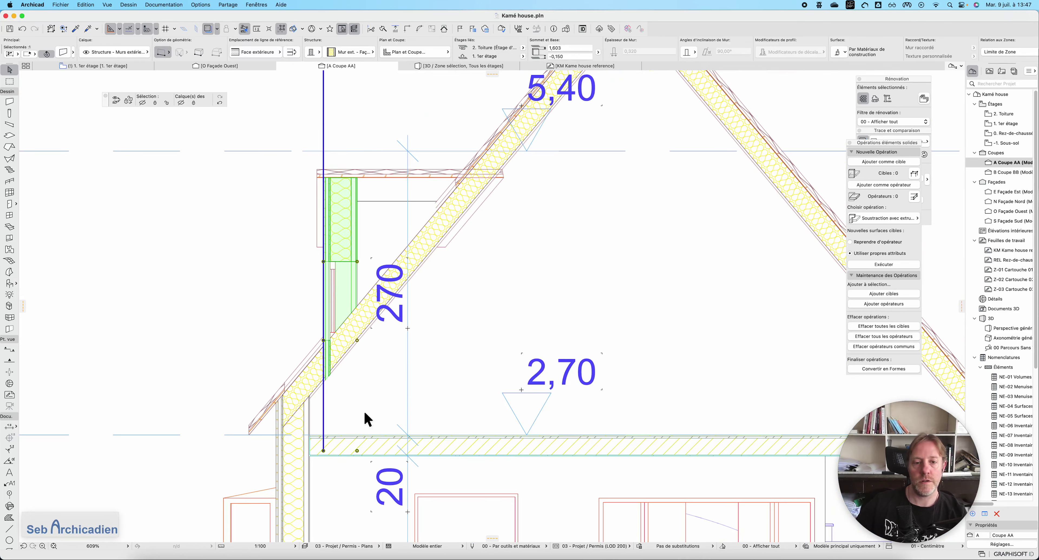
pyautogui.scroll(3, 311, 407)
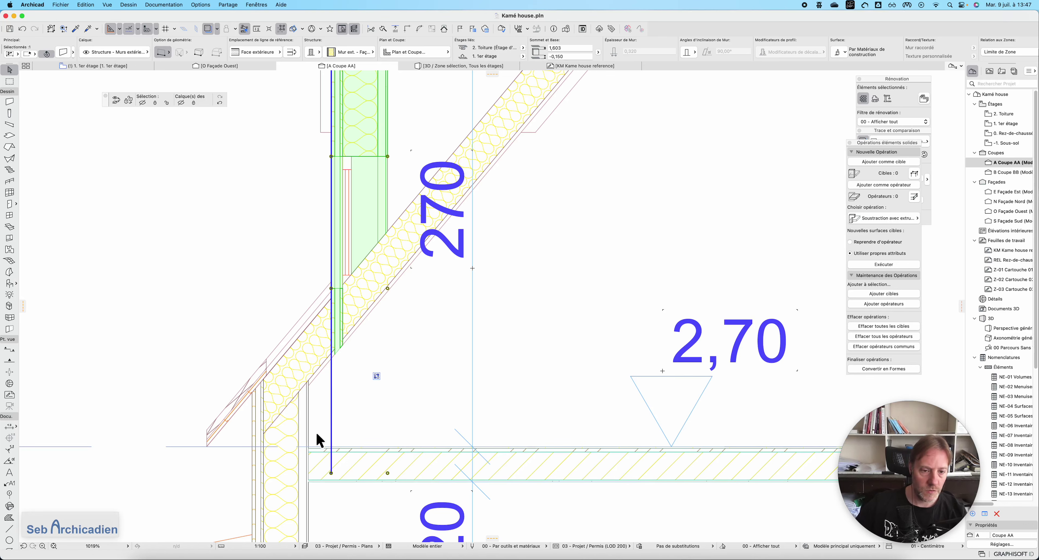
pyautogui.press('Escape')
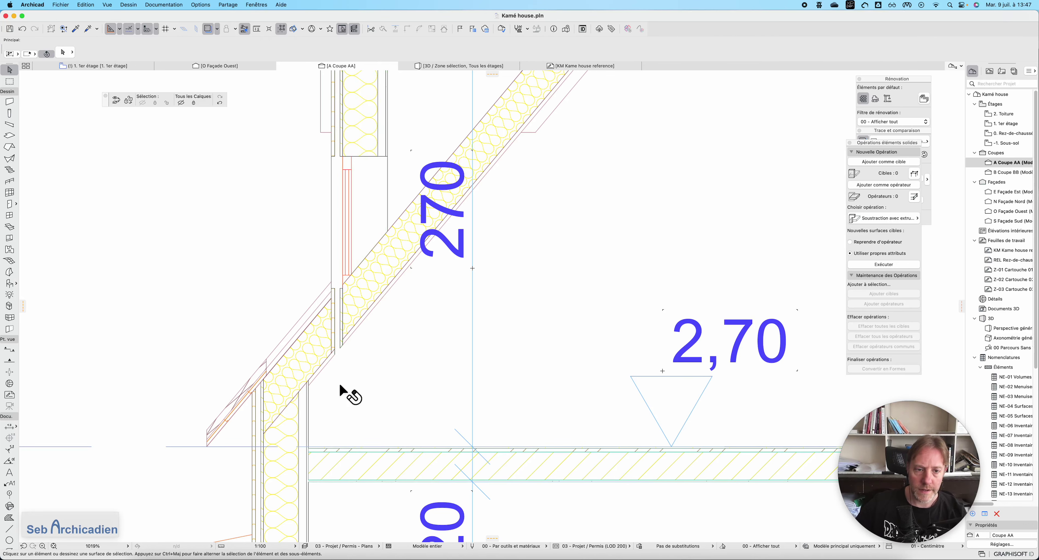
pyautogui.scroll(-2, 328, 444)
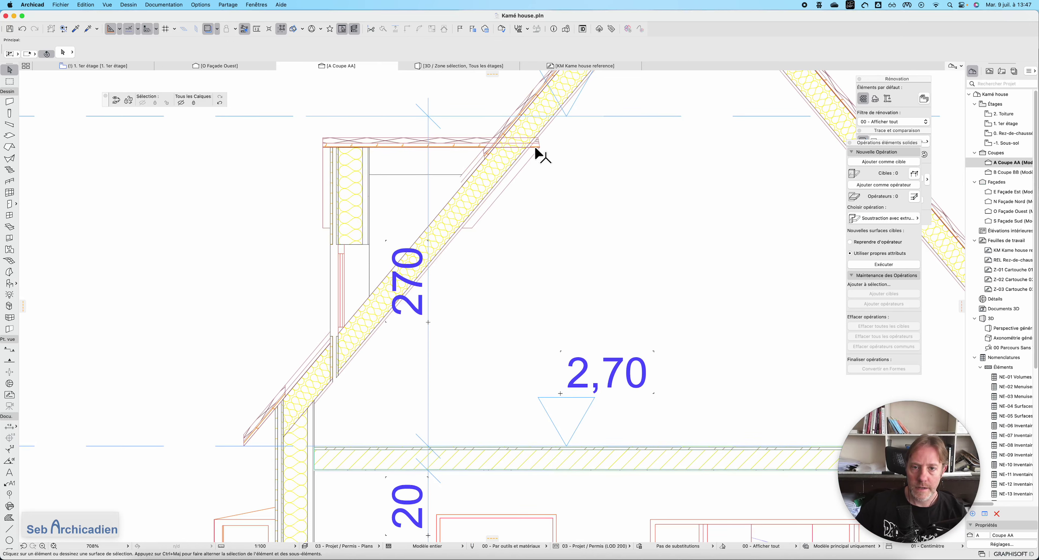
# In the 1er étage plan, move the opening in the west main roof covering about 0.39 m inwards to the dormer's front wall corner
pyautogui.click(94, 66)
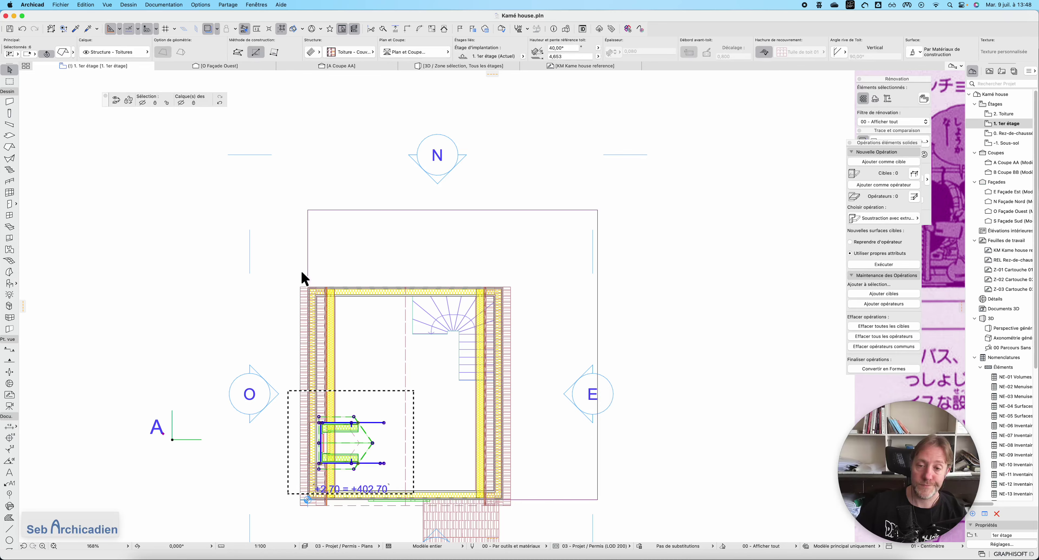
pyautogui.click(379, 292)
pyautogui.scroll(5, 335, 440)
pyautogui.scroll(-5, 399, 471)
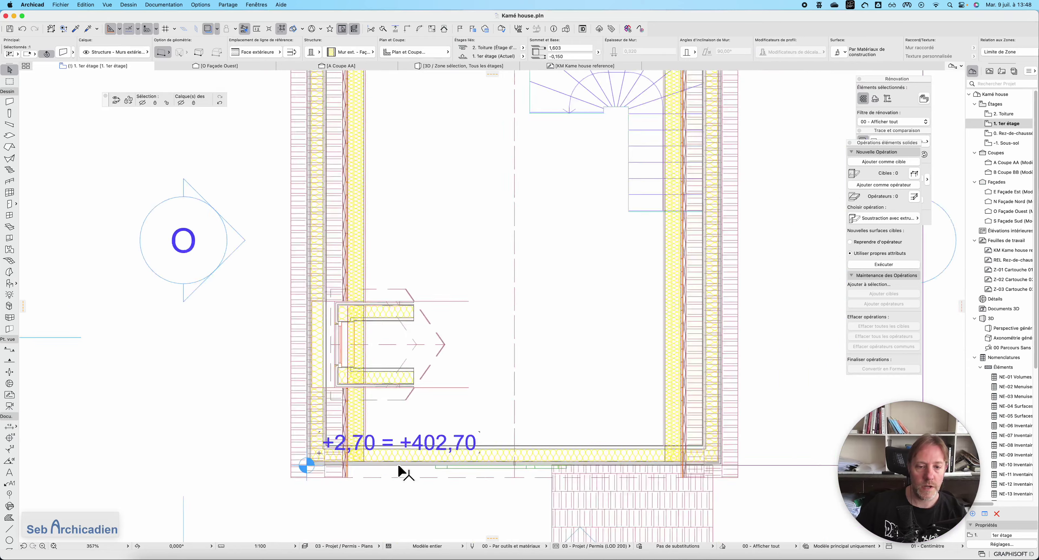
pyautogui.scroll(6, 429, 278)
pyautogui.click(422, 265)
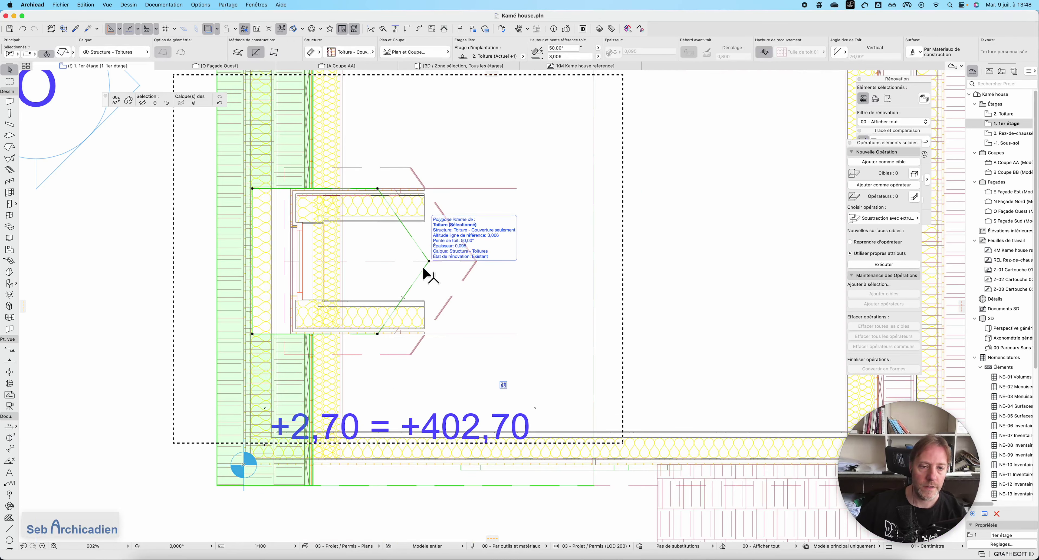
pyautogui.press('super+d')
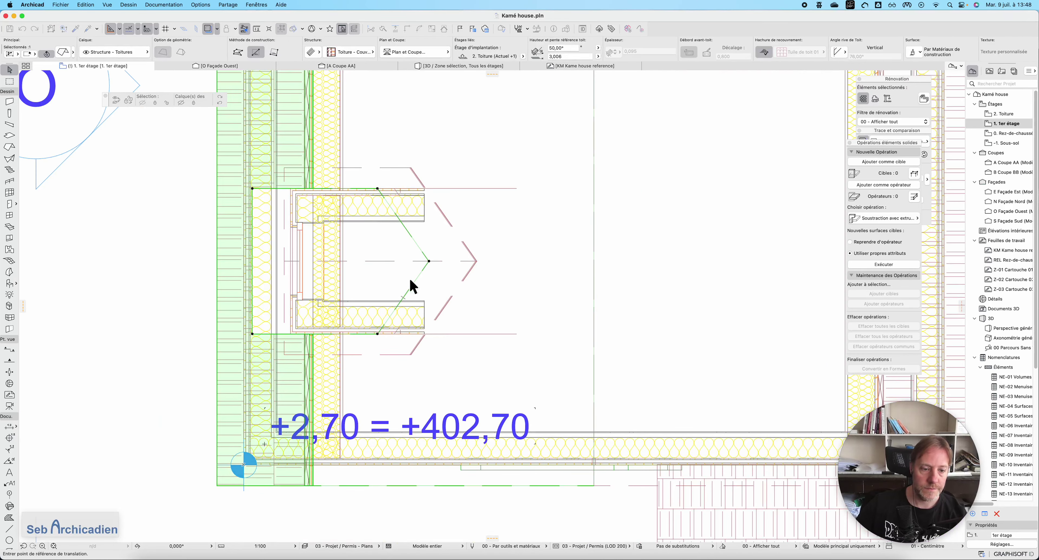
pyautogui.click(252, 334)
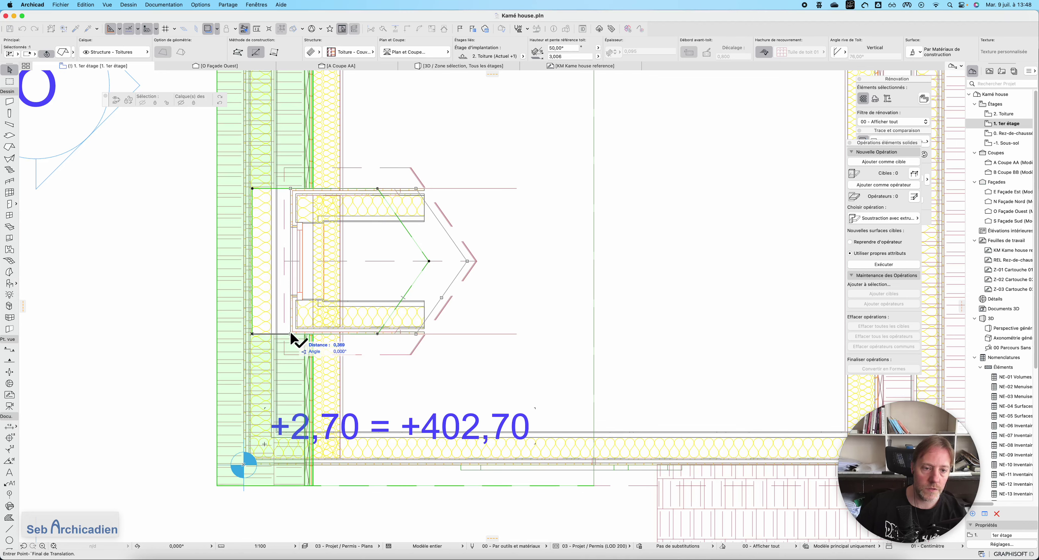
pyautogui.click(291, 334)
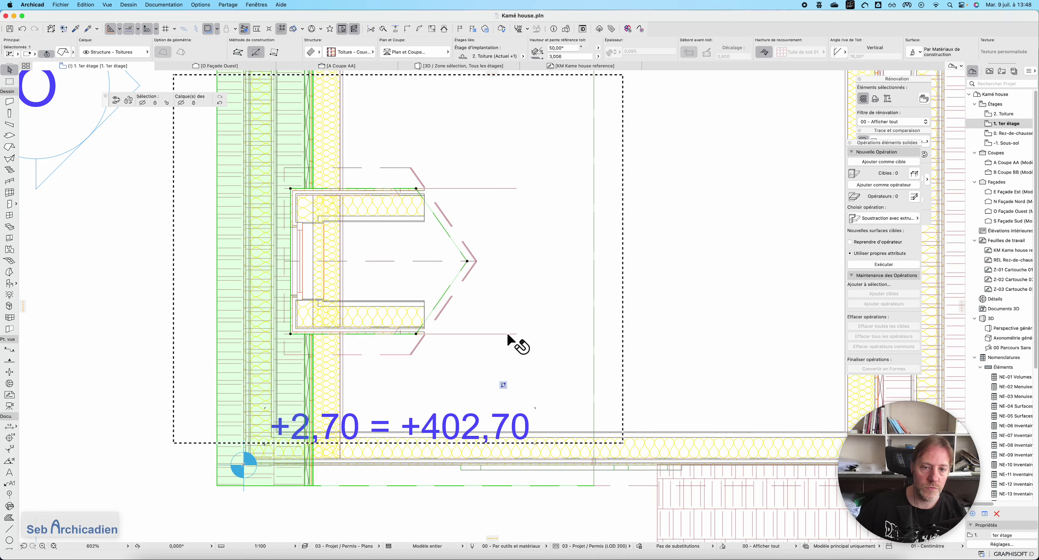
# Select the dormer's front wall and both side walls together in the floor plan
pyautogui.click(435, 215)
pyautogui.click(450, 213)
pyautogui.click(455, 277)
pyautogui.click(478, 272)
pyautogui.click(422, 221)
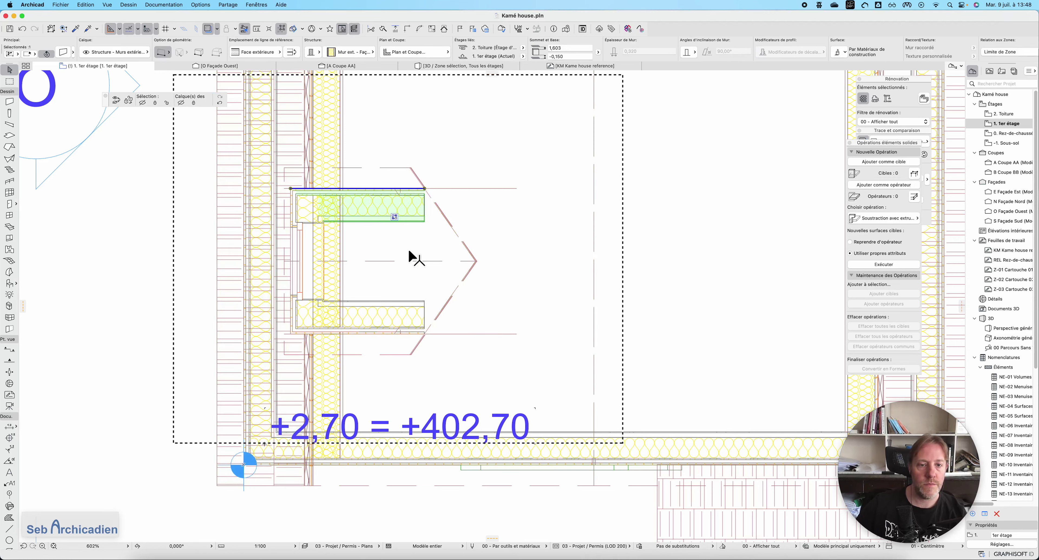
pyautogui.keyDown('shift'); pyautogui.click(302, 221); pyautogui.keyUp('shift')
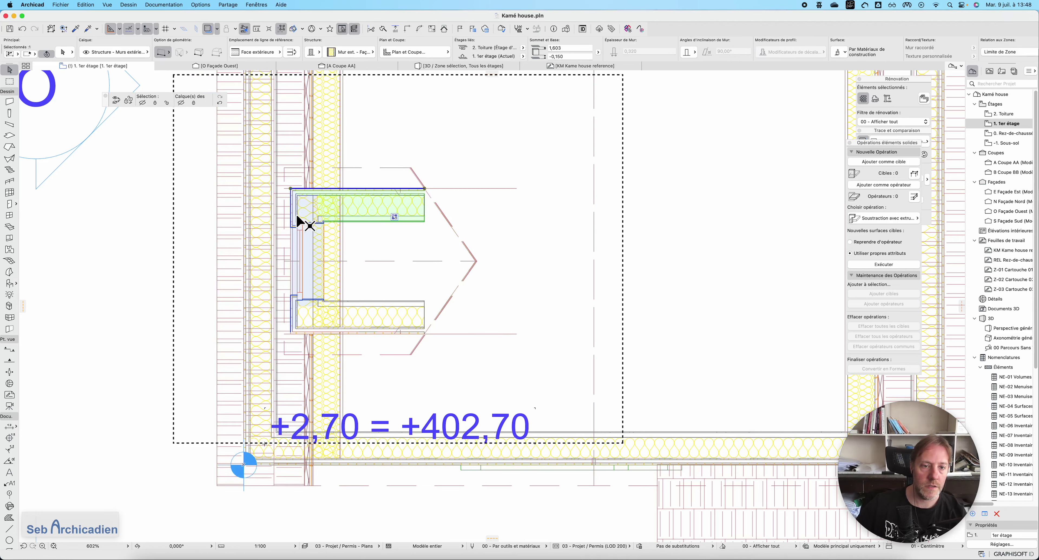
pyautogui.keyDown('shift'); pyautogui.click(354, 302); pyautogui.keyUp('shift')
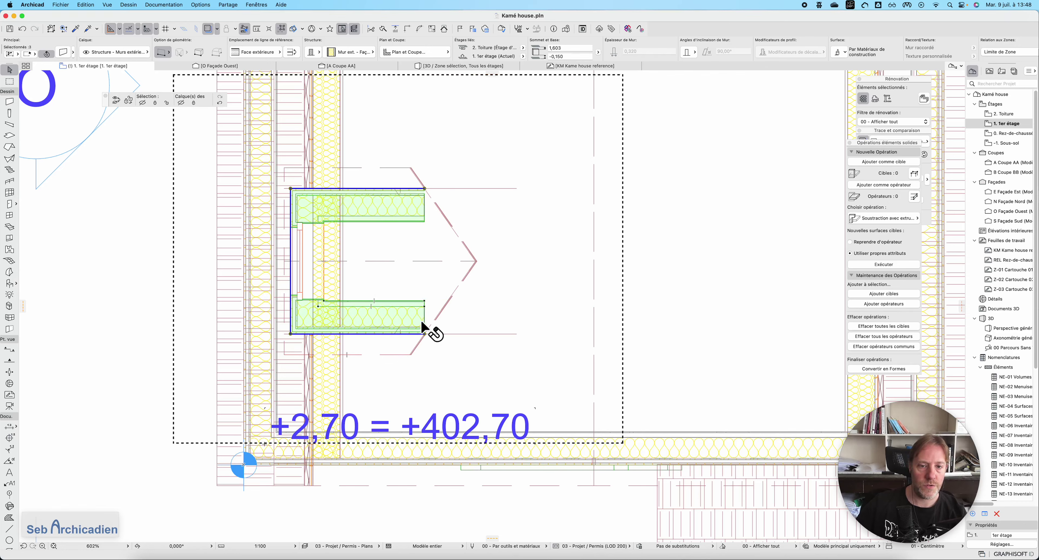
# Try to offset a sloping edge of the main roof covering's opening to the dormer ridge in the 3D view
pyautogui.click(444, 67)
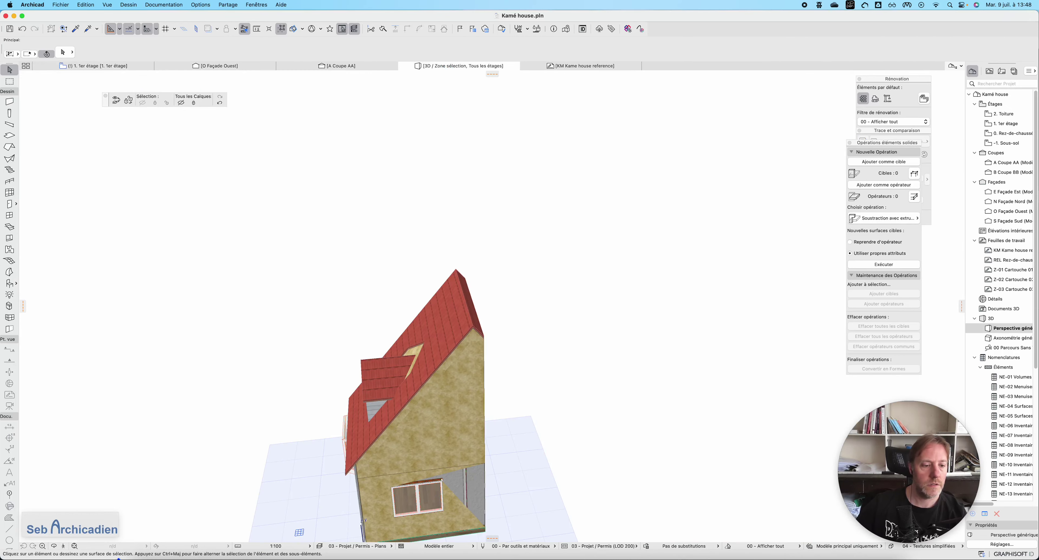
pyautogui.click(54, 545)
pyautogui.moveTo(266, 436); pyautogui.dragTo(436, 353)
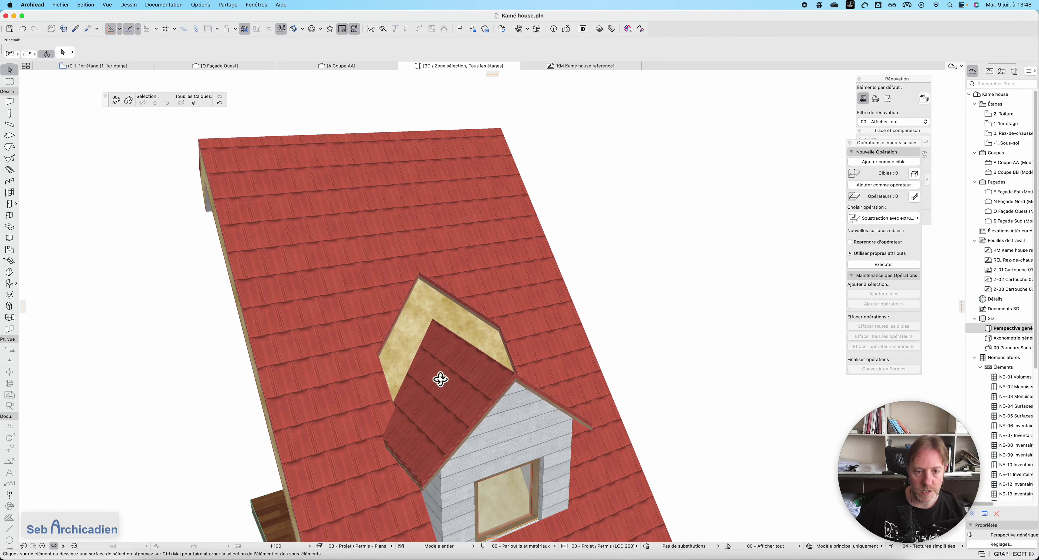
pyautogui.click(398, 327)
pyautogui.click(394, 323)
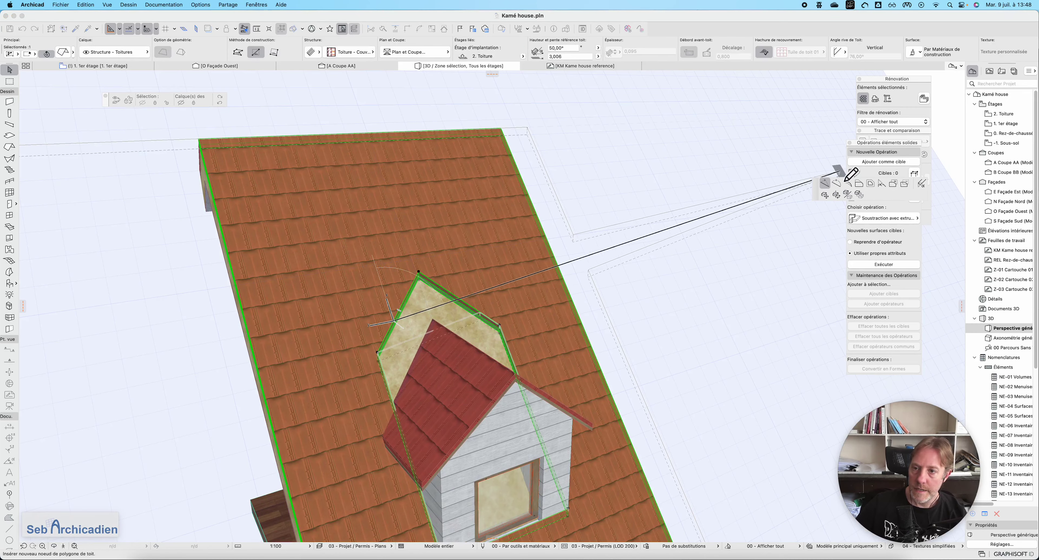
pyautogui.click(859, 185)
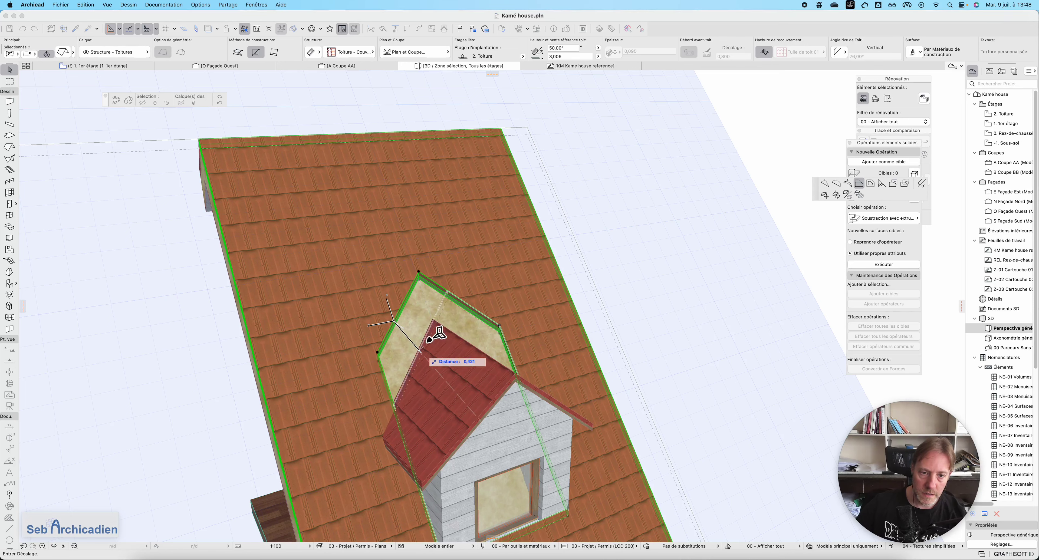
pyautogui.click(433, 322)
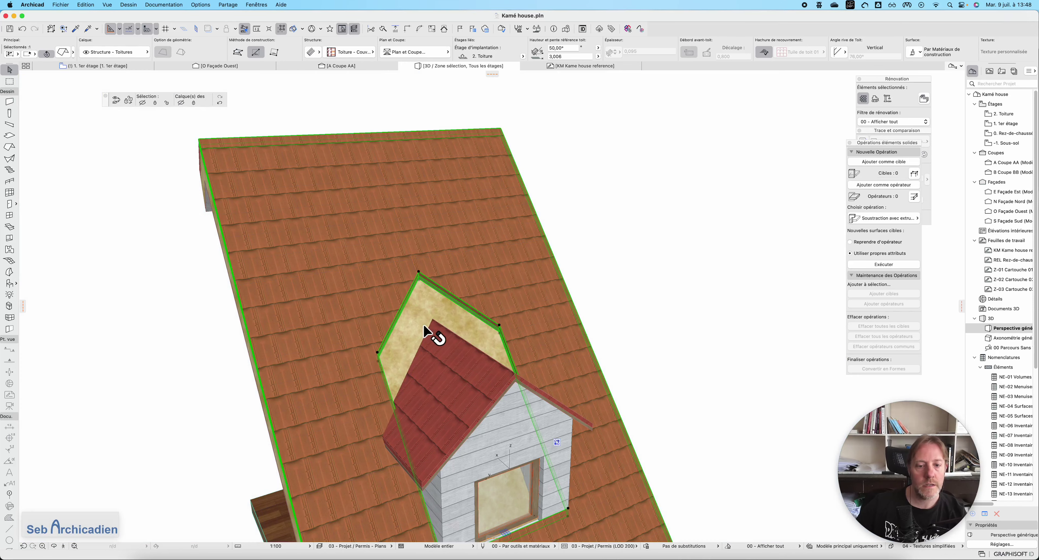
pyautogui.press('Escape')
# Hide the main roof's insulated pitch beneath the covering in the 3D view
pyautogui.click(437, 371)
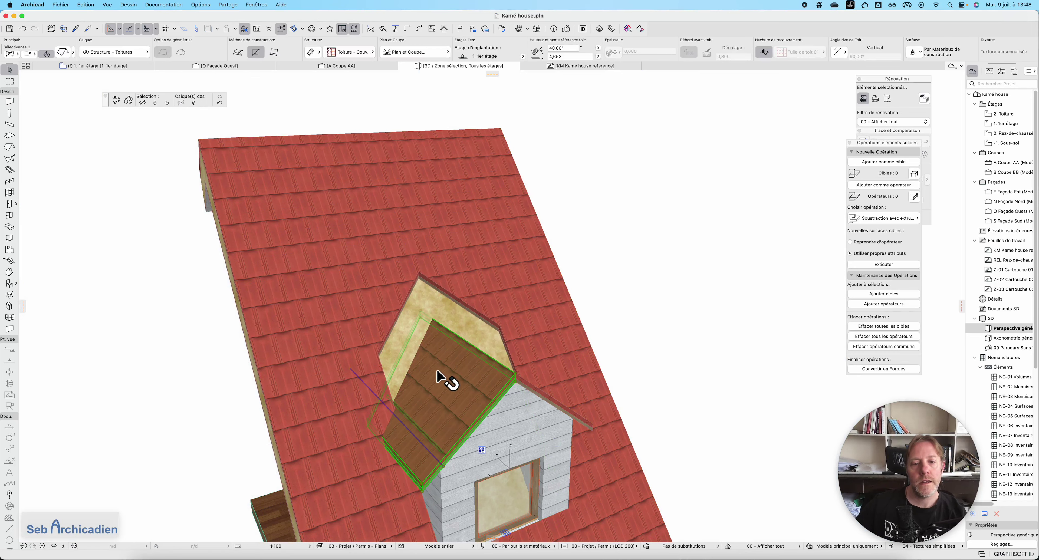
pyautogui.click(412, 216)
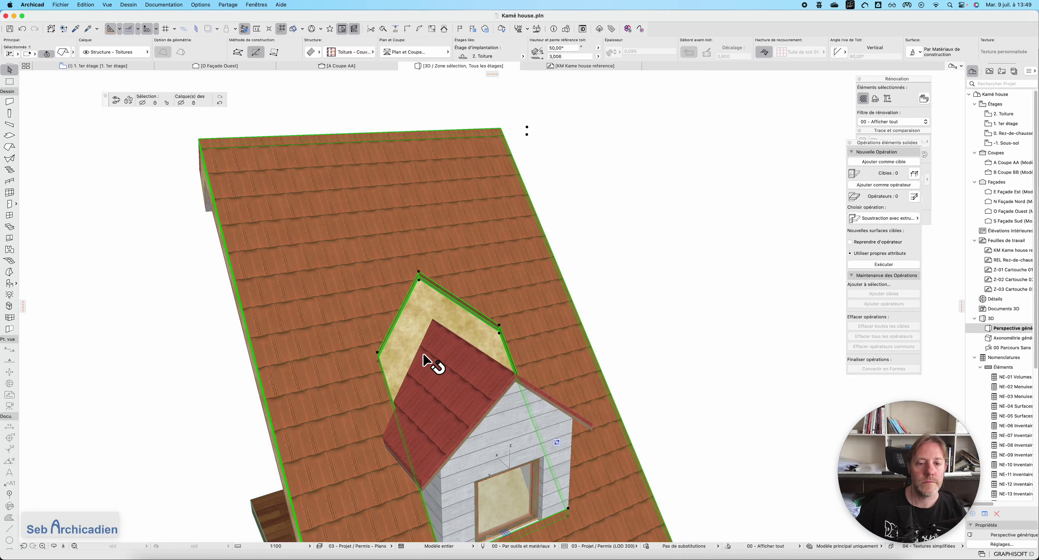
pyautogui.click(405, 326)
pyautogui.rightClick(583, 206)
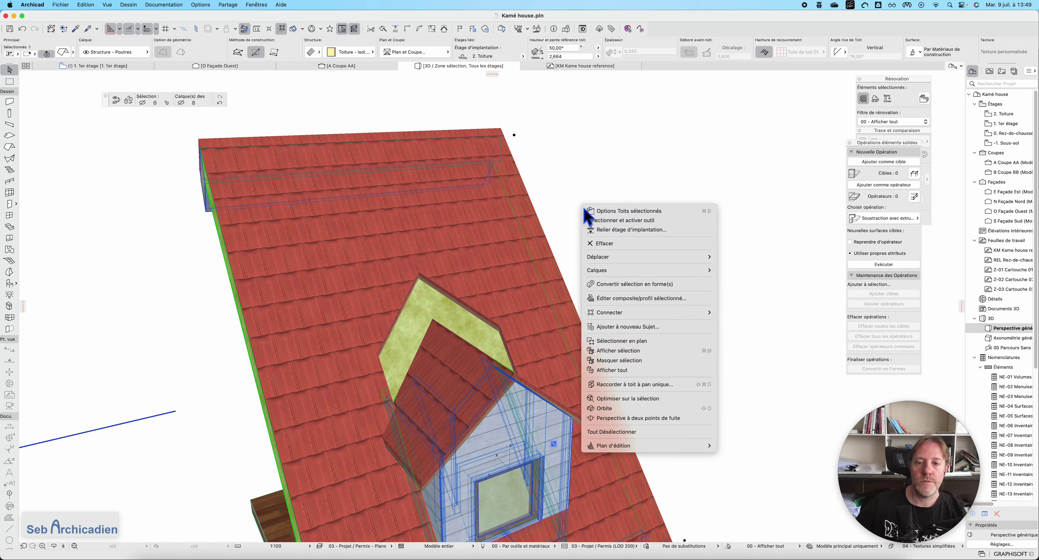
pyautogui.click(619, 361)
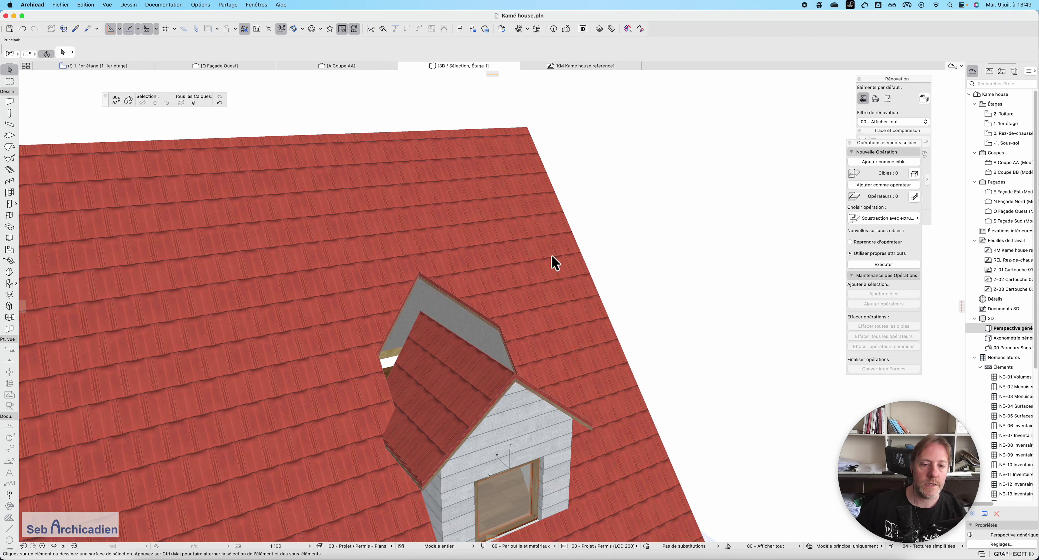
# Offset both sloping upper edges of the main roof covering's opening inwards to meet the dormer roof
pyautogui.click(412, 337)
pyautogui.click(340, 257)
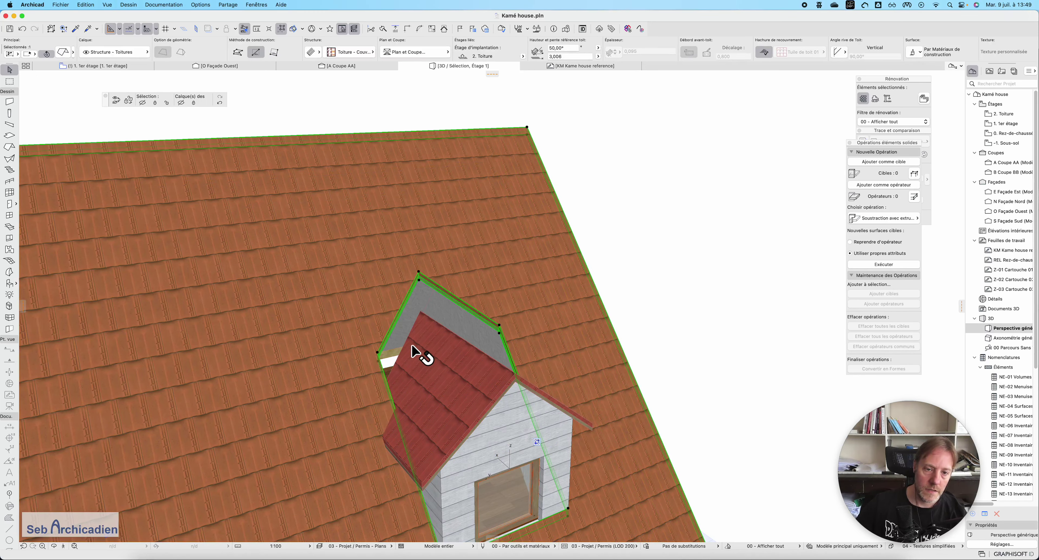
pyautogui.click(431, 318)
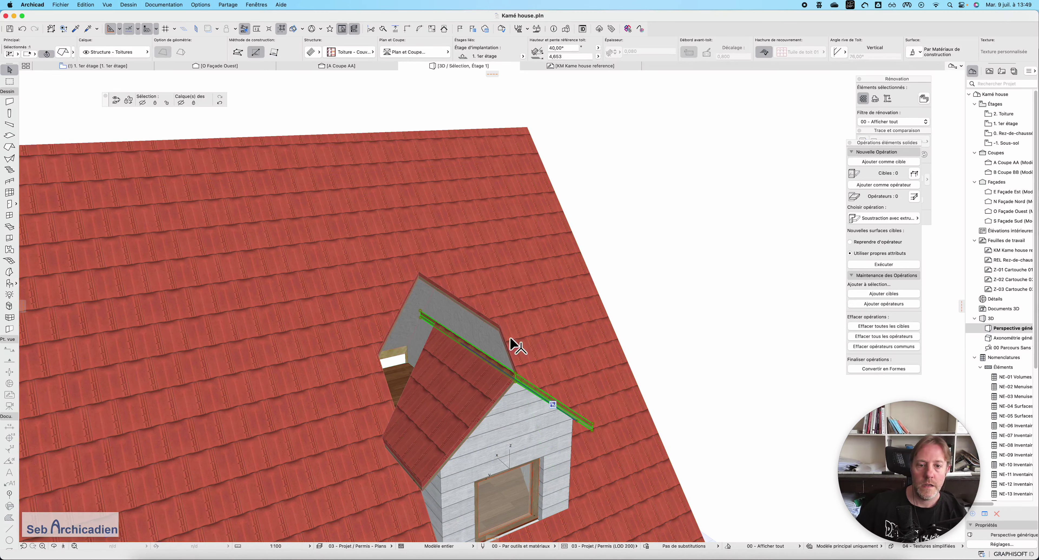
pyautogui.click(476, 252)
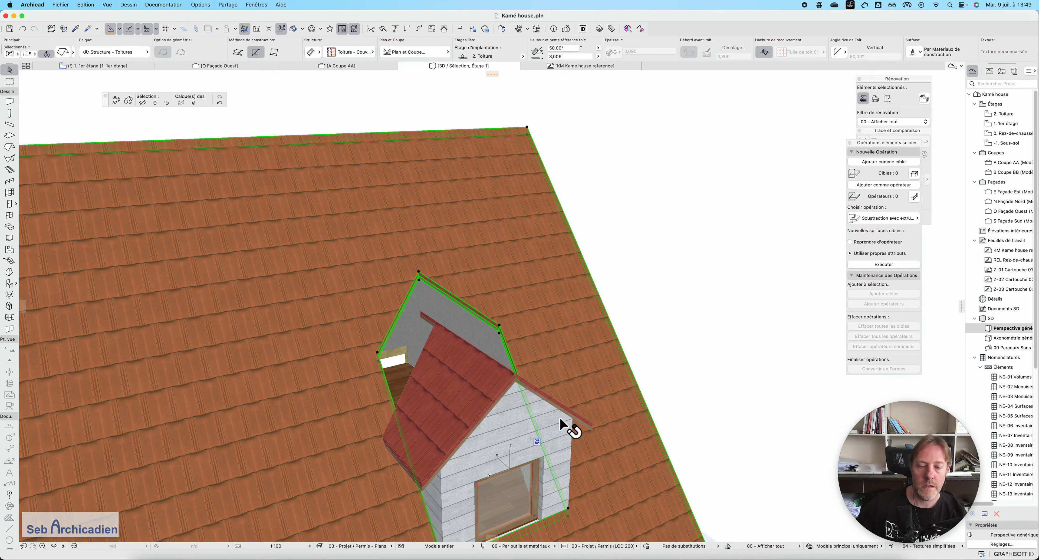
pyautogui.click(53, 546)
pyautogui.moveTo(134, 520); pyautogui.dragTo(364, 394)
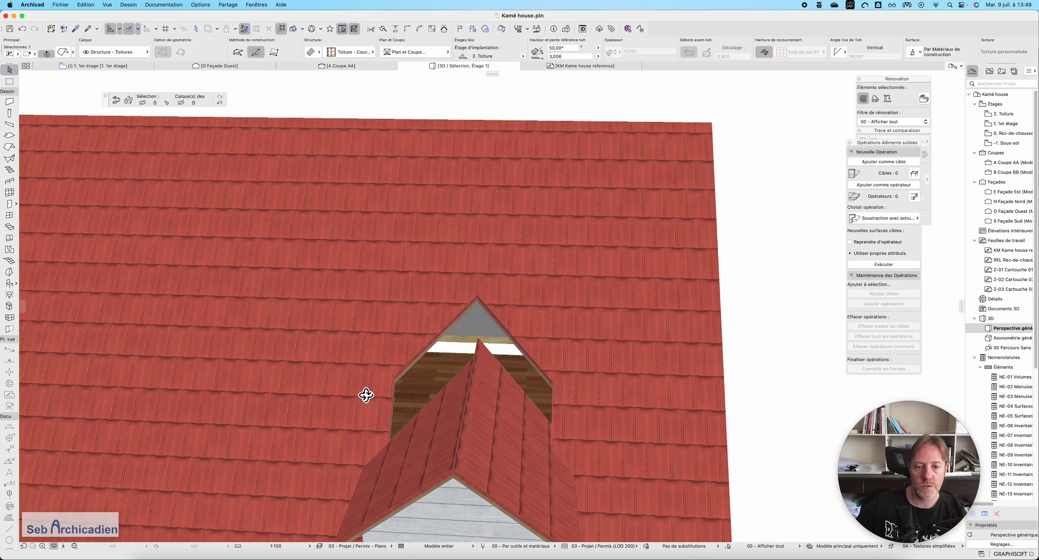
pyautogui.click(527, 402)
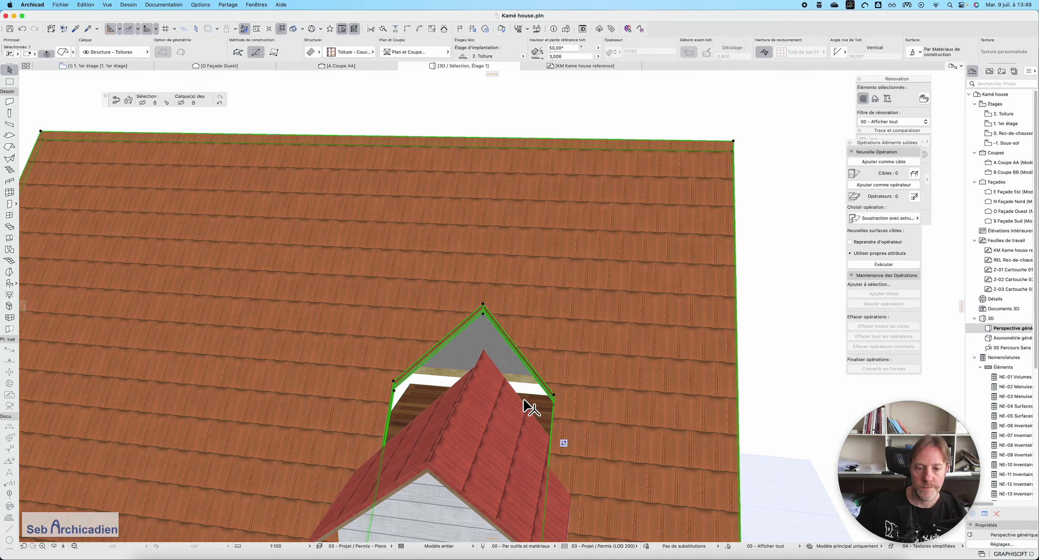
pyautogui.click(503, 331)
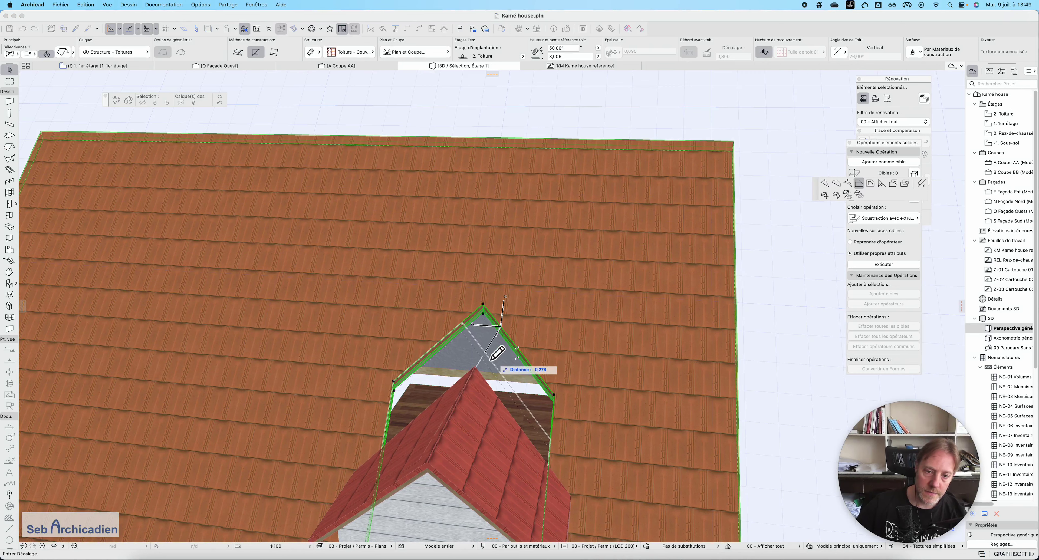
pyautogui.click(467, 351)
pyautogui.click(447, 348)
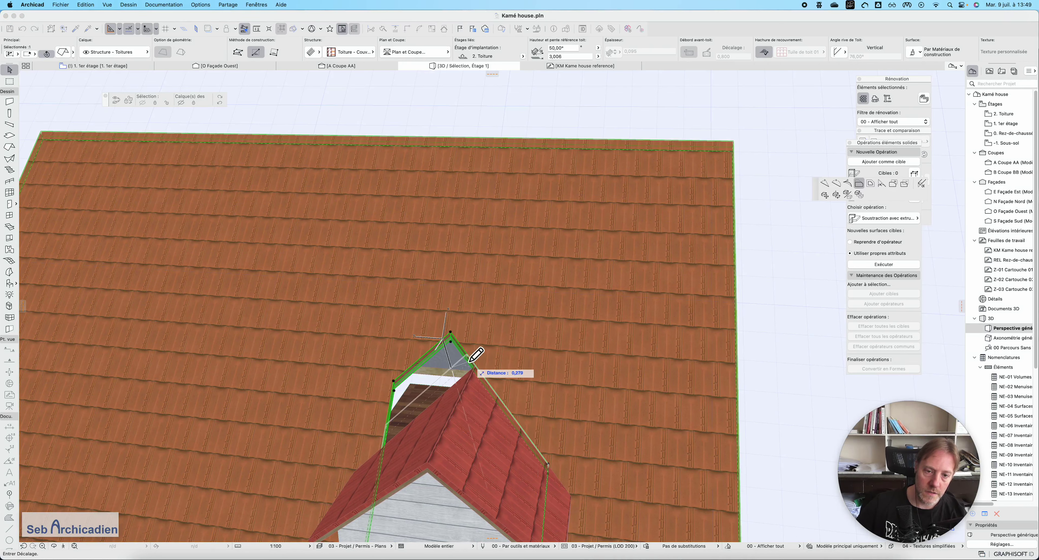
pyautogui.click(532, 411)
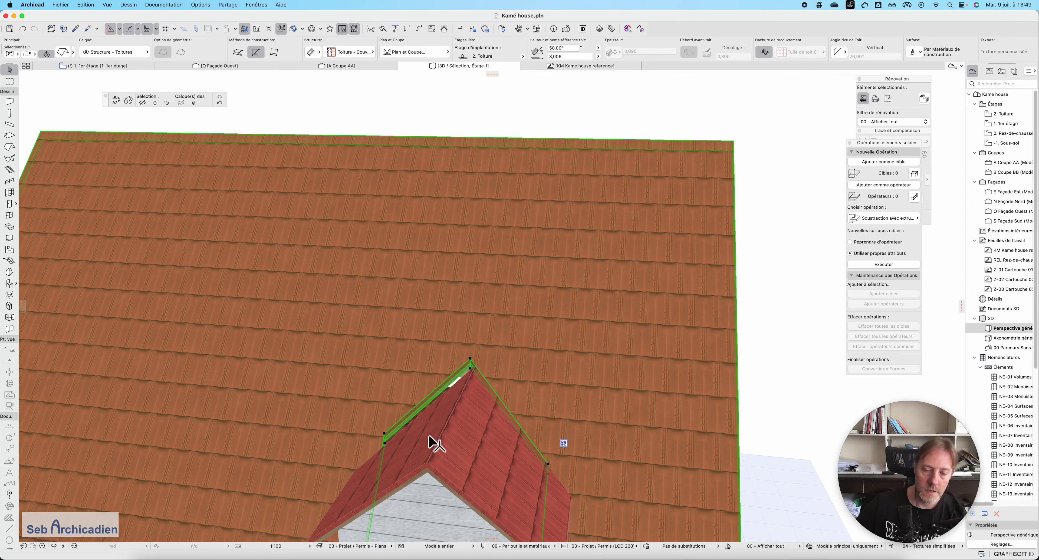
# Offset the opening's remaining visible sloping edge further inwards so the main roof covering closes against the dormer roof
pyautogui.click(55, 546)
pyautogui.moveTo(341, 389); pyautogui.dragTo(572, 379)
pyautogui.moveTo(481, 439); pyautogui.dragTo(531, 428)
pyautogui.press('Escape')
pyautogui.click(506, 370)
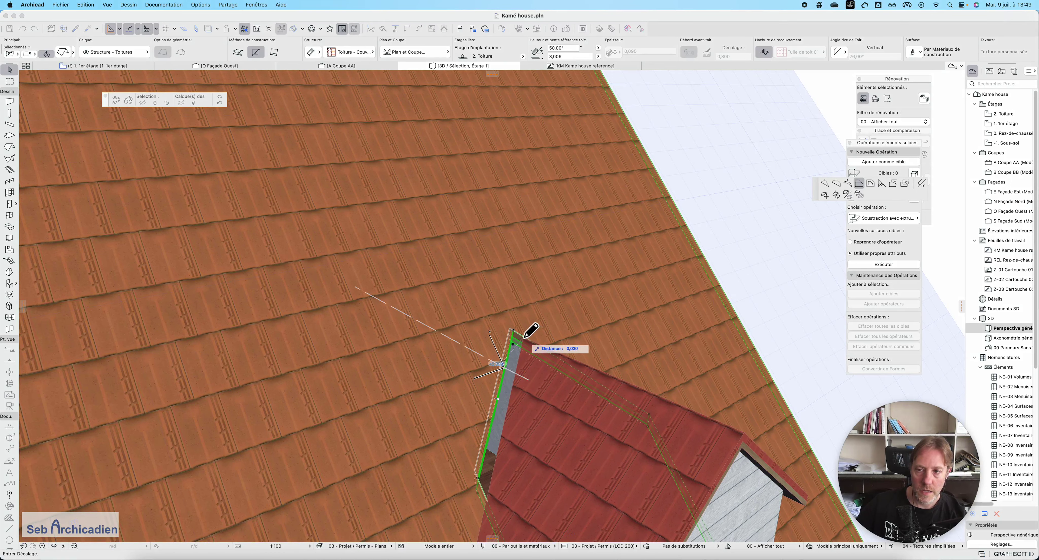
pyautogui.click(524, 336)
pyautogui.click(513, 336)
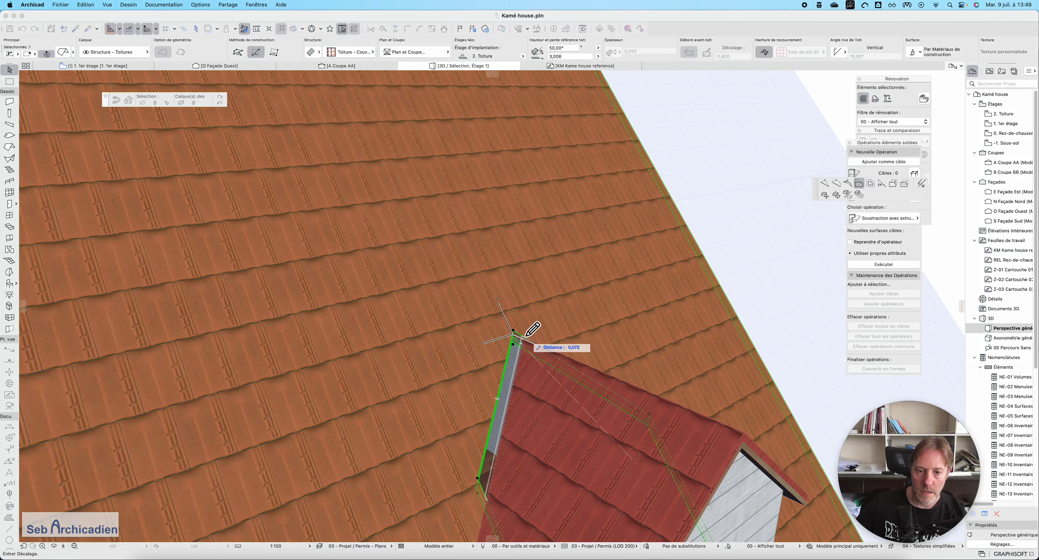
pyautogui.click(533, 332)
# Cancel the dormer roof's move and examine its junction with the main roof covering up close in 3D
pyautogui.scroll(-5, 494, 419)
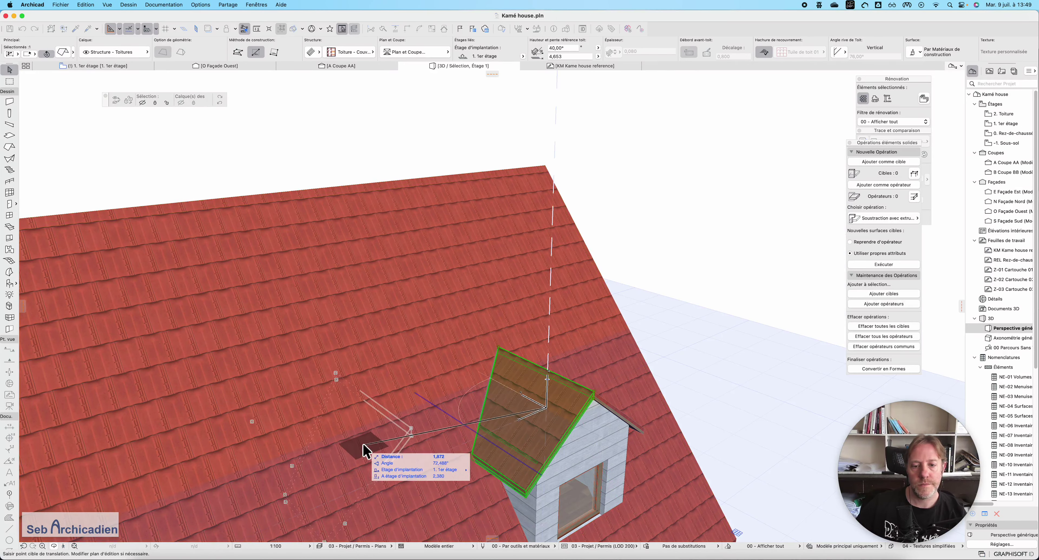
pyautogui.press('Escape')
pyautogui.click(54, 545)
pyautogui.moveTo(444, 440); pyautogui.dragTo(439, 355)
pyautogui.scroll(10, 504, 415)
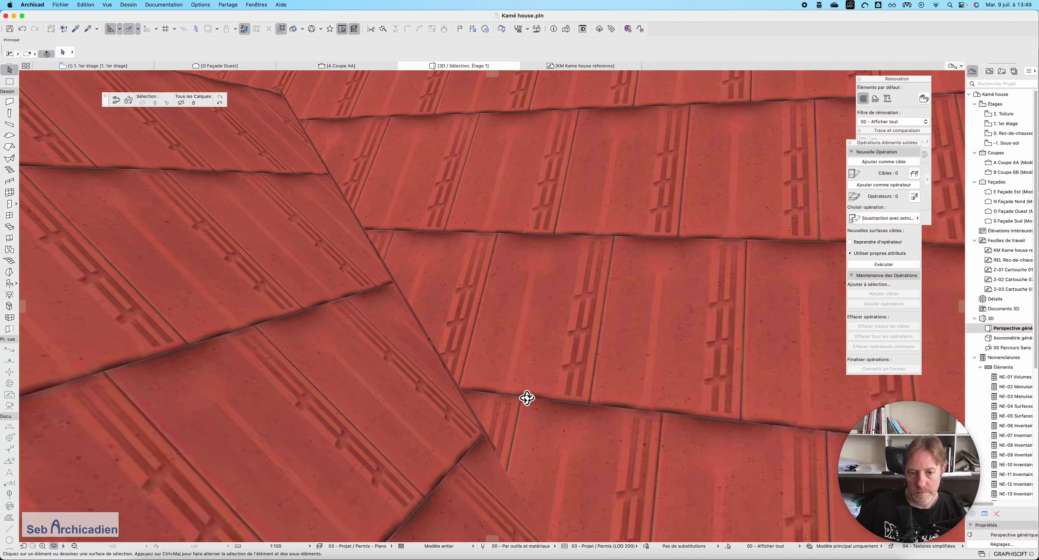
# Move the apex of the main roof covering's opening onto the end of the dormer roof's ridge in the 3D view
pyautogui.scroll(-2, 527, 397)
pyautogui.press('Escape')
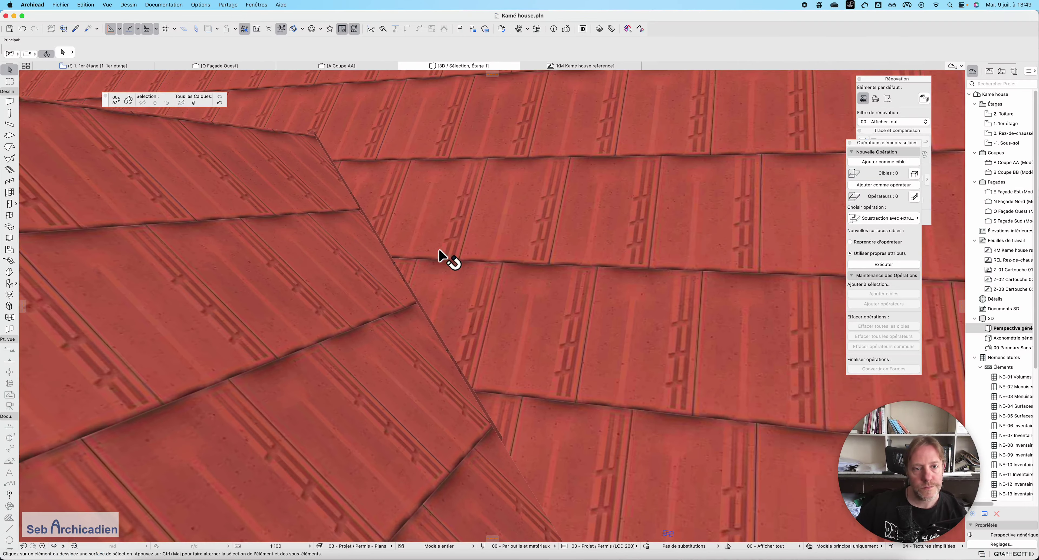
pyautogui.click(371, 205)
pyautogui.scroll(5, 379, 208)
pyautogui.scroll(-10, 475, 351)
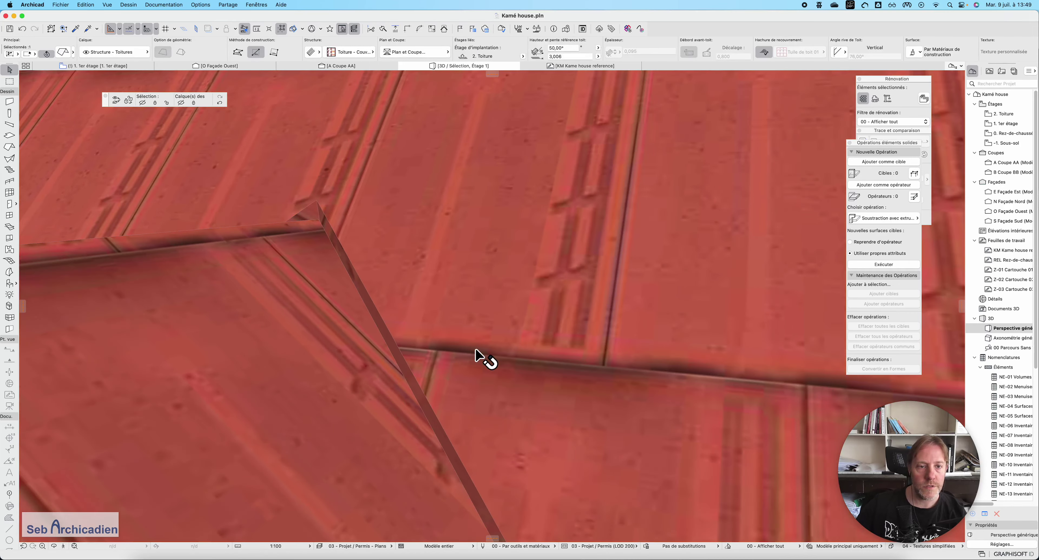
pyautogui.scroll(-3, 641, 408)
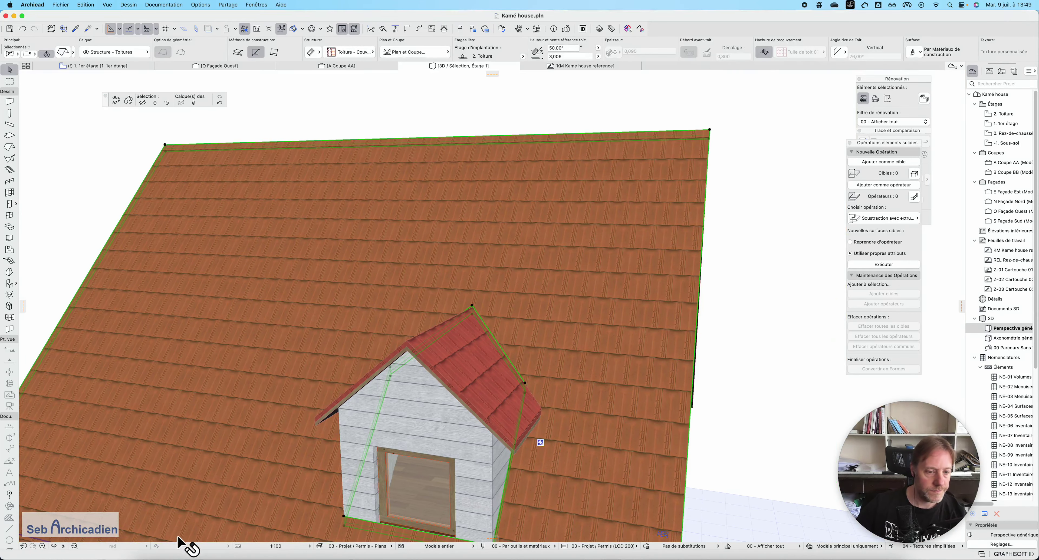
pyautogui.click(54, 546)
pyautogui.scroll(10, 491, 441)
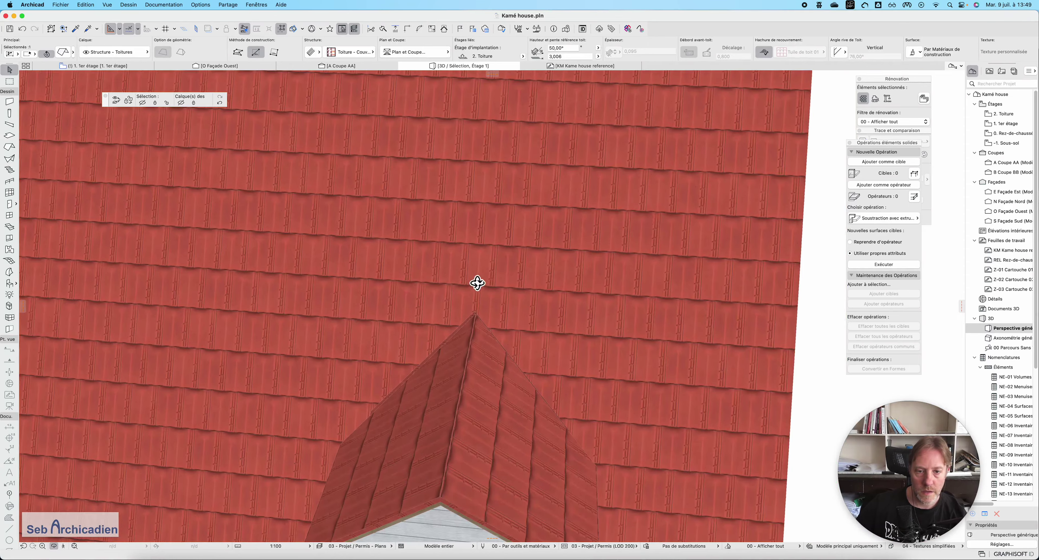
pyautogui.click(446, 301)
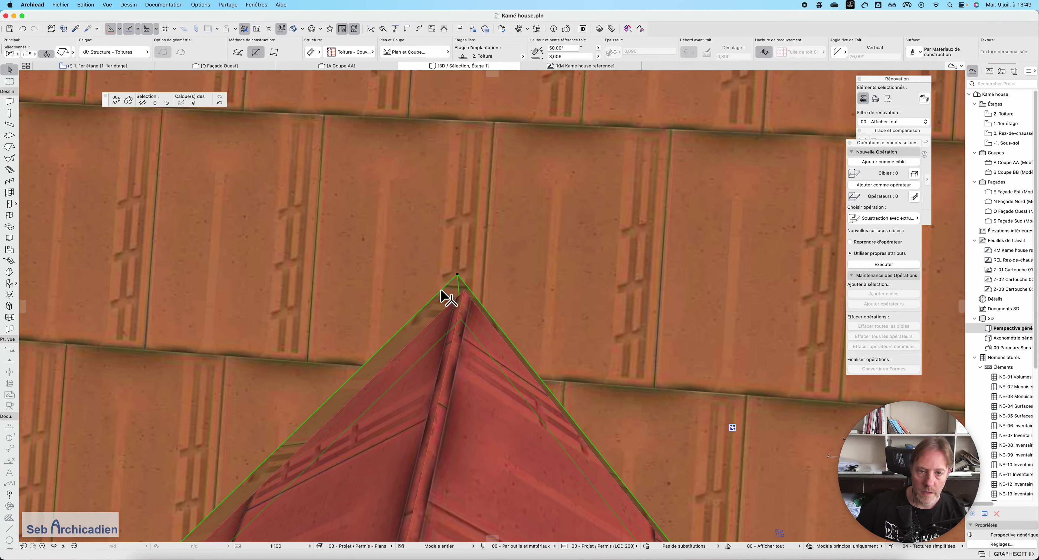
pyautogui.click(457, 275)
pyautogui.click(463, 283)
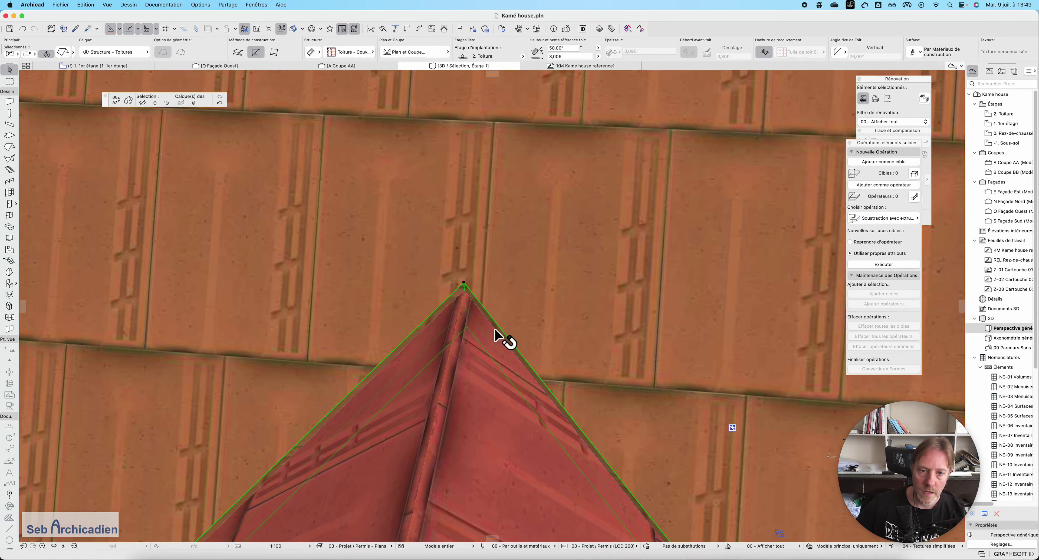
pyautogui.click(492, 318)
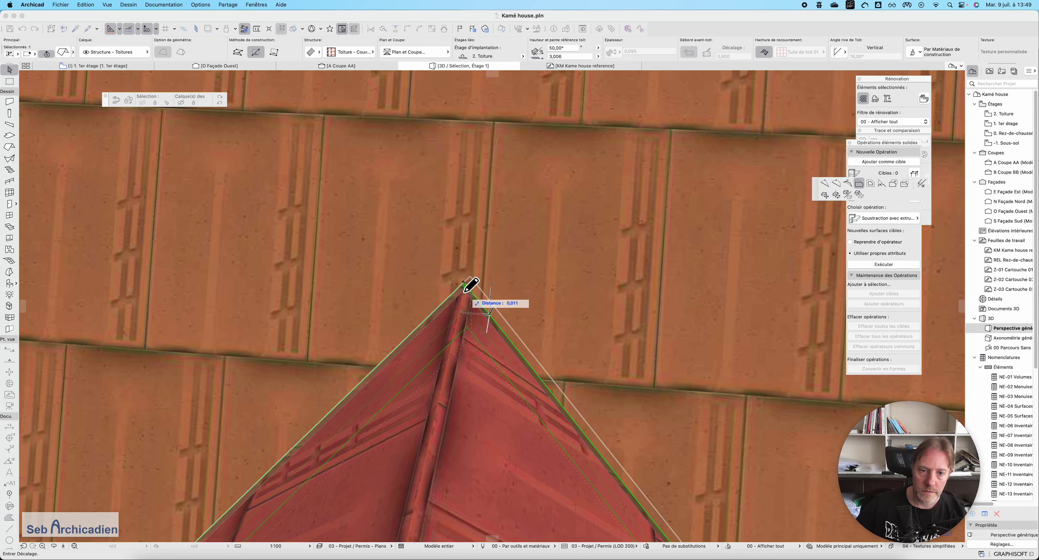
pyautogui.press('Escape')
pyautogui.press('Escape')
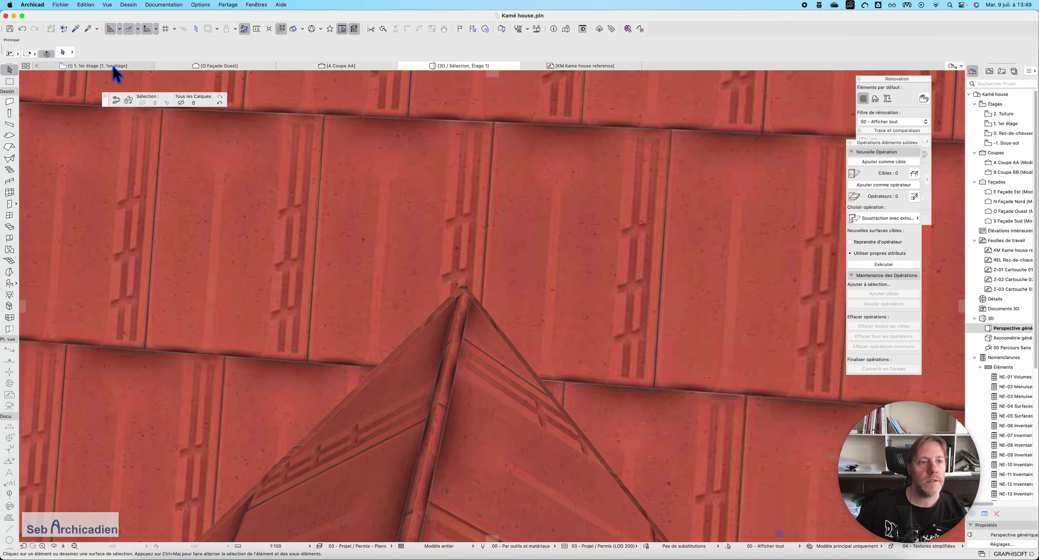
# Check the sloping edges and apex of the main roof covering's opening against the dormer roof outline in the first-floor plan
pyautogui.click(97, 66)
pyautogui.scroll(5, 424, 234)
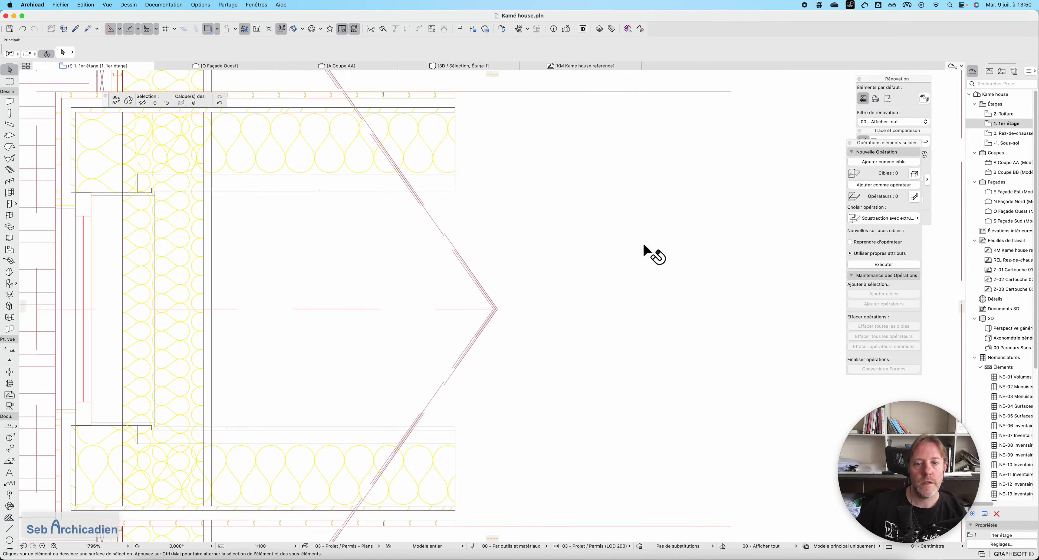
pyautogui.click(645, 250)
pyautogui.scroll(-5, 532, 327)
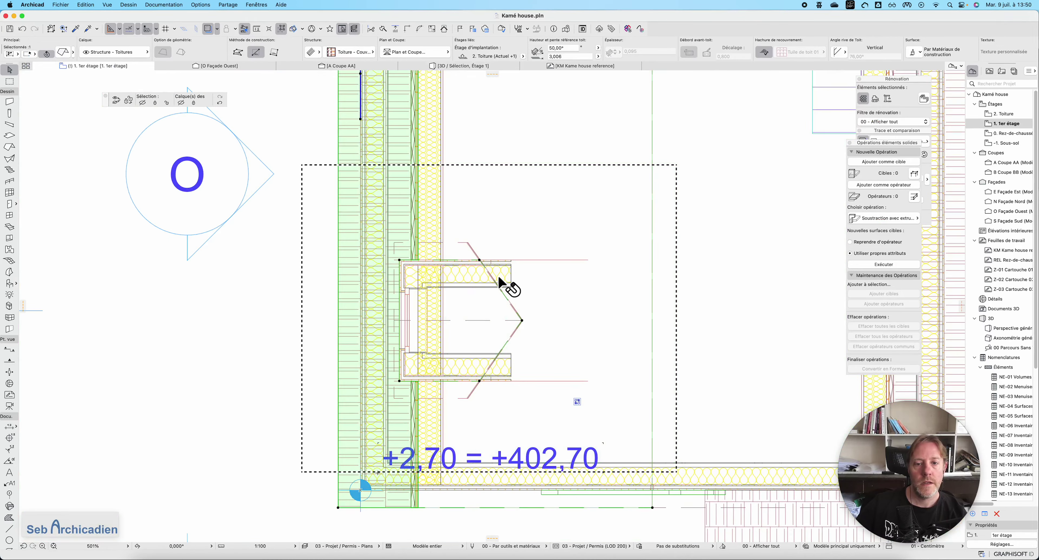
pyautogui.scroll(12, 499, 278)
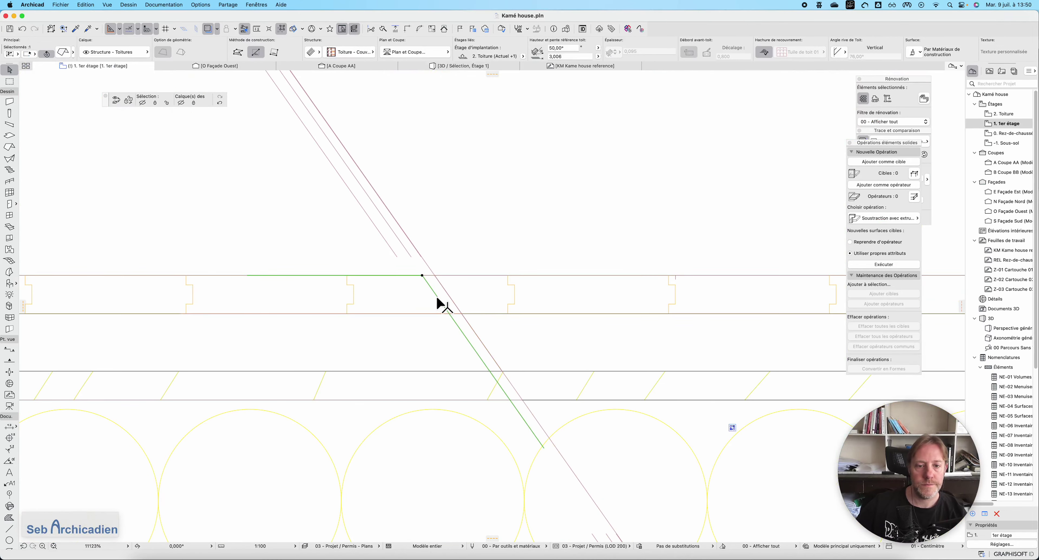
pyautogui.click(426, 287)
pyautogui.click(427, 290)
pyautogui.scroll(-6, 378, 186)
pyautogui.scroll(4, 551, 491)
pyautogui.click(603, 402)
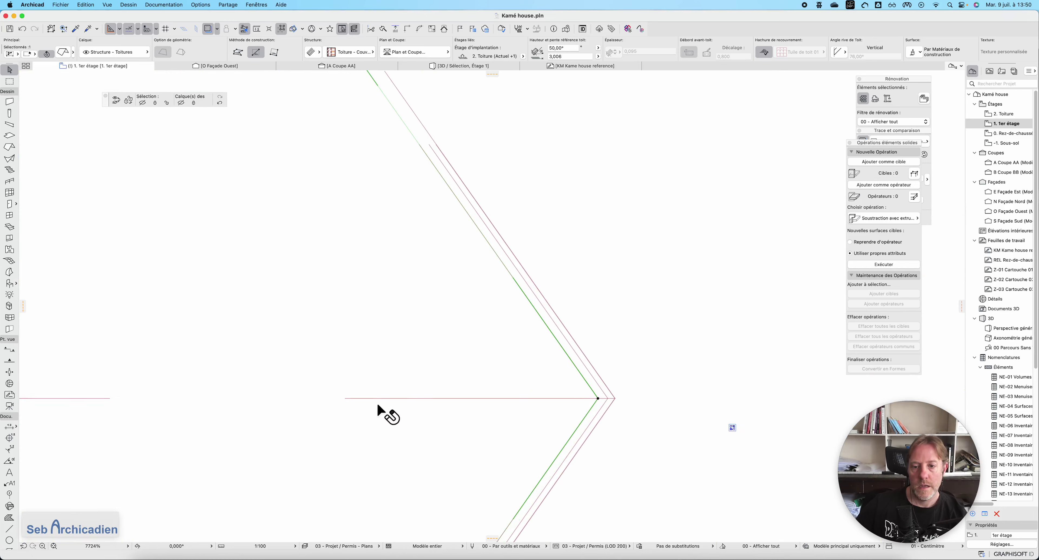
pyautogui.scroll(-5, 383, 411)
pyautogui.press('Escape')
# Return to the 3D view, bring the whole dormer into sight and select its front window
pyautogui.click(446, 67)
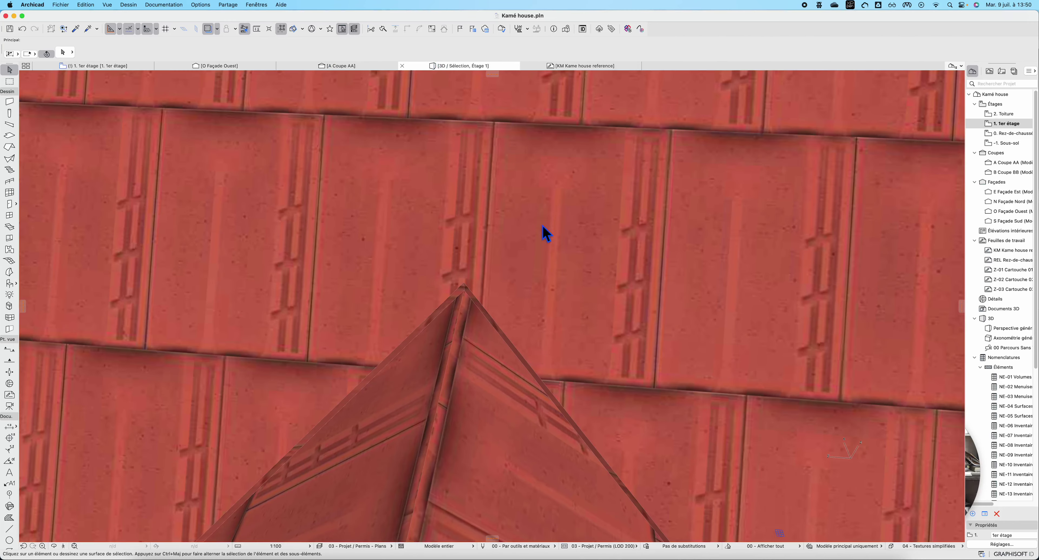
pyautogui.scroll(-8, 532, 347)
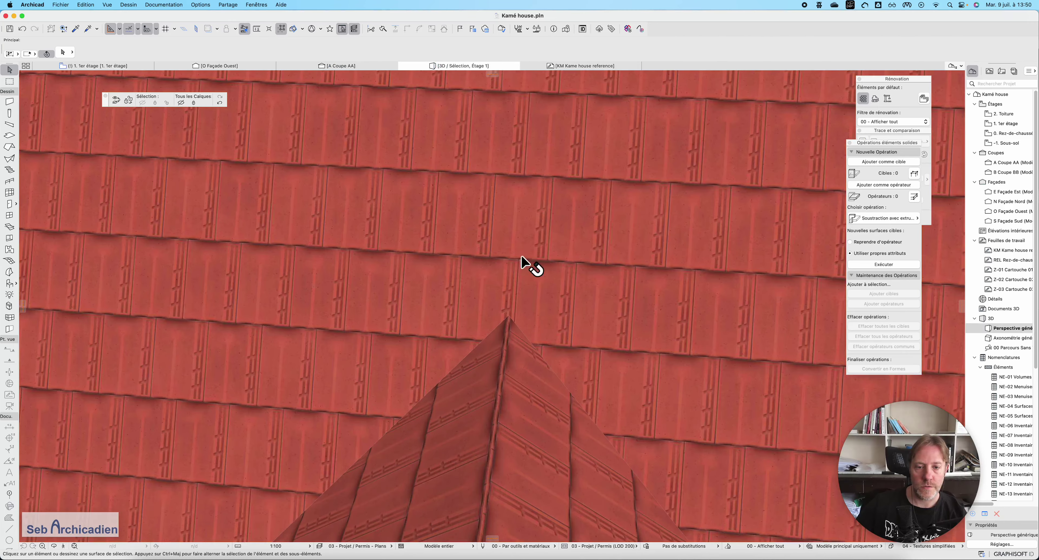
pyautogui.click(53, 546)
pyautogui.moveTo(720, 371); pyautogui.dragTo(422, 276)
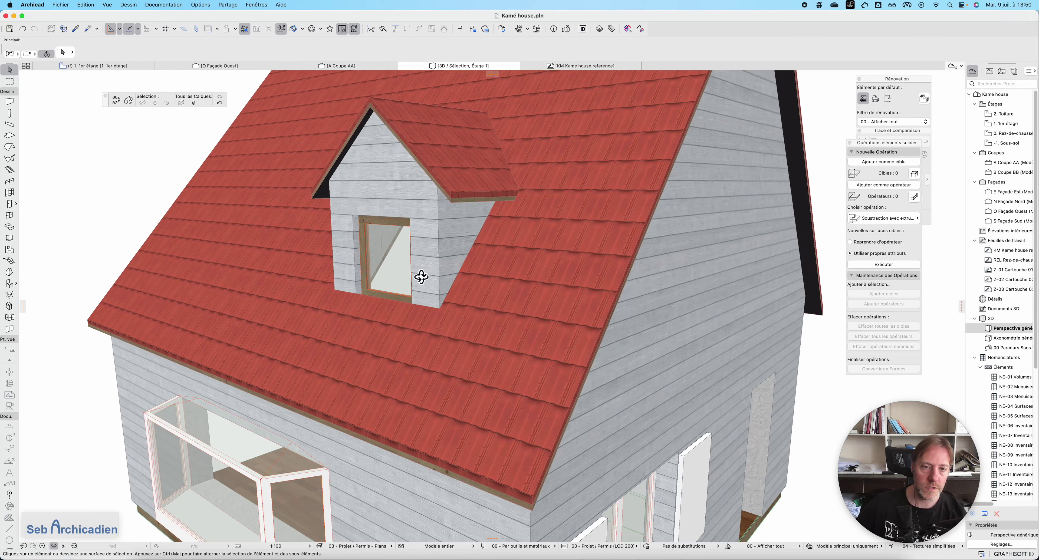
pyautogui.click(395, 222)
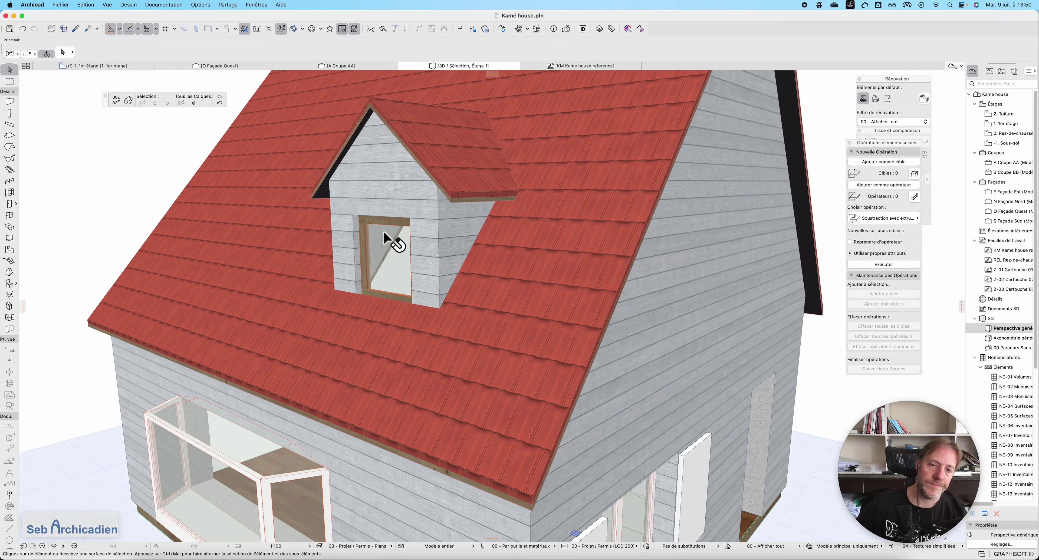
pyautogui.click(390, 232)
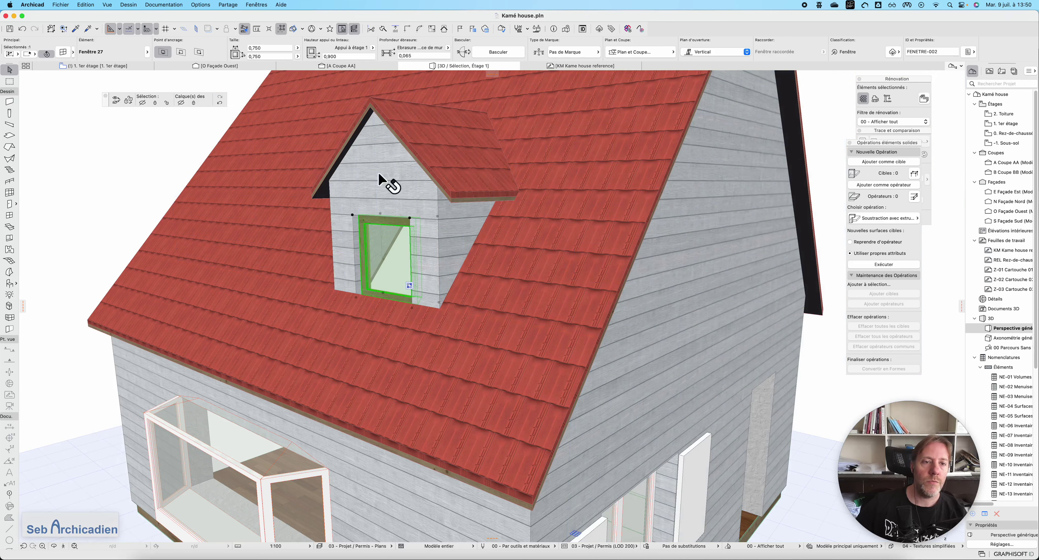
# Measure the height from the first-floor level to the head of the dormer window in section AA
pyautogui.click(338, 66)
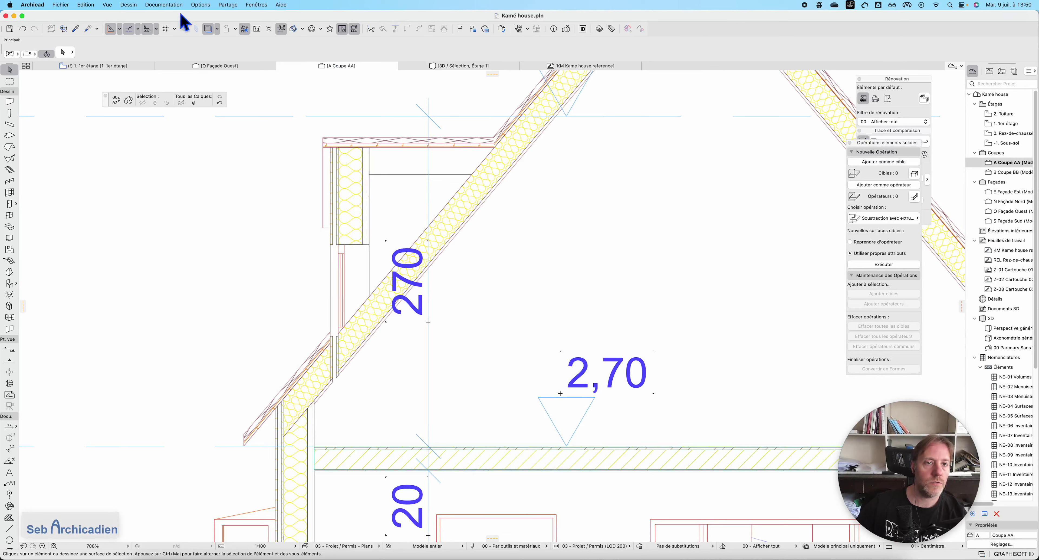
pyautogui.click(257, 29)
pyautogui.click(312, 444)
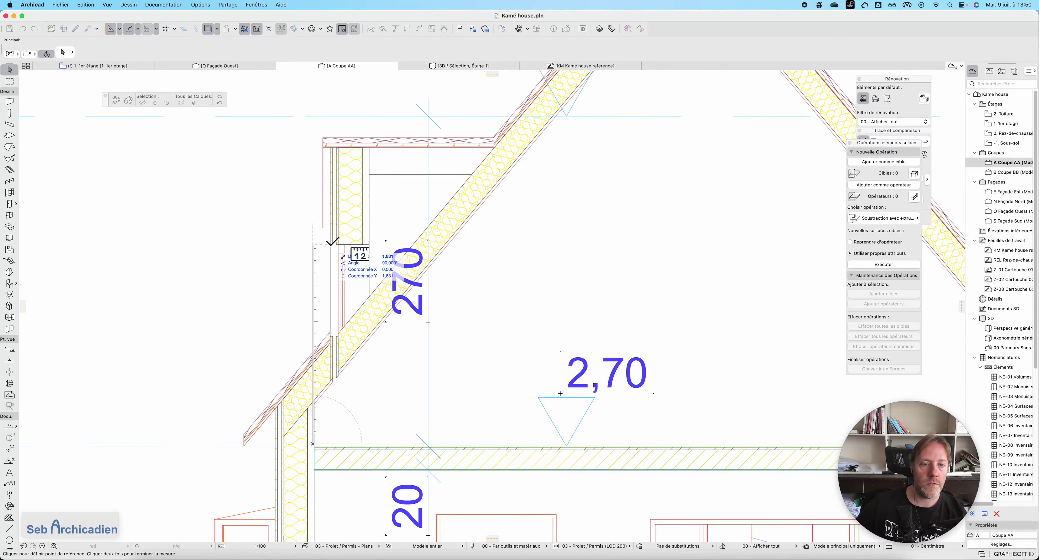
pyautogui.press('Escape')
# Try to stretch the dormer window's height graphically in section AA by entering 0,3
pyautogui.click(370, 254)
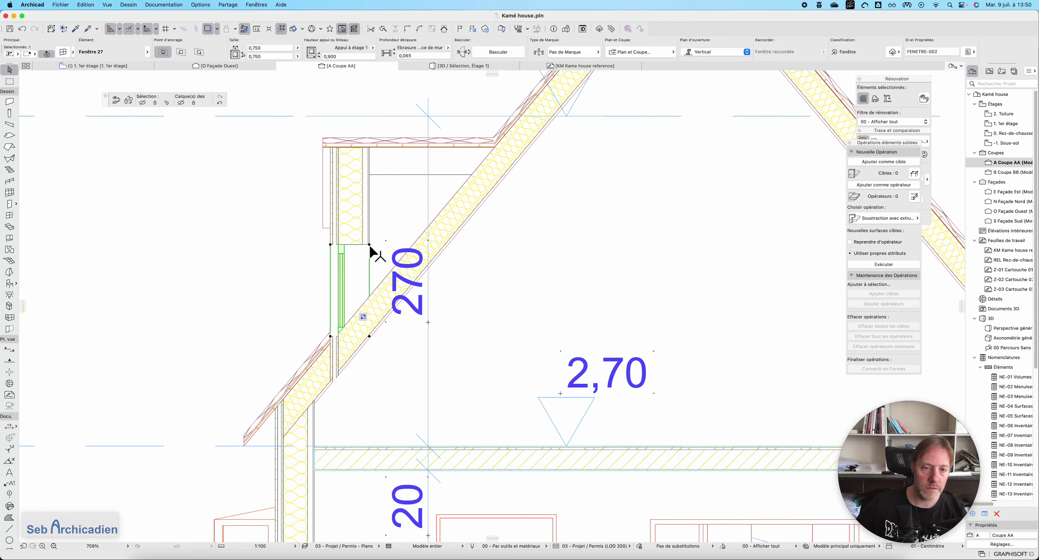
pyautogui.click(369, 244)
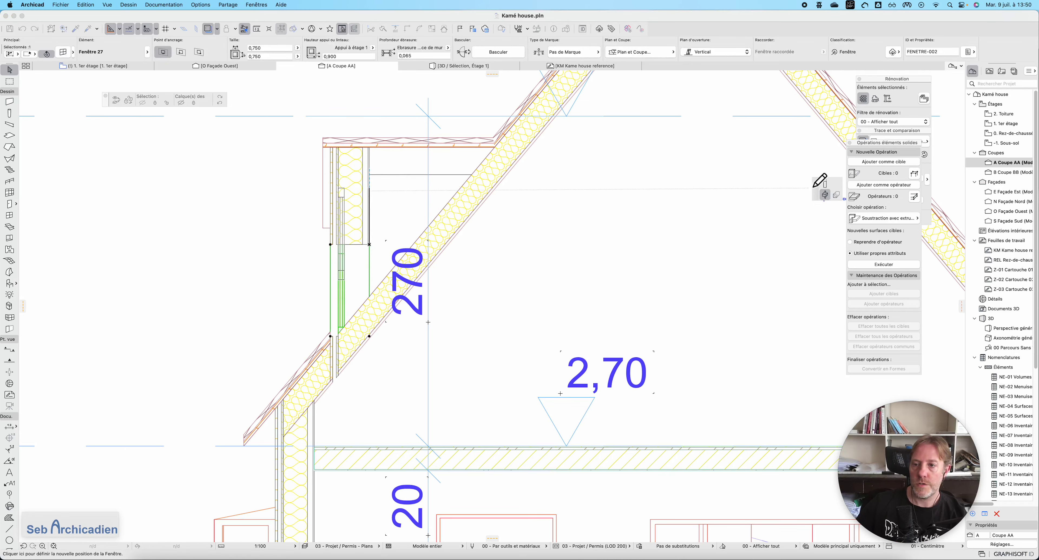
pyautogui.click(825, 195)
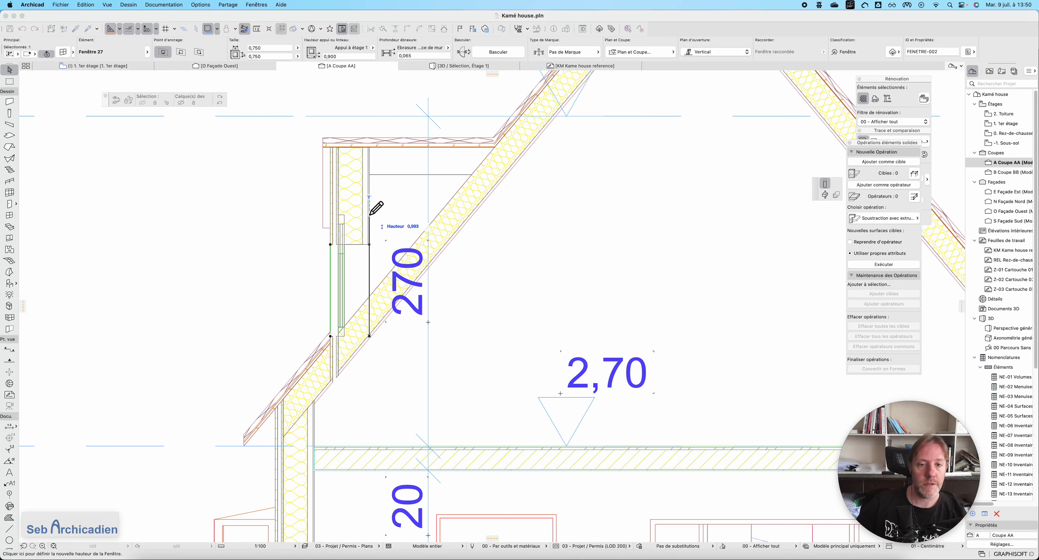
pyautogui.write('0,3')
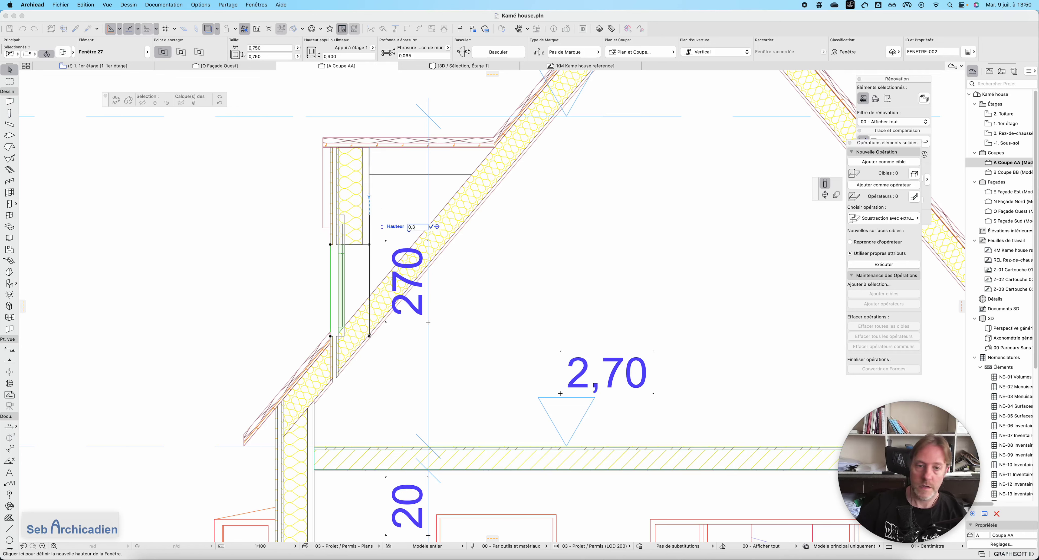
pyautogui.press('Return')
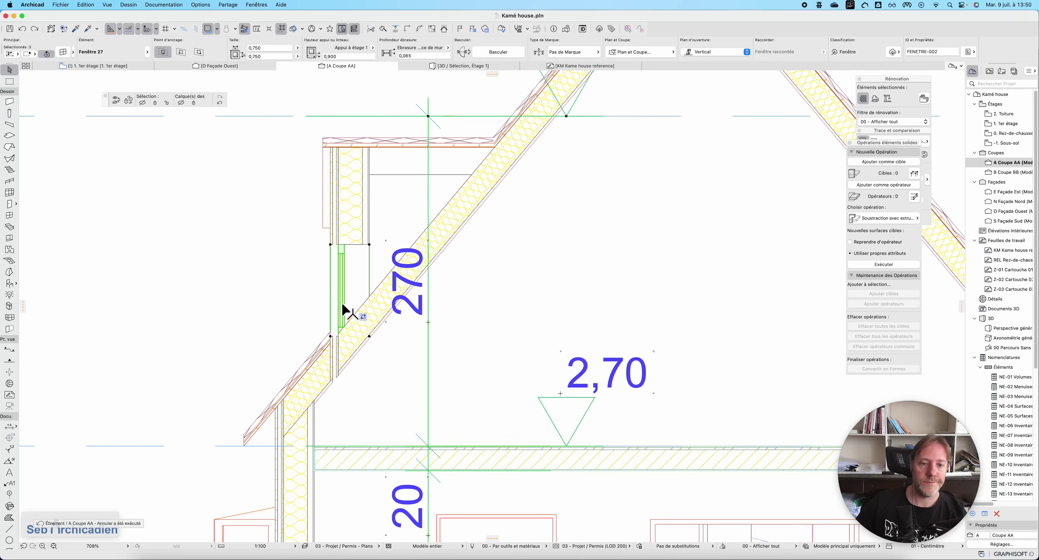
pyautogui.click(369, 244)
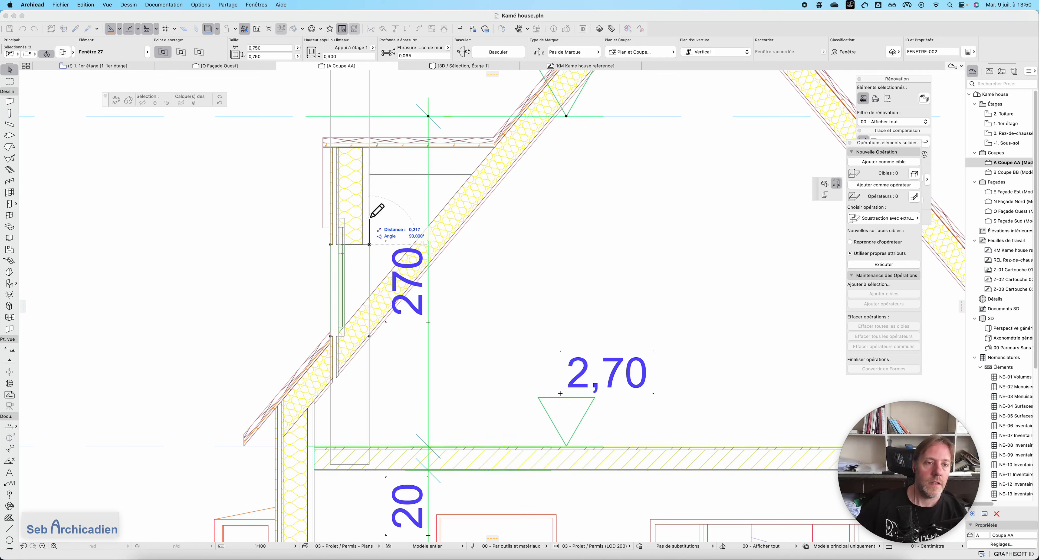
pyautogui.click(370, 218)
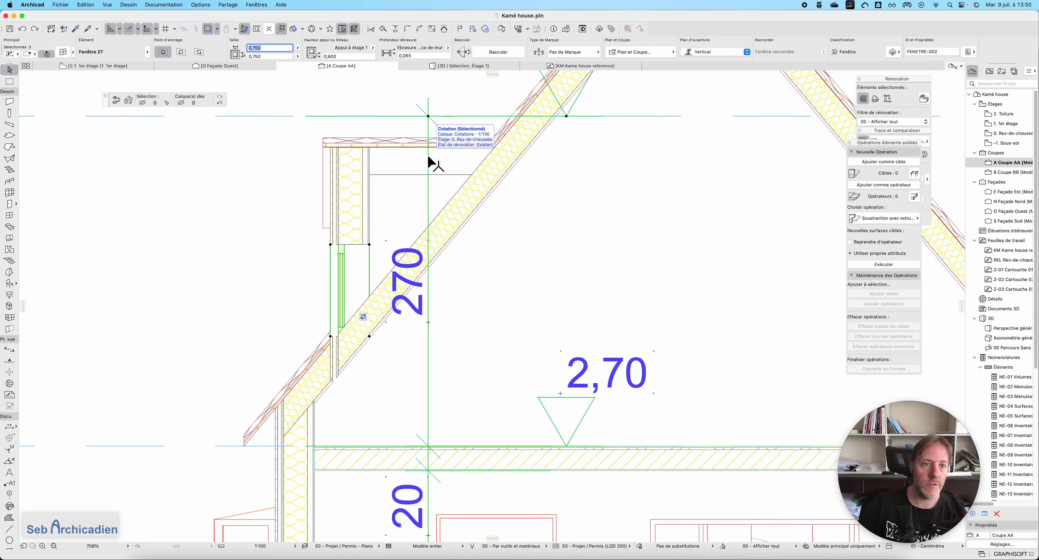
# Set the dormer window's height to 1,000 m in section AA and deselect it
pyautogui.click(269, 56)
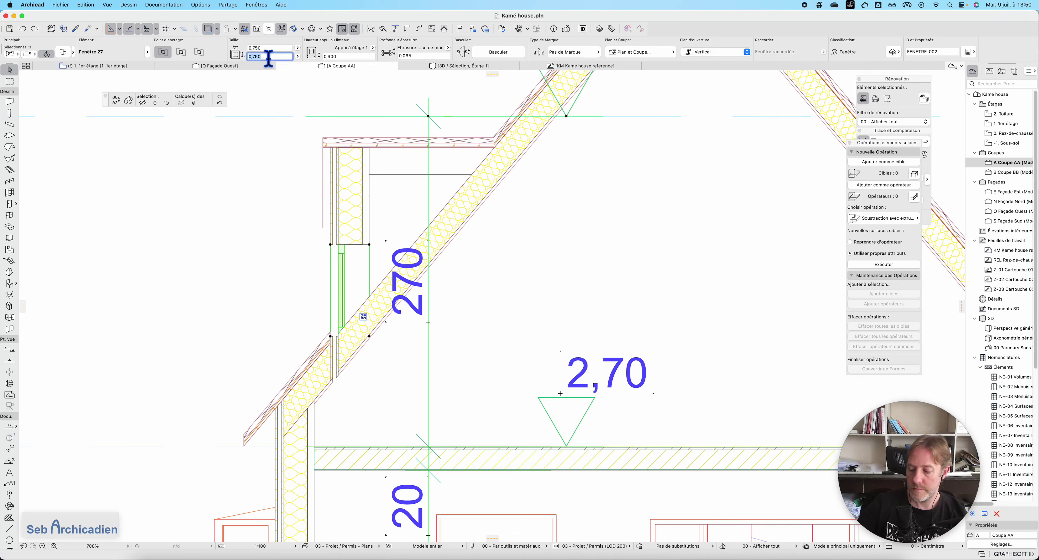
pyautogui.write('1,000')
pyautogui.press('Return')
pyautogui.press('Escape')
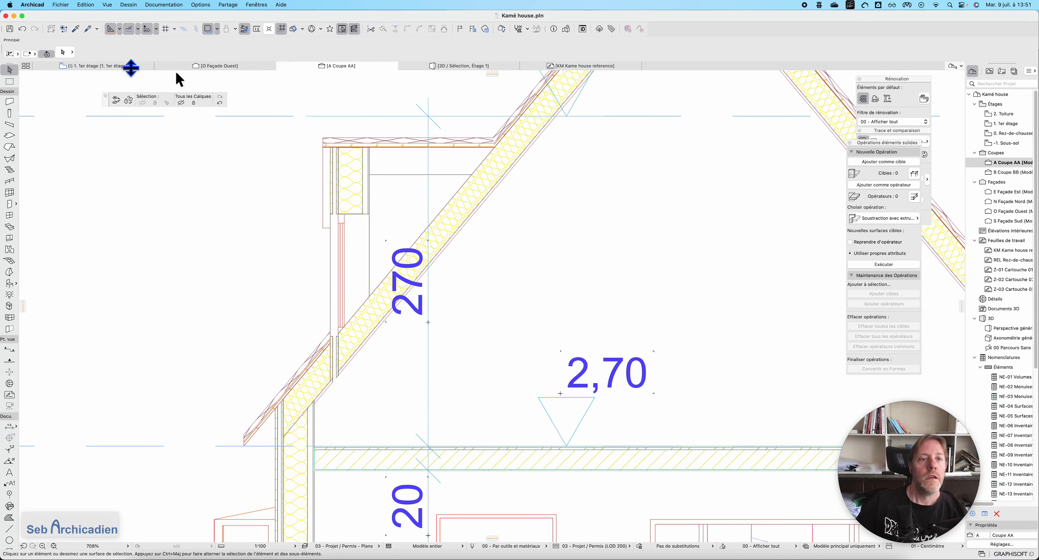
# Check the dormer in the first-floor plan, and examine its front window and wall from the front in 3D
pyautogui.click(120, 69)
pyautogui.scroll(5, 408, 210)
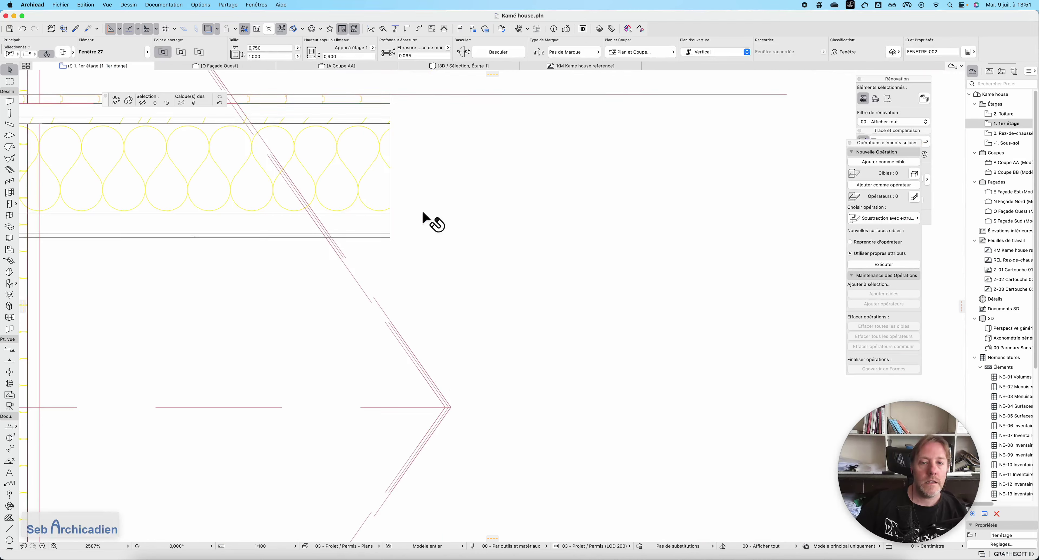
pyautogui.scroll(-5, 532, 300)
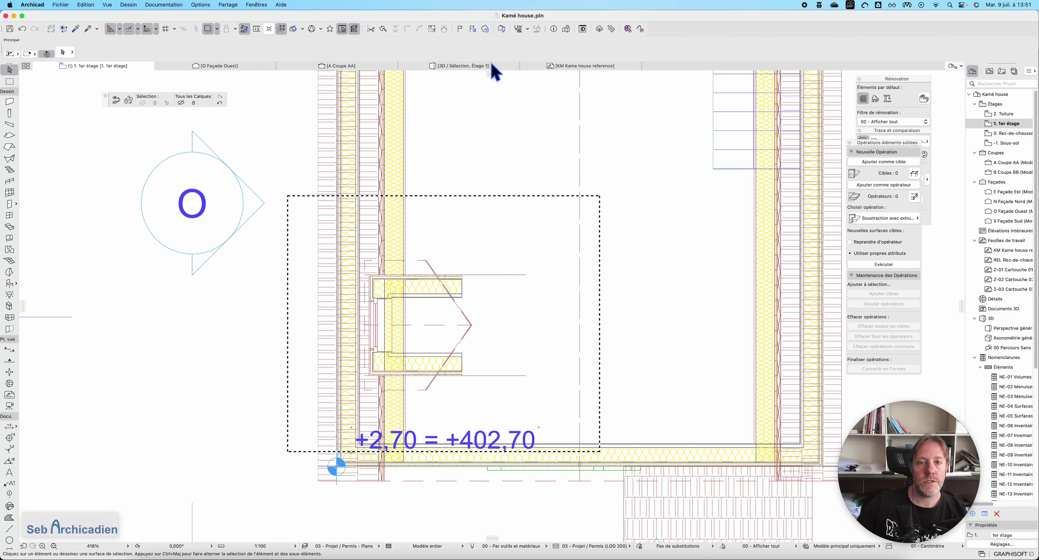
pyautogui.click(496, 65)
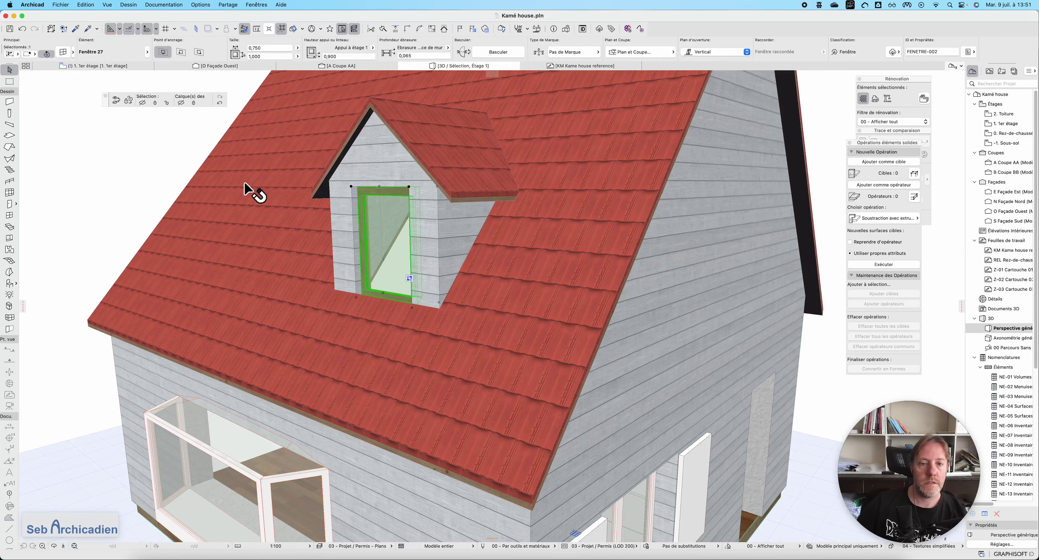
pyautogui.scroll(-3, 460, 356)
pyautogui.click(55, 548)
pyautogui.moveTo(427, 326); pyautogui.dragTo(641, 321)
pyautogui.scroll(-4, 642, 321)
pyautogui.scroll(5, 441, 311)
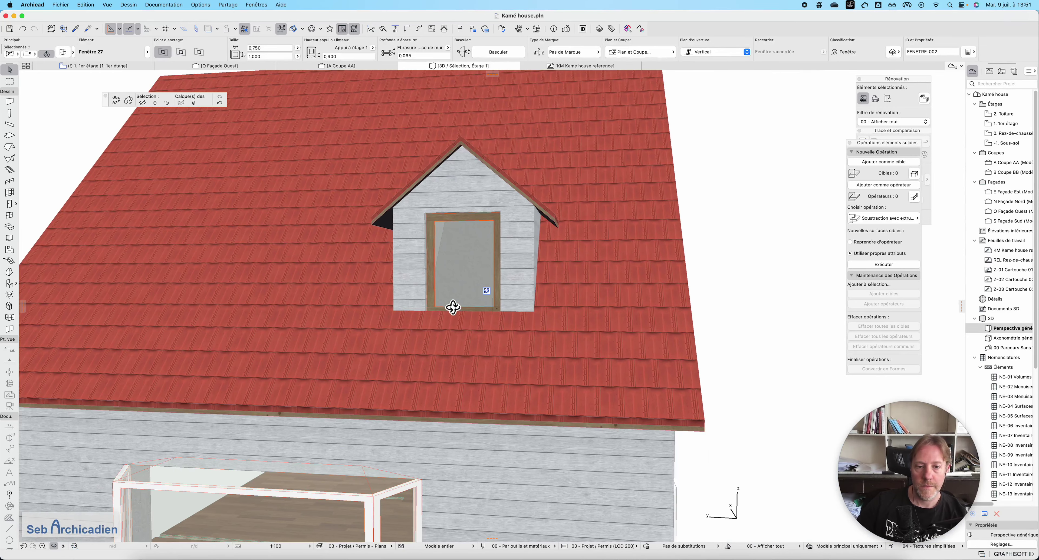
# Set the sill height of the dormer's front window to 0,950 m and deselect the window
pyautogui.press('Escape')
pyautogui.scroll(3, 490, 312)
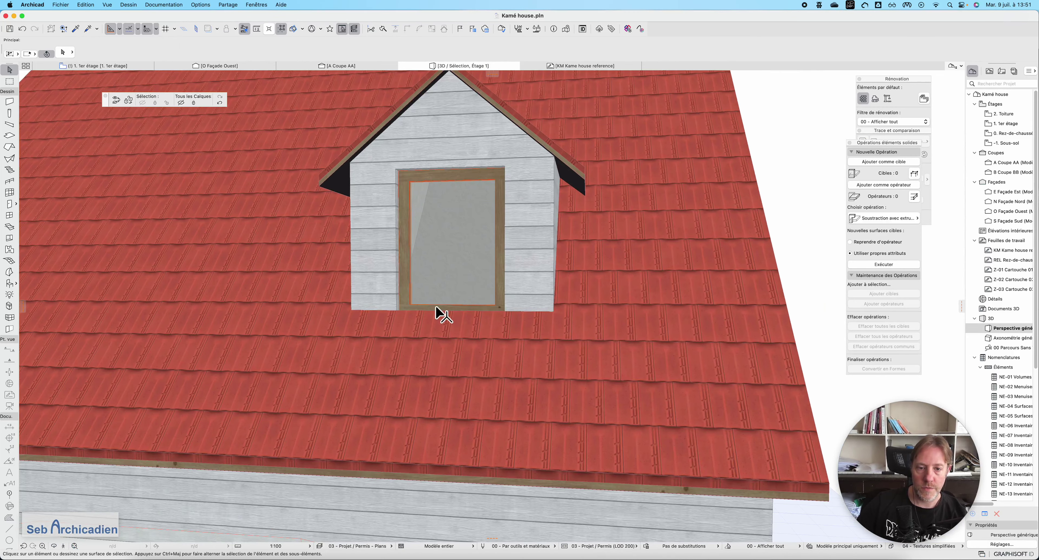
pyautogui.click(438, 307)
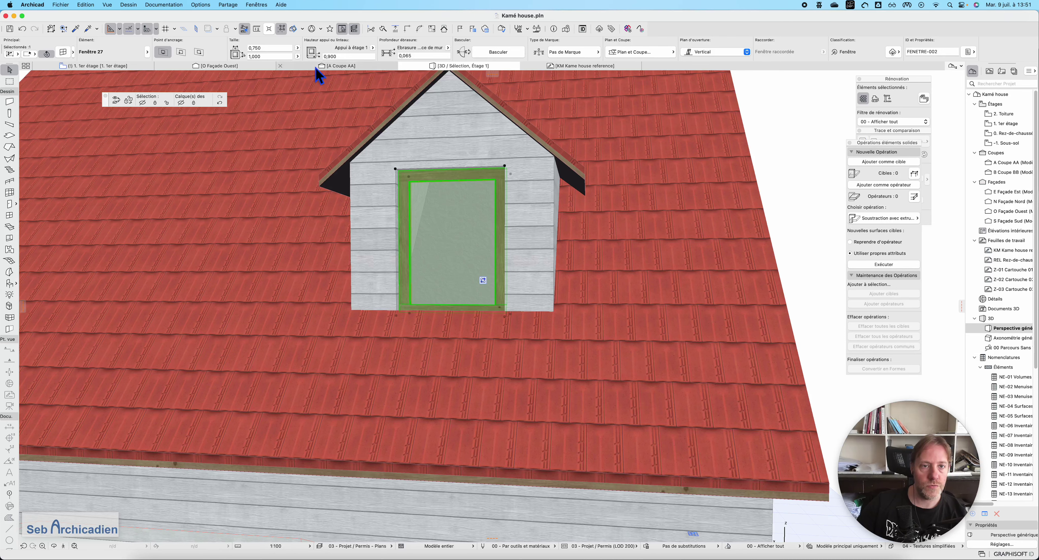
pyautogui.click(357, 57)
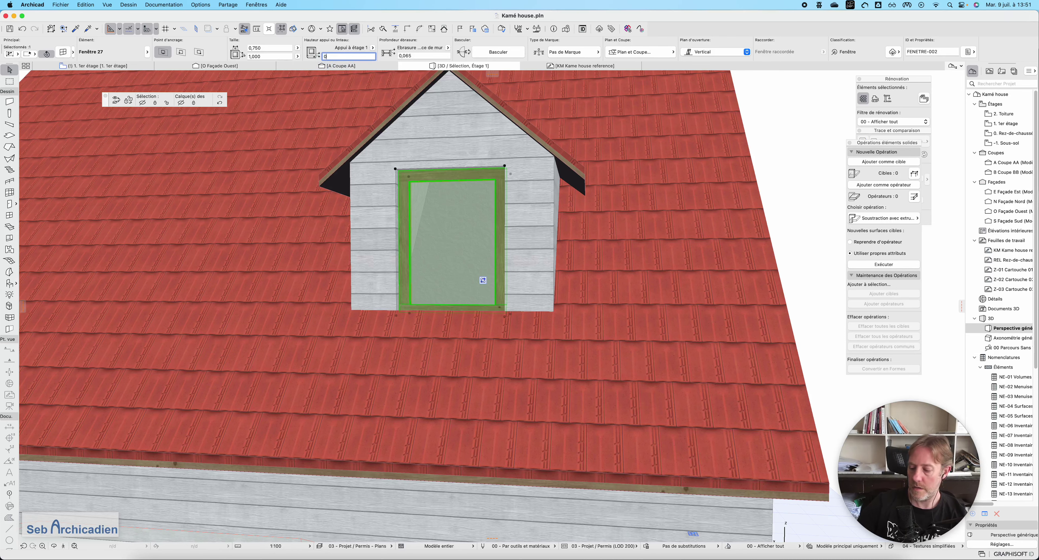
pyautogui.press('Return')
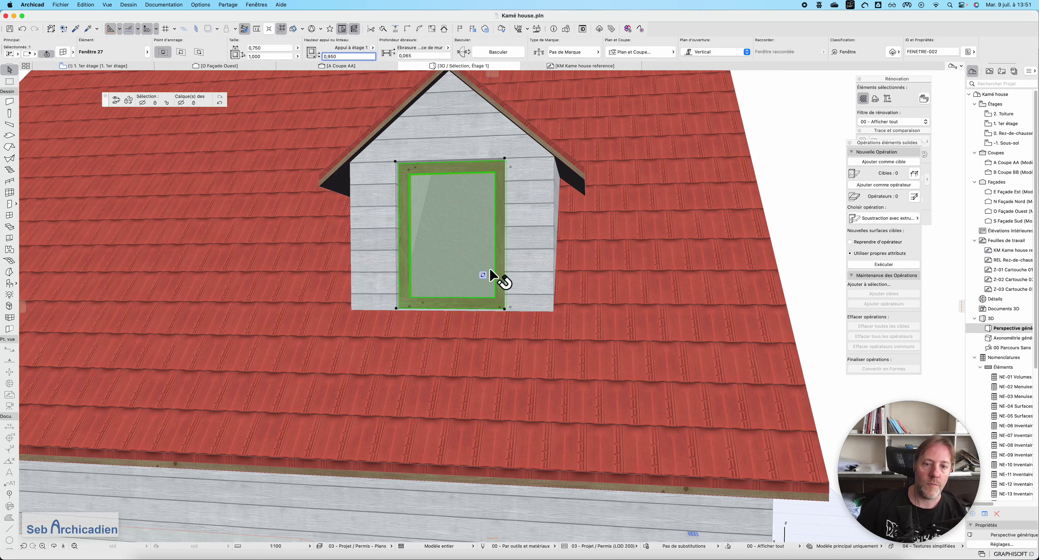
pyautogui.scroll(-4, 494, 281)
pyautogui.click(674, 291)
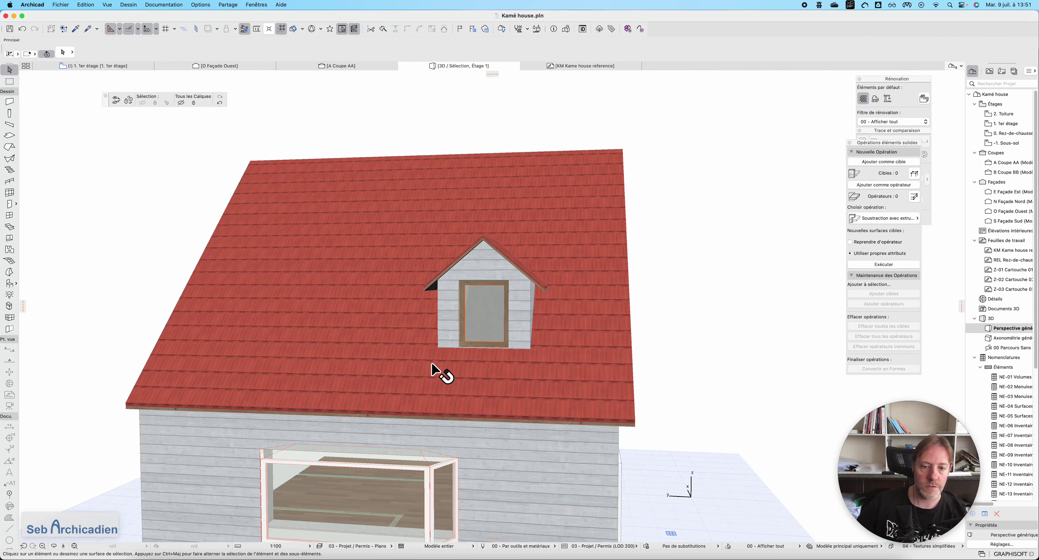
# Check the dormer in the first-floor plan, and examine its side wall and roof in 3D
pyautogui.click(93, 67)
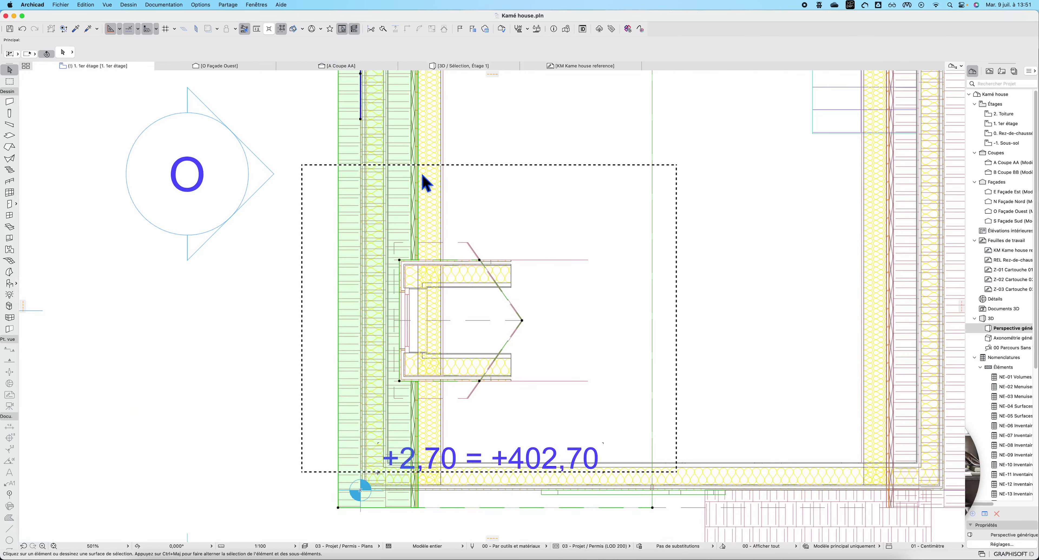
pyautogui.press('Escape')
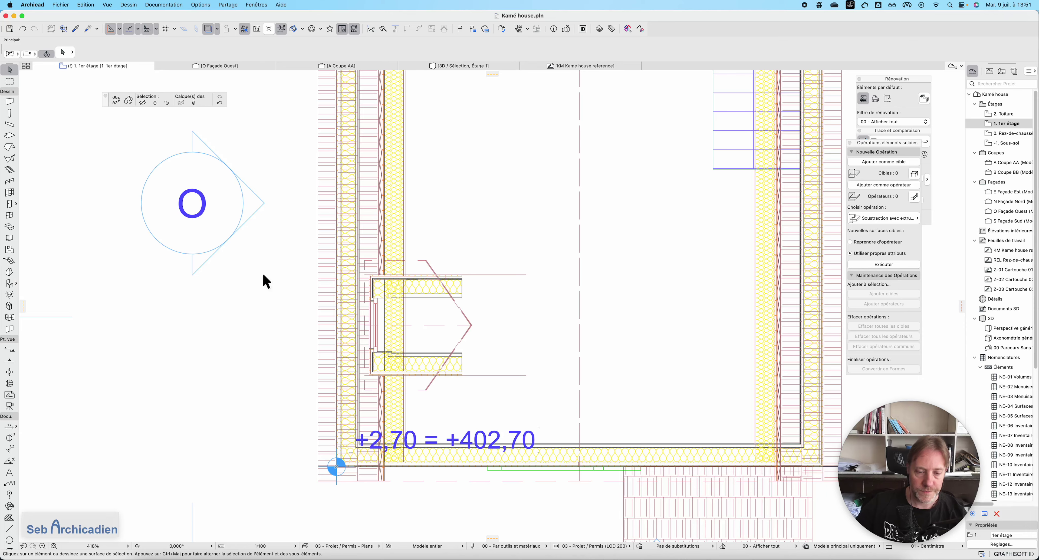
pyautogui.scroll(-10, 342, 350)
pyautogui.click(480, 66)
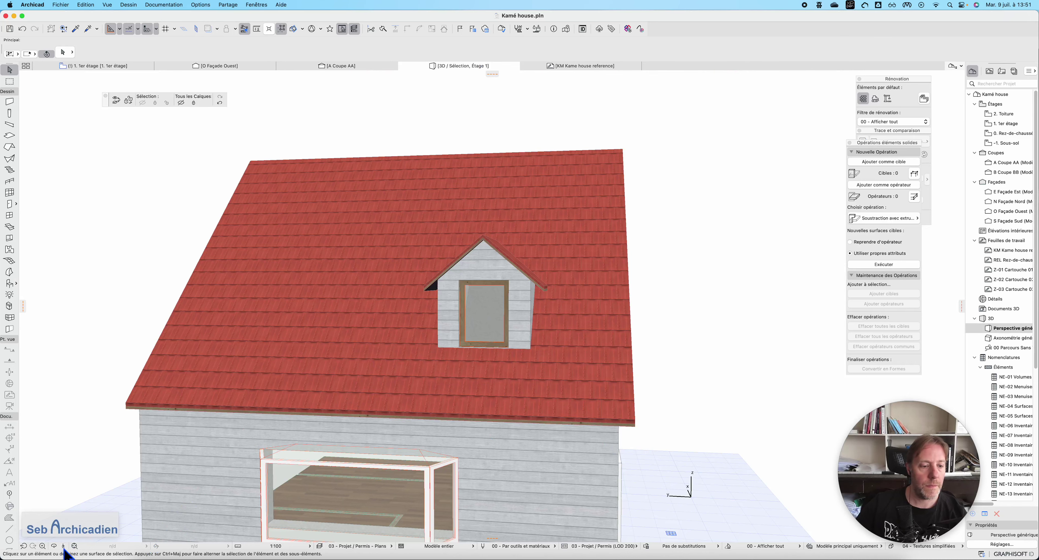
pyautogui.click(56, 547)
pyautogui.moveTo(544, 363); pyautogui.dragTo(459, 357)
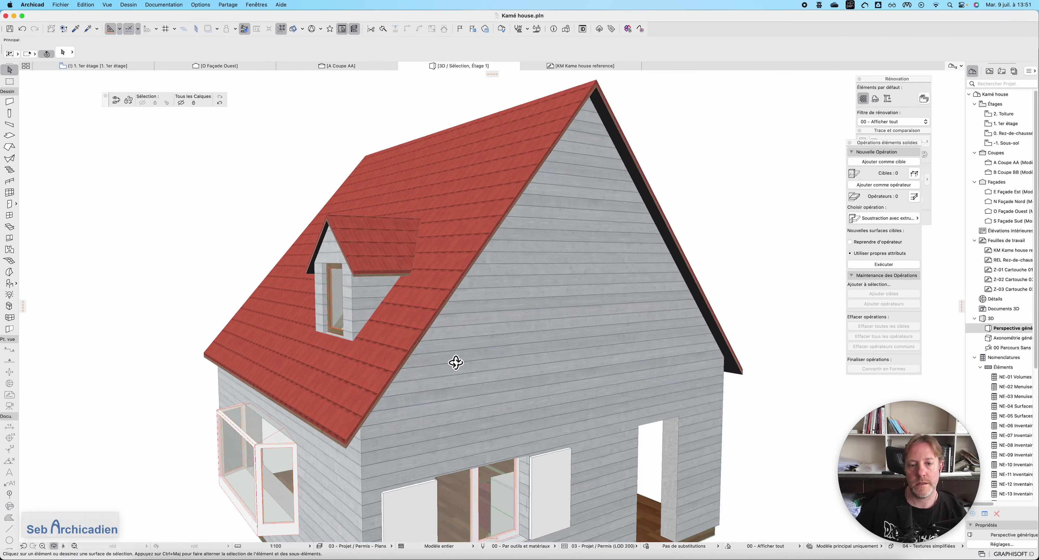
pyautogui.press('Escape')
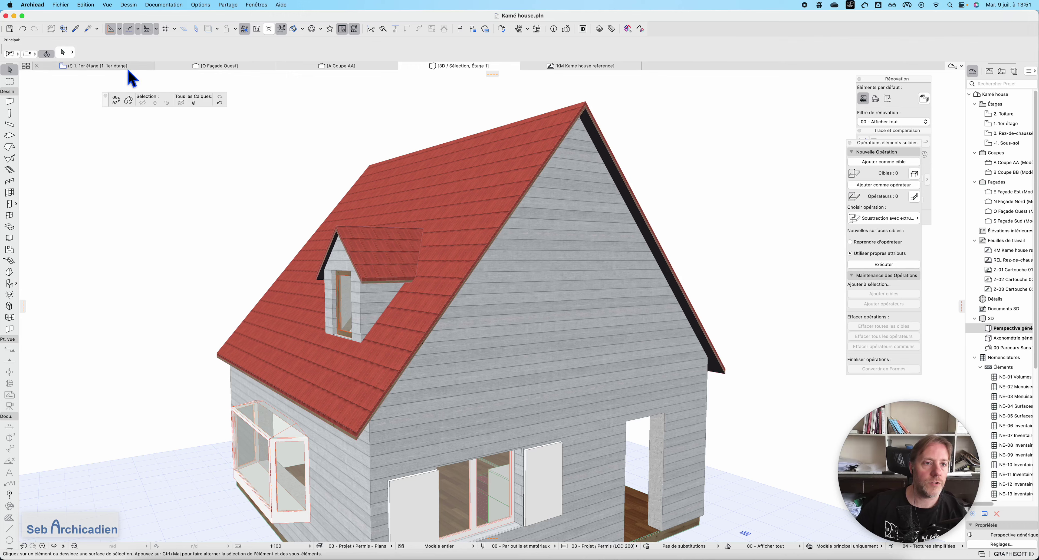
# Duplicate the composite of the dormer's side wall as "Mur ext. - Façade ventilée bois lucarne"
pyautogui.click(399, 313)
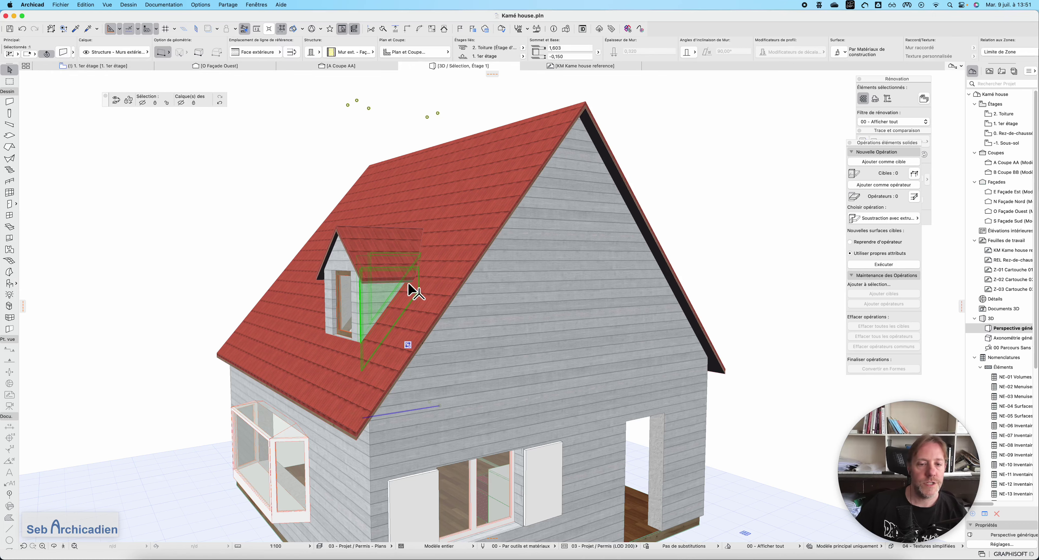
pyautogui.rightClick(382, 291)
pyautogui.click(456, 385)
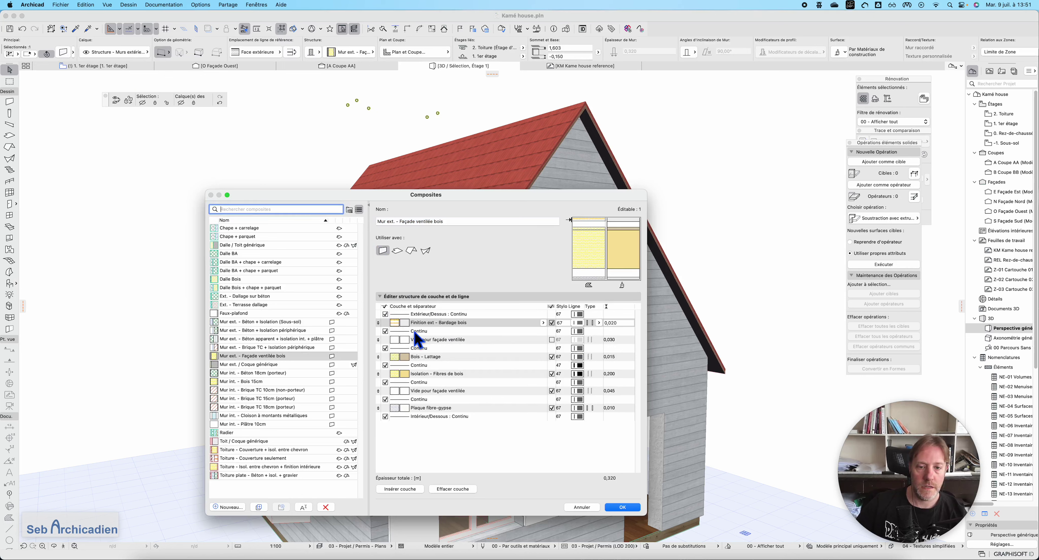
pyautogui.click(238, 509)
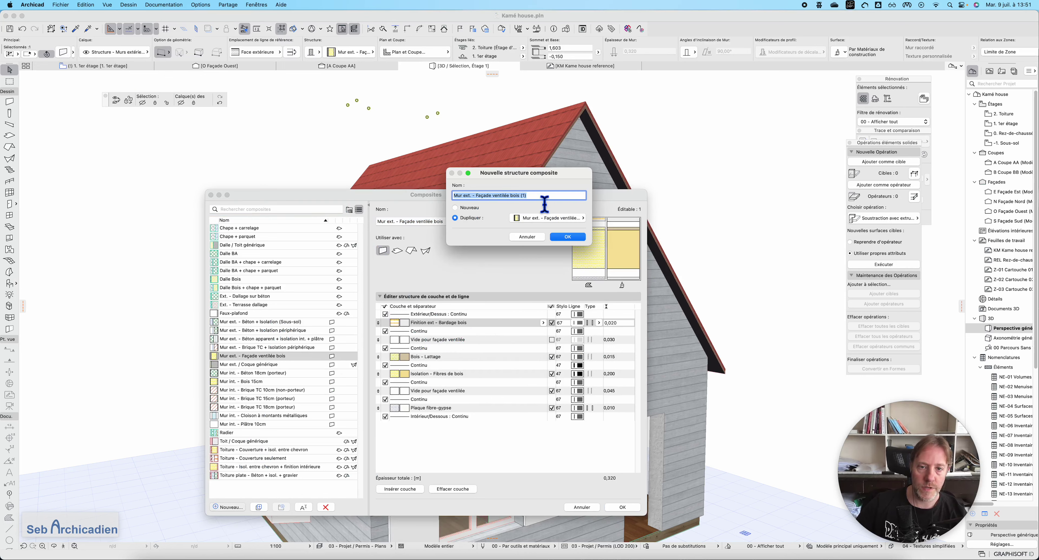
pyautogui.doubleClick(524, 195)
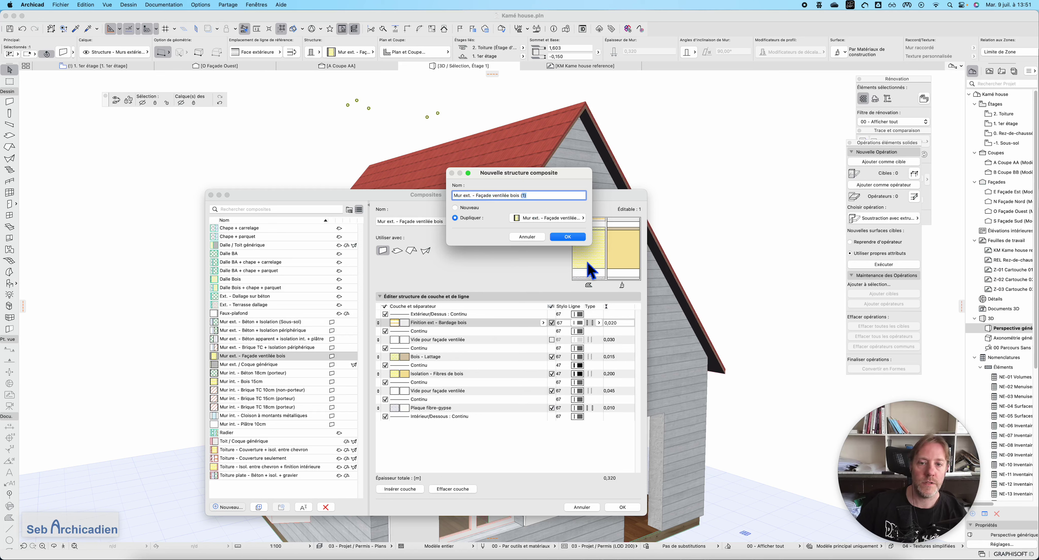
pyautogui.press('BackSpace')
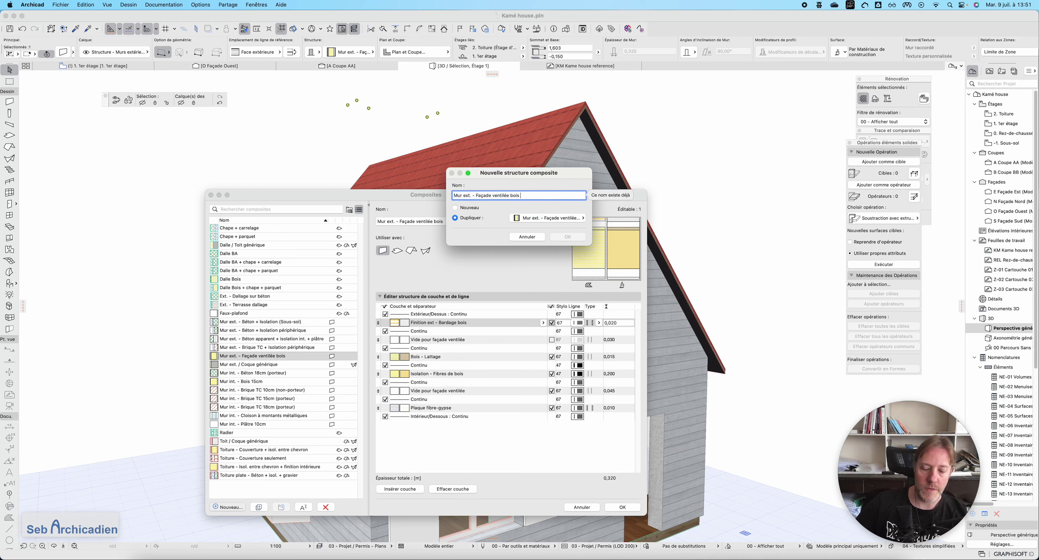
pyautogui.write('lucarne')
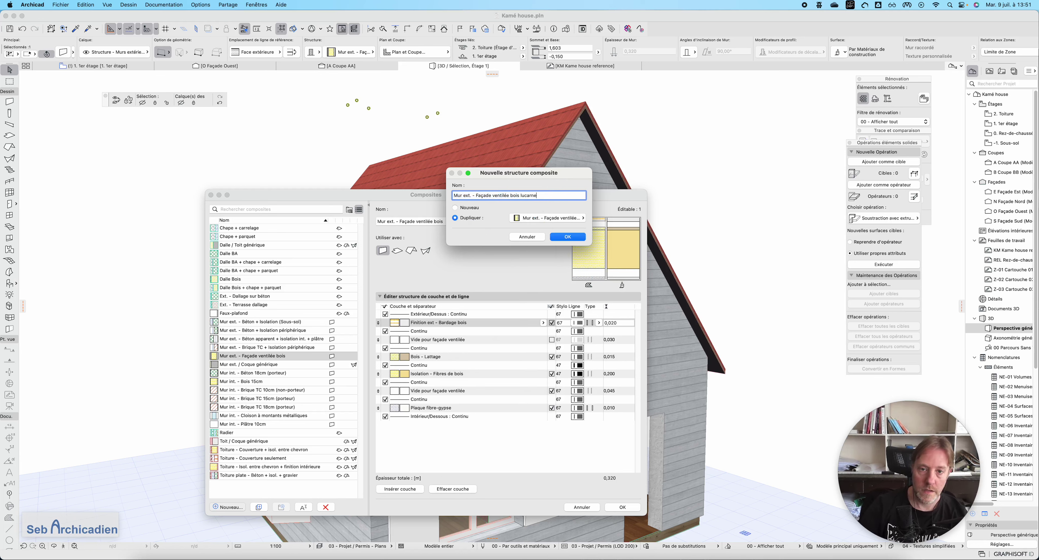
pyautogui.press('Return')
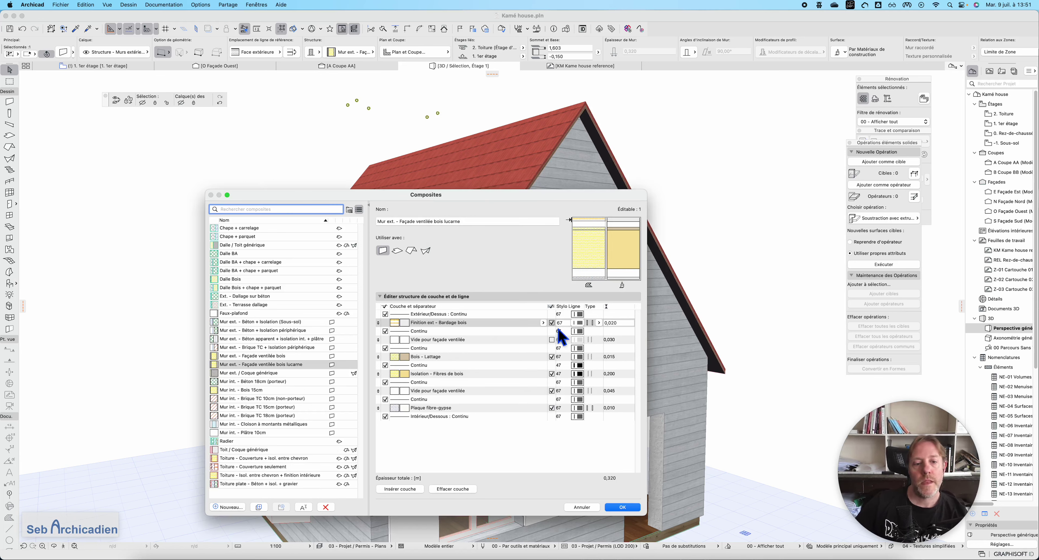
# Review the lattage, insulation and cladding layers of the dormer composite and save the new composite
pyautogui.click(455, 358)
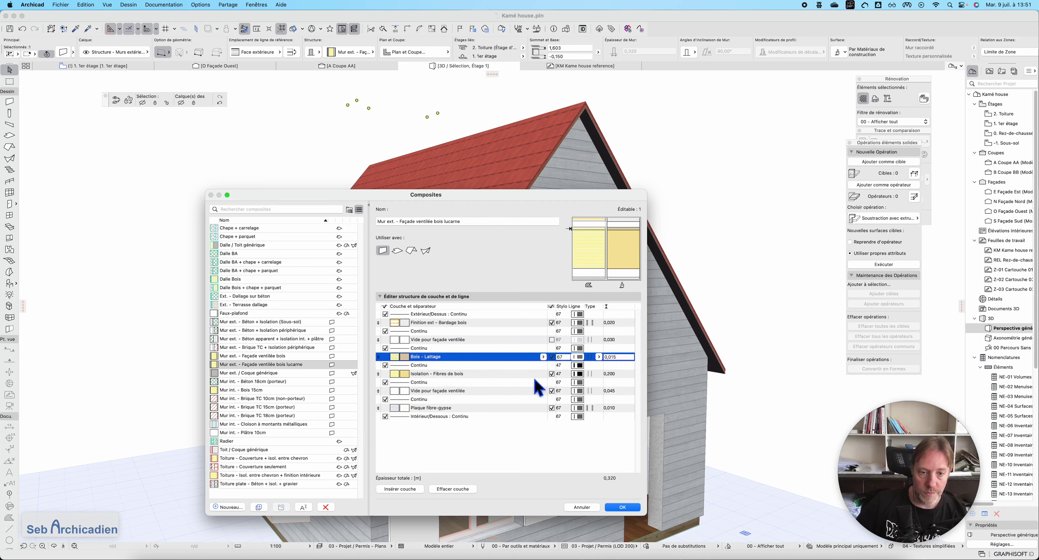
pyautogui.click(474, 375)
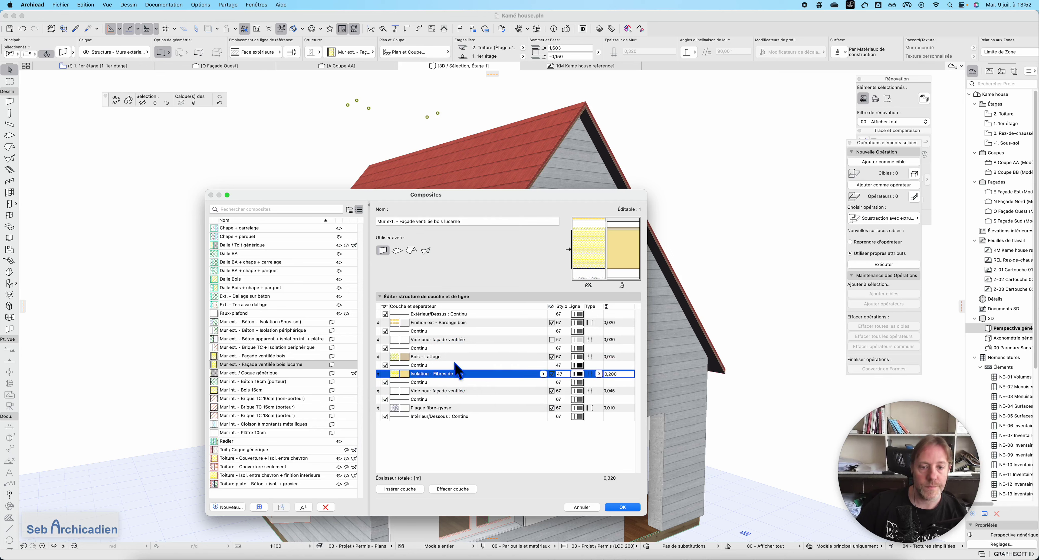
pyautogui.click(462, 358)
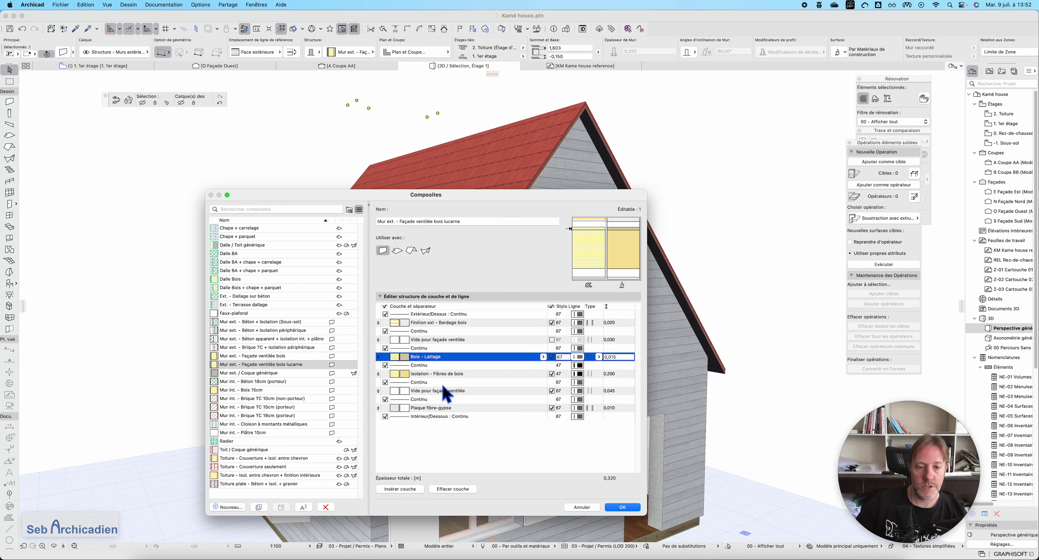
pyautogui.click(461, 323)
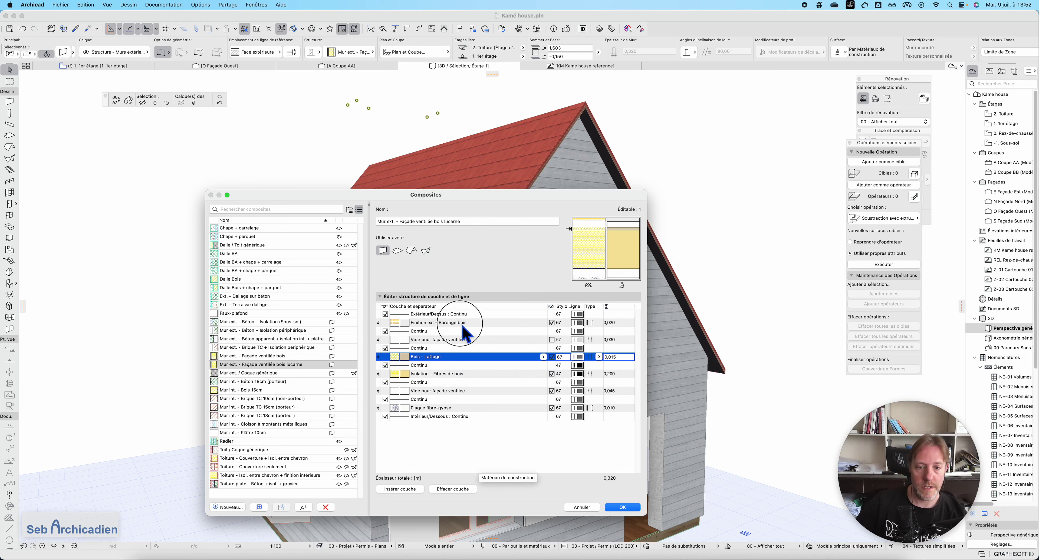
pyautogui.click(622, 507)
# Duplicate the building material "Finition ext - Bardage bois" as "Finition ext - Bardage bois lucarne"
pyautogui.click(163, 5)
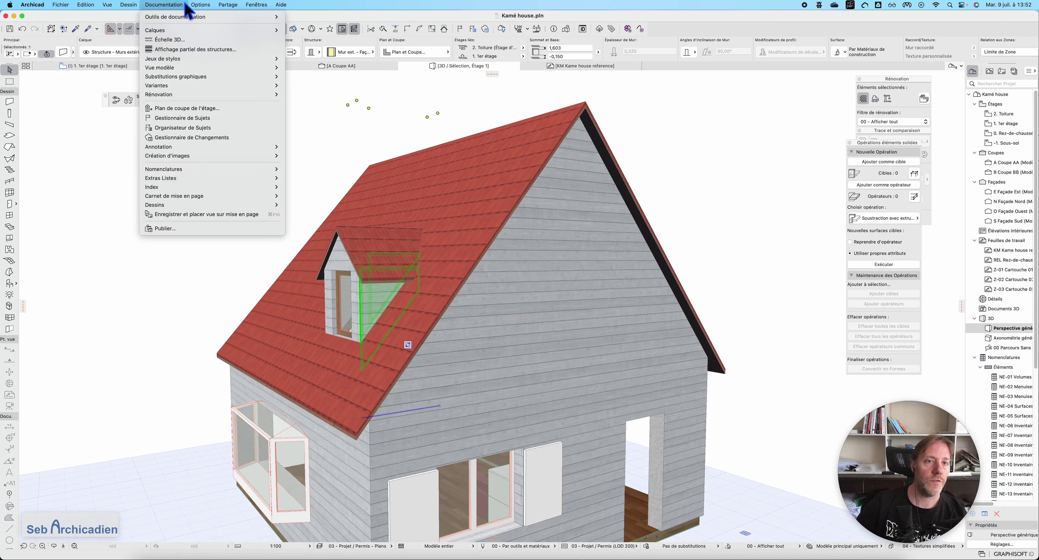
pyautogui.moveTo(266, 17)
pyautogui.click(388, 70)
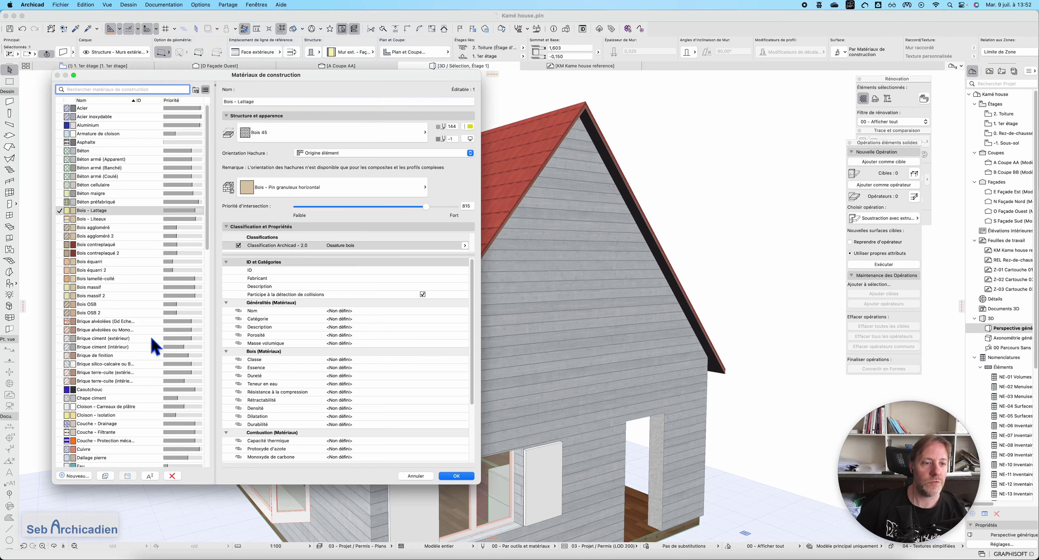
pyautogui.scroll(-10, 133, 291)
pyautogui.click(128, 247)
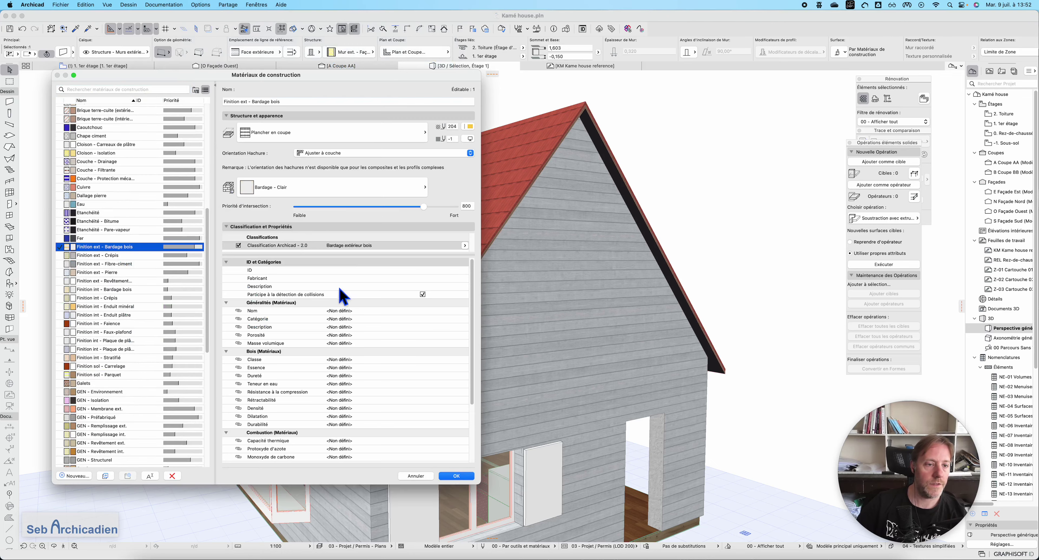
pyautogui.click(81, 477)
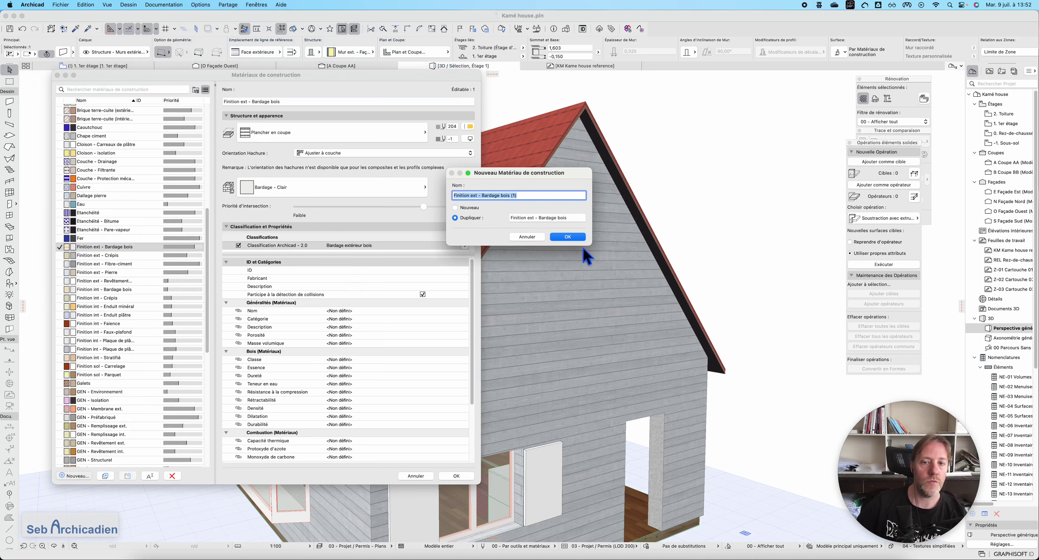
pyautogui.click(534, 197)
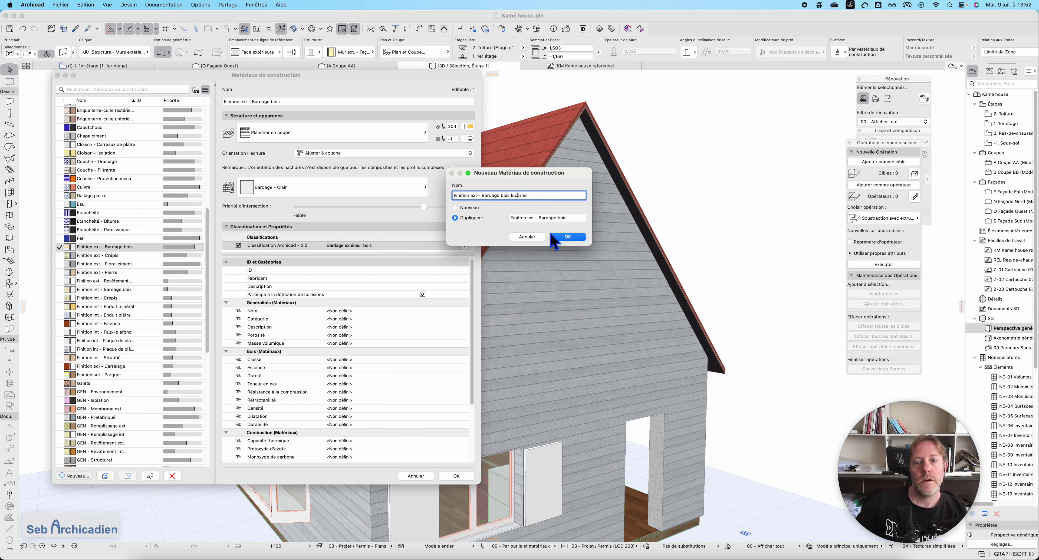
pyautogui.click(553, 236)
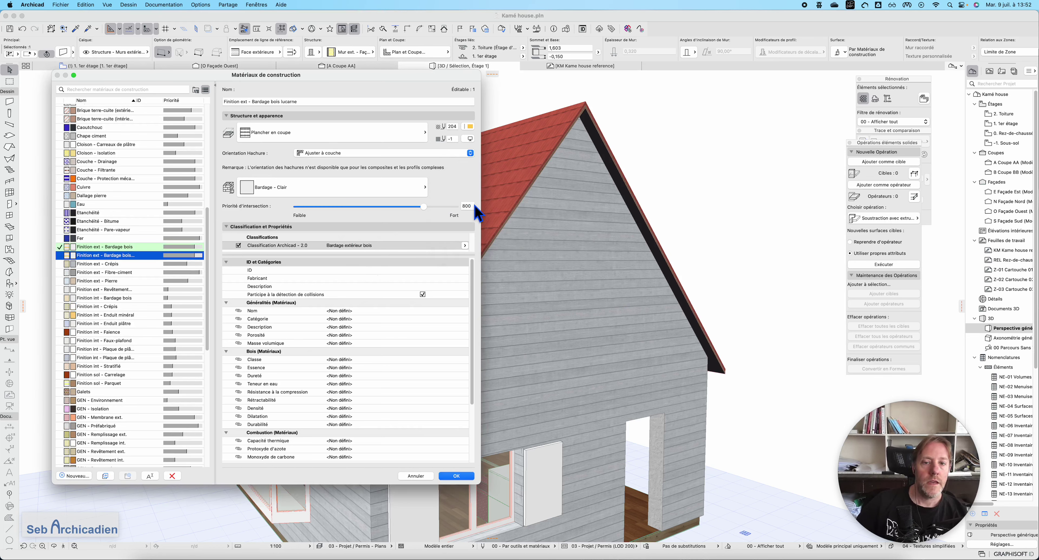
pyautogui.click(467, 206)
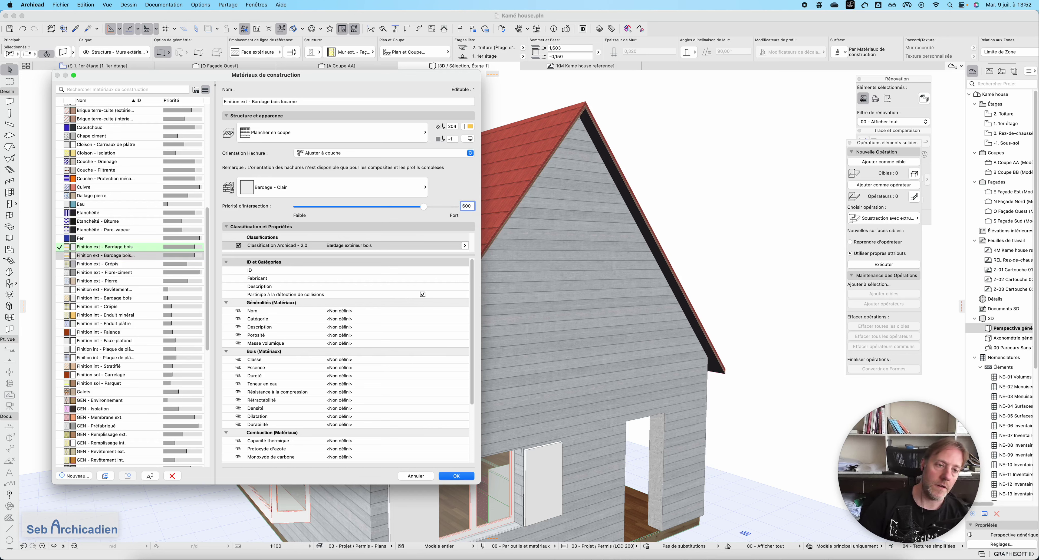
pyautogui.write('600')
pyautogui.click(295, 227)
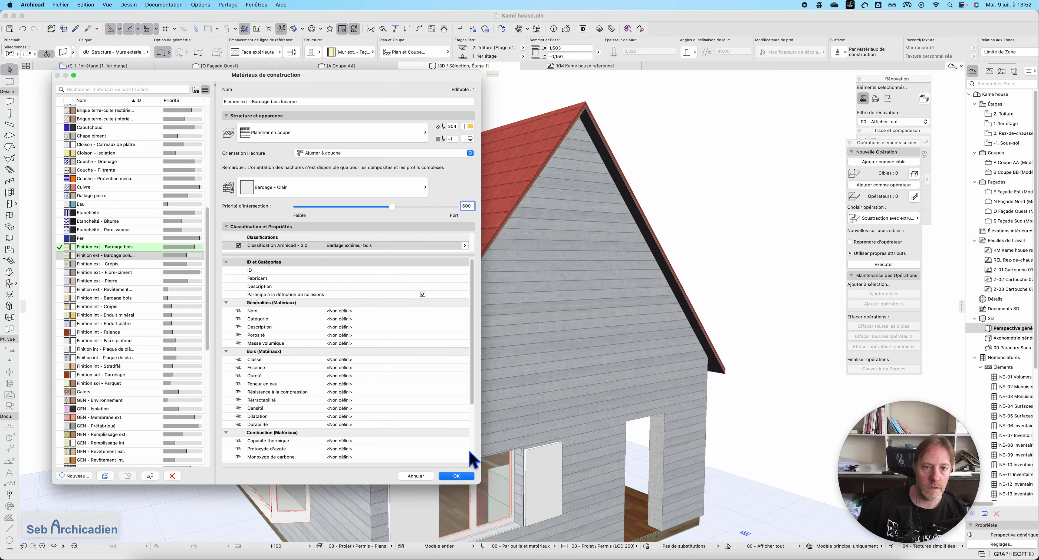
# Set the intersection priority of the "Finition ext - Bardage bois lucarne" material to 780
pyautogui.click(467, 206)
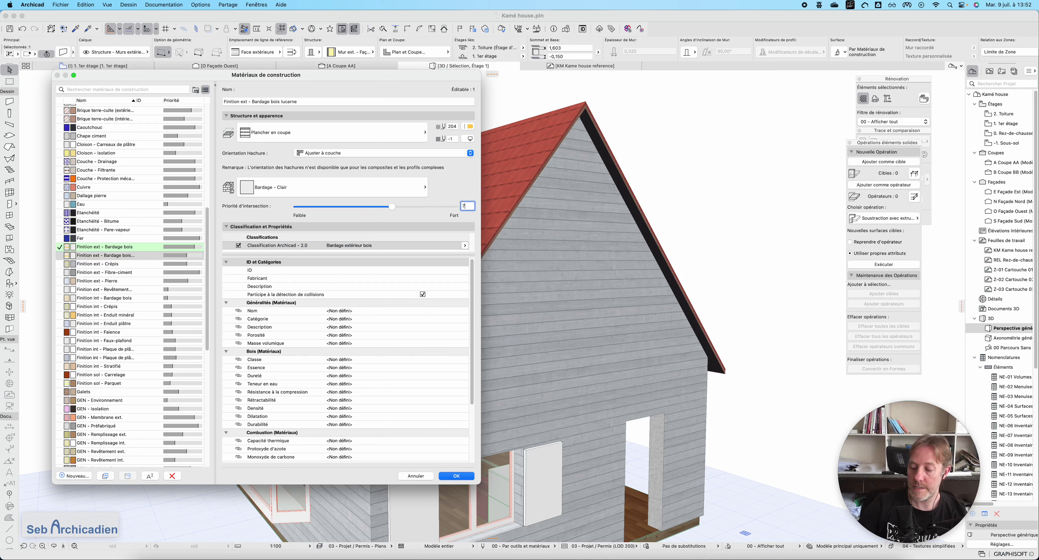
pyautogui.write('780')
pyautogui.press('Return')
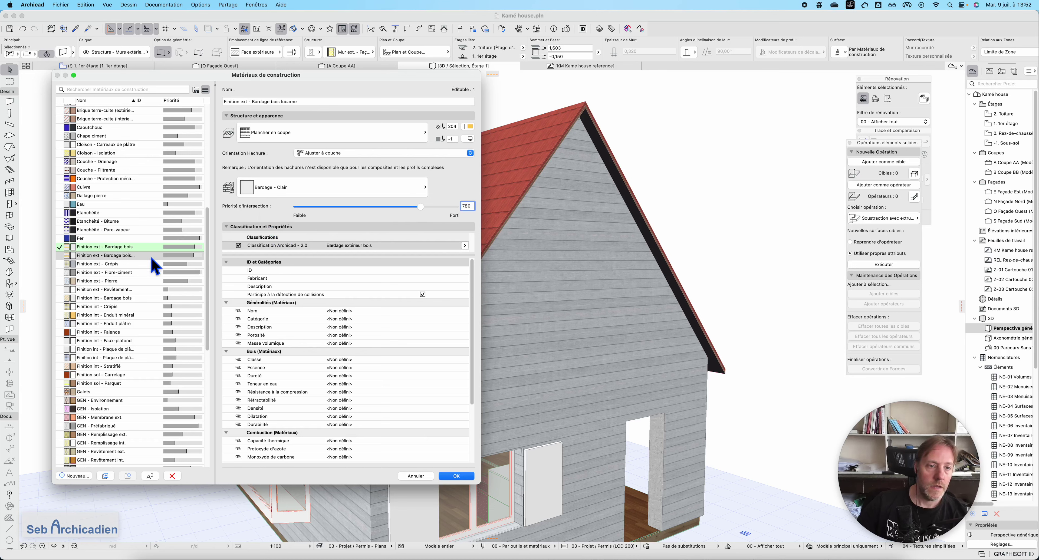
# Review the intersection priorities of the cladding, wood-fibre insulation, fibre-gypsum board and ventilated-façade void materials, and save the building materials
pyautogui.click(173, 247)
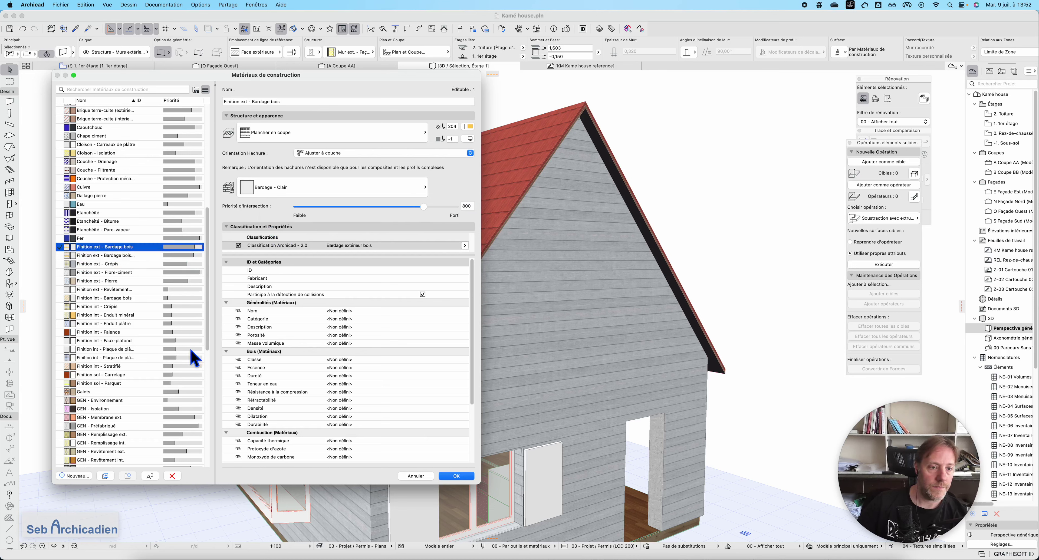
pyautogui.click(149, 255)
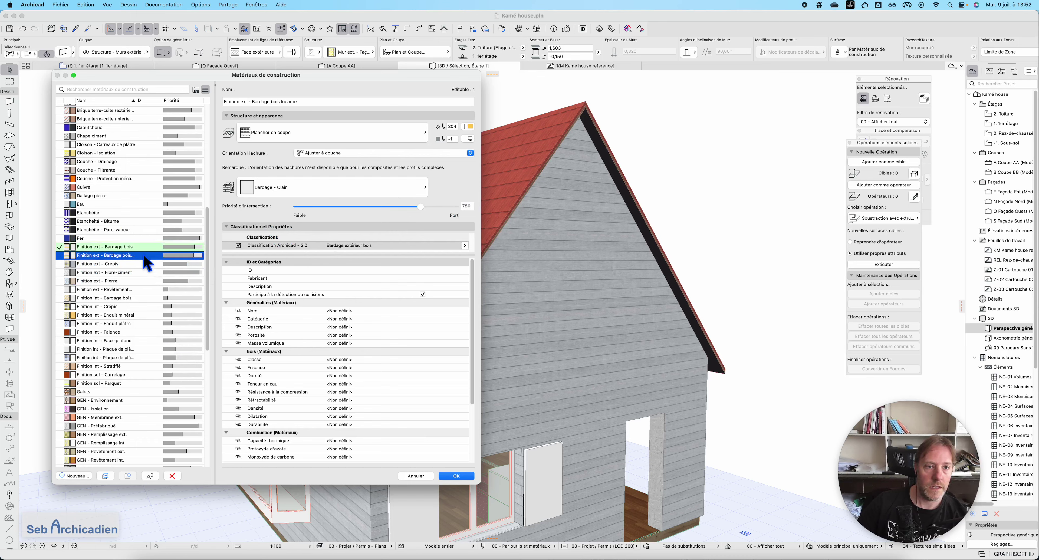
pyautogui.scroll(-8, 129, 347)
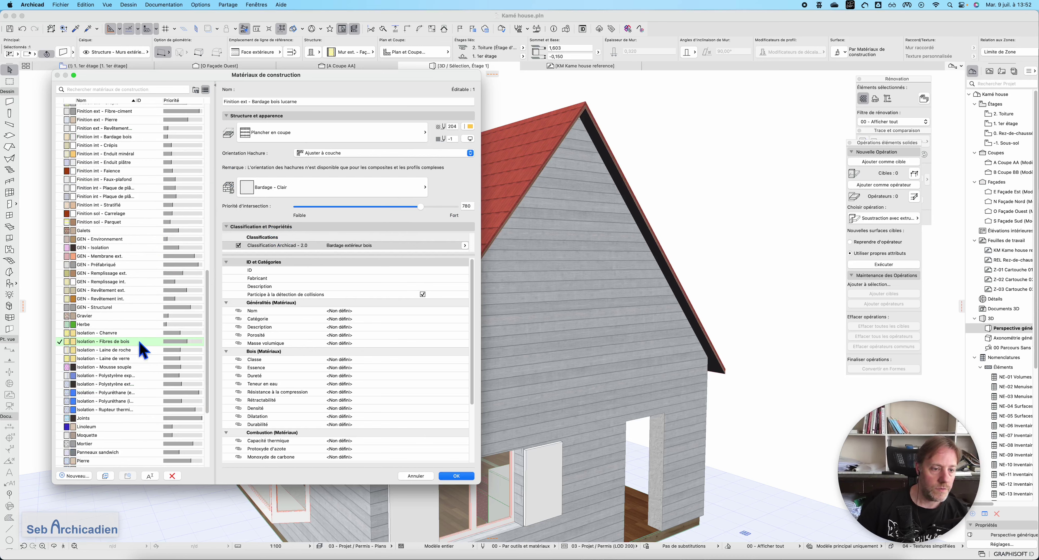
pyautogui.click(139, 341)
pyautogui.scroll(-7, 180, 264)
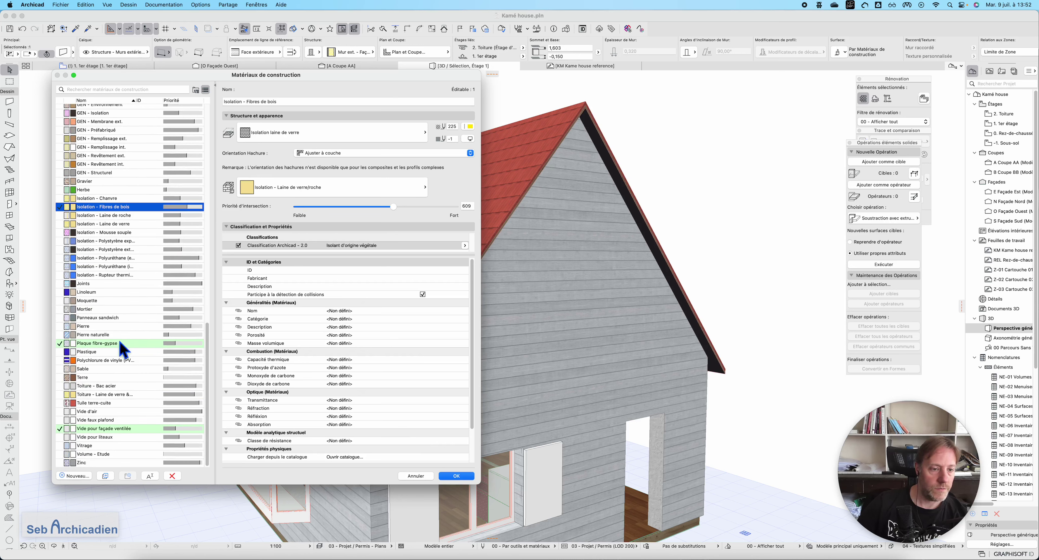
pyautogui.click(130, 344)
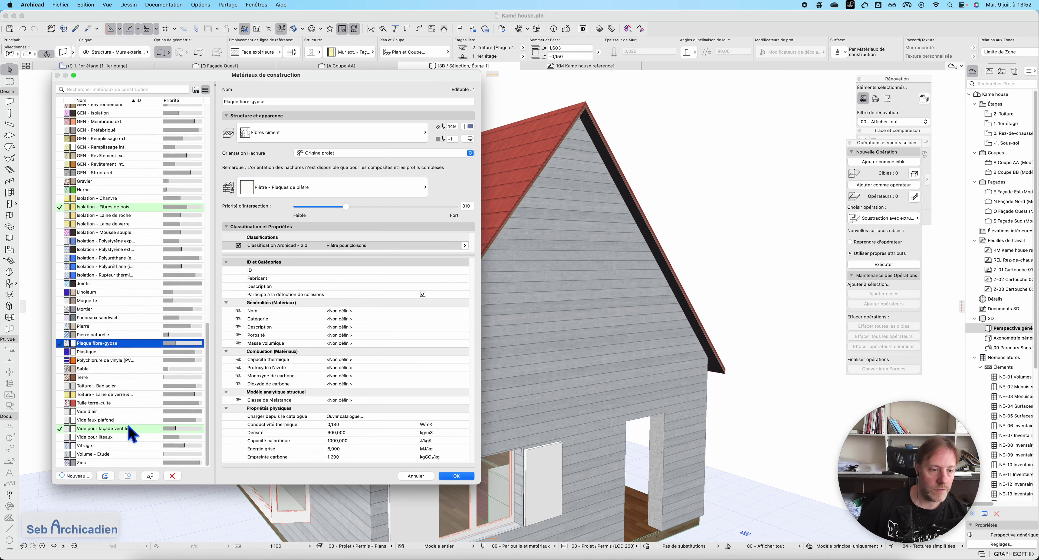
pyautogui.click(137, 422)
pyautogui.click(156, 428)
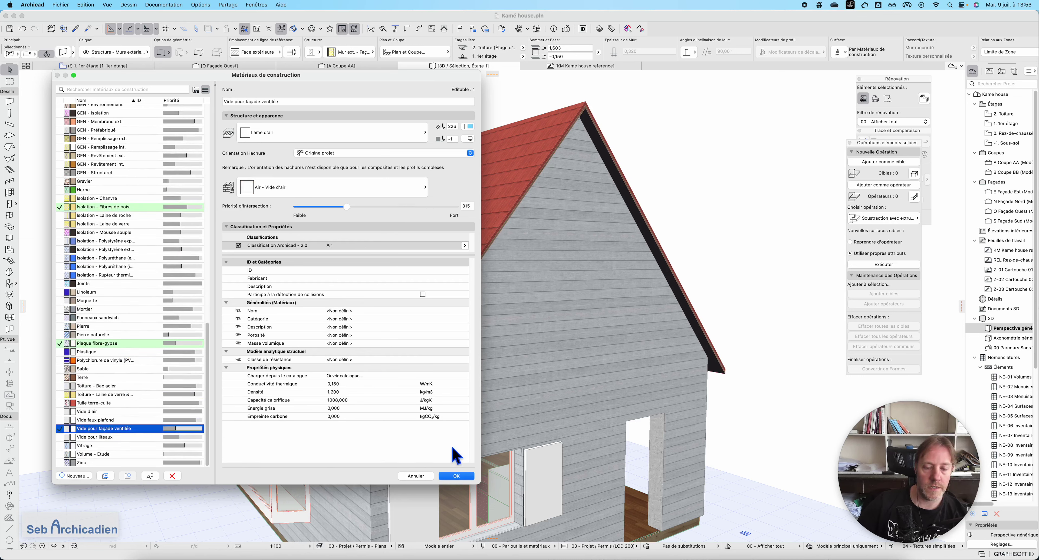
pyautogui.click(455, 480)
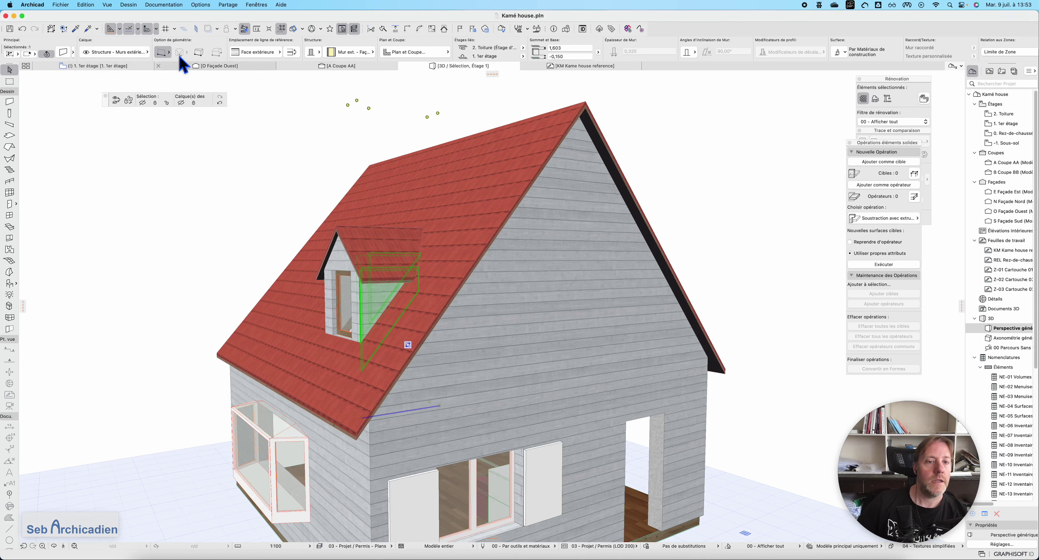
# Assign the material "Finition ext - Bardage bois lucarne" to the outer cladding layer of the composite "Mur ext. - Façade ventilée bois lucarne"
pyautogui.click(165, 5)
pyautogui.click(170, 9)
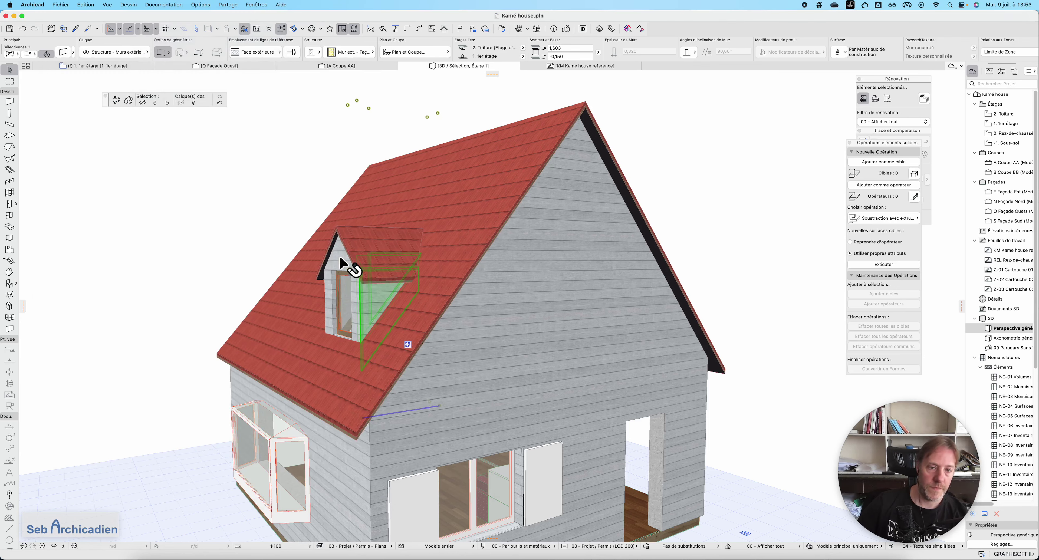
pyautogui.keyDown('shift'); pyautogui.click(341, 303); pyautogui.keyUp('shift')
pyautogui.keyDown('shift'); pyautogui.click(357, 319); pyautogui.keyUp('shift')
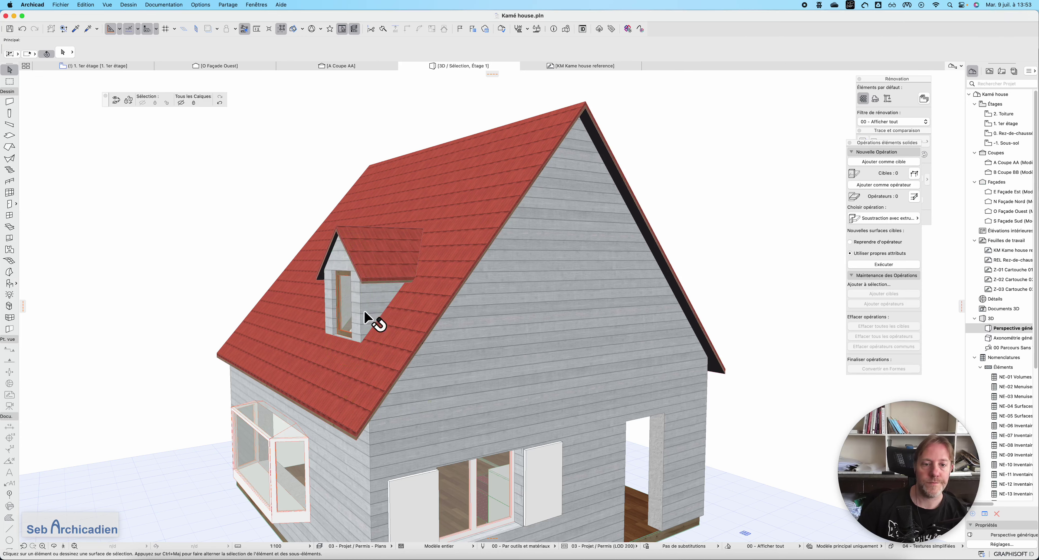
pyautogui.rightClick(380, 291)
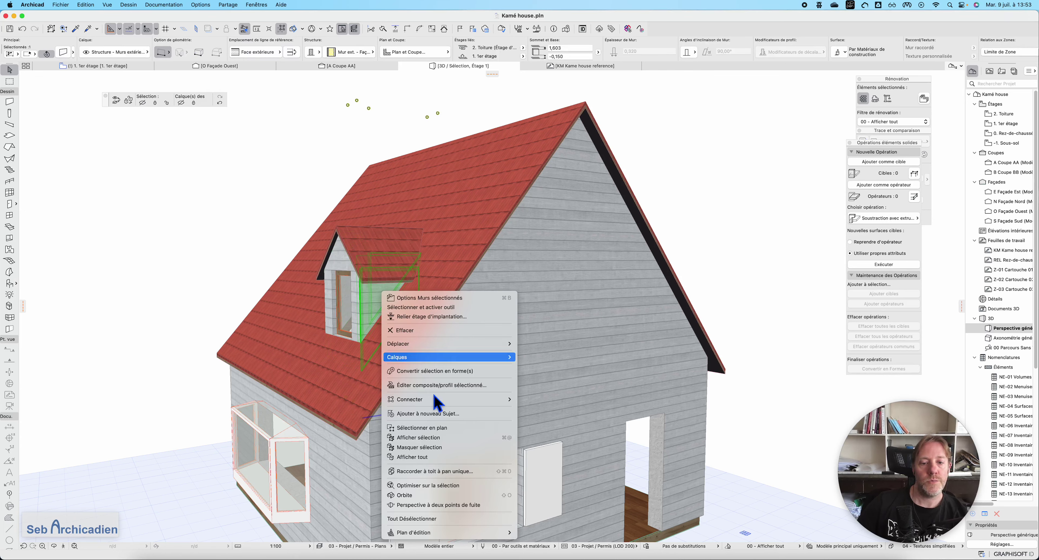
pyautogui.click(464, 392)
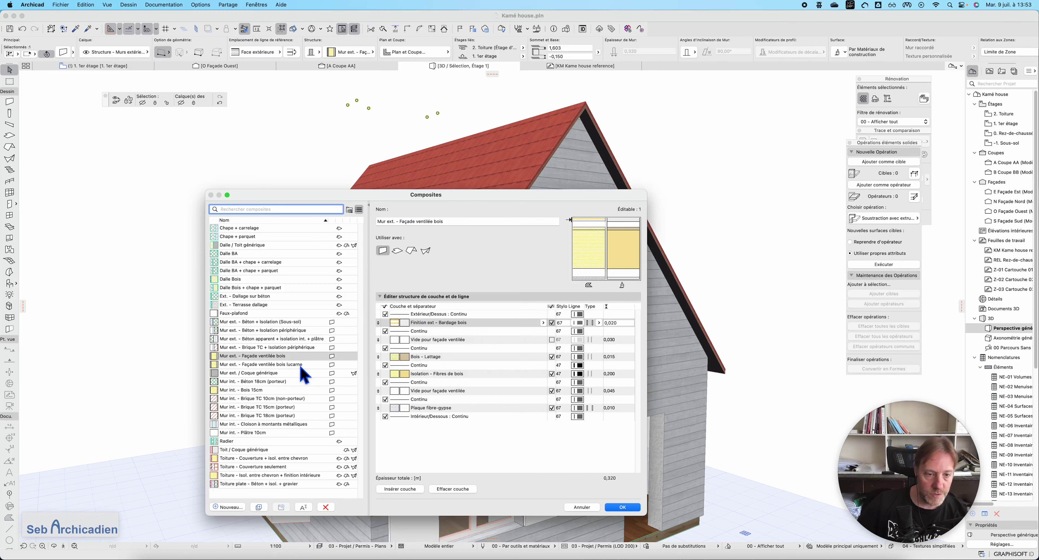
pyautogui.click(298, 365)
pyautogui.click(496, 323)
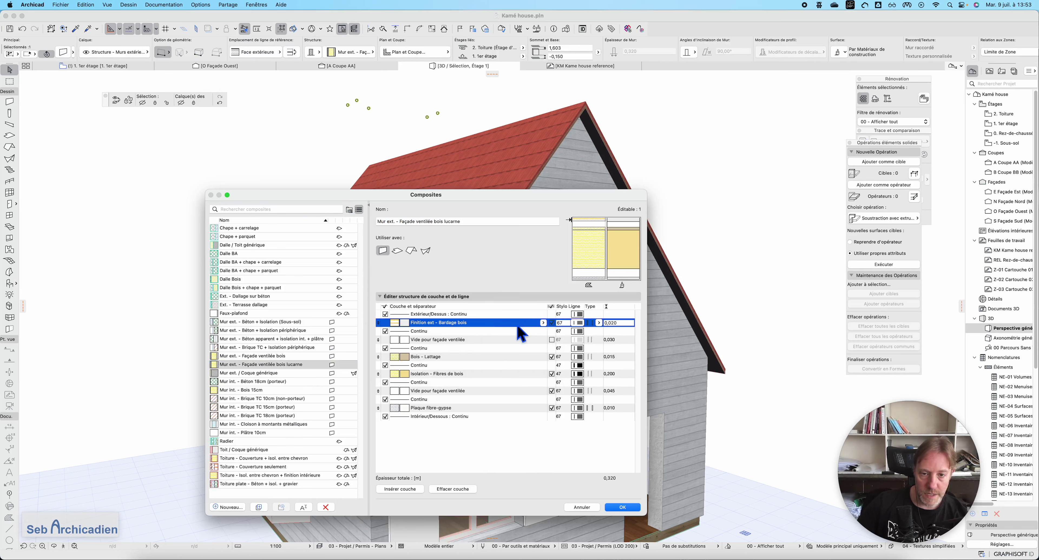
pyautogui.click(543, 323)
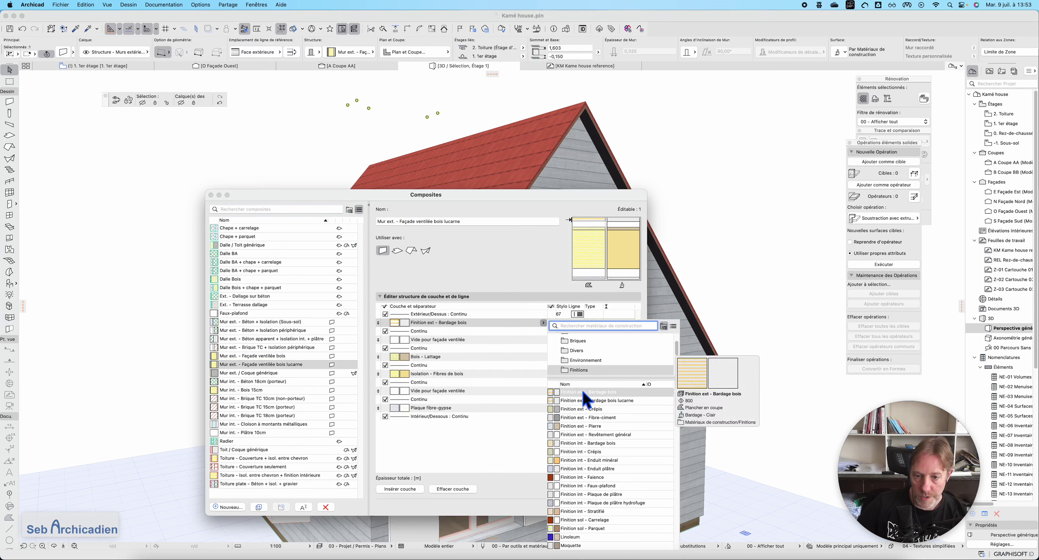
pyautogui.click(598, 428)
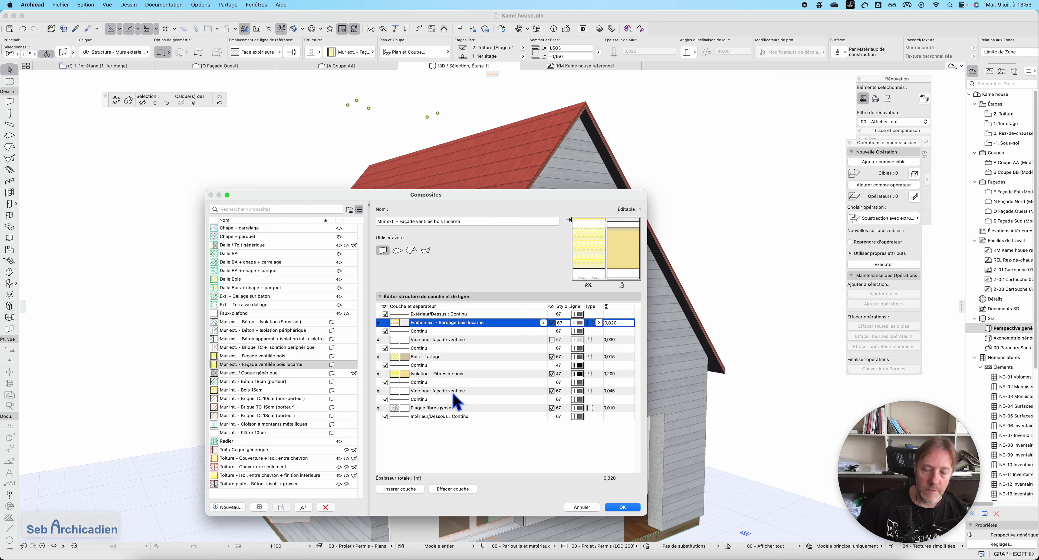
# Set the thickness of the dormer composite's "Isolation - Fibres de bois" layer to 0,130 m and save the composite
pyautogui.click(463, 374)
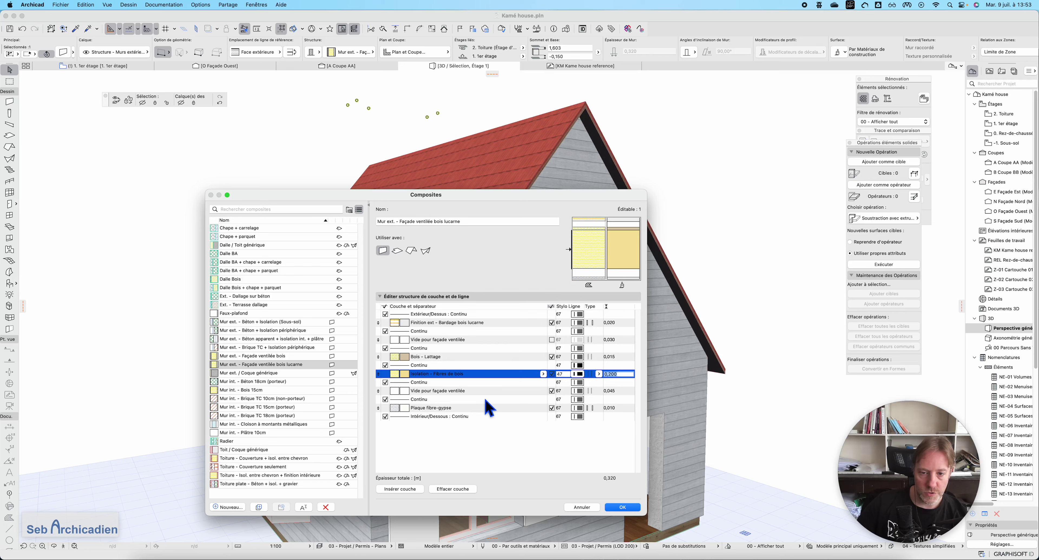
pyautogui.click(483, 397)
pyautogui.click(626, 374)
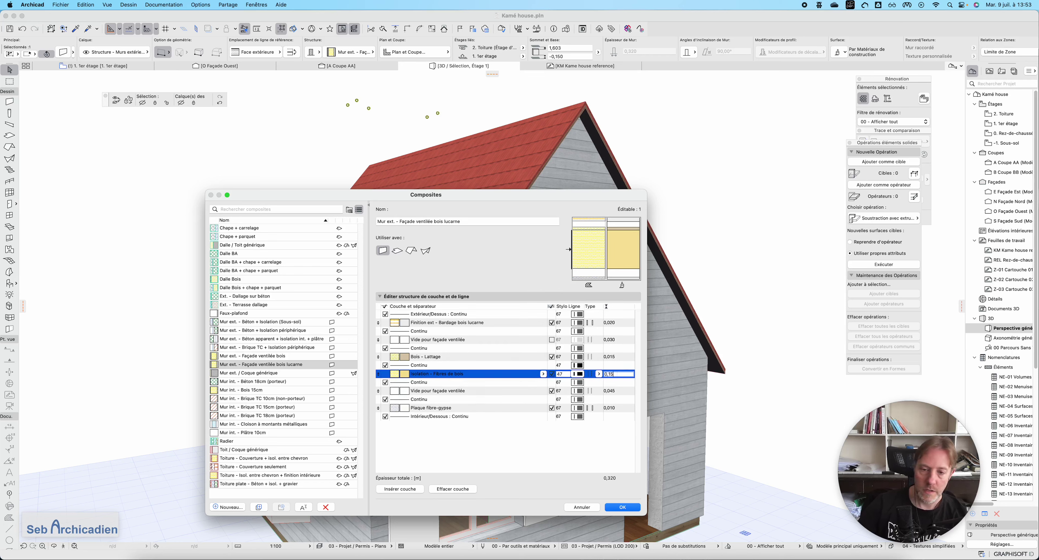
pyautogui.click(485, 435)
pyautogui.click(625, 374)
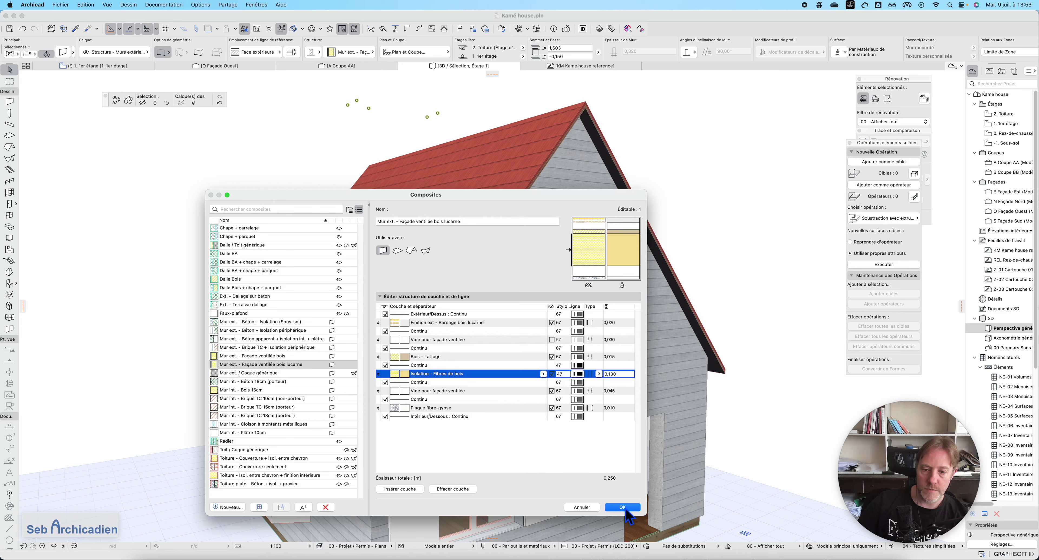
pyautogui.click(625, 508)
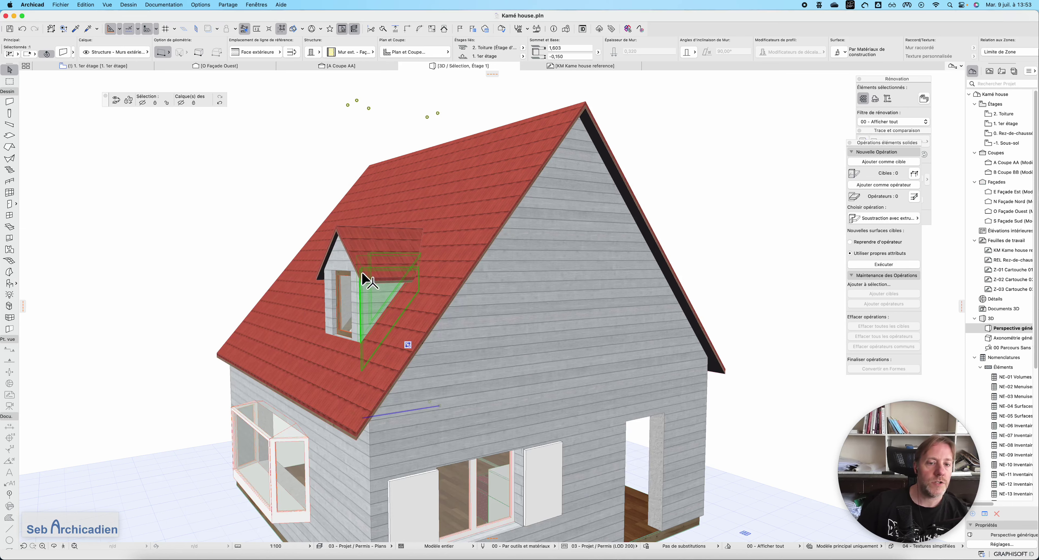
# Select the three dormer walls and apply the composite "Mur ext. - Façade ventilée bois lucarne" to them
pyautogui.click(97, 5)
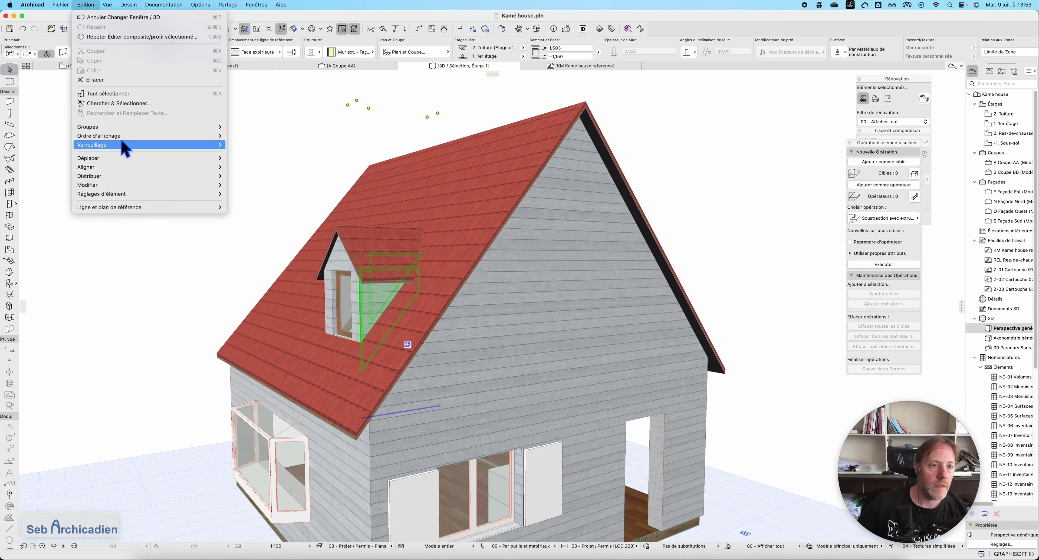
pyautogui.click(347, 296)
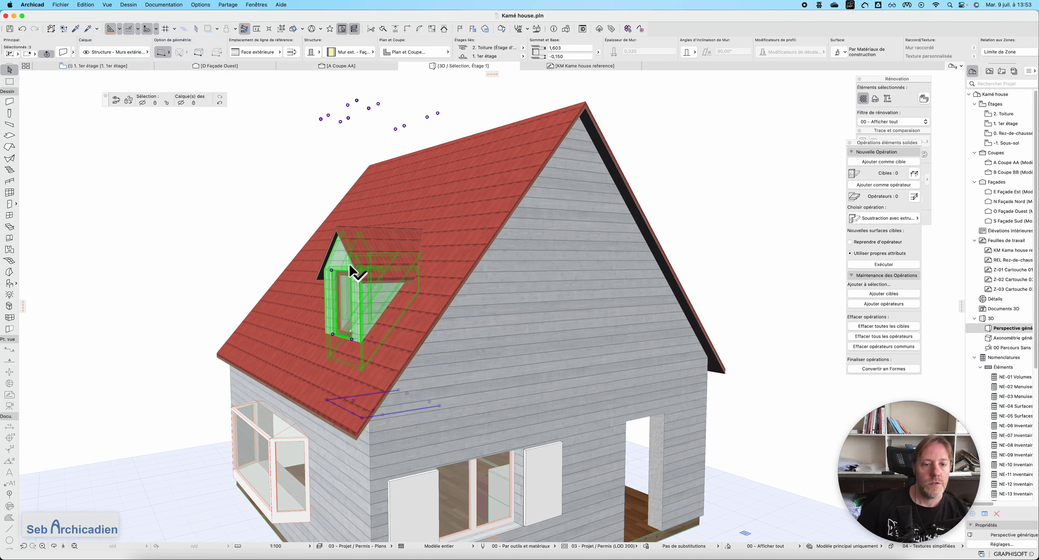
pyautogui.click(359, 53)
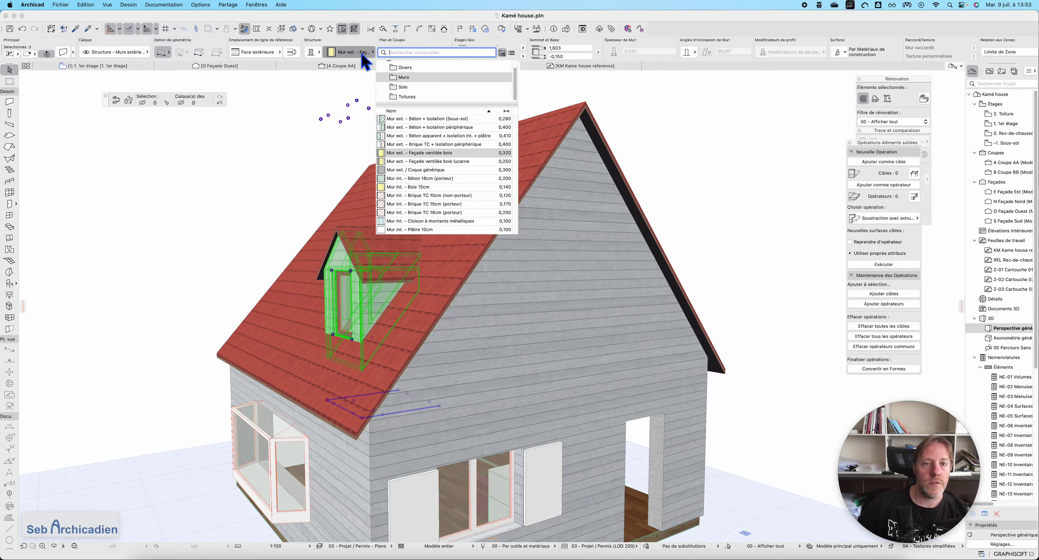
pyautogui.click(444, 162)
pyautogui.click(205, 205)
# Select the dormer's front window on the 1er étage floor plan
pyautogui.click(95, 66)
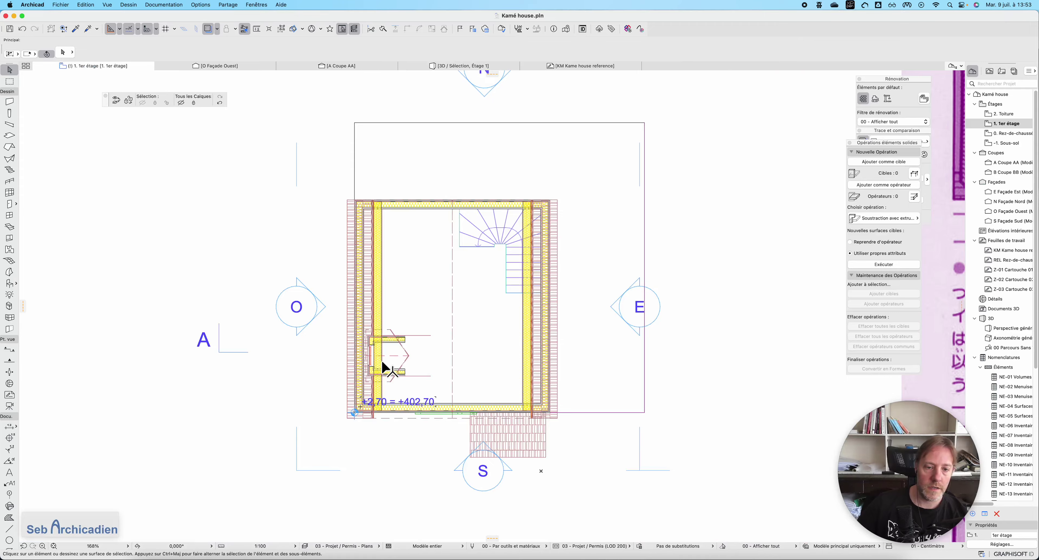
pyautogui.scroll(10, 381, 370)
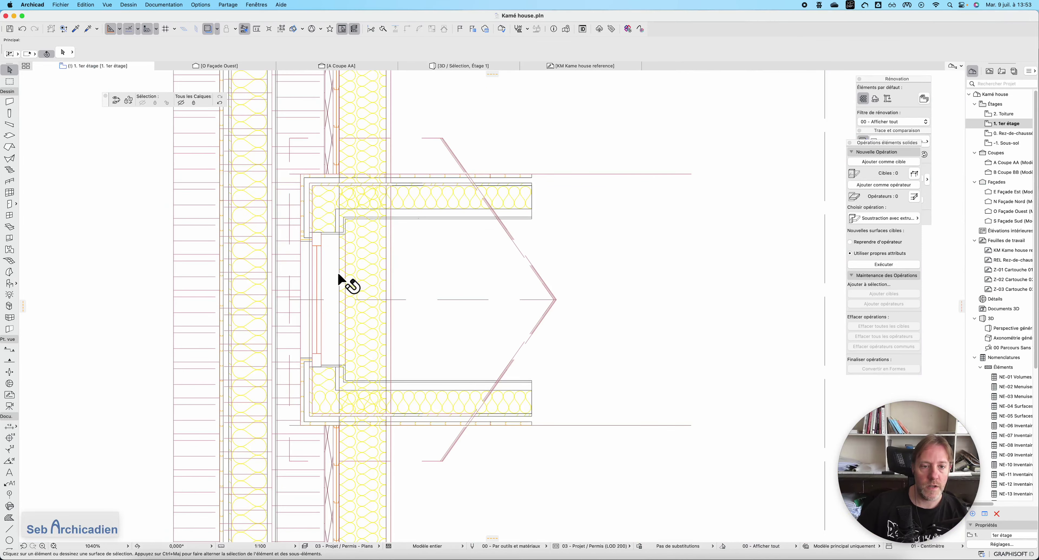
pyautogui.click(344, 240)
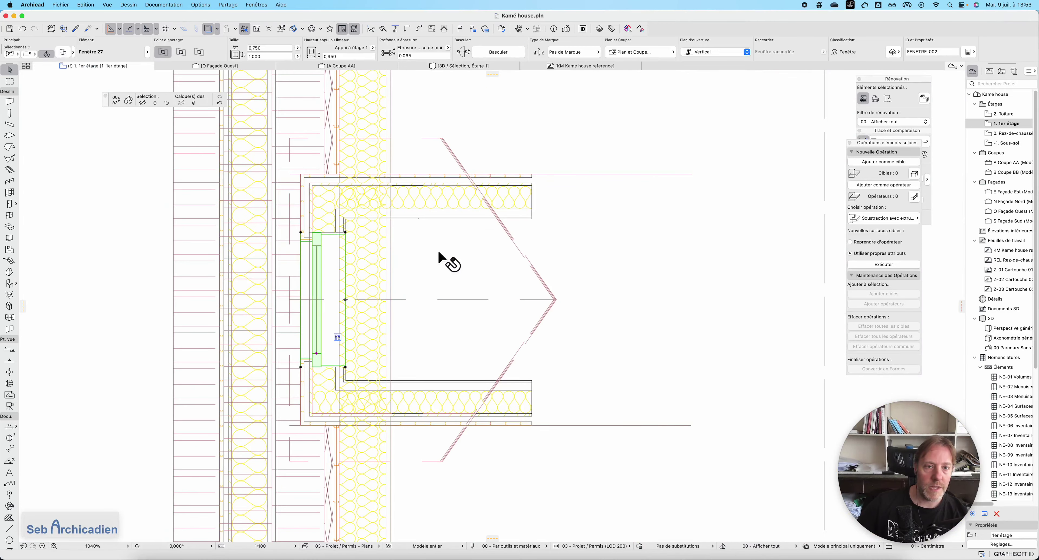
# Try a width of 1 m for the dormer's front window
pyautogui.click(264, 48)
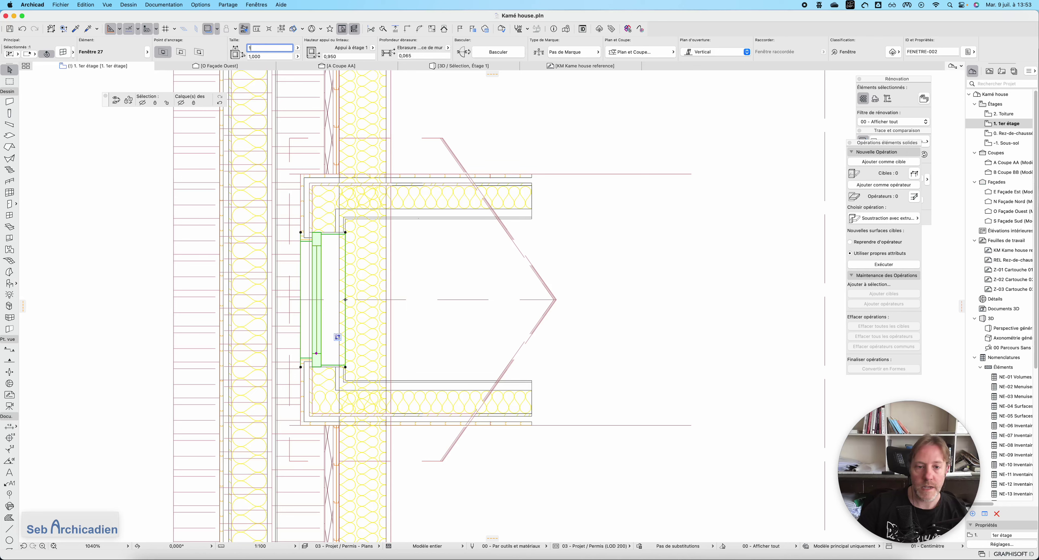
pyautogui.write('1')
pyautogui.press('Return')
pyautogui.press('super+z')
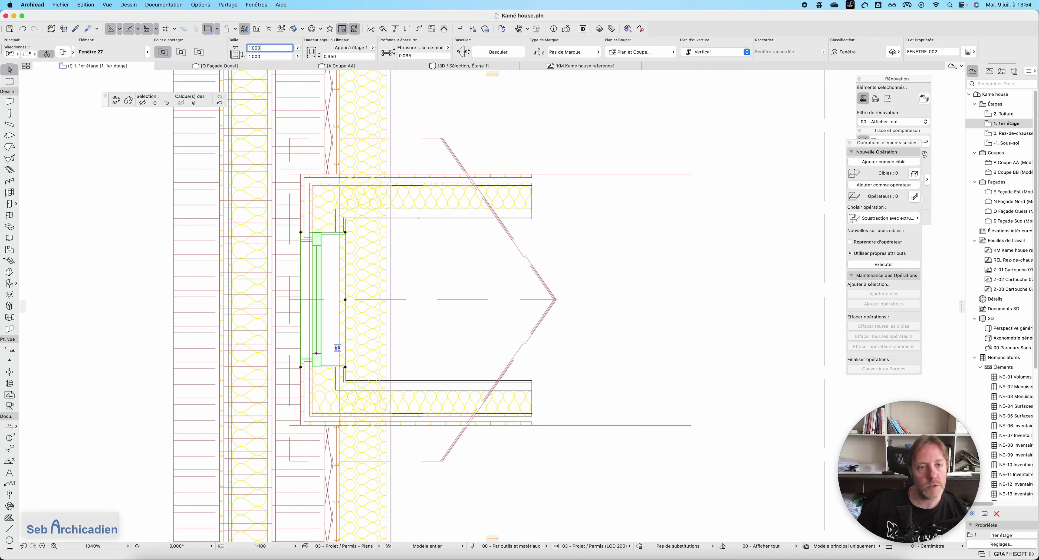
# Set the width of the dormer's front window to 0,9 m and deselect it
pyautogui.click(275, 49)
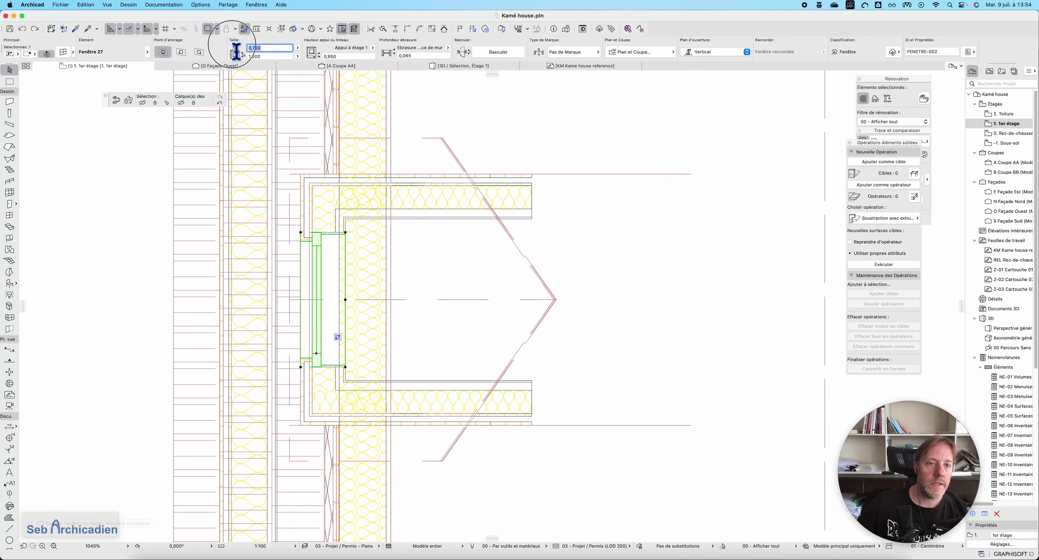
pyautogui.write('0,9')
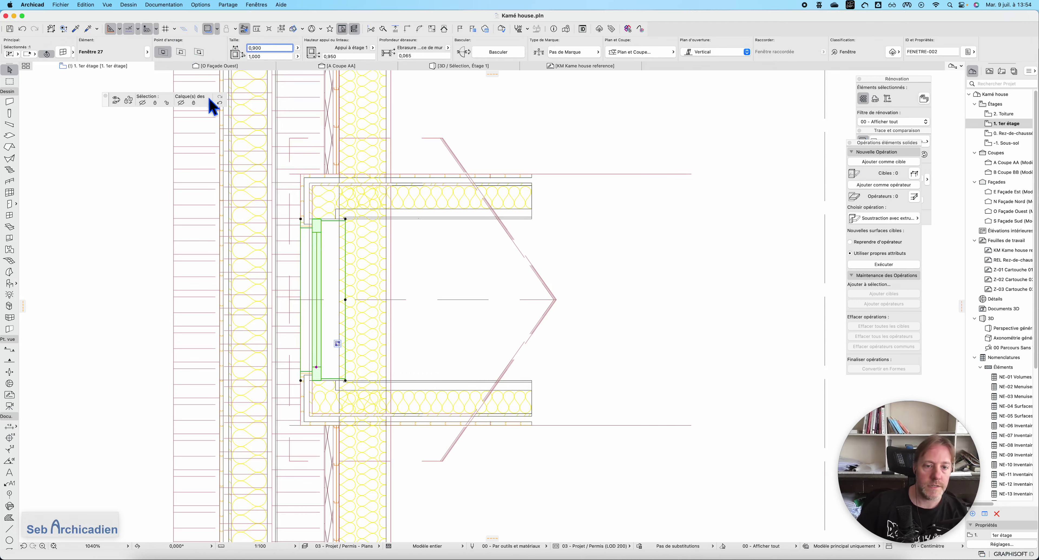
pyautogui.click(27, 234)
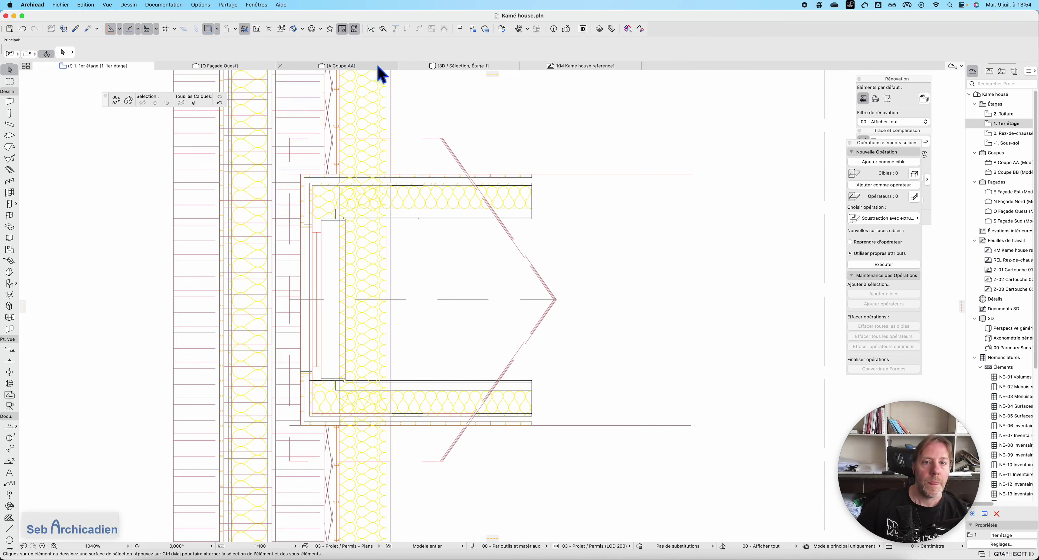
# Examine the dormer's front in the 3D view and the junction of its walls with the main roof in section Coupe AA
pyautogui.click(463, 67)
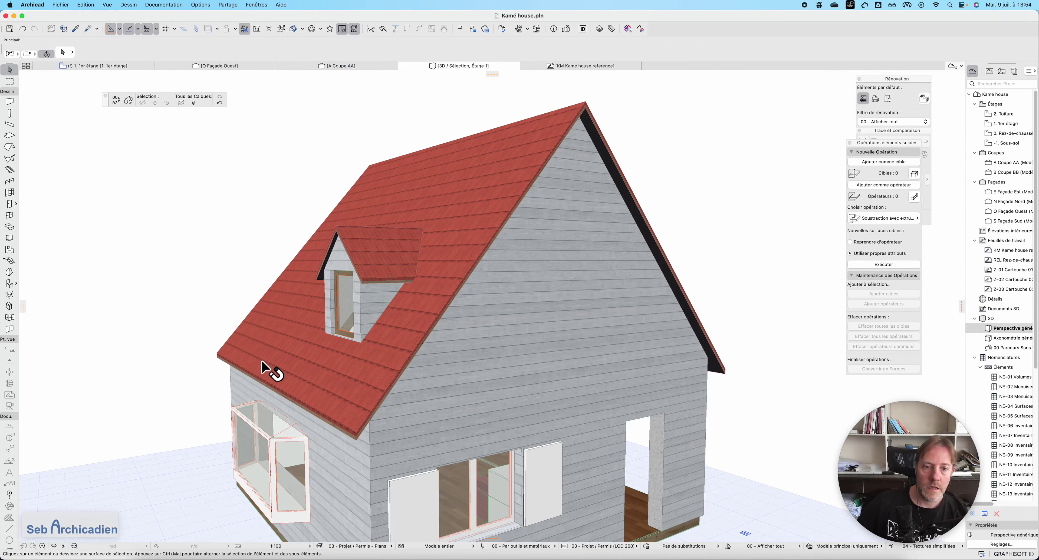
pyautogui.click(54, 546)
pyautogui.moveTo(307, 351); pyautogui.dragTo(714, 258)
pyautogui.scroll(5, 478, 244)
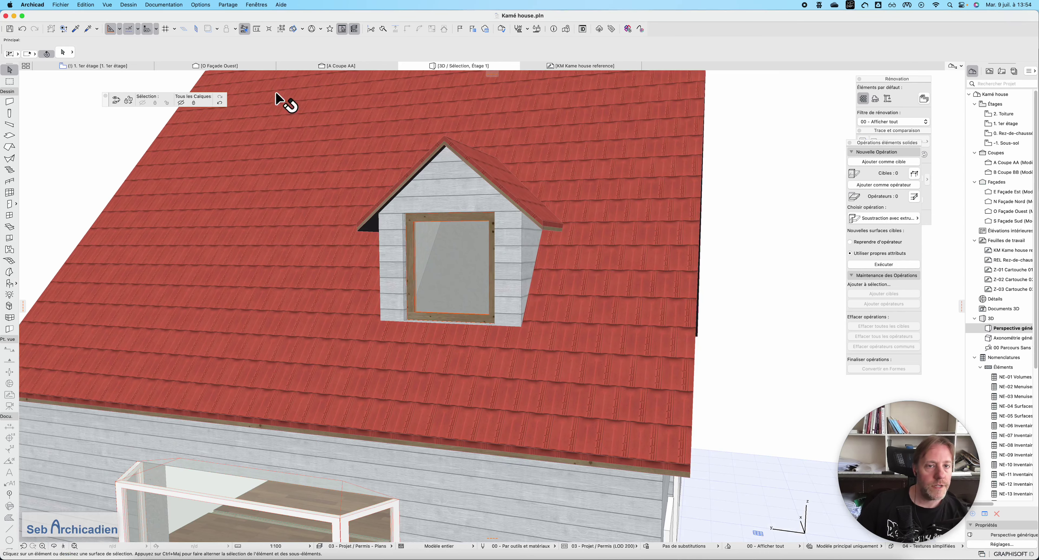
pyautogui.click(337, 66)
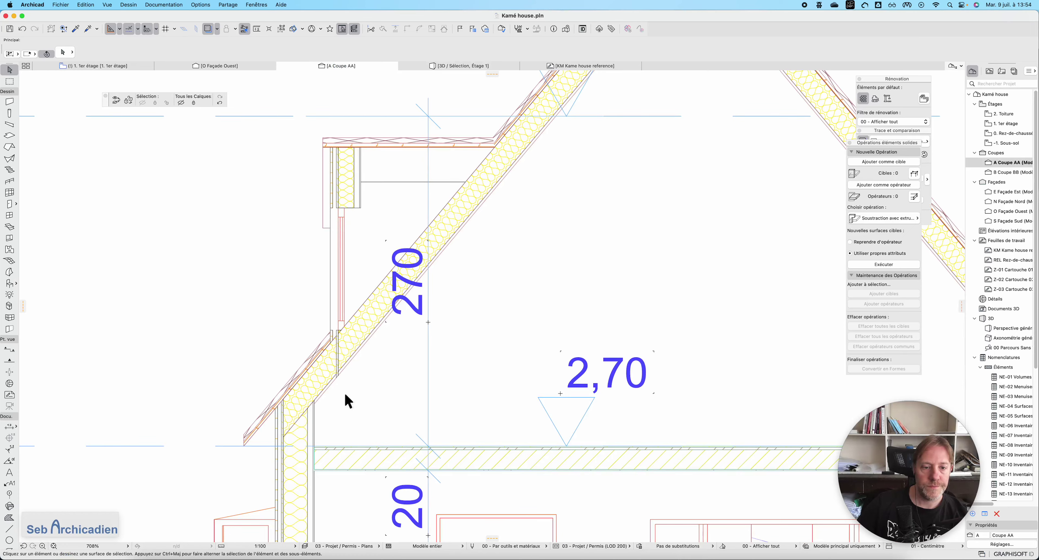
pyautogui.scroll(10, 313, 323)
pyautogui.click(335, 299)
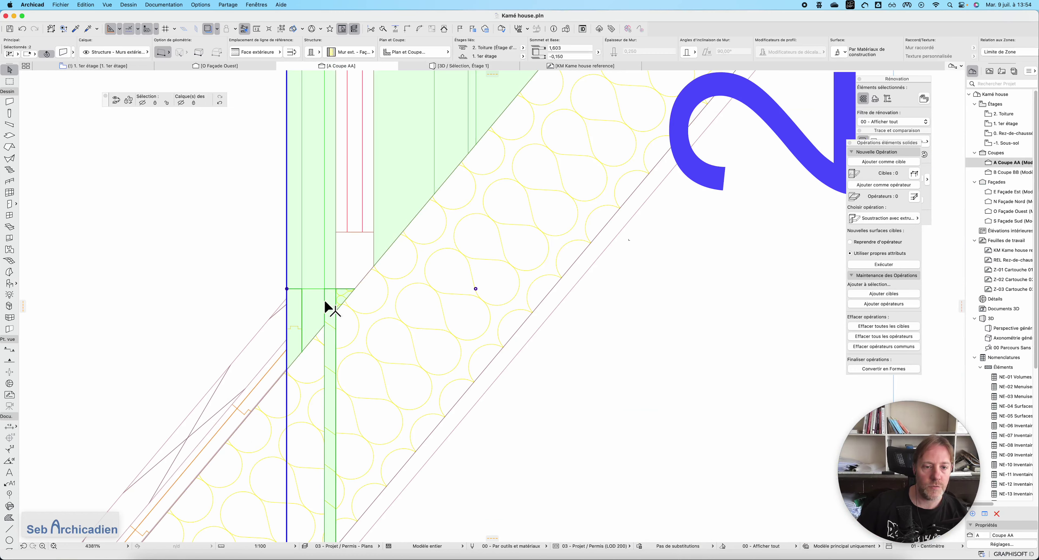
pyautogui.rightClick(325, 301)
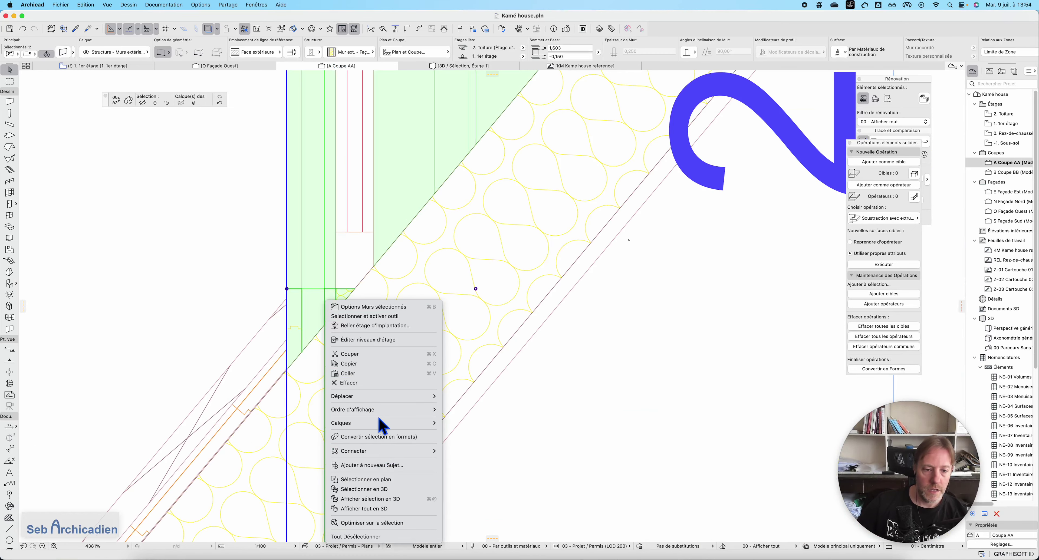
pyautogui.click(222, 292)
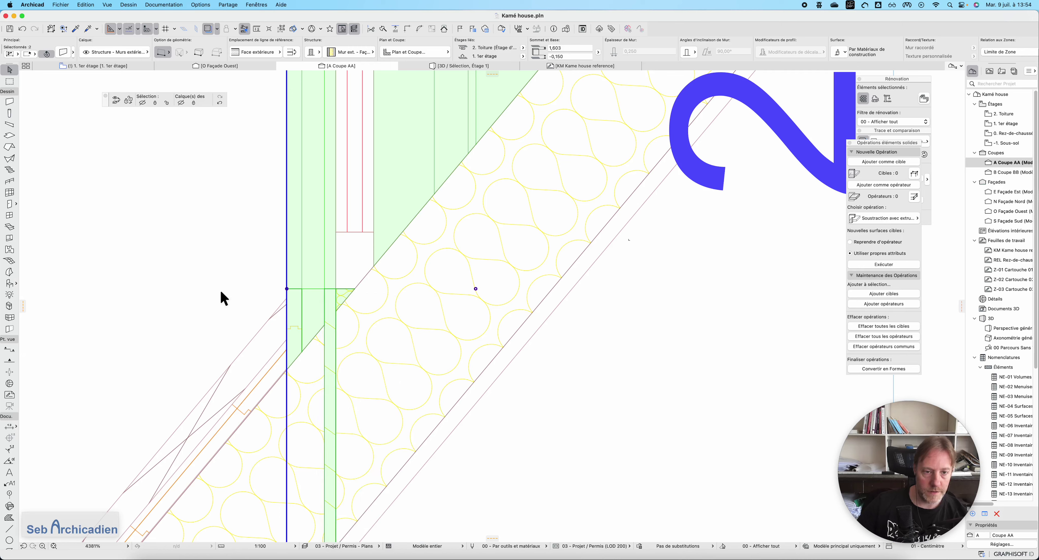
# Deselect the dormer walls and toggle group suspension (Suspendre Groupes)
pyautogui.click(229, 288)
pyautogui.click(68, 3)
pyautogui.moveTo(164, 5)
pyautogui.click(51, 6)
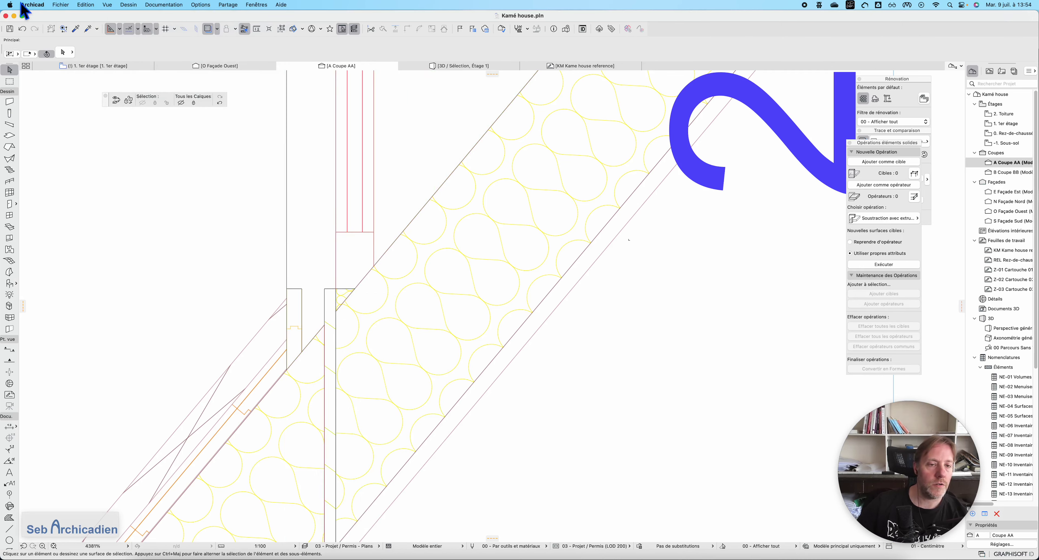
pyautogui.click(83, 5)
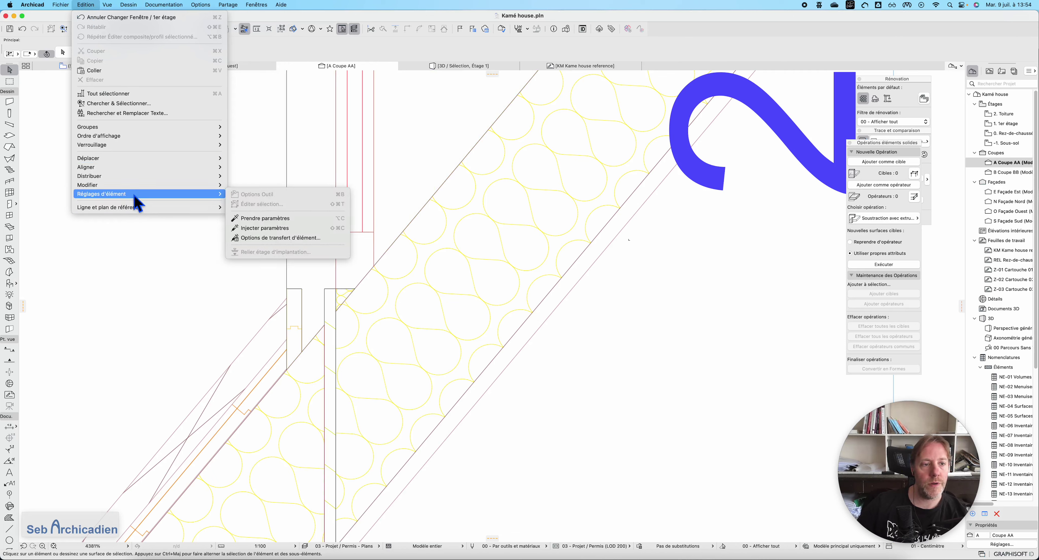
pyautogui.moveTo(199, 128)
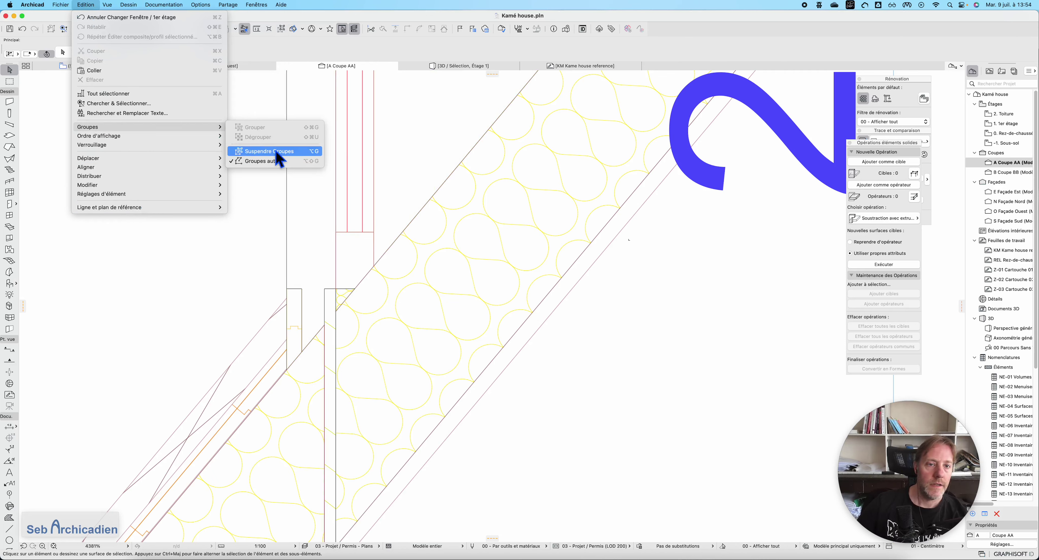
pyautogui.click(269, 151)
# Review the layers of the dormer wall's composite Mur ext. - Façade ventilée bois lucarne, including Bois - Lattage, without changing it
pyautogui.click(305, 334)
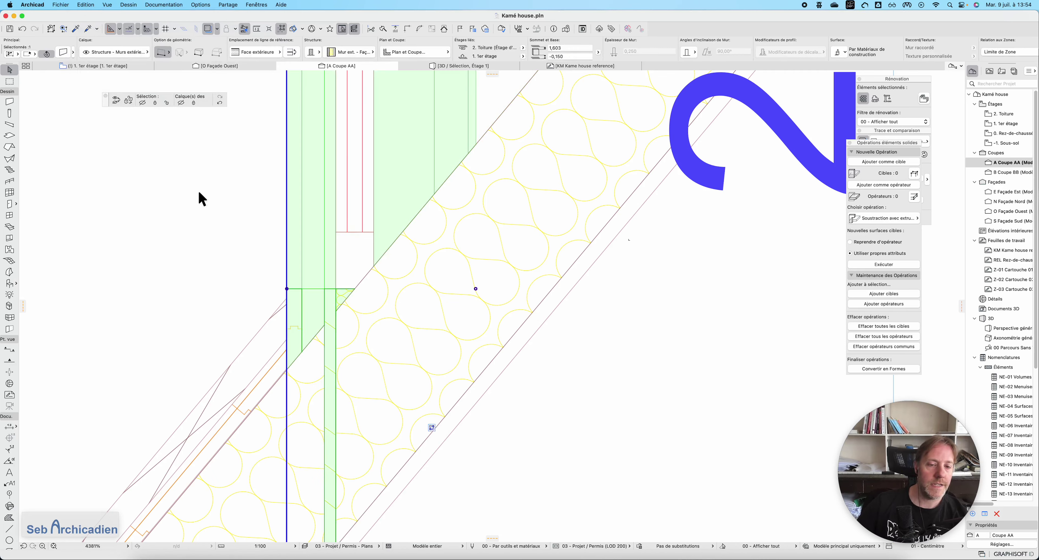
pyautogui.rightClick(300, 307)
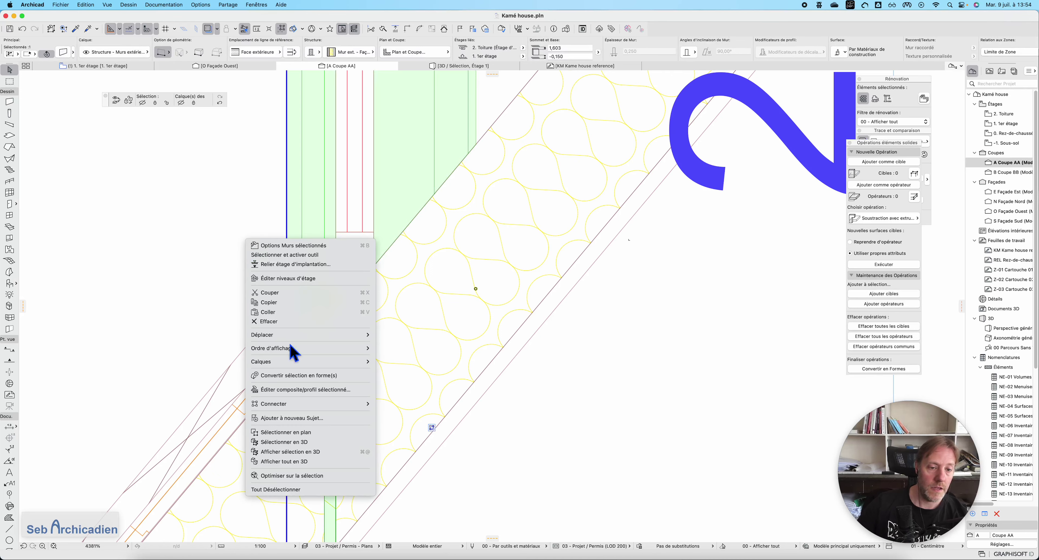
pyautogui.click(301, 389)
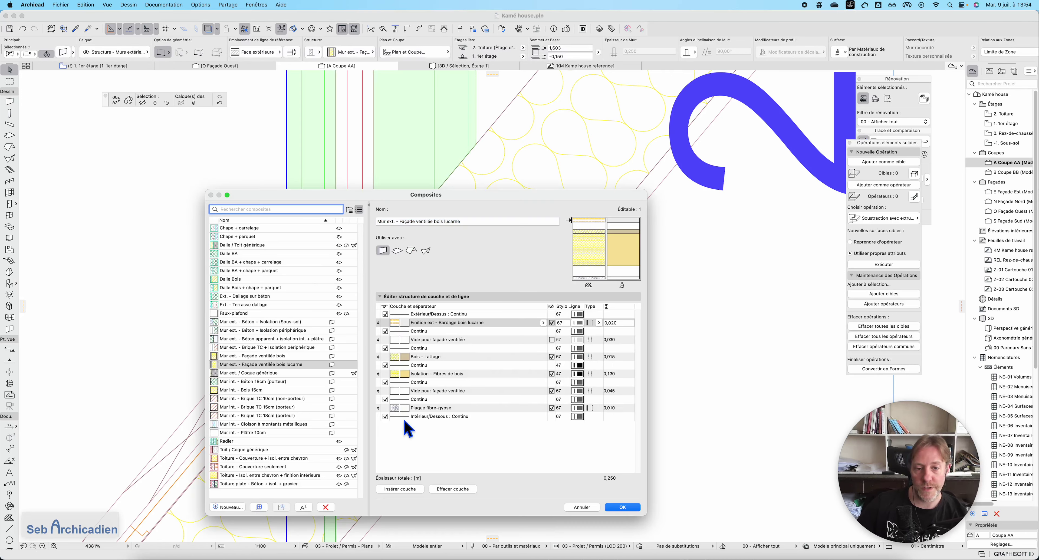
pyautogui.click(464, 357)
pyautogui.moveTo(496, 202)
pyautogui.mouseDown()
pyautogui.moveTo(747, 180)
pyautogui.moveTo(740, 173)
pyautogui.mouseUp()
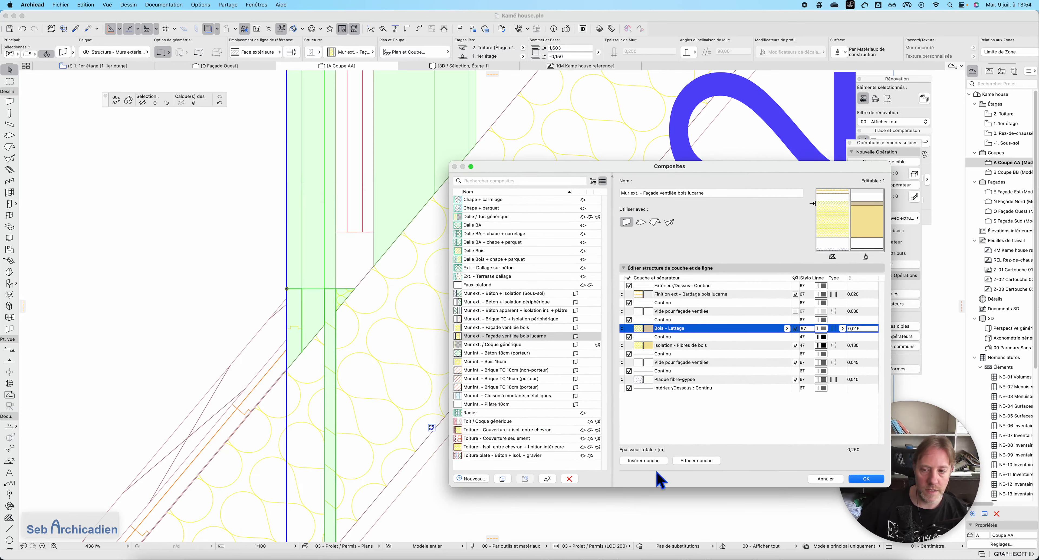
pyautogui.click(823, 477)
# Select the main roof slope and check the intersection priority of its building material Toiture - Laine de verre & Chevronnage
pyautogui.scroll(-3, 538, 492)
pyautogui.click(501, 318)
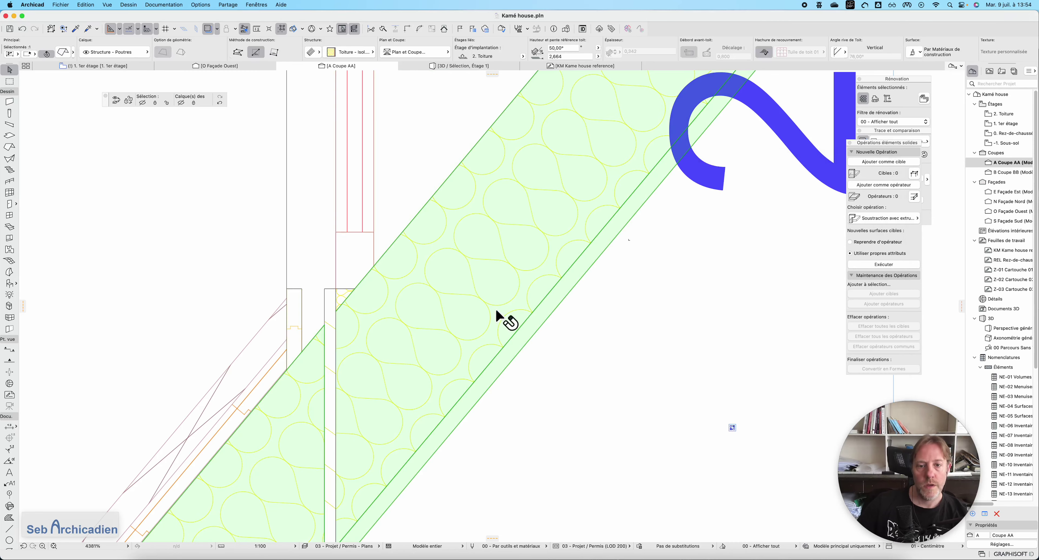
pyautogui.scroll(-1, 359, 283)
pyautogui.rightClick(363, 295)
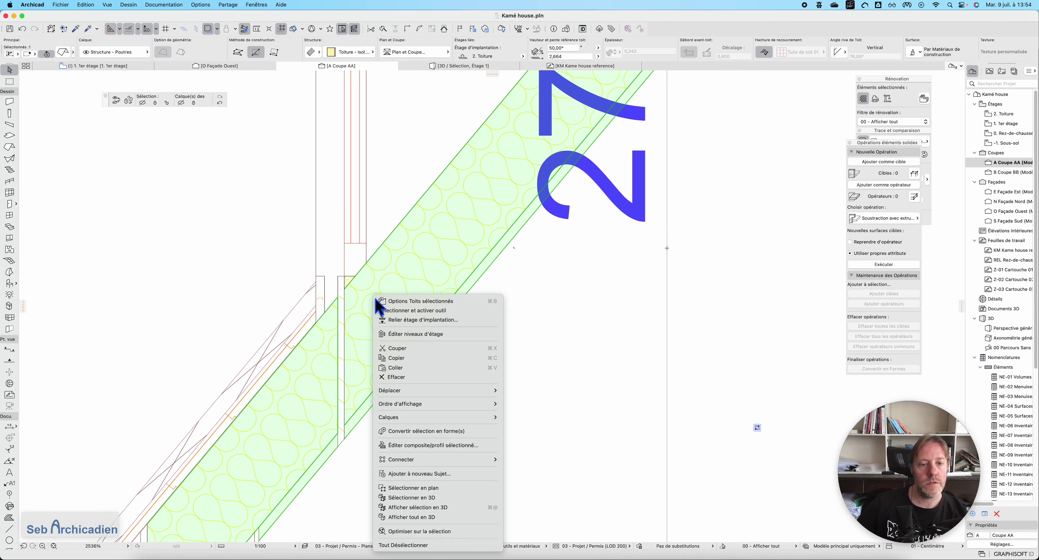
pyautogui.press('Escape')
pyautogui.click(204, 5)
pyautogui.moveTo(274, 18)
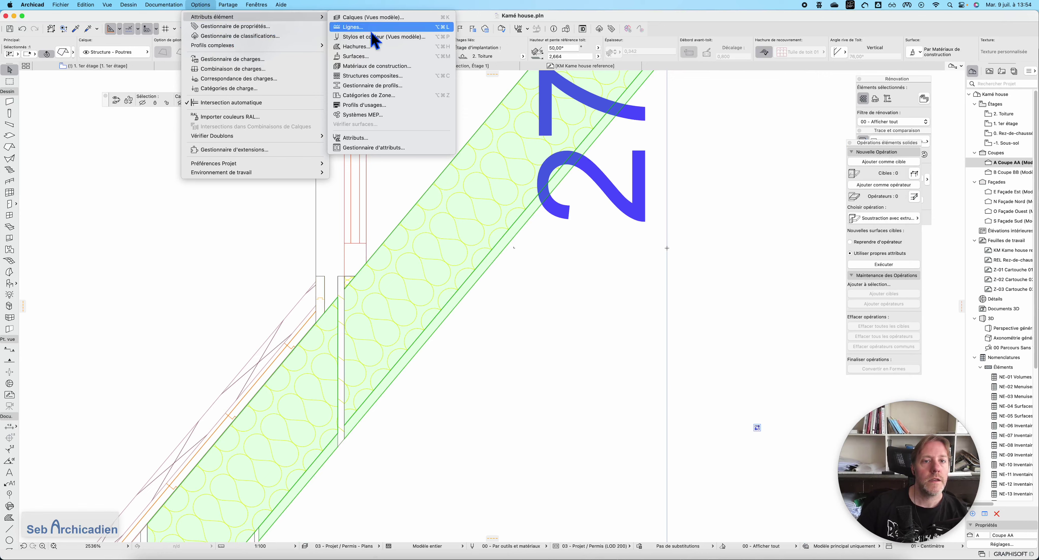
pyautogui.click(399, 67)
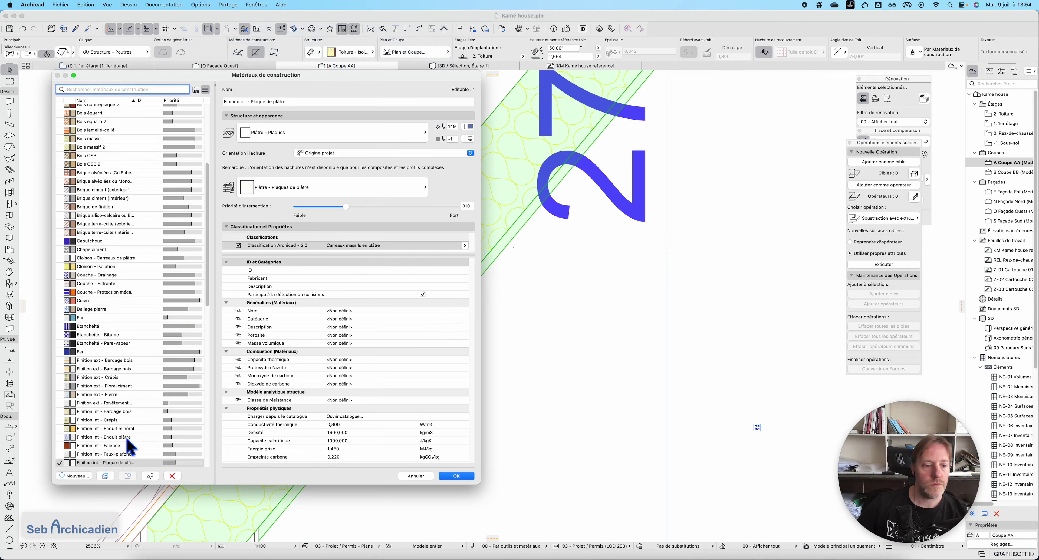
pyautogui.scroll(-10, 130, 445)
pyautogui.click(139, 395)
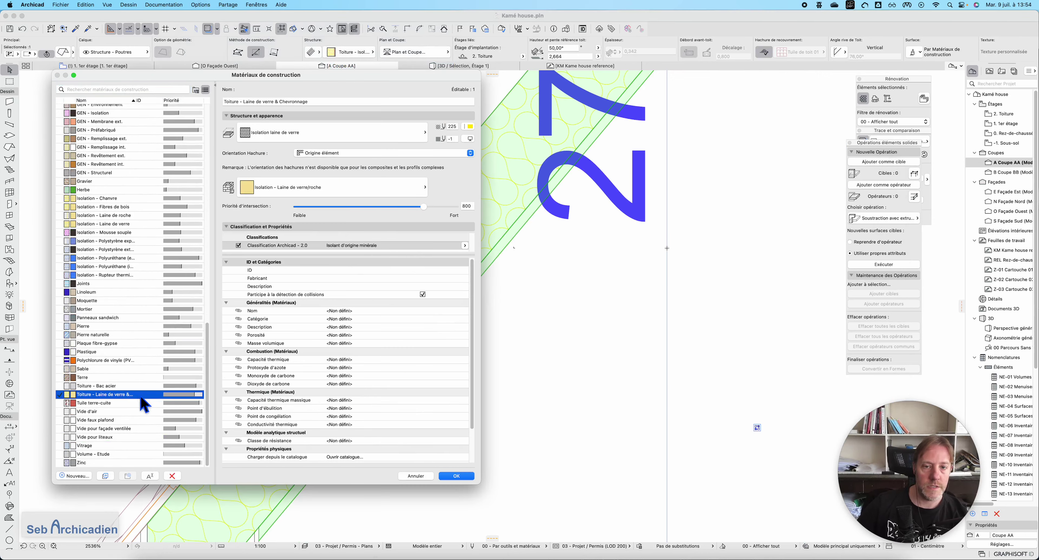
pyautogui.click(458, 477)
# Select the dormer wall and duplicate the building material Bois - Lattage as Bois - Lattage lucarne
pyautogui.click(337, 285)
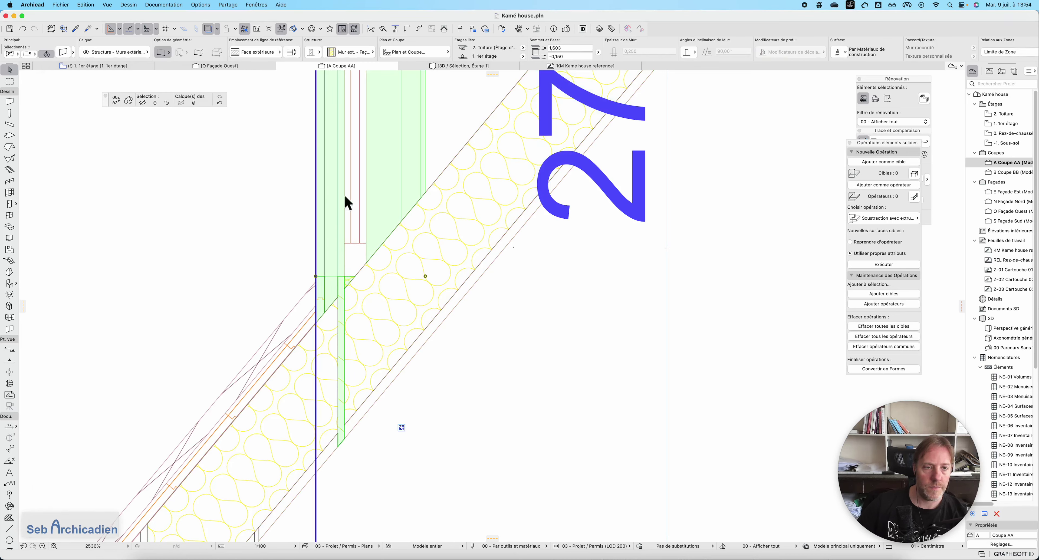
pyautogui.click(197, 4)
pyautogui.moveTo(226, 17)
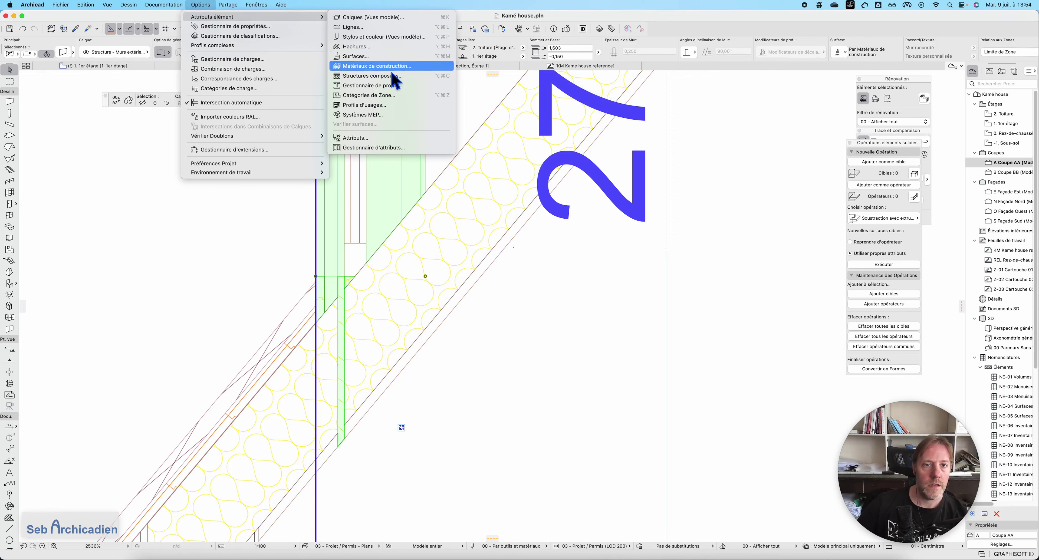
pyautogui.click(392, 67)
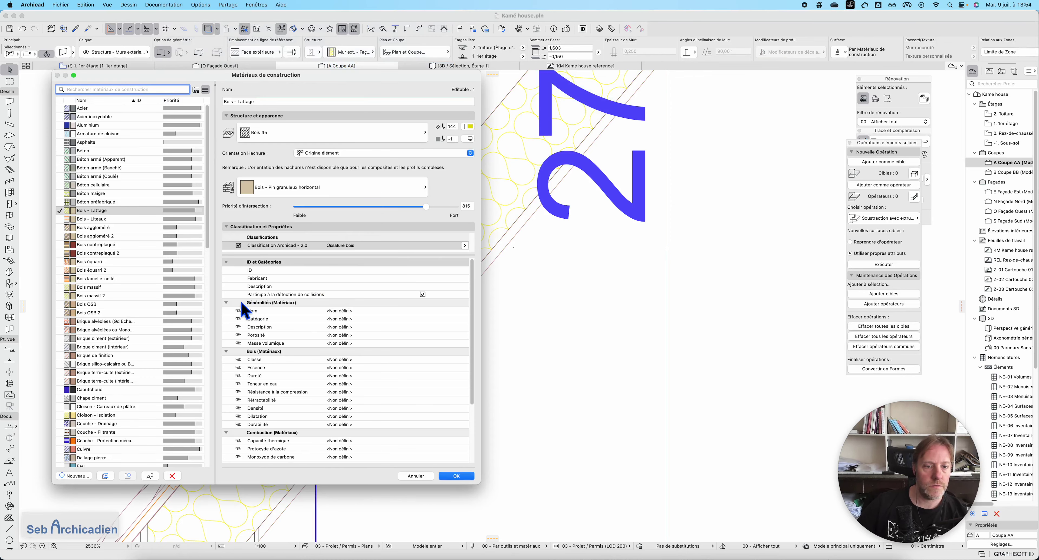
pyautogui.click(148, 211)
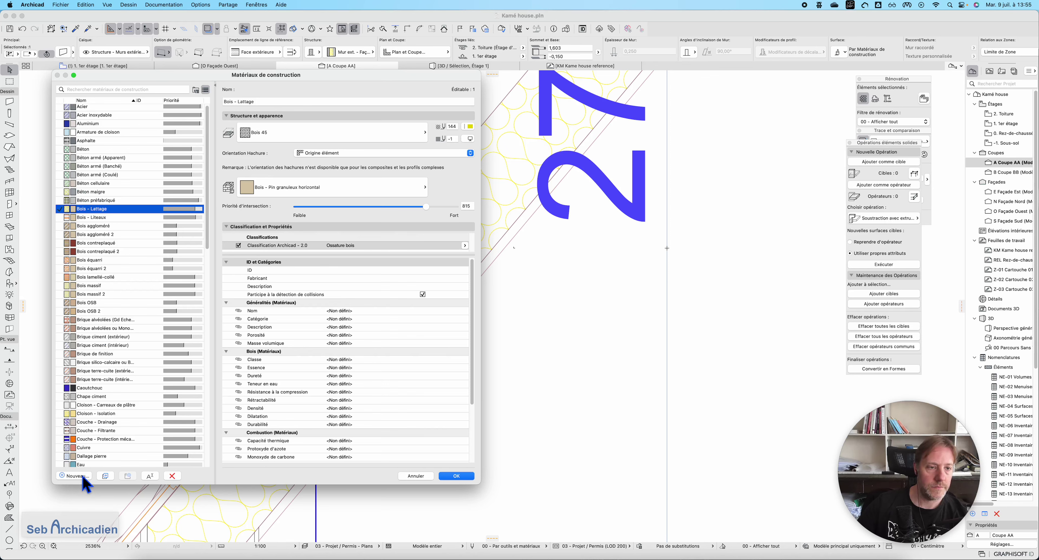
pyautogui.click(74, 475)
pyautogui.moveTo(524, 197); pyautogui.dragTo(485, 196)
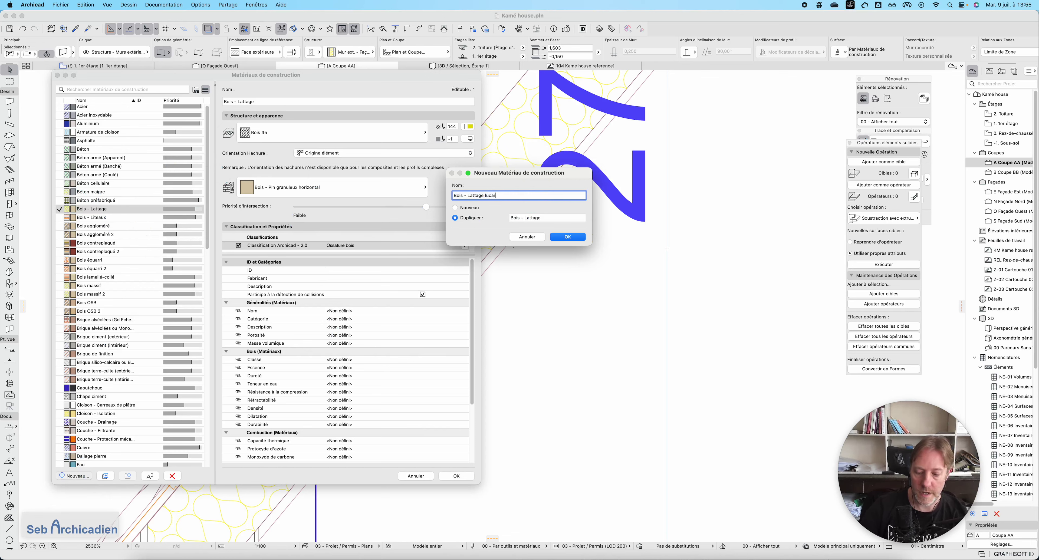
pyautogui.press('Return')
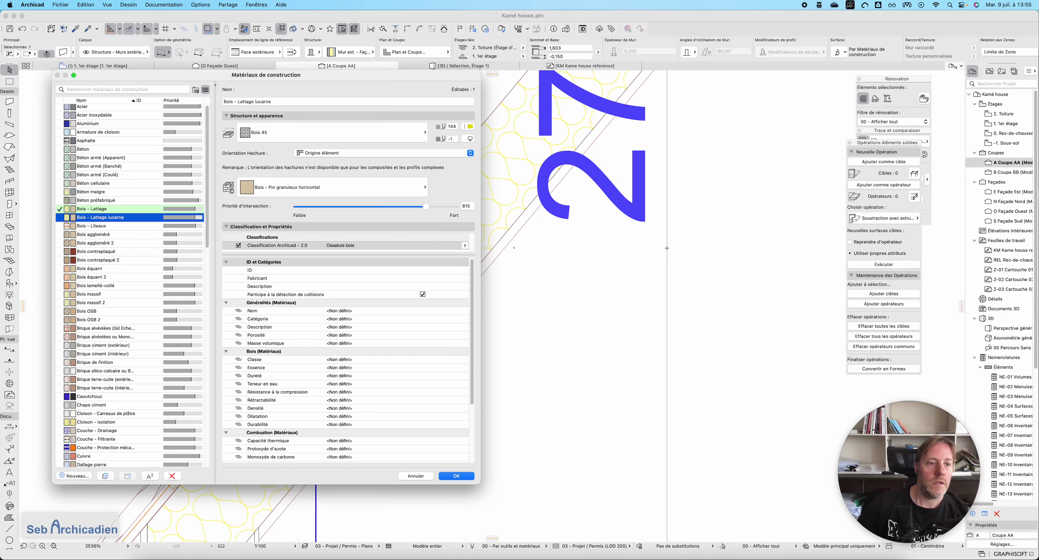
# Set the intersection priority of Bois - Lattage lucarne to 780 and confirm the material settings
pyautogui.click(466, 207)
pyautogui.write('780')
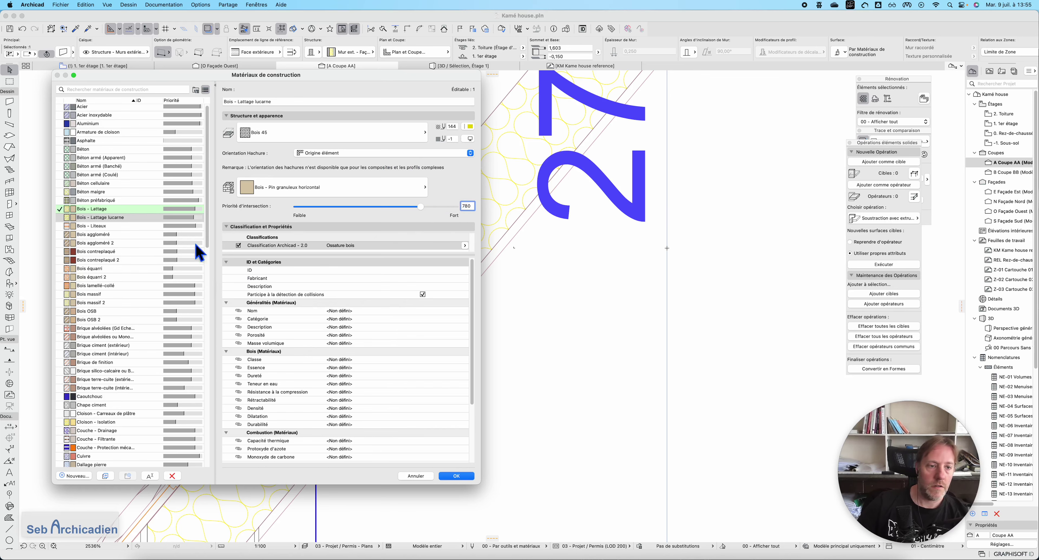
pyautogui.click(457, 476)
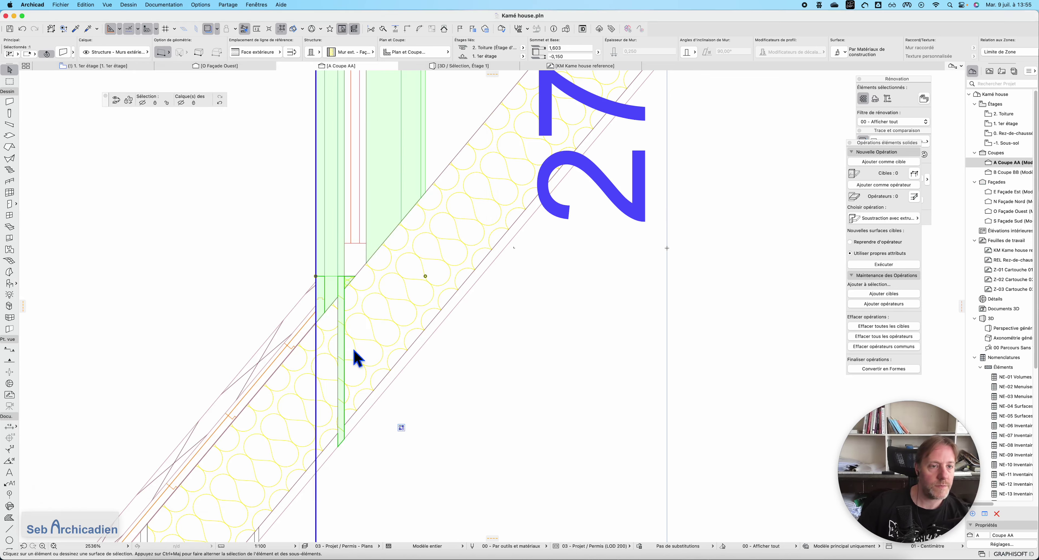
# Replace the Bois - Lattage layer with Bois - Lattage lucarne in the dormer wall's composite Mur ext. - Façade ventilée bois lucarne
pyautogui.click(358, 224)
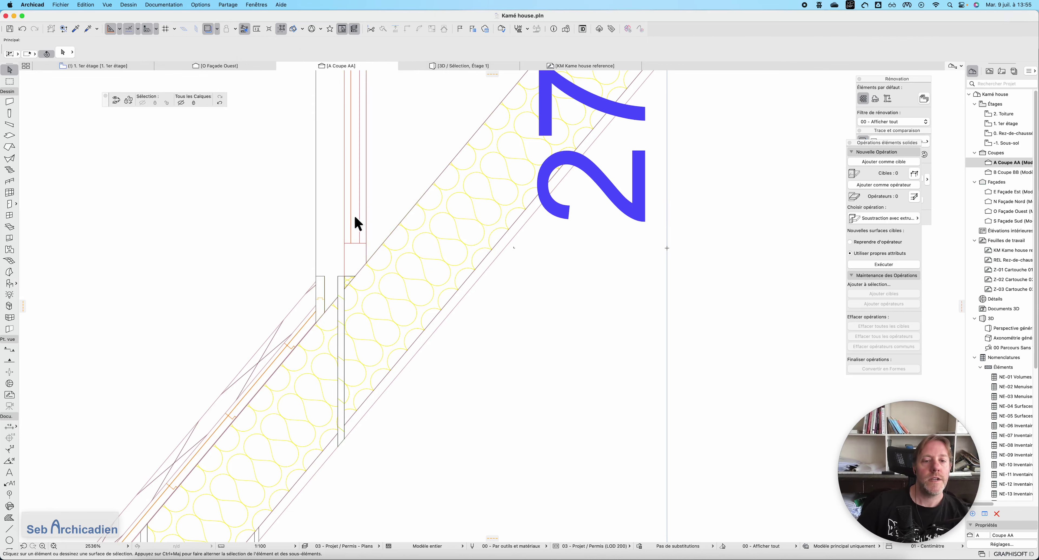
pyautogui.click(322, 295)
pyautogui.rightClick(324, 267)
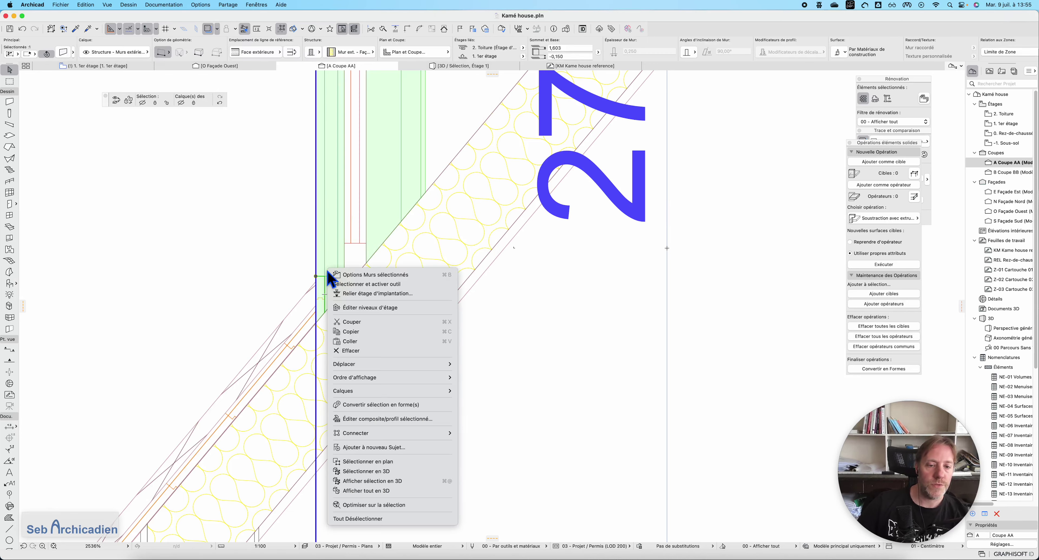
pyautogui.click(414, 422)
pyautogui.click(710, 329)
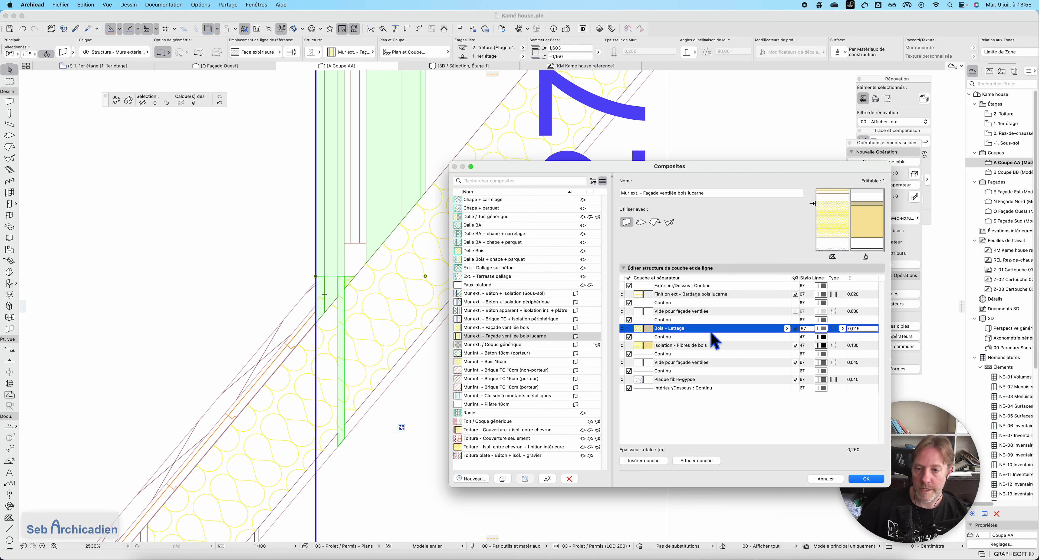
pyautogui.click(786, 329)
pyautogui.click(860, 407)
pyautogui.click(867, 480)
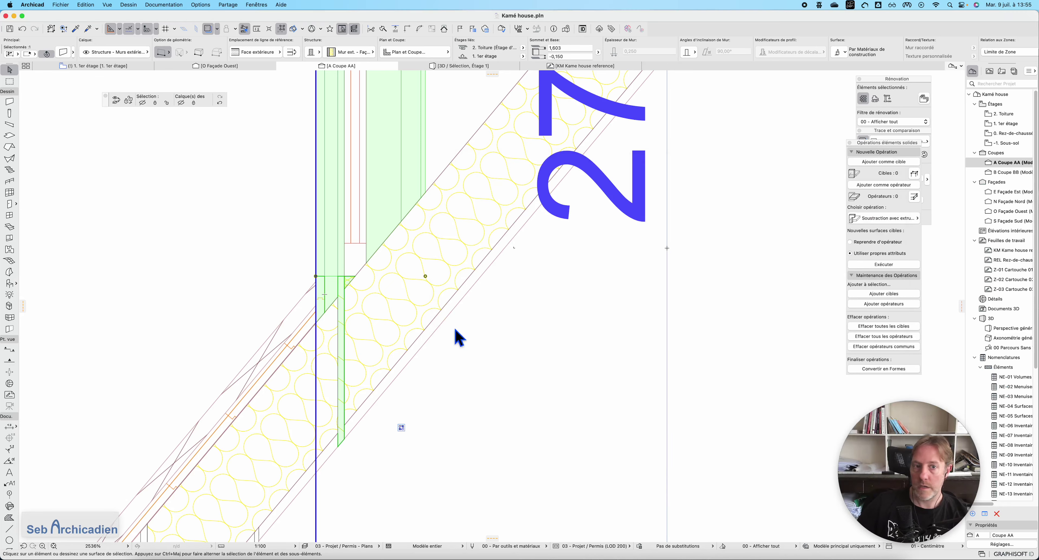
# Select the dormer's roof in section Coupe AA and examine its build-up and its junction with the main roof
pyautogui.scroll(-8, 265, 218)
pyautogui.click(264, 220)
pyautogui.scroll(5, 266, 226)
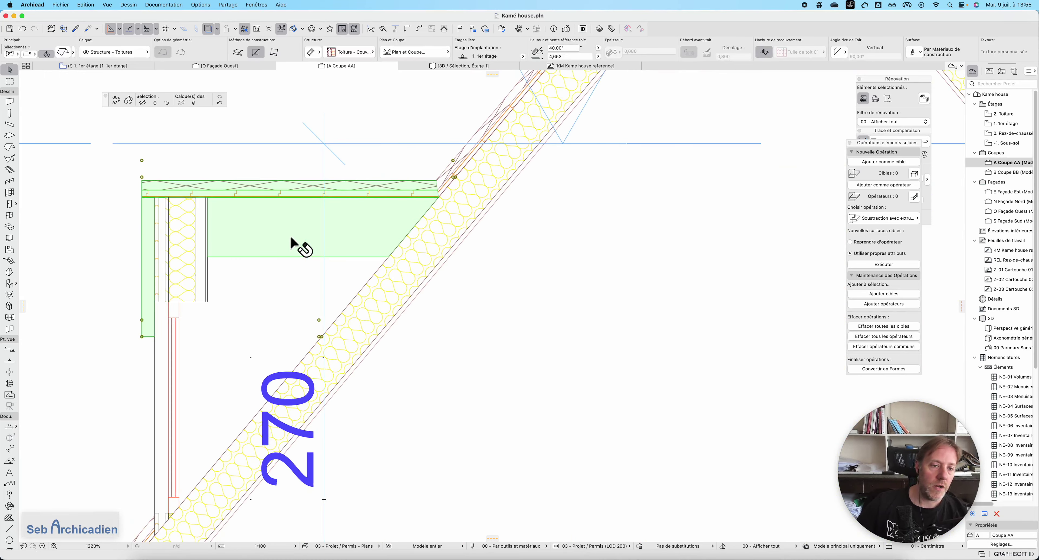
pyautogui.scroll(-4, 403, 216)
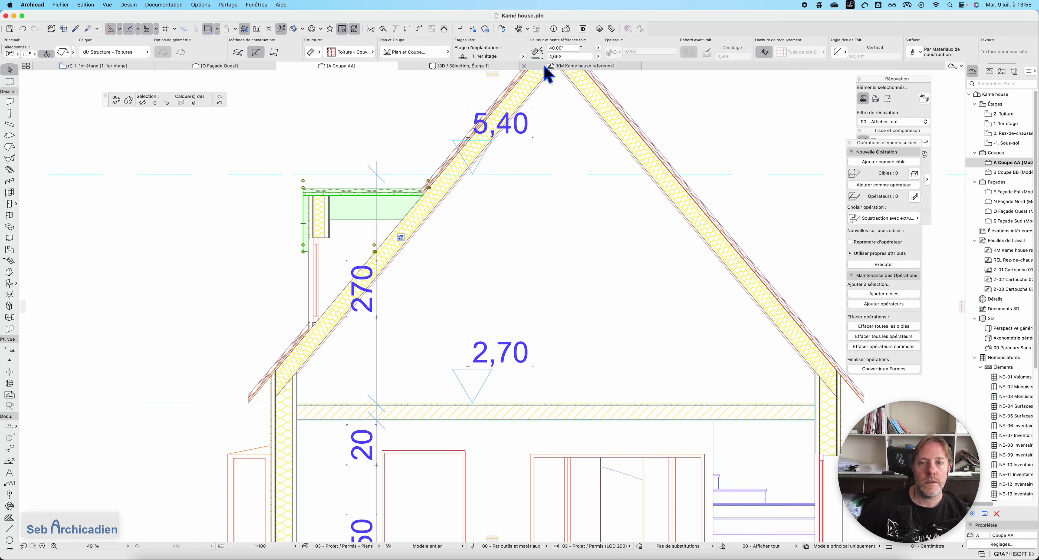
# In the Façade Ouest elevation, copy both dormer roof slopes straight down so the copies sit directly beneath the original roof covering
pyautogui.click(217, 74)
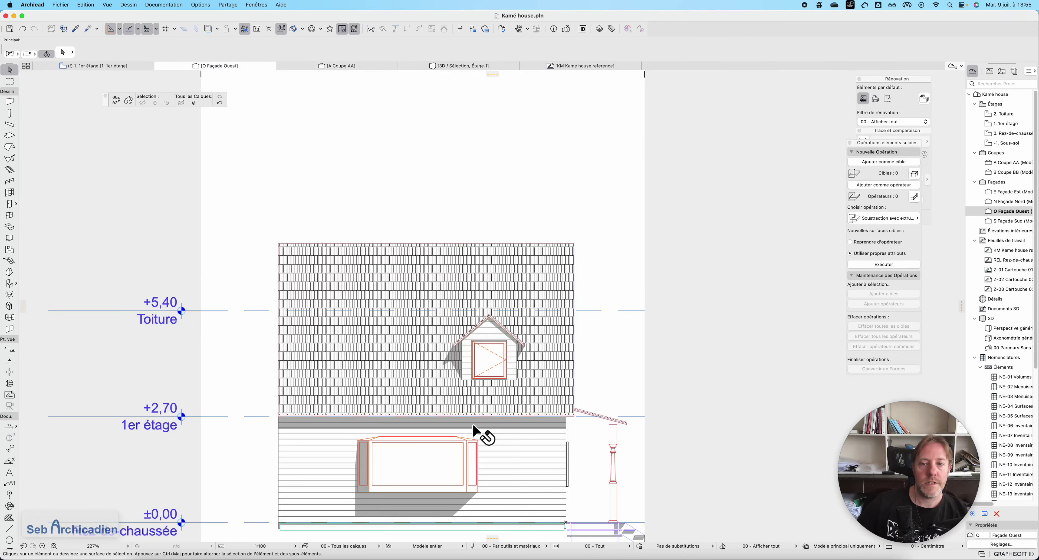
pyautogui.scroll(5, 520, 331)
pyautogui.scroll(3, 520, 331)
pyautogui.click(522, 239)
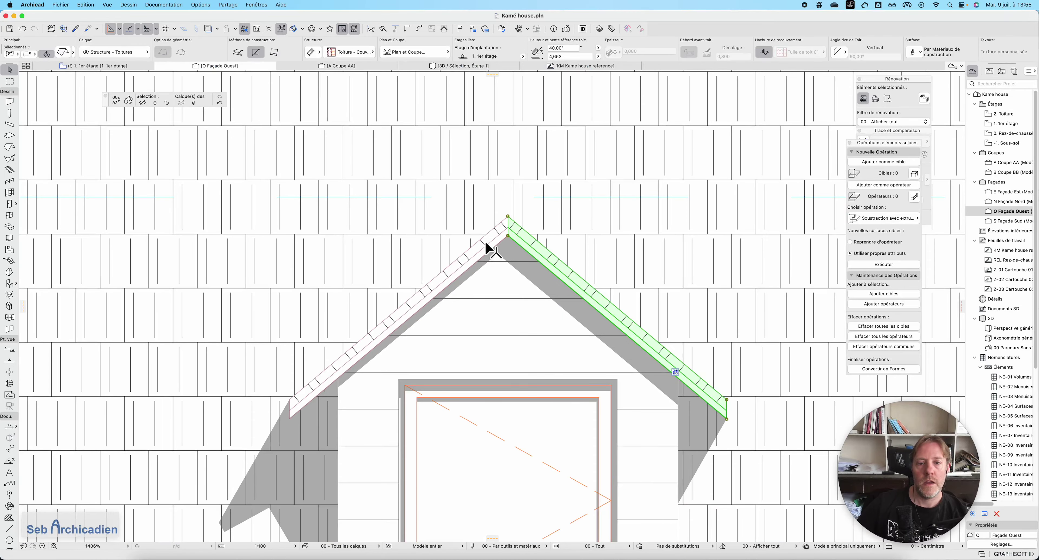
pyautogui.keyDown('shift'); pyautogui.click(487, 241); pyautogui.keyUp('shift')
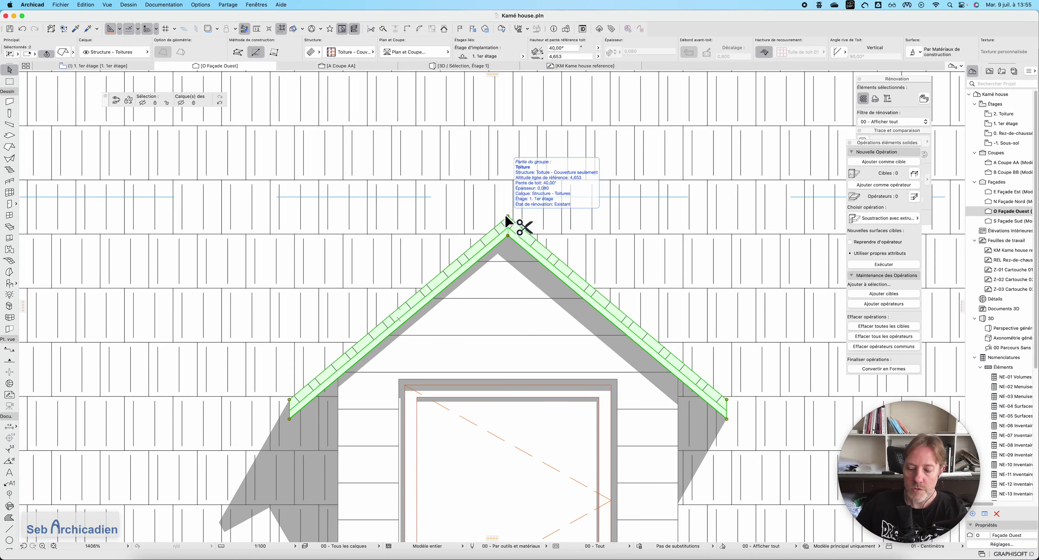
pyautogui.press('super+shift+d')
pyautogui.click(507, 216)
pyautogui.click(508, 236)
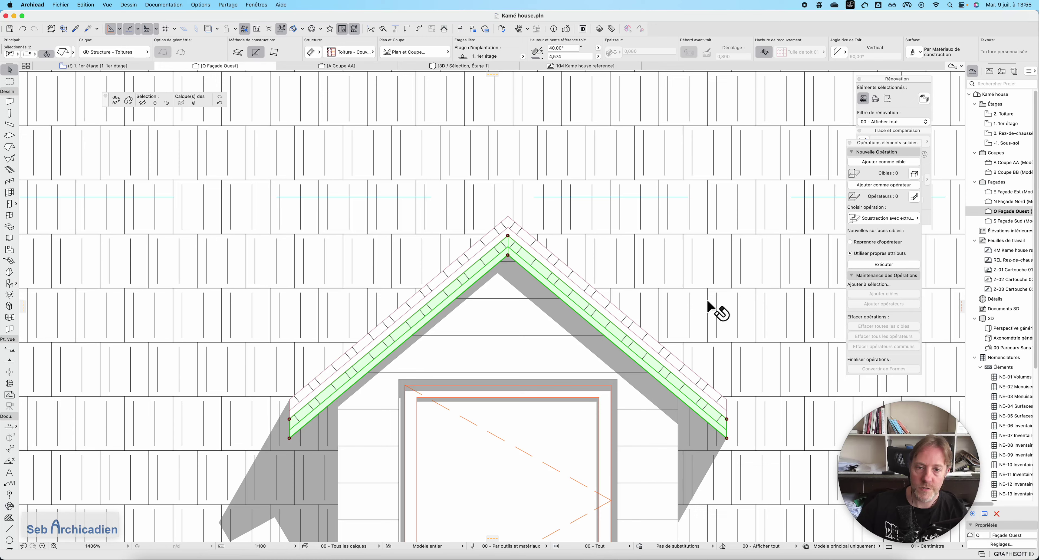
# Assign the composite Toiture - Isol. entre chevron + finition intérieure to the copied slopes and lower them flush under the dormer's roof covering
pyautogui.click(349, 52)
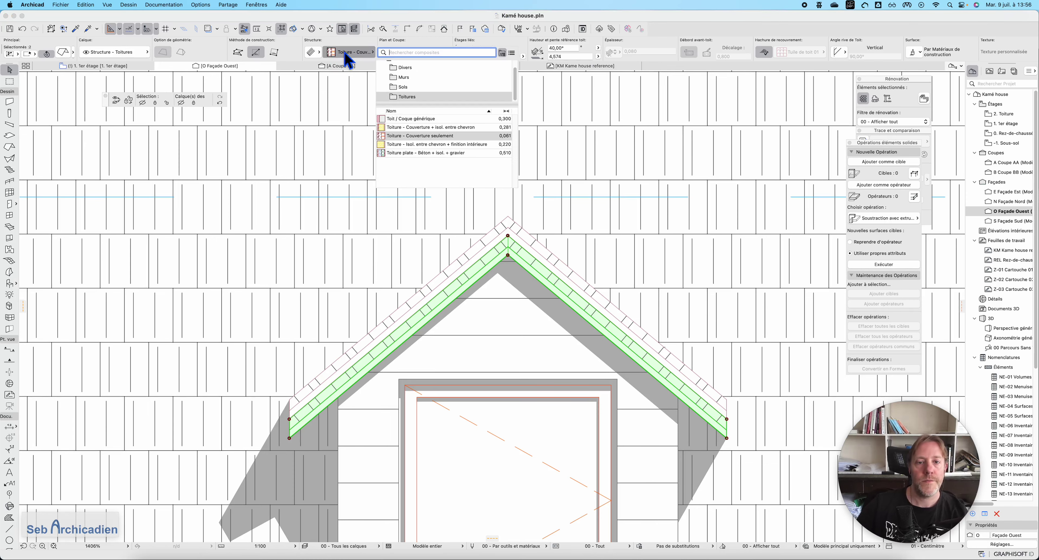
pyautogui.click(423, 146)
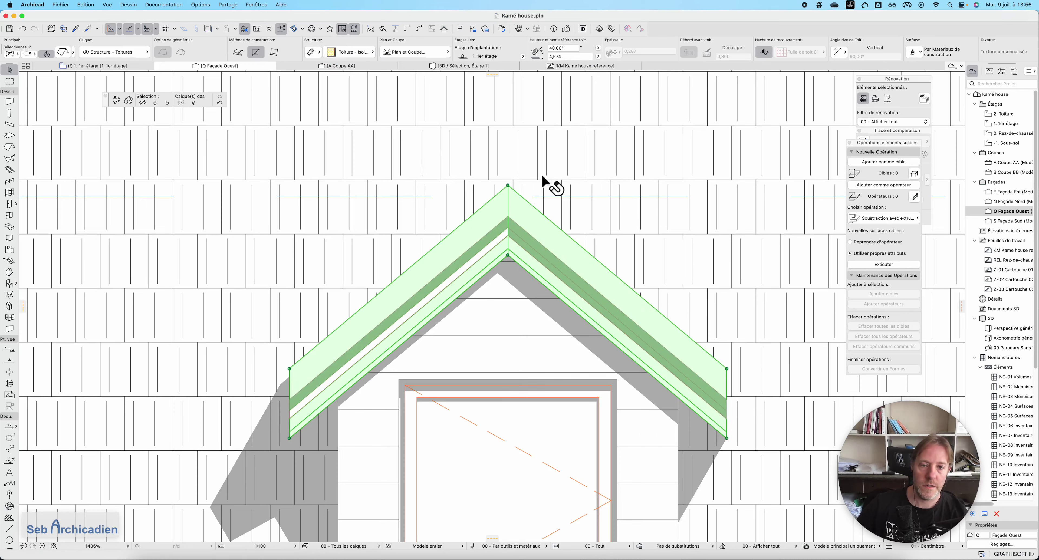
pyautogui.press('super+d')
pyautogui.click(508, 186)
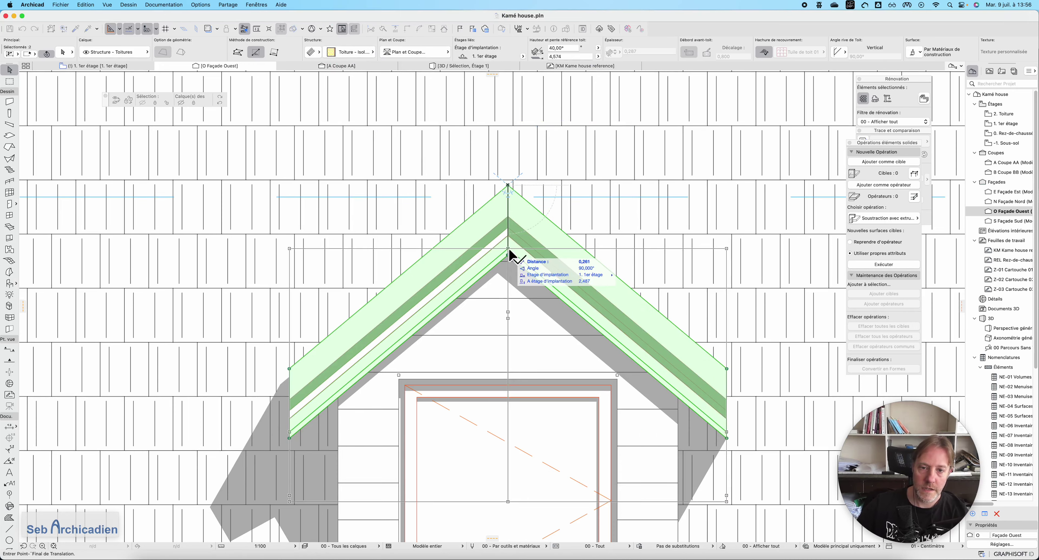
pyautogui.click(511, 245)
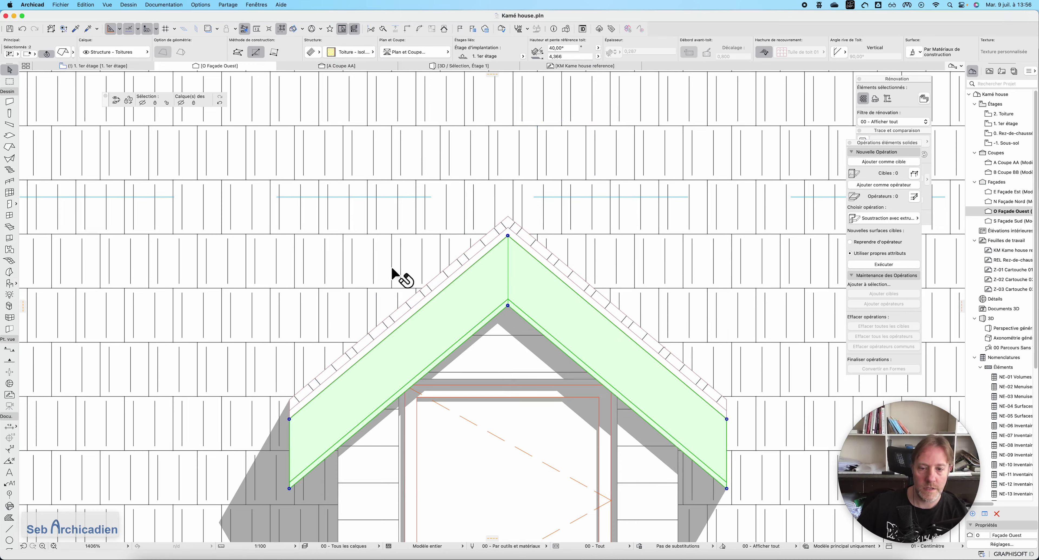
pyautogui.scroll(-3, 487, 265)
pyautogui.scroll(3, 510, 418)
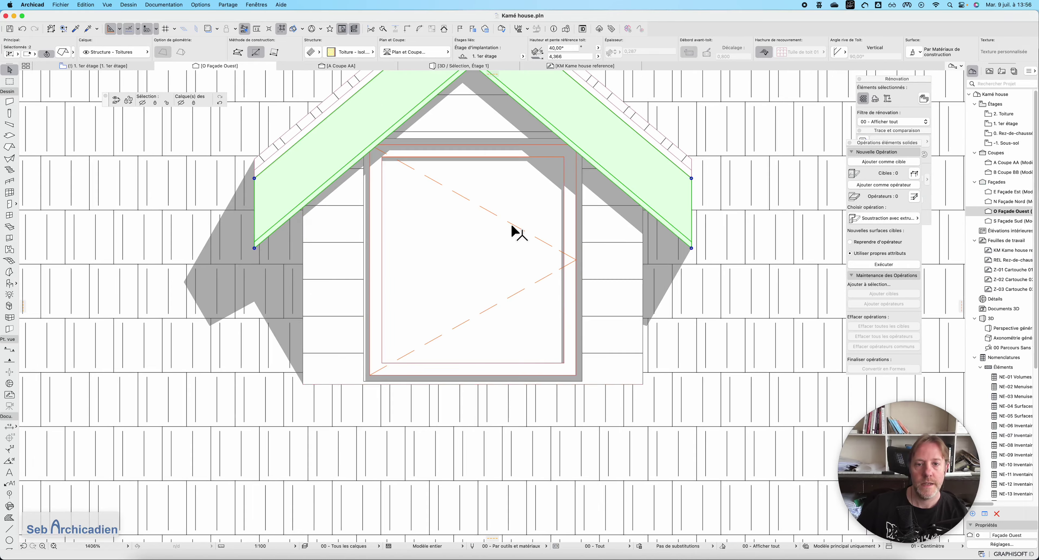
# Try a width of 0,8 m on the dormer's window in the Façade Ouest elevation, and undo it
pyautogui.scroll(-2, 421, 228)
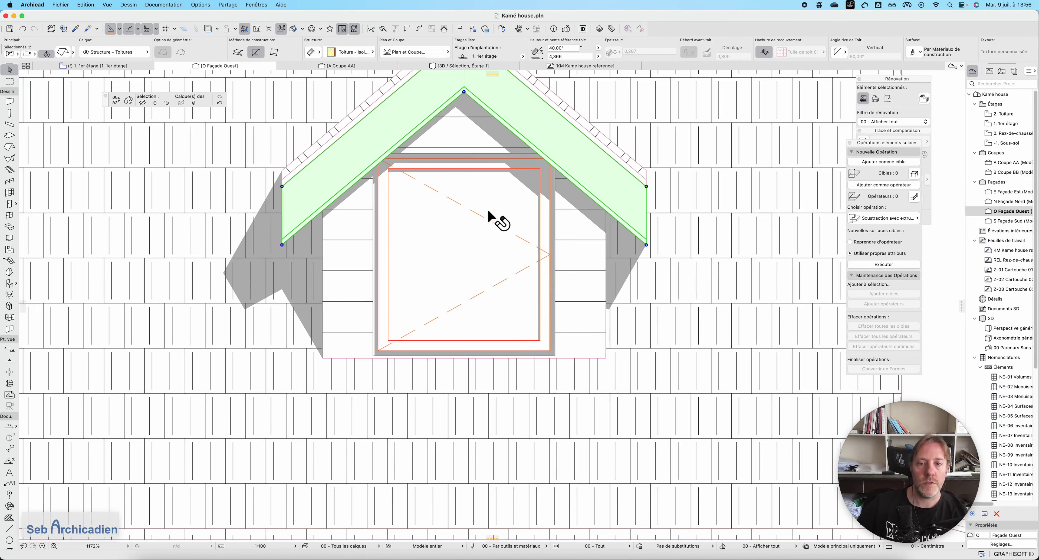
pyautogui.click(498, 222)
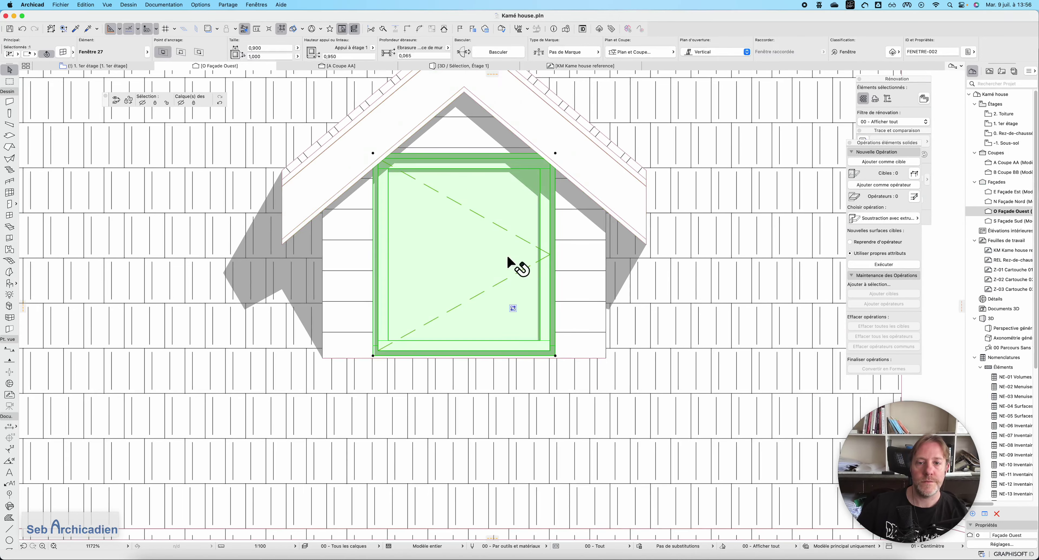
pyautogui.click(556, 153)
pyautogui.press('Escape')
pyautogui.doubleClick(287, 48)
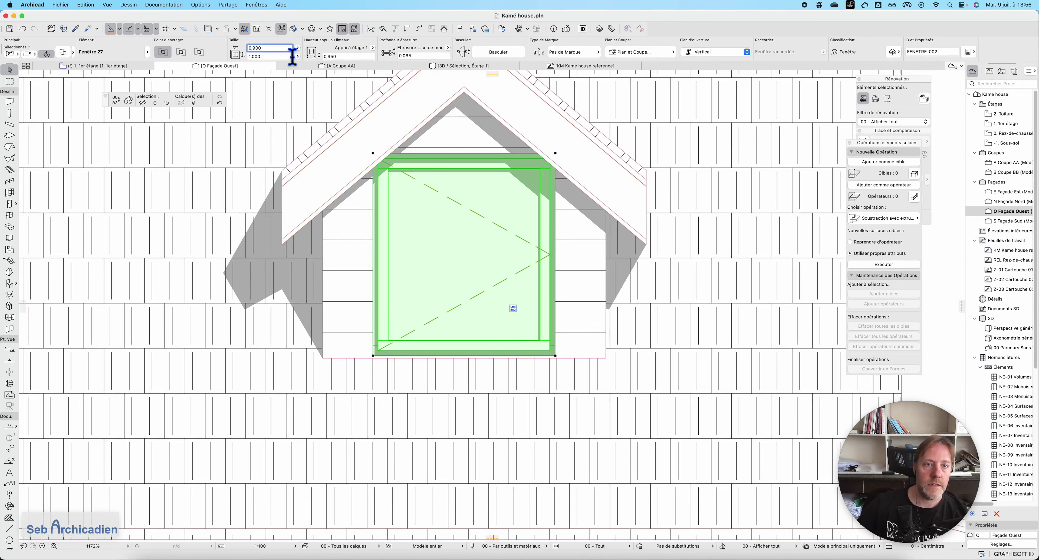
pyautogui.write('0,8')
pyautogui.press('Return')
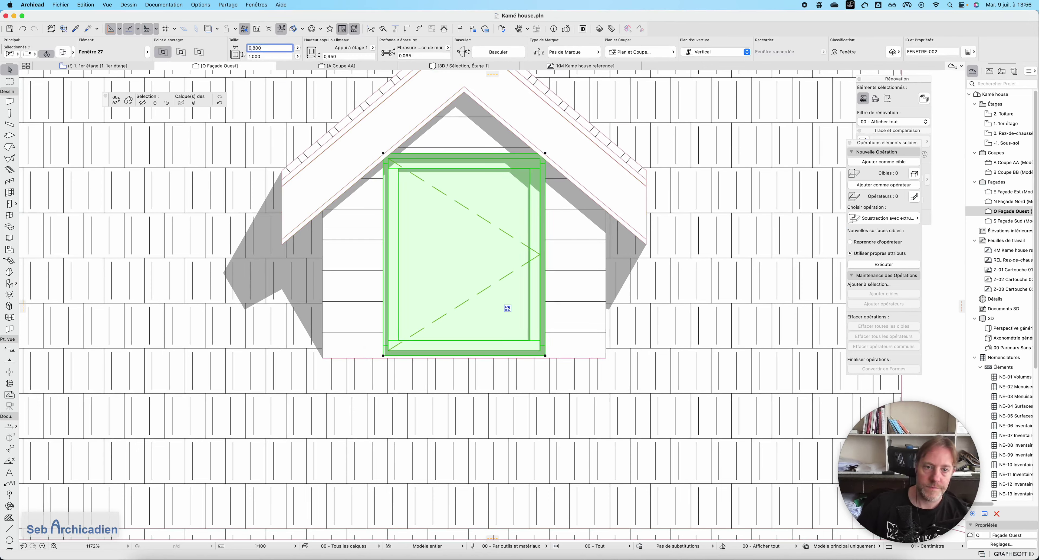
pyautogui.press('super+z')
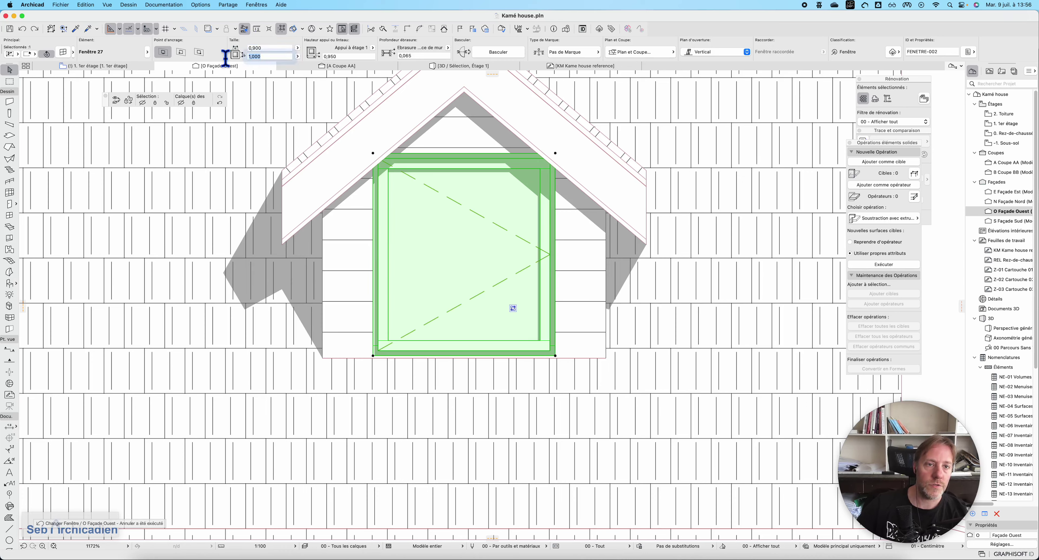
# Set the height of the dormer's window to 0,9 m
pyautogui.press('Tab')
pyautogui.write('0,9')
pyautogui.press('Return')
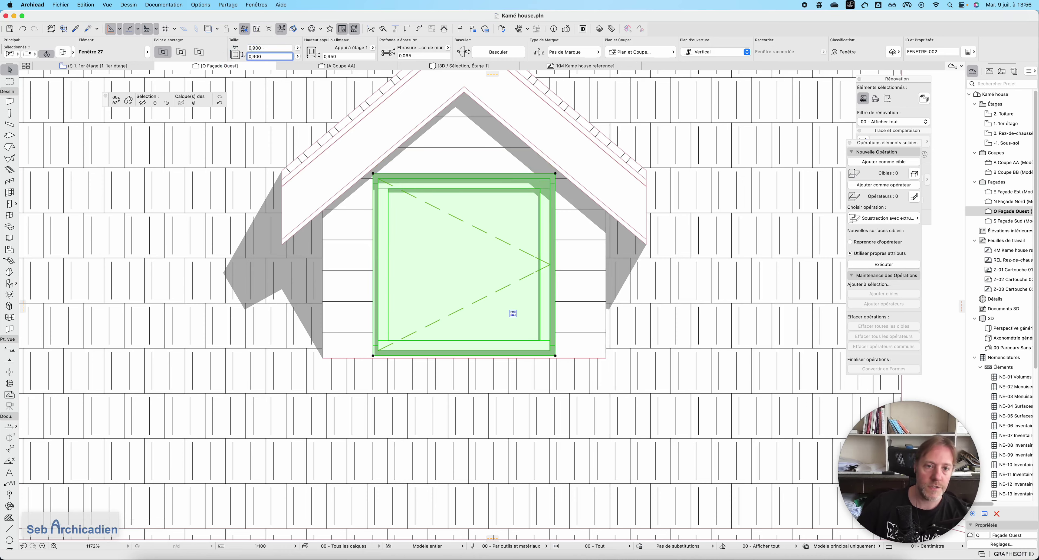
pyautogui.click(685, 139)
# Examine the dormer in the 1er étage floor plan, including its window, side walls and their overlap with the main roof's insulation
pyautogui.click(551, 155)
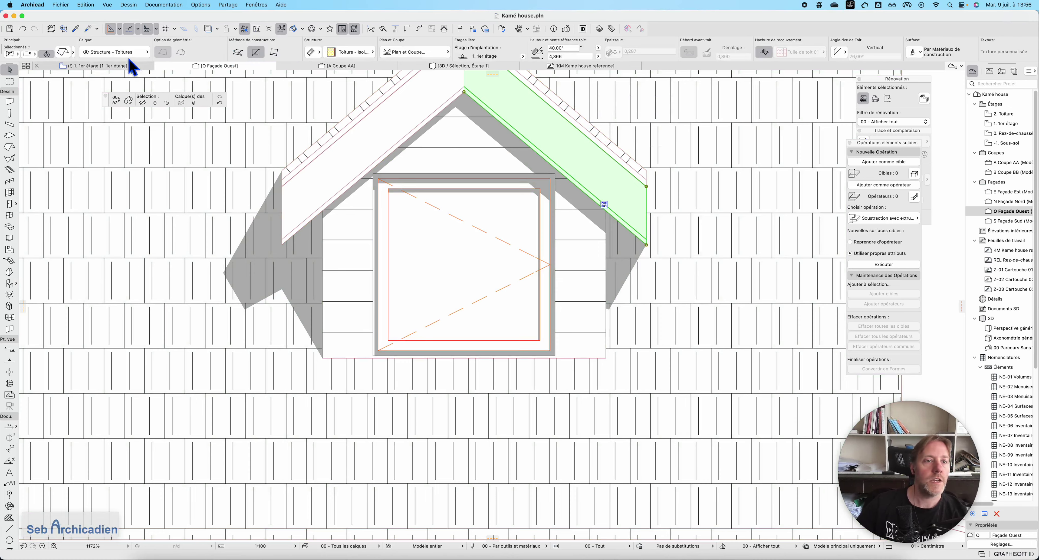
pyautogui.click(117, 67)
pyautogui.click(318, 312)
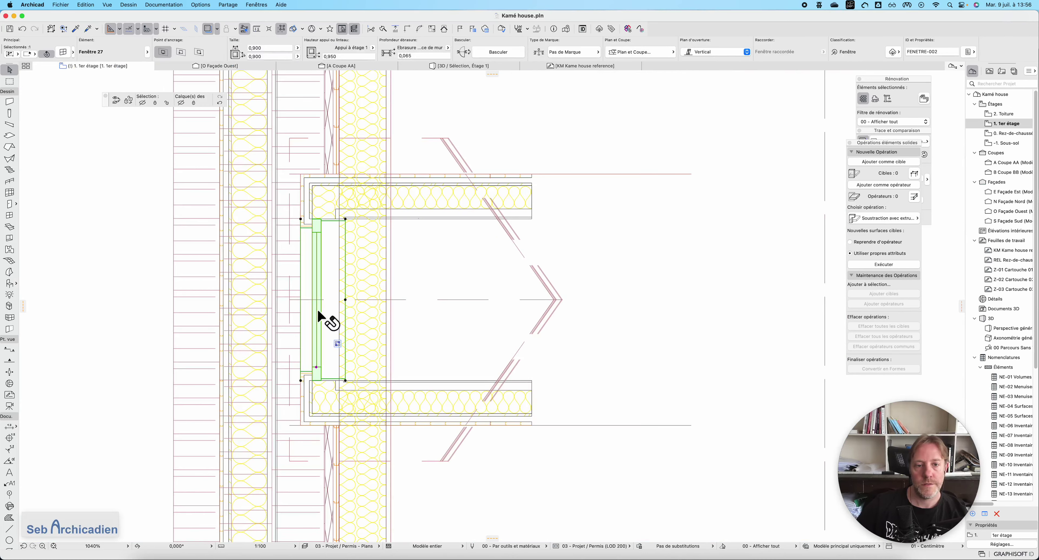
pyautogui.scroll(-5, 419, 326)
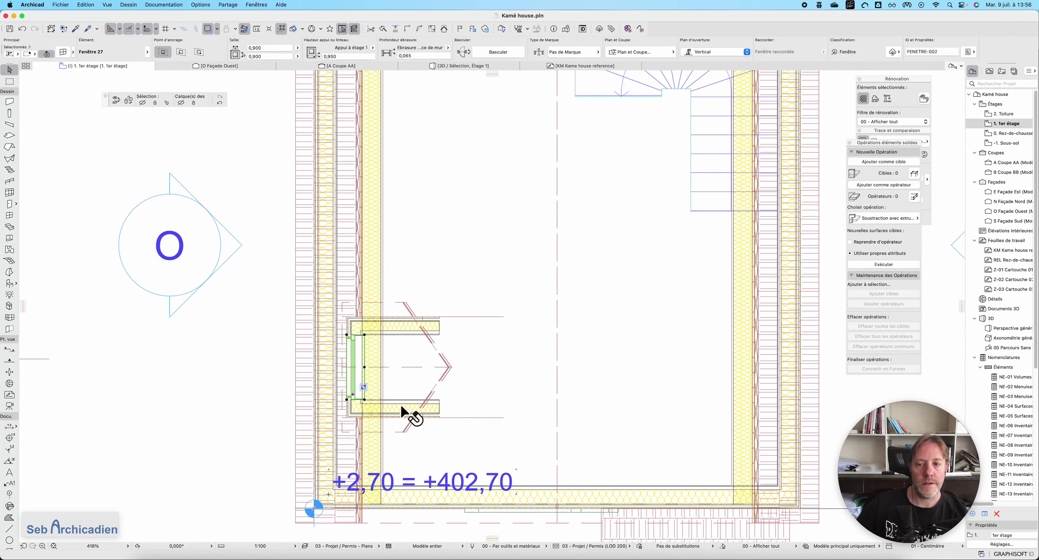
pyautogui.scroll(7, 425, 338)
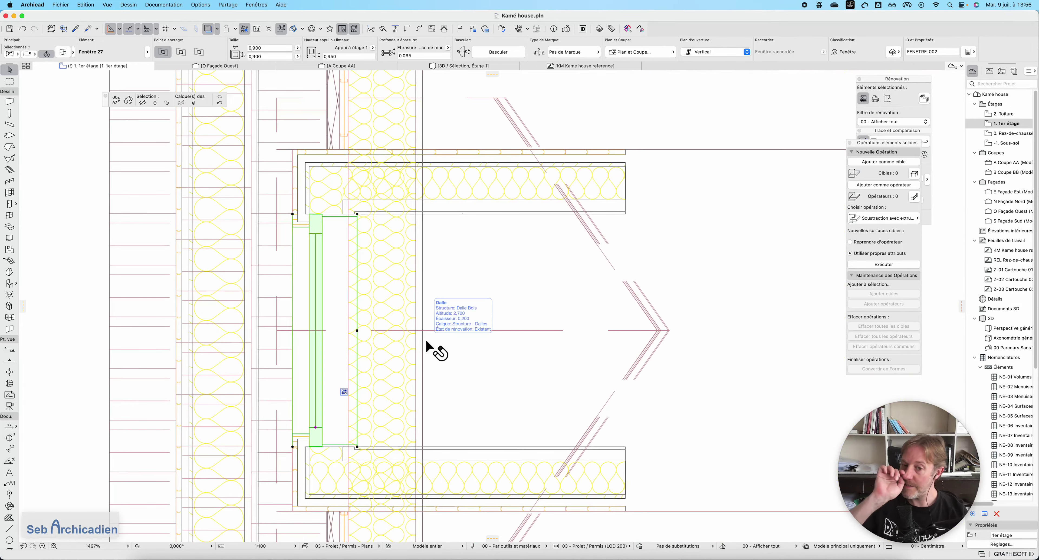
pyautogui.scroll(-3, 353, 301)
pyautogui.hscroll(1, 352, 301)
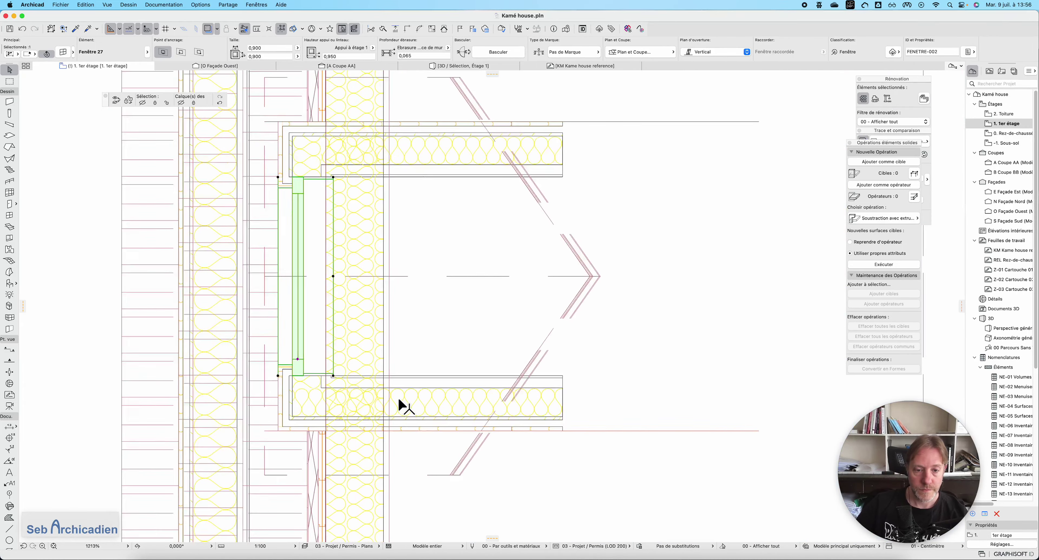
pyautogui.scroll(-2, 393, 369)
pyautogui.click(394, 229)
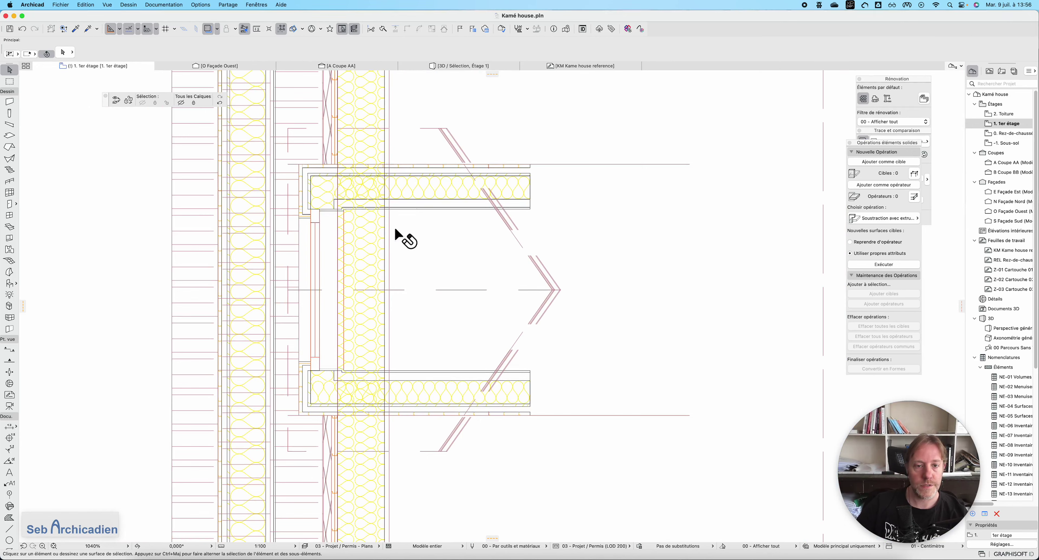
pyautogui.scroll(-3, 513, 265)
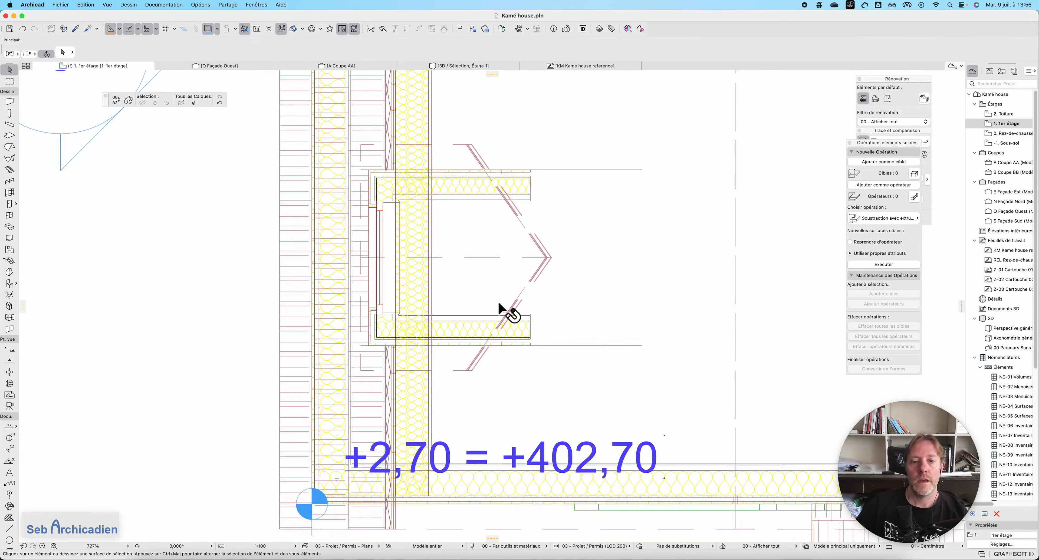
pyautogui.scroll(2, 500, 309)
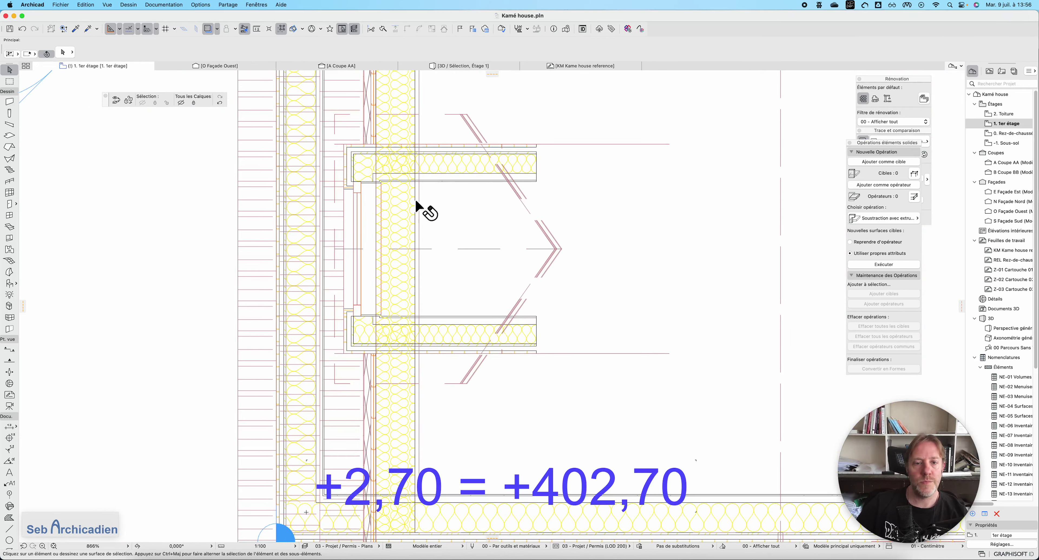
pyautogui.scroll(-2, 278, 364)
pyautogui.scroll(2, 335, 245)
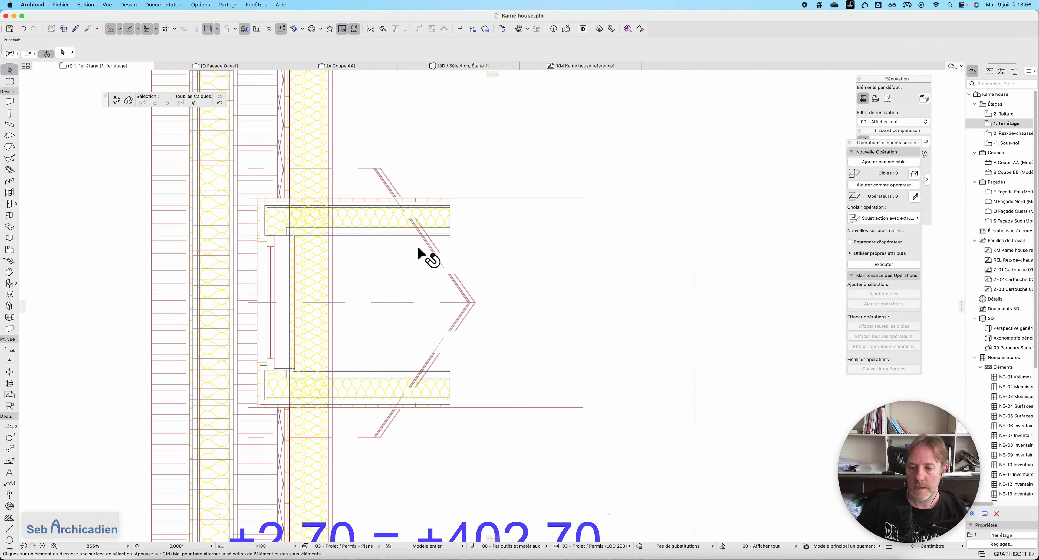
pyautogui.scroll(-2, 419, 247)
pyautogui.scroll(3, 337, 205)
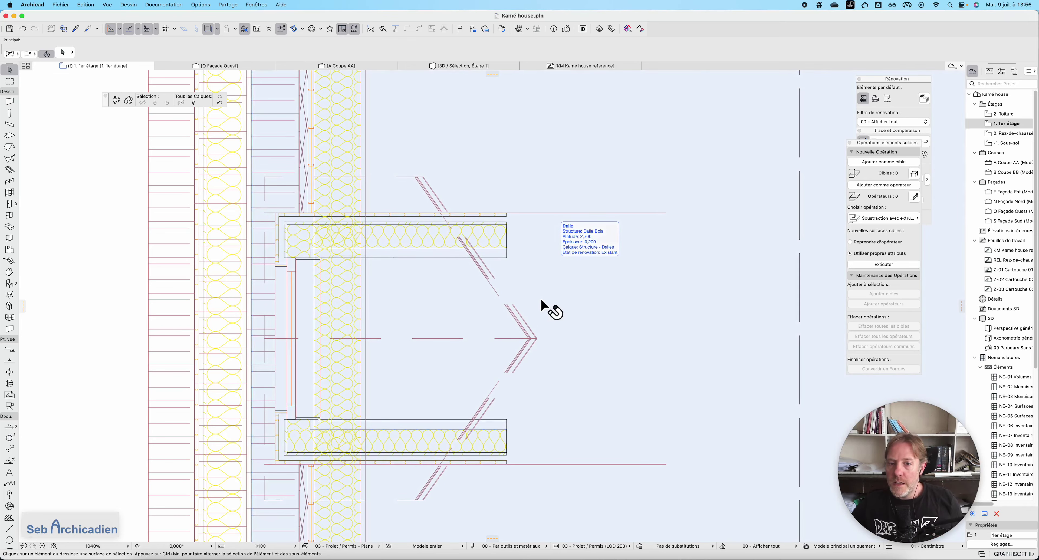
pyautogui.scroll(-3, 508, 257)
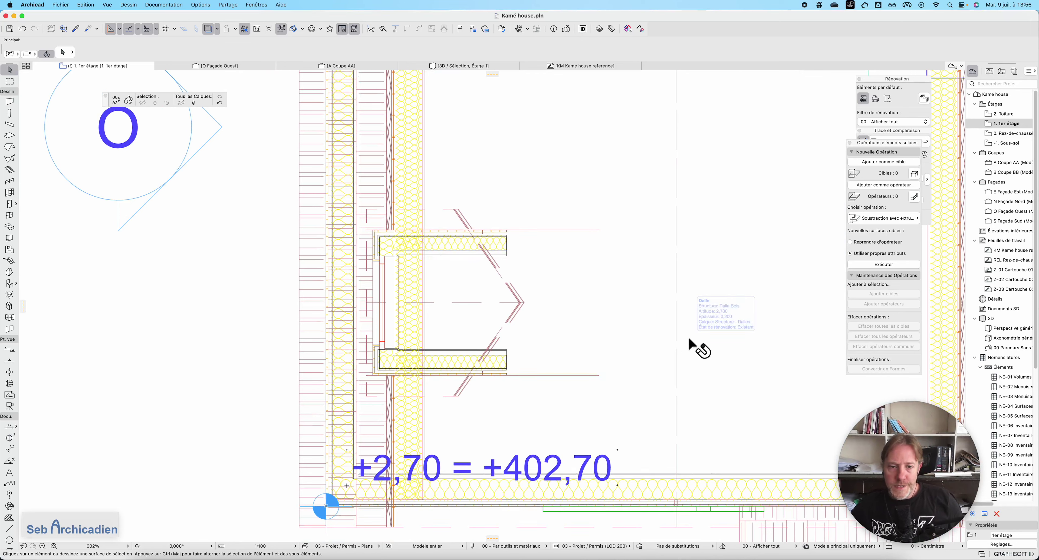